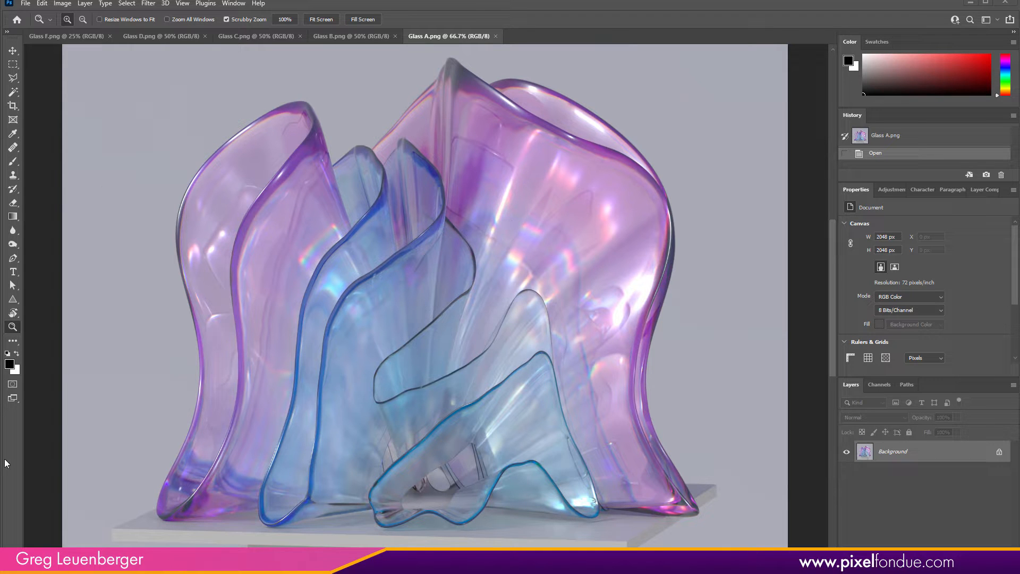
Zoom in on the Glass A.png render to inspect its purple and blue glass folds.
left_click(457, 282)
left_click_drag(476, 354, 491, 368)
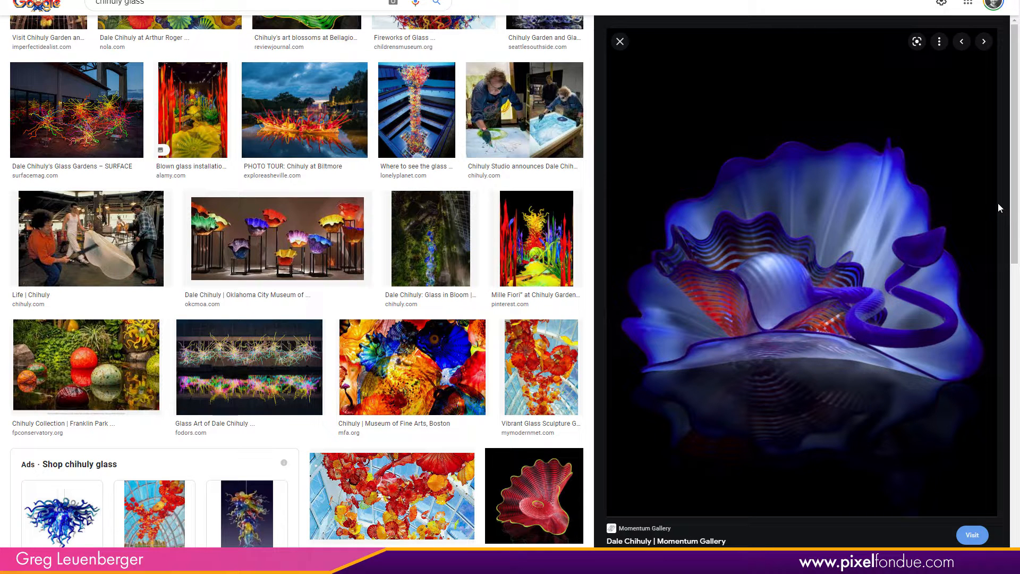
Switch to the browser's Chihuly glass image results and browse related reference photos of the glass bowls.
left_click_drag(1013, 205, 1000, 342)
left_click(931, 335)
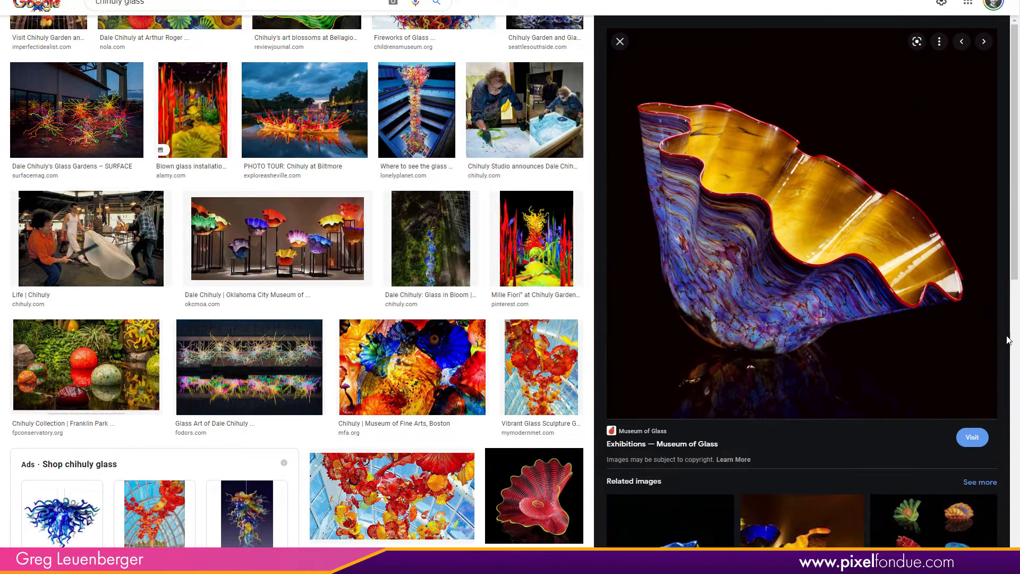
left_click_drag(1013, 276, 1008, 354)
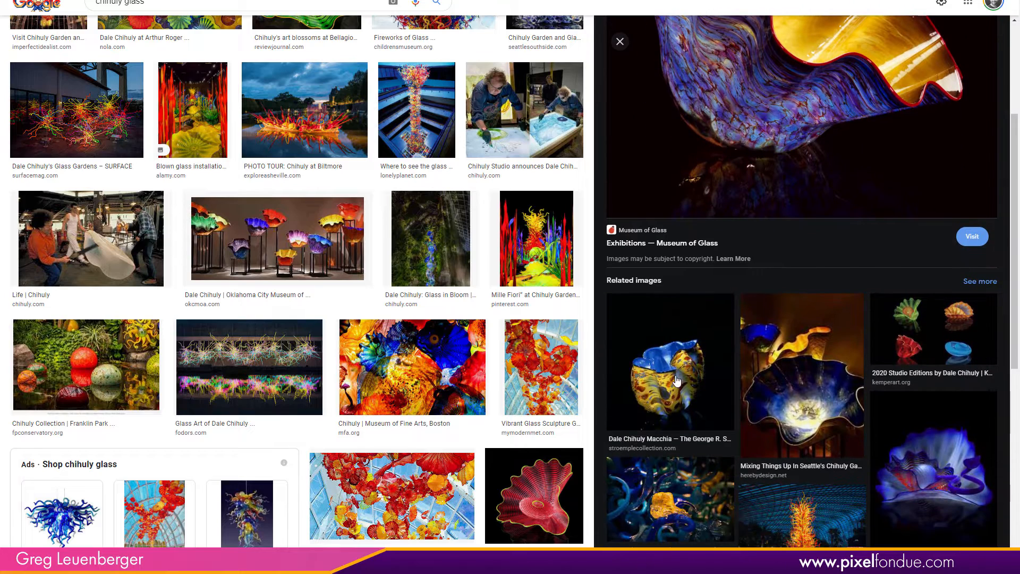
left_click(678, 368)
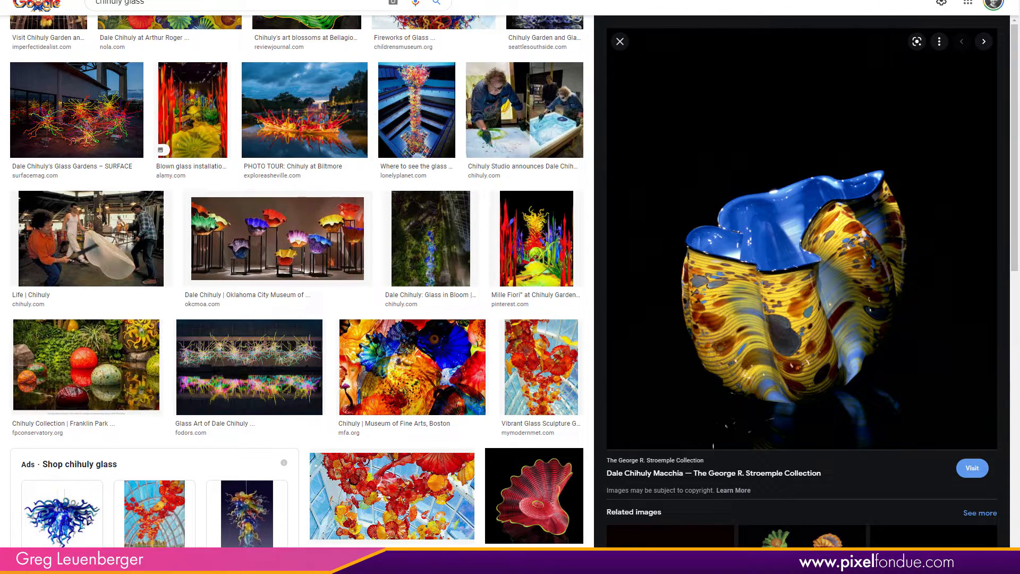
scroll(999, 352, "down", 5)
left_click(965, 376)
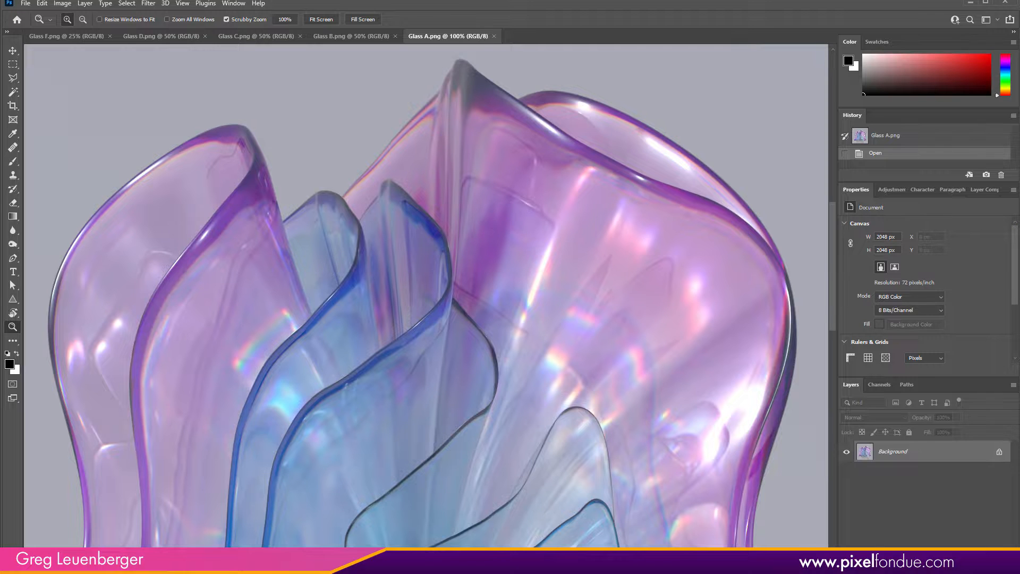
Return to Photoshop and inspect the Glass A.png render as a whole and at 100% zoom.
left_click(522, 331, "alt")
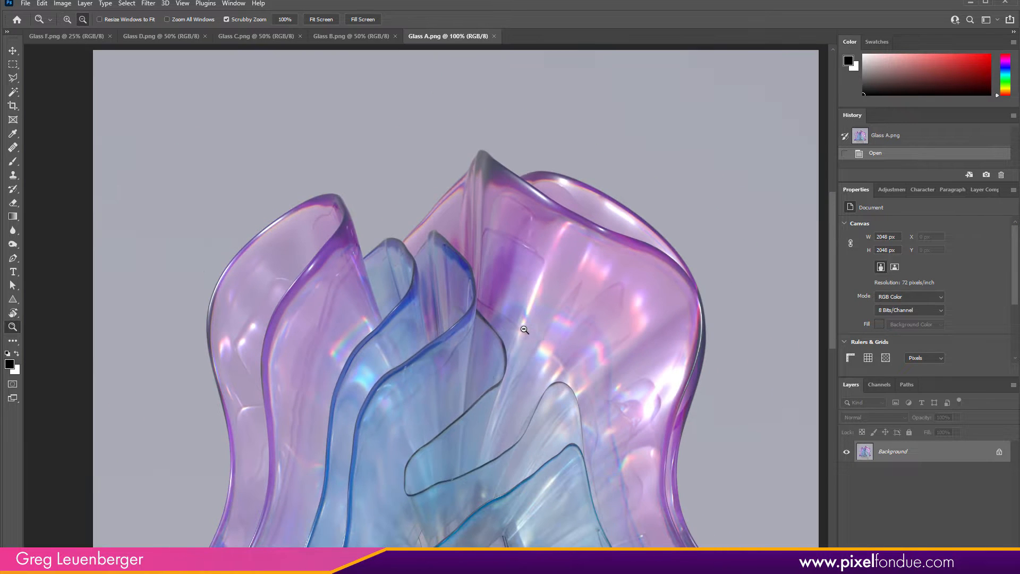
left_click_drag(487, 355, 499, 291)
left_click(506, 291)
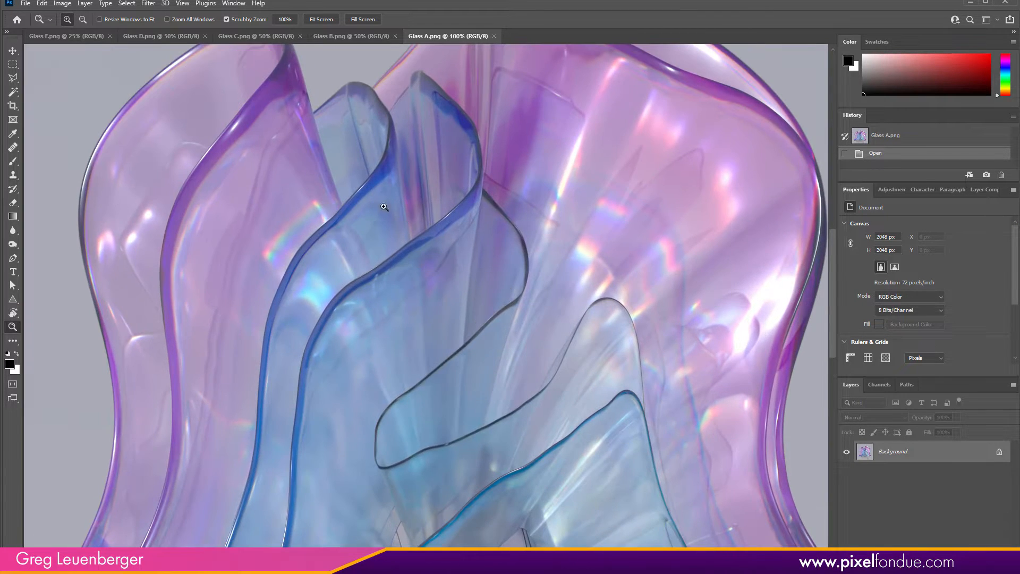
left_click_drag(393, 217, 406, 242)
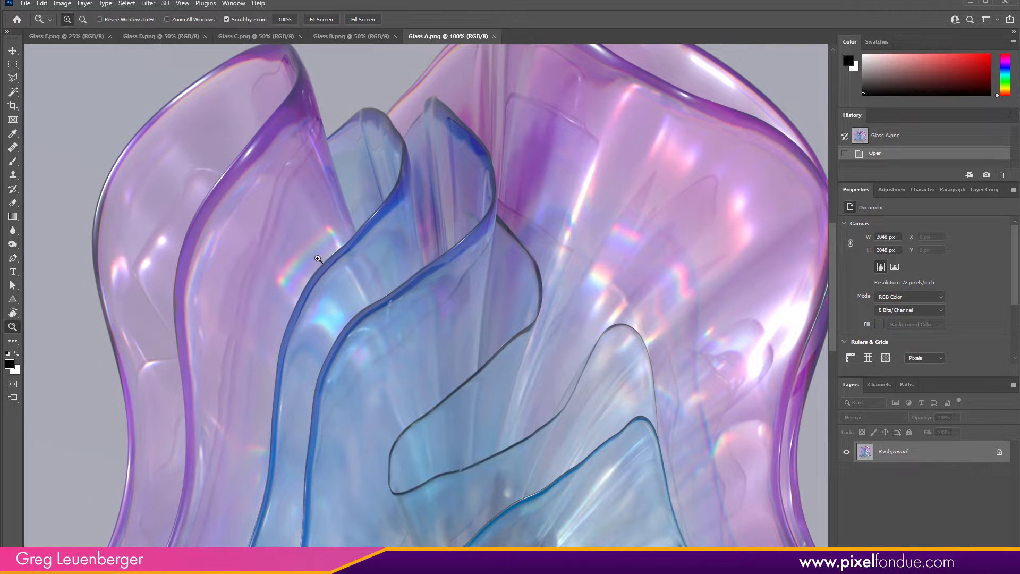
View the Glass B.png and Glass C.png renders up close to compare their glass edges and refractions.
left_click(346, 36)
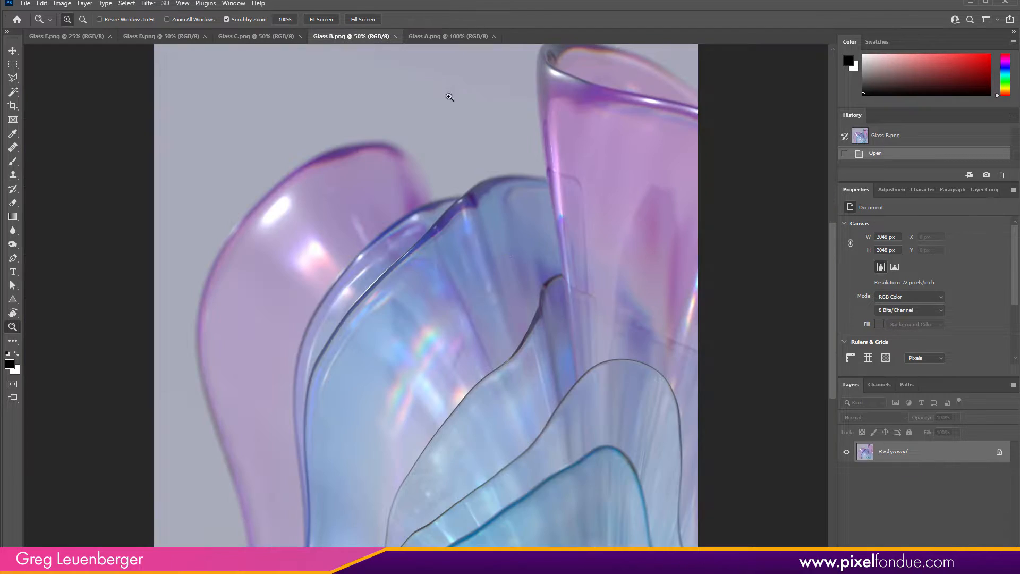
left_click(439, 377)
left_click_drag(439, 378, 567, 303)
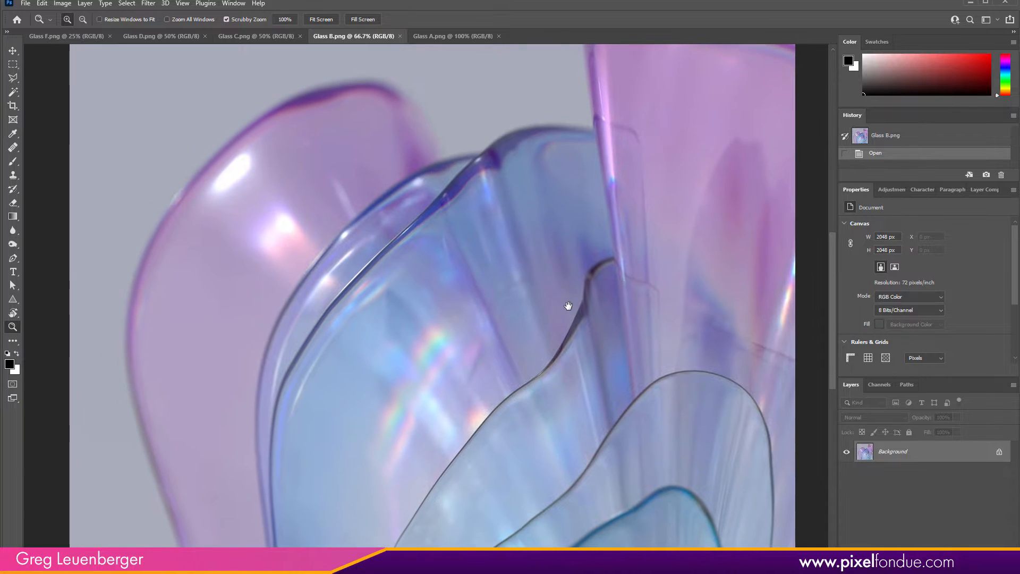
left_click(256, 36)
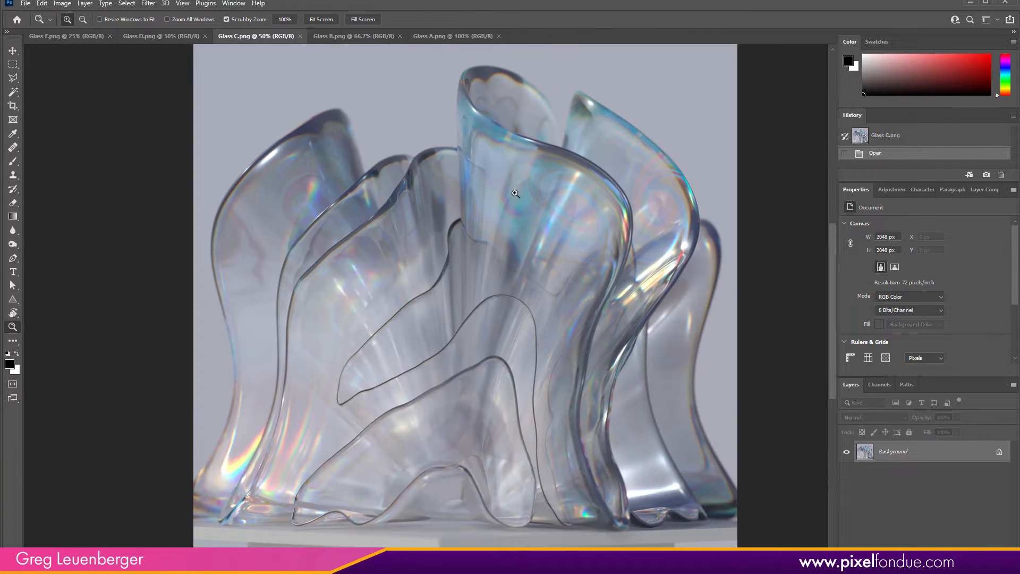
left_click_drag(518, 176, 441, 263)
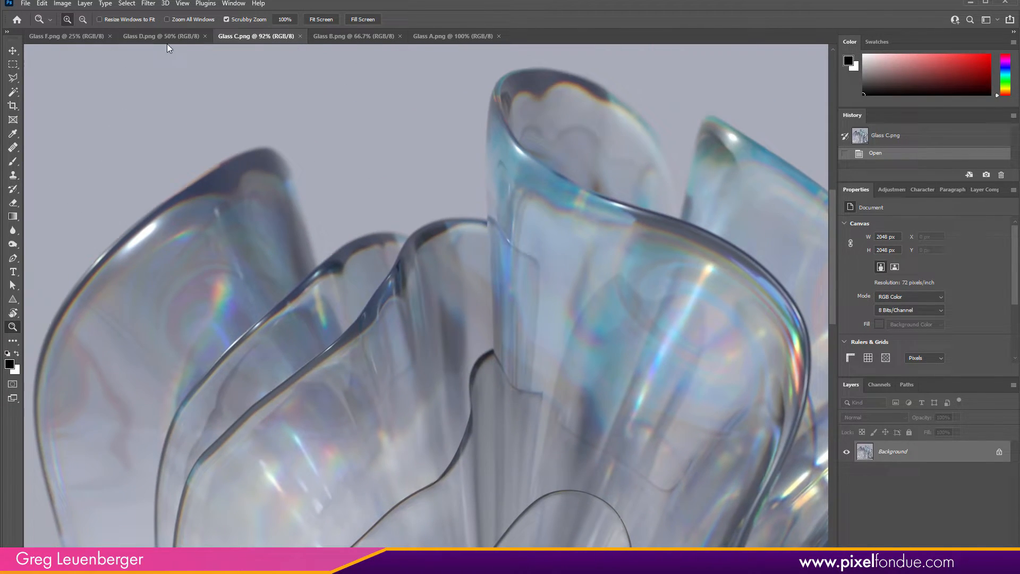
View the Glass D.png and Glass F.png renders, examining the scratched golden surface of Glass F up close.
left_click(161, 36)
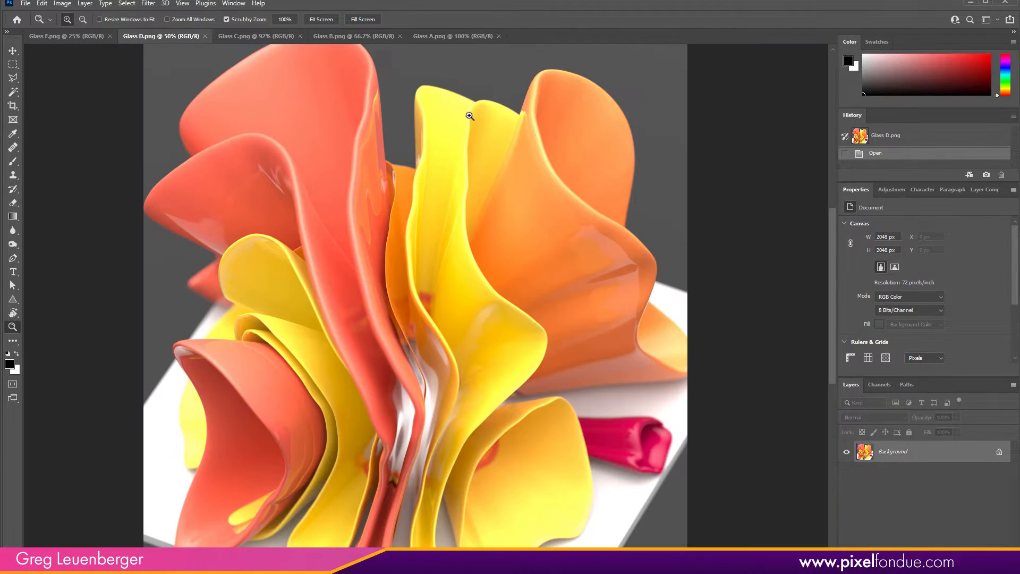
left_click(90, 37)
left_click(591, 233)
left_click(591, 233)
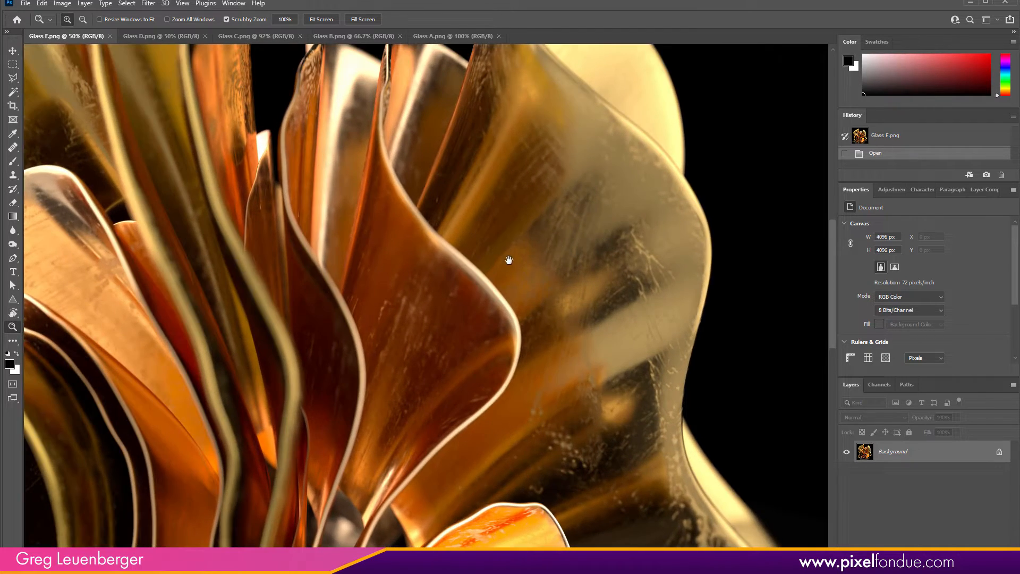
left_click_drag(508, 259, 605, 287)
left_click(604, 288, "alt")
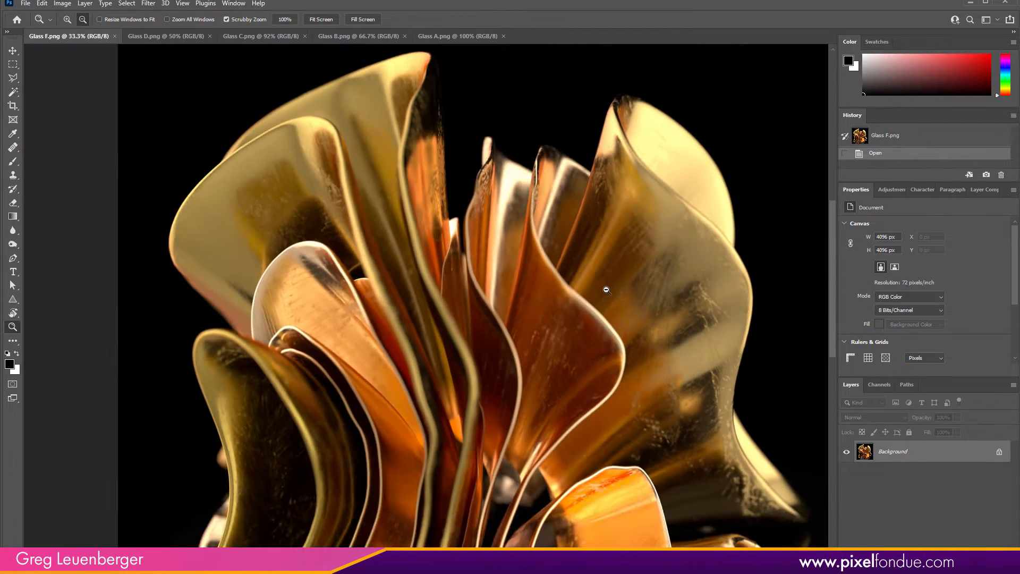
left_click(604, 289, "alt")
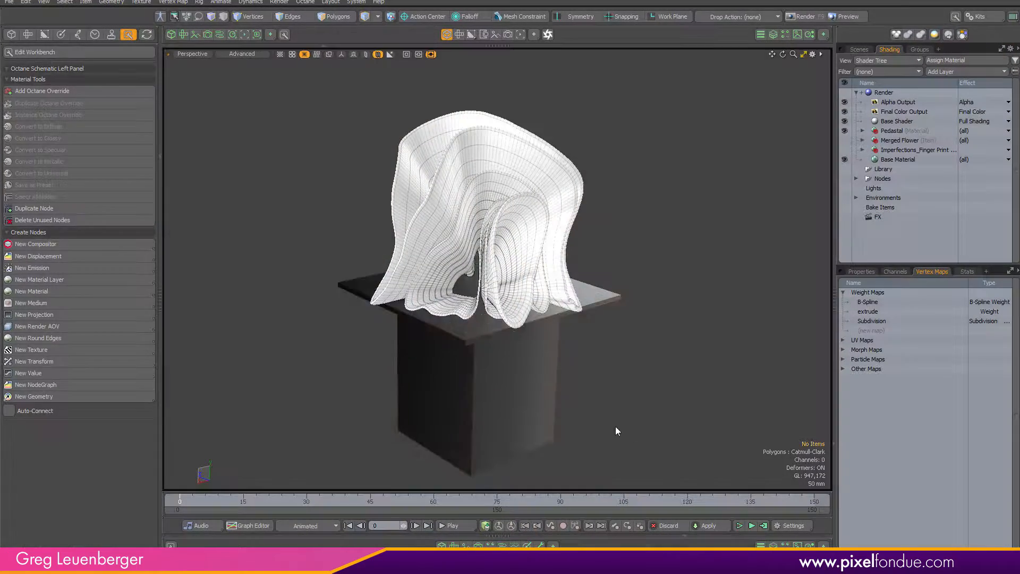
Switch to Modo, inspect the flower model, and bring up the scene's item list and item properties.
scroll(501, 255, "up", 3)
left_click_drag(501, 255, 692, 234, "alt")
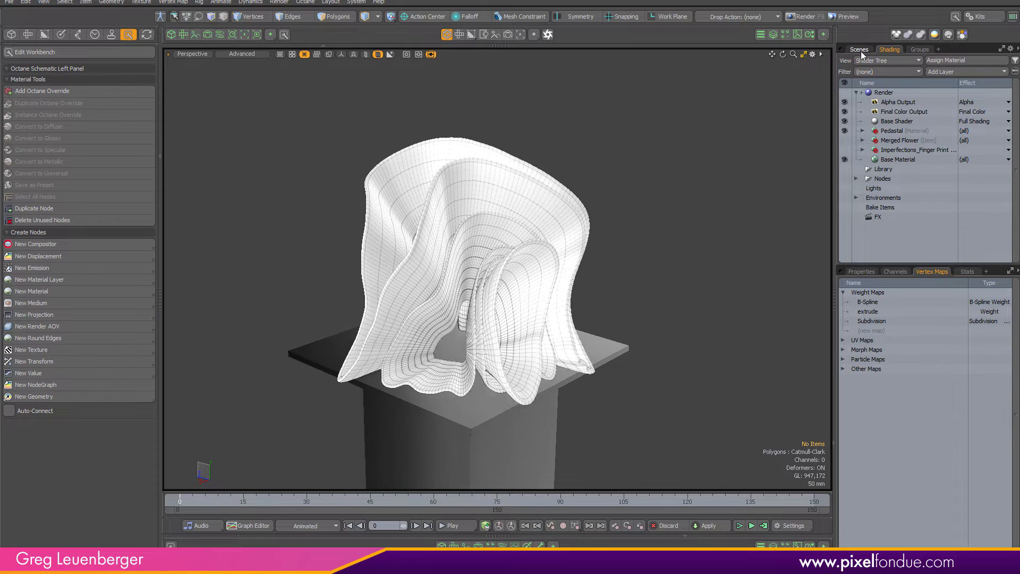
left_click(859, 49)
left_click(855, 272)
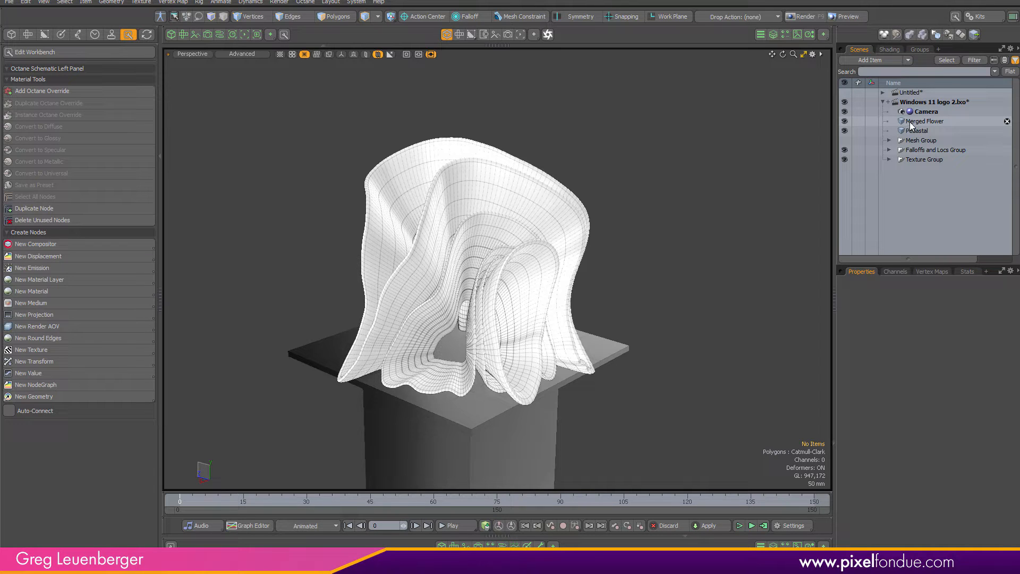
mouse_move(659, 283)
left_mouse_down("alt+shift")
mouse_move(683, 292)
mouse_move(595, 294)
mouse_move(669, 286)
left_mouse_up("alt+shift")
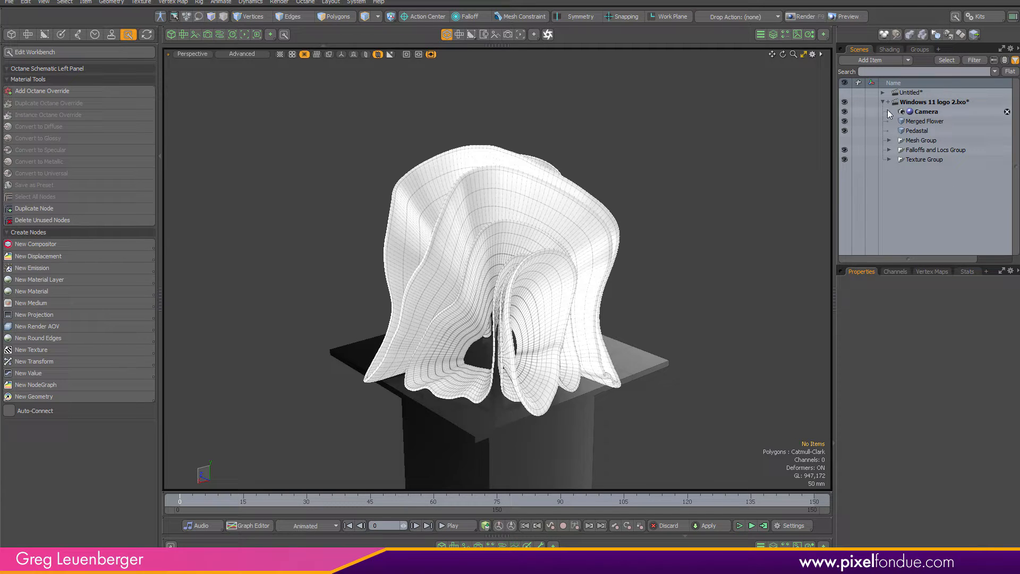
Hide the Pedestal mesh and inspect the flower on its own.
left_click_drag(599, 281, 598, 279, "alt")
left_click(844, 131)
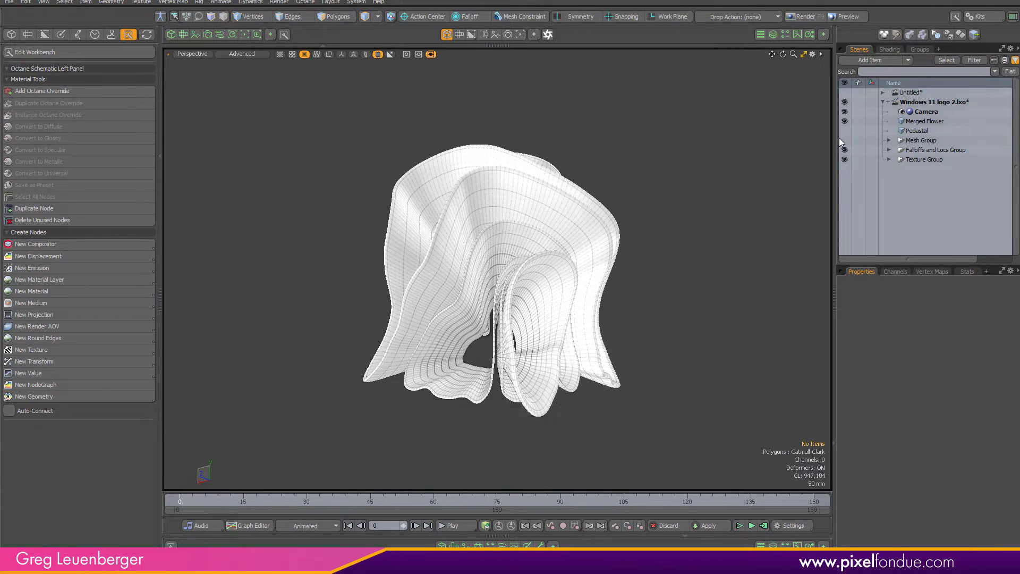
left_click_drag(590, 321, 555, 314, "alt")
left_click(553, 269)
mouse_move(529, 281)
left_mouse_down("alt")
mouse_move(583, 262)
mouse_move(523, 272)
left_mouse_up("alt")
Hide the Merged Flower mesh, look through the Falloffs and Locs Group, and expand and show the Mesh Group.
left_click(845, 121)
left_click(917, 150)
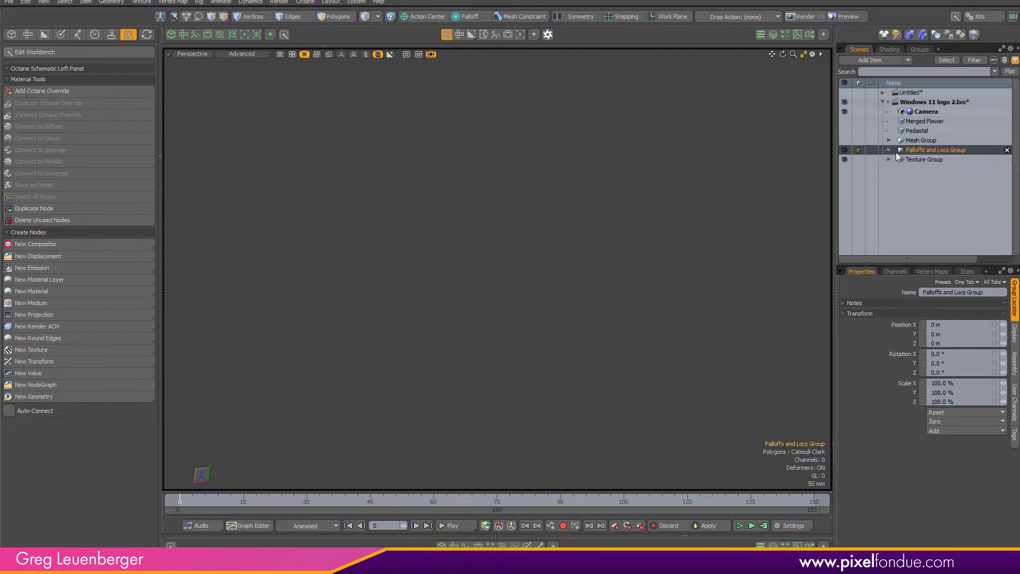
left_click(888, 151)
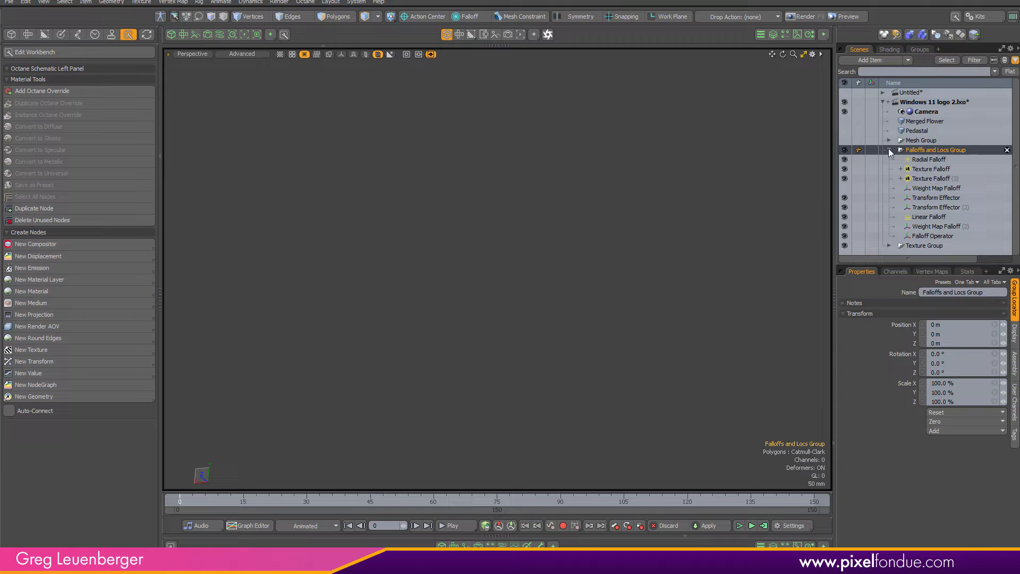
left_click(888, 149)
left_click(899, 140)
left_click(888, 141)
left_click(845, 140)
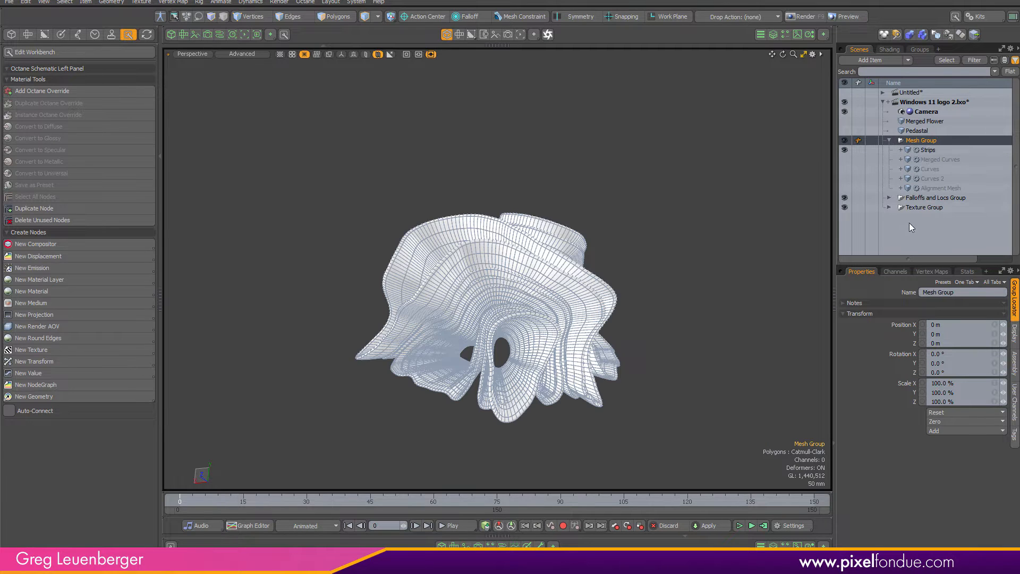
Hide the Strips mesh and show the Curves mesh in the Mesh Group.
left_click(844, 150)
left_click(932, 169)
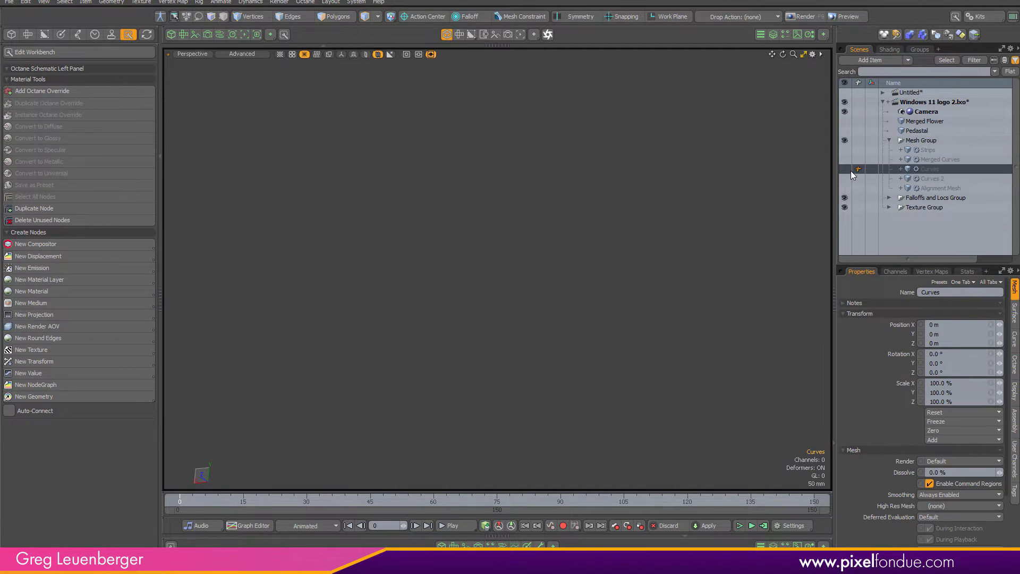
left_click(844, 169)
left_click_drag(637, 265, 548, 260, "alt")
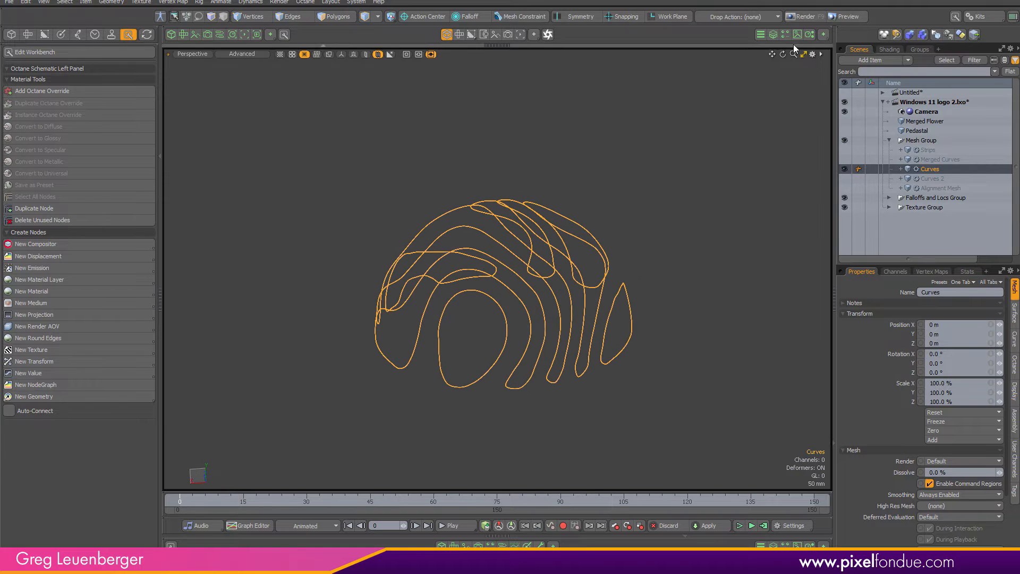
Open the mesh operation stack of Curves, disable every operation above Sphere, and select the Sphere operation.
left_click(773, 34)
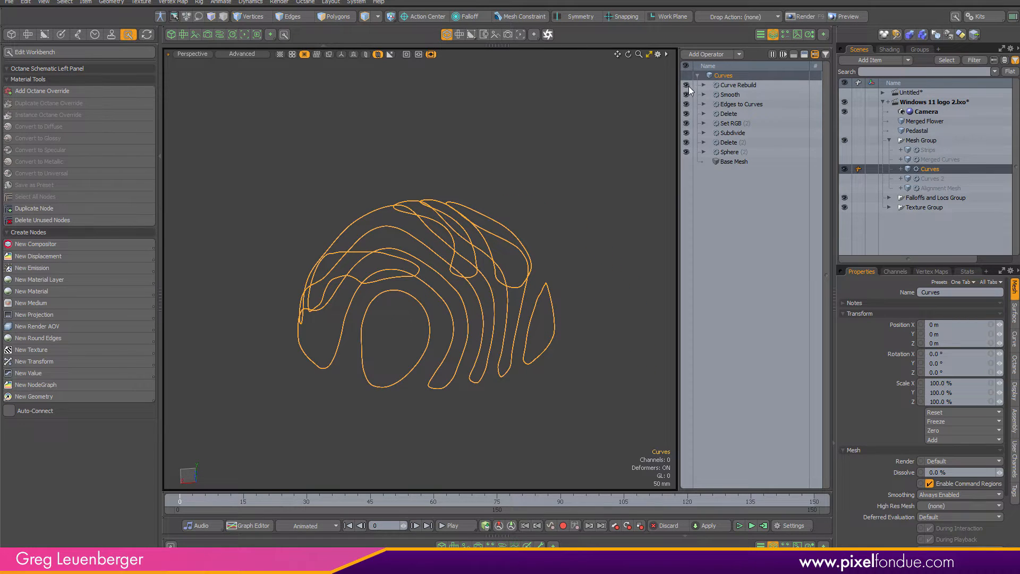
left_click(686, 151)
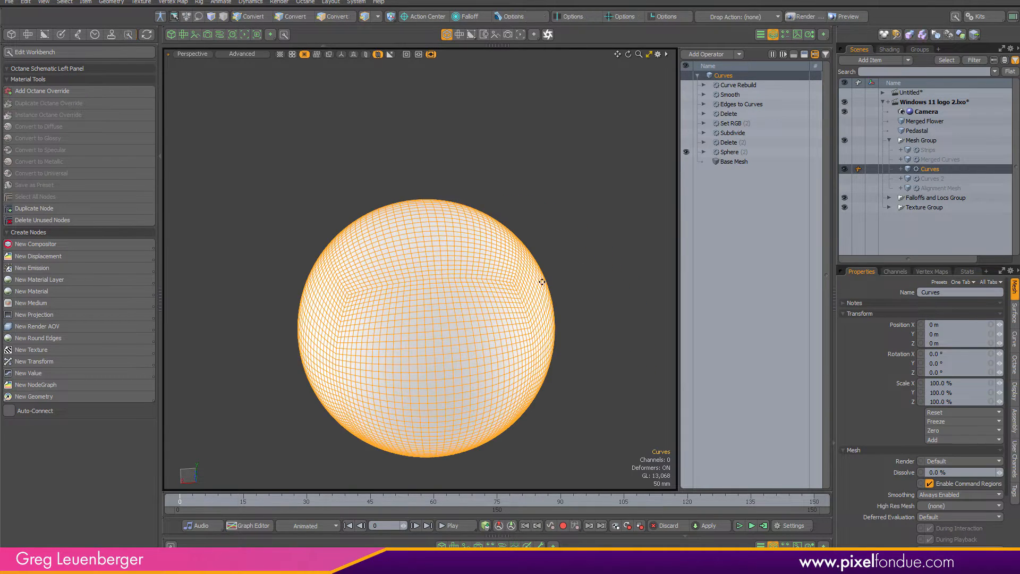
left_click(730, 152)
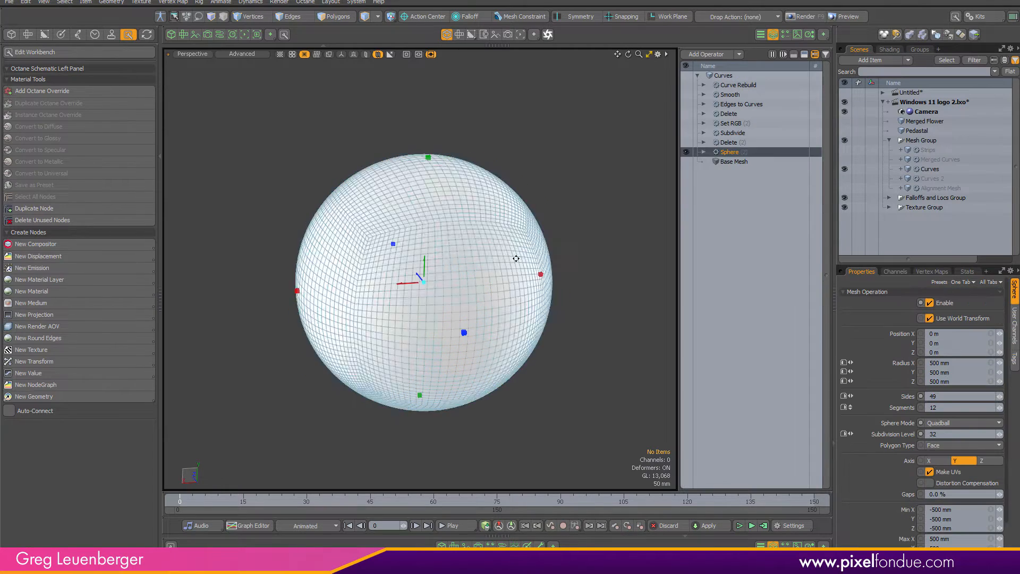
Select and enable the Delete operation directly above Sphere in the Curves stack.
left_click(729, 142)
left_click(686, 142)
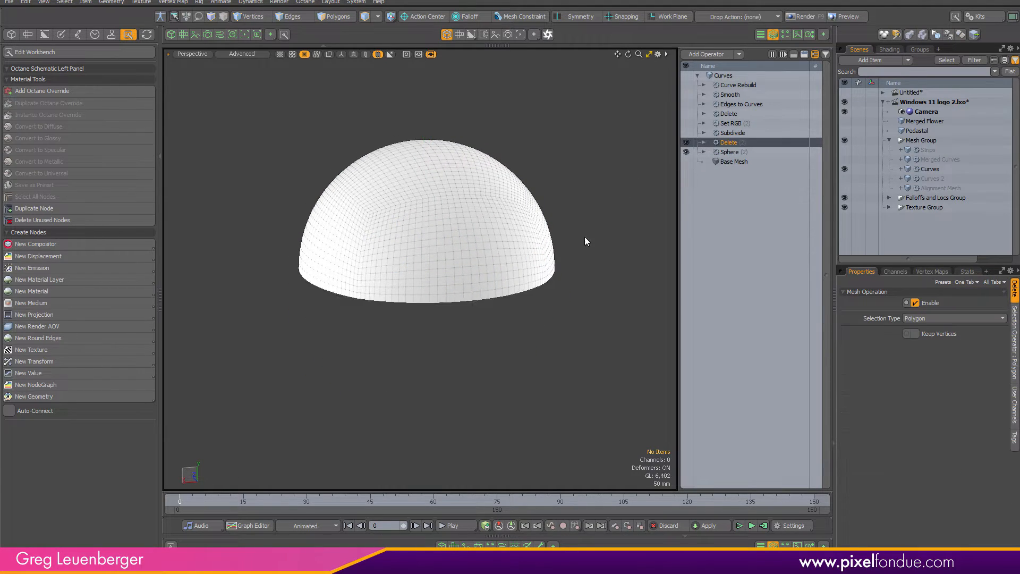
left_click_drag(476, 209, 596, 239, "alt")
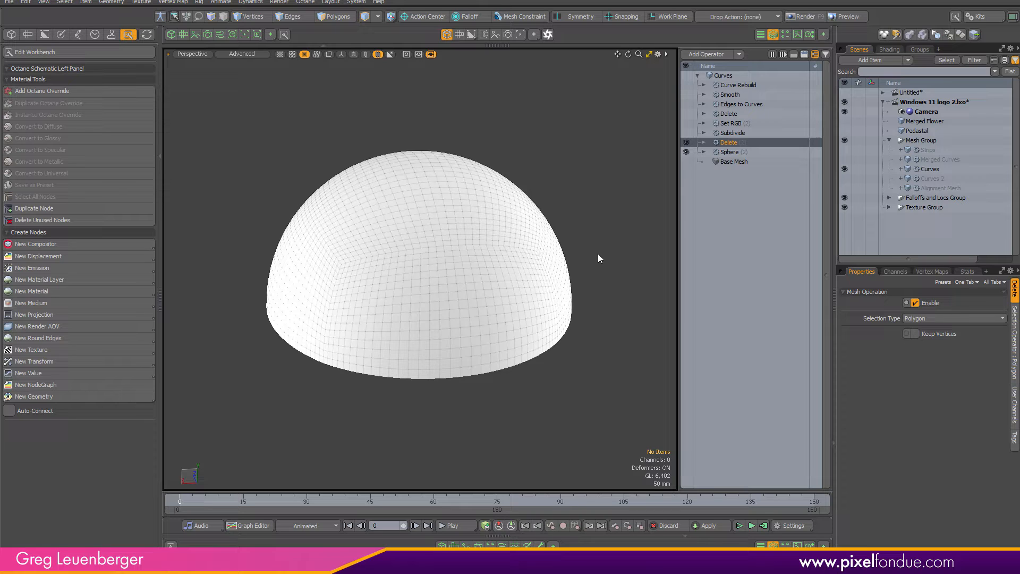
Select and enable the Subdivide operation in the Curves stack and inspect the dome from several angles.
left_click(735, 133)
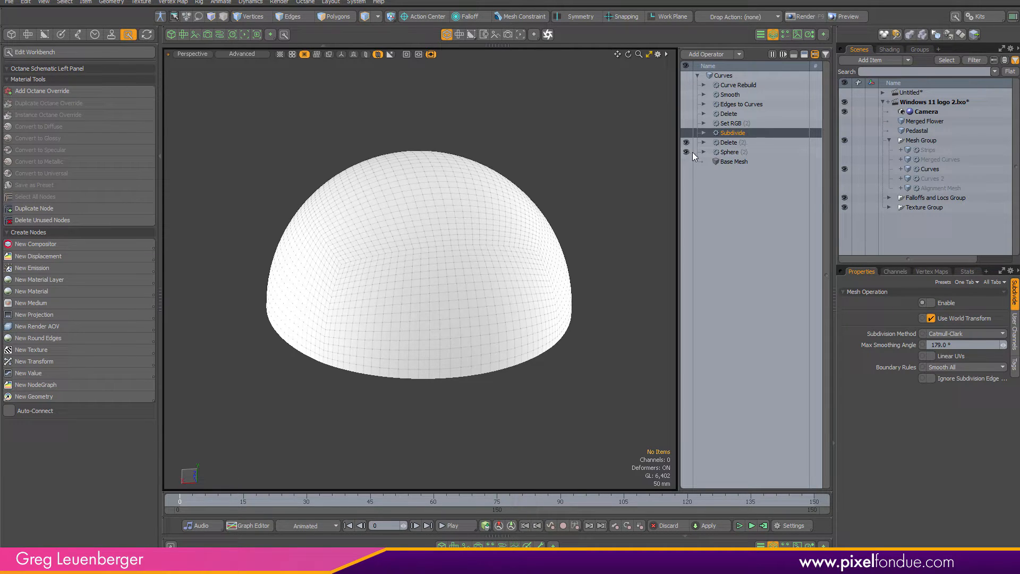
left_click_drag(588, 205, 590, 208, "alt+shift")
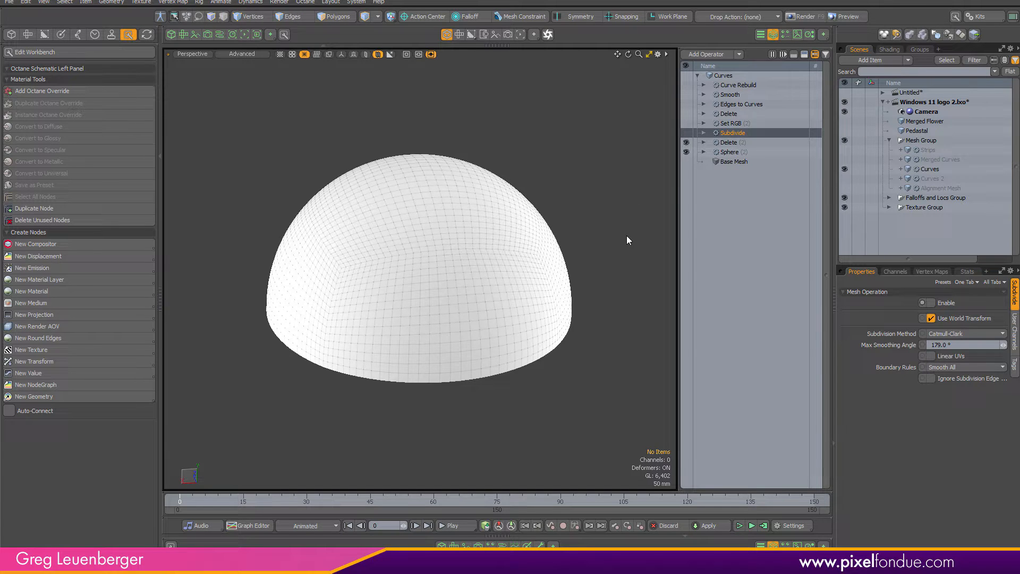
left_click_drag(595, 262, 421, 413, "alt")
left_click_drag(462, 244, 616, 311, "alt")
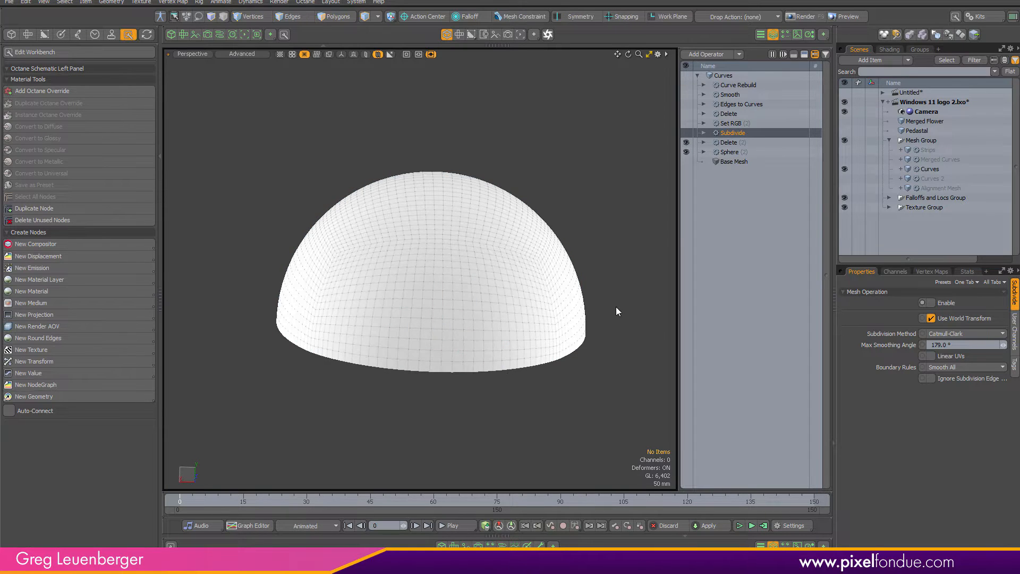
left_click(686, 134)
left_click_drag(556, 220, 594, 207, "alt")
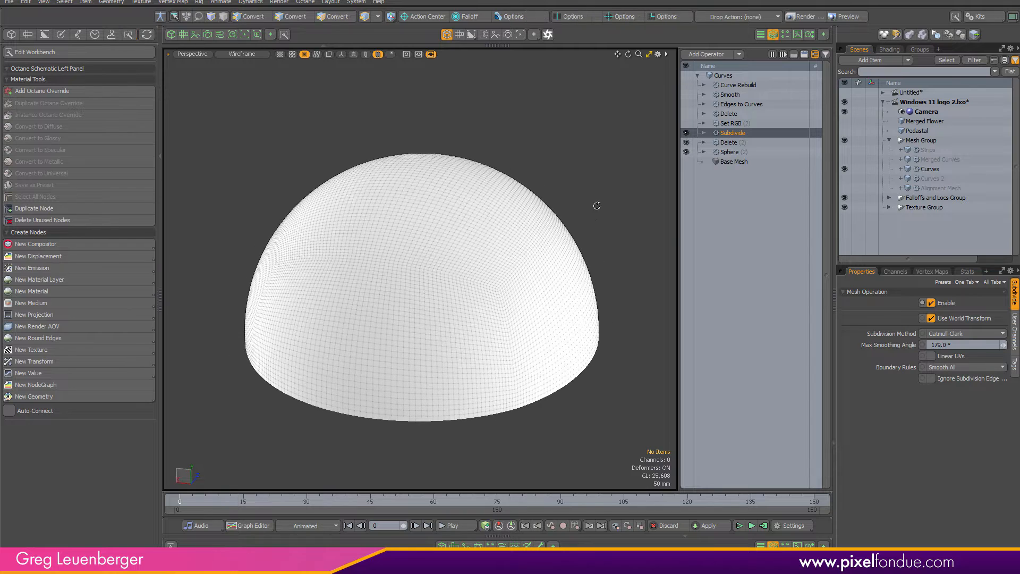
Select and enable the Set RGB operation above Subdivide in the Curves stack.
left_click(732, 124)
left_click(685, 123)
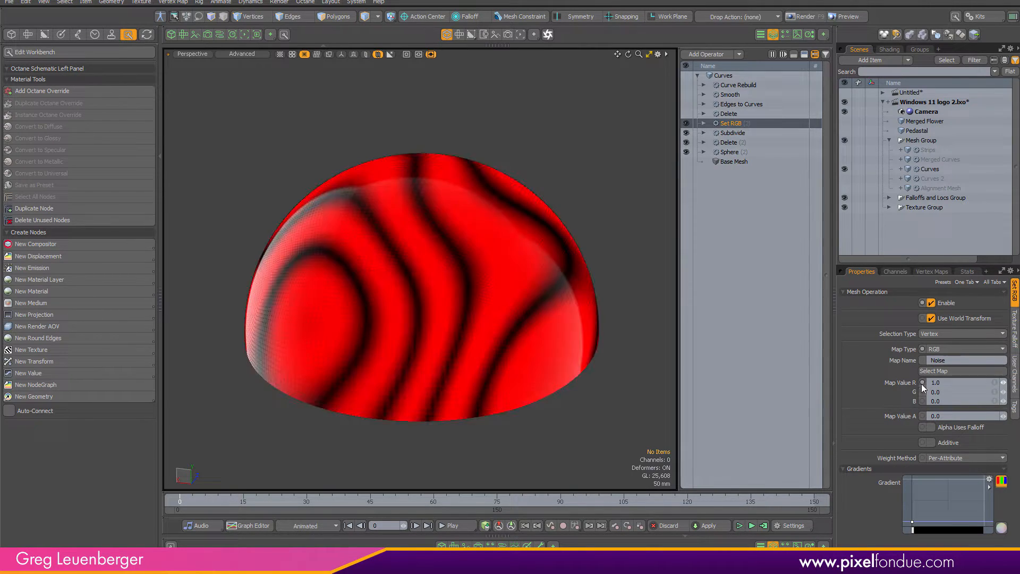
Expand the Set RGB operation down to its Texture Falloff textures and view the settings of the Noise and Sine layers.
left_click_drag(569, 342, 403, 345, "alt")
left_click(703, 123)
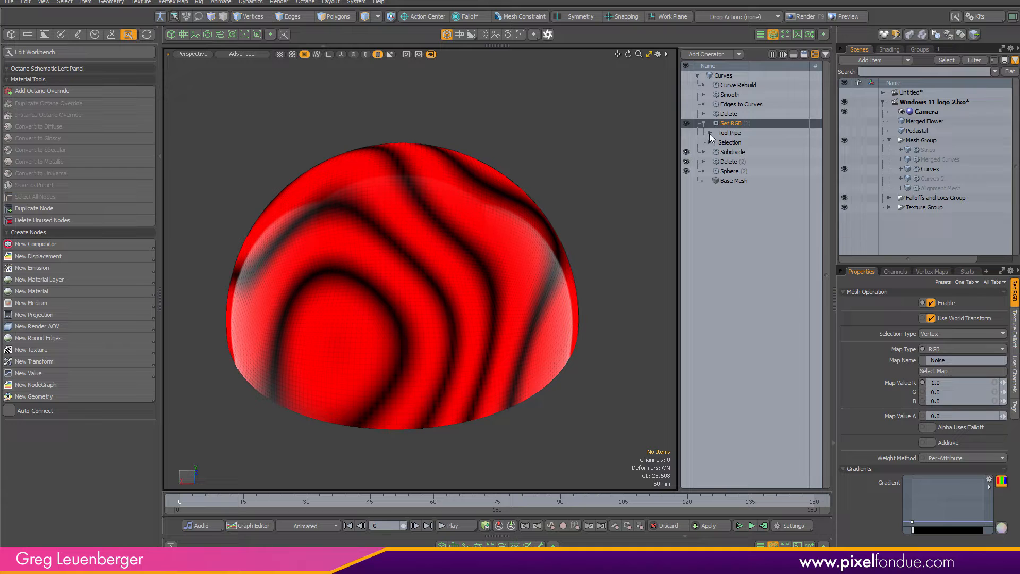
left_click(710, 142)
left_click(708, 133)
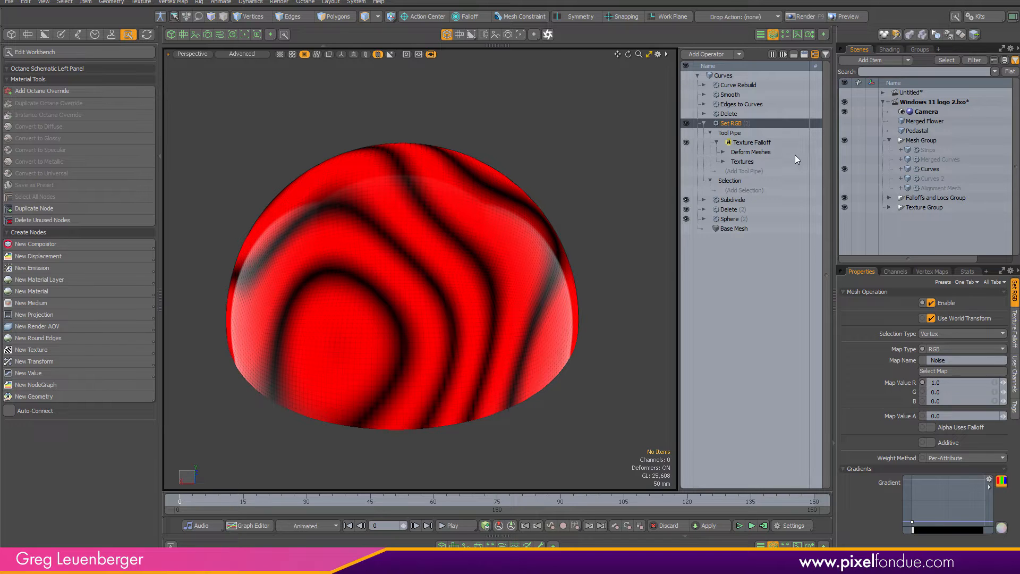
left_click(722, 161)
left_click(752, 181)
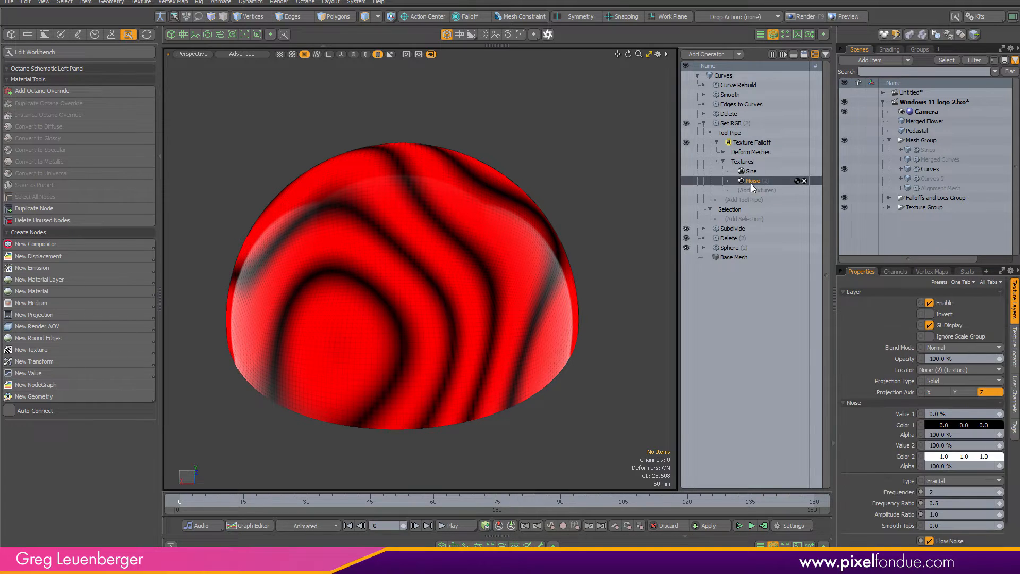
left_click(751, 171)
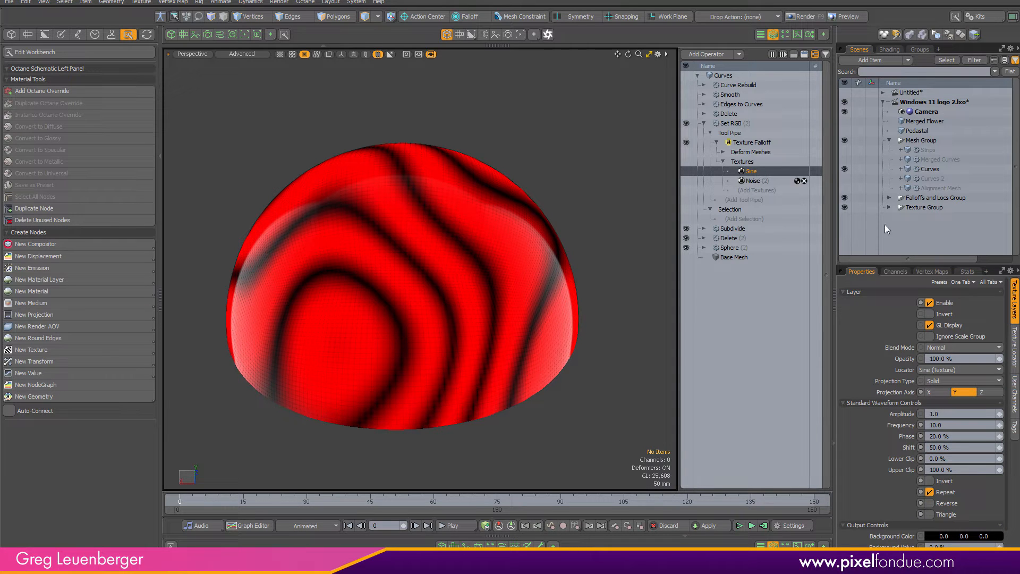
Turn the Sine texture layer off, inspect the dome without it, and turn the layer back on.
left_click(948, 303)
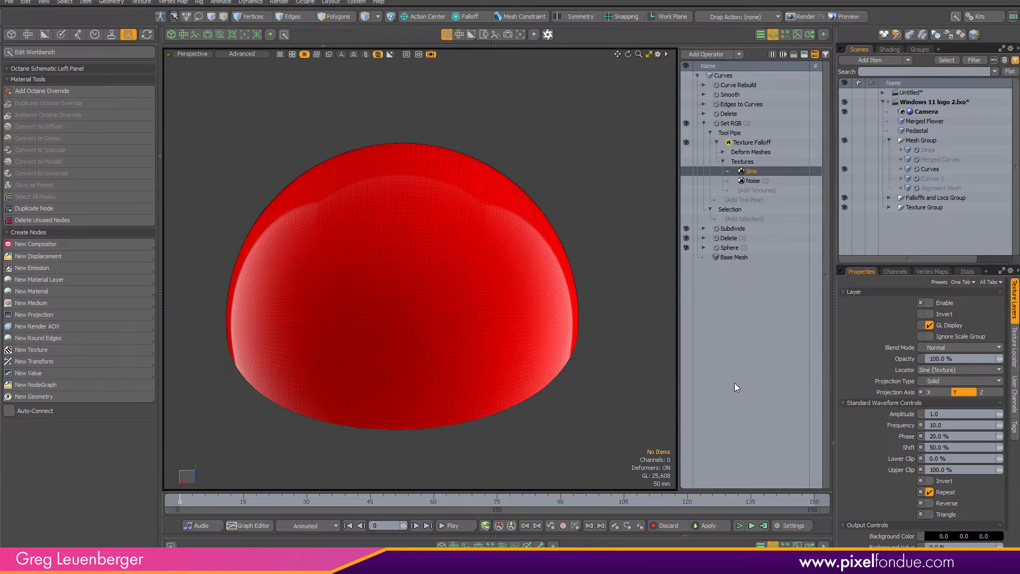
left_click_drag(556, 230, 459, 231, "alt")
left_click_drag(410, 314, 462, 289, "alt")
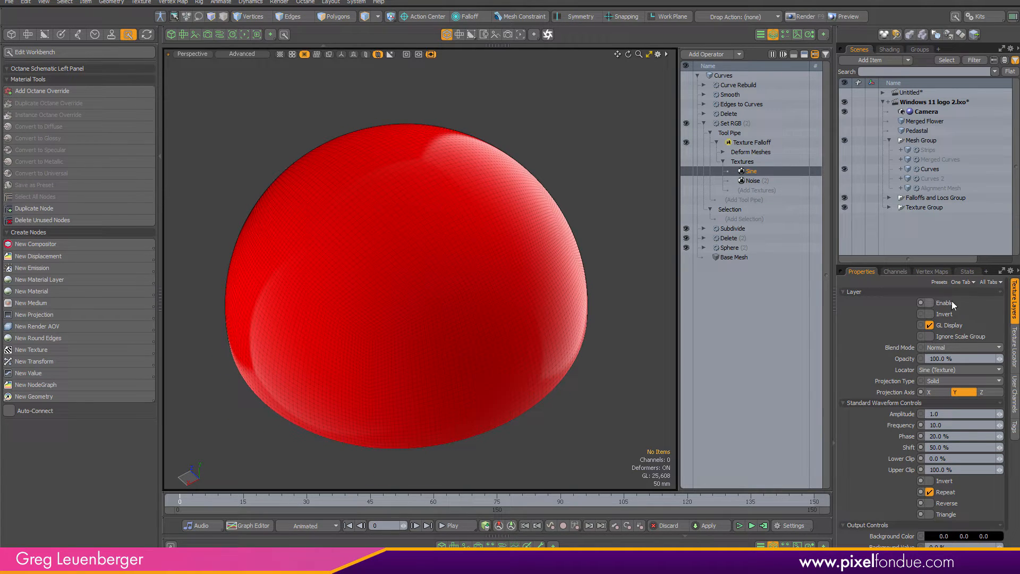
left_click(928, 302)
left_click_drag(608, 370, 604, 314, "alt")
Enable the Delete operation above Set RGB and check its Select Vertex Map Value selection.
left_click(704, 123)
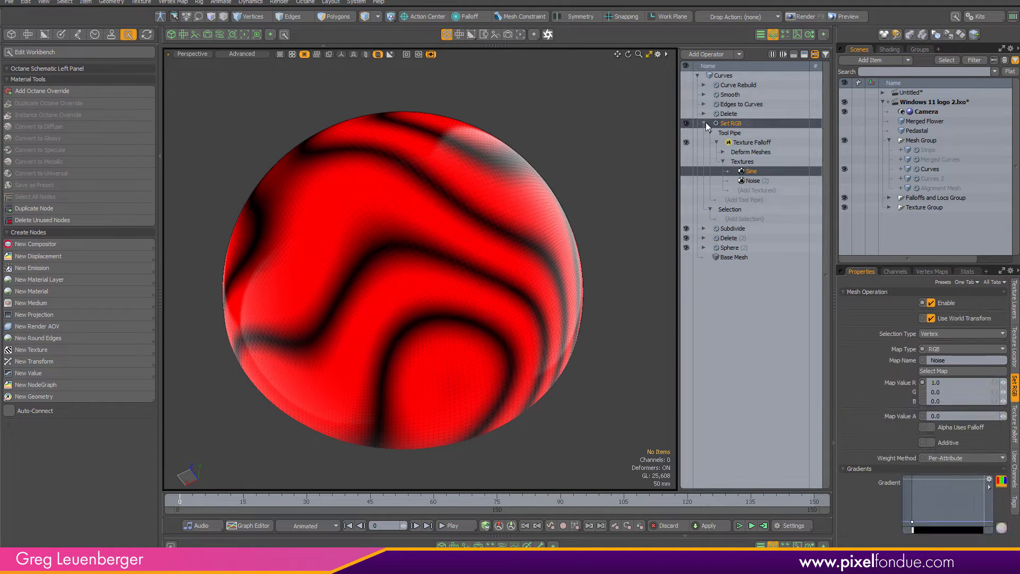
left_click(689, 115)
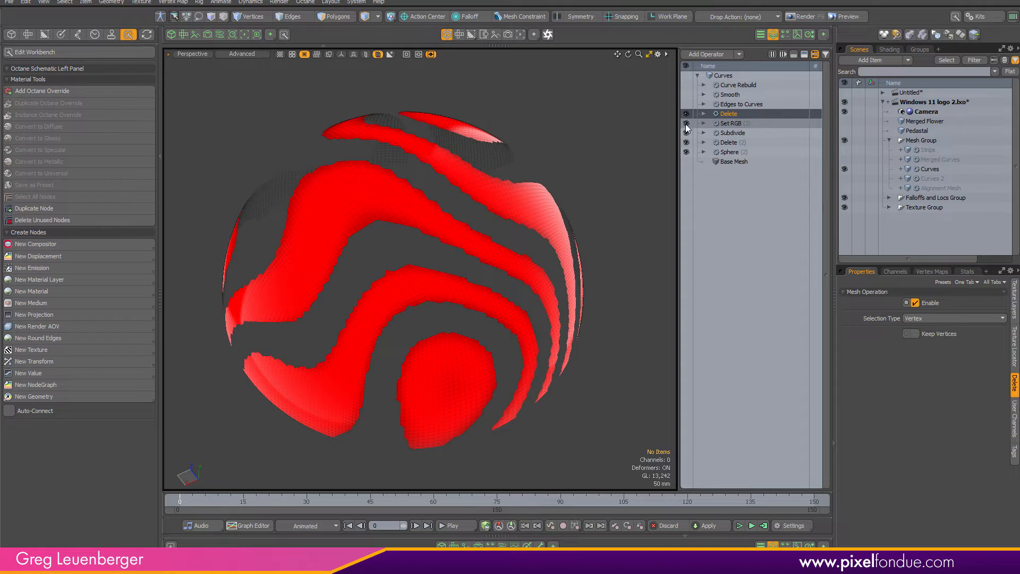
left_click_drag(512, 221, 489, 233, "alt")
left_click(703, 114)
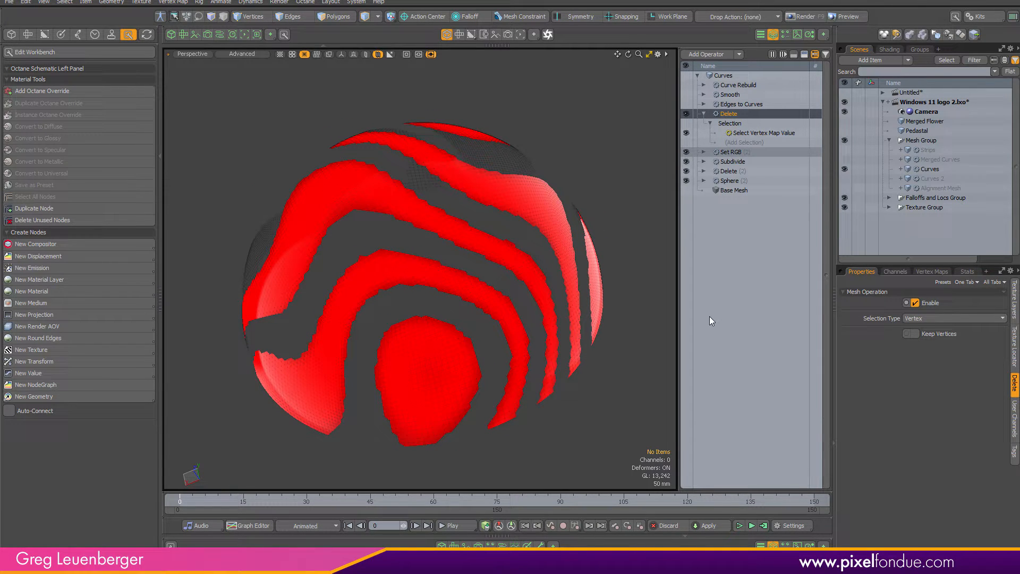
left_click(703, 113)
left_click_drag(549, 264, 676, 157, "alt")
Enable the Edges to Curves and Smooth operations in the Curves stack and inspect the curves' vertices.
left_click(685, 104)
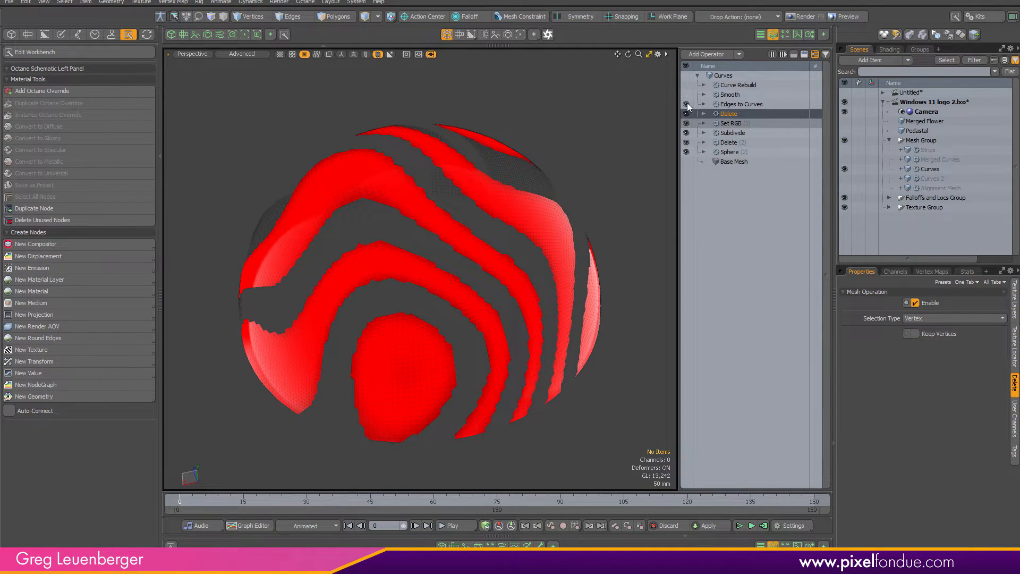
left_click_drag(480, 291, 609, 445, "alt")
left_click(685, 94)
key("1")
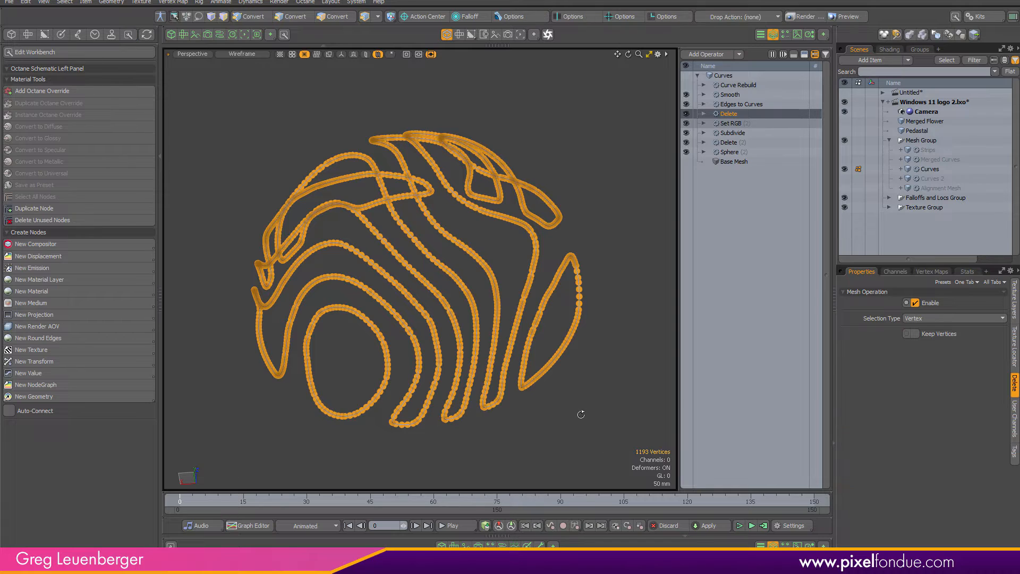
left_click_drag(581, 414, 532, 426, "alt")
Select and enable the Curve Rebuild operation, inspect the rebuilt points, and clear the vertex selection.
left_click(715, 85)
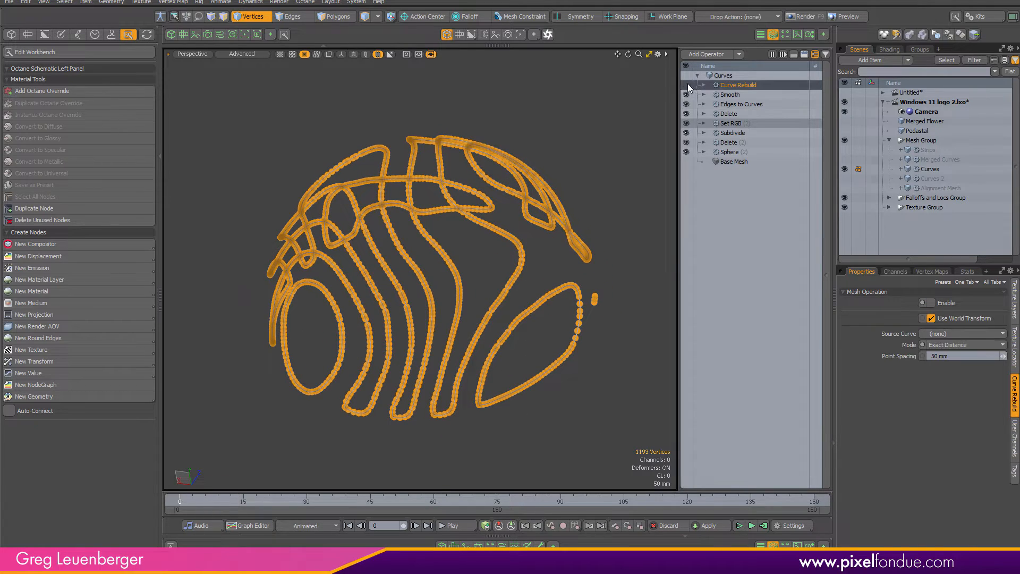
left_click(686, 85)
left_click_drag(478, 234, 549, 441, "alt")
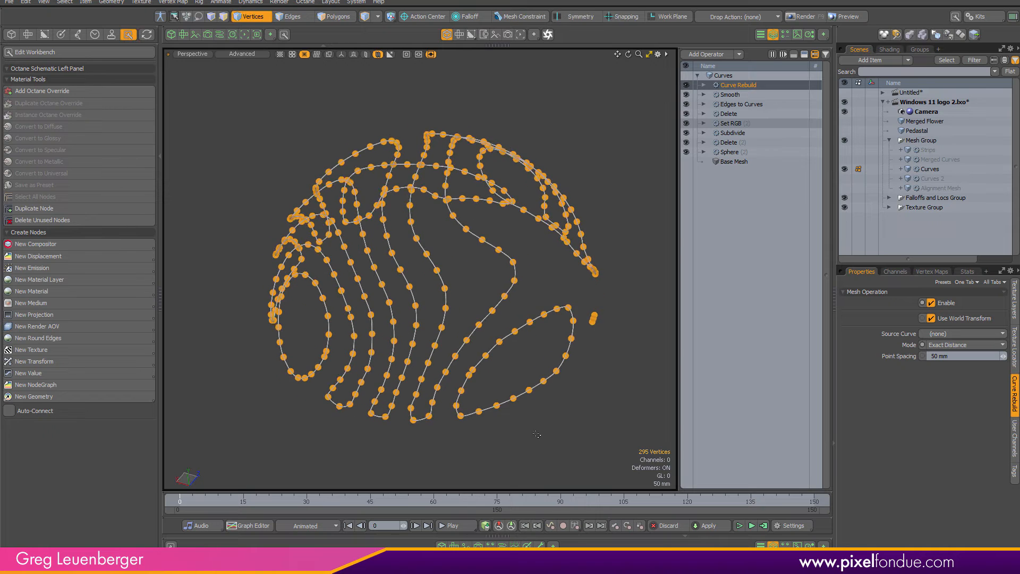
left_click(550, 444)
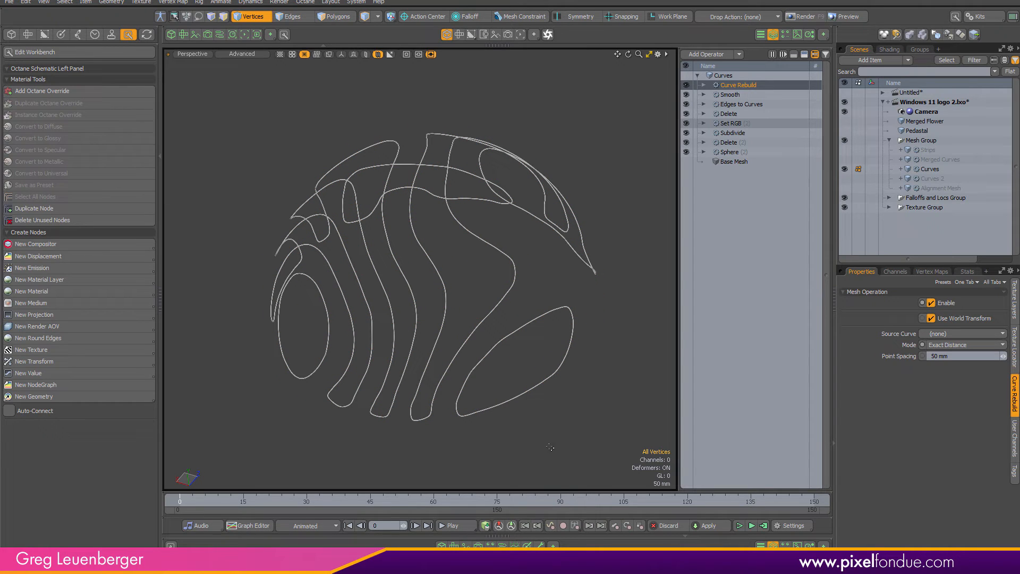
Select the Curves 2 mesh, make it visible together with Curves, and inspect the combined line pattern from several angles.
left_click(926, 180)
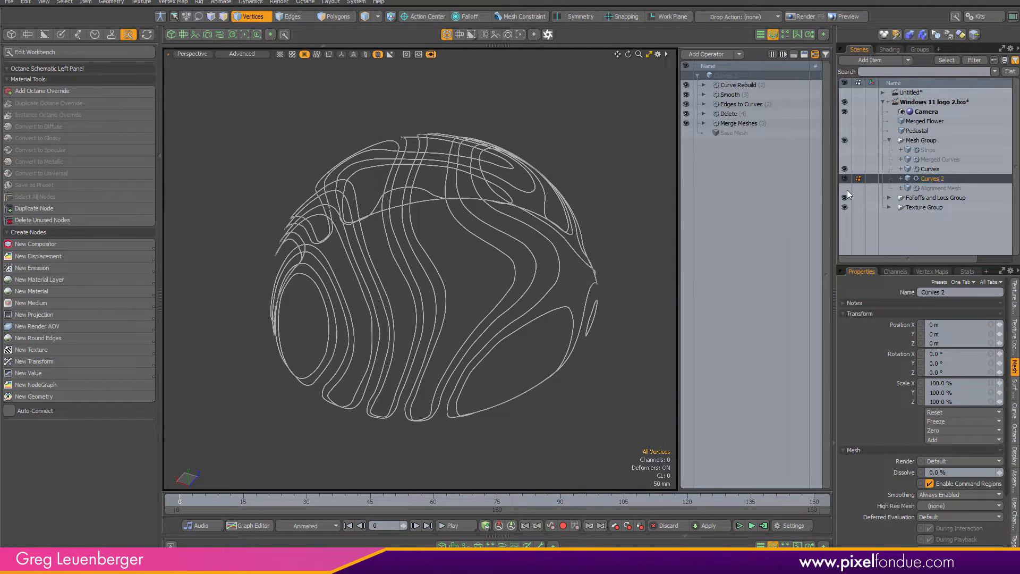
left_click_drag(480, 348, 559, 331, "alt")
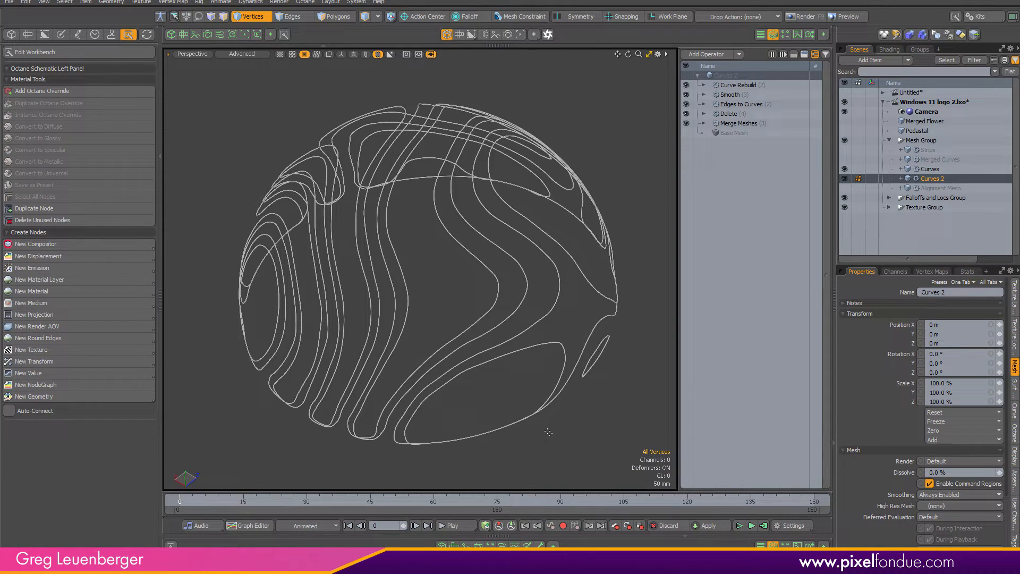
left_click_drag(522, 396, 534, 296, "alt")
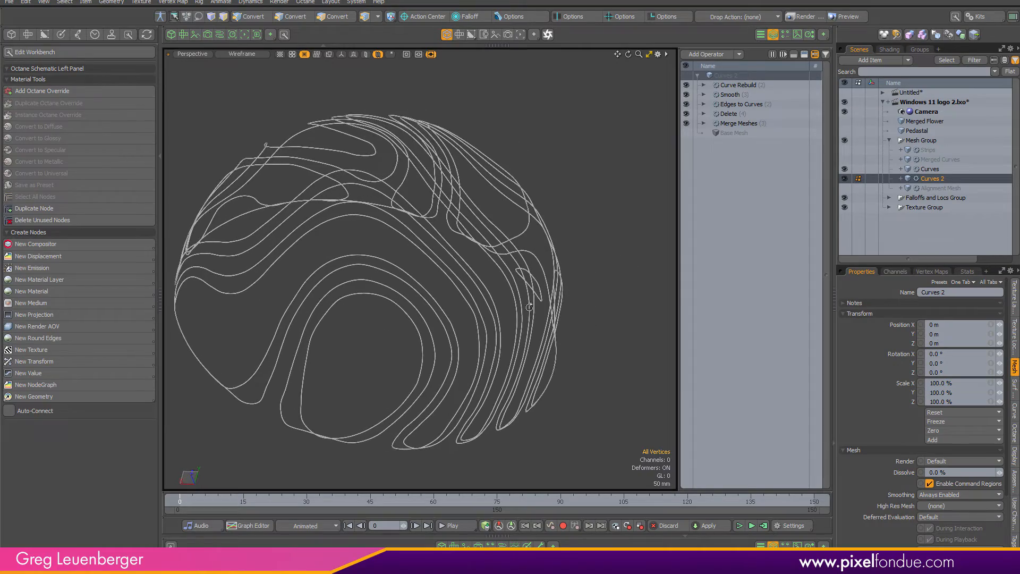
scroll(362, 223, "up", 5)
left_click_drag(413, 212, 512, 364, "alt")
scroll(383, 320, "up", 1)
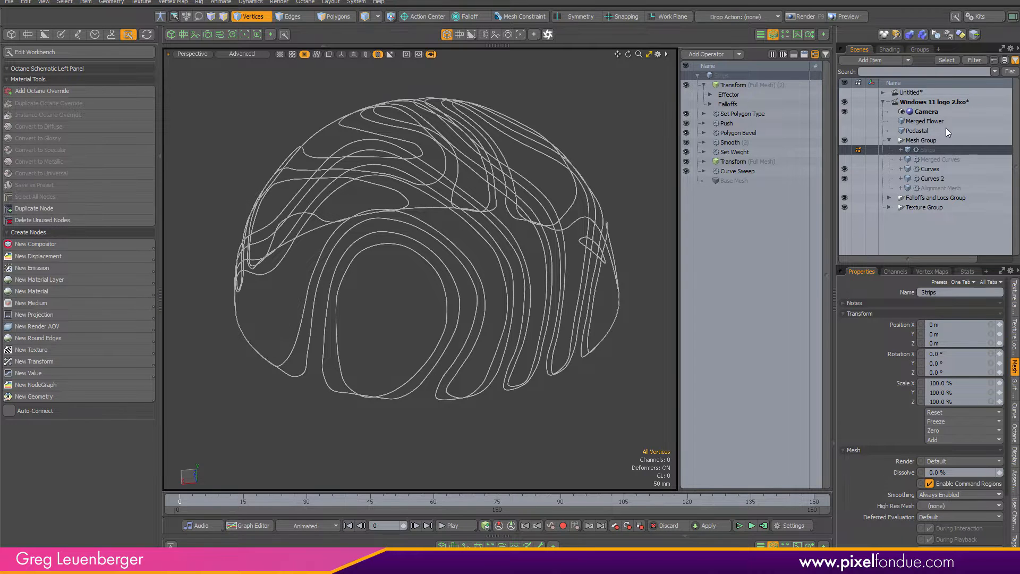
Hide Curves and Curves 2, show Strips and Merged Curves, and select Merged Curves to view its operation stack.
left_click_drag(846, 178, 850, 154)
left_click(915, 160)
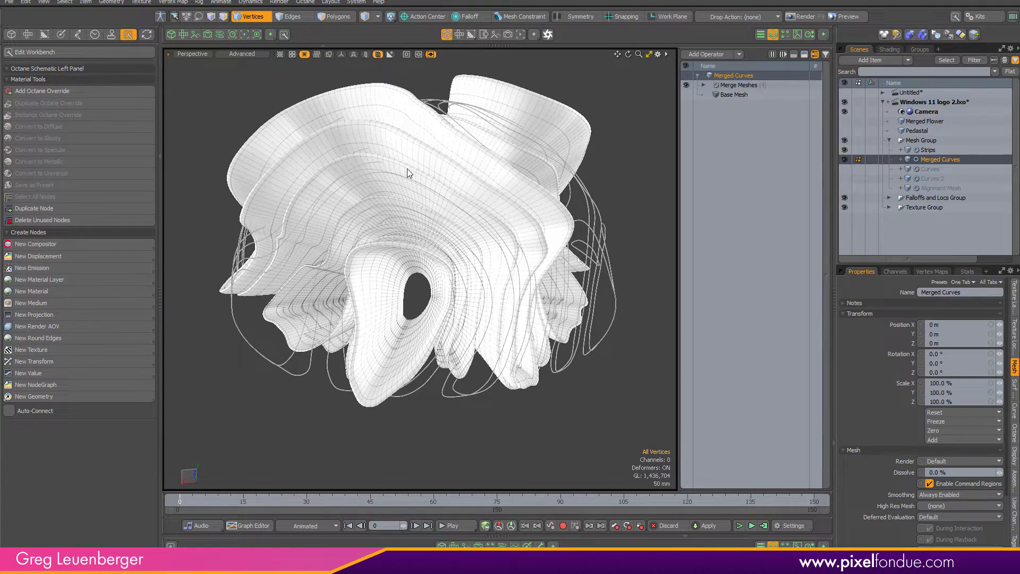
key("5")
left_click_drag(607, 186, 642, 184, "alt")
left_click(644, 185)
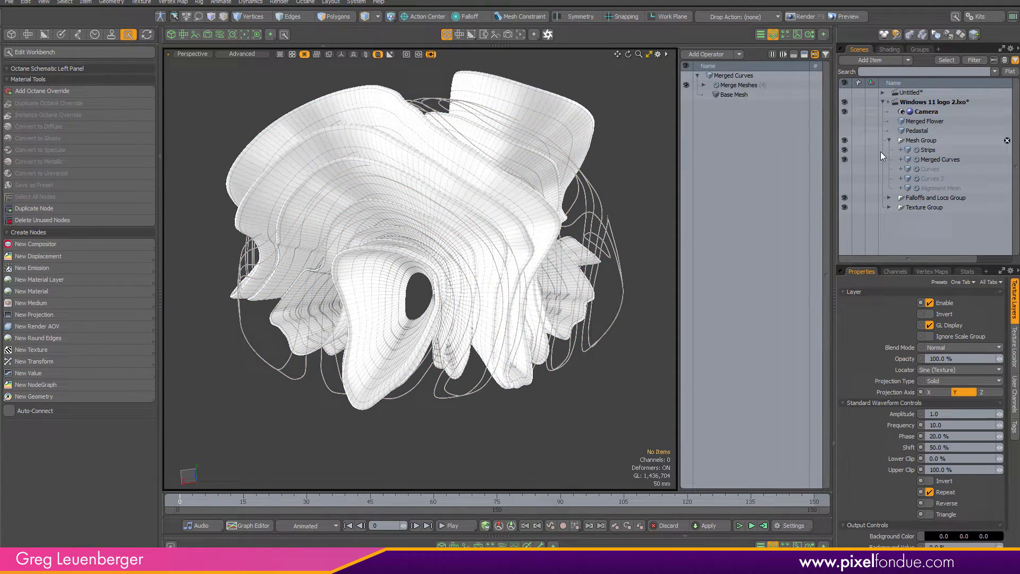
Isolate Merged Curves to view it alone, then select Strips, hide Merged Curves, and show Strips again.
left_click(845, 150)
left_click(936, 160)
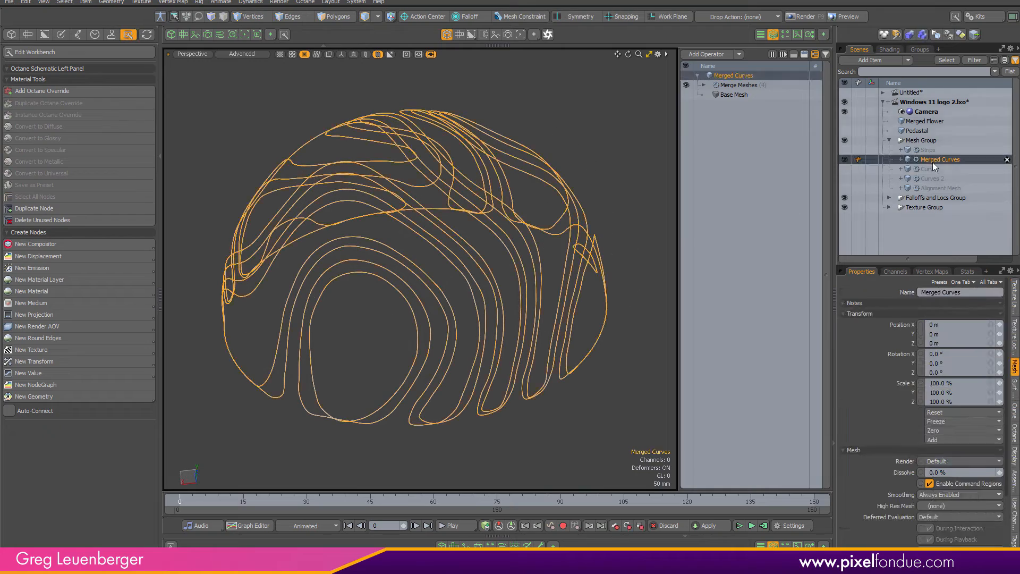
left_click(928, 150)
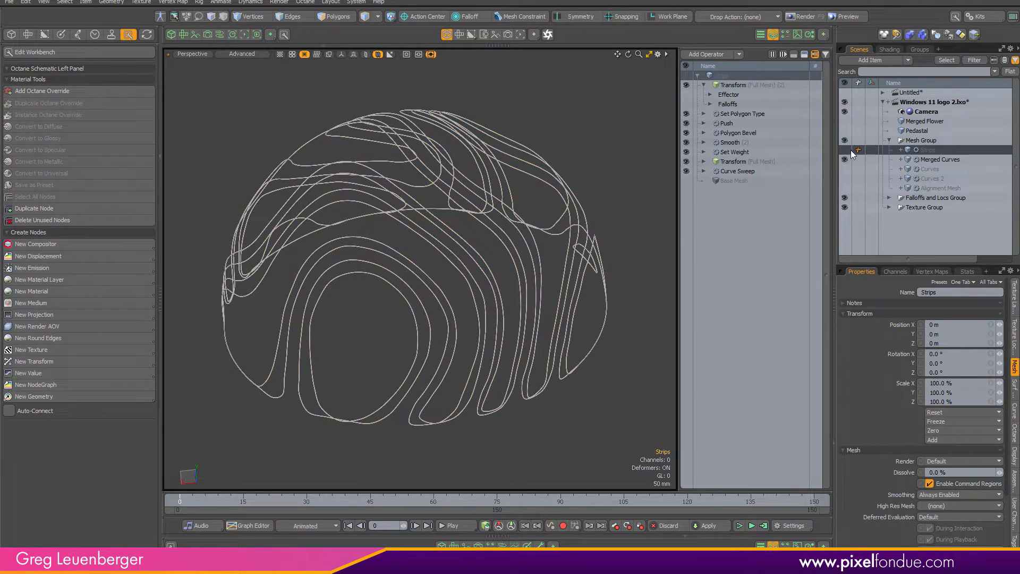
left_click(844, 159)
left_click(845, 150)
Disable every operation above Curve Sweep in the Strips stack.
mouse_move(490, 314)
left_mouse_down("alt")
mouse_move(446, 314)
mouse_move(479, 323)
left_mouse_up("alt")
left_click(702, 85)
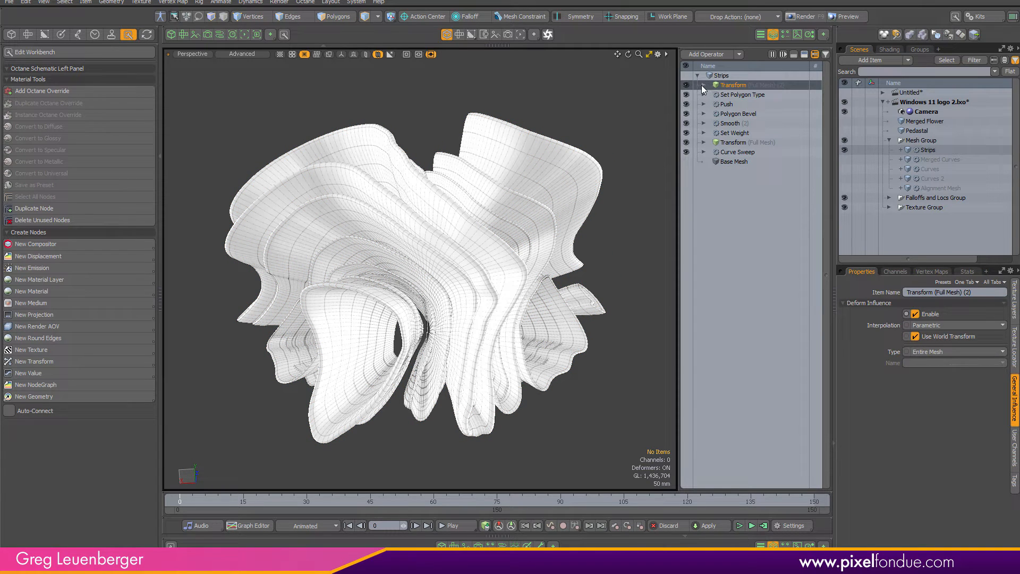
left_click(685, 152)
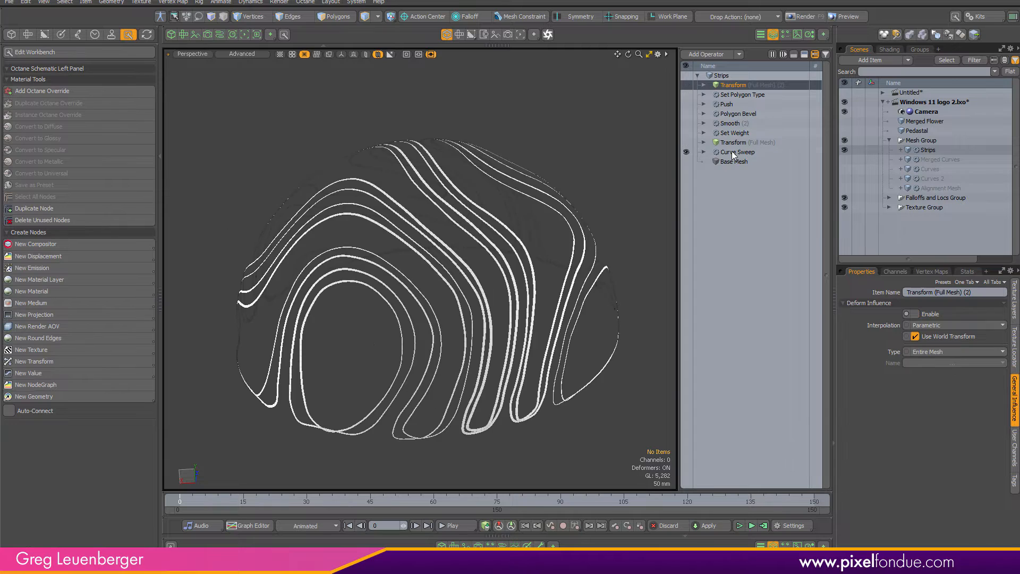
Select the Curve Sweep operation and choose Polygon Strips as its extrude shape.
left_click(732, 152)
left_click_drag(519, 267, 513, 262, "alt")
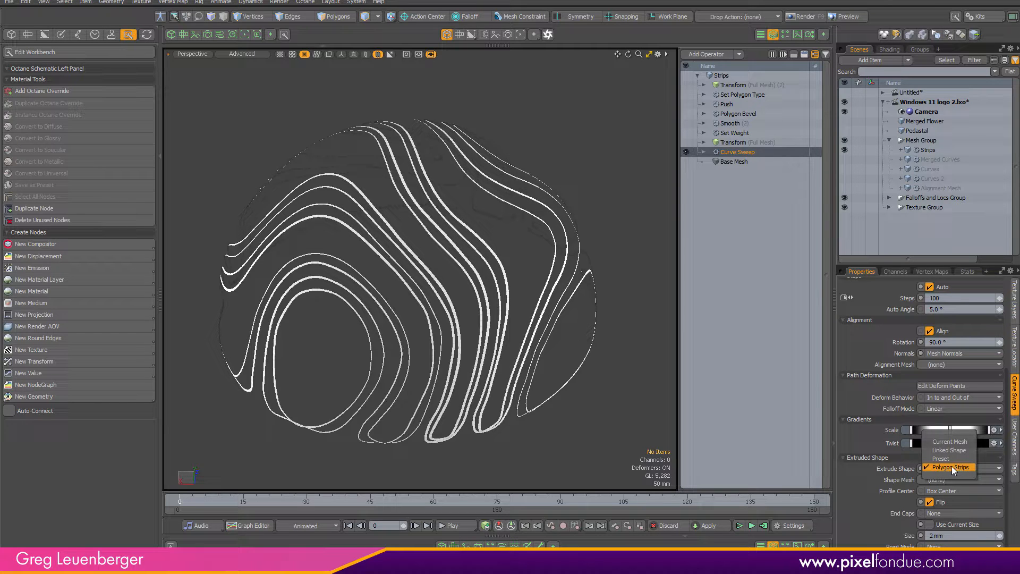
left_click(951, 466)
Select the connected polygons of two different swept strips in turn and examine each strip around the dome.
scroll(504, 340, "up", 5)
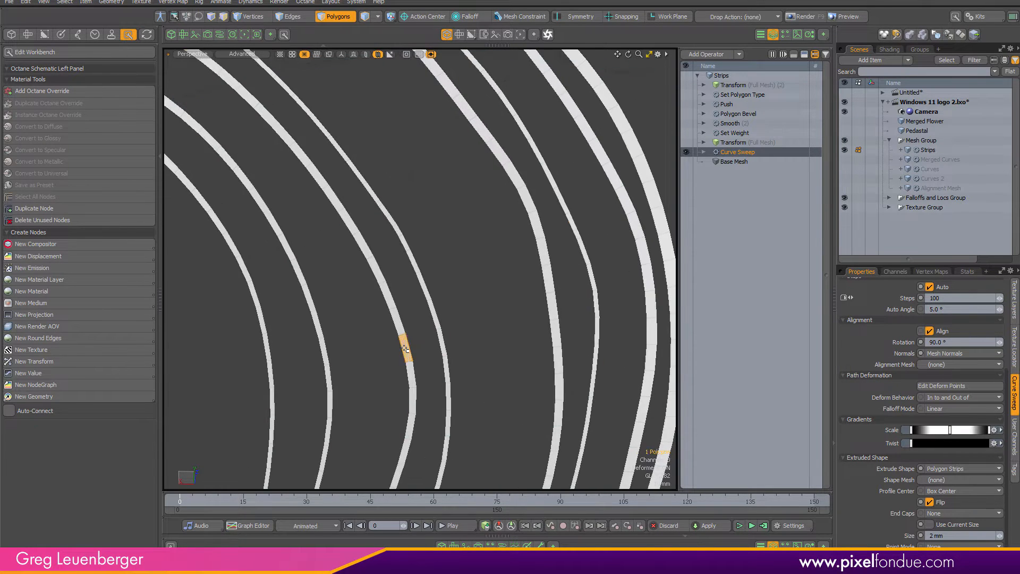
double_click(405, 348)
scroll(420, 340, "down", 8)
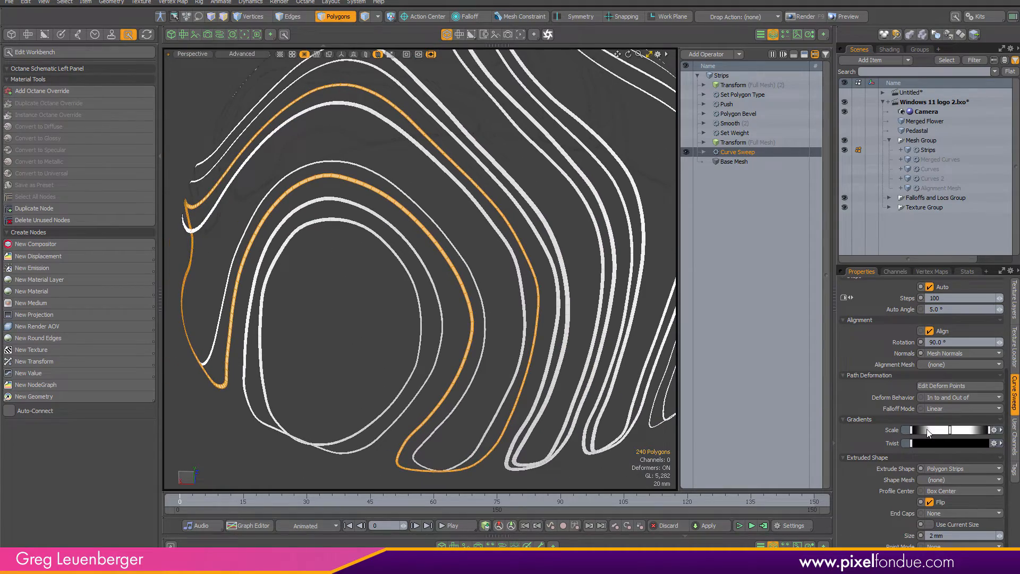
left_click_drag(409, 314, 528, 320, "alt")
left_click_drag(485, 192, 528, 232, "alt")
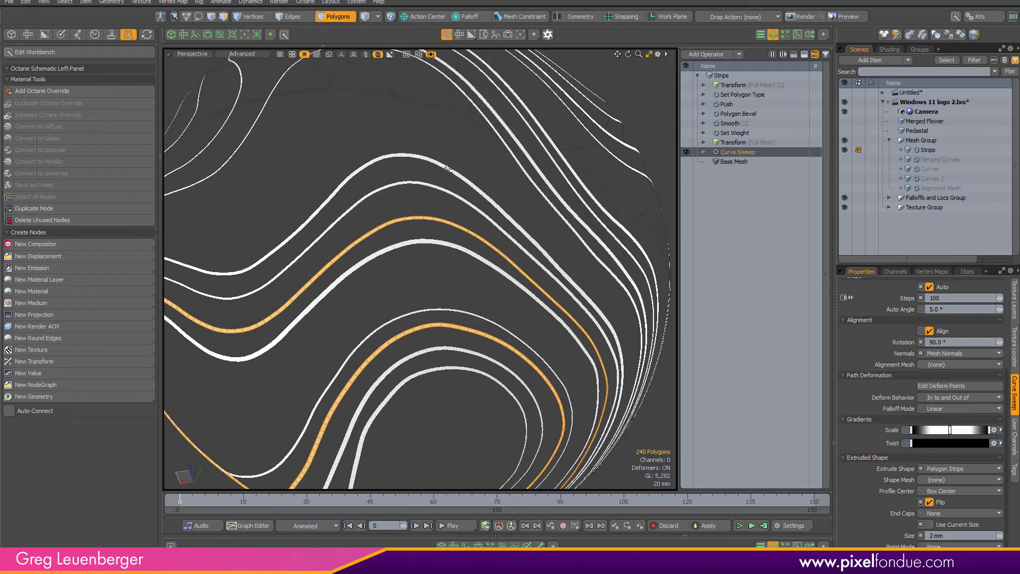
double_click(451, 169)
scroll(456, 167, "down", 5)
left_click_drag(456, 169, 664, 170, "alt")
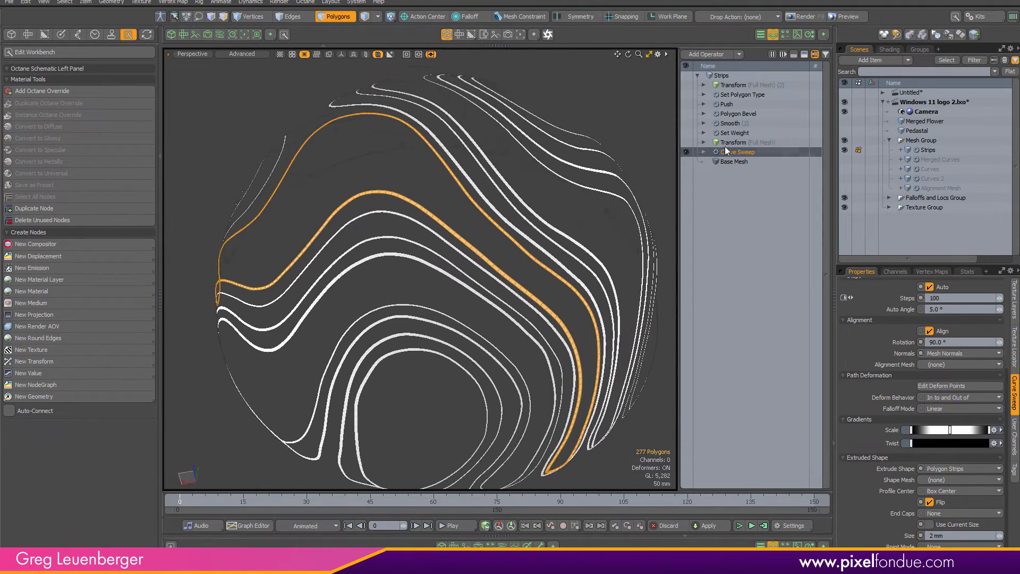
Select and enable the Transform (Full Mesh) operation directly above Curve Sweep and inspect the strips.
left_click(733, 142)
left_click(687, 143)
left_click_drag(514, 246, 523, 305, "alt")
left_click_drag(437, 298, 480, 317, "alt")
Select and enable the Set Weight operation, display its extrude weight map, and clear the polygon selection.
left_click(736, 132)
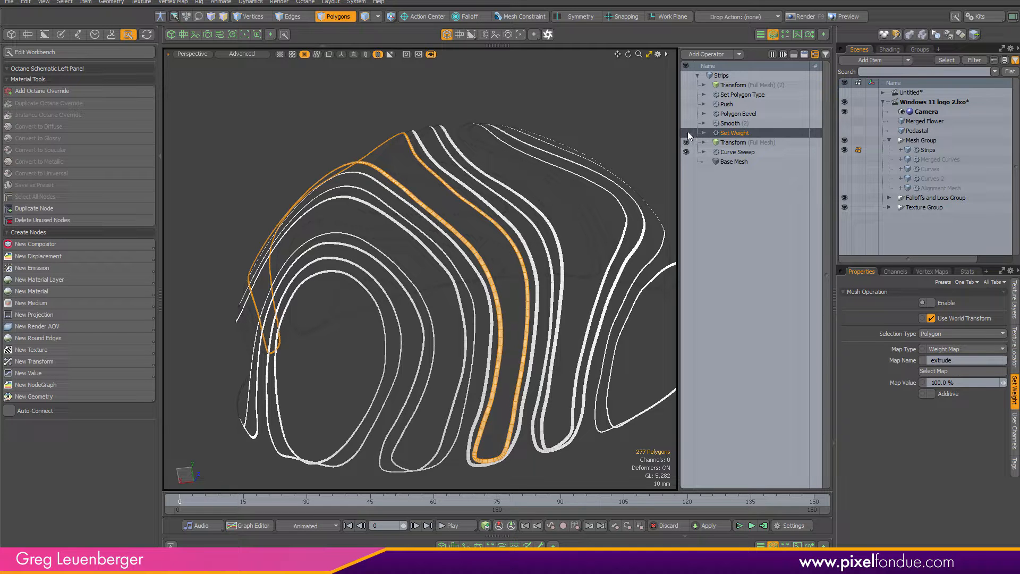
left_click_drag(510, 174, 698, 221, "alt")
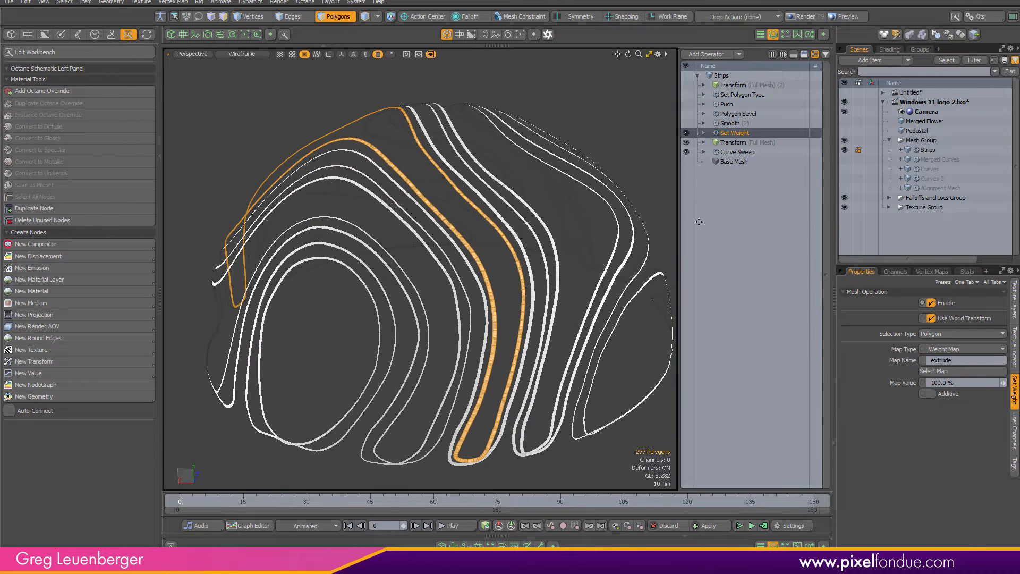
left_click(946, 371)
left_click_drag(516, 340, 481, 300, "alt")
left_click(529, 447)
mouse_move(523, 455)
left_mouse_down("alt")
mouse_move(529, 412)
mouse_move(466, 406)
mouse_move(432, 375)
mouse_move(445, 195)
mouse_move(414, 343)
left_mouse_up("alt")
Select polygons on several neighbouring strips to compare their weight colours, clear the selection, and inspect the whole dome.
double_click(407, 359)
double_click(376, 310)
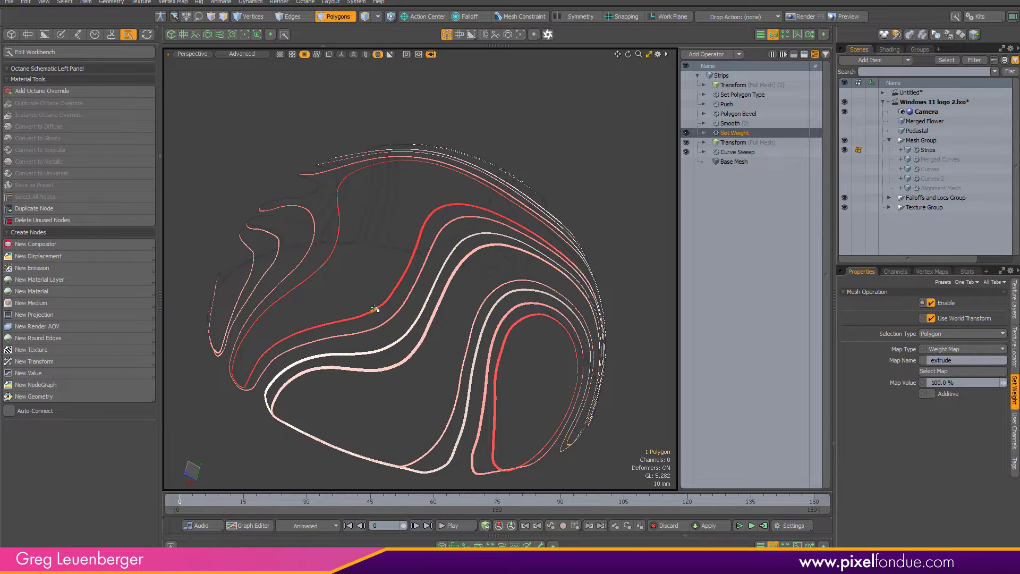
scroll(373, 310, "up", 3)
left_click(378, 310)
double_click(377, 310)
left_click(405, 361)
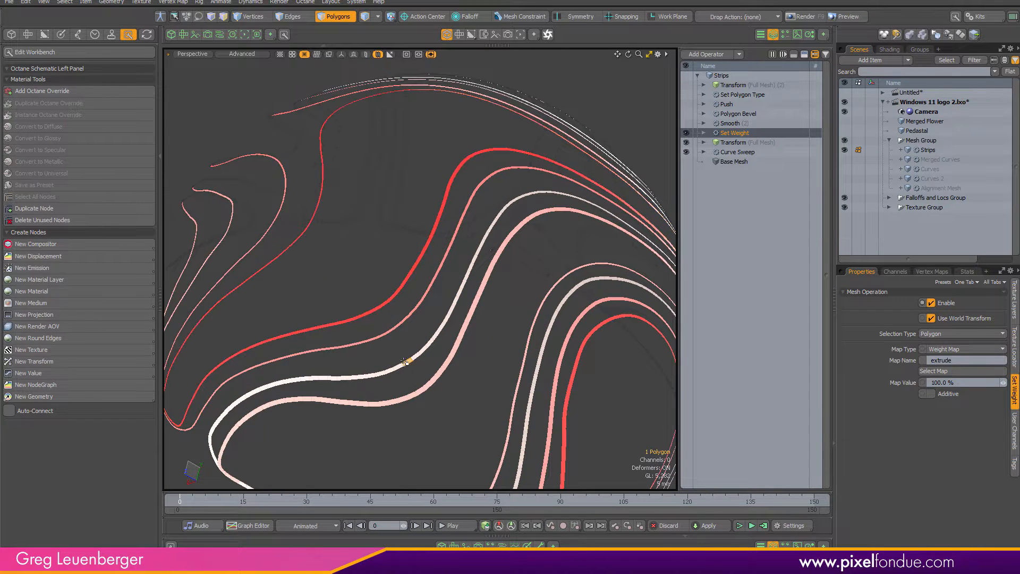
scroll(459, 414, "down", 3)
left_click_drag(459, 393, 494, 308, "alt")
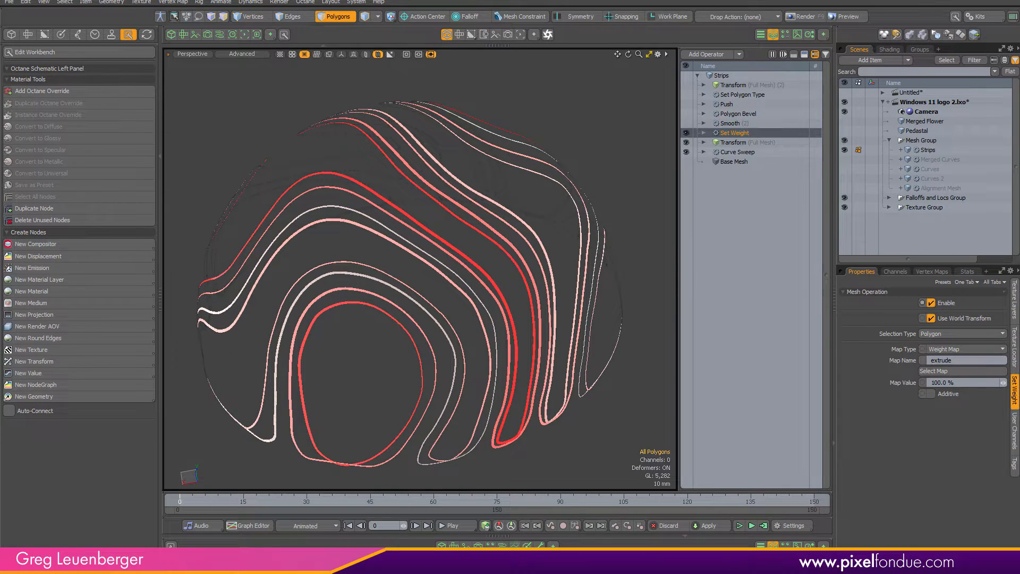
Open the node schematic and inspect the Falloff Operator feeding the Set Weight operation's Tool Pipe.
left_click(501, 546)
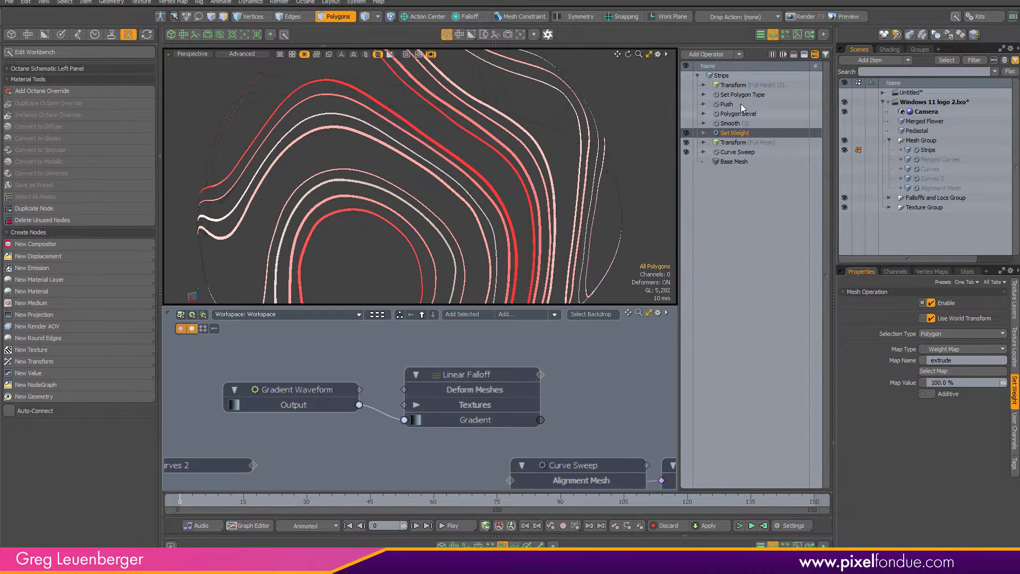
key("shift+a")
scroll(626, 370, "up", 5)
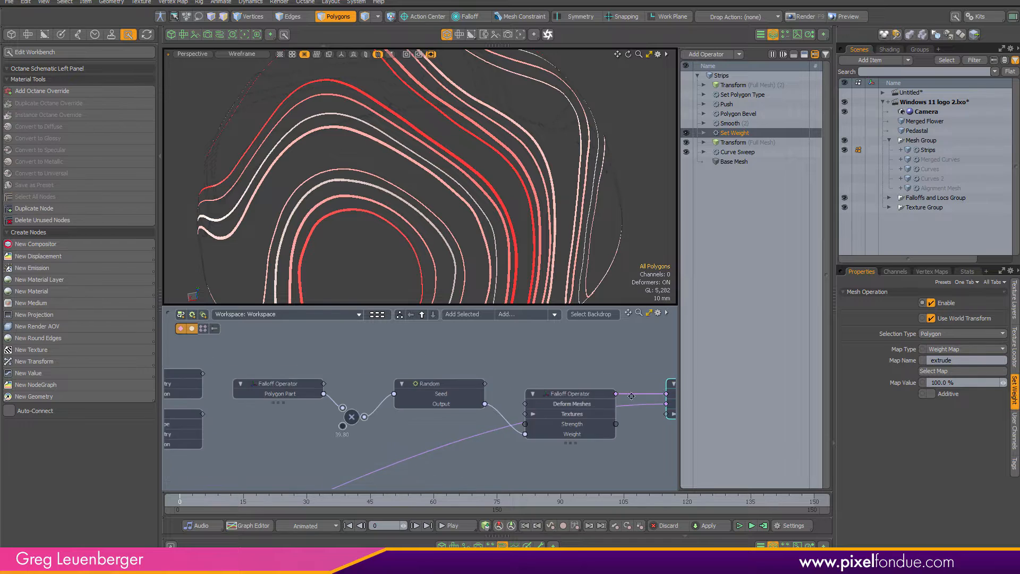
left_click_drag(626, 370, 436, 348, "alt")
scroll(401, 370, "up", 3)
left_click(385, 376)
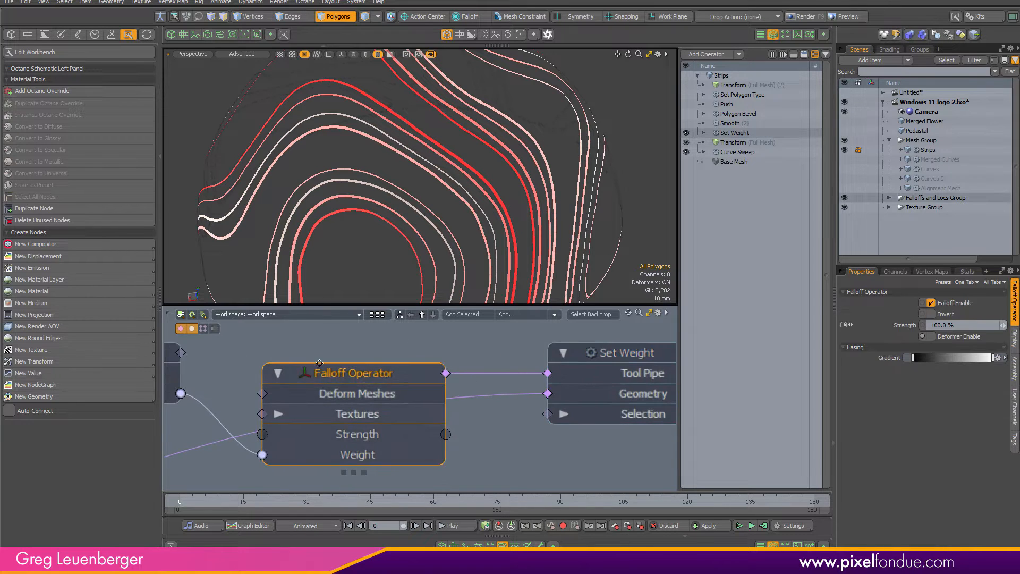
Trace the weight falloff upstream by inspecting the Random node and the Falloff Operator that supplies Polygon Part.
left_click_drag(297, 379, 627, 400, "alt")
left_click(392, 411)
left_click_drag(332, 426, 228, 384, "alt")
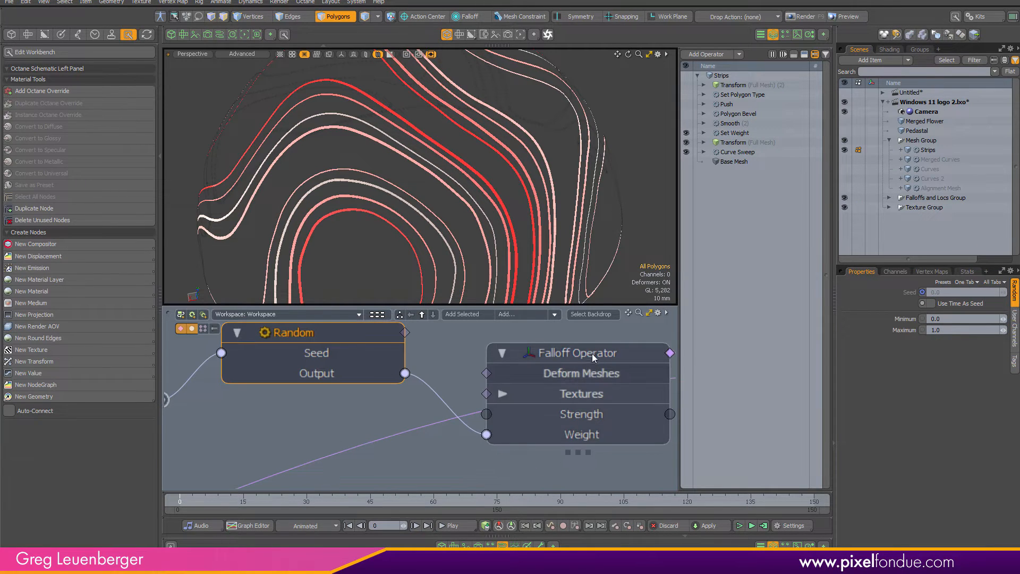
left_click(592, 358)
scroll(603, 401, "down", 3)
left_click_drag(603, 400, 675, 421, "alt")
left_click(394, 378)
left_click(392, 387)
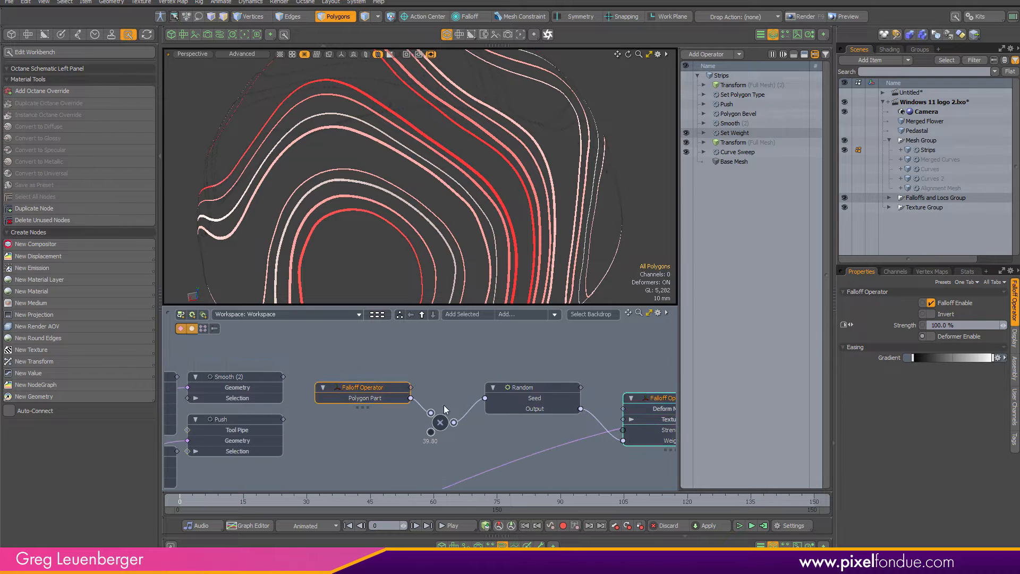
Follow the node chain from the multiplier through Random to the Set Weight node, and close the schematic.
left_click_drag(444, 407, 295, 385, "alt")
scroll(402, 387, "up", 3)
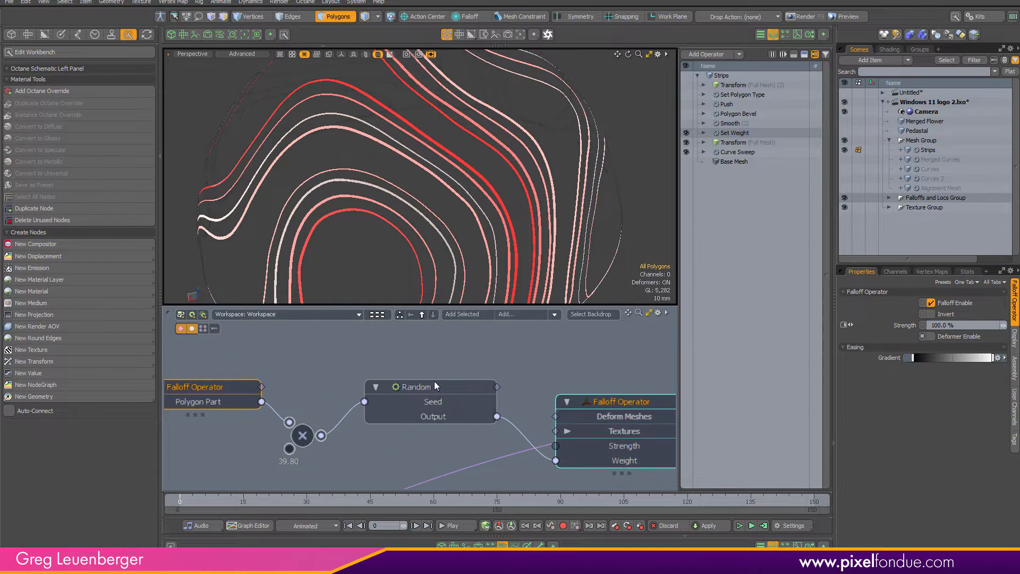
left_click(435, 384)
left_click_drag(548, 372, 253, 369, "alt")
left_click(533, 392)
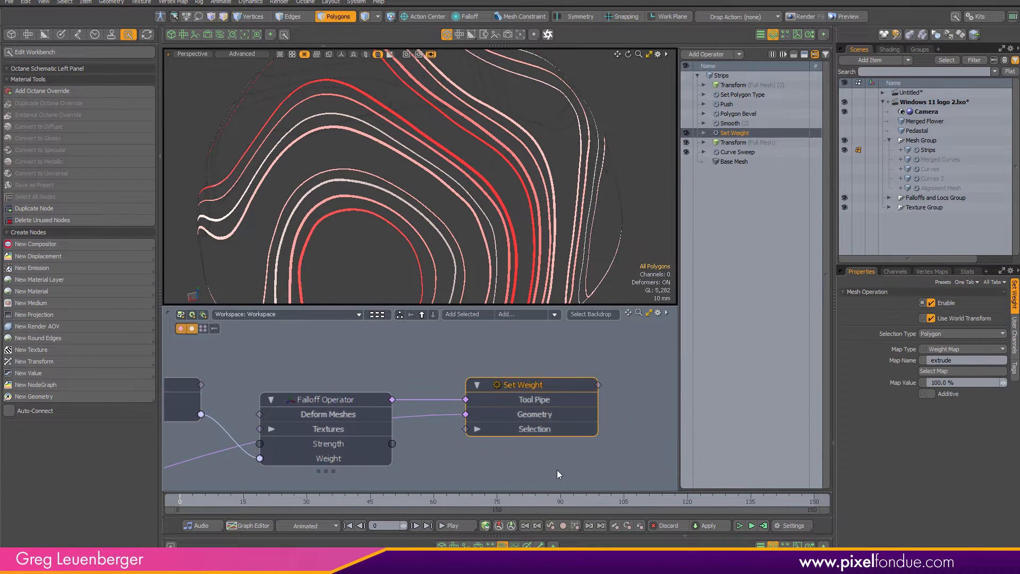
scroll(523, 219, "down", 5)
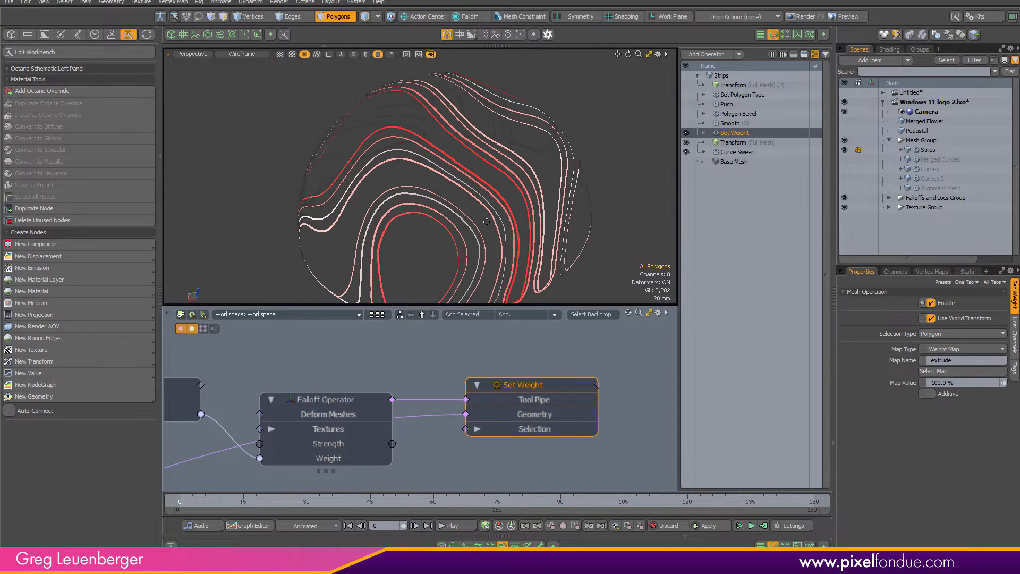
left_click(504, 545)
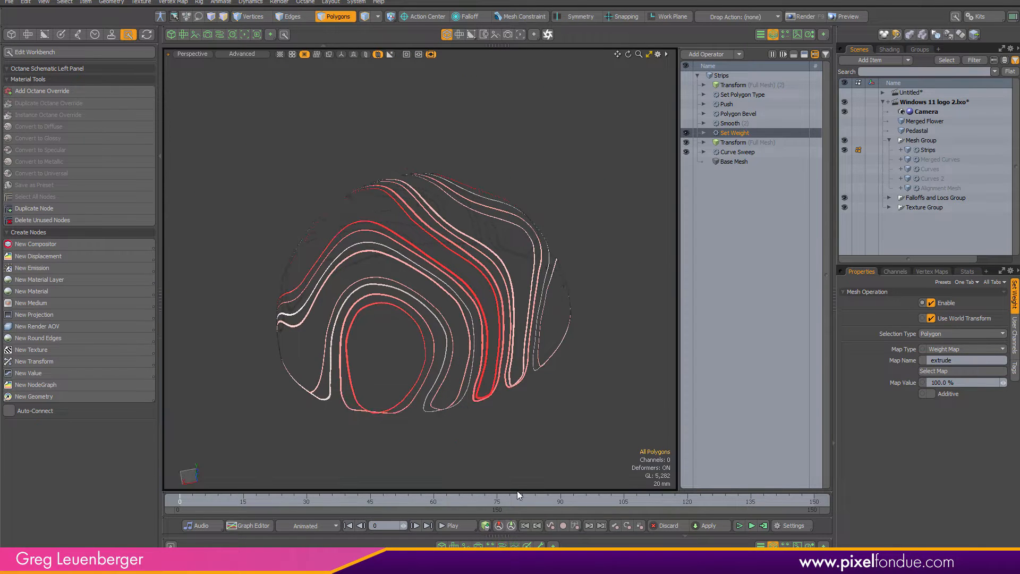
Select and enable the Smooth operation above Set Weight and inspect the strips.
left_click_drag(562, 422, 548, 409, "alt")
left_click(730, 123)
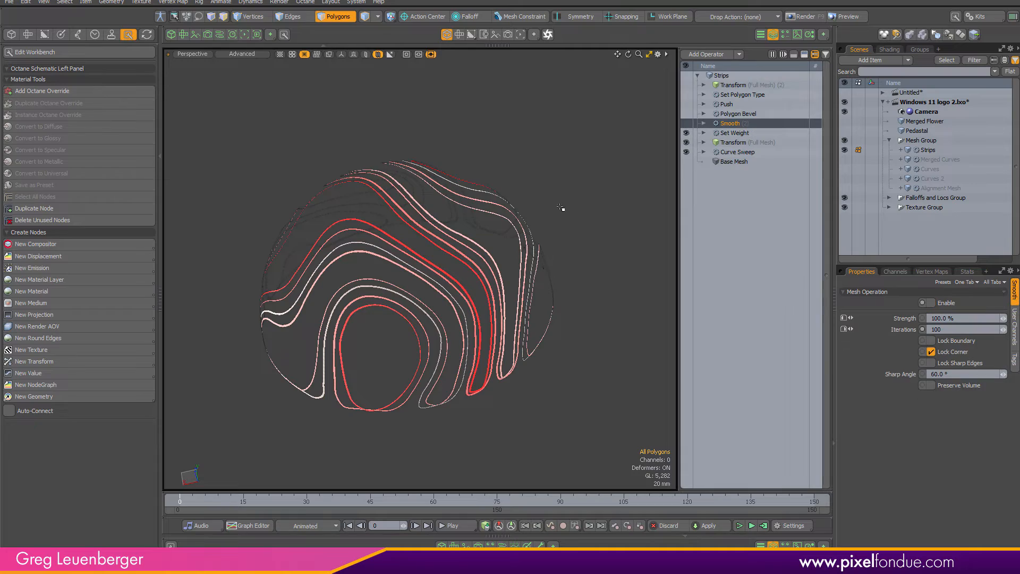
scroll(562, 209, "up", 8)
left_click(687, 124)
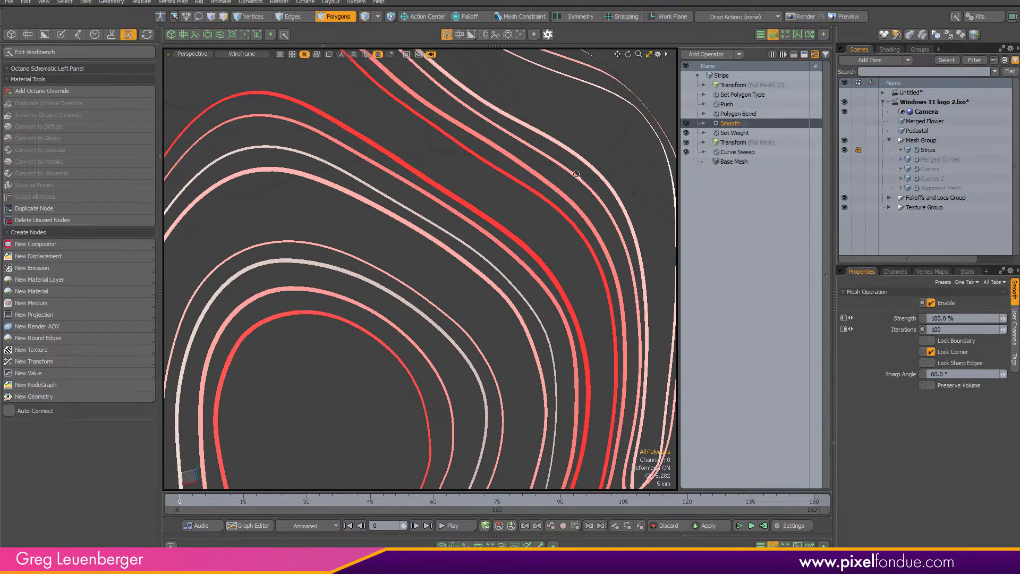
scroll(576, 175, "down", 4)
left_click_drag(576, 176, 580, 205, "alt")
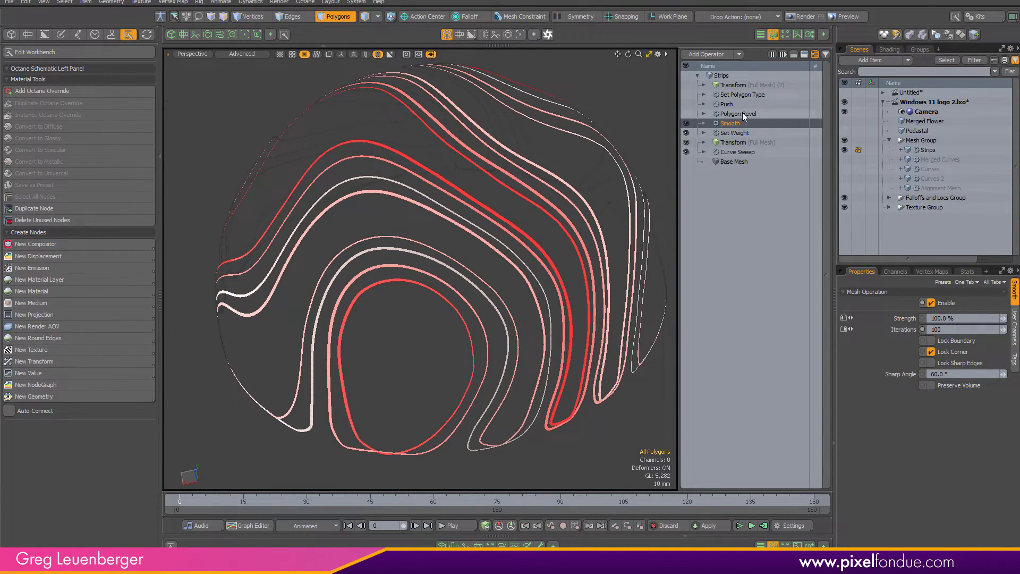
Select and enable the Polygon Bevel operation and examine the extruded petals from several angles.
left_click(741, 113)
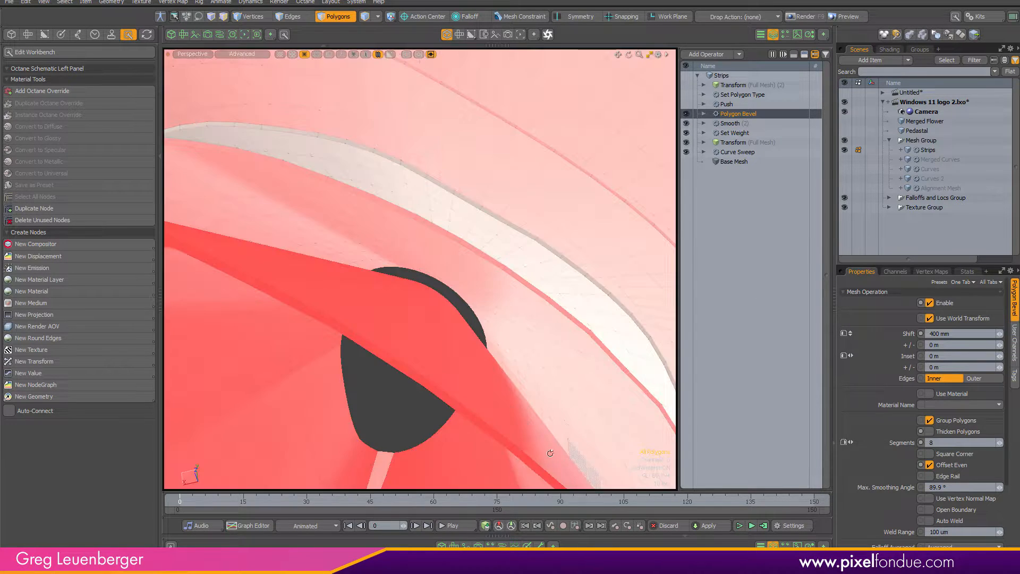
left_click_drag(547, 450, 453, 366, "alt")
left_click_drag(631, 283, 450, 338, "alt")
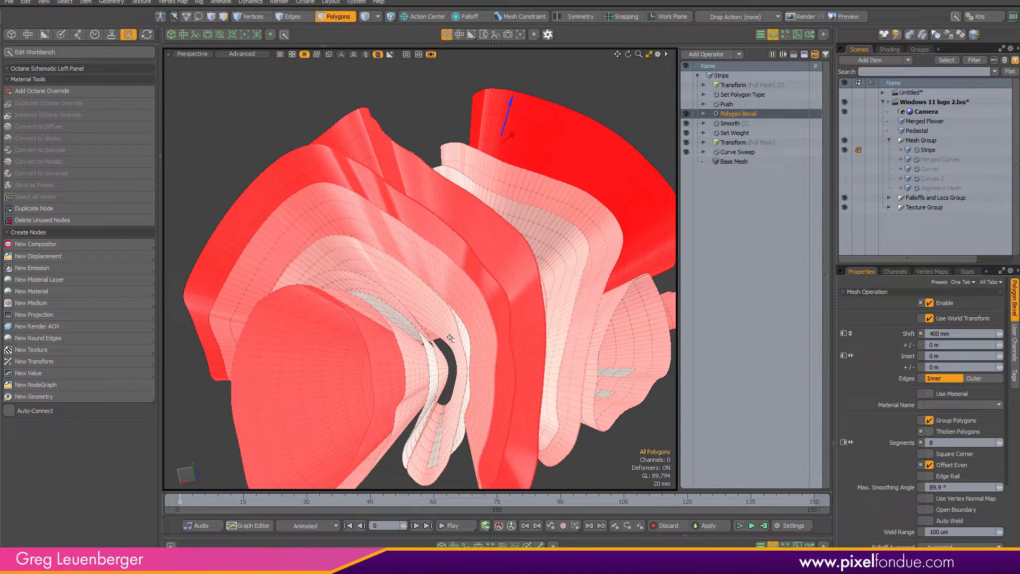
left_click_drag(511, 337, 416, 418, "alt")
left_click_drag(494, 421, 464, 270, "alt")
left_click_drag(463, 270, 541, 281, "ctrl+alt")
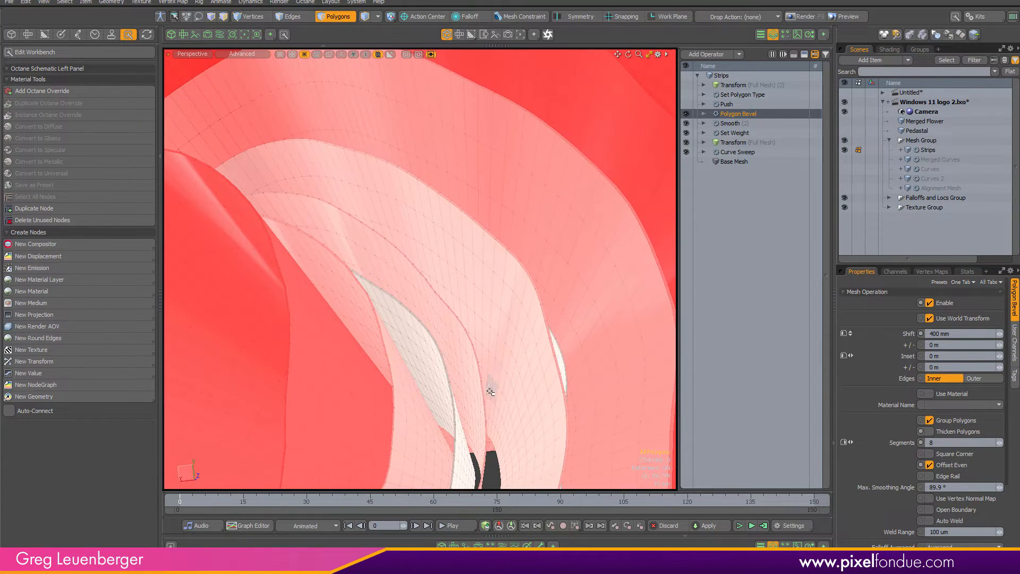
left_click_drag(497, 333, 478, 303, "ctrl+alt")
Select the Push operation, check one petal's thin rim by selecting its connected polygons, and clear the selection.
left_click(746, 104)
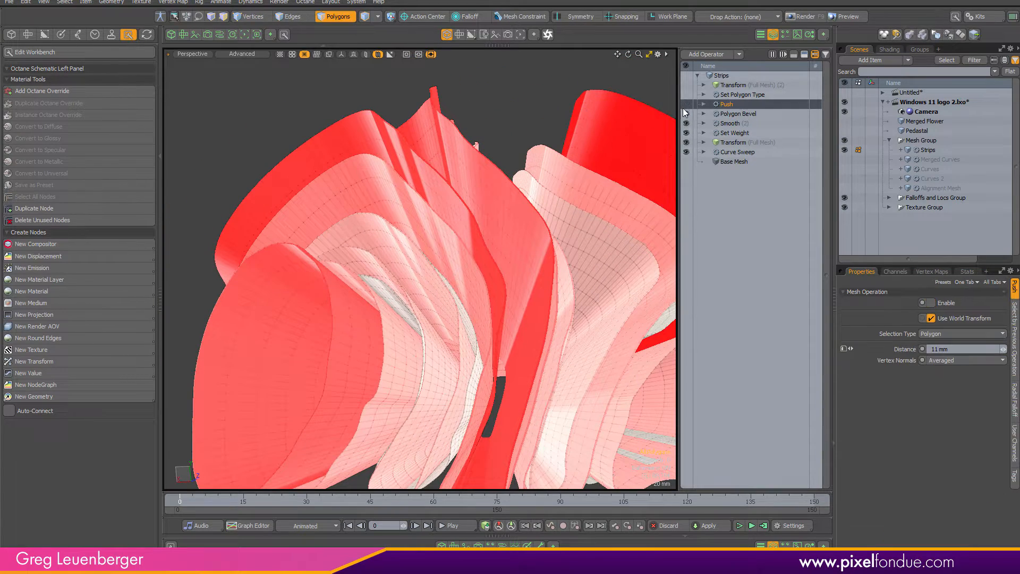
left_click_drag(310, 299, 376, 312, "ctrl+alt")
left_click_drag(506, 224, 373, 348, "alt+shift")
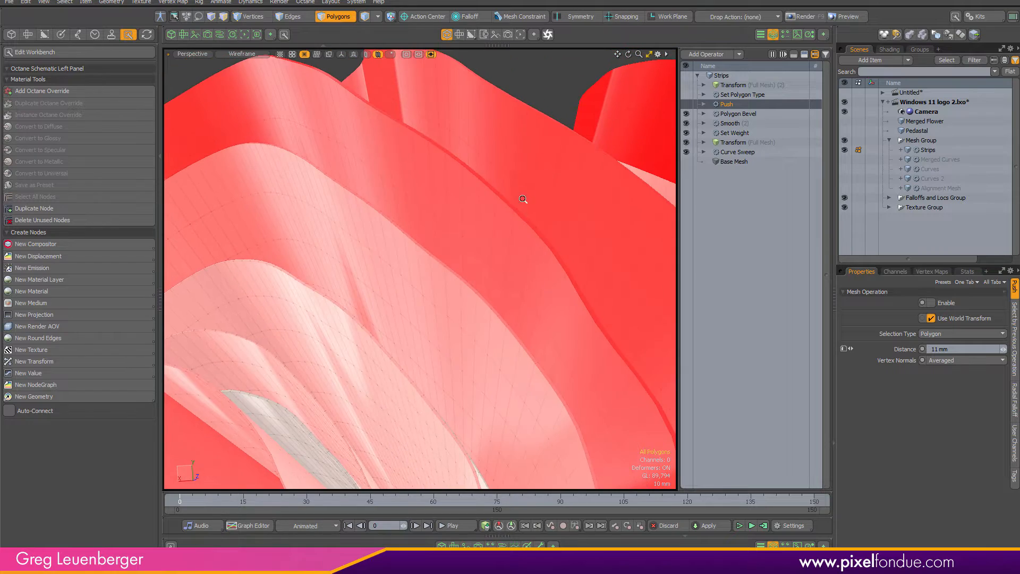
scroll(511, 221, "up", 3)
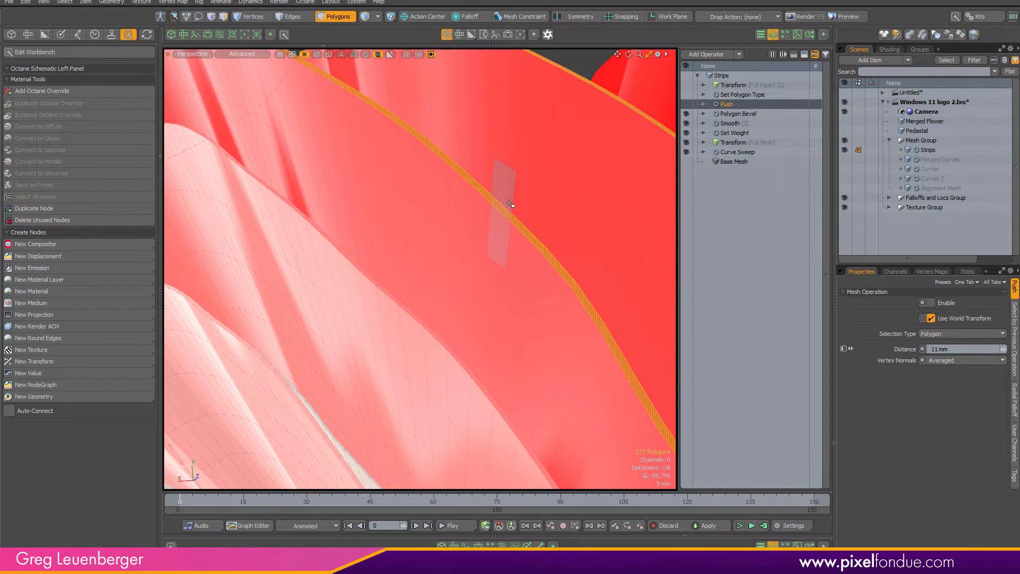
left_click_drag(510, 204, 463, 248, "ctrl+alt")
left_click(273, 367)
key("a")
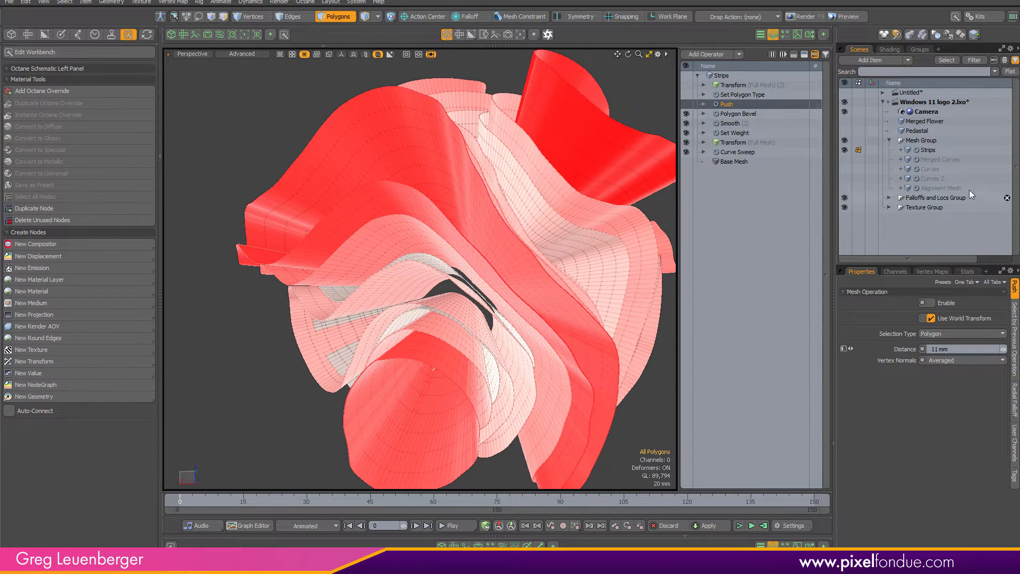
Expand the Push operation's Tool Pipe, select its Radial Falloff, and display locators in the viewport.
left_click(703, 104)
left_click(709, 114)
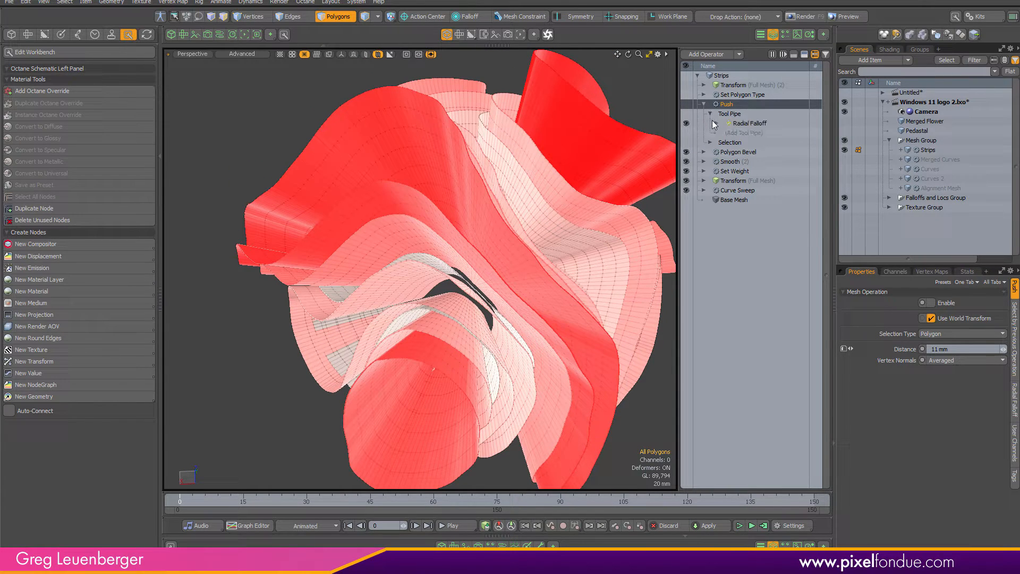
left_click(750, 123)
key("alt+grave")
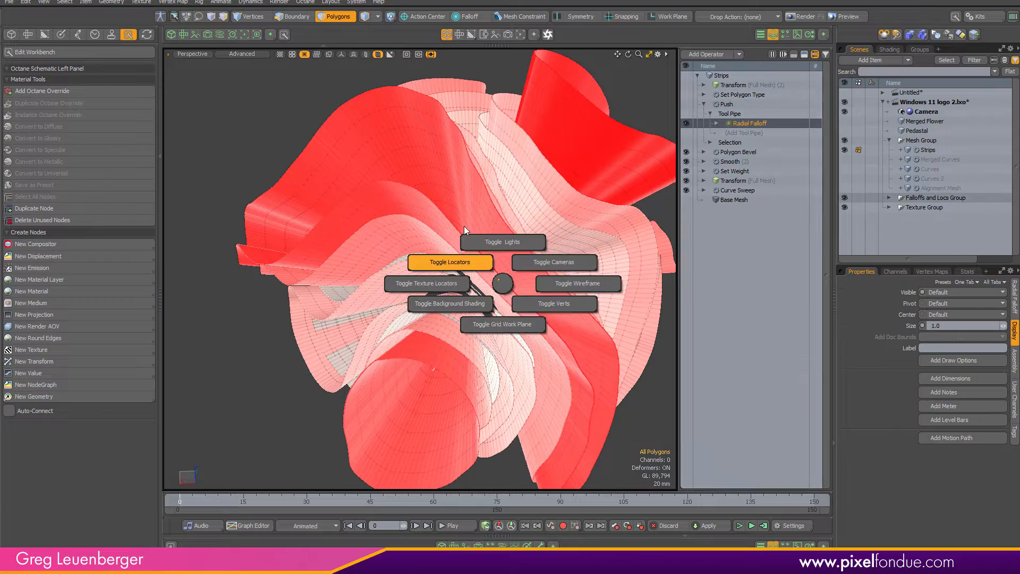
left_click(437, 250)
scroll(329, 355, "down", 3)
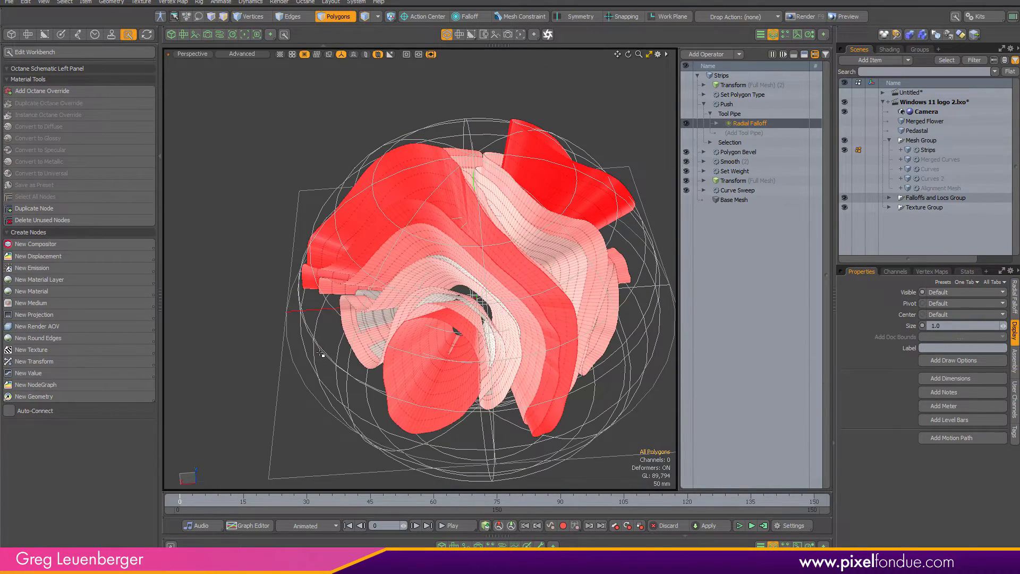
Examine the Radial Falloff sphere around the flower and enable the Push operation.
left_click_drag(322, 354, 354, 115, "alt")
left_click_drag(429, 193, 326, 359, "alt")
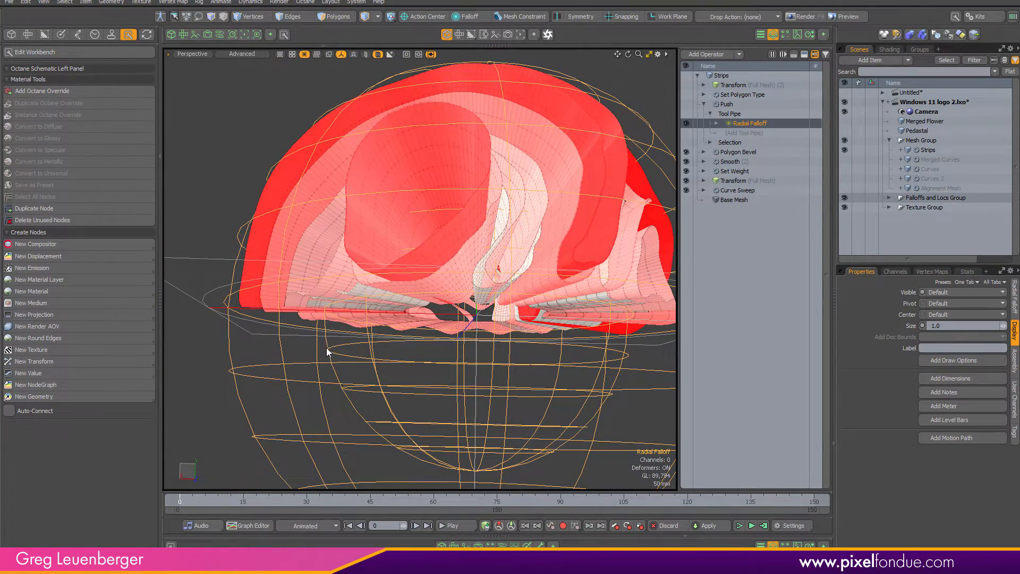
left_click_drag(223, 323, 308, 244, "alt")
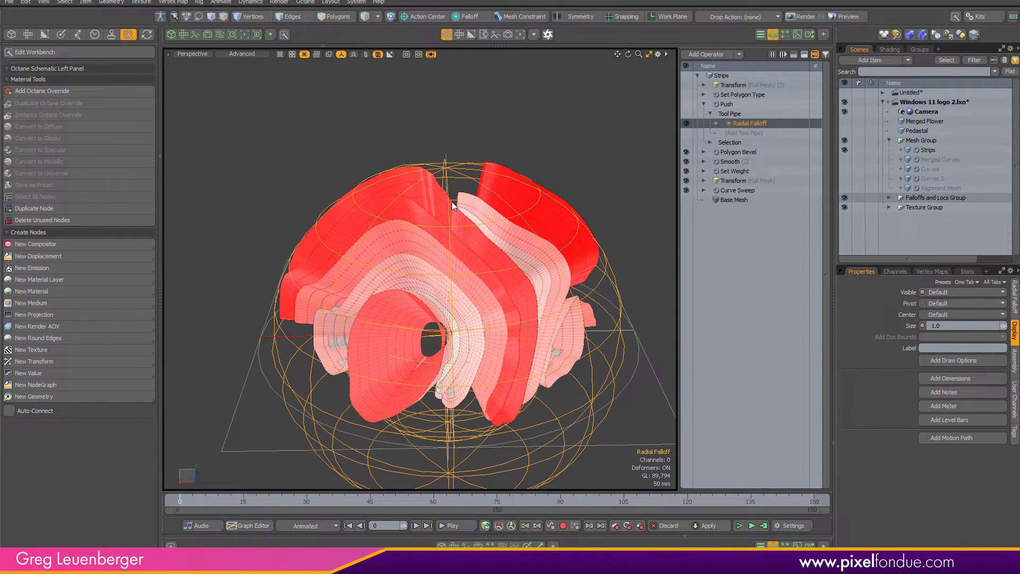
scroll(457, 204, "up", 10)
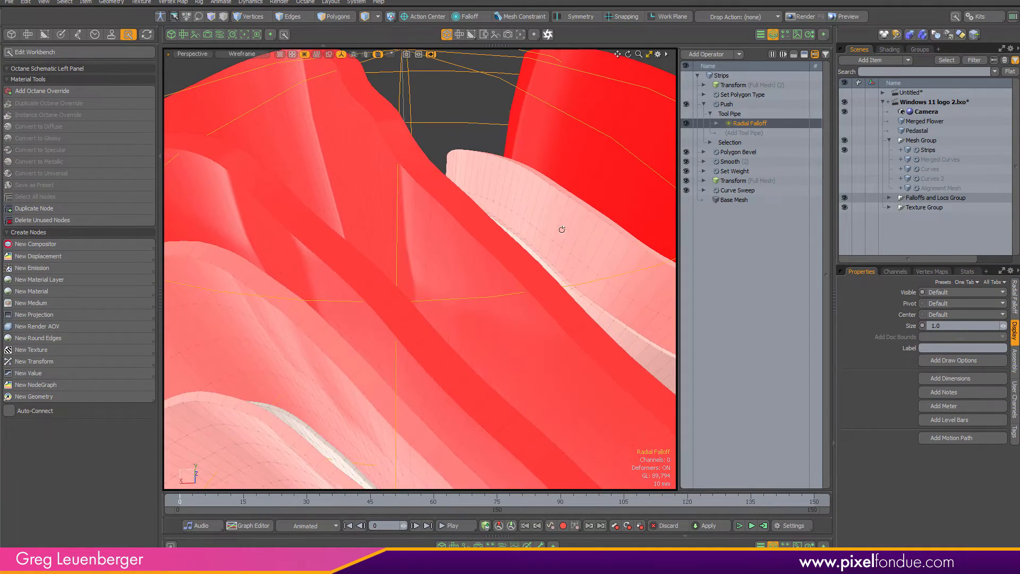
Select the connected polygons along a pushed petal's rim to inspect its thickness, and clear the selection.
key("3")
left_click(506, 254)
left_click(488, 229, "shift")
key("l")
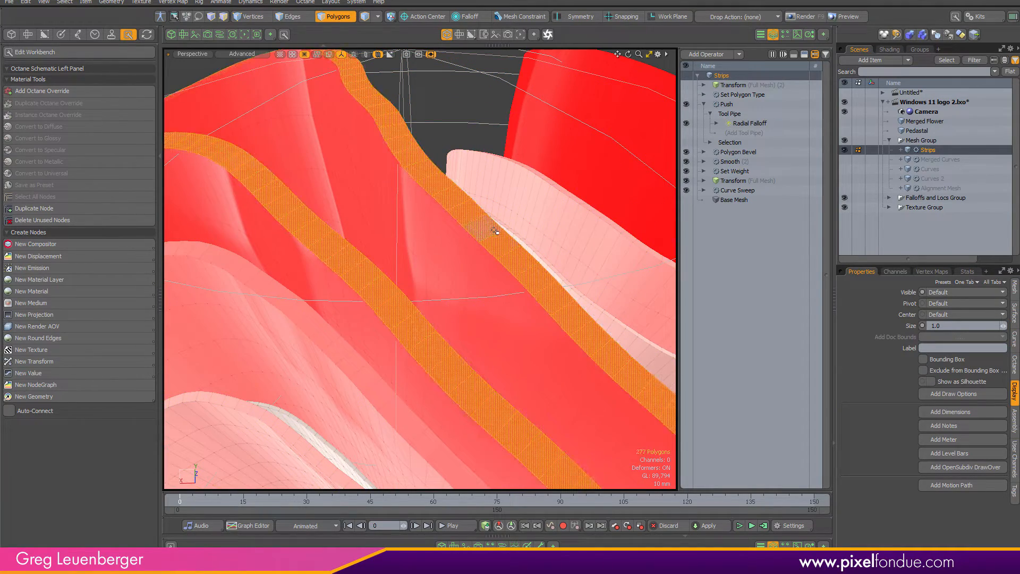
left_click_drag(491, 229, 467, 201, "alt")
key("a")
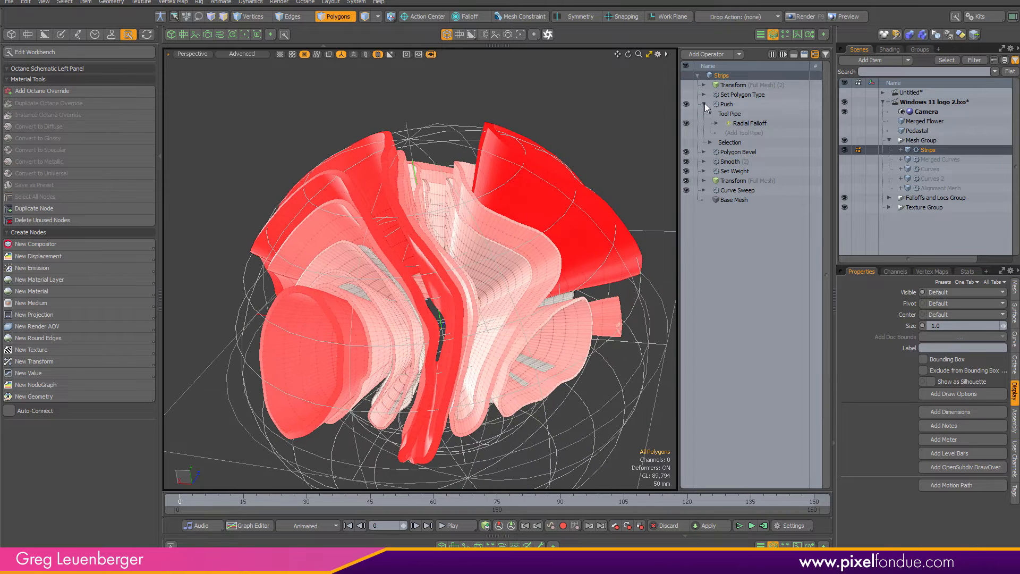
Collapse the Push operation, hide the locators, enable Set Polygon Type, and inspect the subdivided flower.
left_click(704, 103)
key("ctrl+3")
left_click(489, 166)
mouse_move(488, 165)
left_mouse_down("alt")
mouse_move(460, 166)
mouse_move(481, 161)
left_mouse_up("alt")
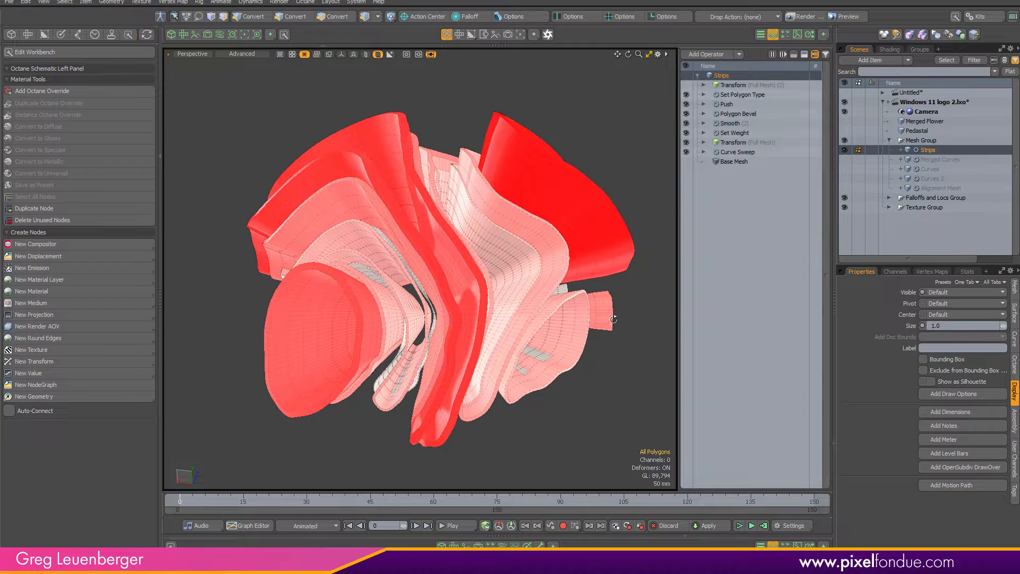
left_click_drag(614, 320, 577, 297, "alt")
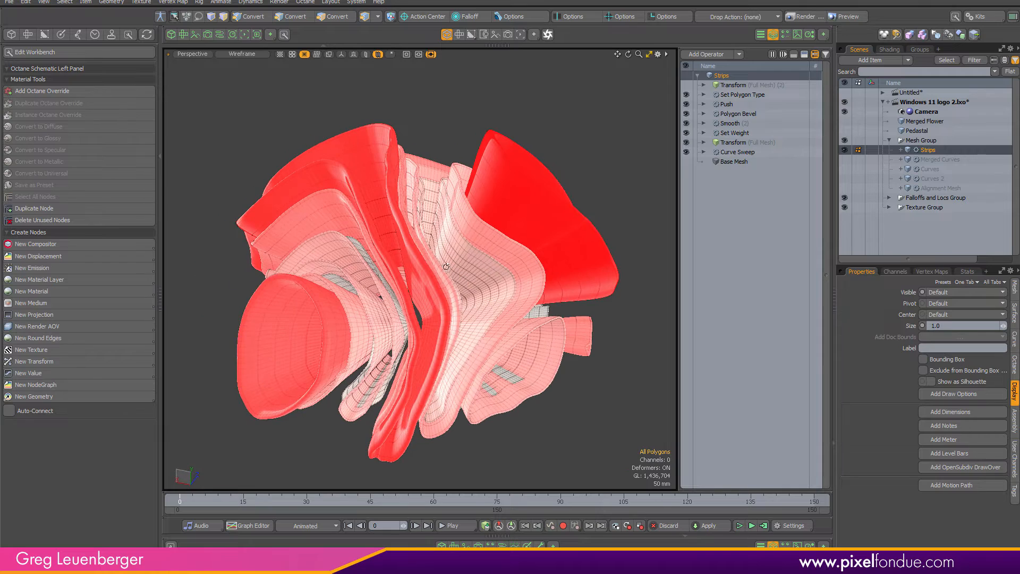
Select and enable the Transform (Full Mesh) (2) operation and inspect the deformed flower.
left_click(734, 84)
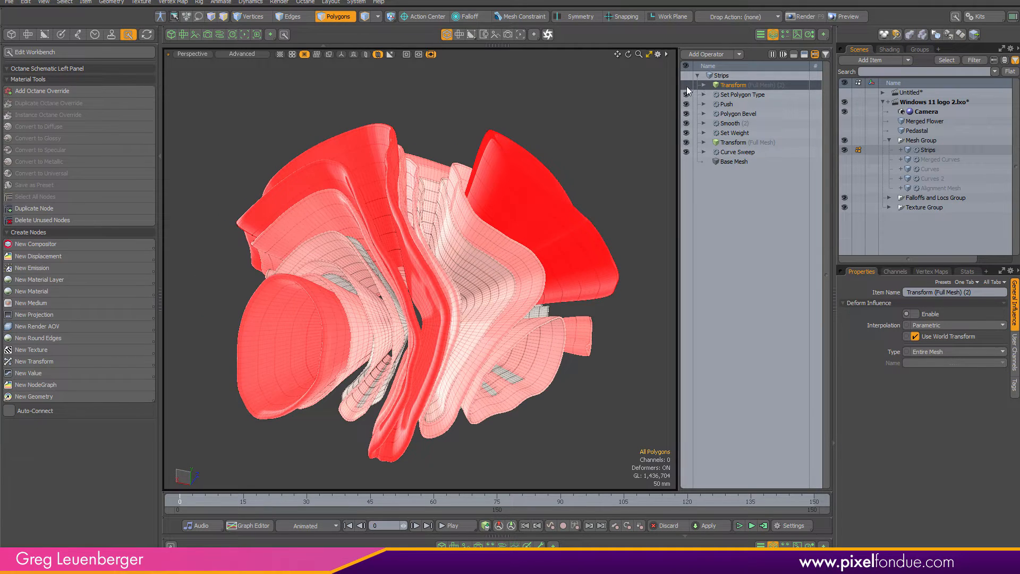
left_click_drag(599, 282, 585, 301, "alt")
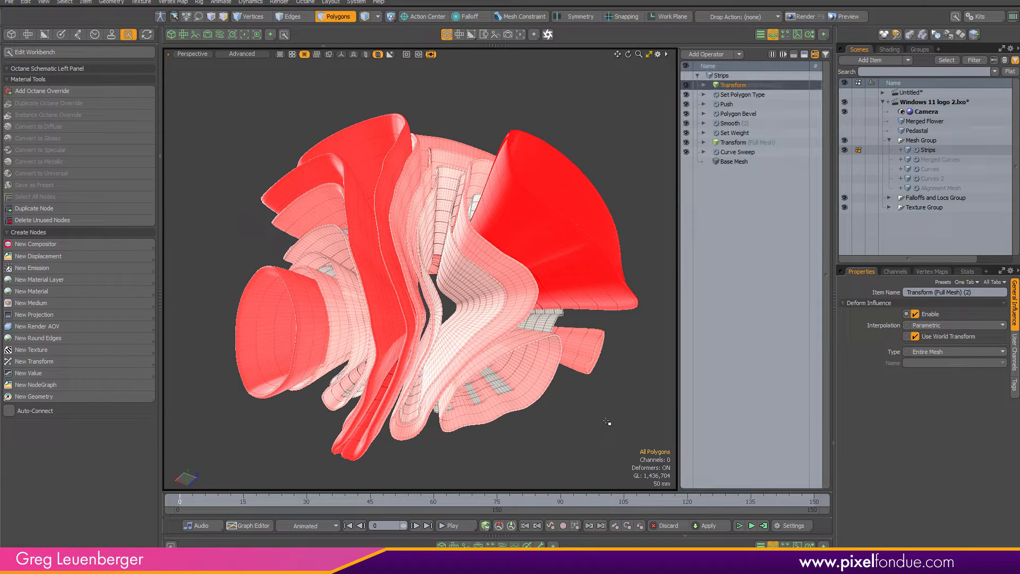
left_click_drag(586, 431, 324, 175, "alt")
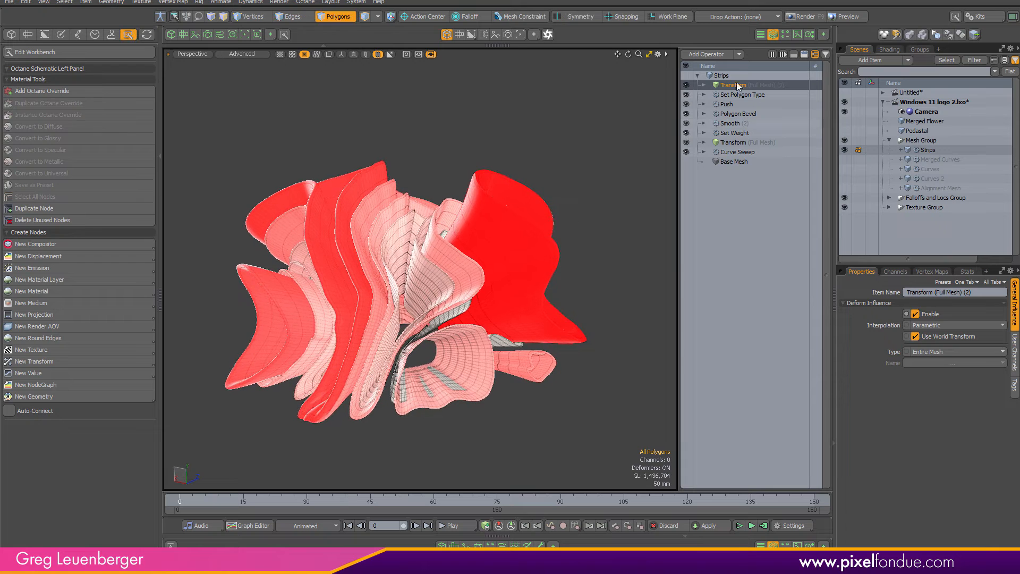
Expand the second Transform operation's Effector and Falloffs and inspect the Transform Effector and Linear Falloff properties.
left_click(703, 85)
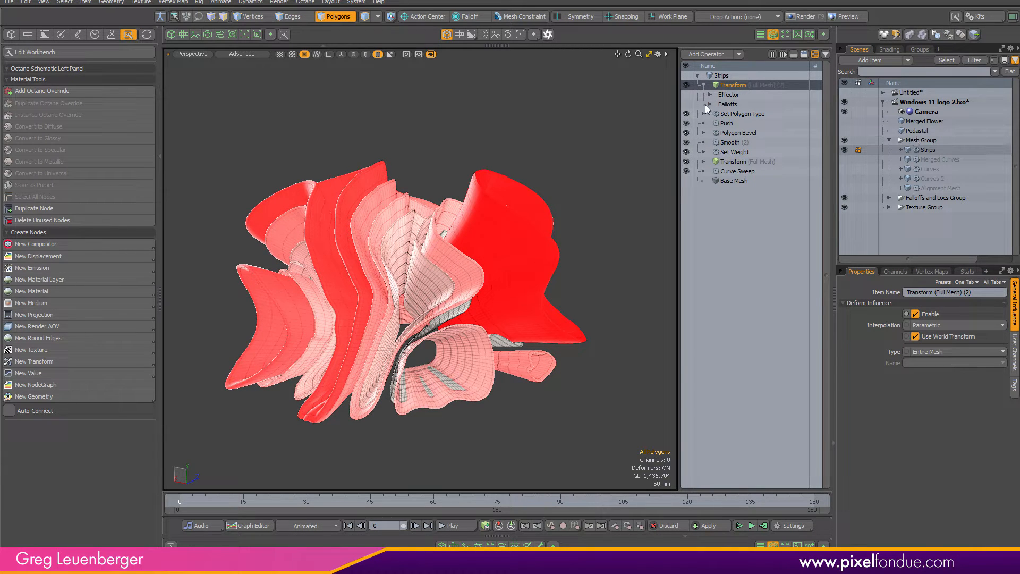
left_click(710, 104)
left_click(710, 95)
left_click(715, 104)
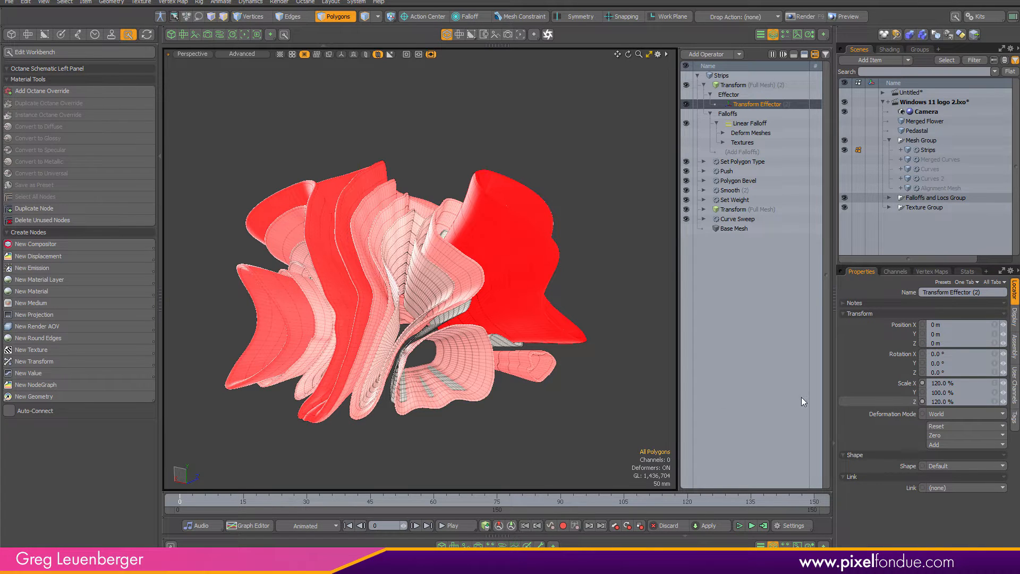
left_click_drag(533, 384, 576, 428, "alt")
left_click(747, 124)
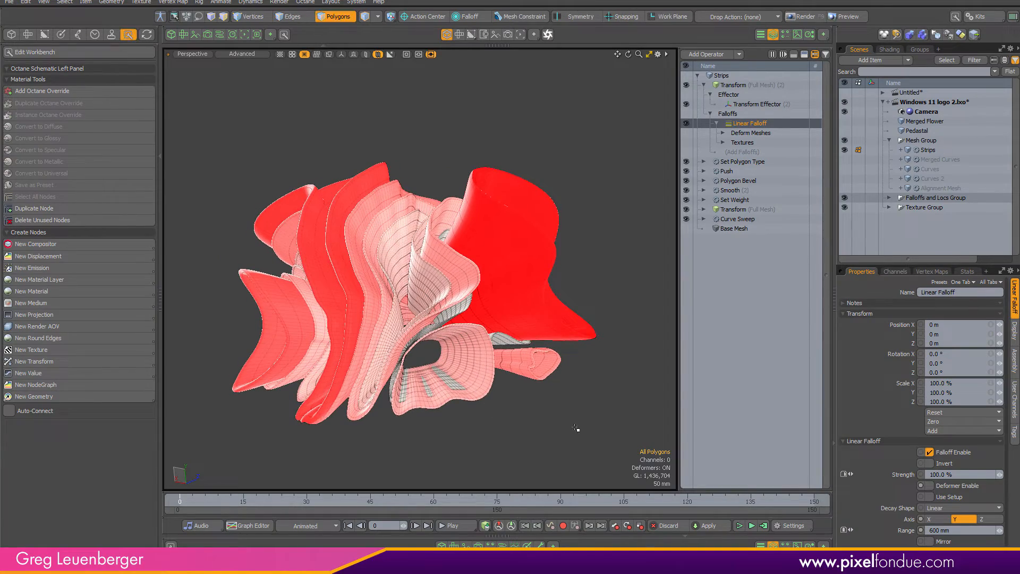
Show the locators and select the second Transform operation's Linear Falloff to inspect its extent around the flower.
left_click(342, 54)
left_click_drag(354, 128, 423, 185, "alt")
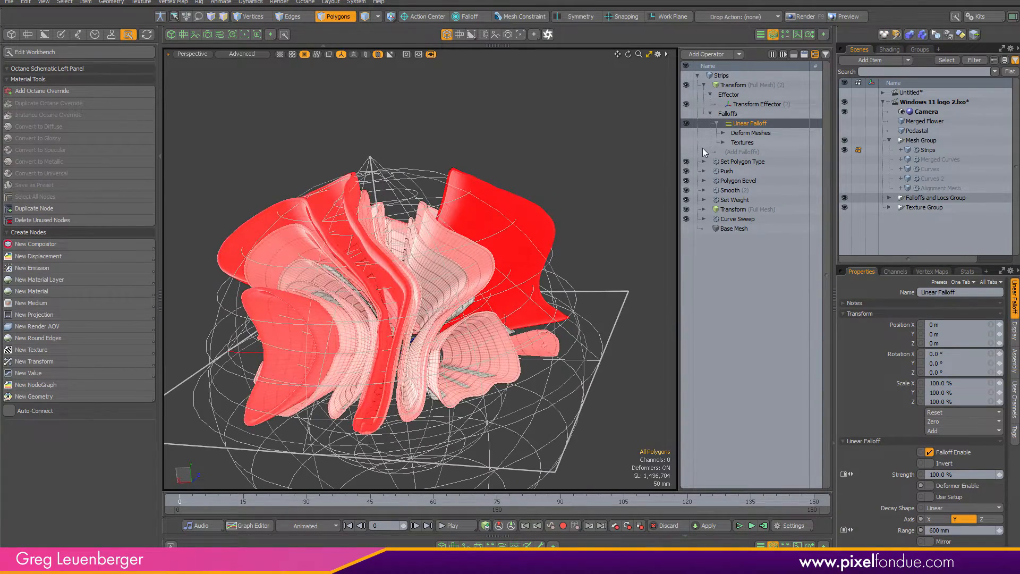
key("5")
left_click(383, 164)
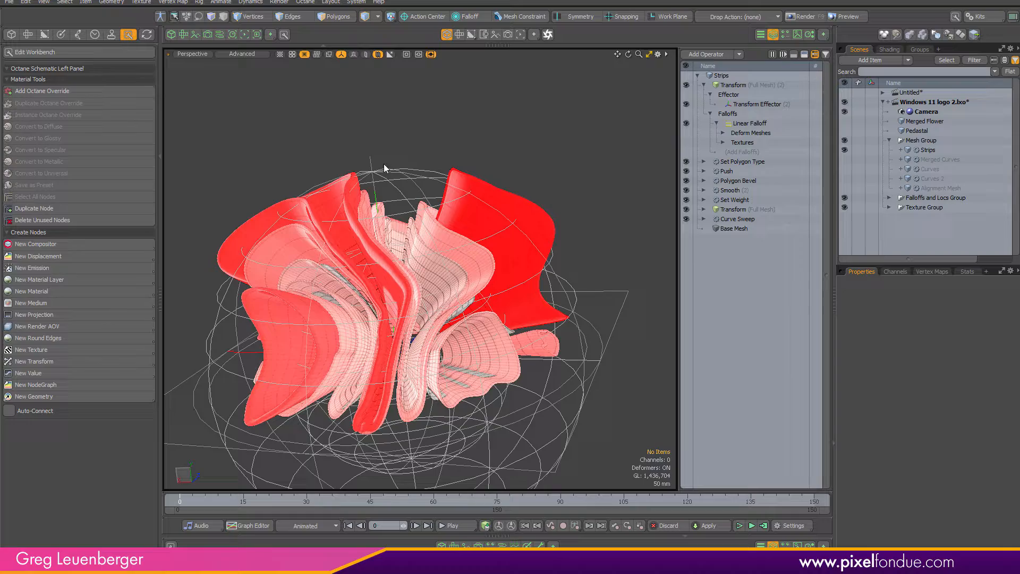
left_click(793, 123)
left_click_drag(606, 166, 543, 377, "alt")
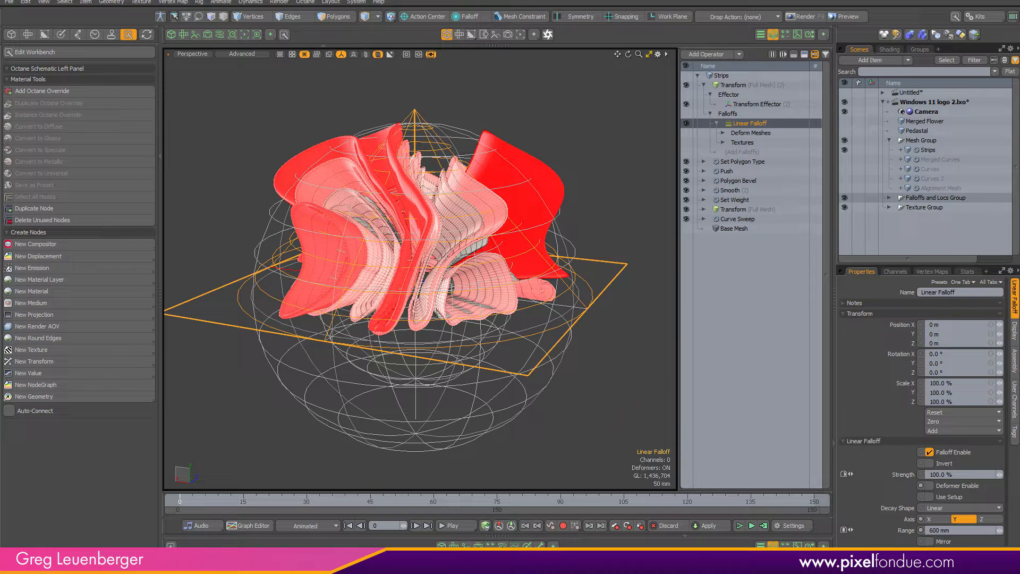
Open the schematic, find the Linear Falloff's input, and inspect the Gradient Waveform node's properties.
left_click(502, 545)
middle_click_drag(523, 445, 587, 423)
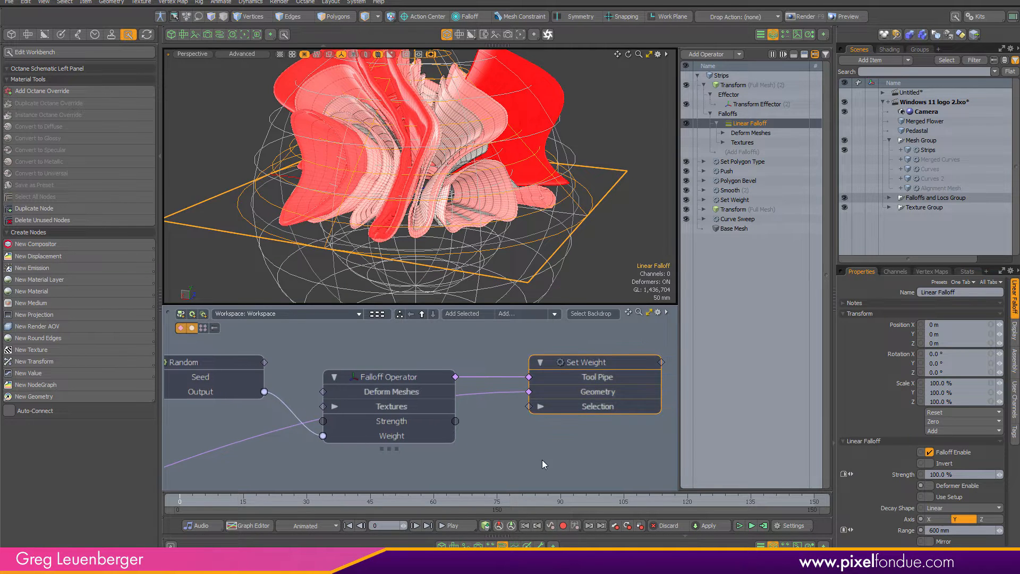
left_click(572, 434)
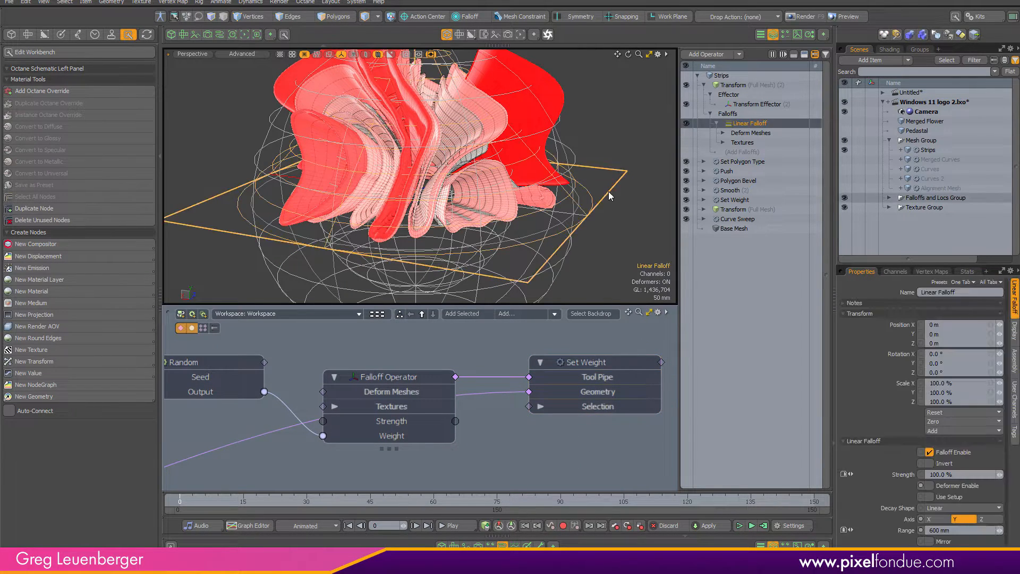
key("shift+a")
left_click_drag(530, 396, 623, 377)
scroll(457, 377, "up", 4)
left_click(390, 387)
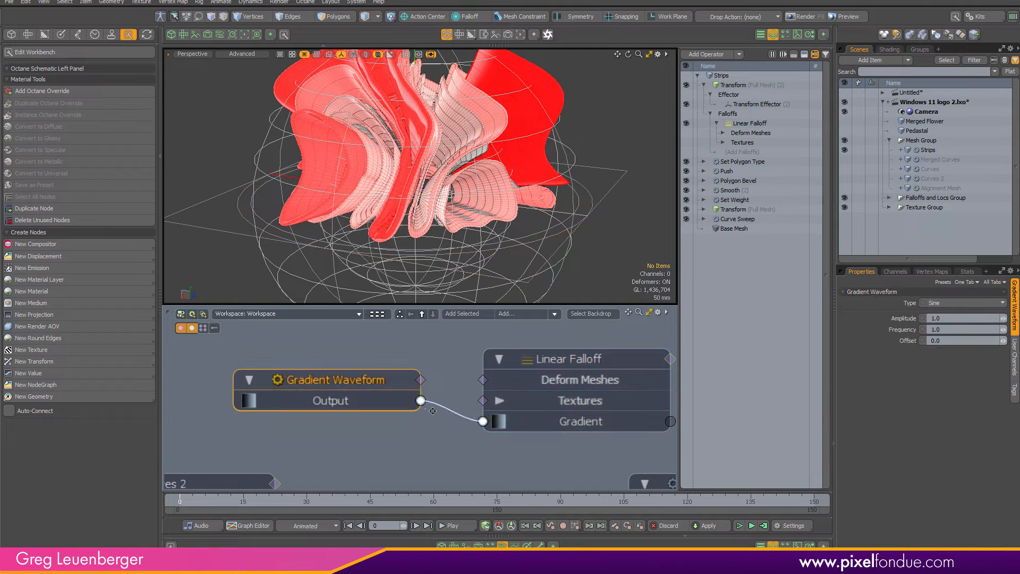
Review the Linear Falloff node's properties, then move the Gradient Waveform node level with it and clear the selection.
middle_click_drag(433, 411, 380, 407)
left_click(553, 355)
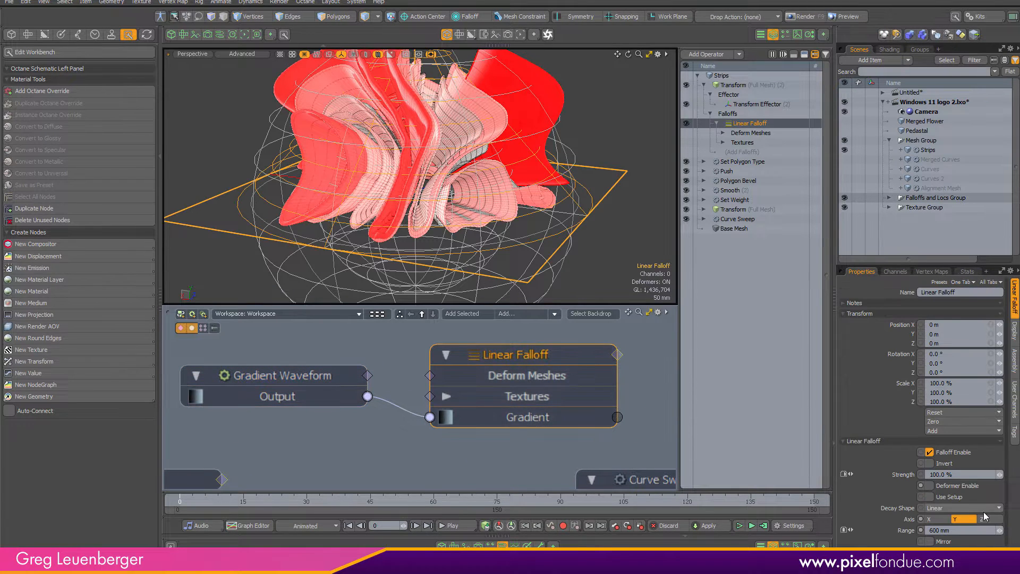
scroll(1005, 456, "down", 1)
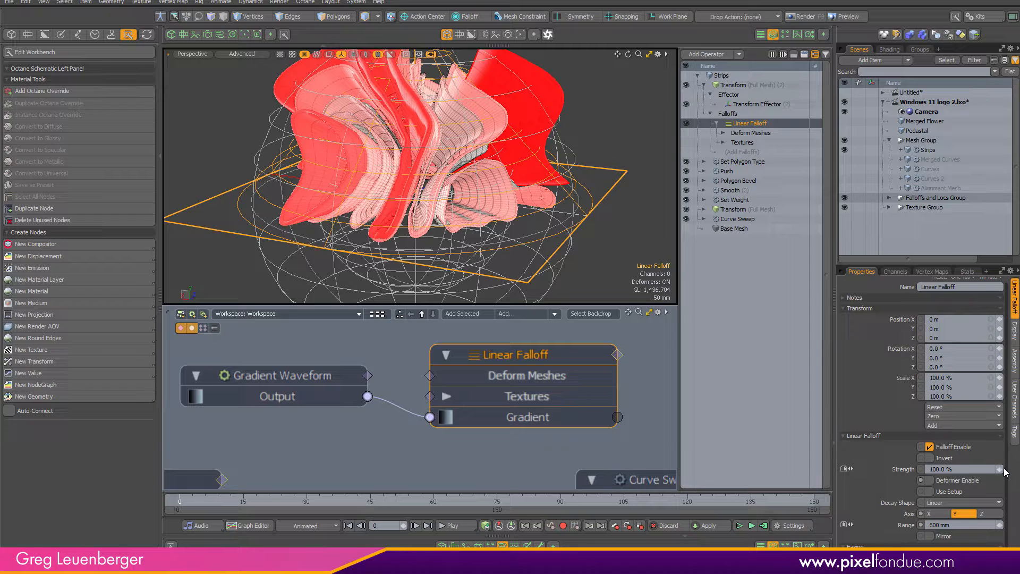
left_click_drag(281, 402, 290, 380)
left_click(371, 339)
left_click_drag(497, 191, 355, 196, "alt")
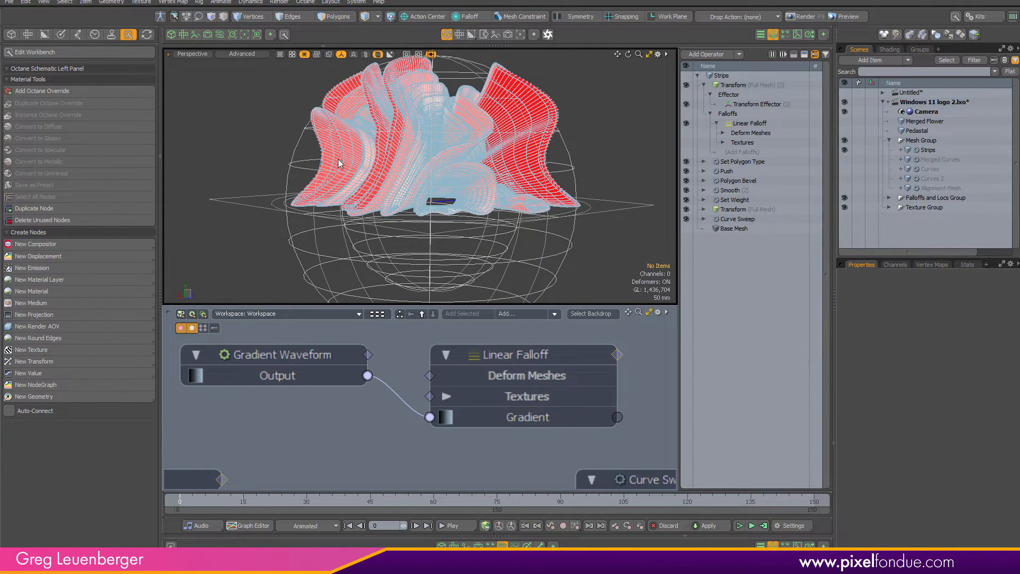
Review the Gradient Waveform's type, amplitude, frequency and offset settings, and compare them with the flower's deformation.
left_click(317, 359)
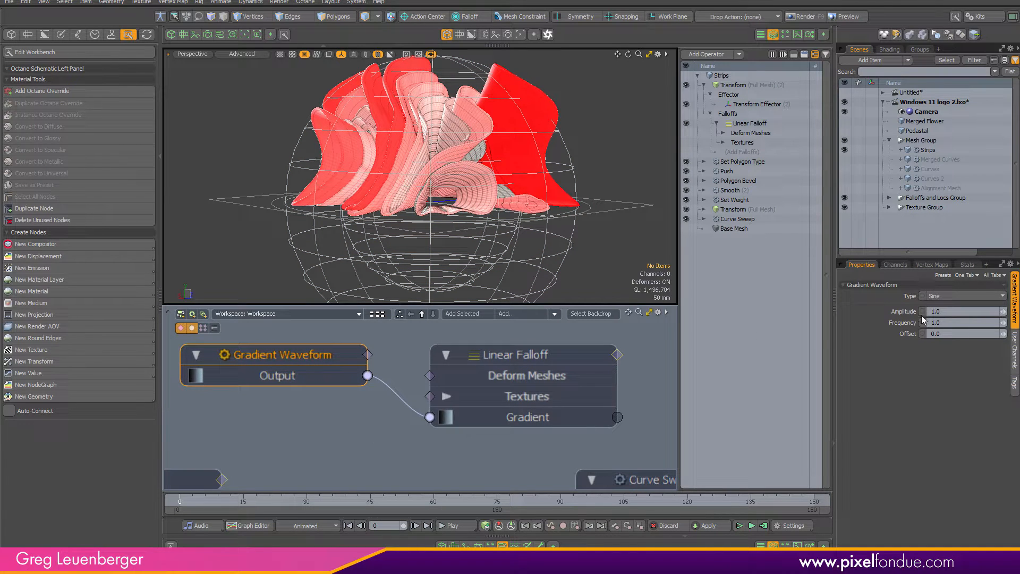
key("alt")
left_click_drag(410, 429, 412, 446, "alt")
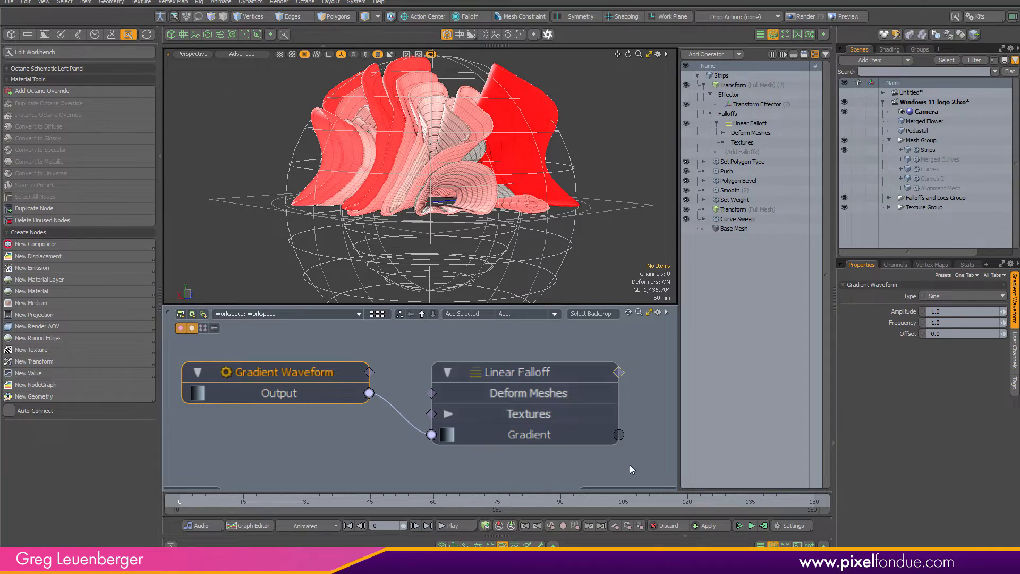
left_click_drag(486, 183, 372, 210, "alt")
scroll(441, 190, "up", 3)
scroll(404, 204, "down", 3)
left_click(643, 366)
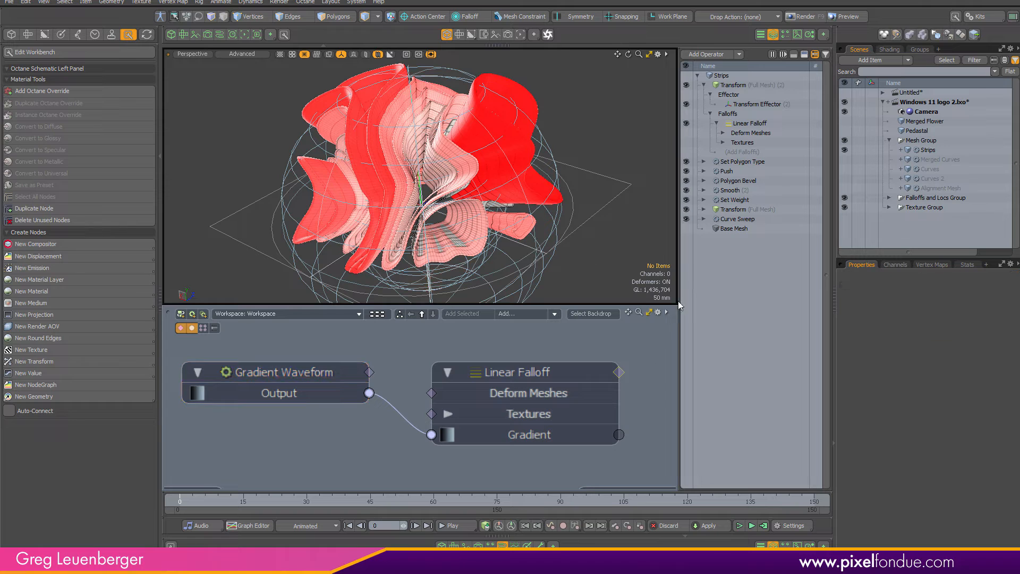
Select and collapse the Transform (Full Mesh) (2) operation and close the schematic to enlarge the flower view.
left_click(715, 85)
left_click(704, 85)
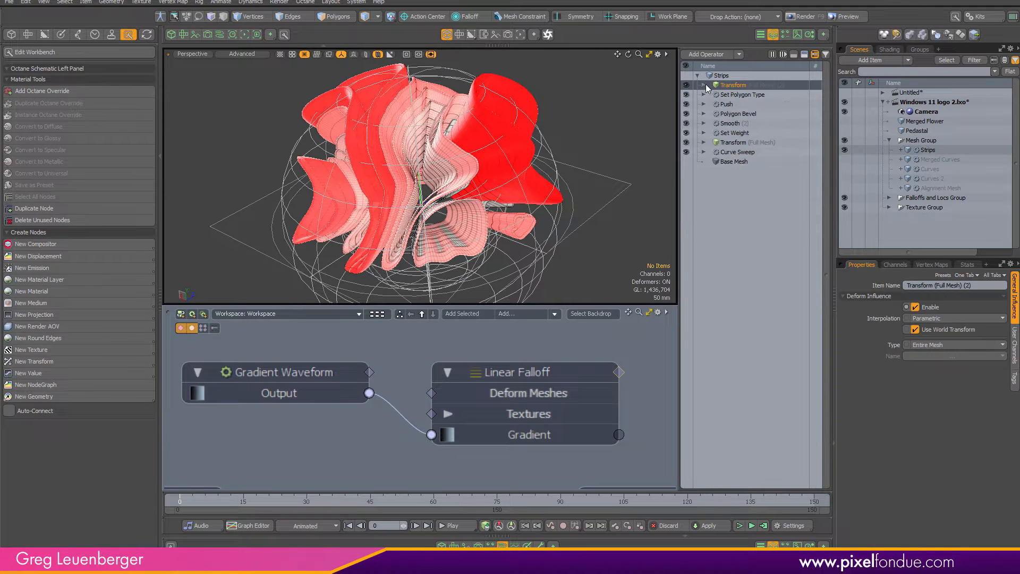
left_click_drag(548, 166, 564, 147, "alt")
left_click(557, 490)
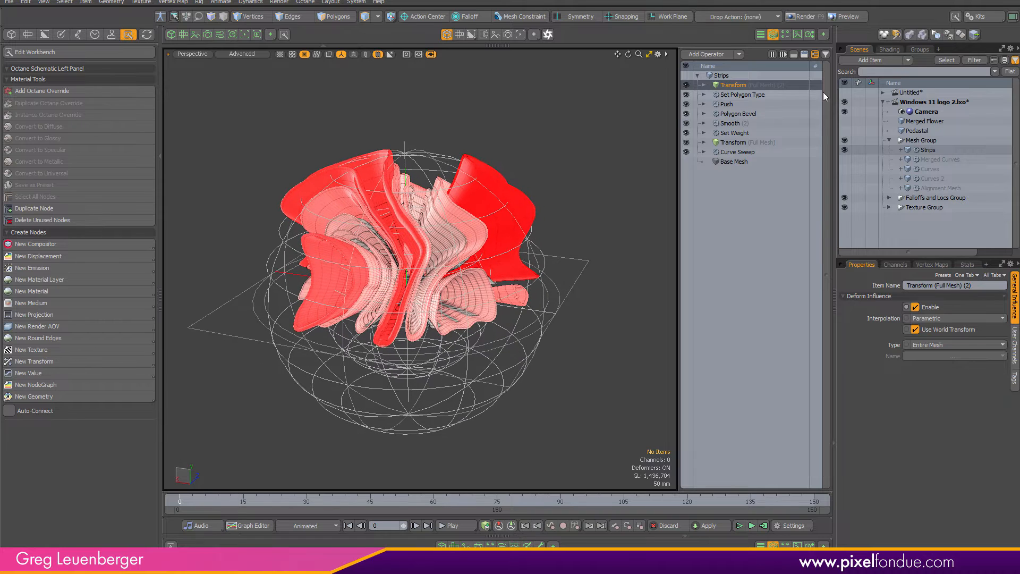
Hide the Strips mesh in the Mesh Group and show the Curves mesh with its operation stack.
left_click(932, 141)
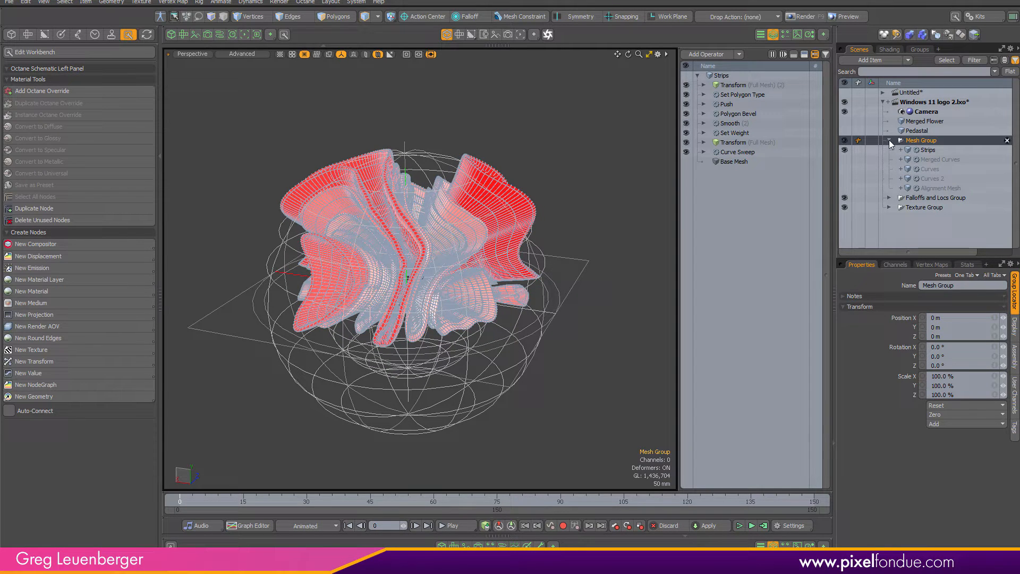
left_click(888, 140)
left_click(889, 140)
left_click(845, 149)
left_click(931, 170)
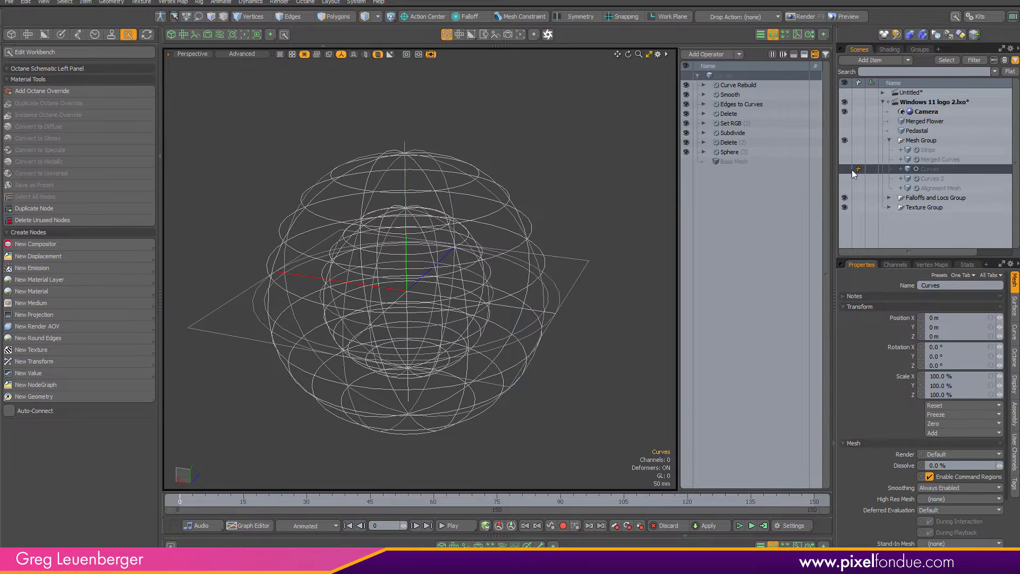
left_click(845, 169)
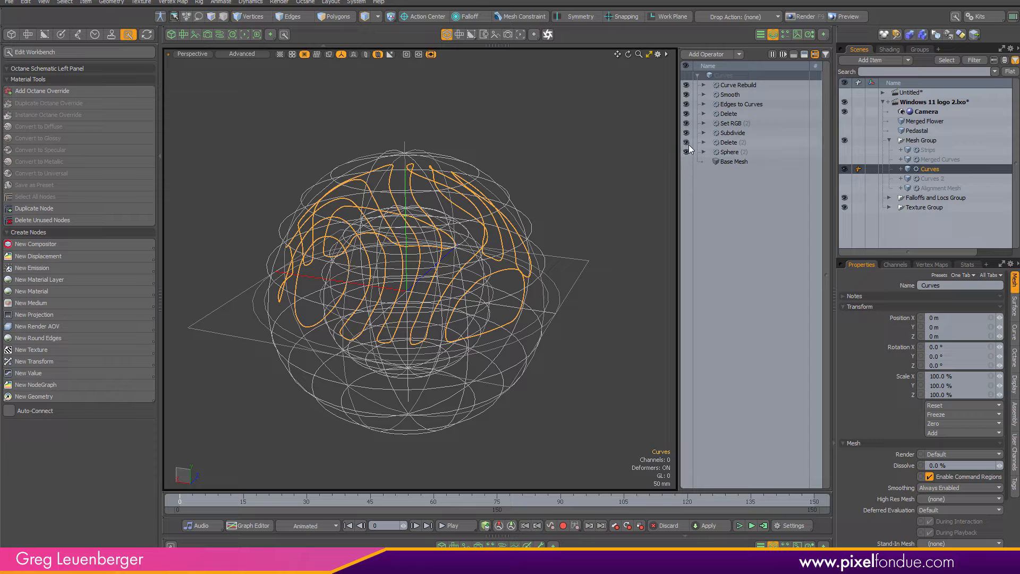
Hide the locators and disable the operations stacked above the Sphere in the Curves mesh.
left_click(341, 54)
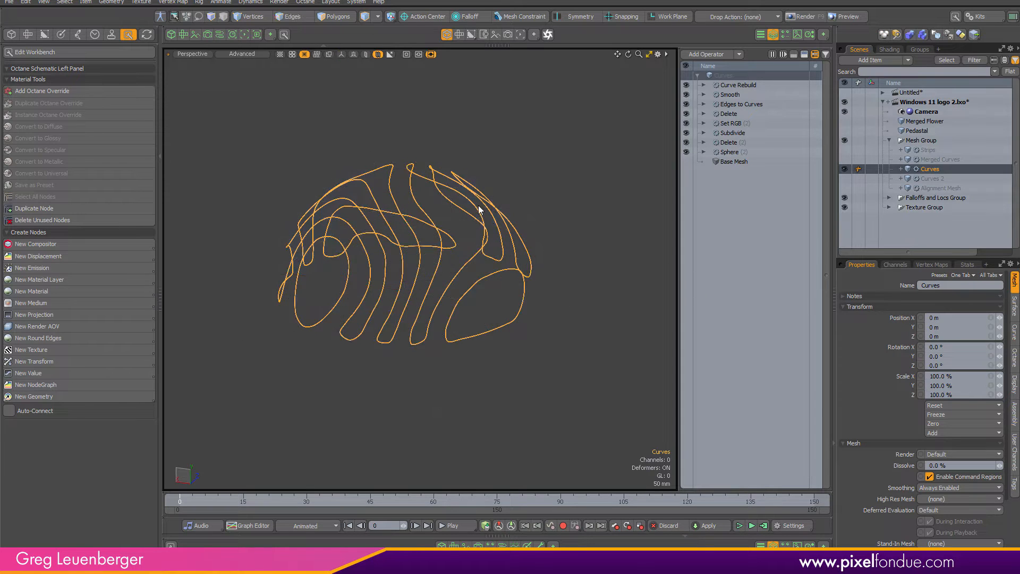
left_click_drag(481, 209, 477, 217, "alt")
left_click(686, 85)
left_click_drag(689, 140, 686, 104)
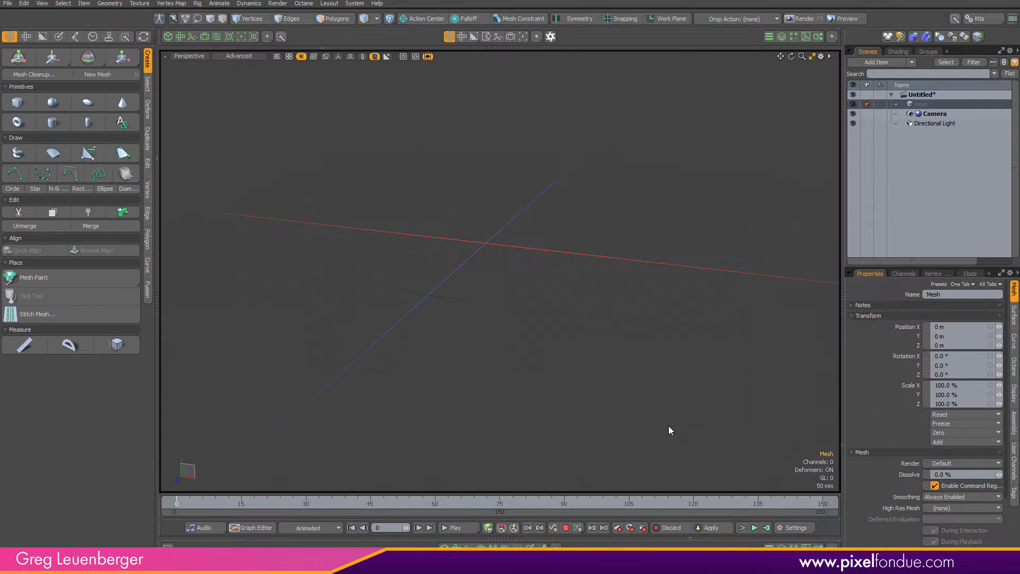
Rename the empty mesh in the new untitled scene as Curves.
left_click(676, 425)
left_click(928, 106)
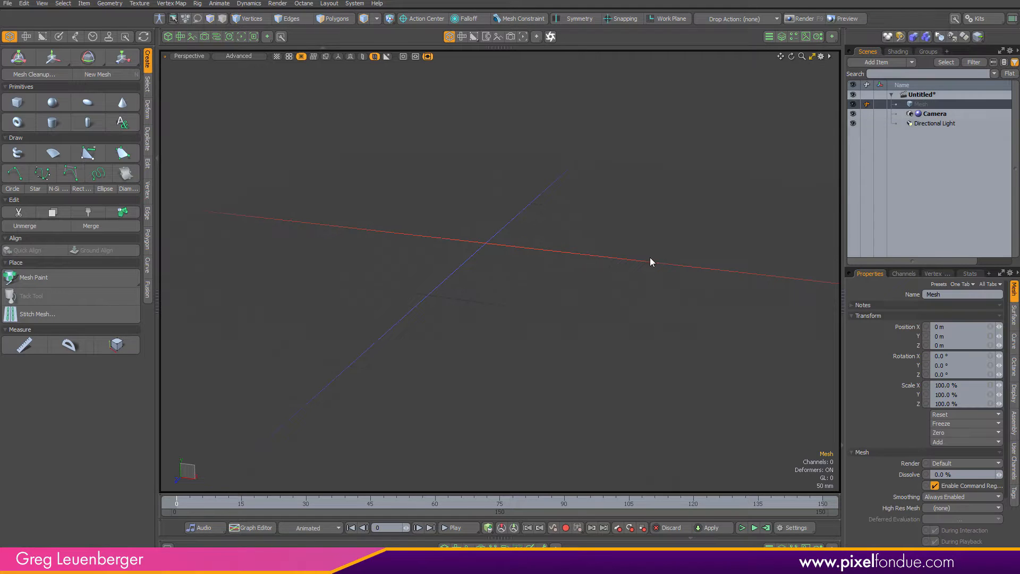
key("k")
left_click(630, 250)
type("Curv")
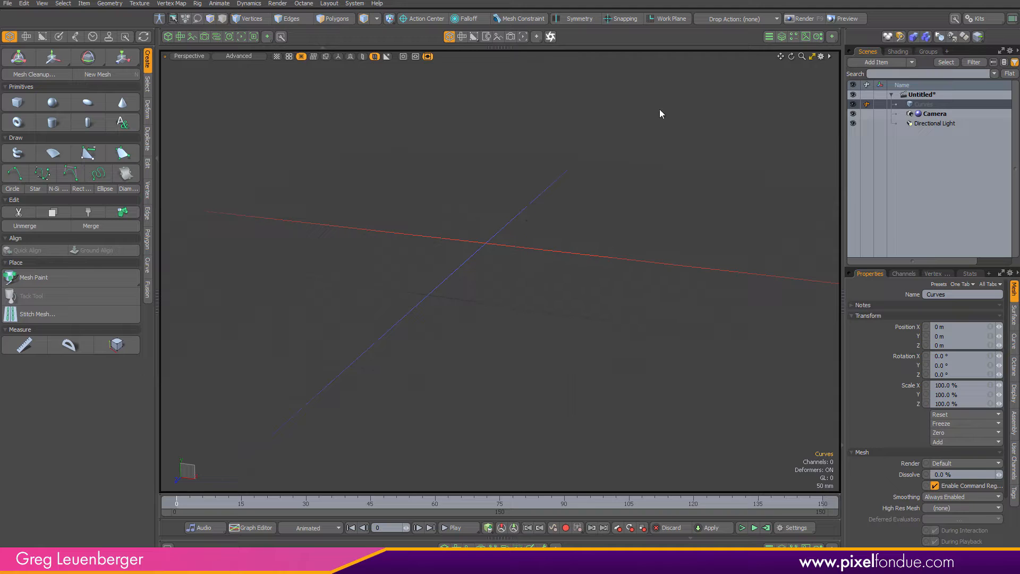
Display the mesh operations list beside the viewport and hide the modeling toolbox.
left_click(781, 37)
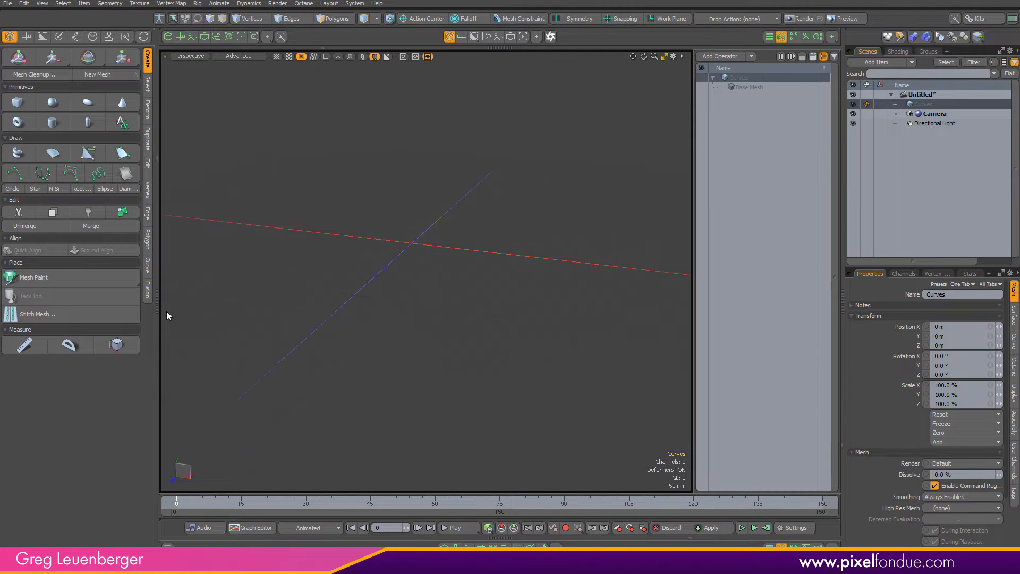
left_click_drag(158, 303, 171, 307)
left_click(171, 161)
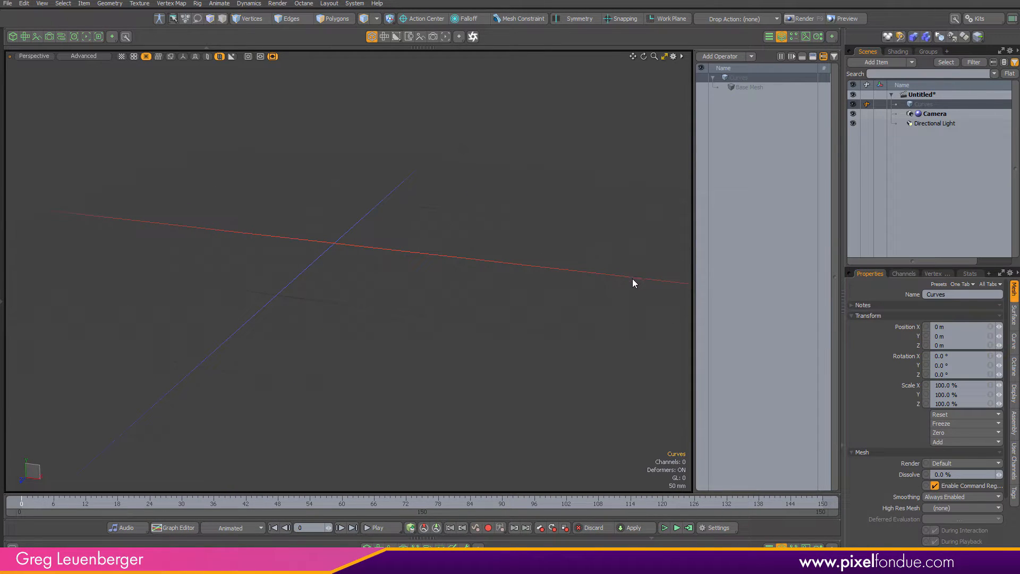
Add a MeshOp Stack operation to the Curves mesh and close the operation browser.
left_click(721, 56)
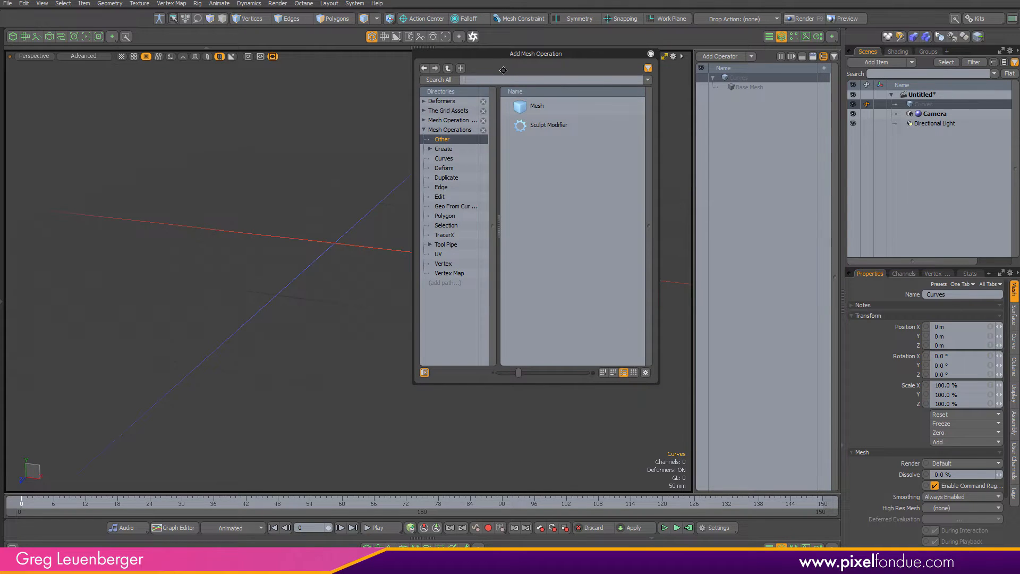
type("stac")
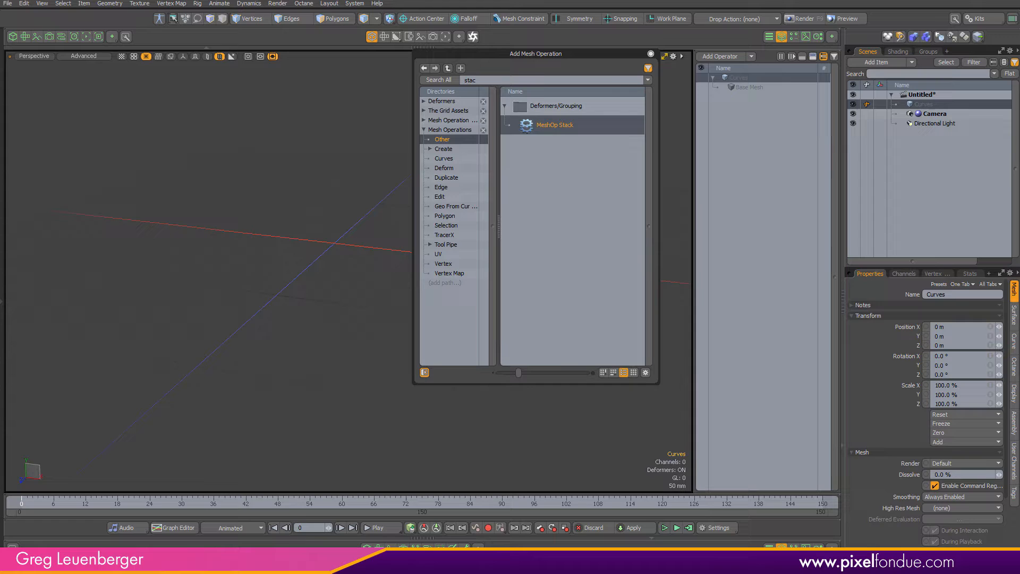
double_click(557, 129)
left_click(652, 53)
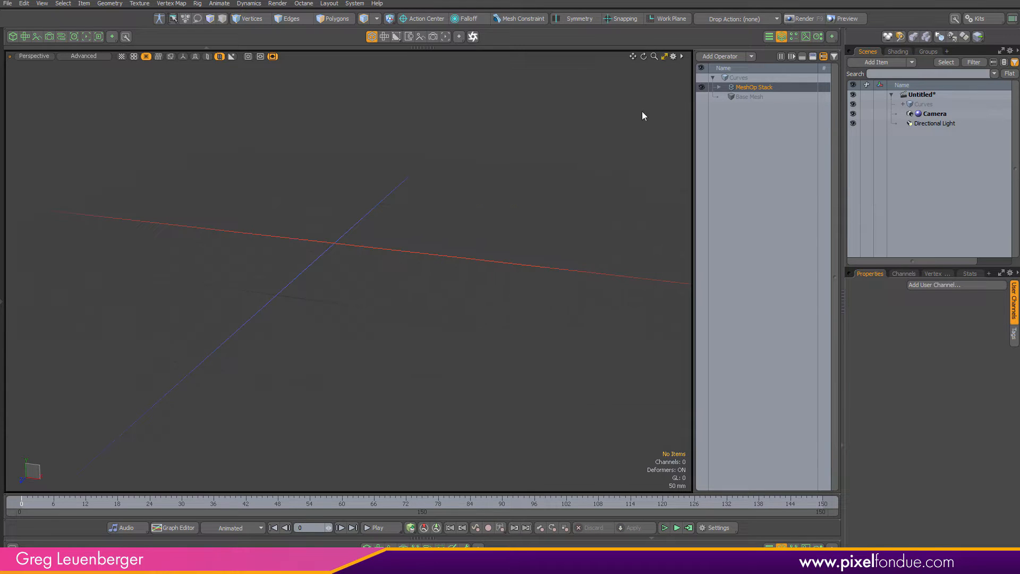
Expand the MeshOp Stack's Deformer Stack and add a Sphere operation to it.
left_click(718, 87)
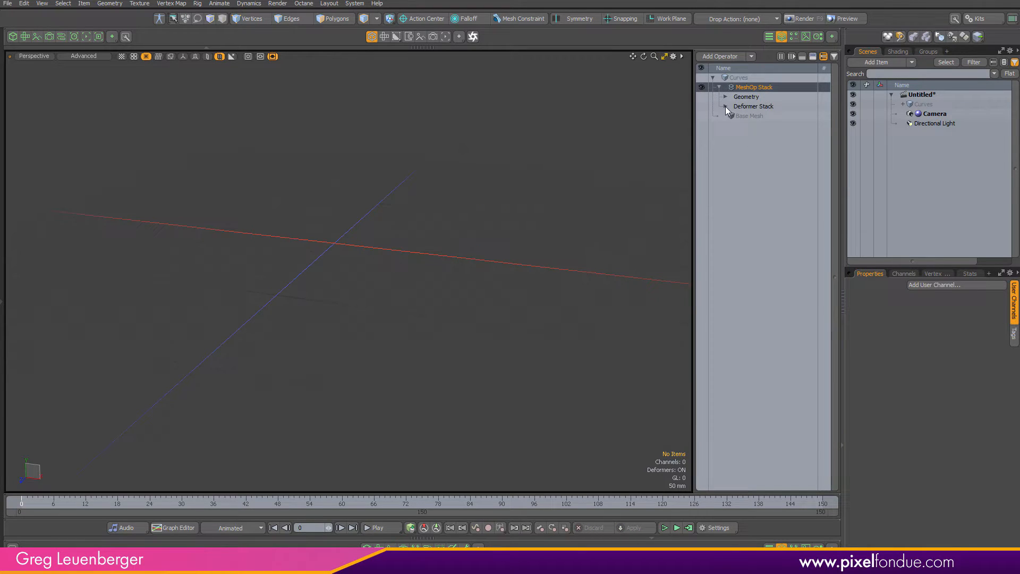
left_click(725, 106)
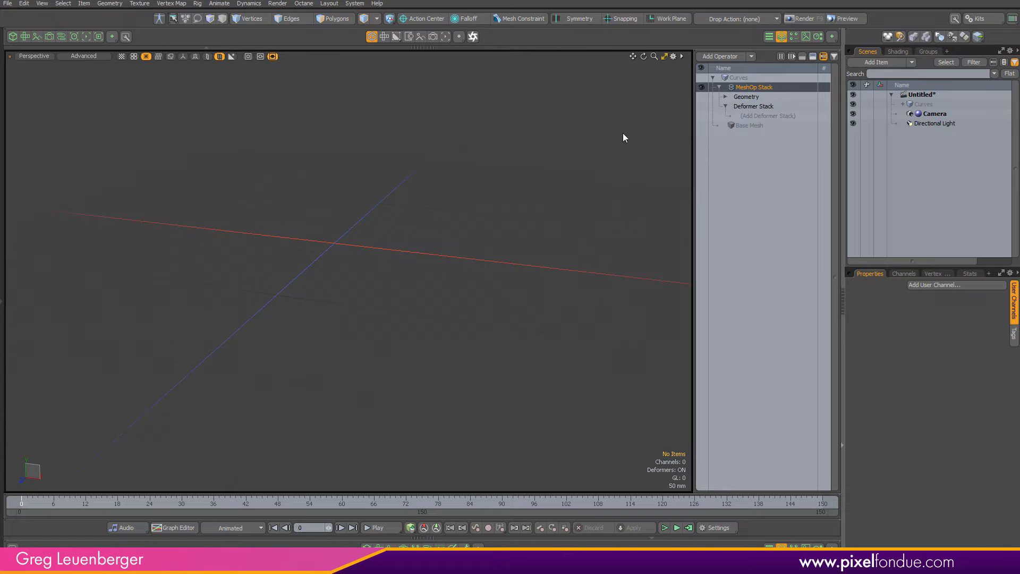
double_click(757, 118)
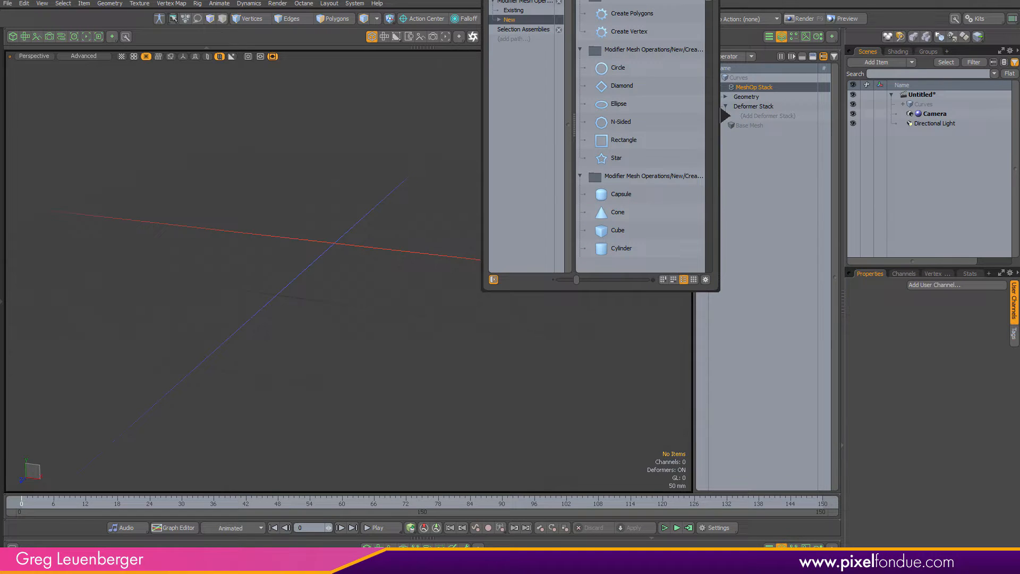
left_click_drag(661, 4, 182, 98)
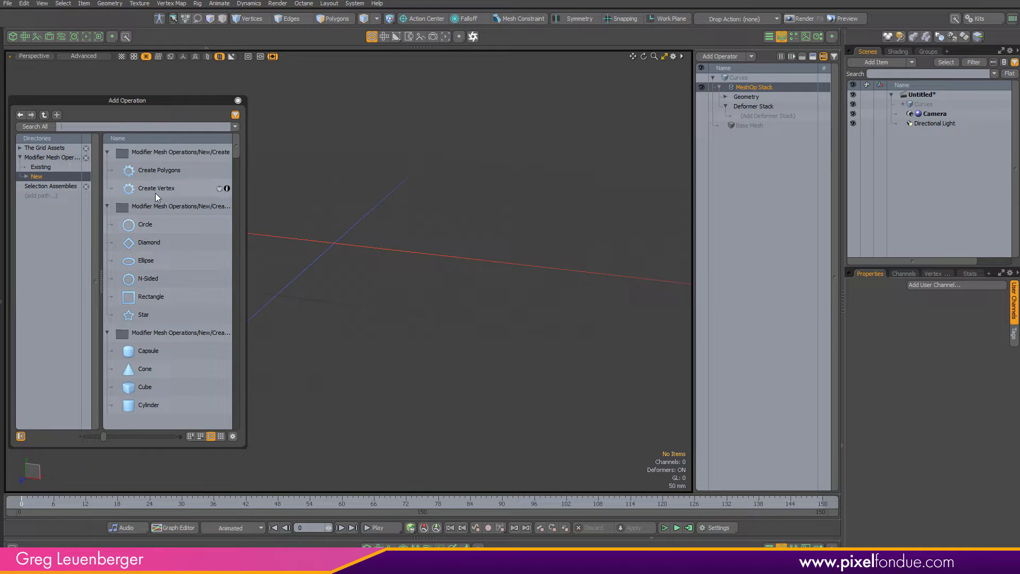
type("sph")
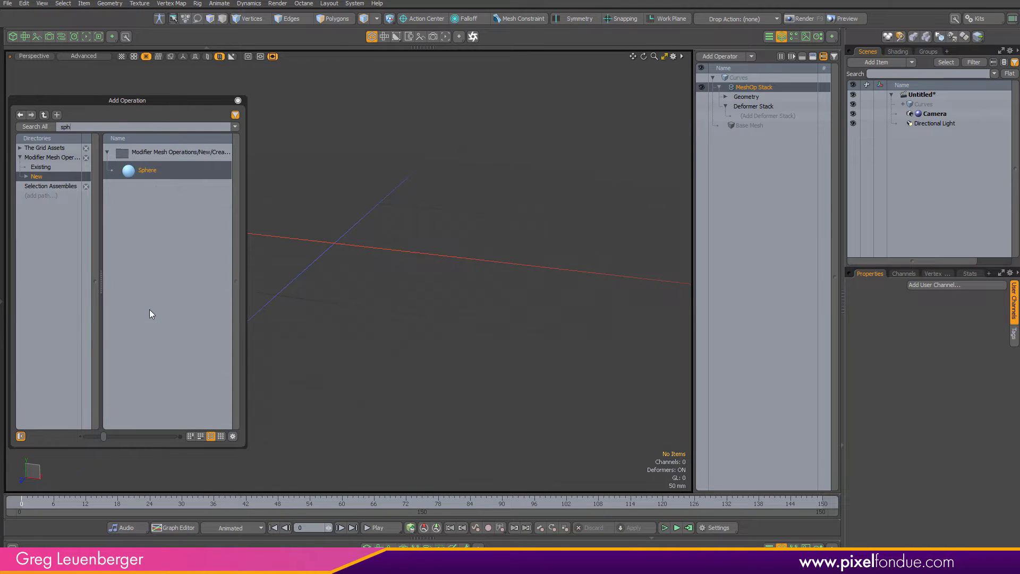
double_click(143, 171)
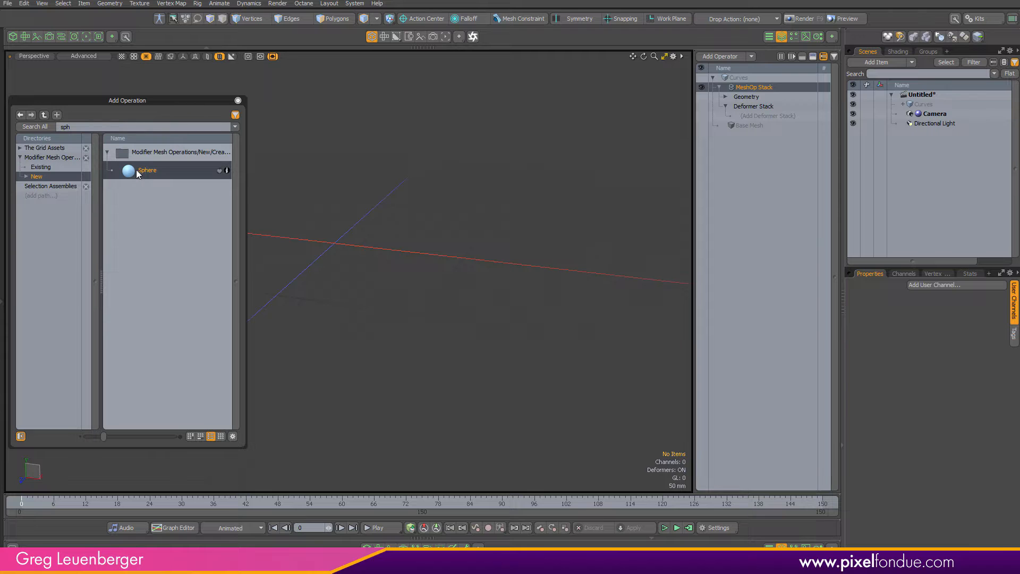
Set the new sphere's mode to Quadball.
left_click_drag(577, 249, 616, 254, "alt+shift")
key("k")
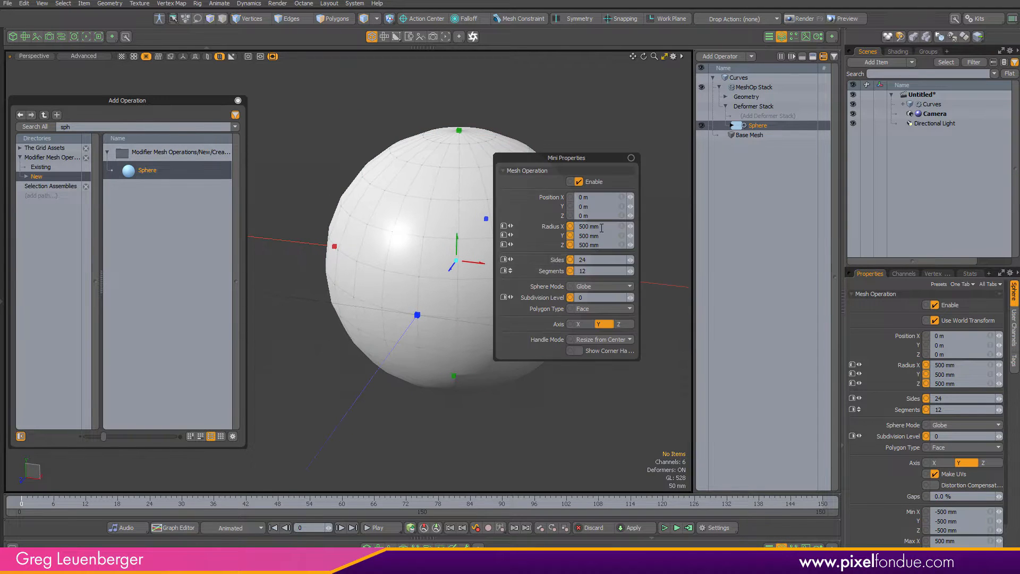
left_click(595, 289)
left_click(598, 303)
left_click(598, 287)
left_click(594, 277)
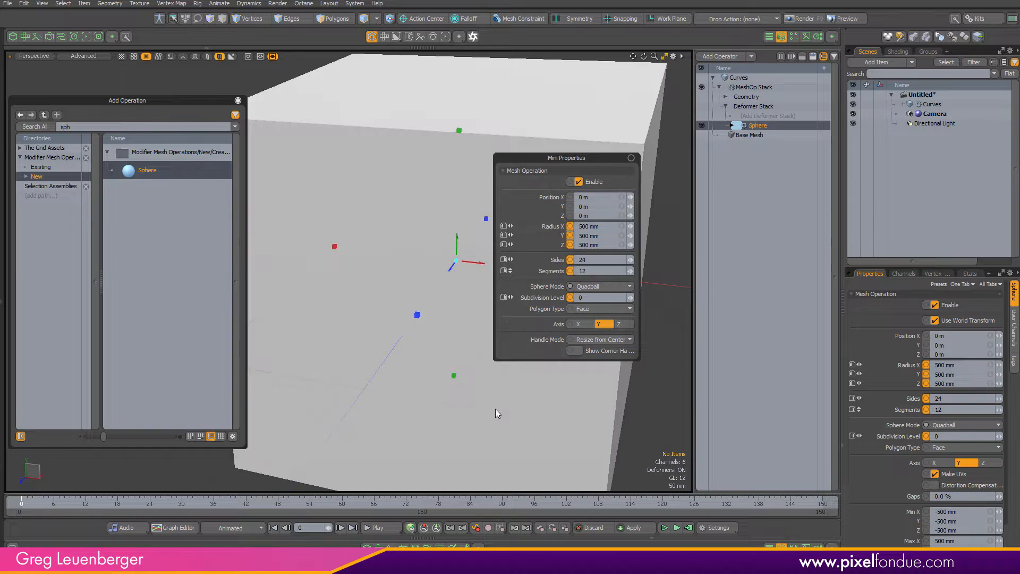
Haul the quadball's Subdivision Level up to 32 and its Sides to 107, and drop the tool.
key("c")
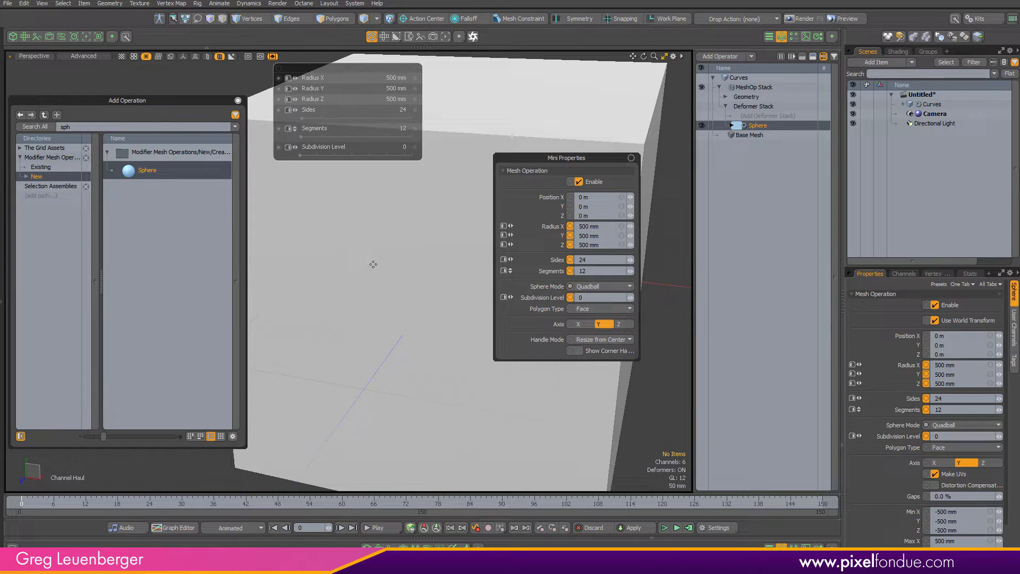
left_click_drag(371, 265, 687, 285)
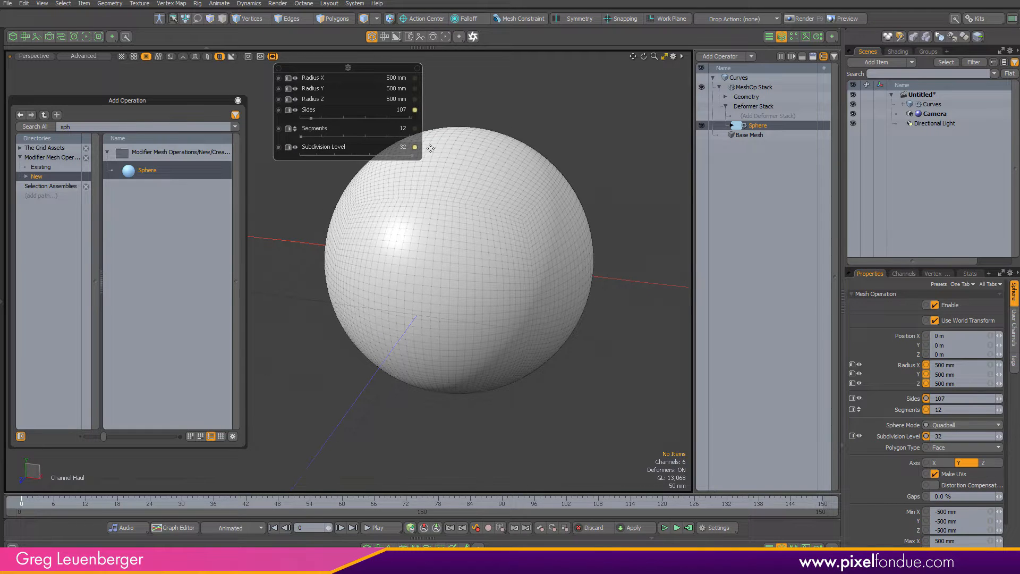
left_click_drag(477, 243, 447, 278, "alt+shift")
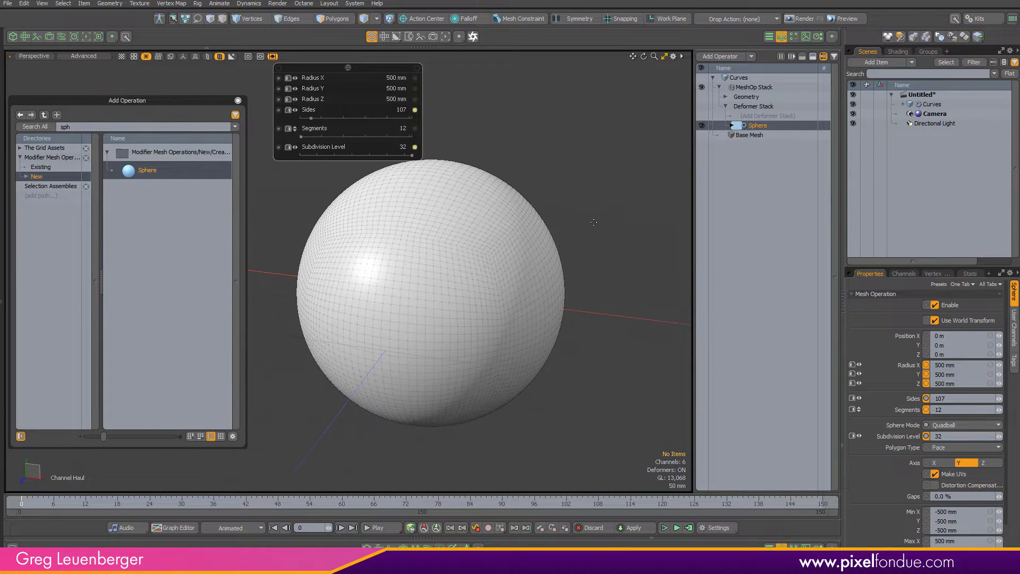
key("space")
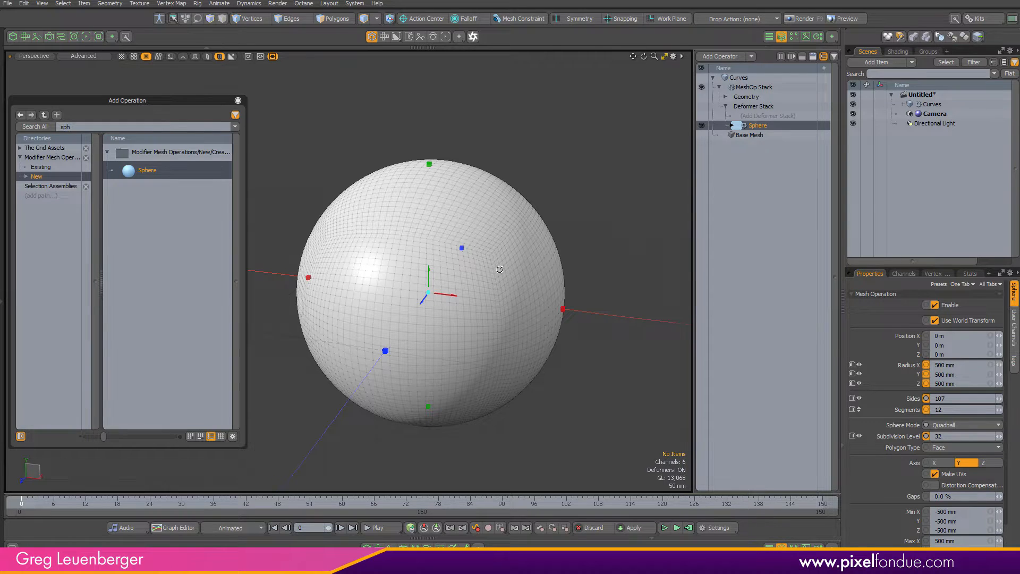
left_click_drag(499, 270, 556, 198, "alt")
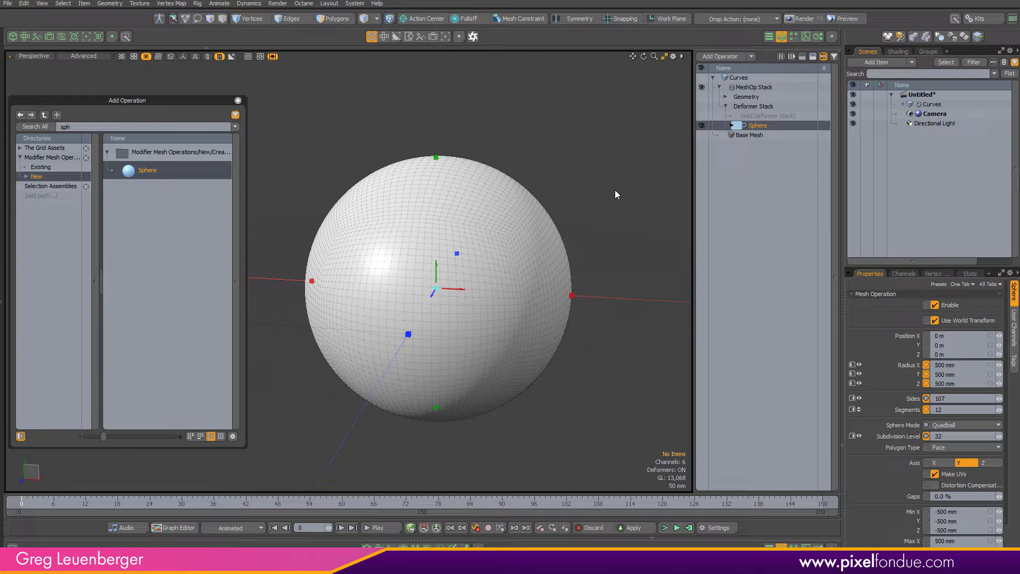
left_click_drag(481, 444, 666, 204, "alt")
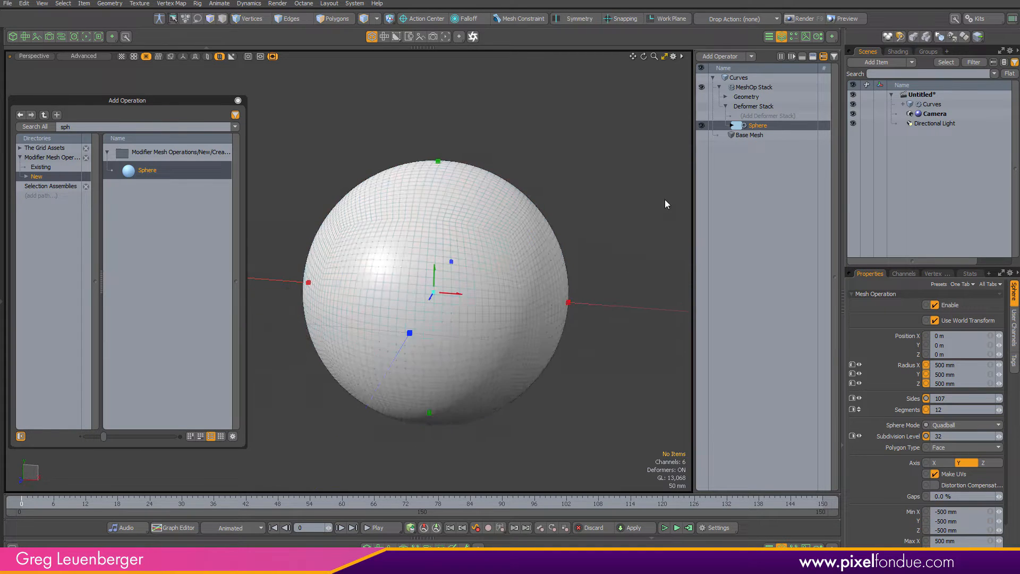
Add a Delete operation above the Sphere in the Deformer Stack and set its selection type to Polygon.
left_click(760, 115)
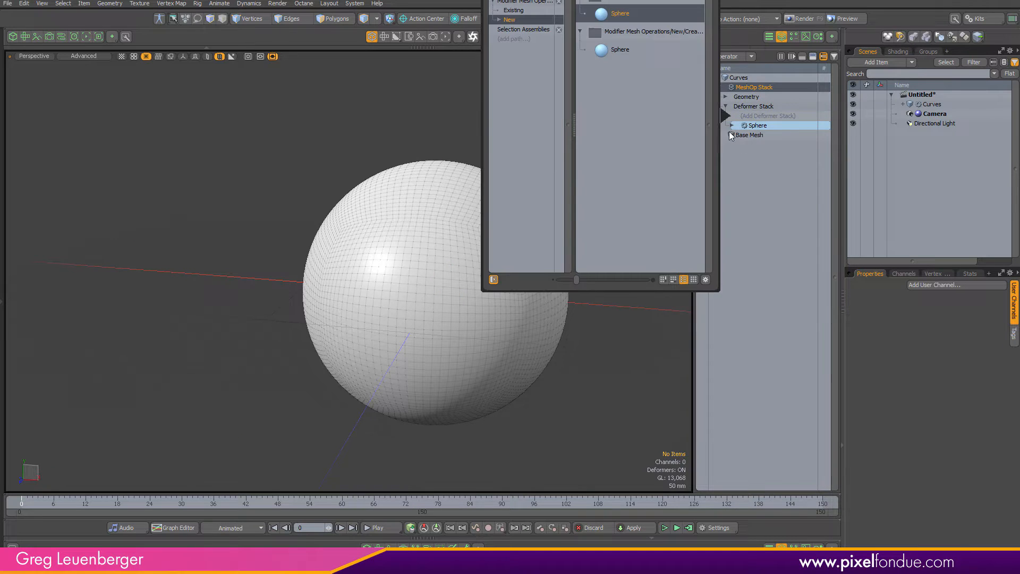
type("de")
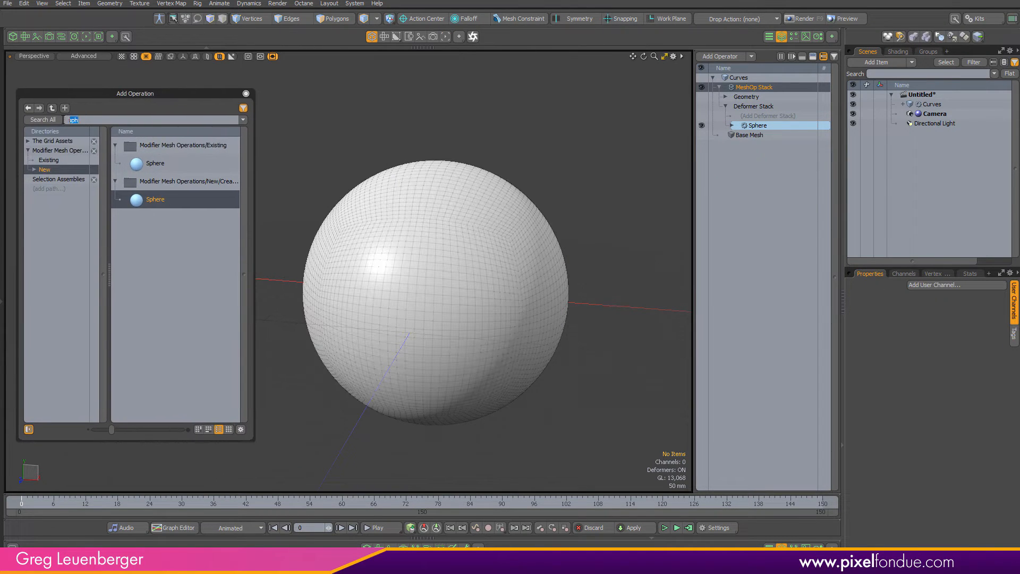
type("le")
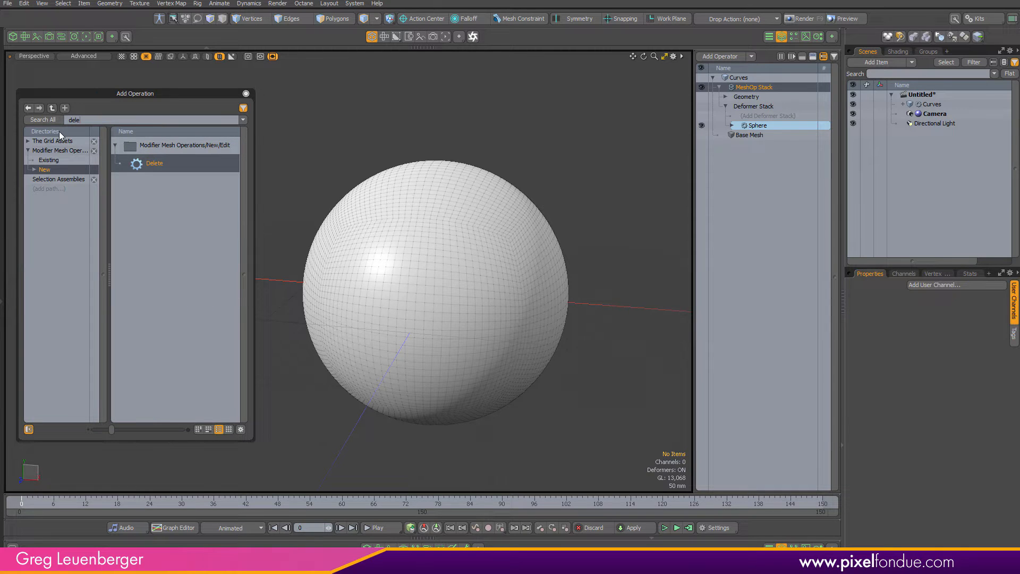
key("Return")
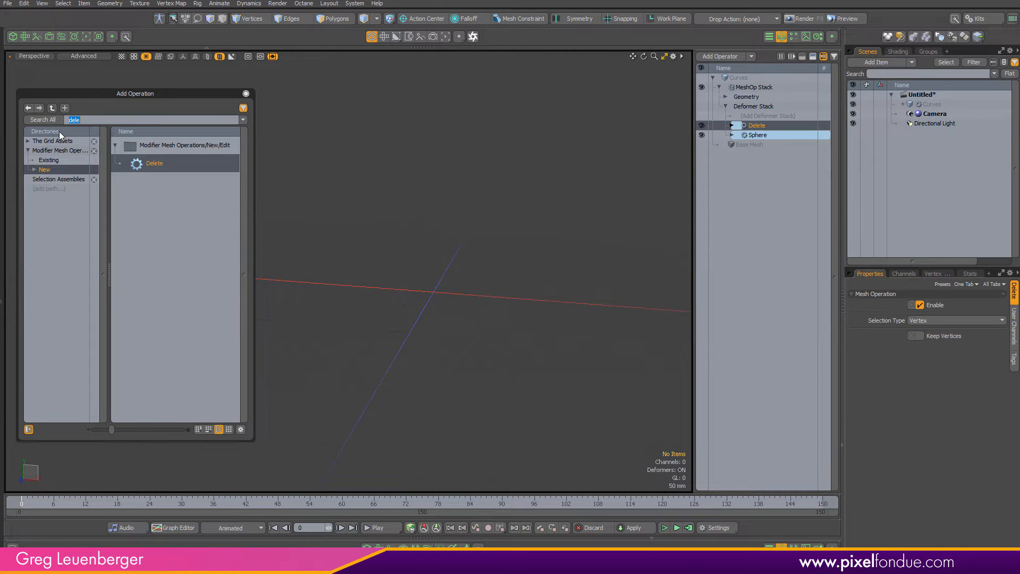
left_click(912, 322)
left_click(926, 336)
Expand the Delete operation's Selection input, add a Selection Operator : Polygon to it, and close the operation browser.
left_click(732, 125)
left_click(738, 135)
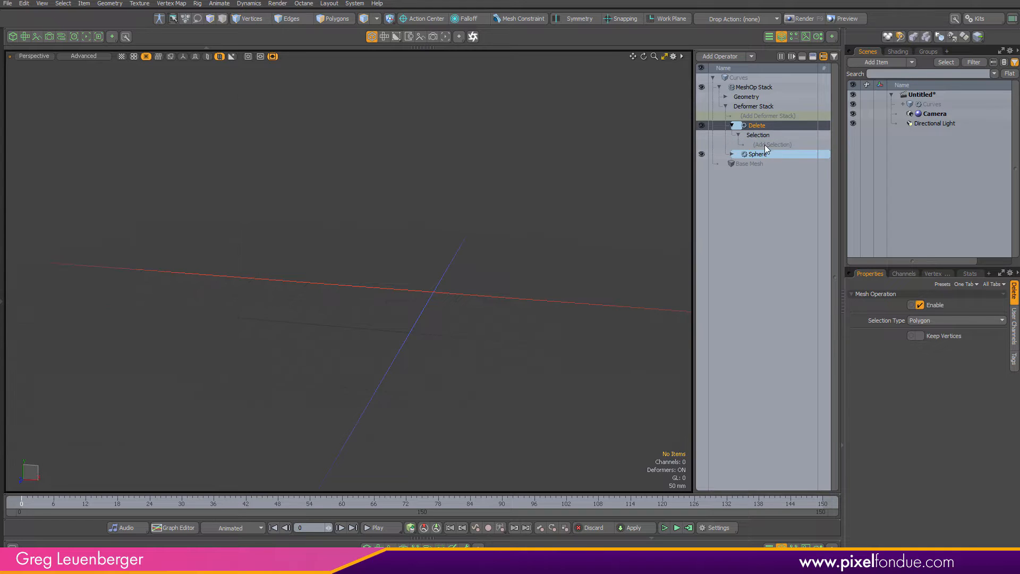
left_click(765, 144)
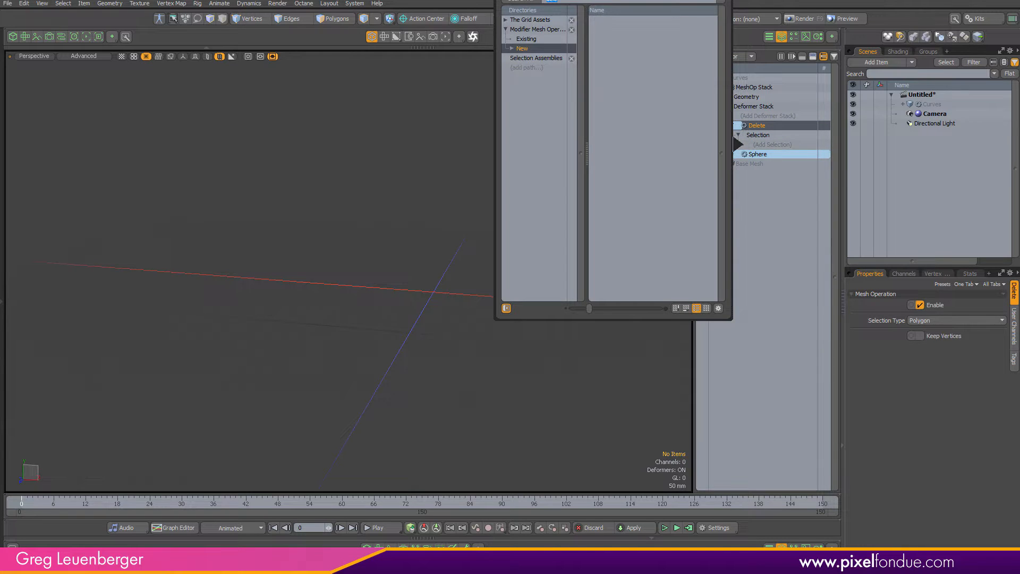
left_click_drag(304, 82, 101, 93)
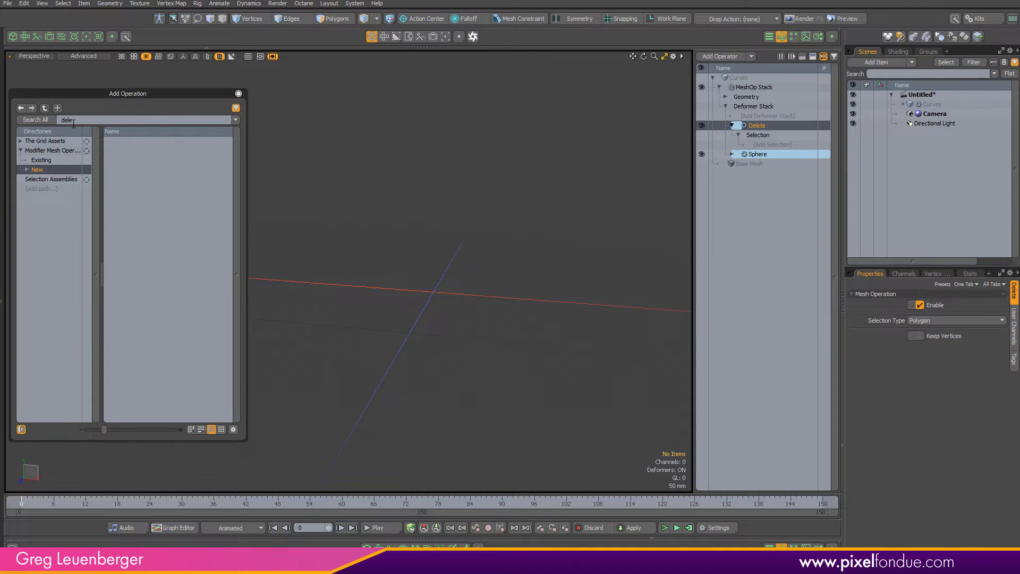
left_click_drag(74, 121, 47, 118)
type("select by")
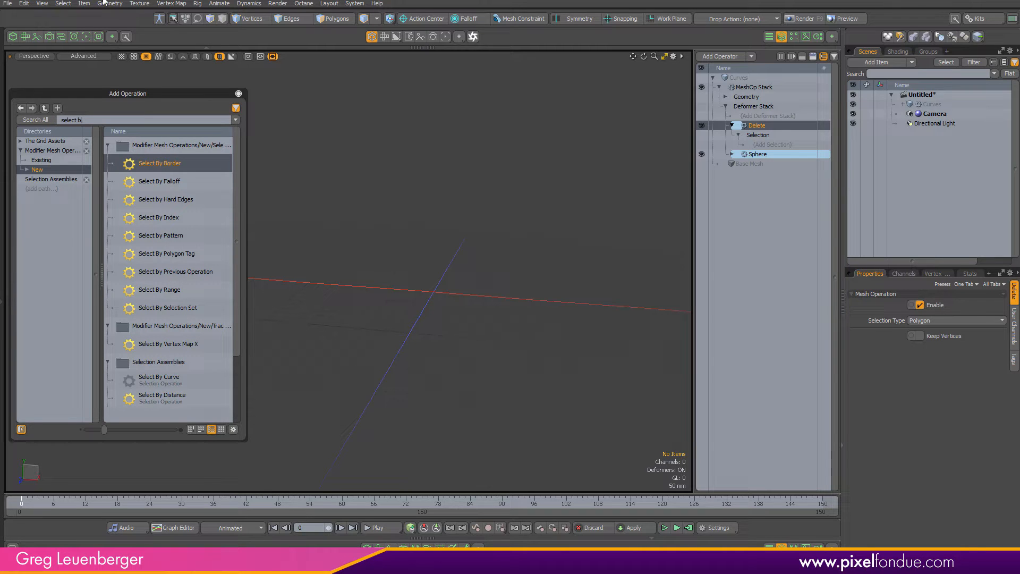
key("BackSpace")
key("BackSpace")
key("BackSpace")
key("BackSpace")
key("BackSpace")
key("BackSpace")
key("BackSpace")
key("BackSpace")
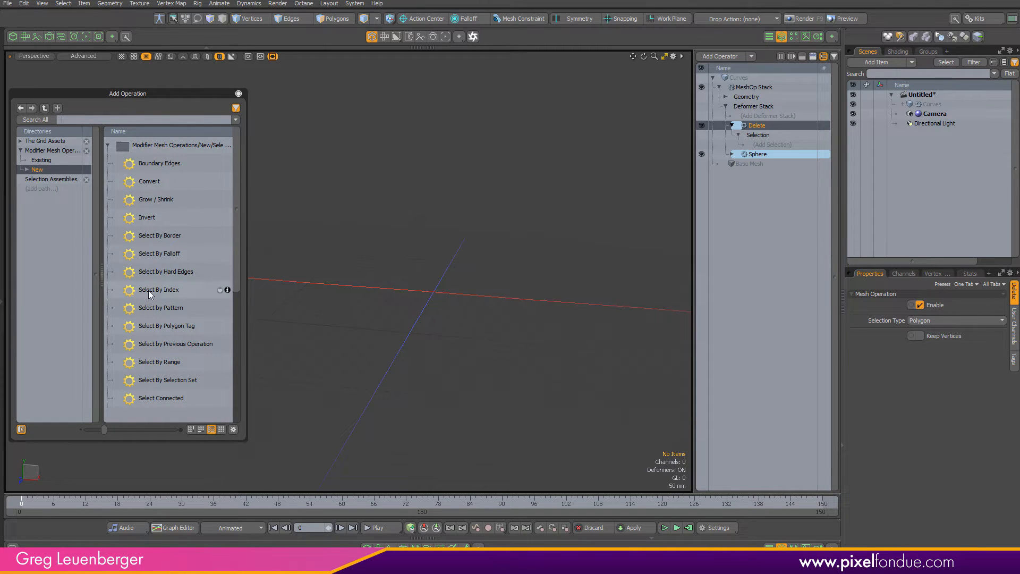
left_click_drag(236, 281, 228, 390)
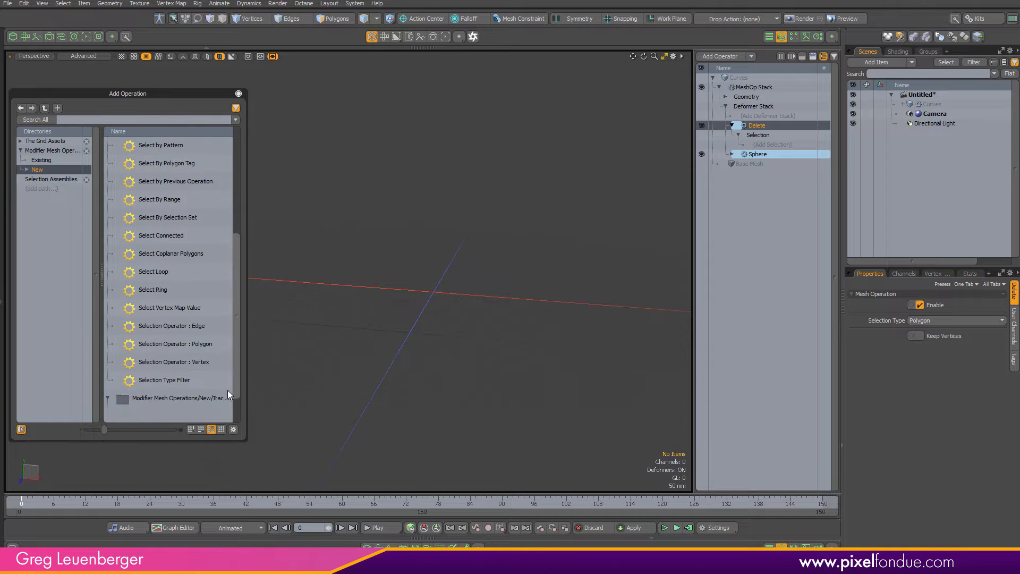
double_click(165, 343)
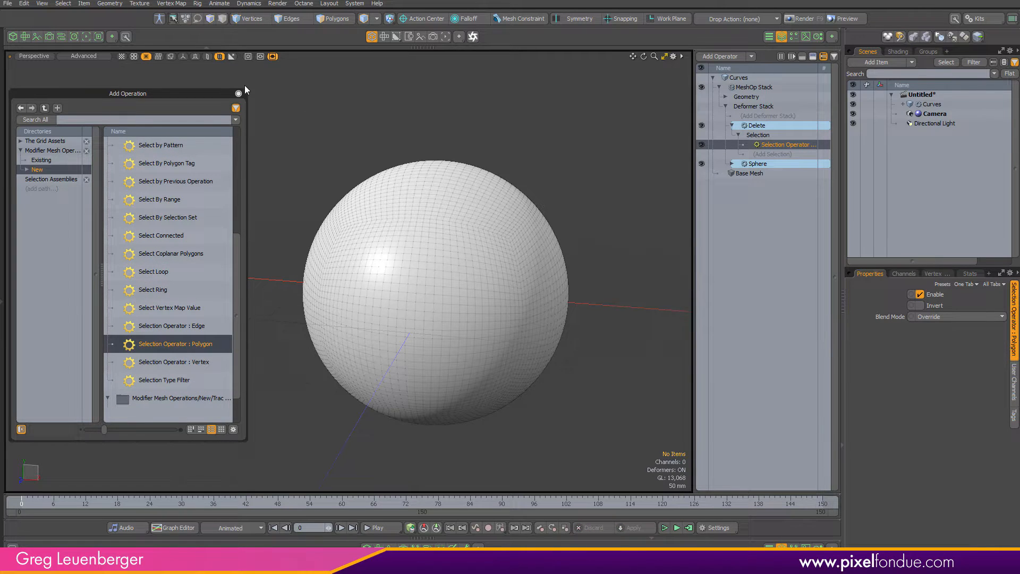
left_click(239, 93)
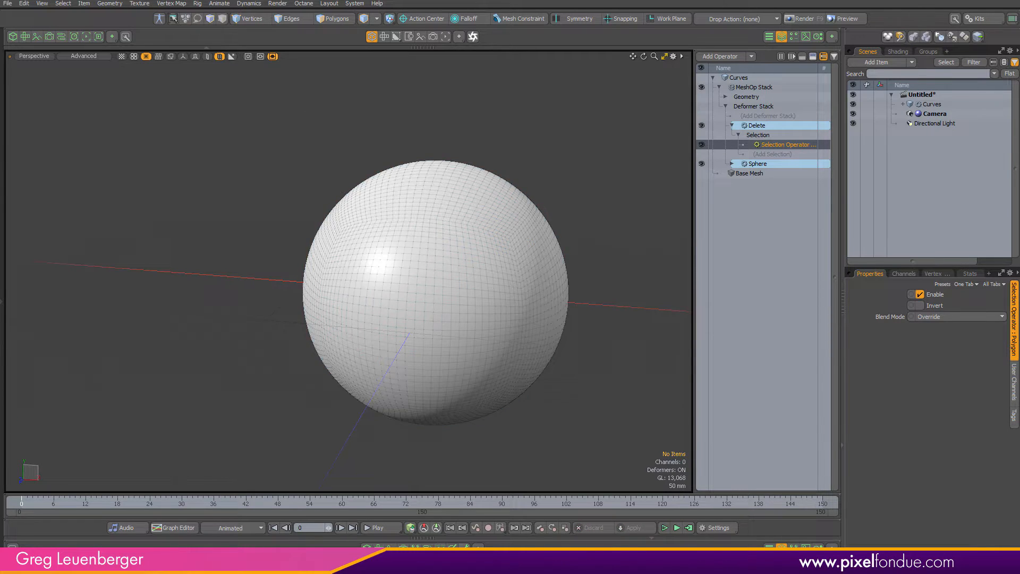
Show the schematic below the viewport, add the MeshOp Stack node, and reveal the Curves node linked to its Geometry input.
key("F5")
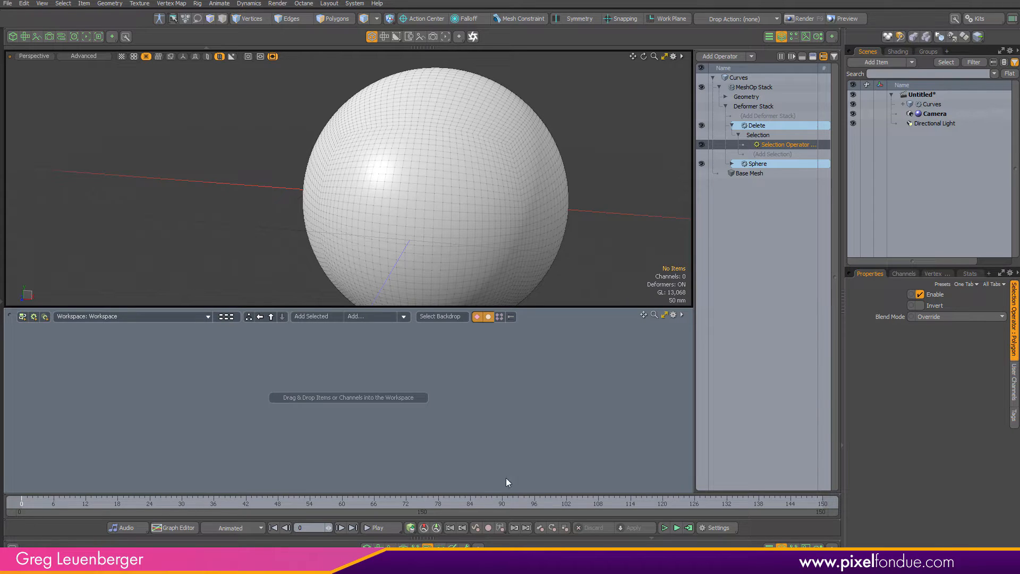
left_click(760, 87)
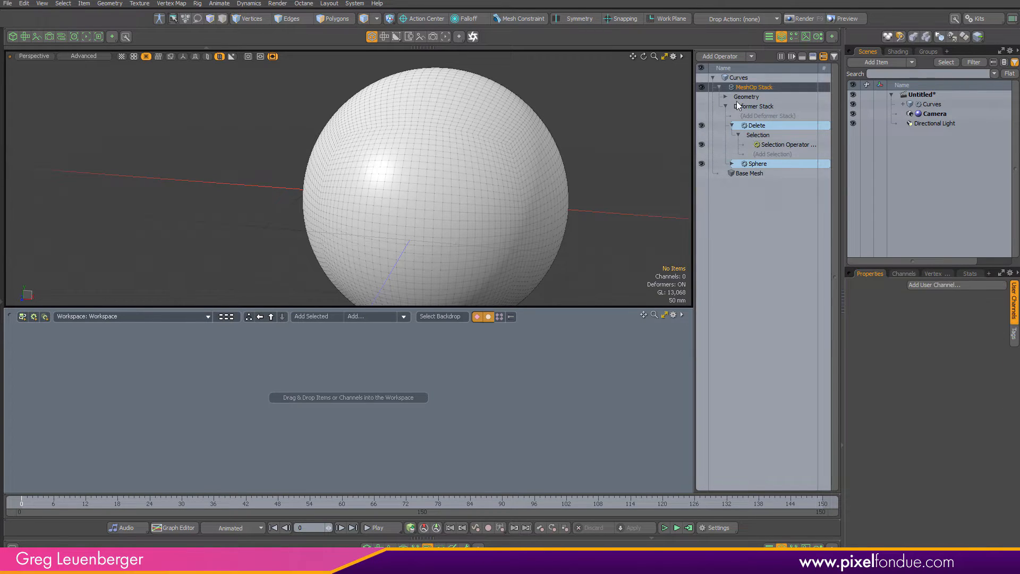
left_click(313, 317)
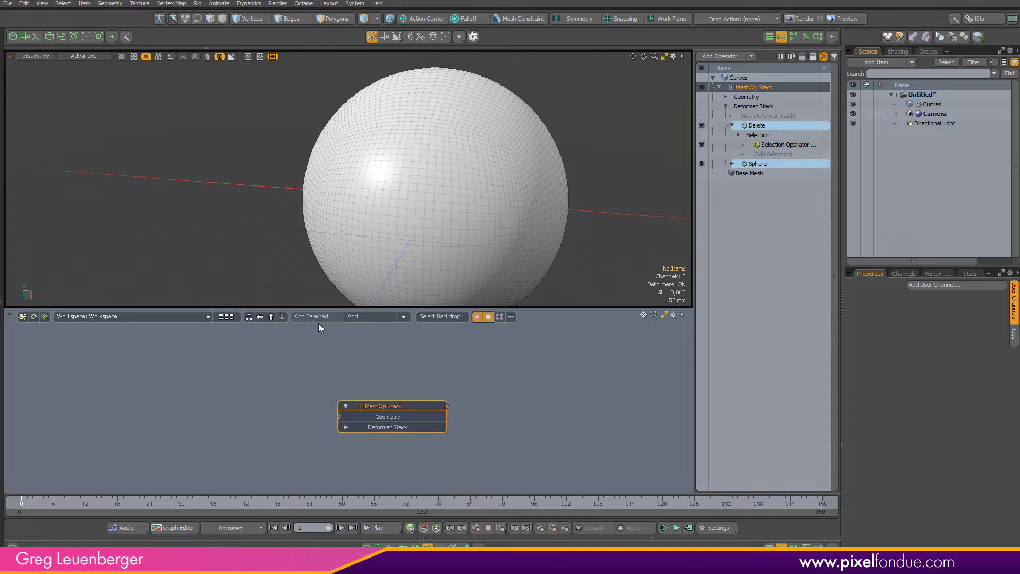
double_click(338, 416)
left_click_drag(292, 393, 236, 417)
left_click(282, 420)
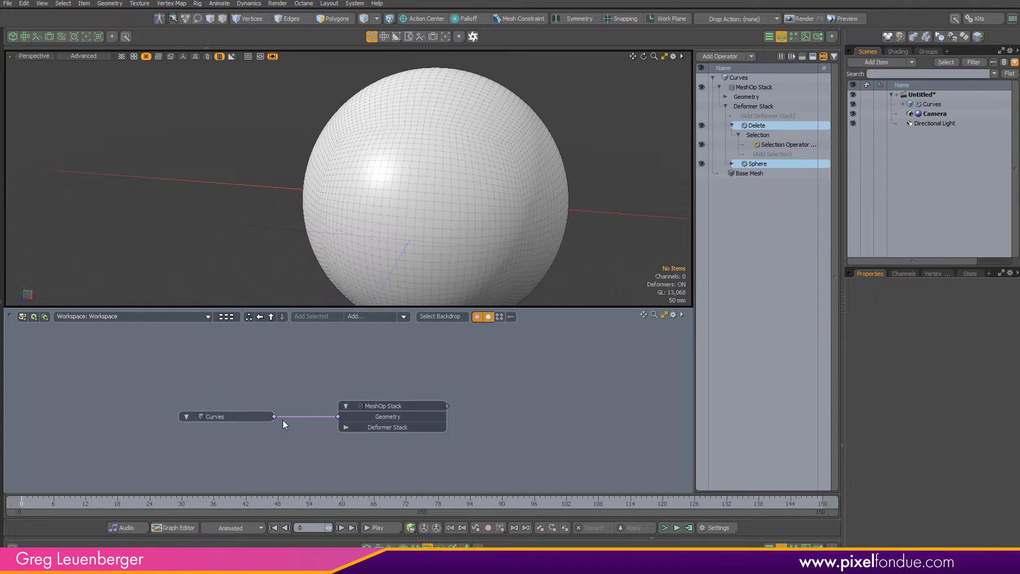
Expand the Deformer Stack on the MeshOp Stack node and collapse the Delete operation in the mesh operations list.
left_click(359, 429)
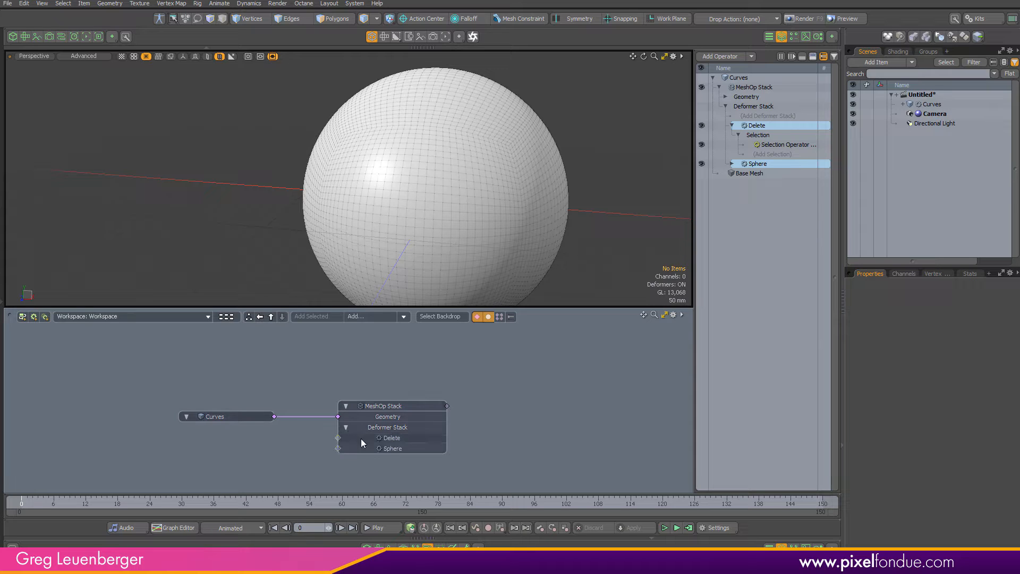
left_click(395, 450)
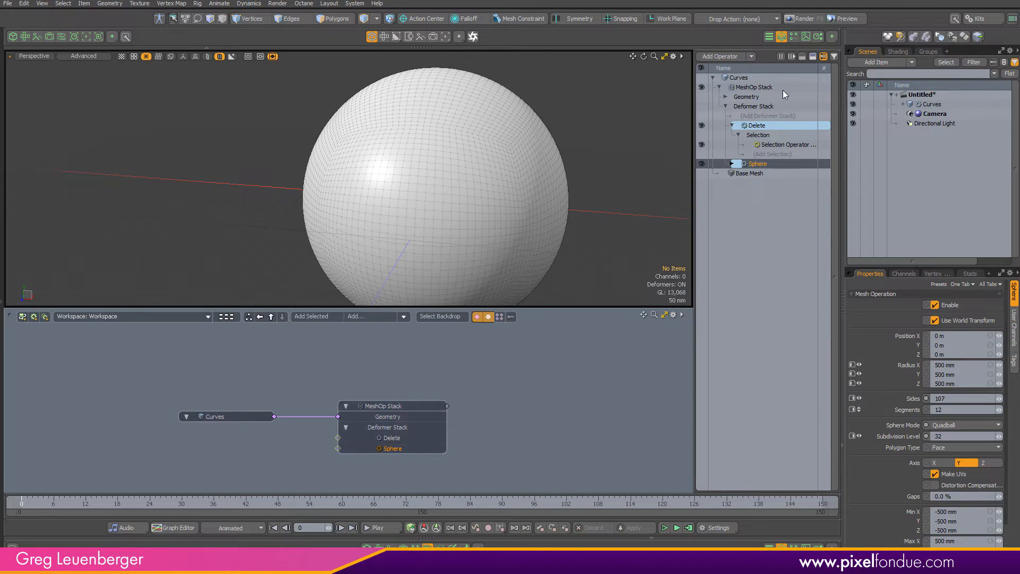
left_click(738, 135)
left_click(732, 126)
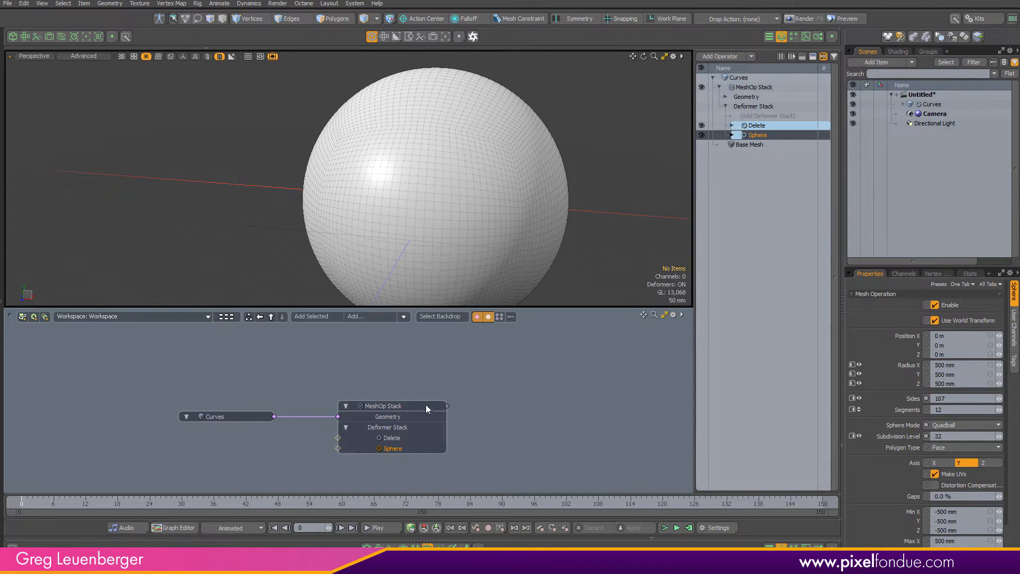
Try moving Sphere above Delete within the MeshOp Stack node, and restore the original order.
left_click(397, 438)
left_click(393, 448)
left_click(396, 439)
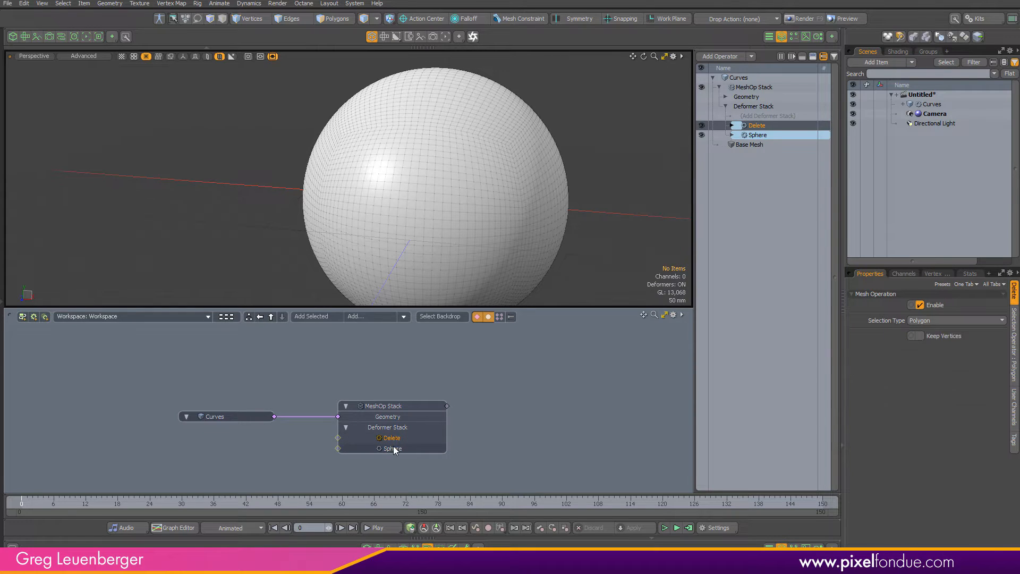
left_click_drag(393, 447, 399, 439)
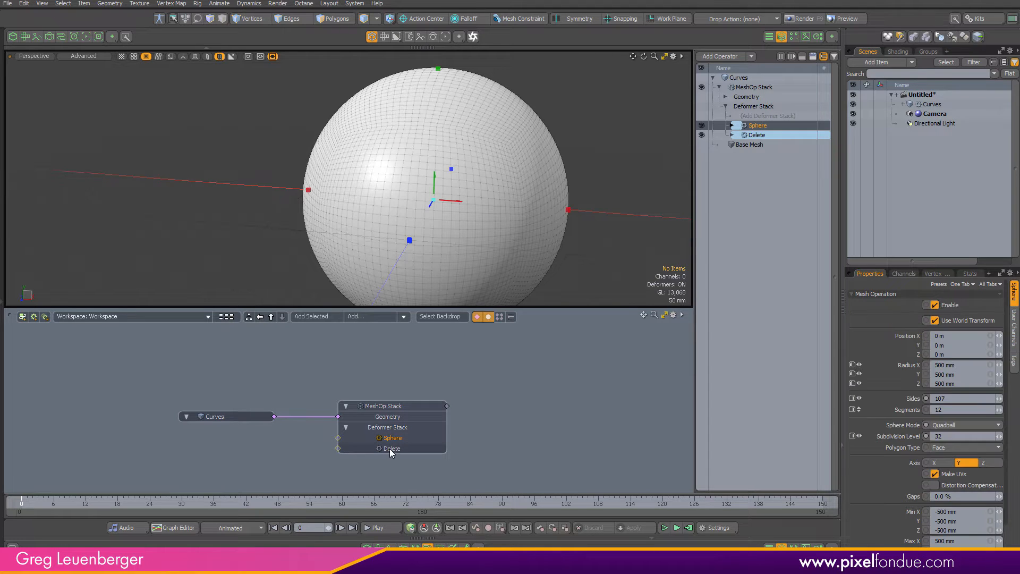
left_click(399, 439)
mouse_move(393, 448)
left_mouse_down()
mouse_move(400, 436)
mouse_move(394, 449)
left_mouse_up()
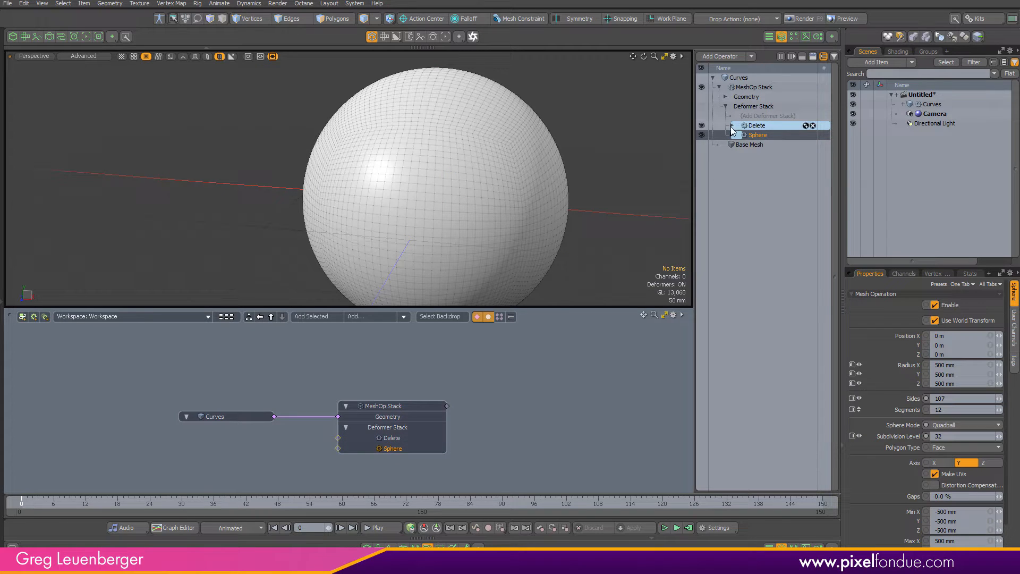
Reveal the Delete and Sphere nodes feeding the Deformer Stack and place them below the Curves node.
double_click(337, 439)
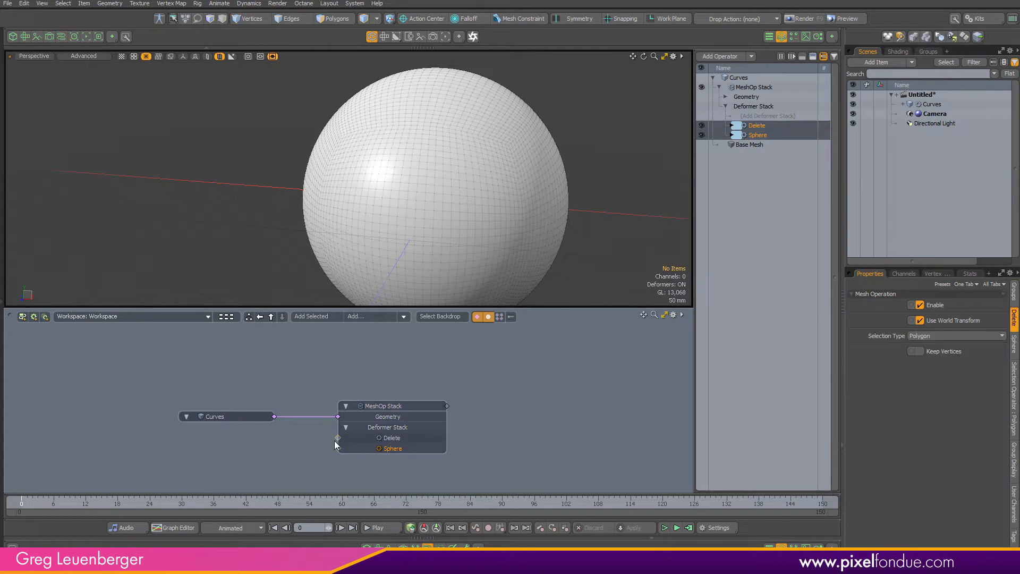
left_click_drag(286, 407, 260, 482)
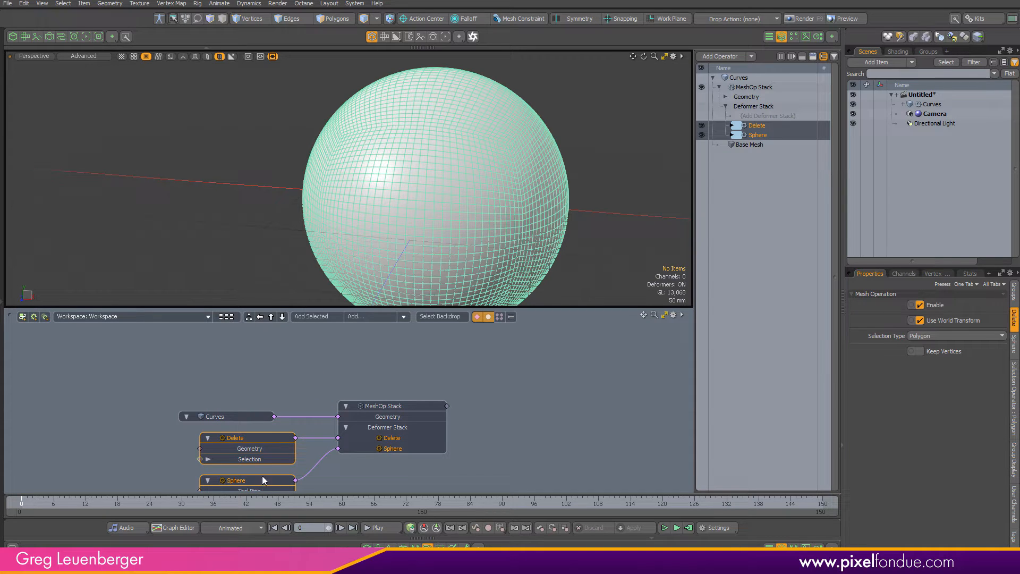
left_click(151, 467)
Reveal the Selection Operator : Polygon node feeding Delete's Selection input, align it beside Delete, and display its channels.
double_click(199, 459)
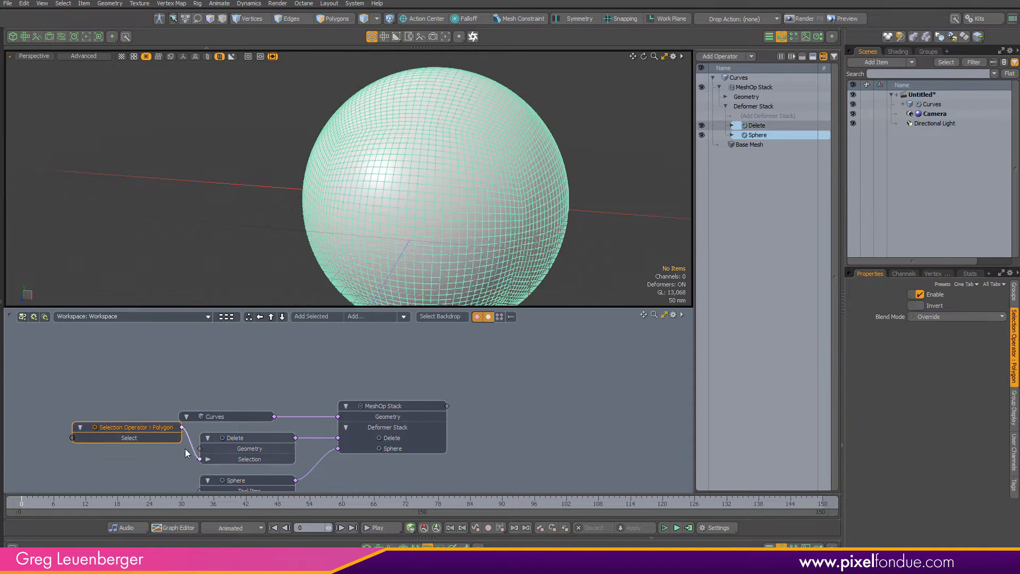
left_click_drag(149, 427, 129, 459)
left_click_drag(224, 387, 462, 336, "alt")
scroll(387, 402, "up", 1)
left_click(374, 384)
left_click_drag(385, 387, 295, 397, "alt")
left_click(295, 417)
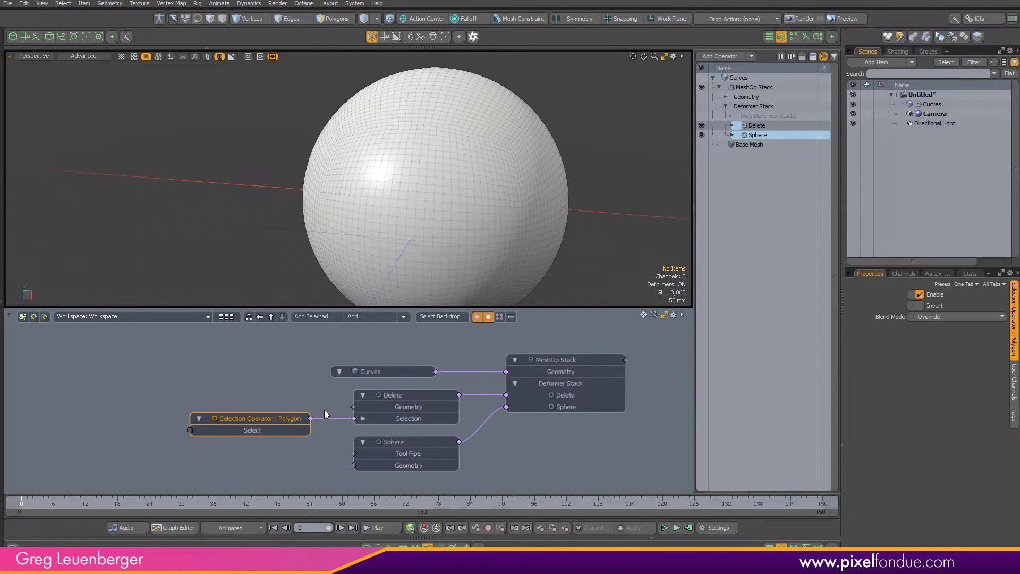
left_click(914, 274)
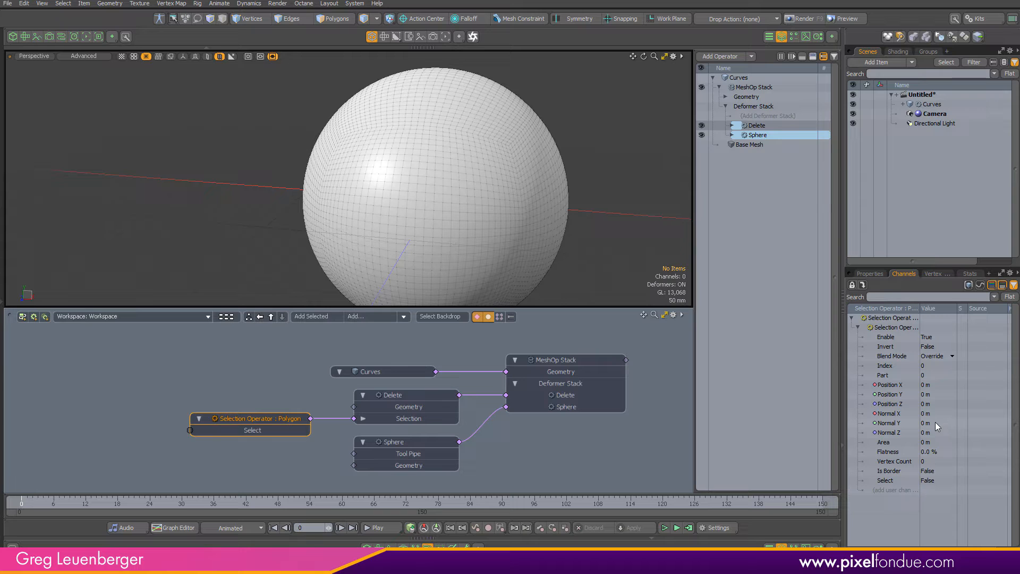
Show the Position Y channel on the Selection Operator : Polygon node in the schematic.
left_click_drag(884, 394, 256, 467)
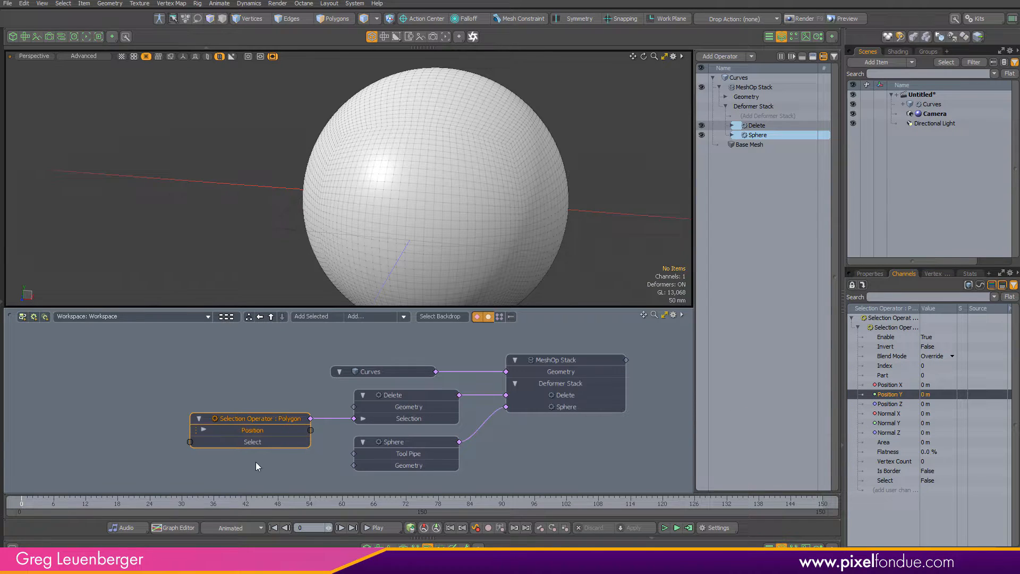
left_click(203, 429)
left_click_drag(316, 438, 365, 425, "alt")
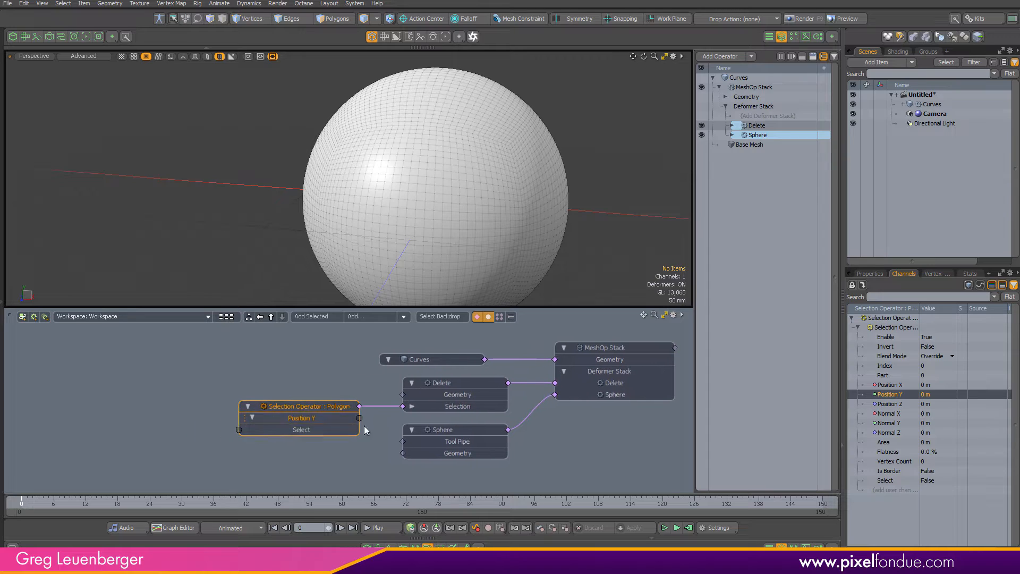
Separate the Select channel into its own Selection Operator : Polygon node and place it below the original.
left_click(306, 429)
right_click(304, 432)
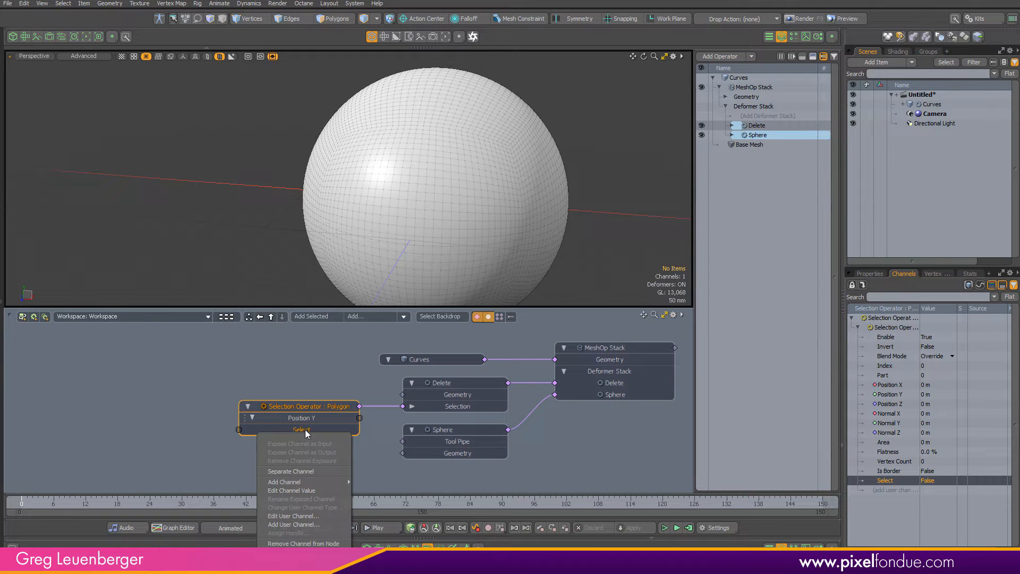
left_click(298, 470)
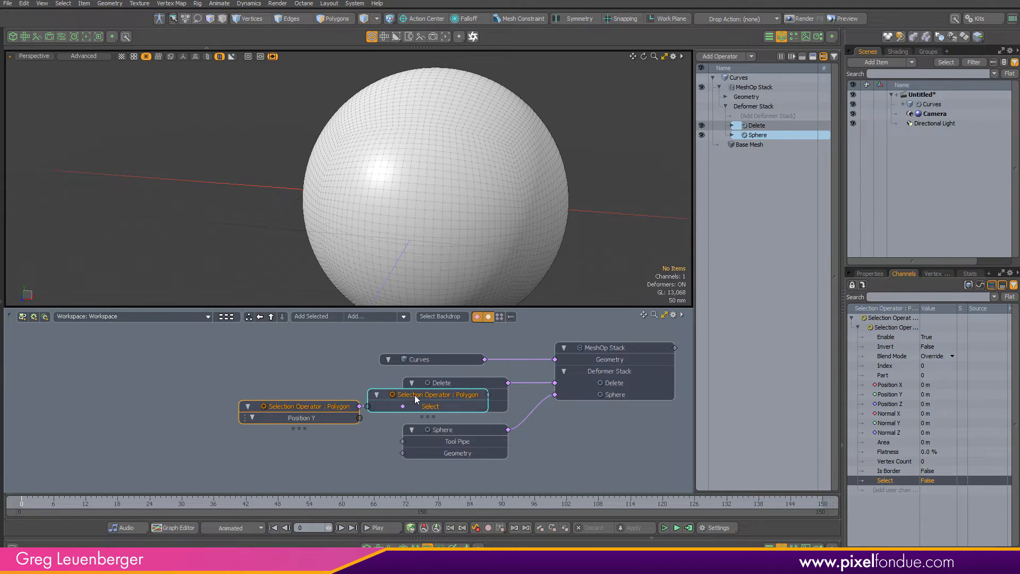
left_click_drag(416, 399, 287, 464)
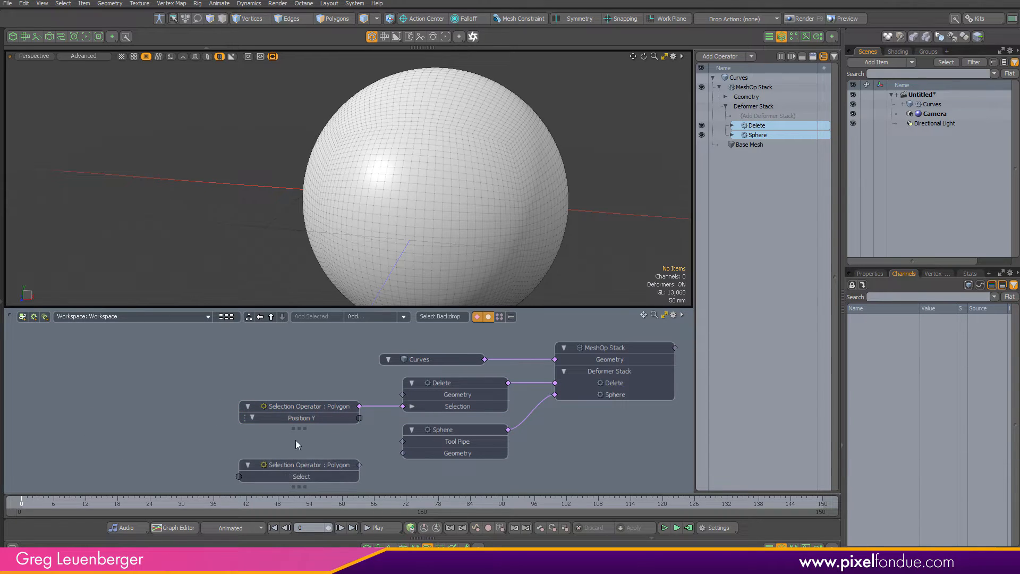
Spread the two Selection Operator : Polygon nodes apart, leaving room for a logic node between Position Y and Select.
left_click_drag(307, 409, 225, 409)
left_click_drag(295, 468, 289, 458)
left_click_drag(302, 401, 354, 401, "alt")
scroll(353, 409, "down", 1)
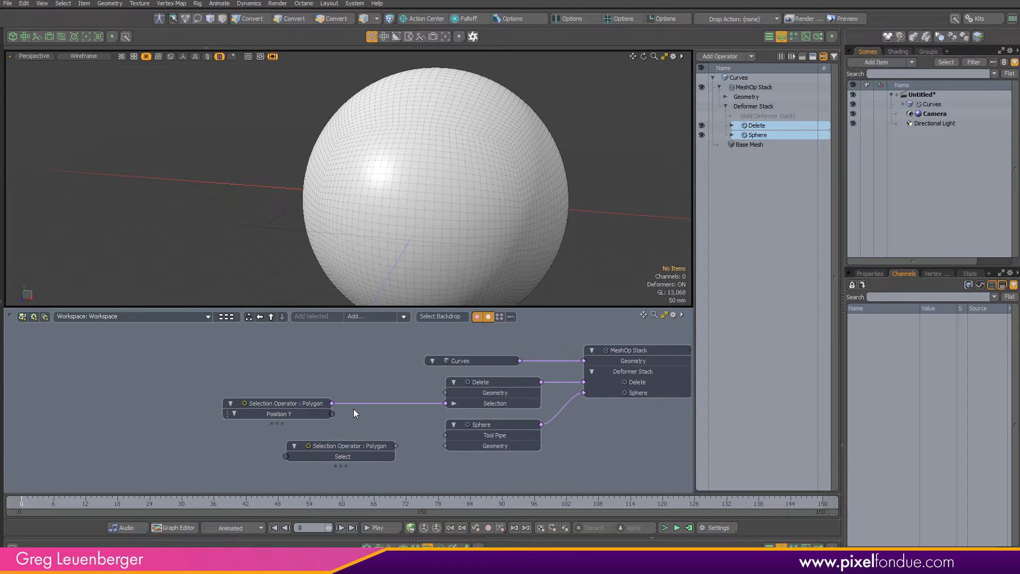
left_click_drag(354, 445, 375, 445)
left_click_drag(288, 403, 225, 404)
left_click_drag(369, 443, 334, 440)
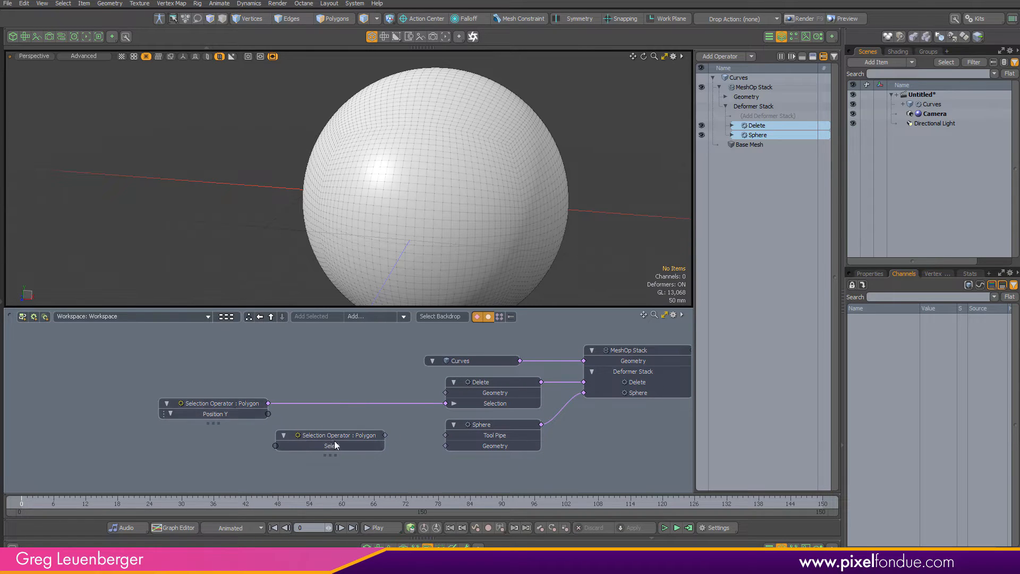
left_click(215, 406)
left_click_drag(215, 406, 140, 406)
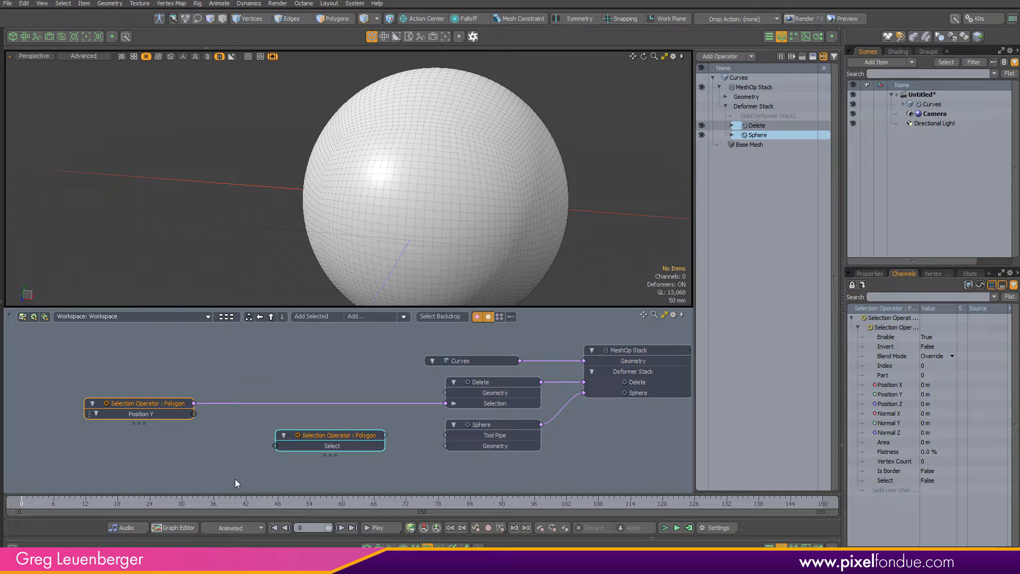
Add an "A is greater than or equal to B" logic node and connect Position Y to its Value A.
left_click(364, 319)
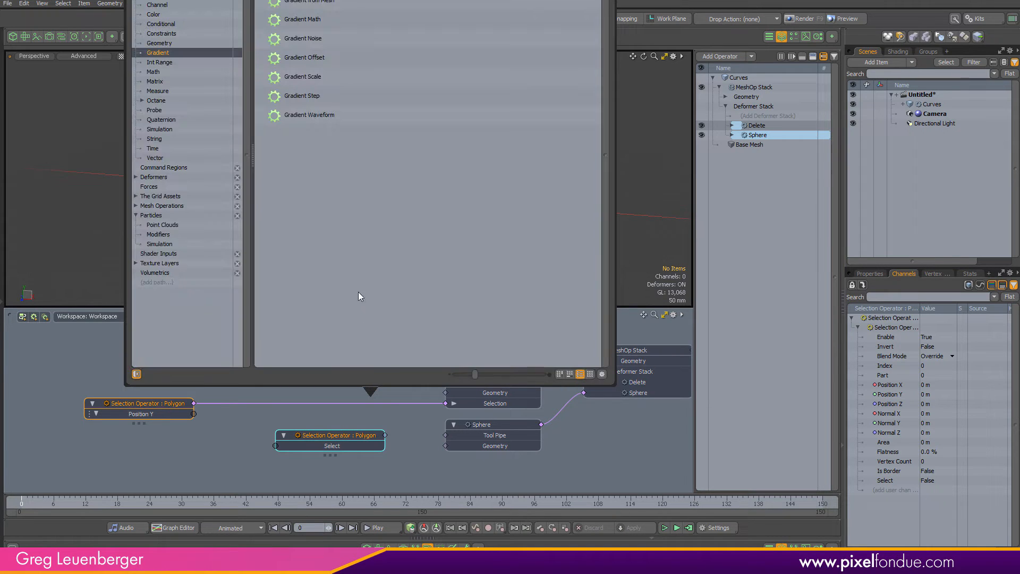
left_click(162, 24)
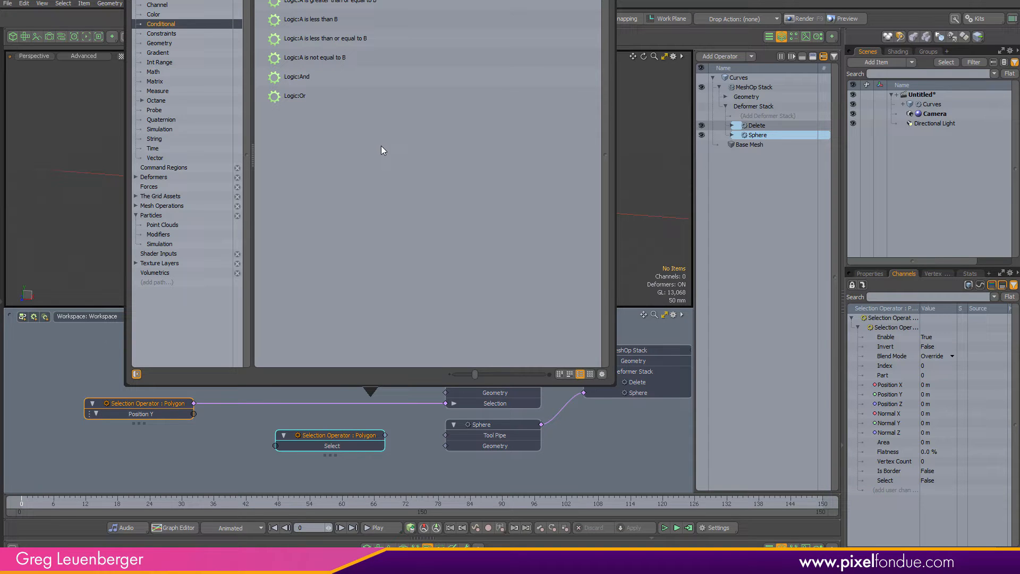
left_click(347, 2)
double_click(341, 2)
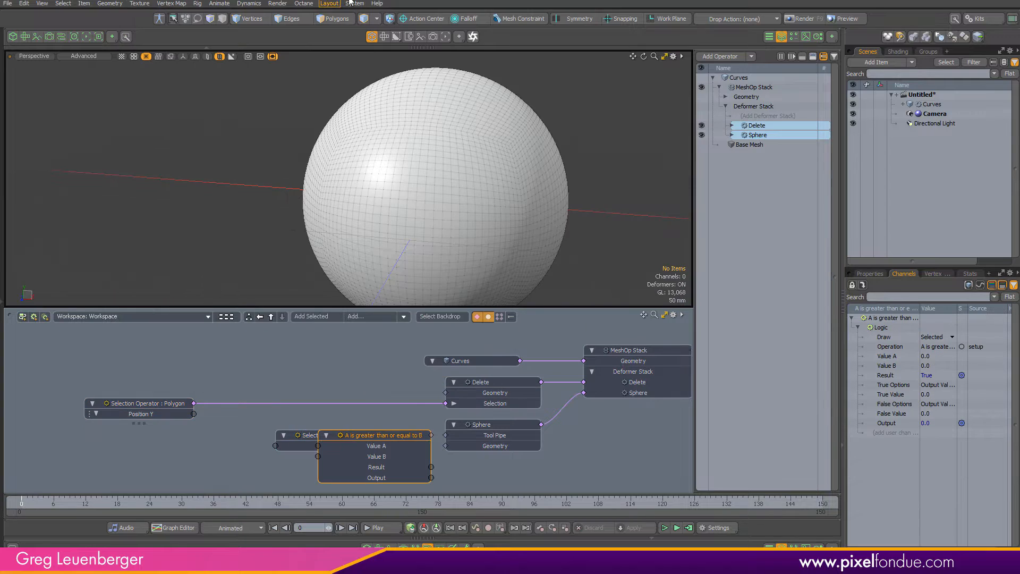
left_click_drag(339, 431, 92, 392)
left_click_drag(211, 394, 250, 433, "alt")
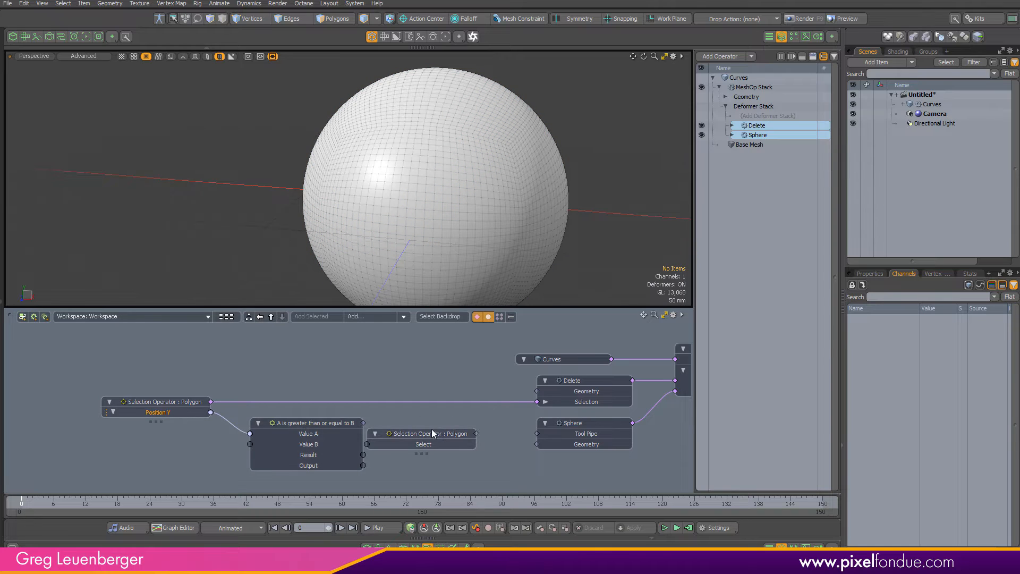
Move the Select node clear of the logic node, and set the logic operation to "A is less than or equal to B".
left_click_drag(417, 437, 424, 441)
left_click(326, 429)
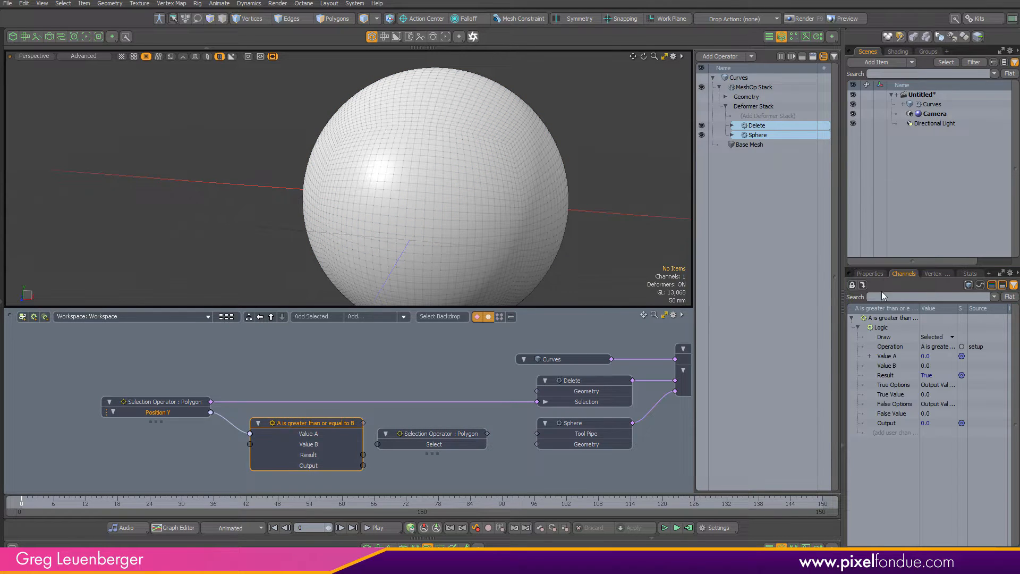
left_click(870, 273)
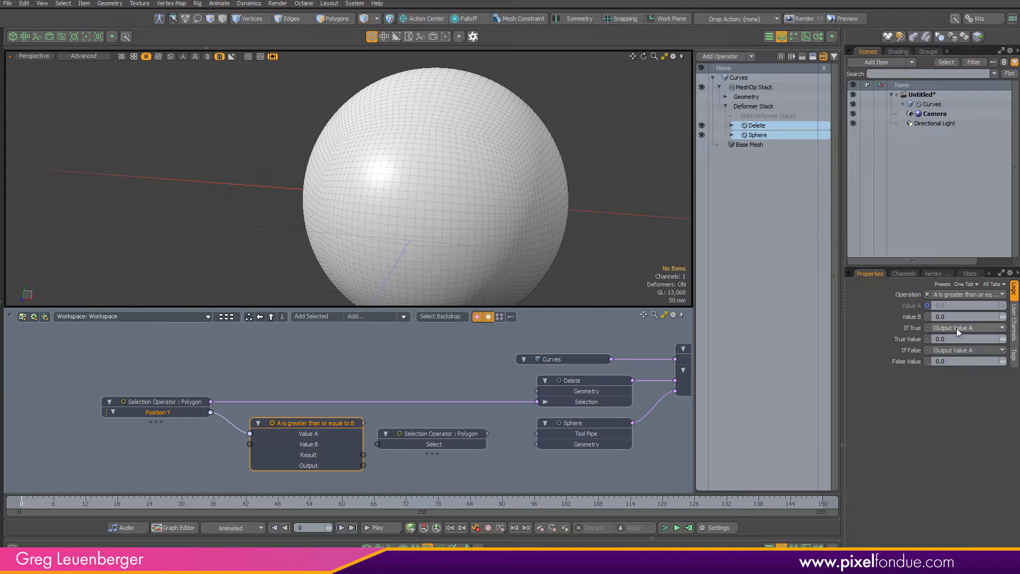
left_click(968, 294)
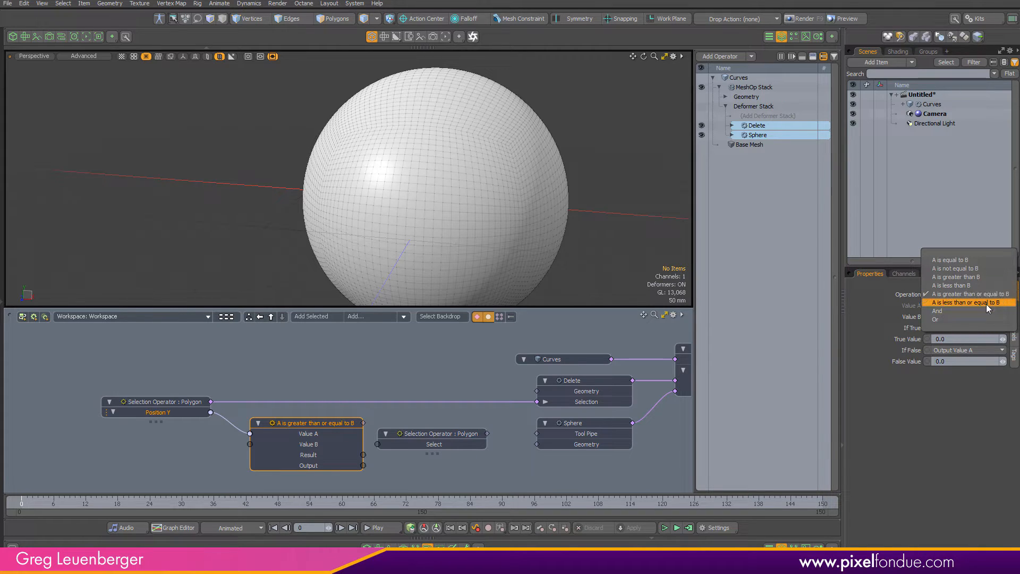
left_click(986, 303)
Set the logic node's If True to Output True Value, True Value to 1.0, and If False to Output False Value.
left_click(965, 327)
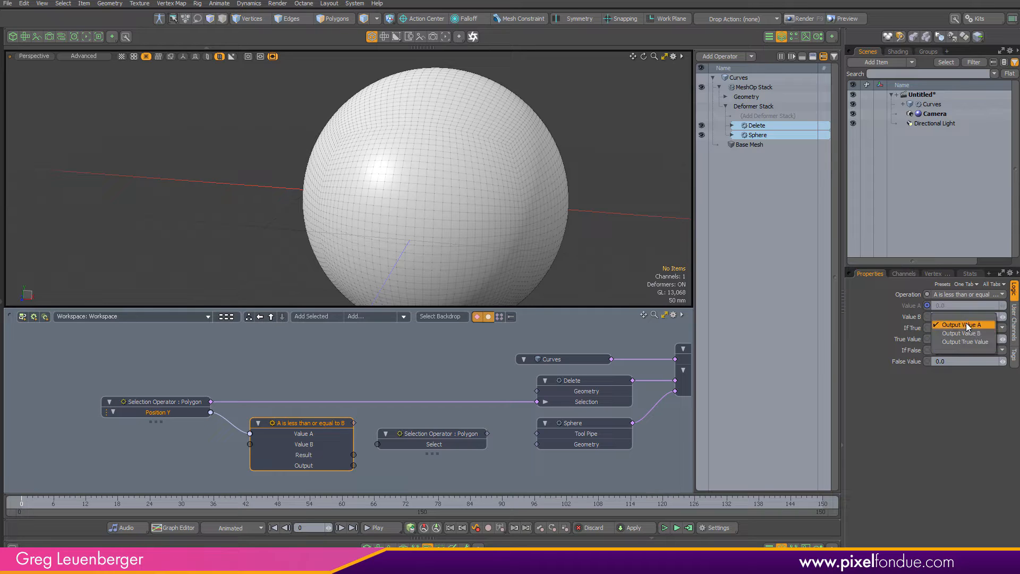
left_click(975, 342)
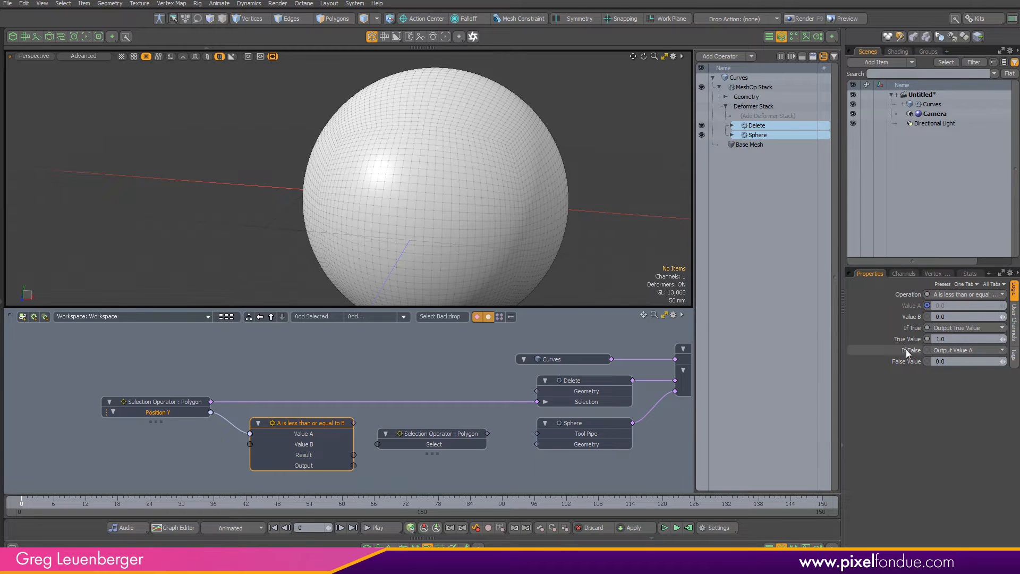
left_click(960, 351)
left_click(962, 369)
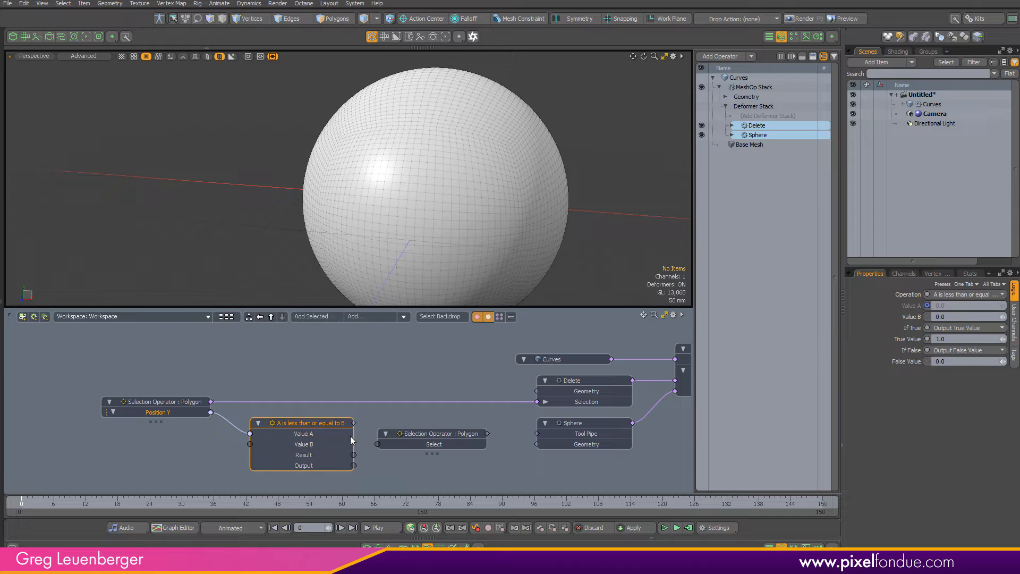
Connect the logic node's Output to the Select channel of the second Selection Operator : Polygon node.
left_click_drag(433, 439, 443, 440)
left_click(429, 451)
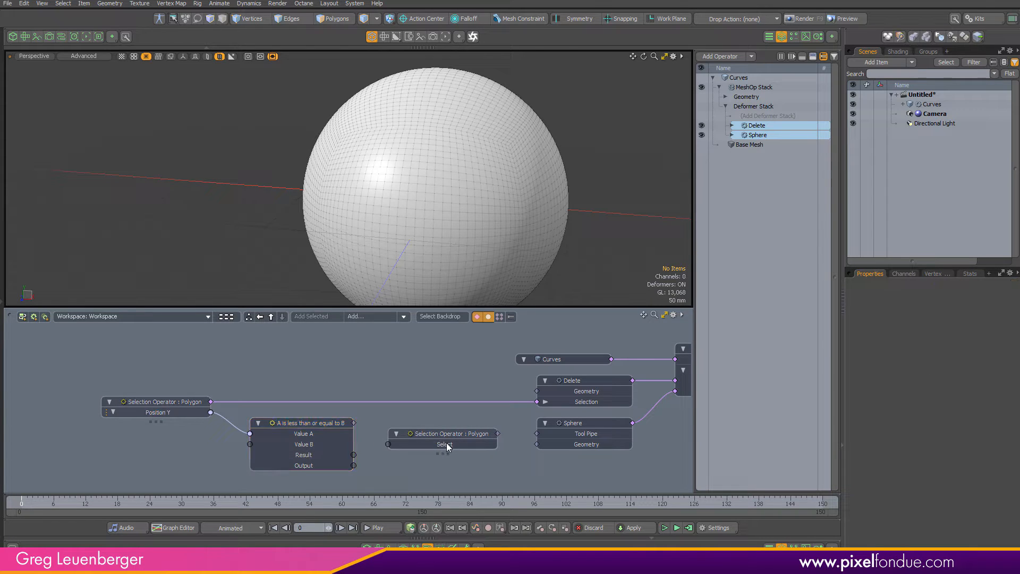
left_click_drag(353, 466, 393, 447)
left_click_drag(392, 444, 392, 446)
left_click_drag(472, 268, 450, 280, "alt")
Try hauling the logic node's Value B up to about 0.355 and down to 0.05, and reset it to 0.
left_click(309, 423)
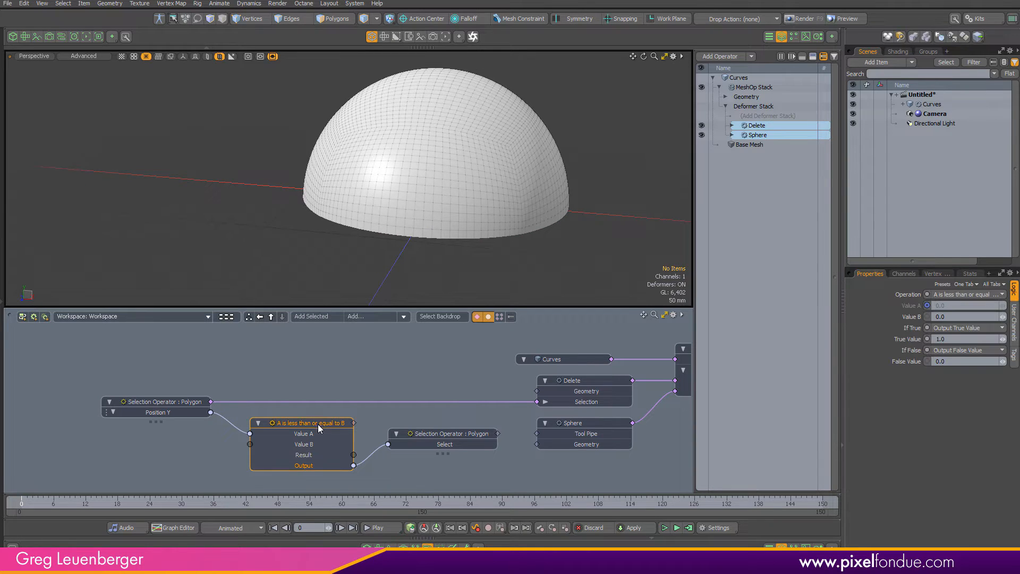
left_click(909, 316)
key("h")
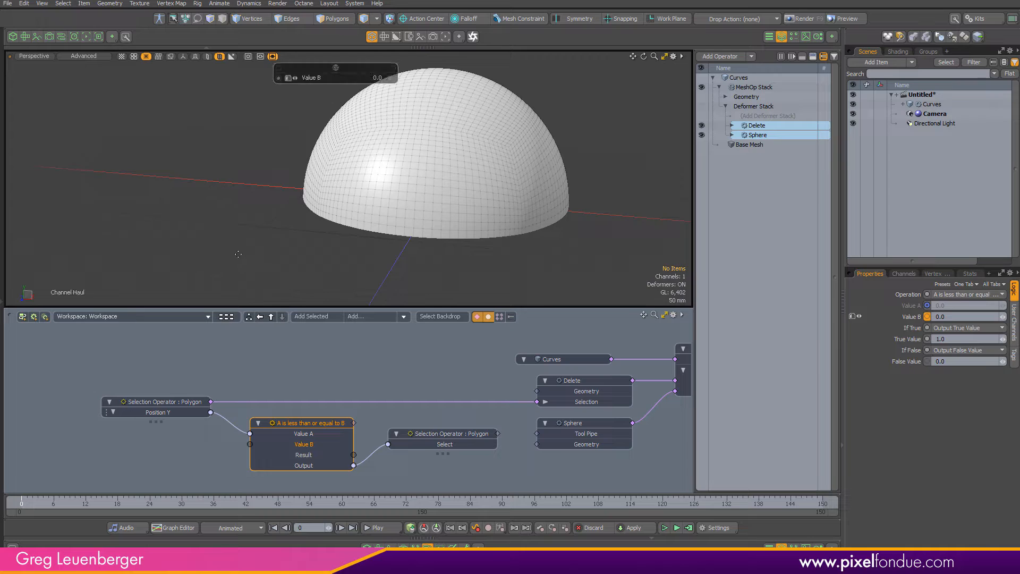
left_click_drag(349, 181, 388, 180)
left_click_drag(360, 68, 233, 161)
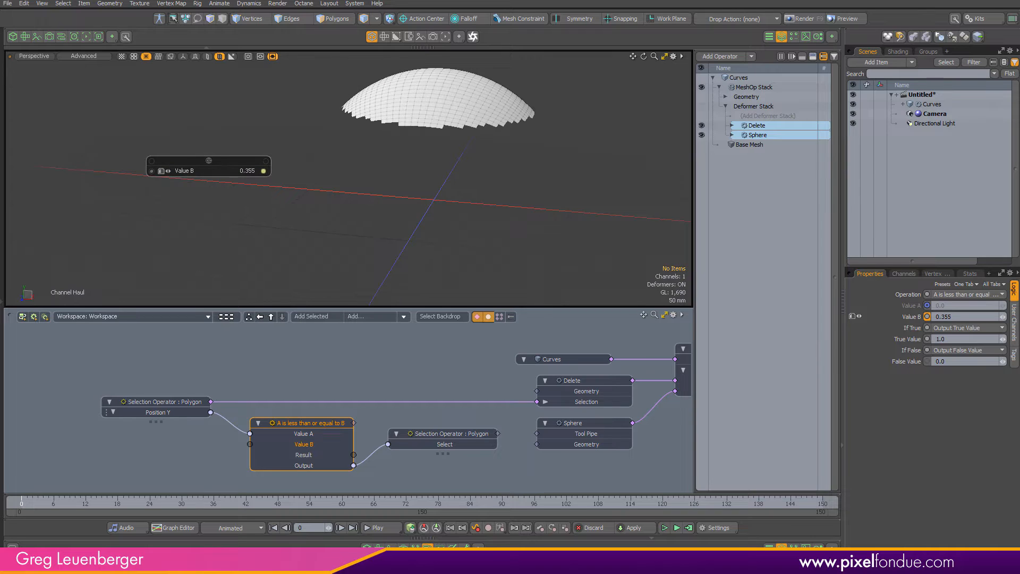
left_click_drag(388, 181, 354, 181)
double_click(254, 173)
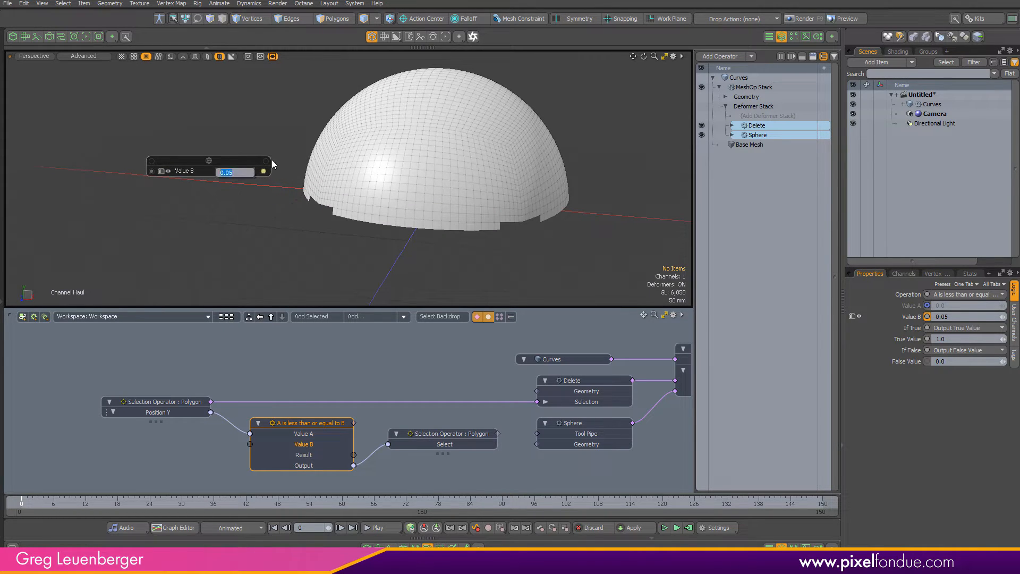
type("0")
key("Return")
key("space")
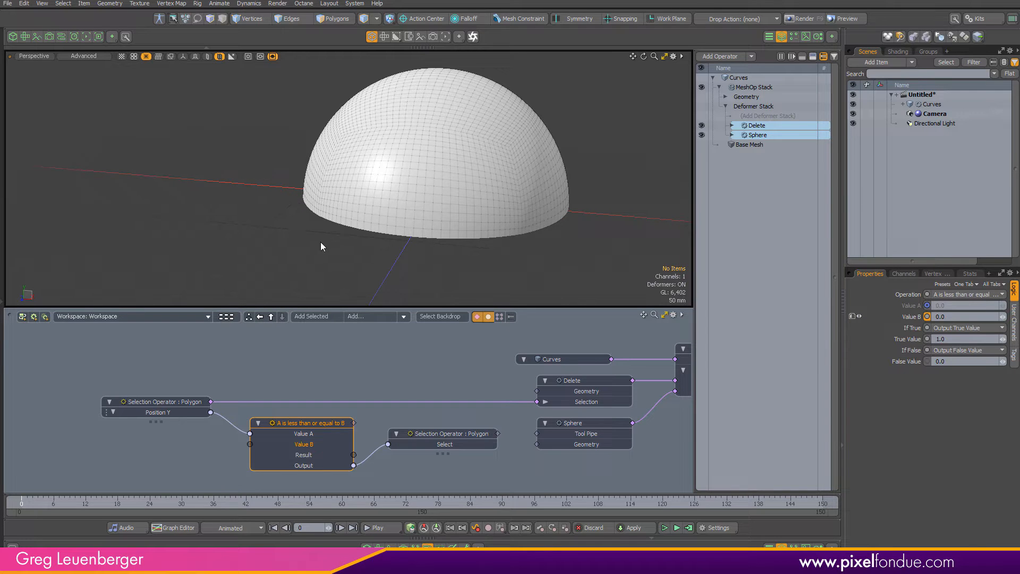
Search the mesh operations for "sub" and add a Subdivide operation above Delete in the Deformer Stack.
left_click_drag(320, 241, 361, 229, "alt")
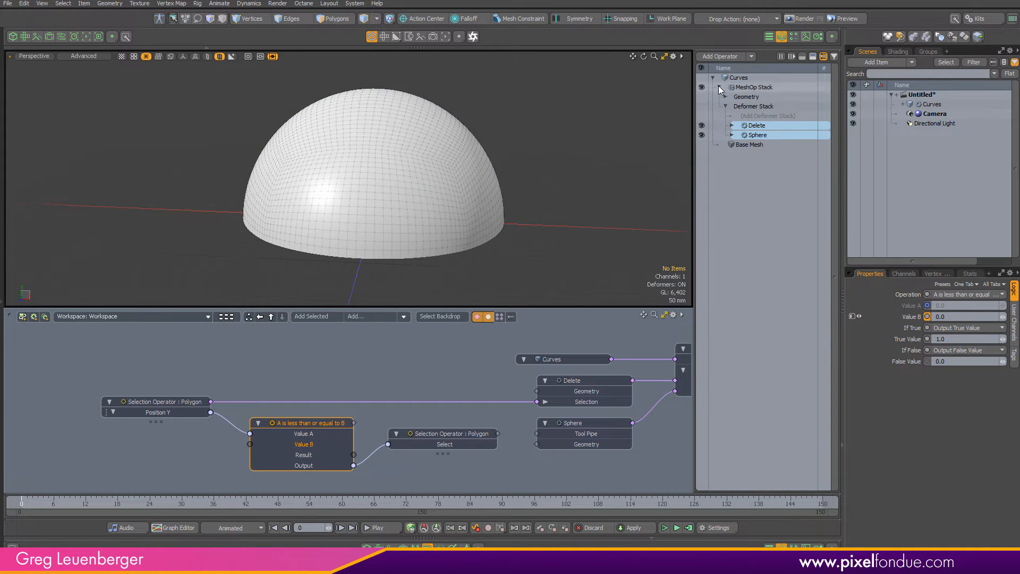
left_click(720, 87)
left_click(718, 88)
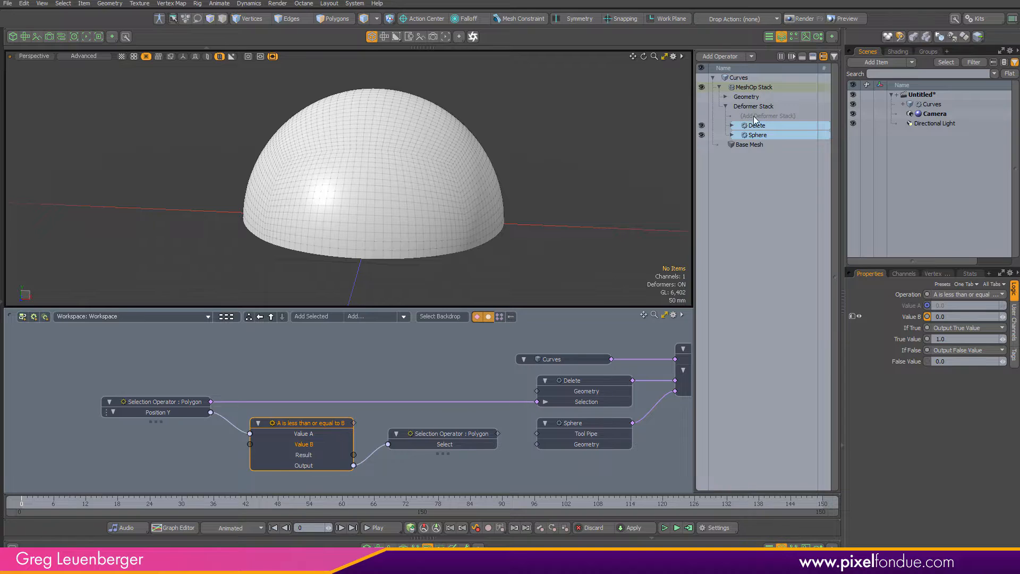
left_click(754, 116)
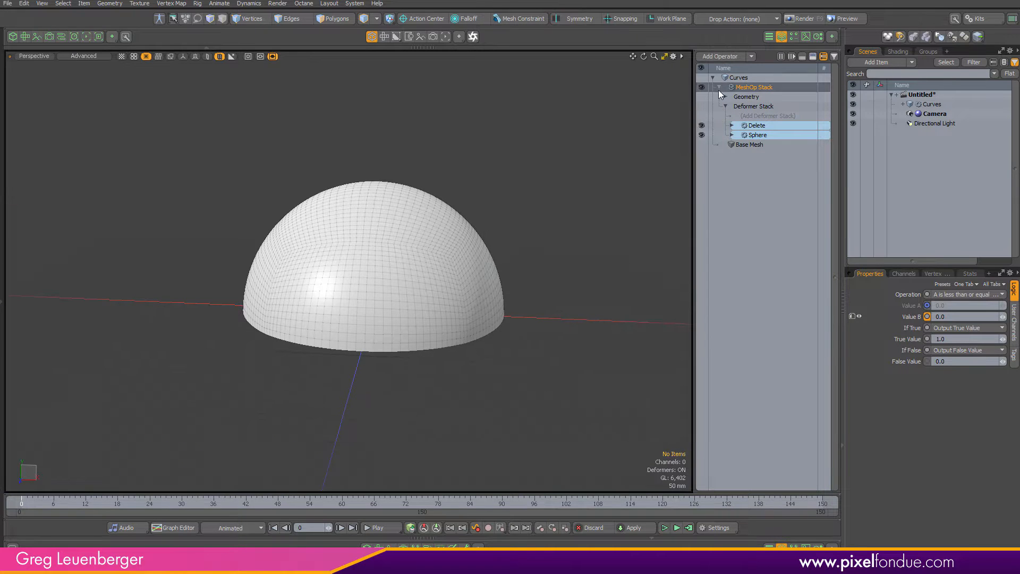
left_click(750, 117)
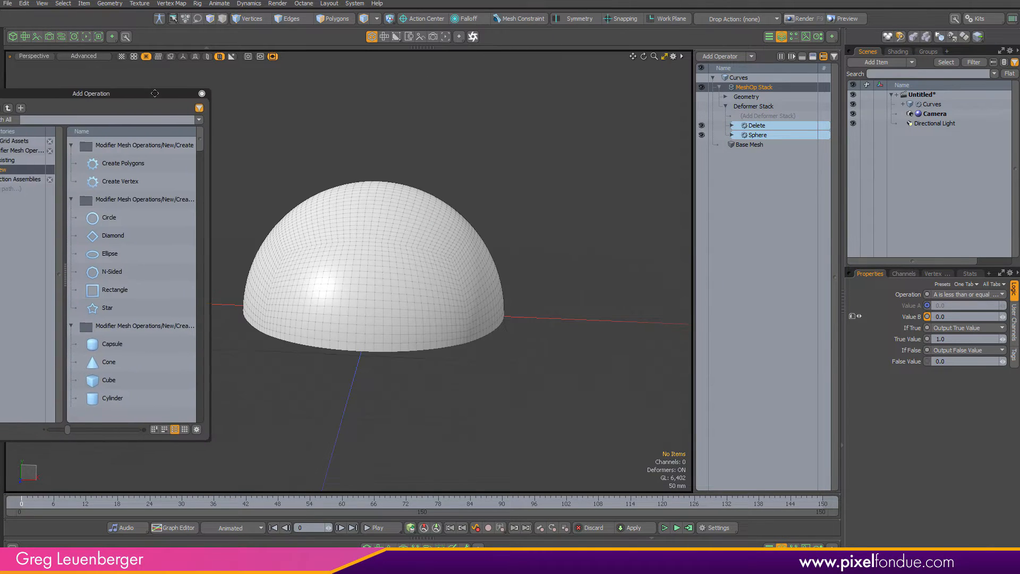
type("s")
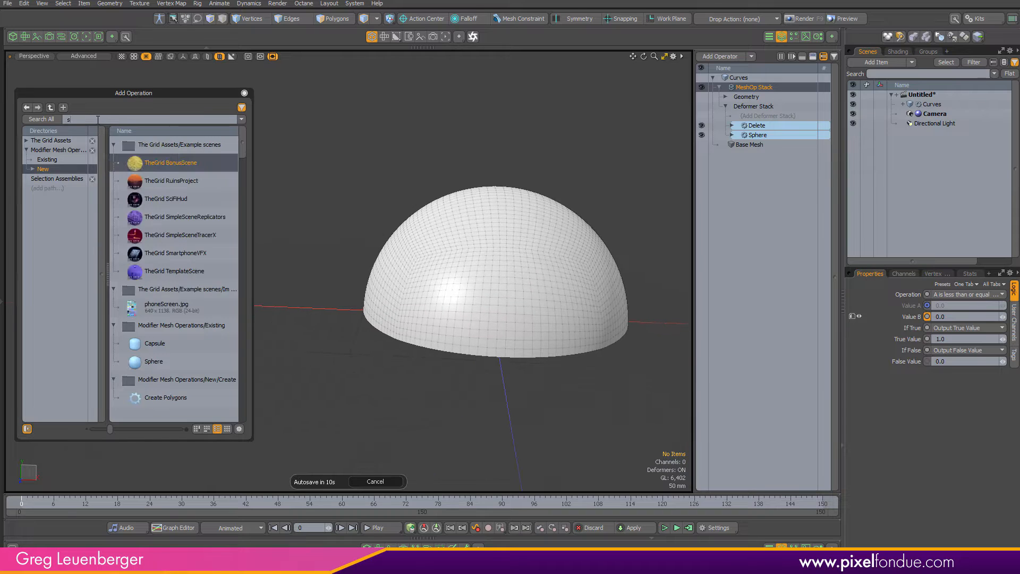
type("ub")
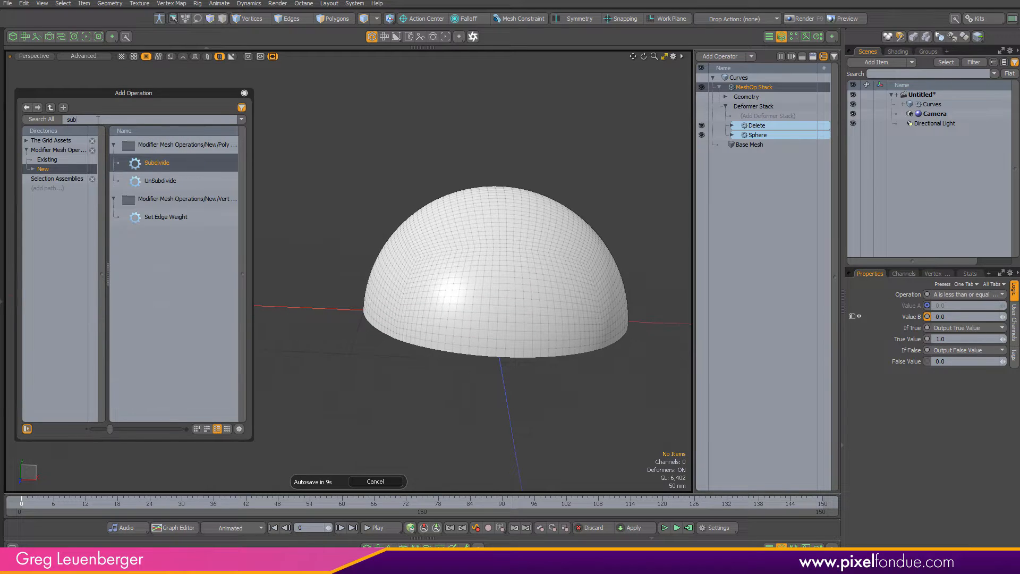
left_click(361, 482)
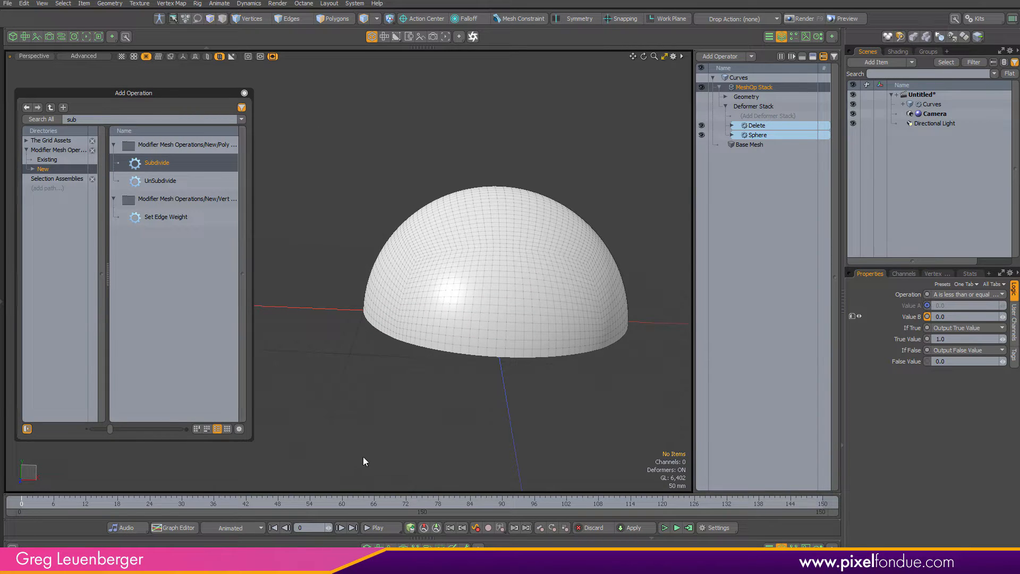
double_click(156, 164)
Search the mesh operations for "set r", add a Set RGB operation above Subdivide, and expand it in the stack.
left_click_drag(535, 228, 535, 260, "alt")
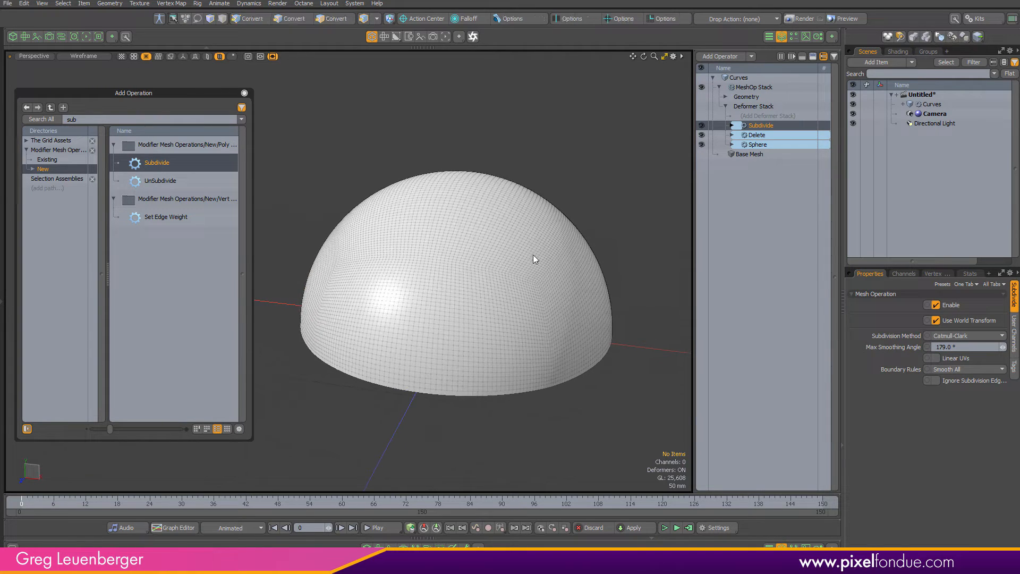
left_click_drag(496, 221, 494, 243, "alt")
key("BackSpace")
key("BackSpace")
key("BackSpace")
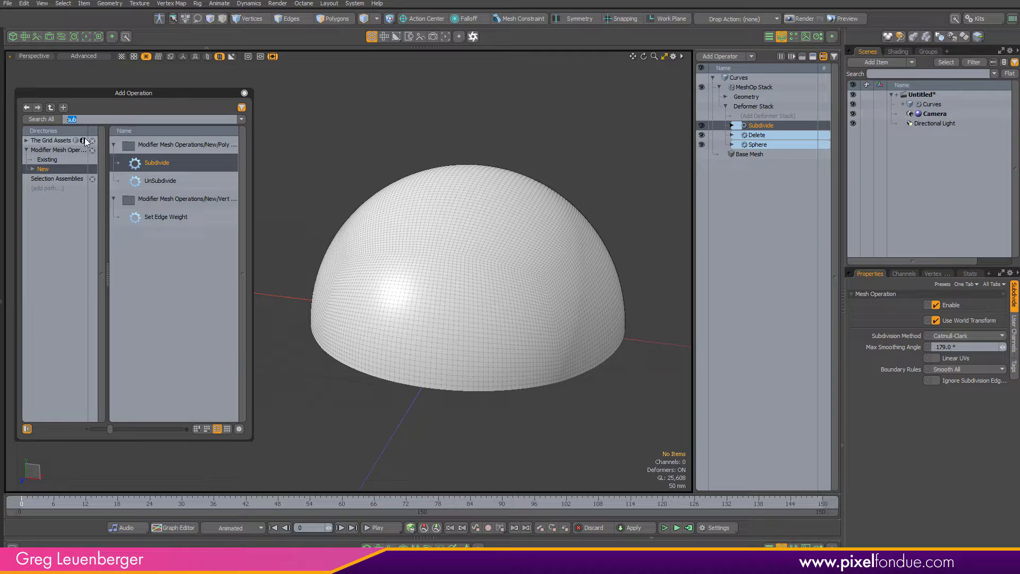
type("set r")
key("Return")
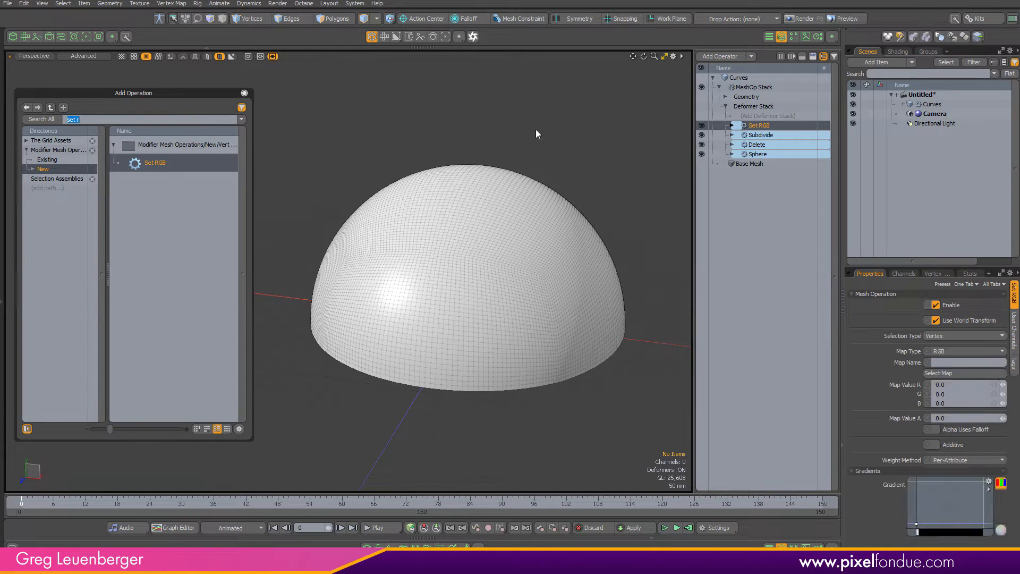
left_click(732, 125)
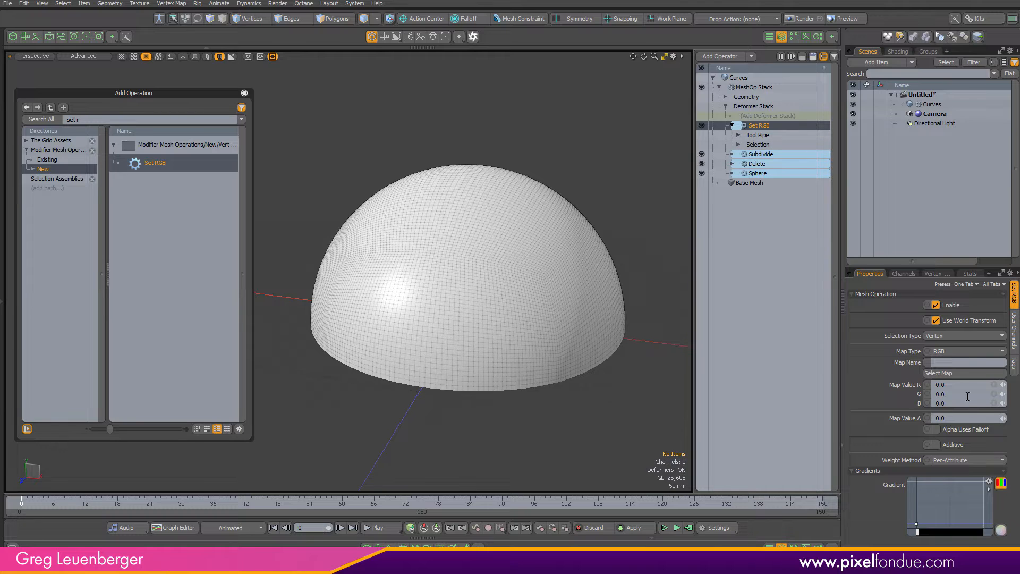
Name the Set RGB vertex map "Noise", display its colours on the dome, and set Map Value R to 1.0.
left_click(963, 362)
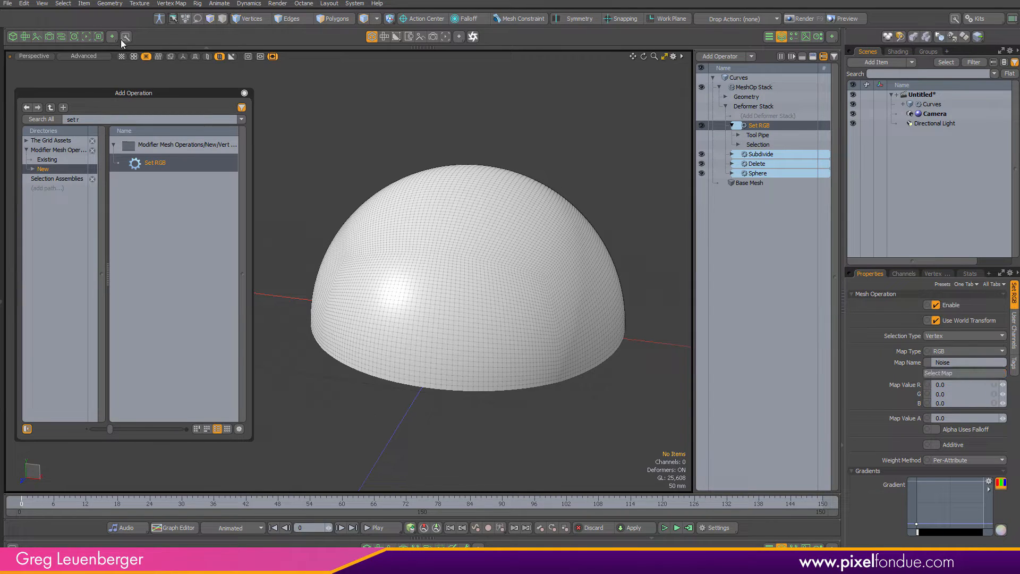
left_click(145, 57)
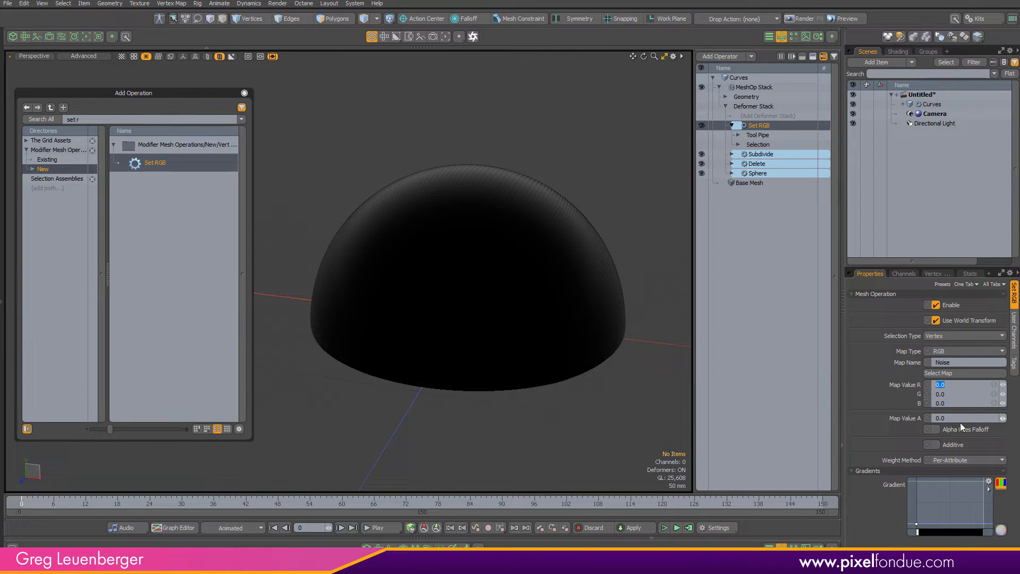
type("1")
key("Return")
left_click_drag(620, 305, 574, 308, "alt")
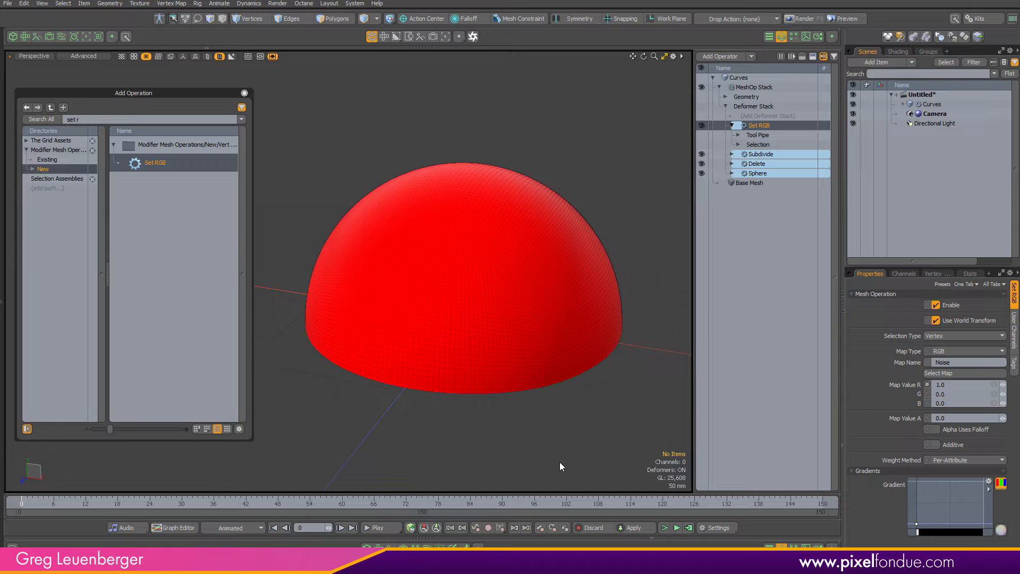
left_click_drag(492, 404, 510, 371, "alt")
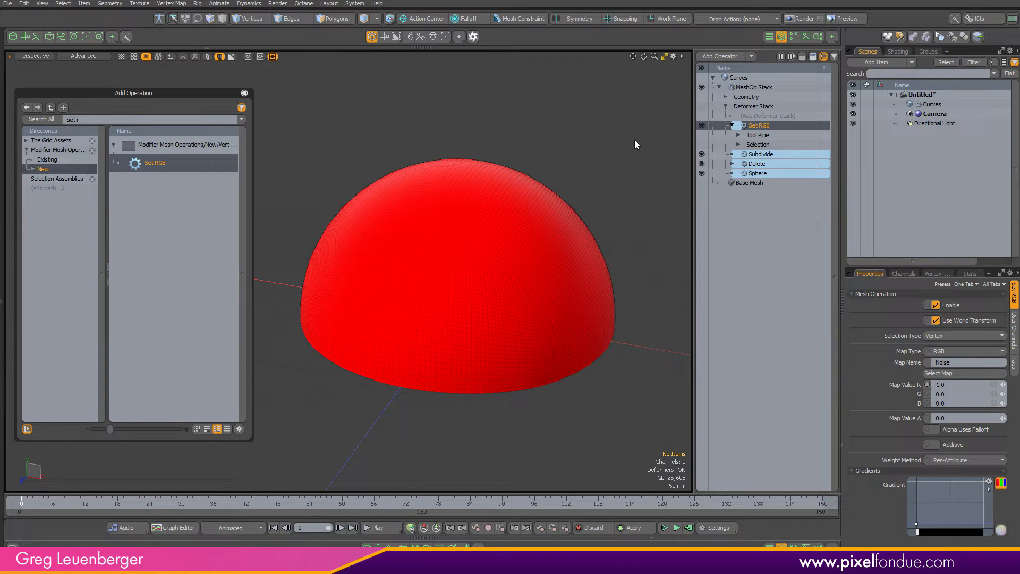
Search the mesh operations for "tex" and add a Texture Falloff to the Set RGB operation's Tool Pipe.
left_click(738, 135)
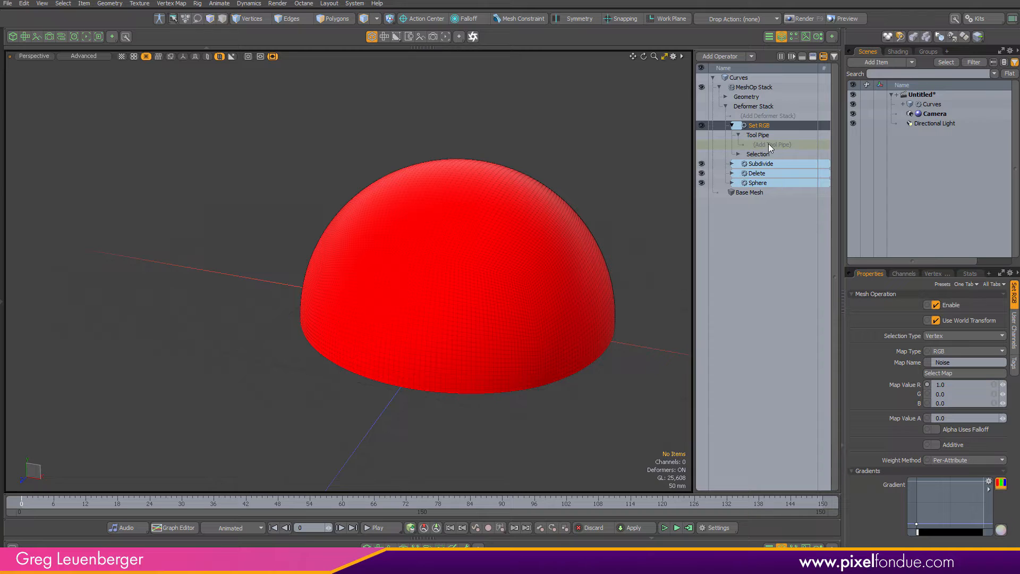
left_click(768, 144)
left_click_drag(589, 1, 46, 122)
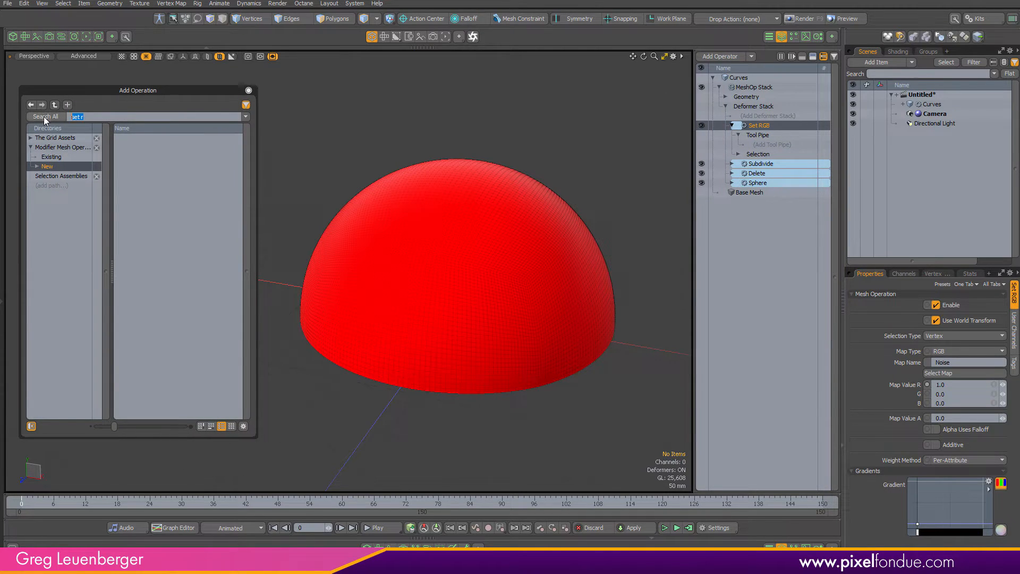
type("tex")
double_click(169, 161)
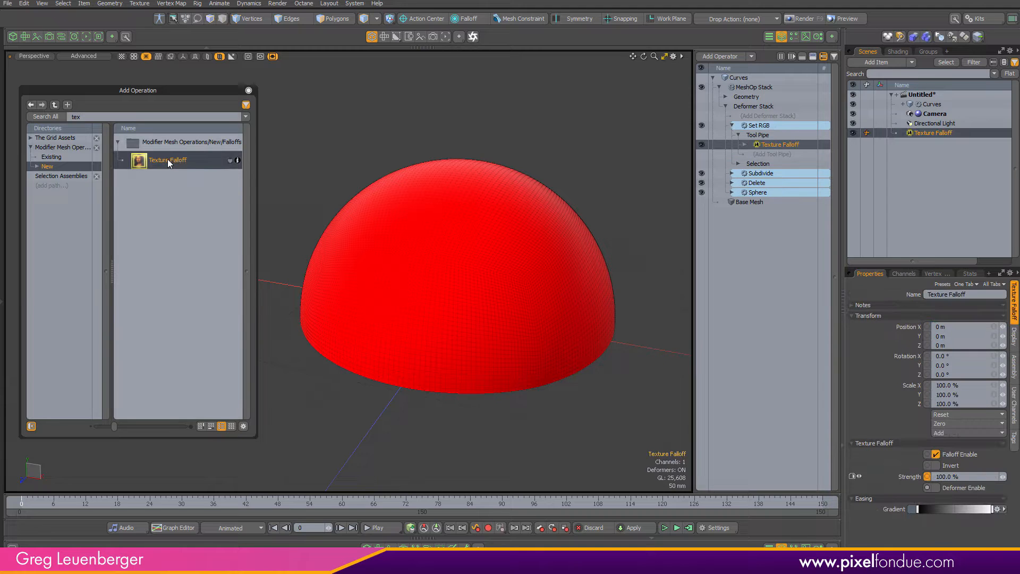
Search for "noise" and add the standard modo Noise texture to the Texture Falloff's Textures.
left_click(744, 145)
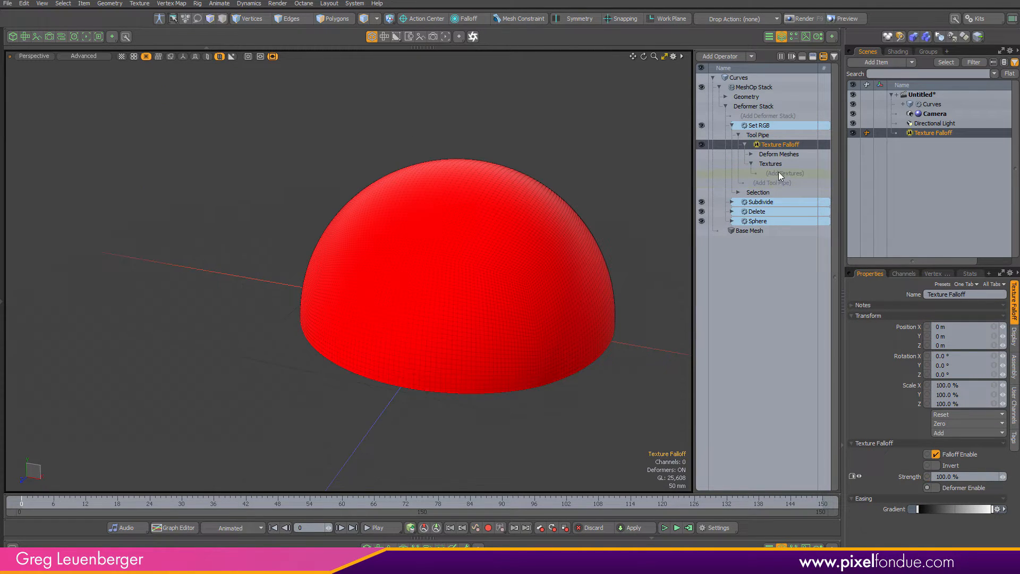
left_click(779, 174)
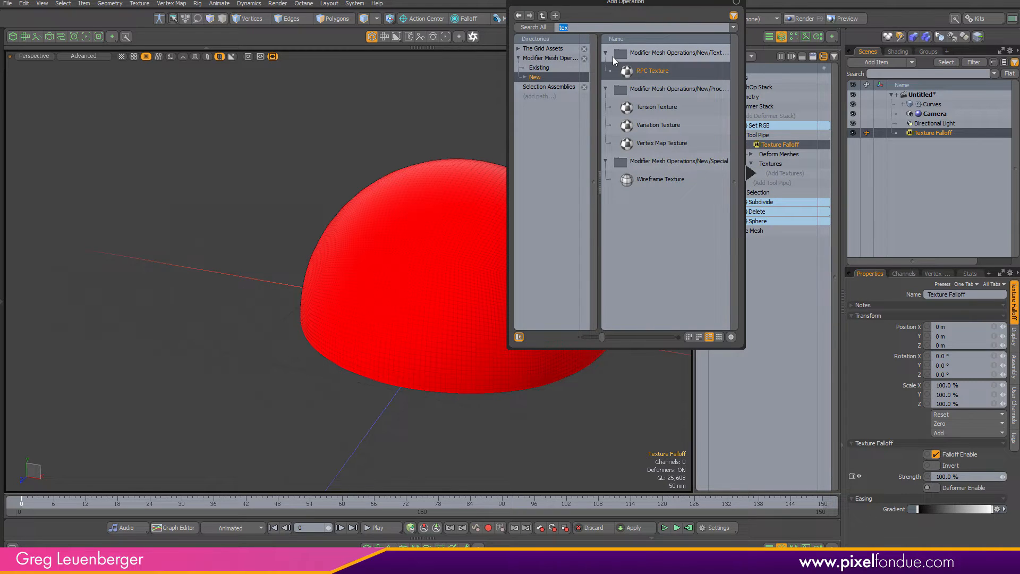
type("noise")
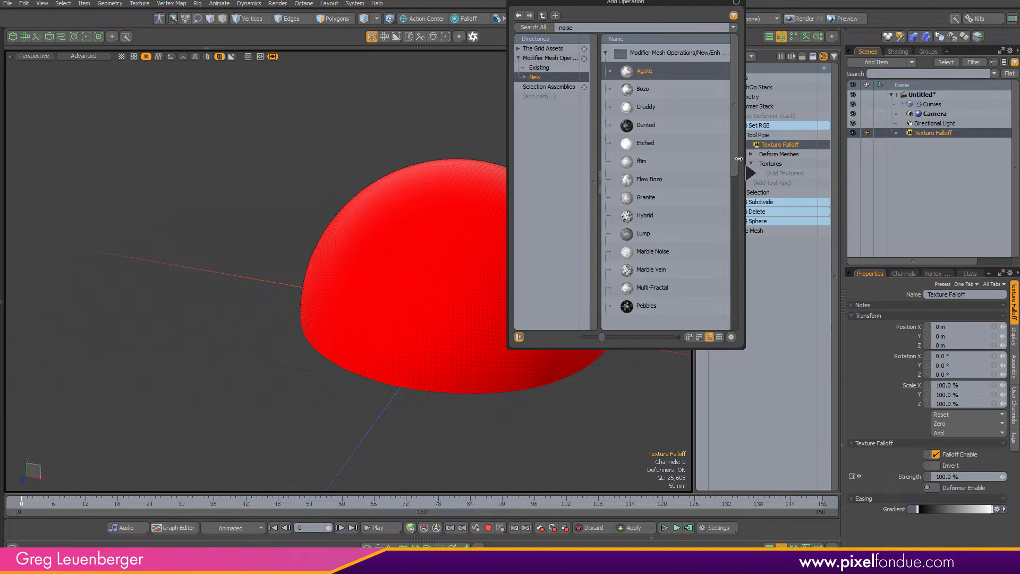
left_click_drag(735, 161, 736, 325)
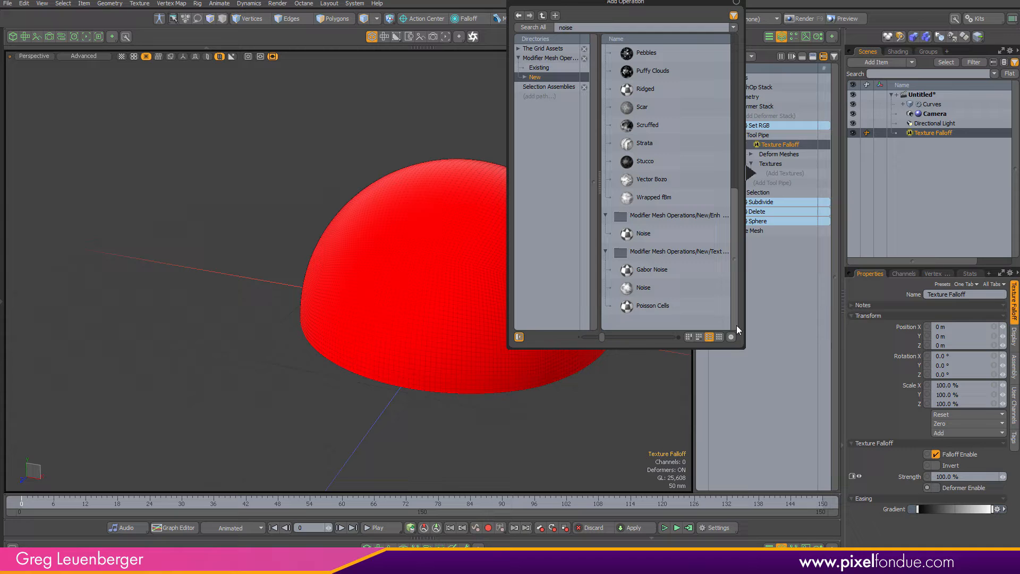
left_click(659, 290)
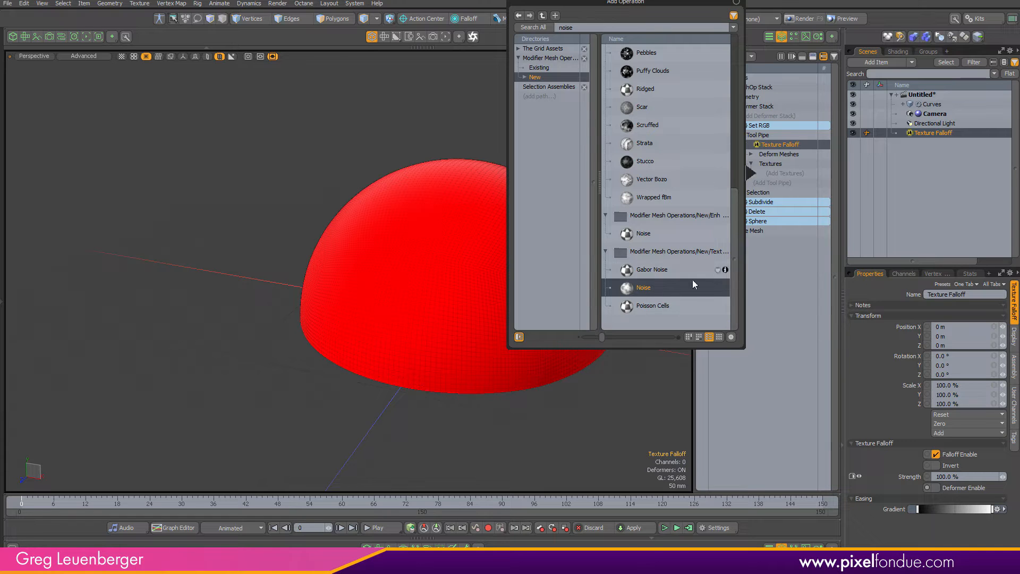
left_click_drag(734, 208, 734, 55)
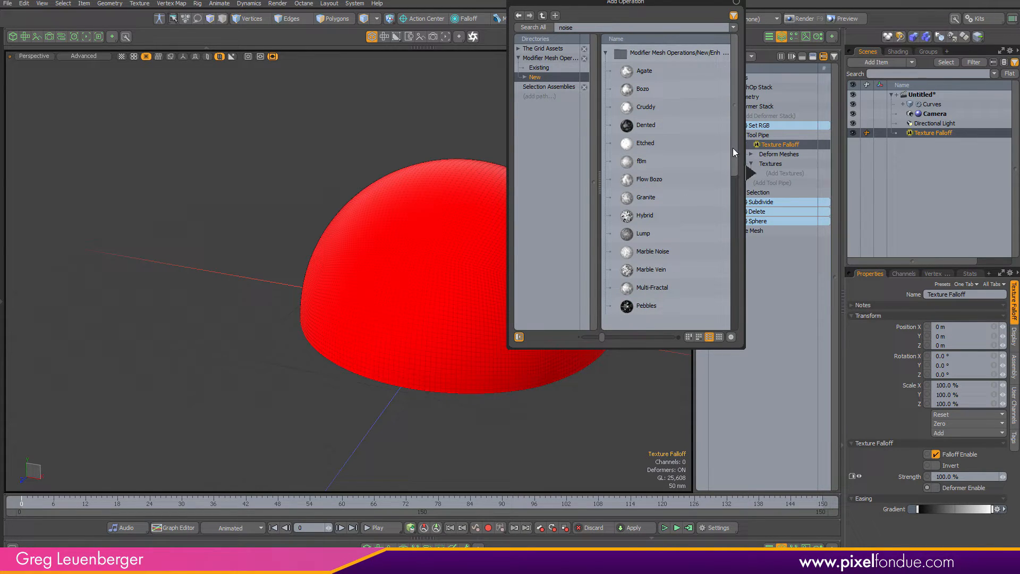
left_click_drag(733, 189, 681, 326)
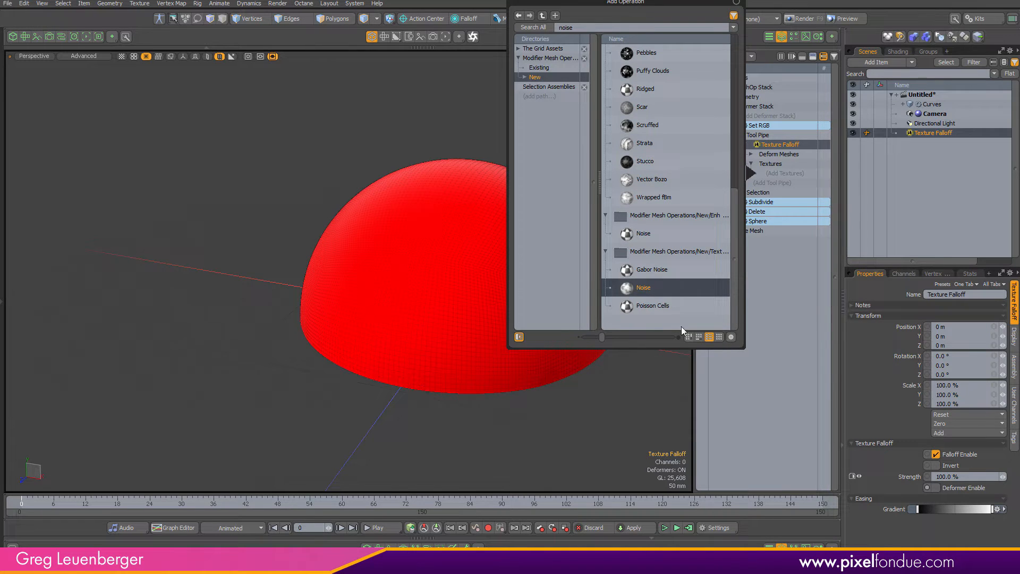
double_click(640, 290)
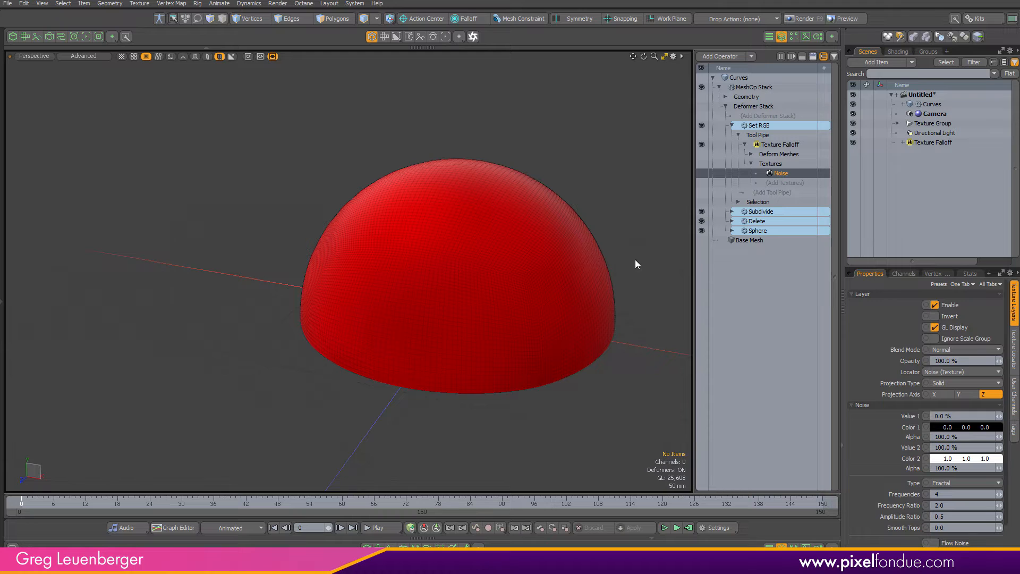
Set the Noise texture locator's size to 400 mm on all axes and inspect the pattern on the dome.
left_click(959, 483)
left_click(963, 483)
left_click(1013, 368)
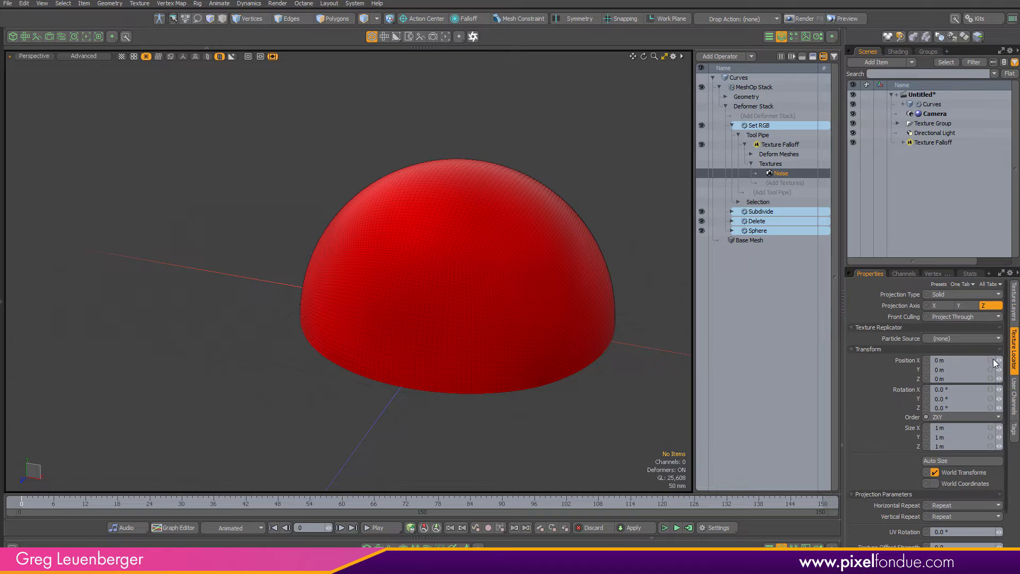
left_click(939, 428)
type("400mm")
key("Return")
left_click_drag(491, 279, 469, 428, "alt")
left_click_drag(460, 324, 403, 346, "alt+shift")
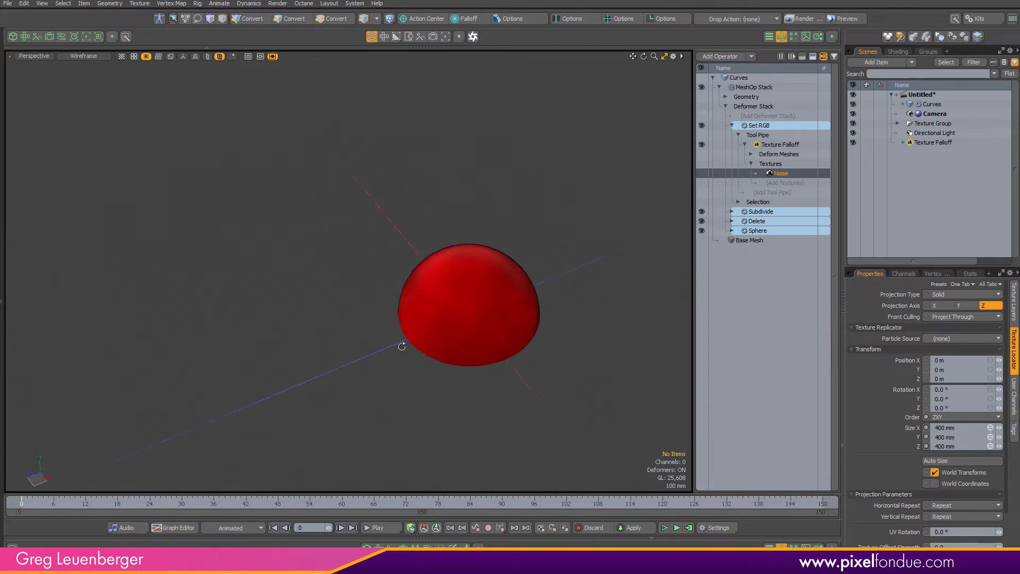
left_click_drag(479, 309, 419, 309, "alt+shift")
Set the Noise texture's type to Simple and its locator size to 500 mm on all axes.
left_click(1014, 301)
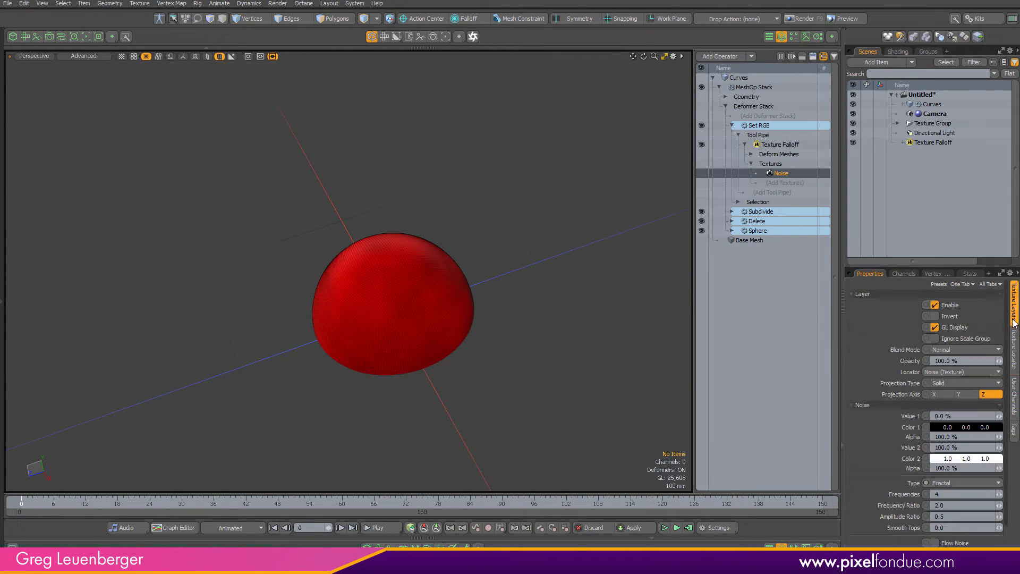
left_click(949, 482)
left_click(949, 485)
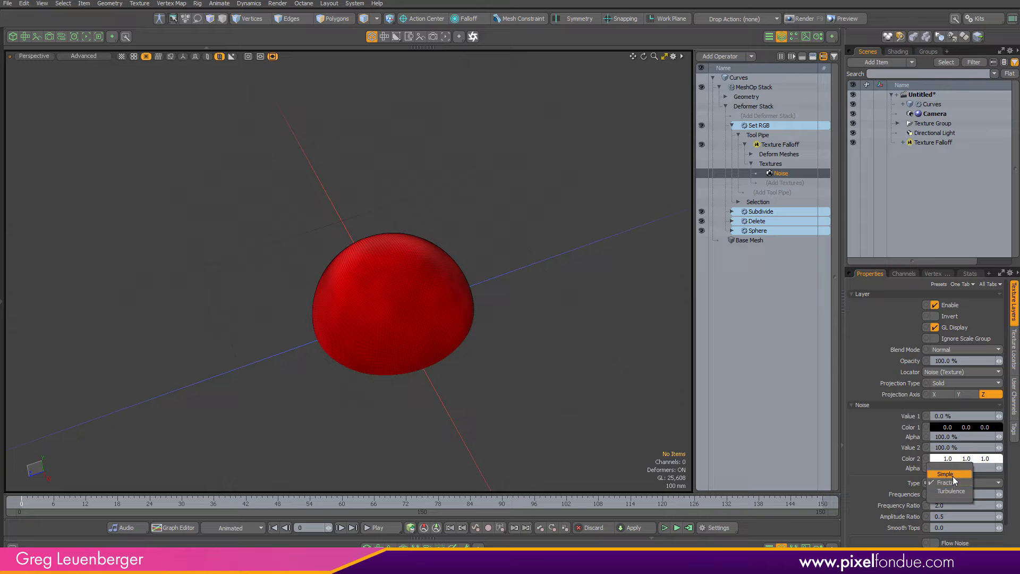
left_click(1013, 364)
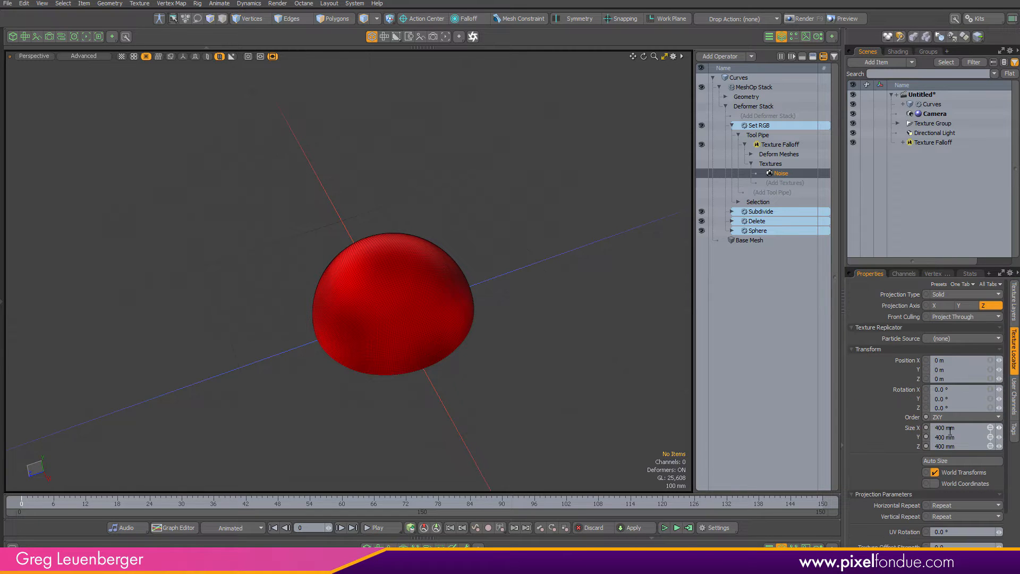
left_click_drag(955, 428, 896, 417)
type(".5")
key("Return")
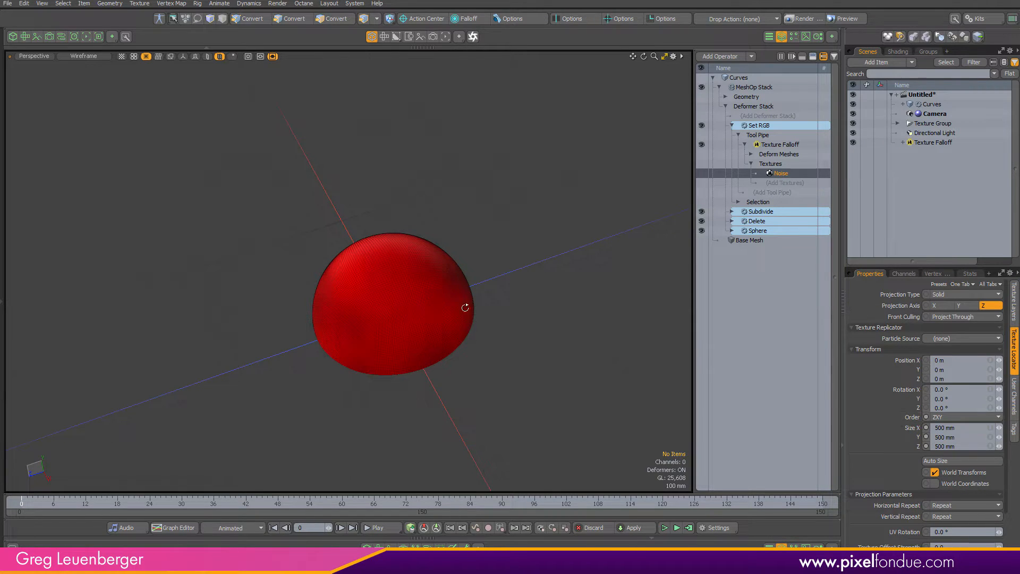
mouse_move(464, 307)
left_mouse_down("alt")
mouse_move(288, 294)
mouse_move(461, 290)
left_mouse_up("alt")
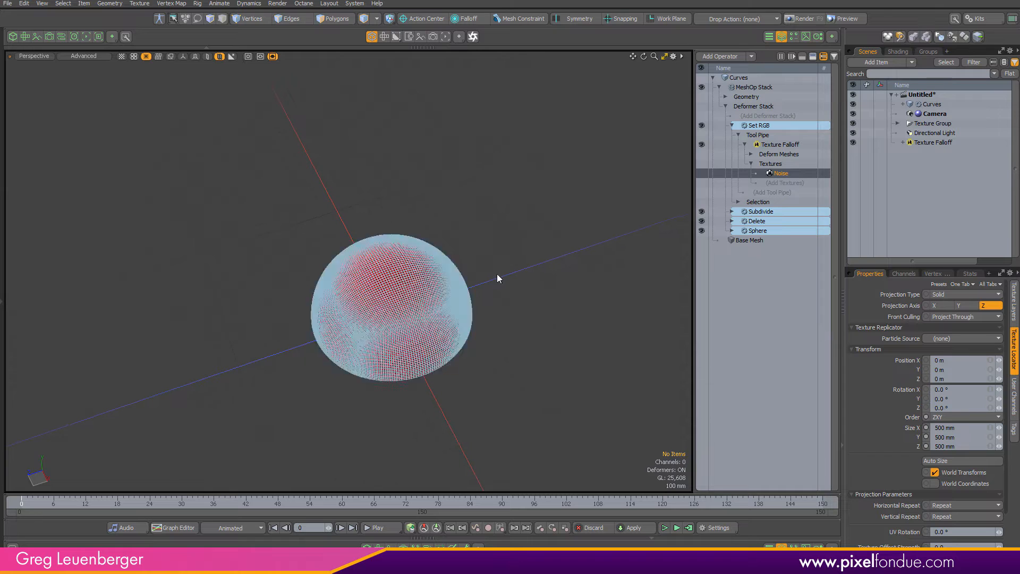
Search for "sin" and add a Sine waveform above Noise in the Texture Falloff's Textures.
left_click(787, 183)
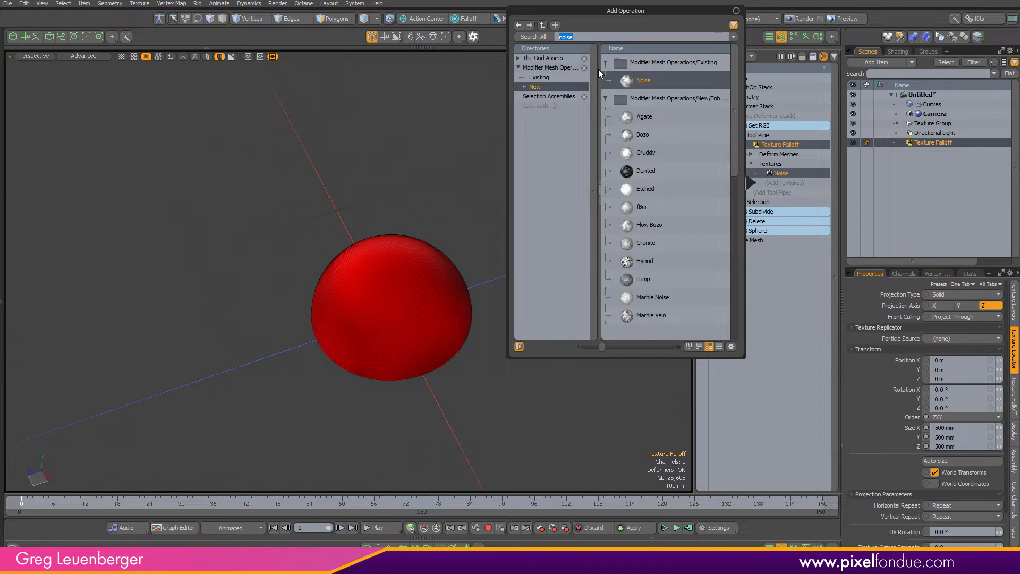
left_click(675, 114)
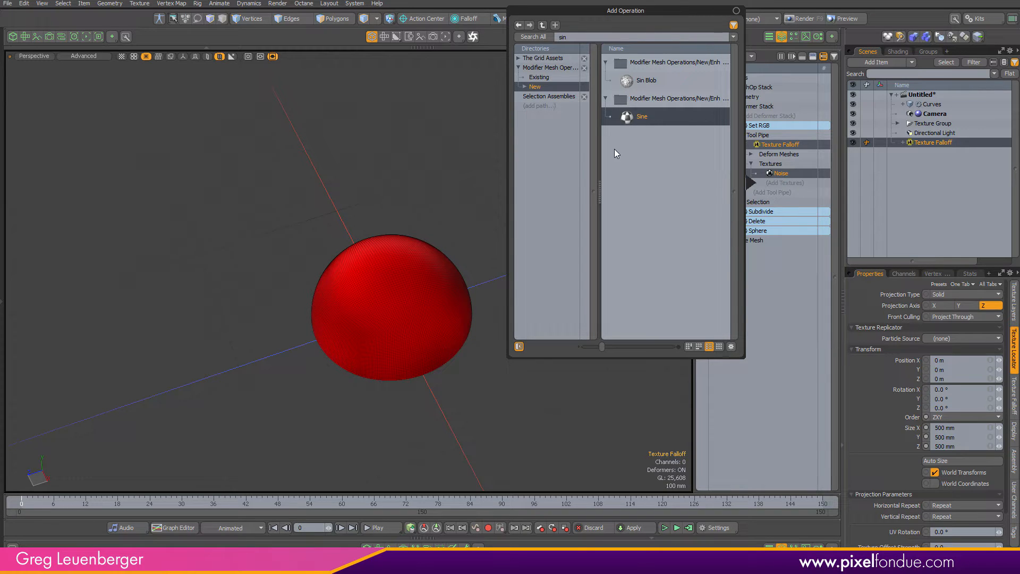
double_click(641, 116)
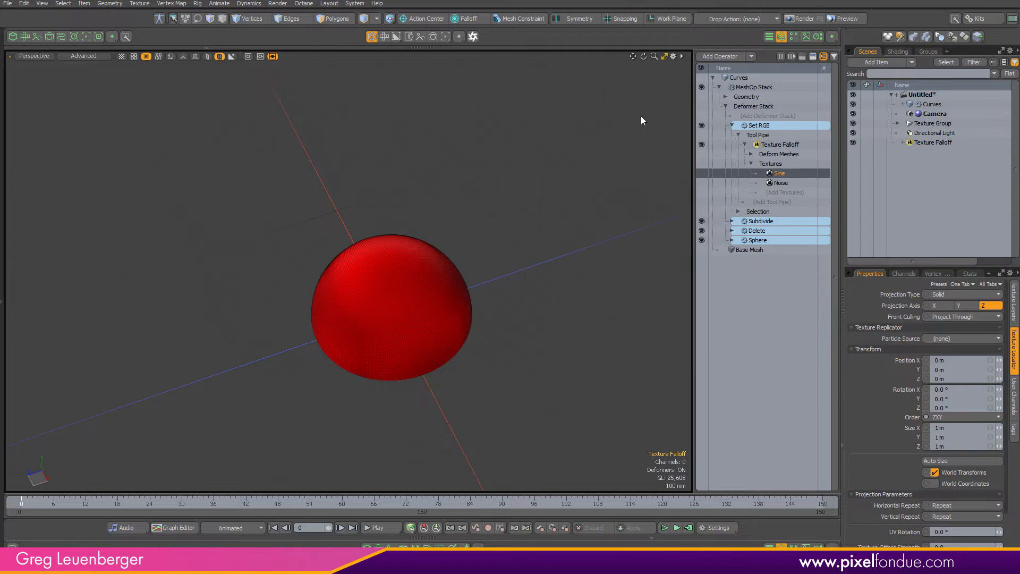
left_click_drag(467, 316, 530, 285, "alt")
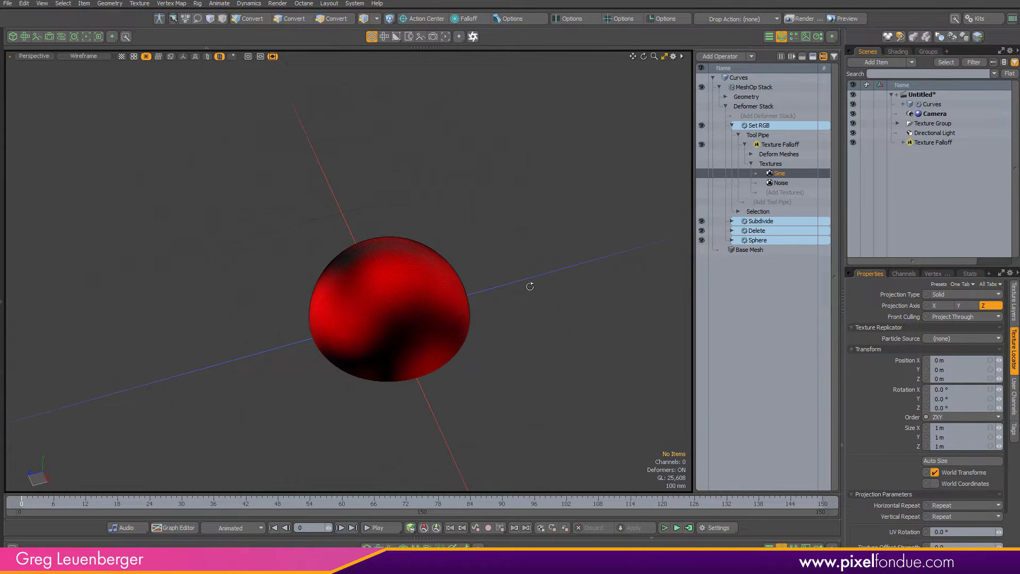
left_click(777, 183)
left_click(774, 175)
Review the Waveform layer page in the Modo online documentation and inspect the Sine pattern on the dome in Modo.
left_click_drag(450, 250, 608, 400, "alt+shift")
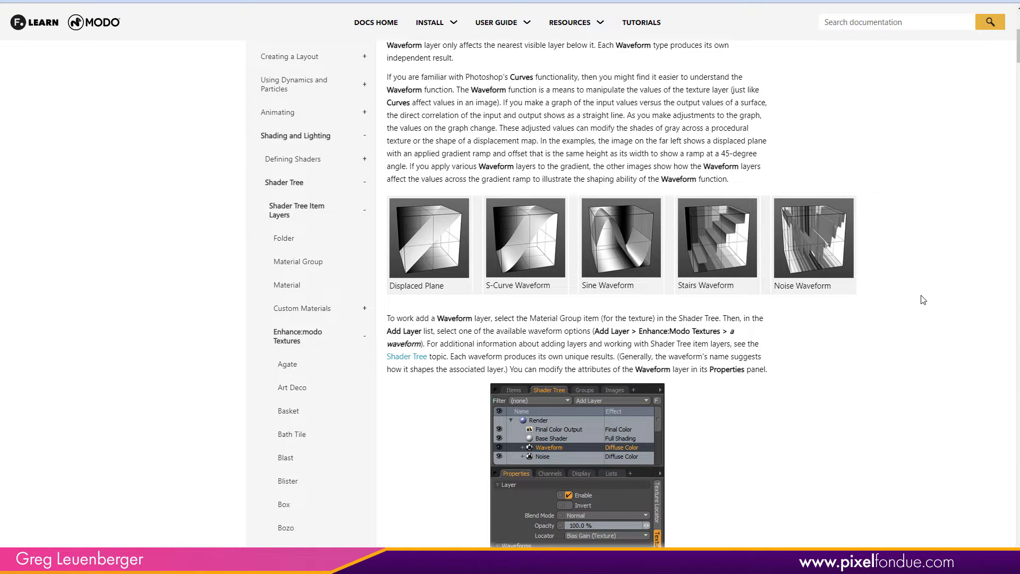
mouse_move(1018, 56)
left_mouse_down()
mouse_move(1018, 66)
mouse_move(1016, 40)
left_mouse_up()
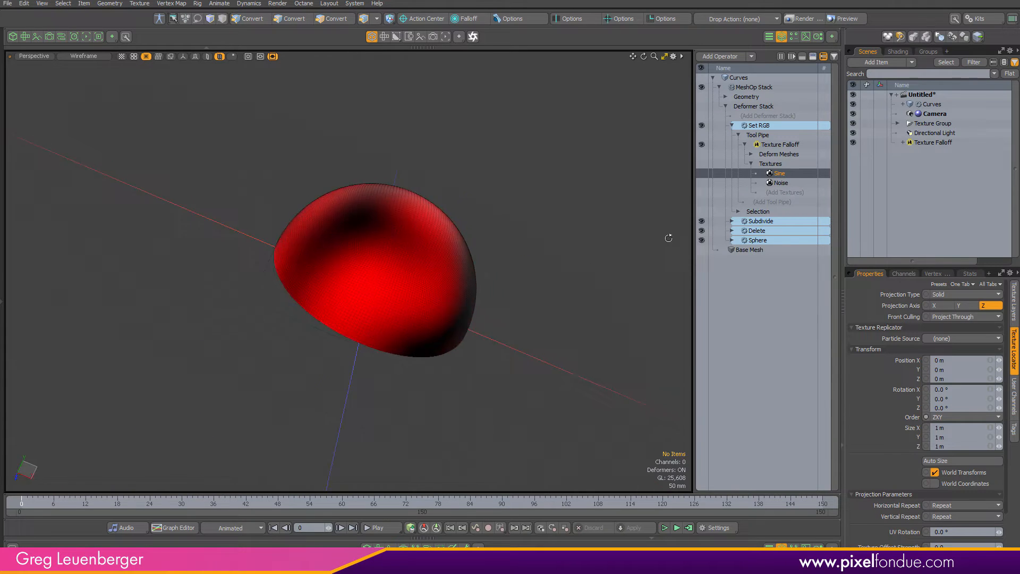
left_click_drag(669, 238, 455, 326, "alt")
left_click_drag(455, 325, 471, 323, "alt+shift")
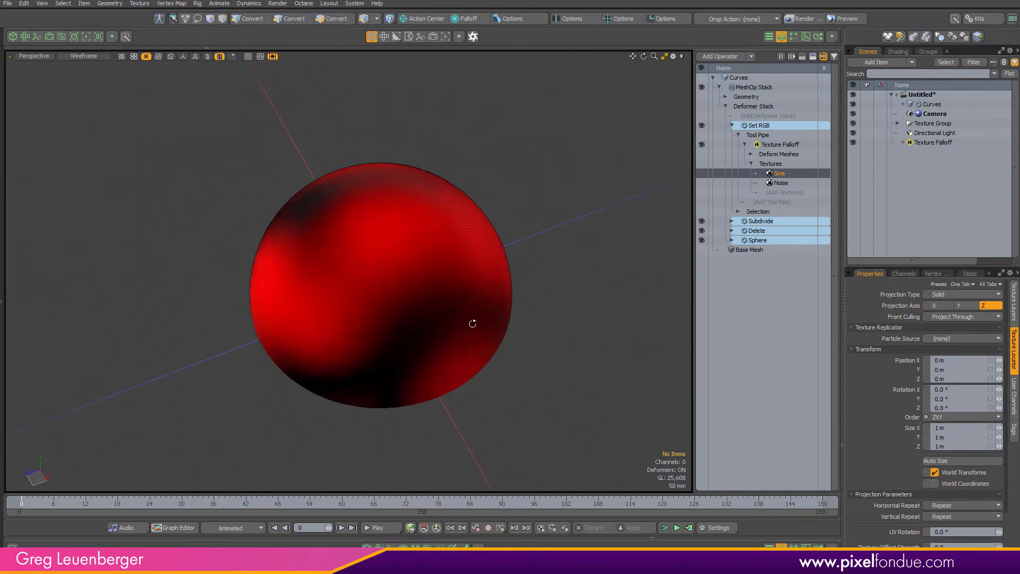
Enable Repeat on the Sine waveform and set its frequency to 10.
left_click(1013, 300)
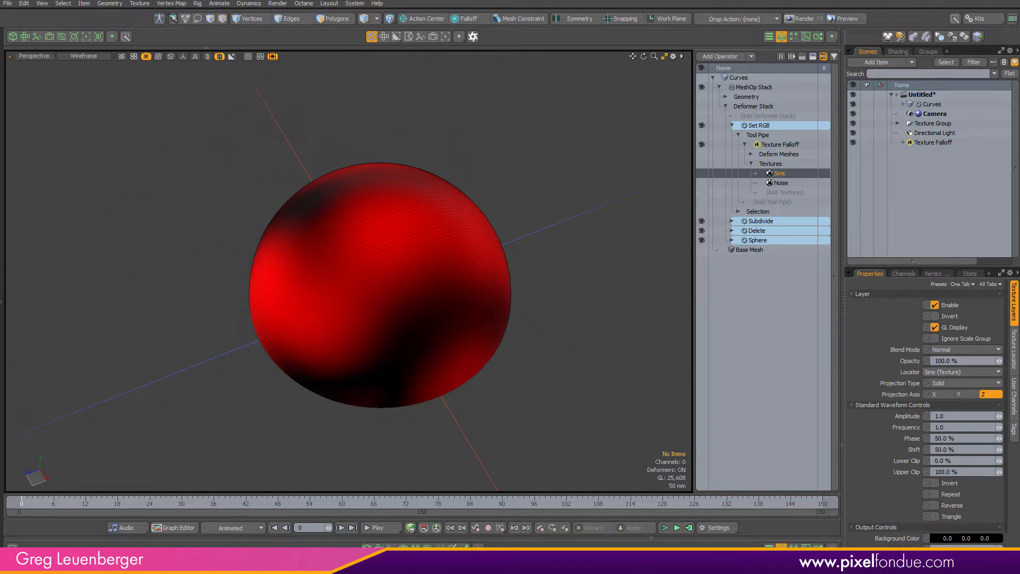
left_click(936, 494)
type("10")
key("Return")
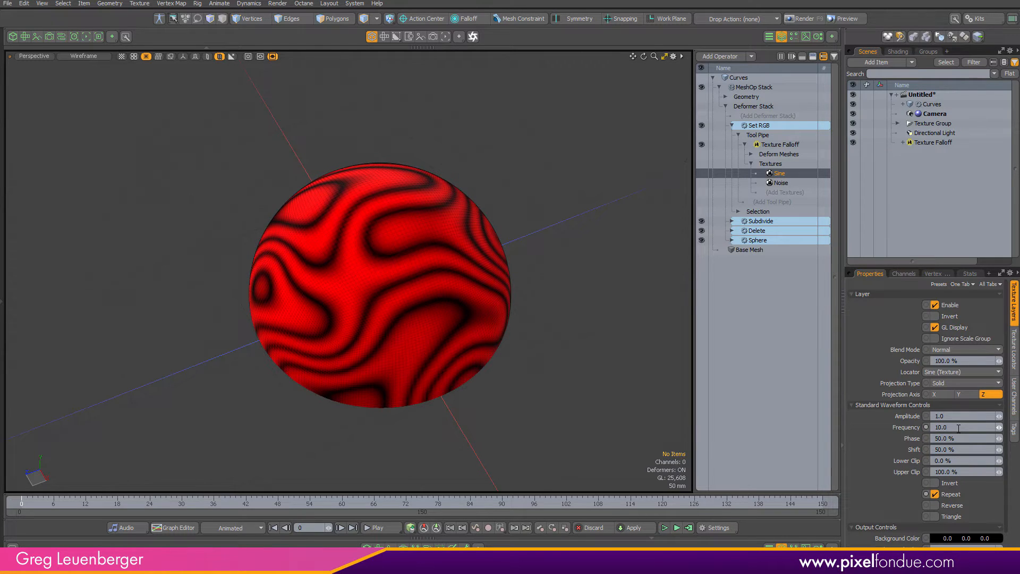
left_click_drag(383, 357, 289, 387, "alt")
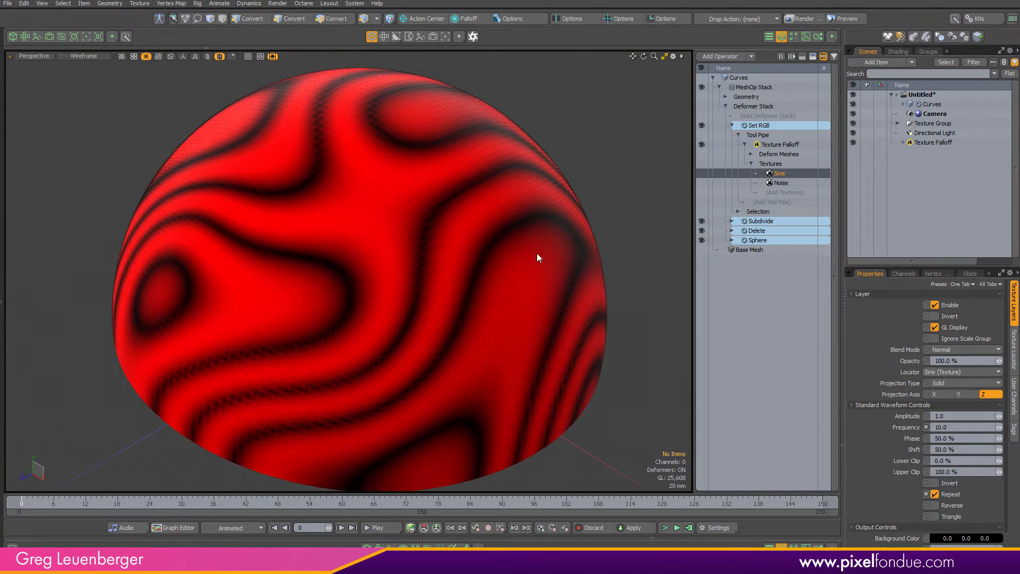
Duplicate the Subdivide operation in the Deformer Stack and inspect the smoother colour bands on the dome.
left_click(752, 222)
right_click(754, 222)
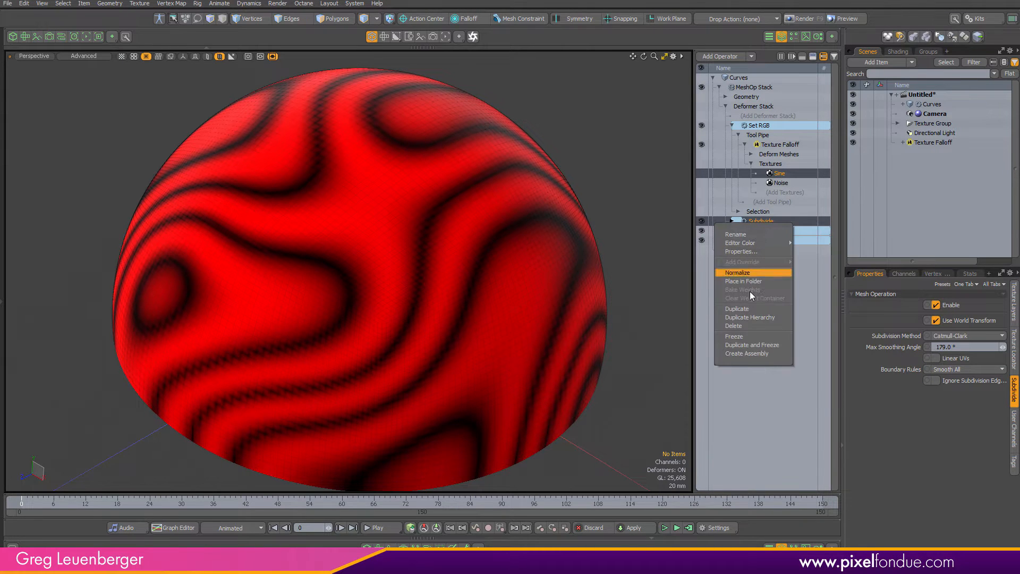
left_click(744, 309)
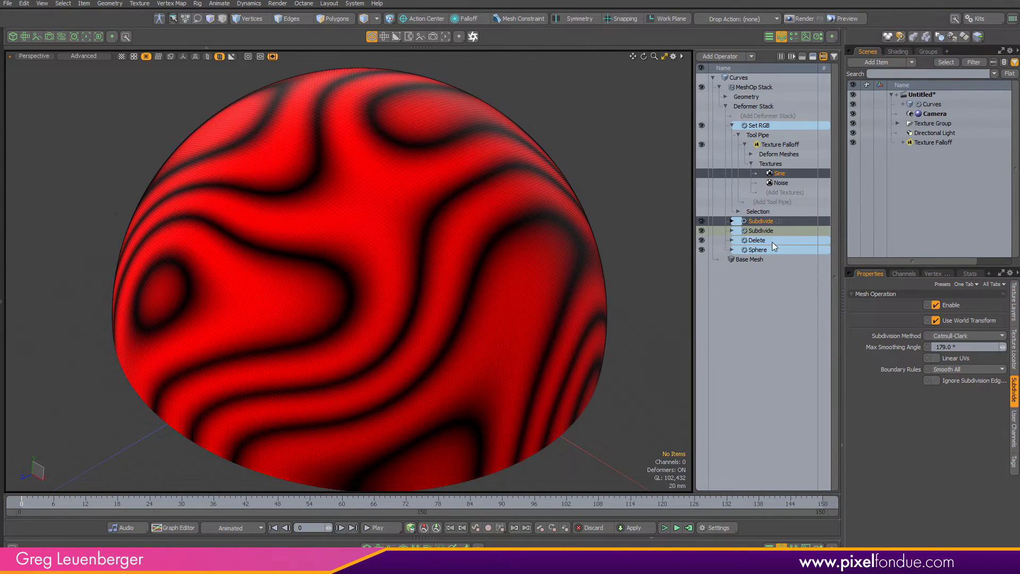
left_click_drag(648, 259, 415, 317, "alt")
left_click_drag(374, 300, 393, 281, "alt")
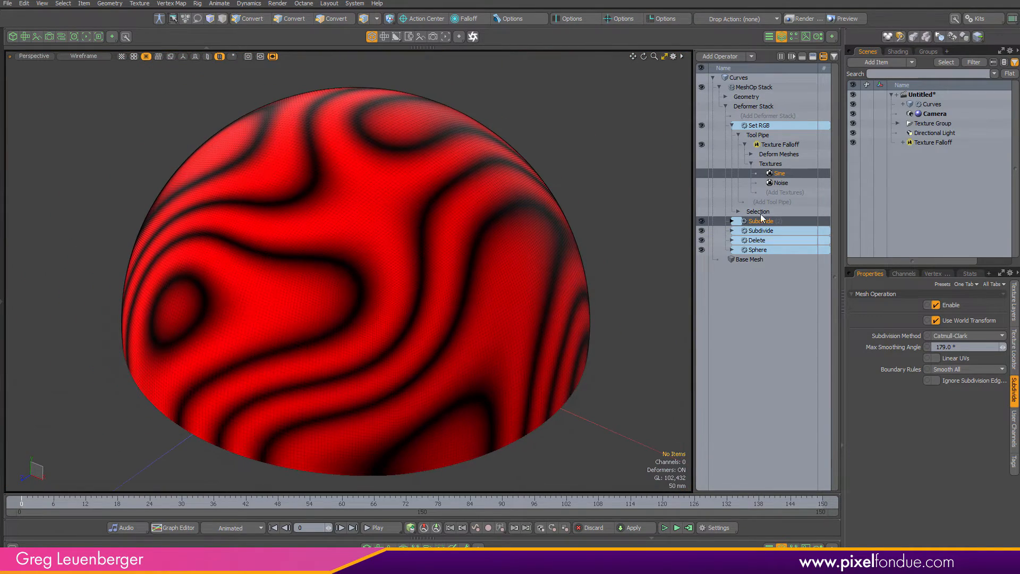
Add a Delete mesh operation above Set RGB in the Deformer Stack.
left_click(732, 125)
left_click_drag(637, 393, 620, 428, "alt")
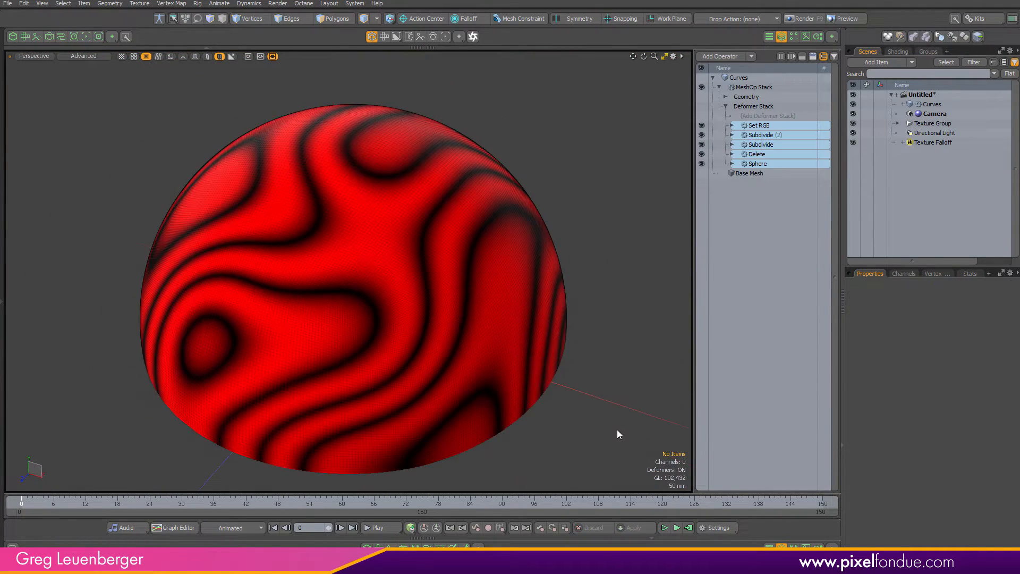
left_click(765, 113)
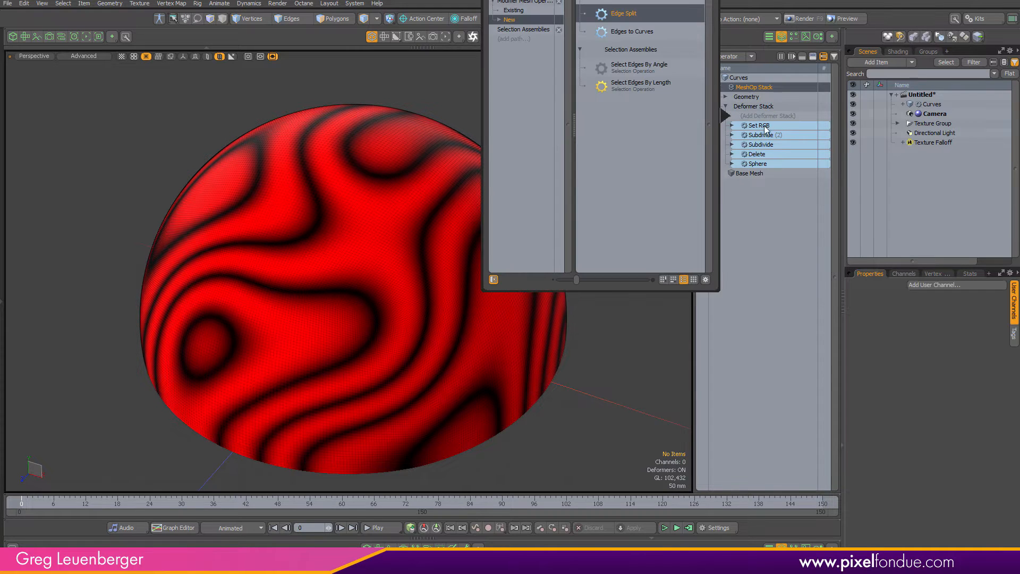
scroll(640, 138, "up", 10)
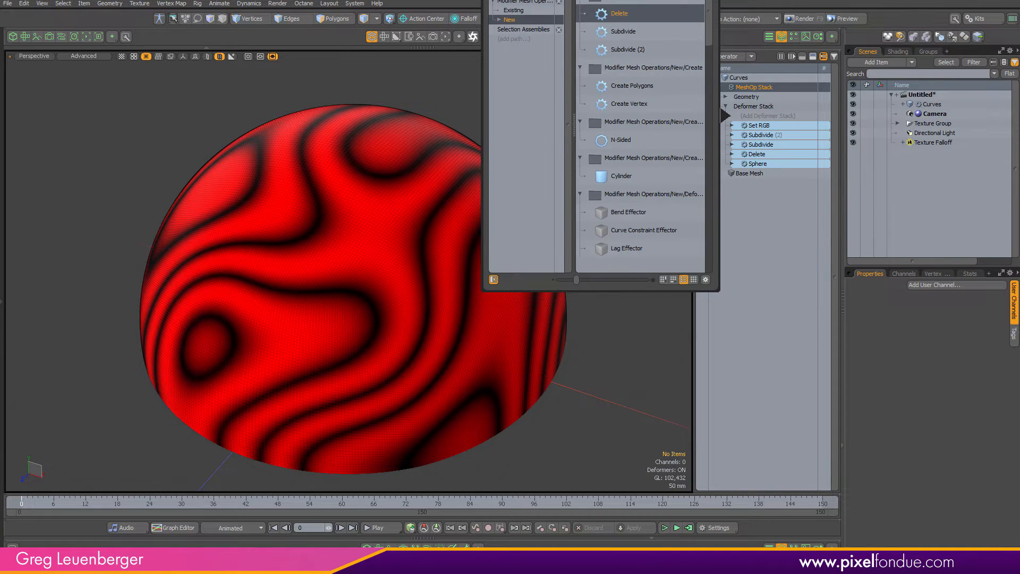
type("lete")
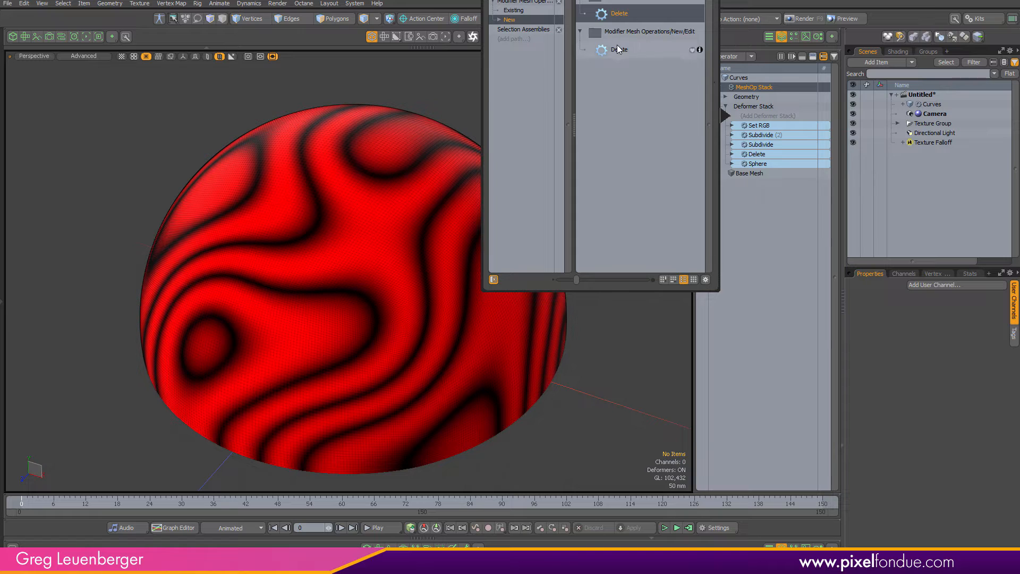
key("Return")
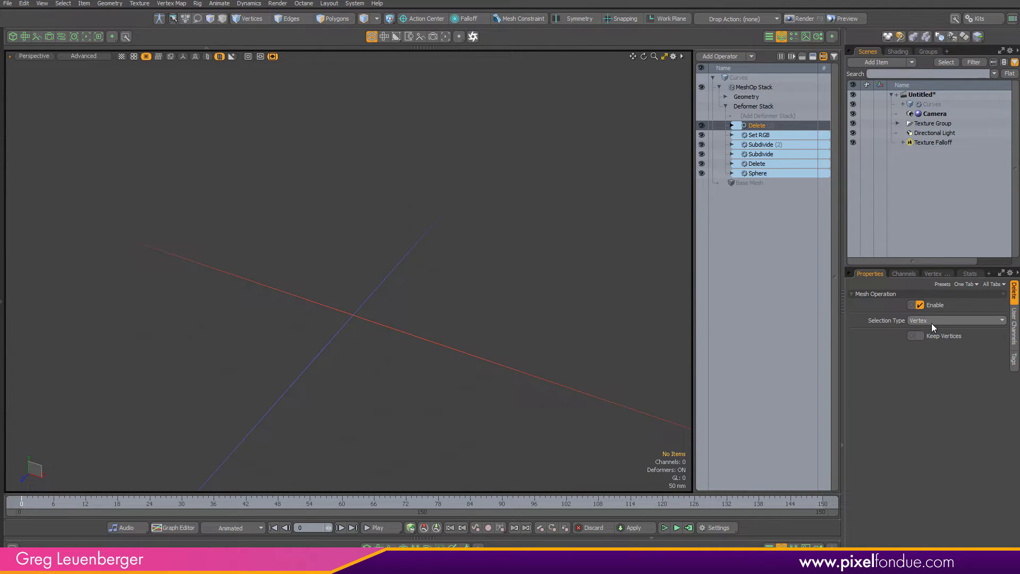
Add a Select Vertex Map Value selection to the new Delete operation above Set RGB.
left_click(732, 126)
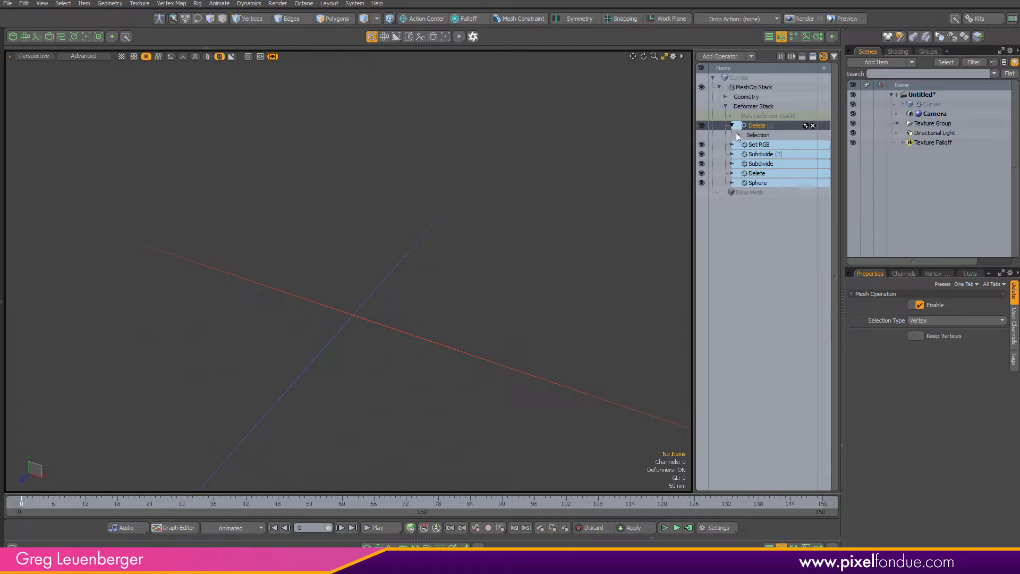
left_click(738, 135)
left_click(776, 144)
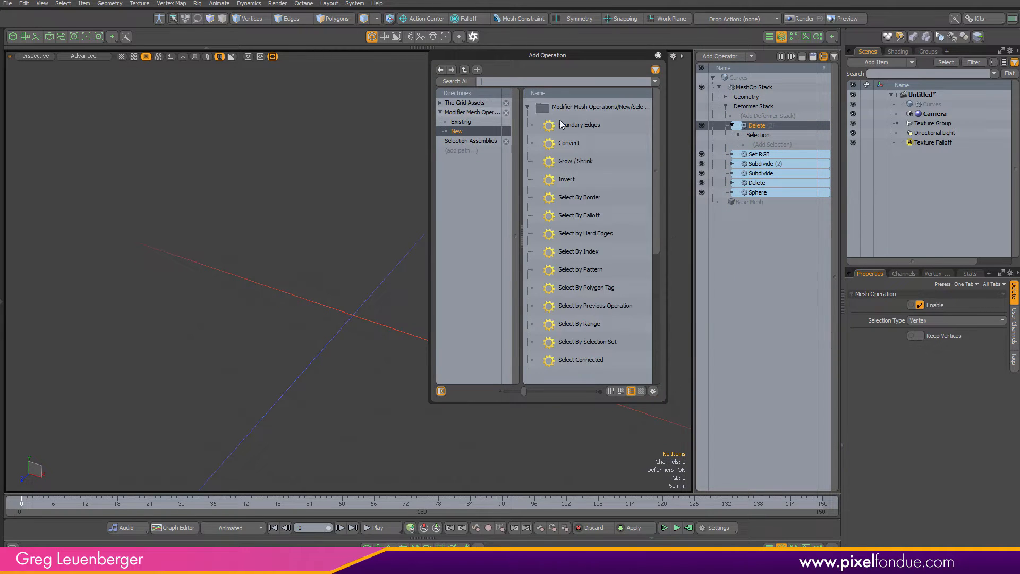
left_click_drag(654, 252, 654, 338)
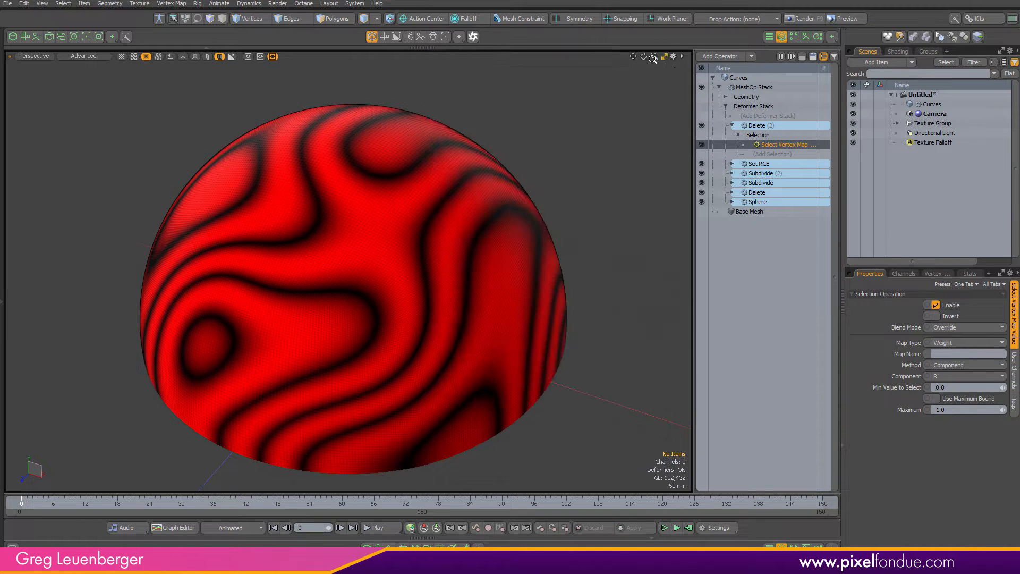
Set the vertex map selection to map type RGB with map name Noise and a minimum value of 0.5.
left_click(948, 344)
left_click(943, 360)
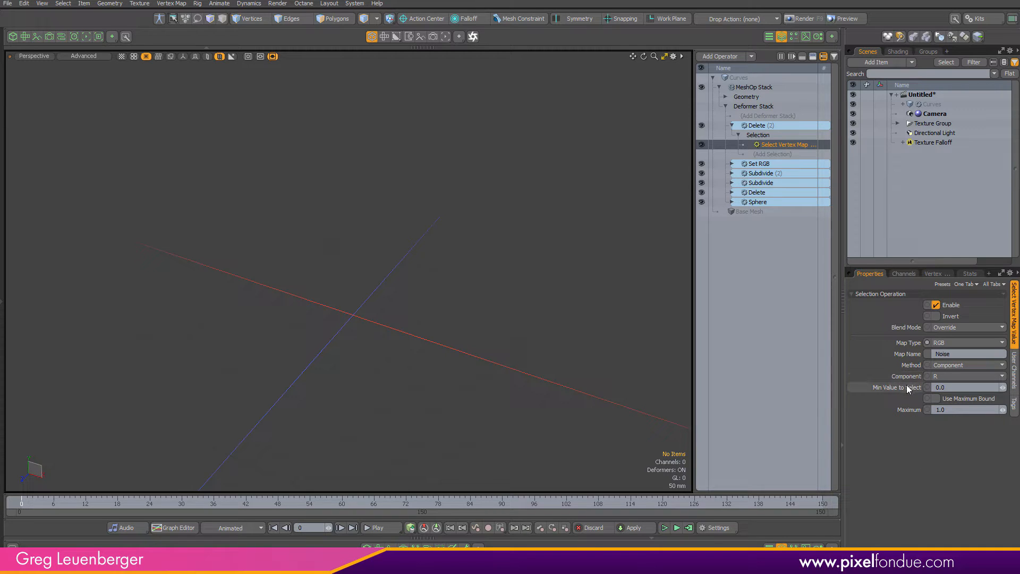
left_click(943, 388)
type(".5")
key("Return")
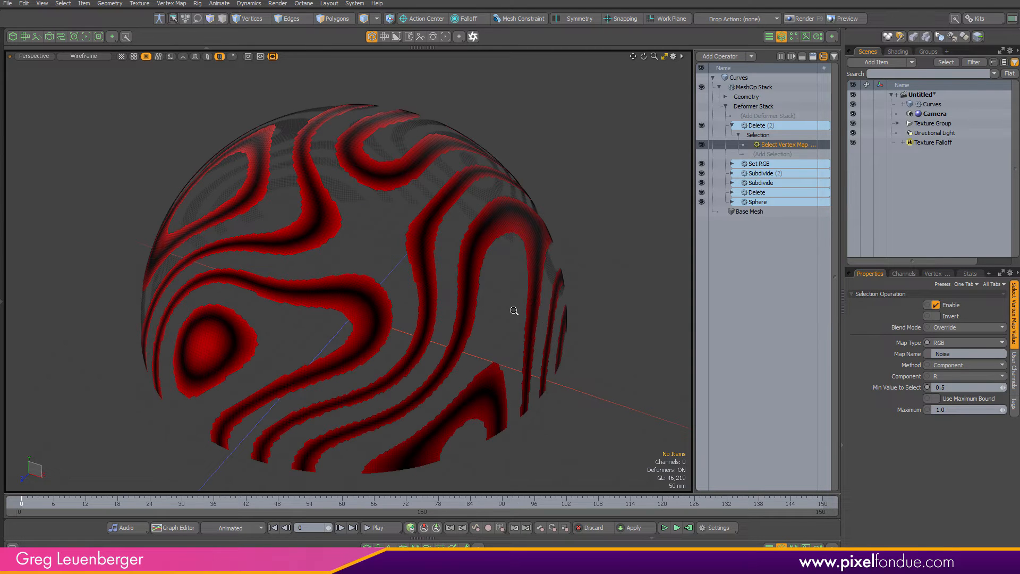
scroll(423, 311, "up", 4)
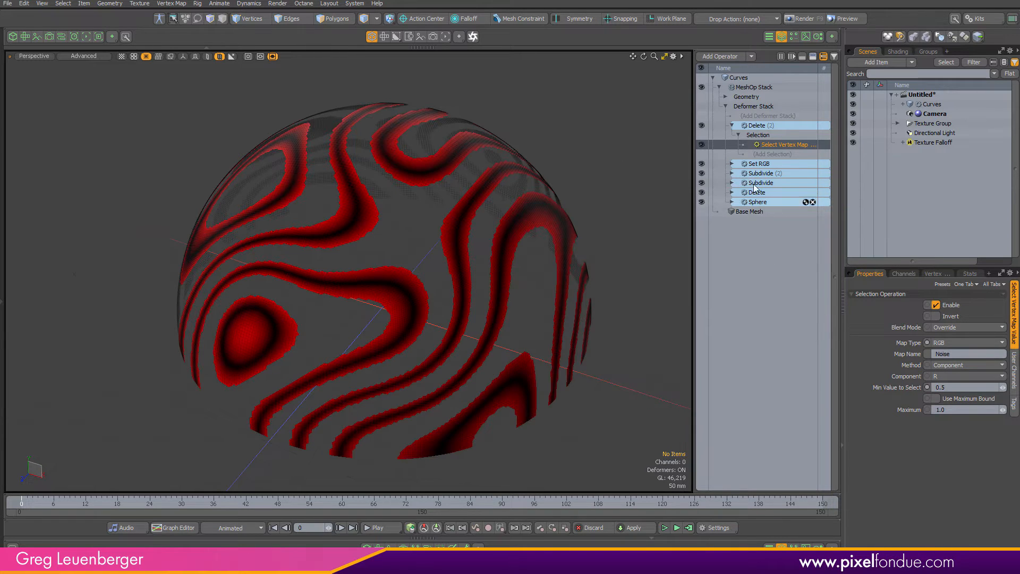
Add an Invert above the vertex map selection in the upper Delete operation and compare the two selections' properties.
left_click(766, 155)
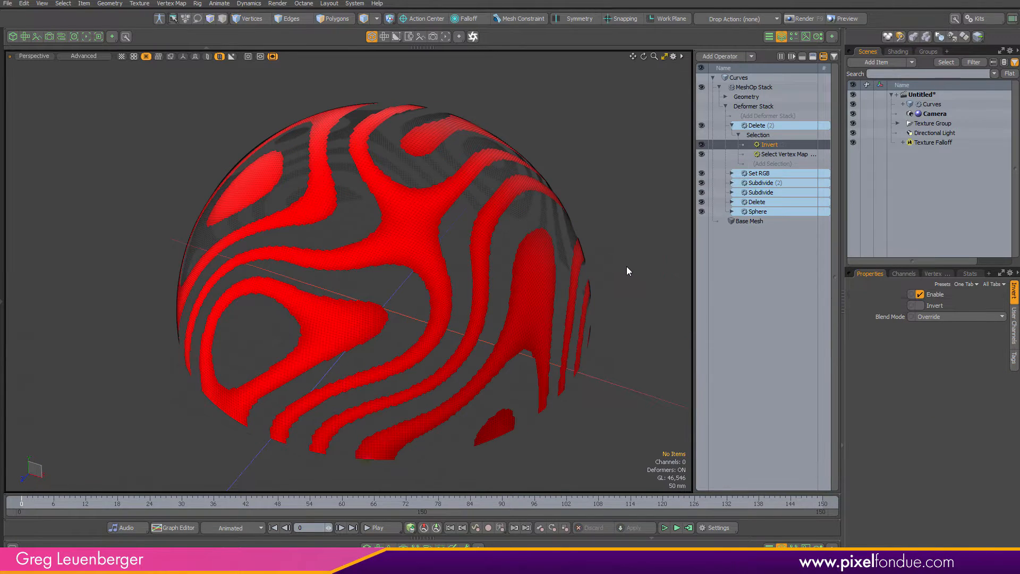
left_click(768, 154)
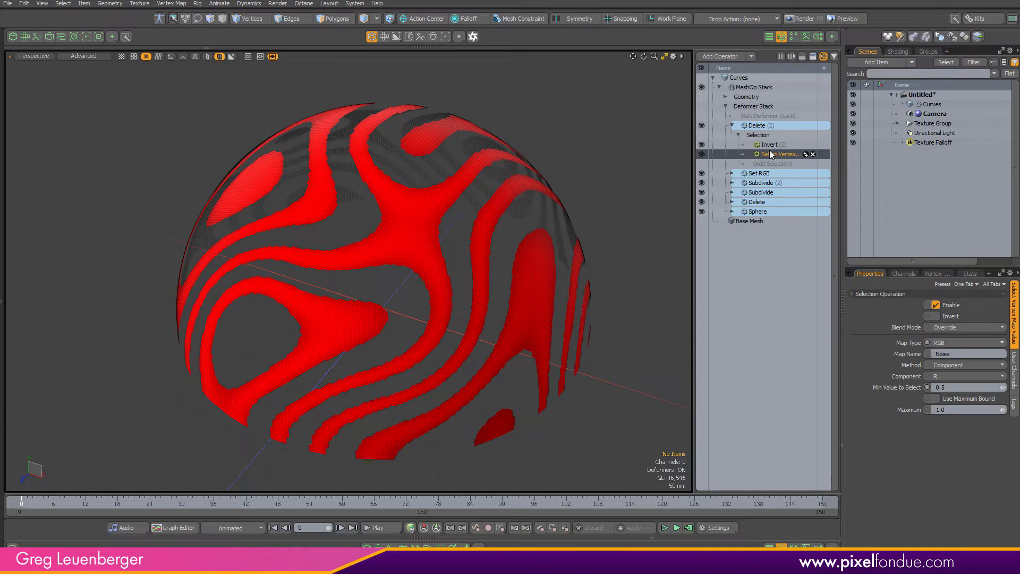
left_click(769, 145)
left_click(771, 155)
left_click(770, 145)
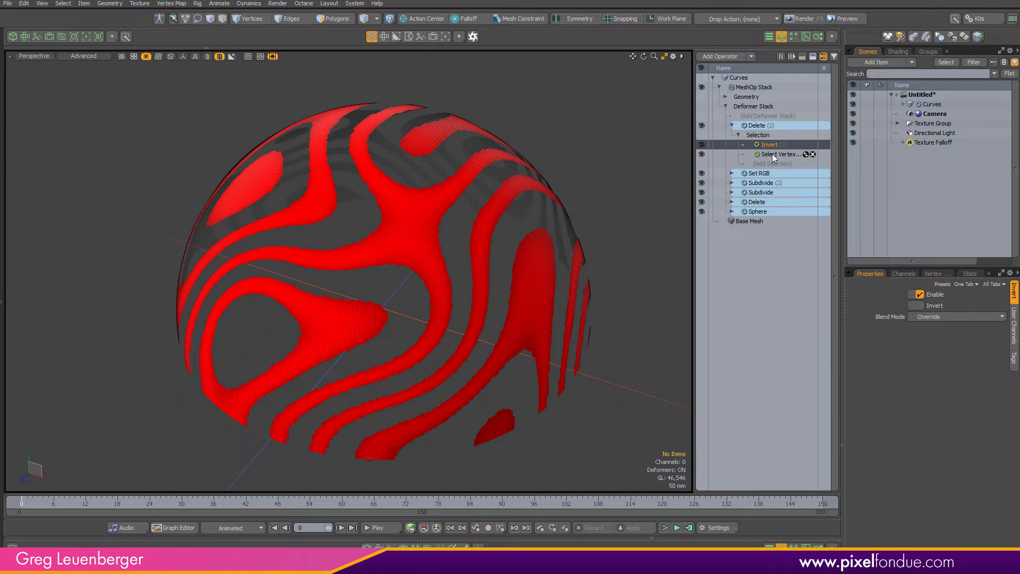
left_click(773, 155)
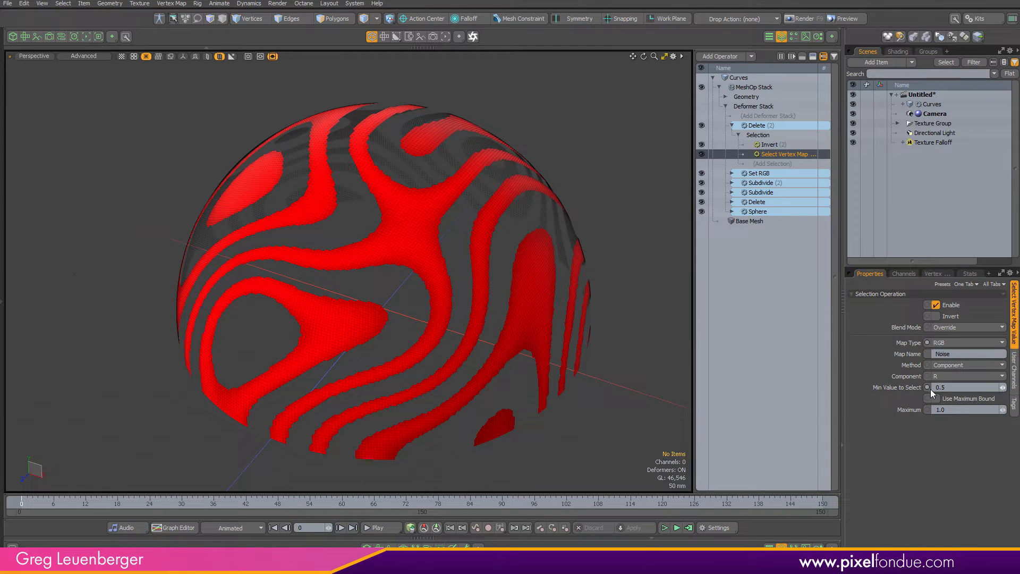
Try a minimum value of 0.1 for the vertex map selection.
left_click(948, 389)
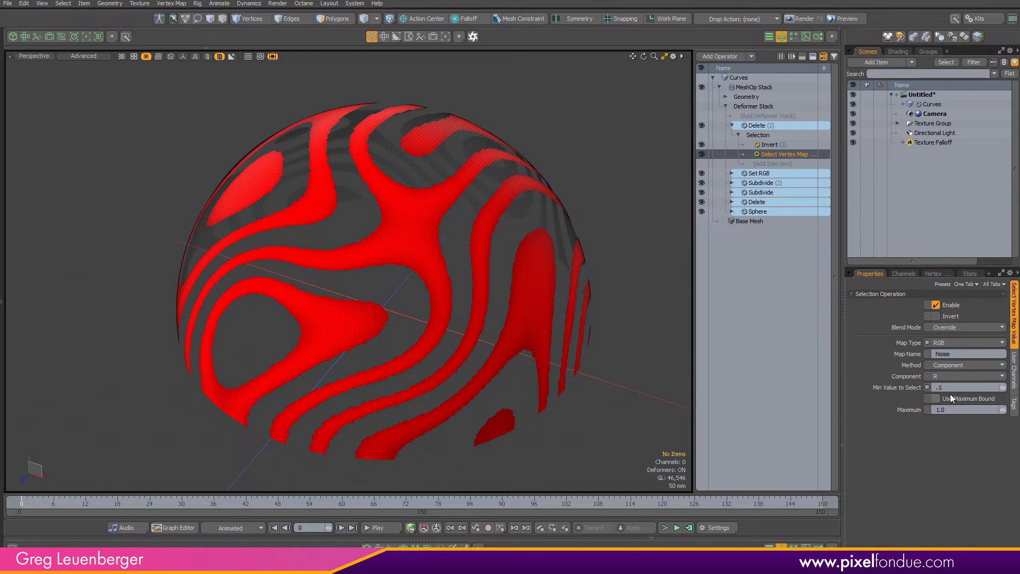
type(".1")
key("Return")
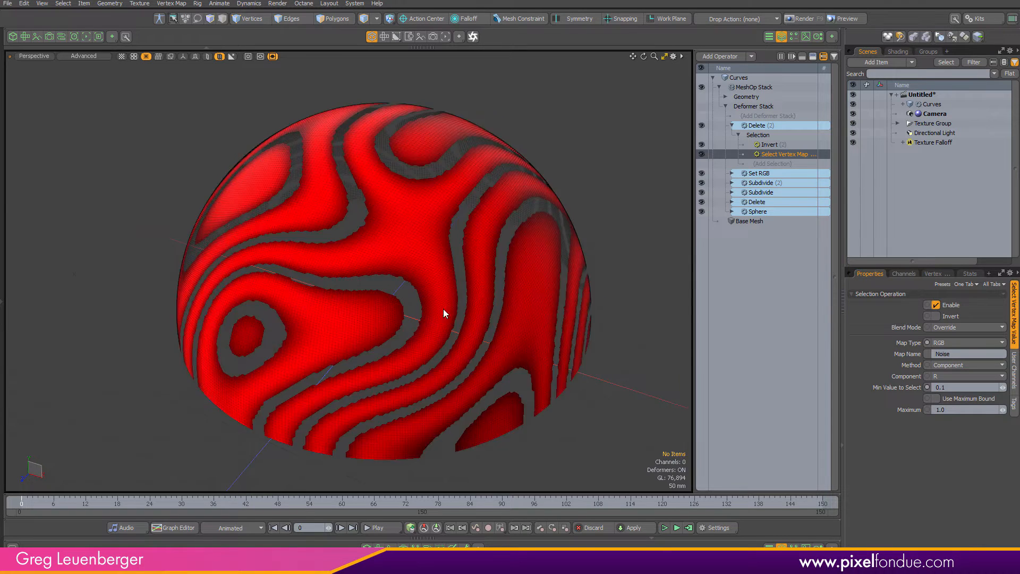
Set the vertex map selection's minimum value to 0.4.
left_click(957, 389)
key("Return")
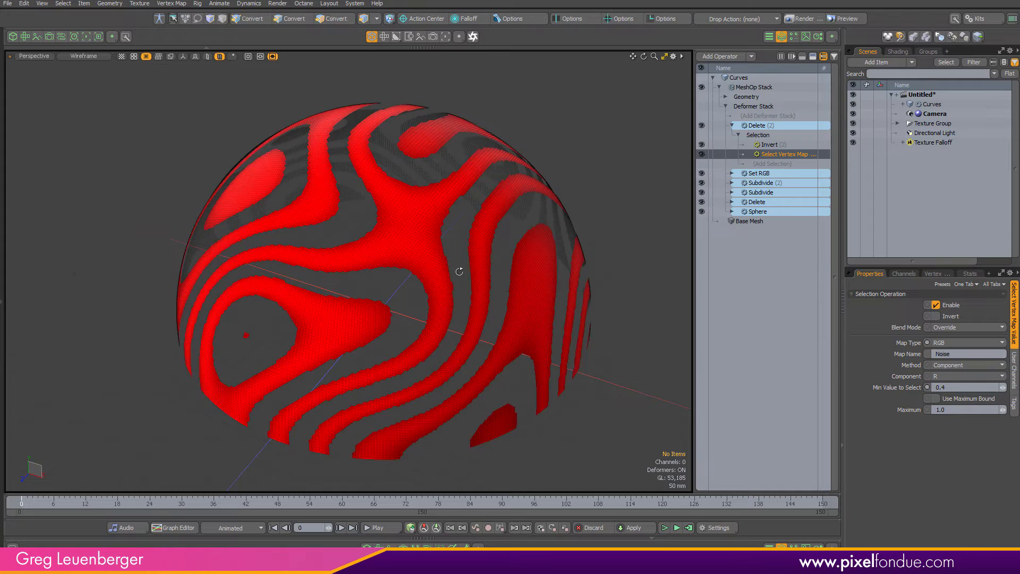
left_click_drag(457, 269, 667, 216, "alt")
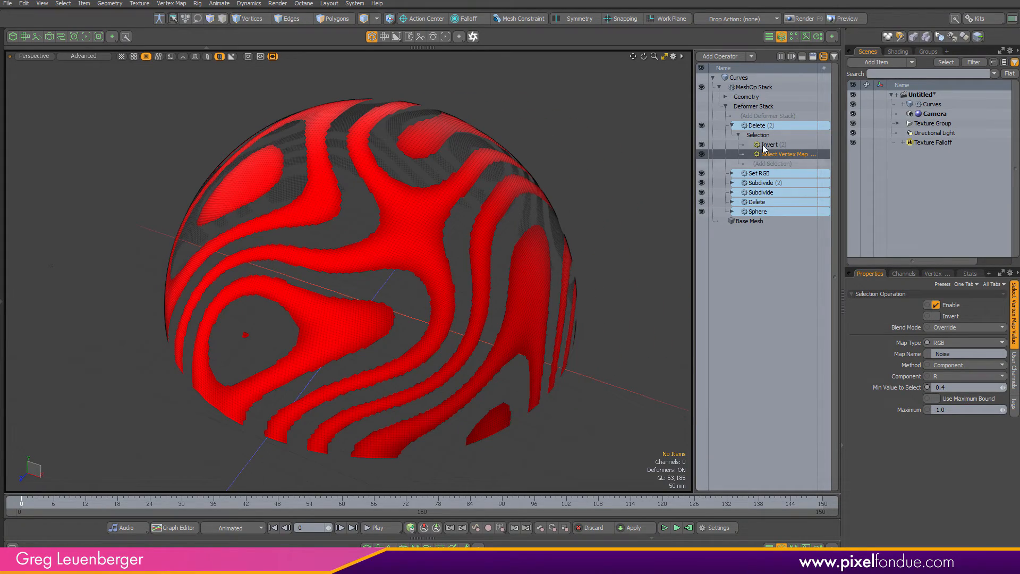
Inspect one connected polygon band on the dome by selecting it in Polygons mode, and clear the selection.
key("3")
double_click(420, 227)
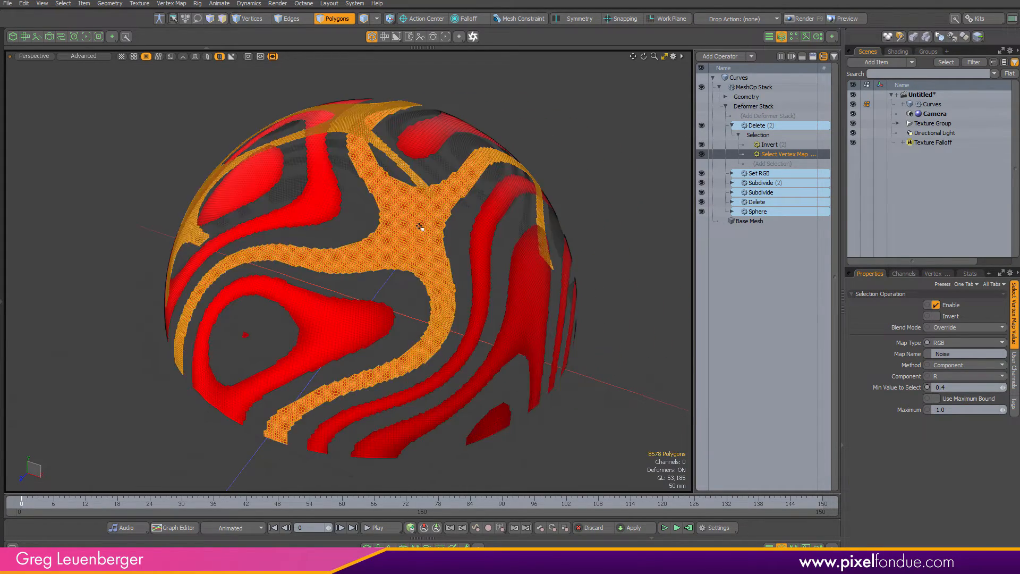
left_click_drag(430, 227, 531, 192, "alt")
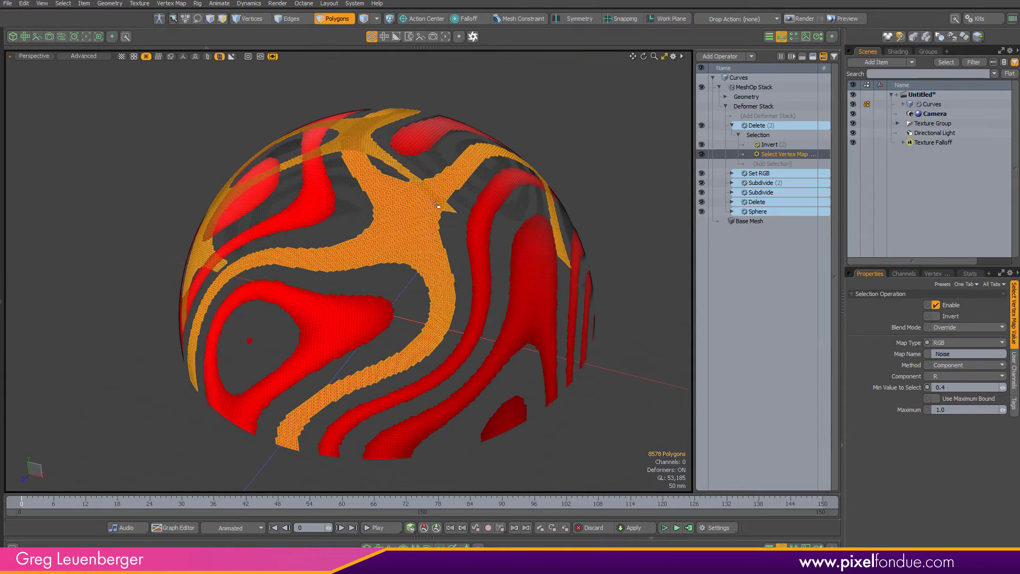
left_click(627, 159)
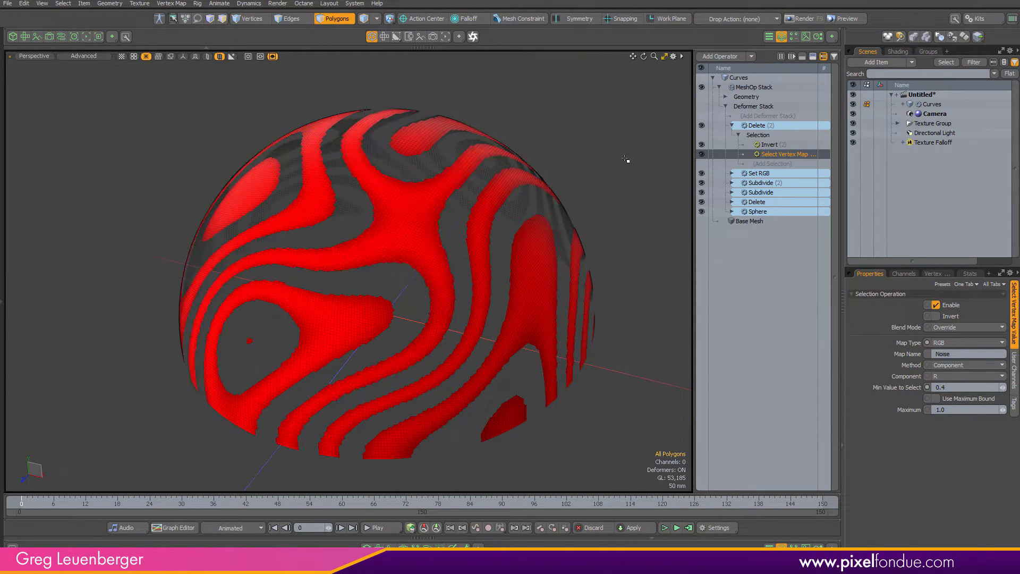
Add an Edges to Curves operation above the upper Delete in the Deformer Stack.
left_click(731, 125)
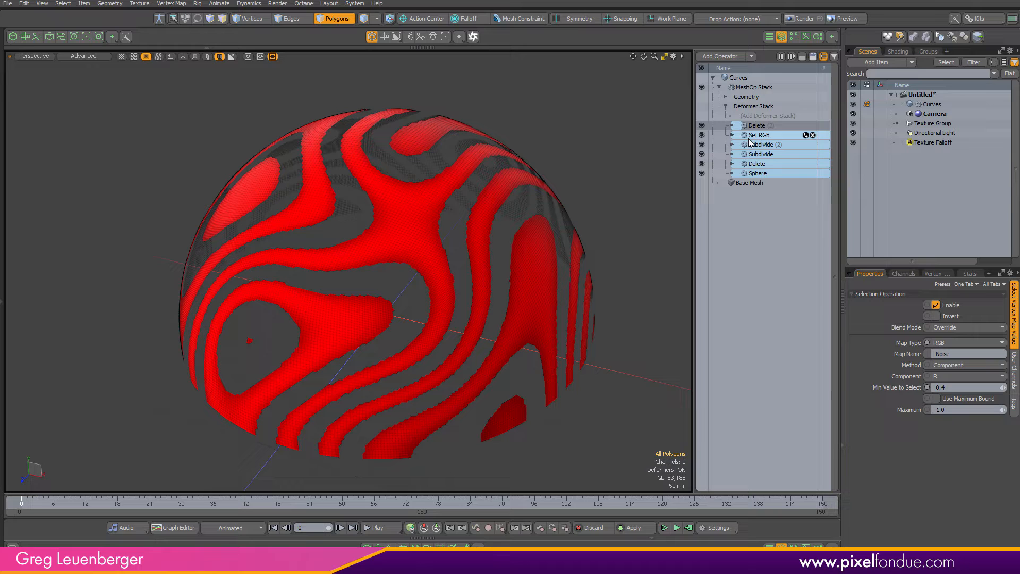
left_click(772, 118)
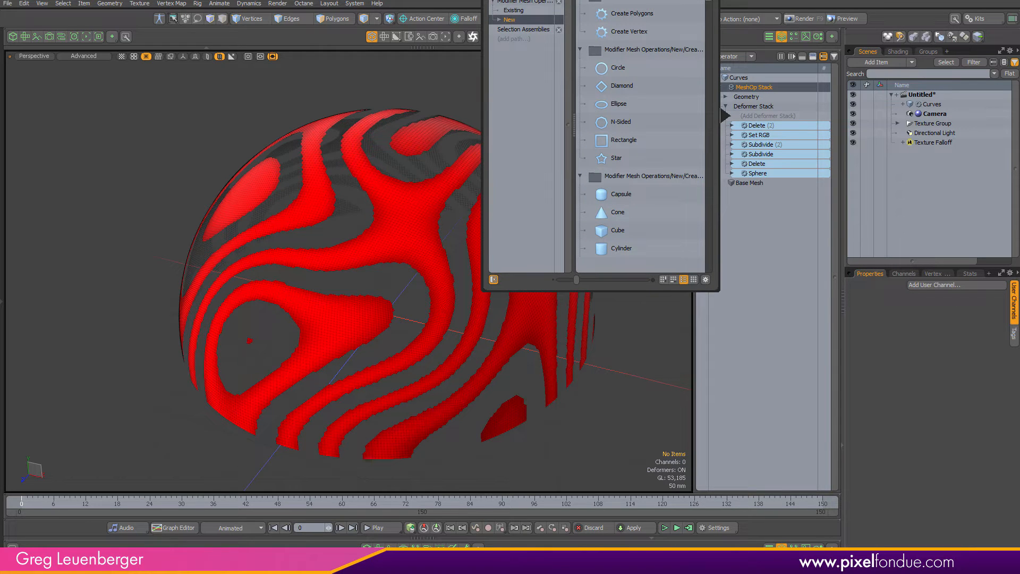
scroll(640, 132, "down", 10)
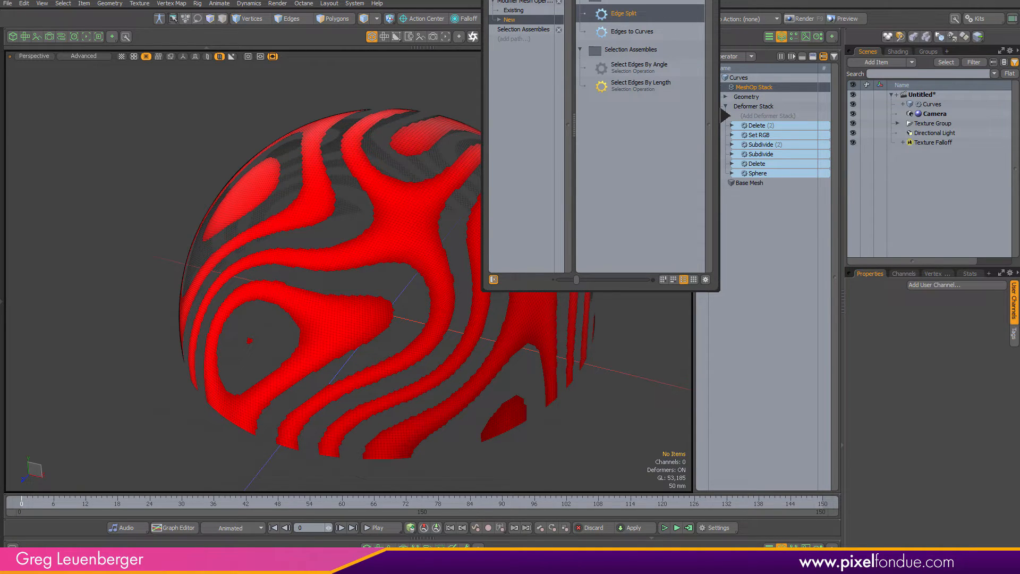
left_click(644, 33)
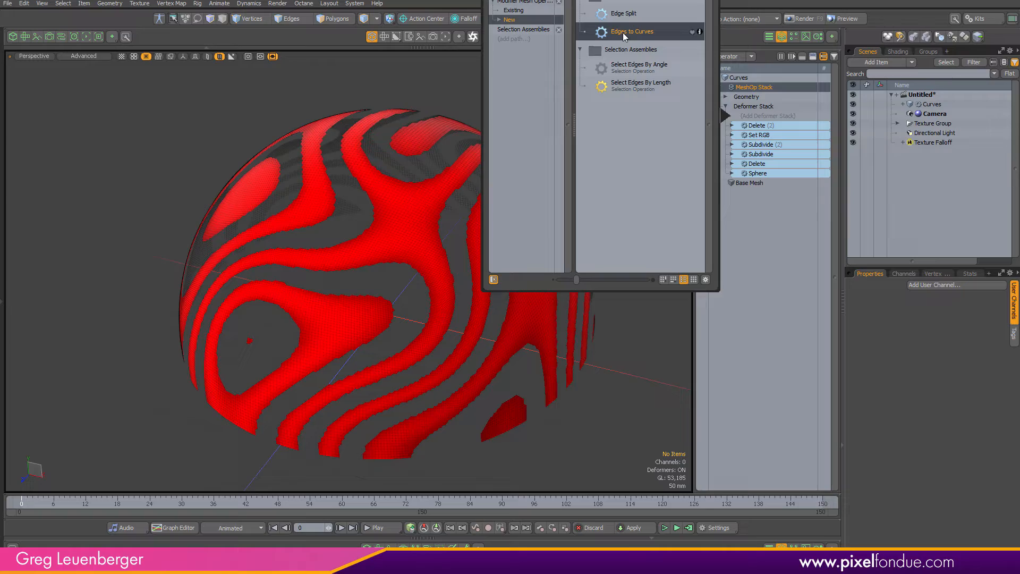
double_click(623, 33)
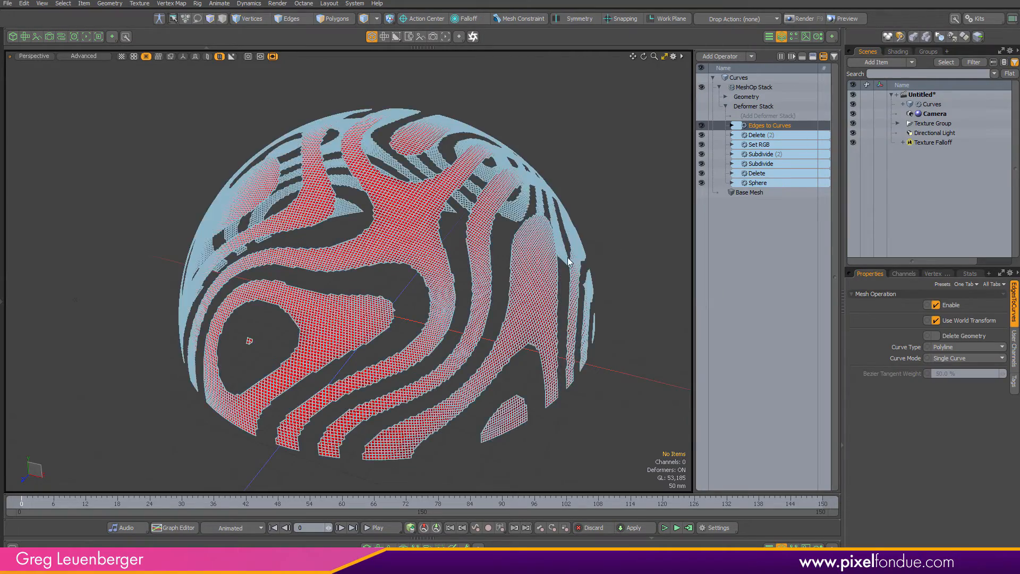
Set the Edges to Curves curve type to Spline Curve and keep the curve mode at Single Curve.
scroll(519, 257, "up", 7)
scroll(514, 244, "down", 4)
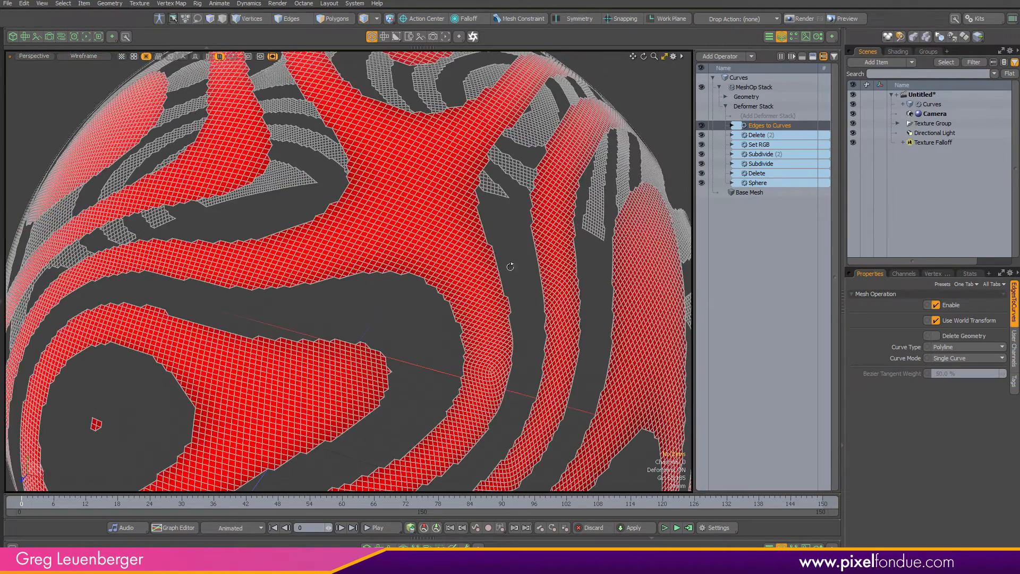
left_click(970, 346)
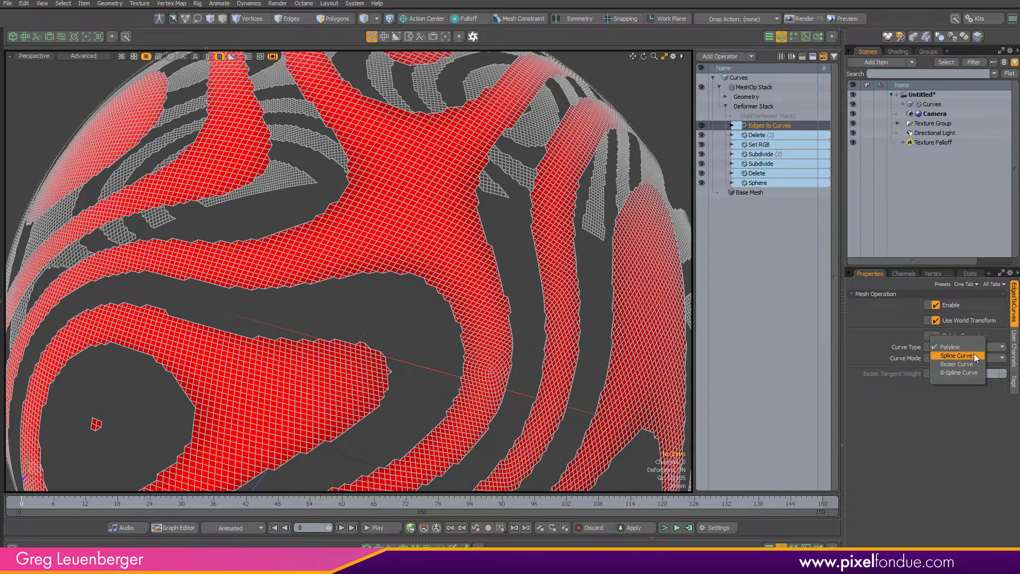
left_click(974, 354)
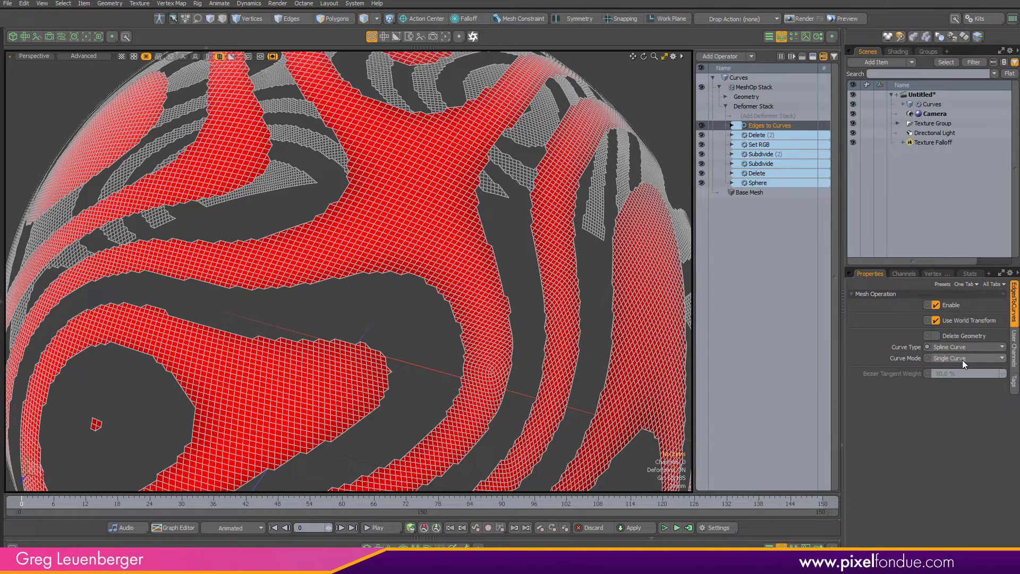
left_click(963, 358)
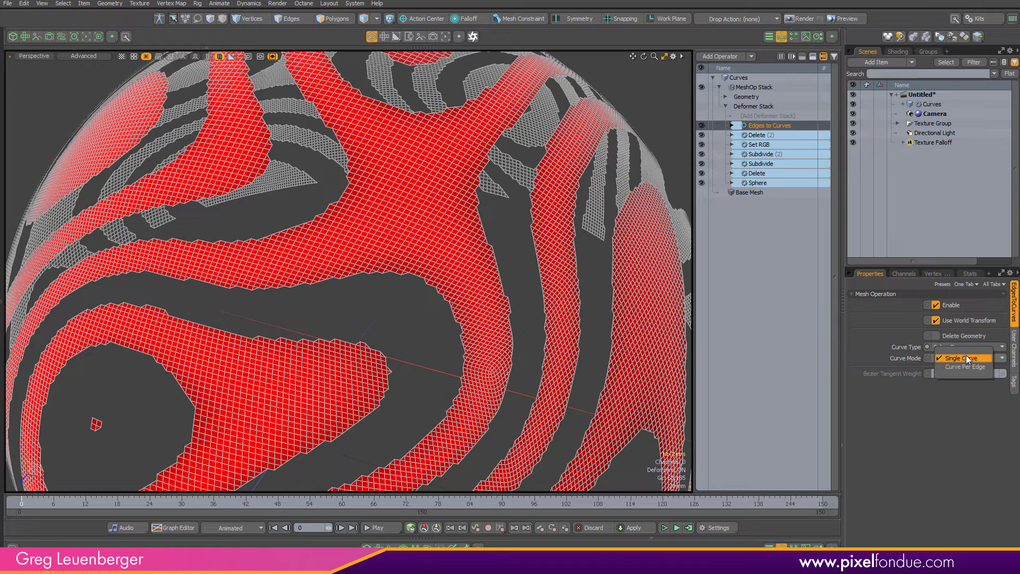
left_click(968, 358)
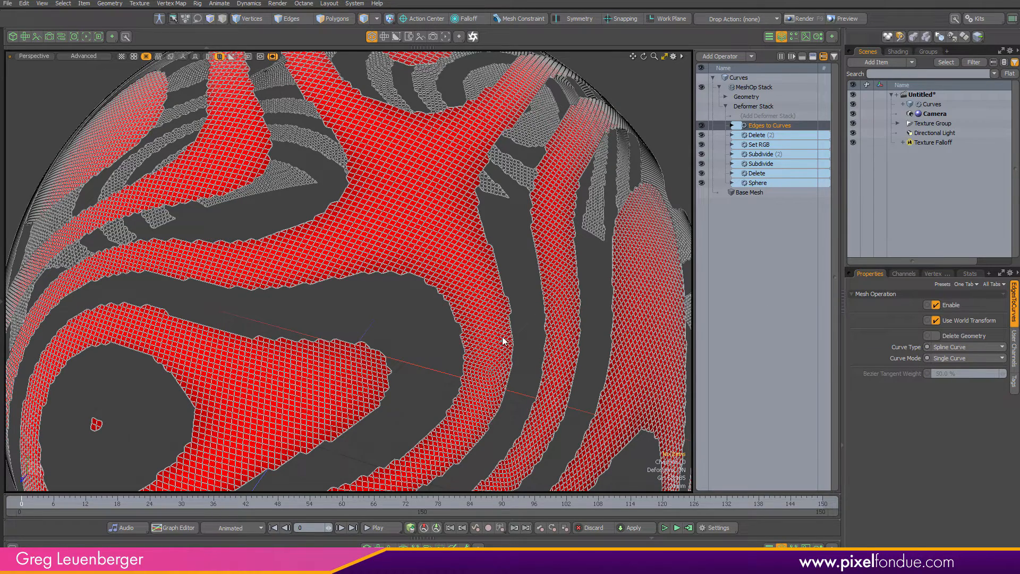
Add a Select By Border selection to the Edges to Curves operation so only the bands' border edges are converted.
scroll(526, 344, "down", 5)
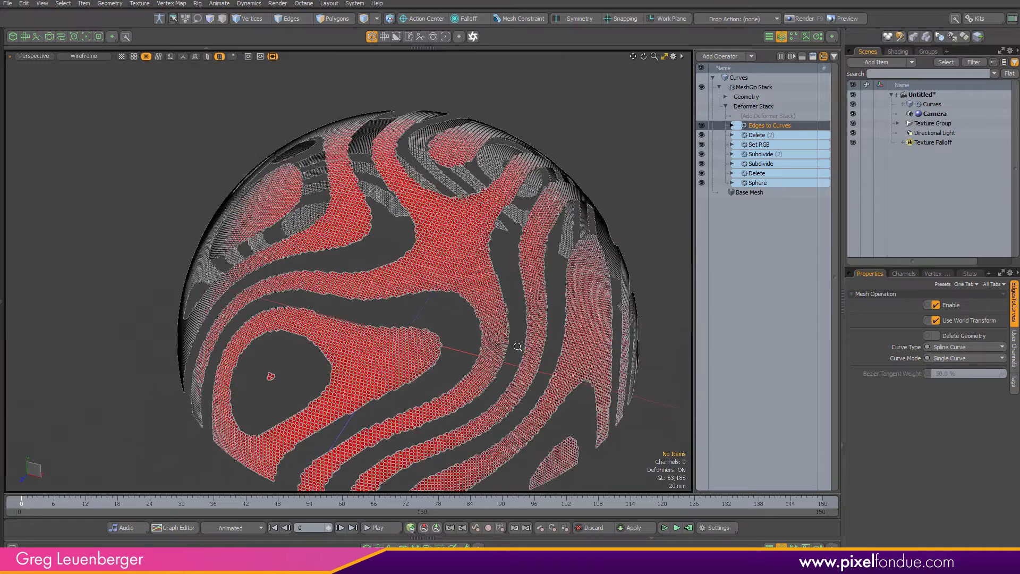
scroll(520, 345, "up", 1)
left_click_drag(520, 345, 494, 332, "alt+shift")
left_click(732, 126)
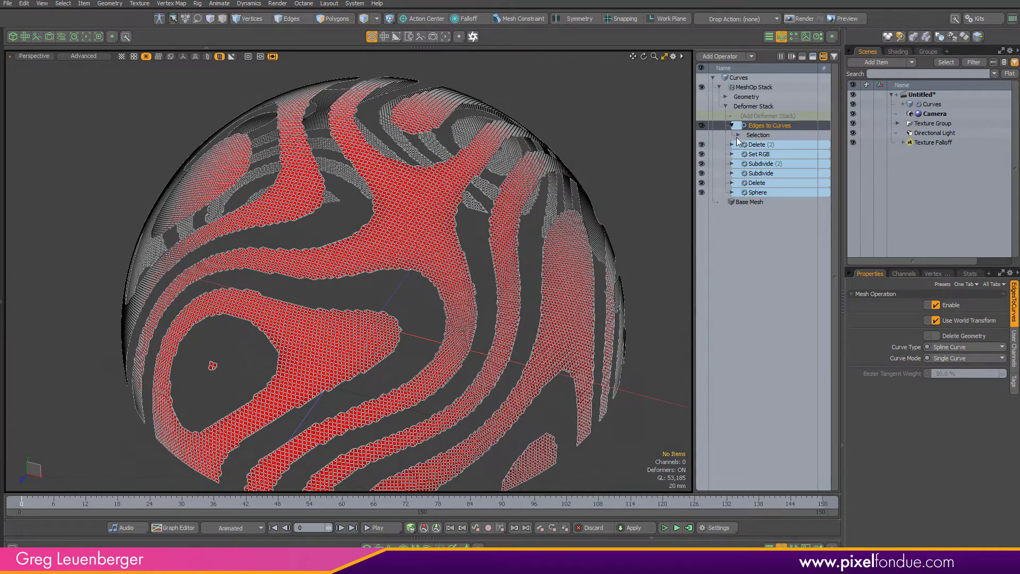
left_click(738, 135)
left_click(770, 145)
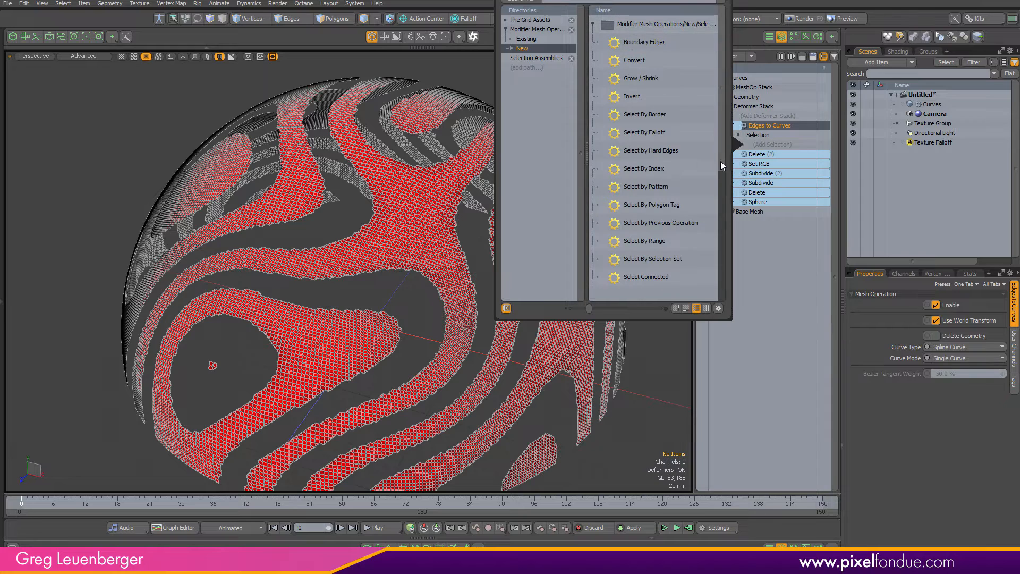
left_click(650, 118)
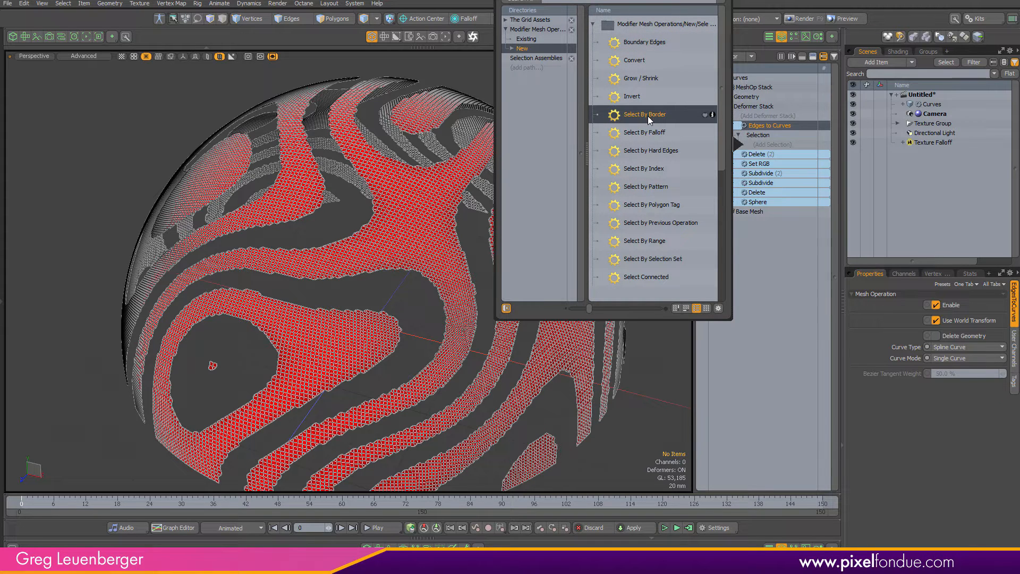
double_click(645, 117)
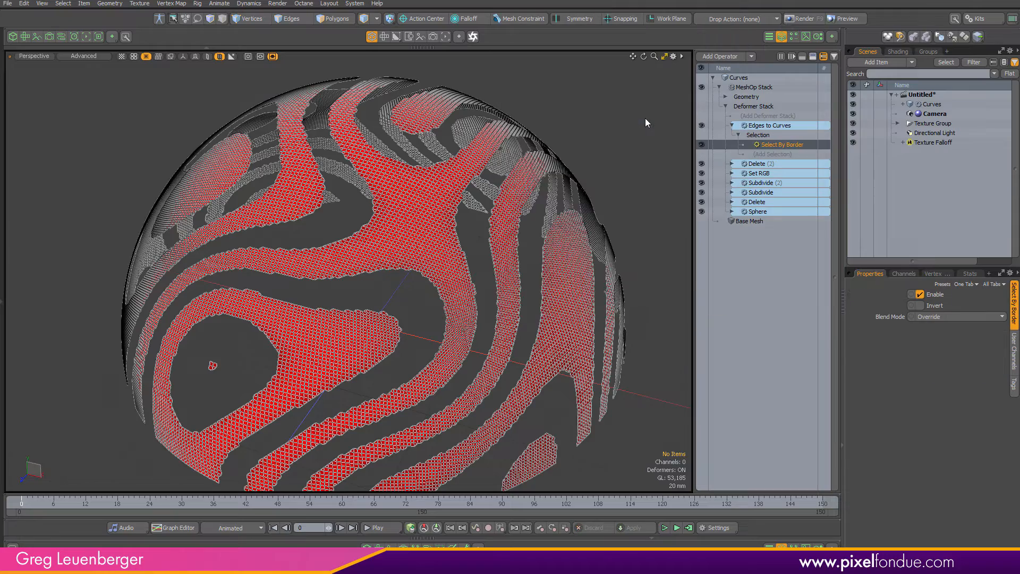
left_click_drag(608, 213, 549, 217, "alt")
Enable Delete Geometry on the Edges to Curves operation.
left_click(761, 127)
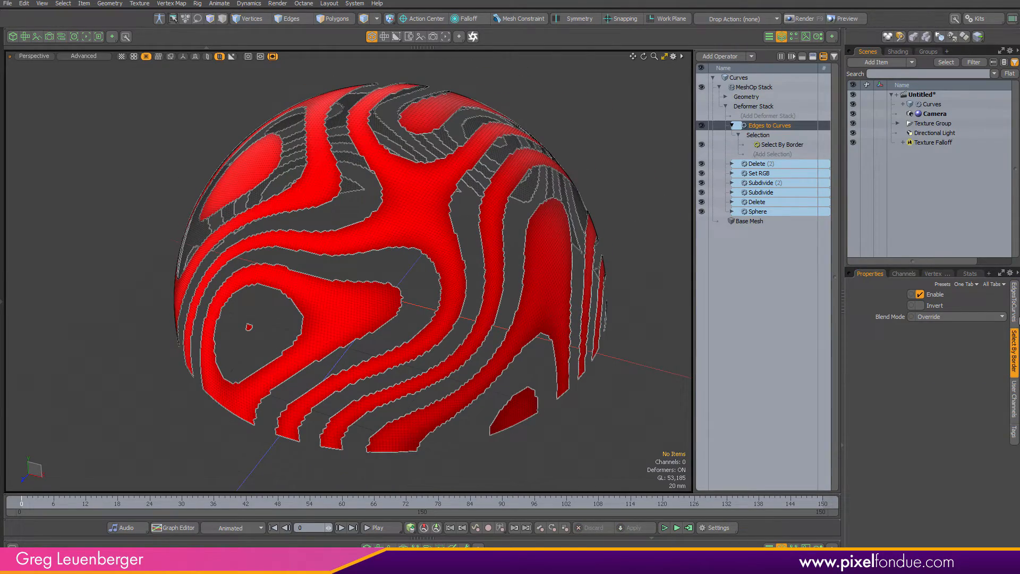
left_click(1015, 319)
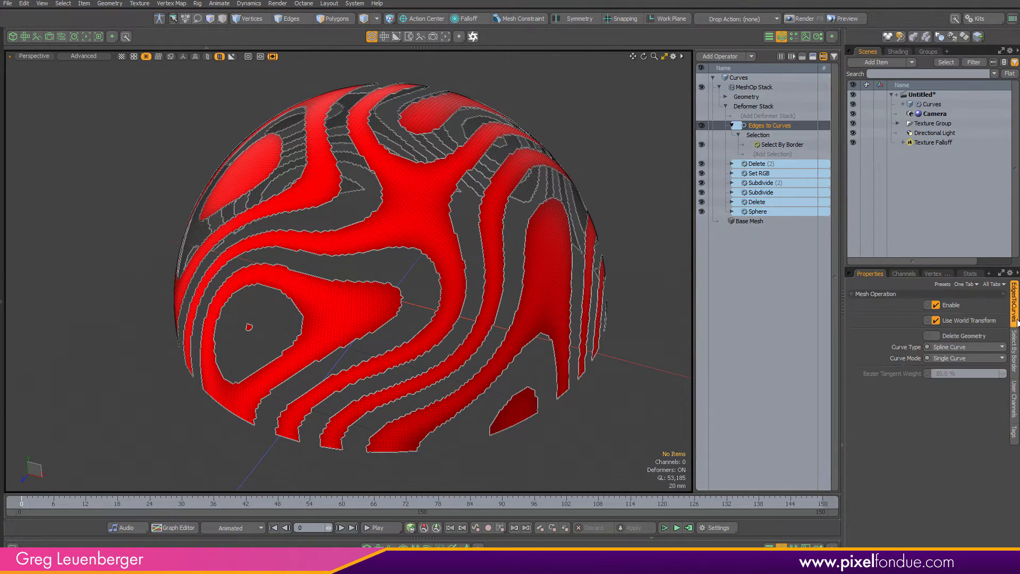
left_click(956, 335)
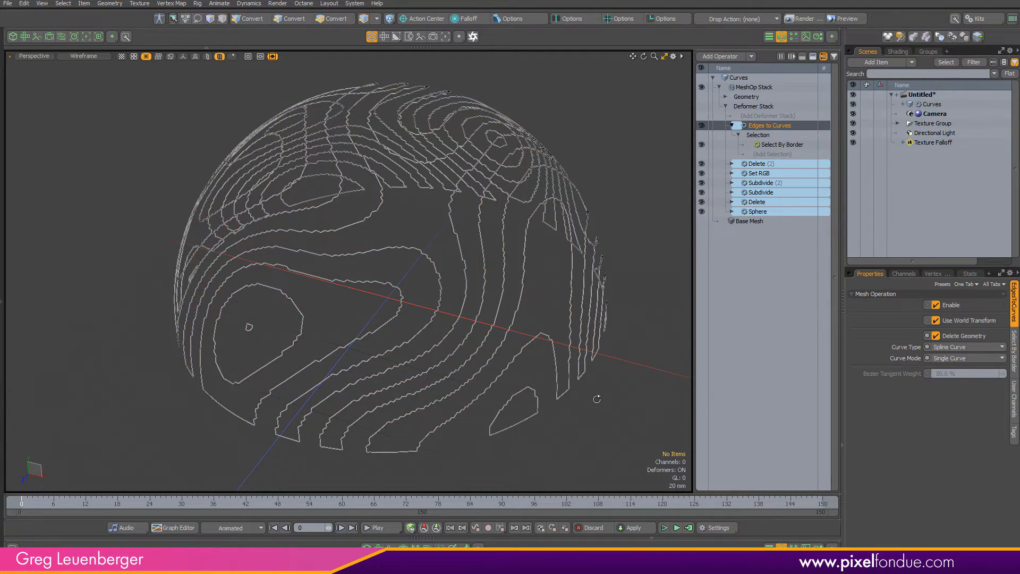
left_click_drag(597, 398, 626, 400, "alt")
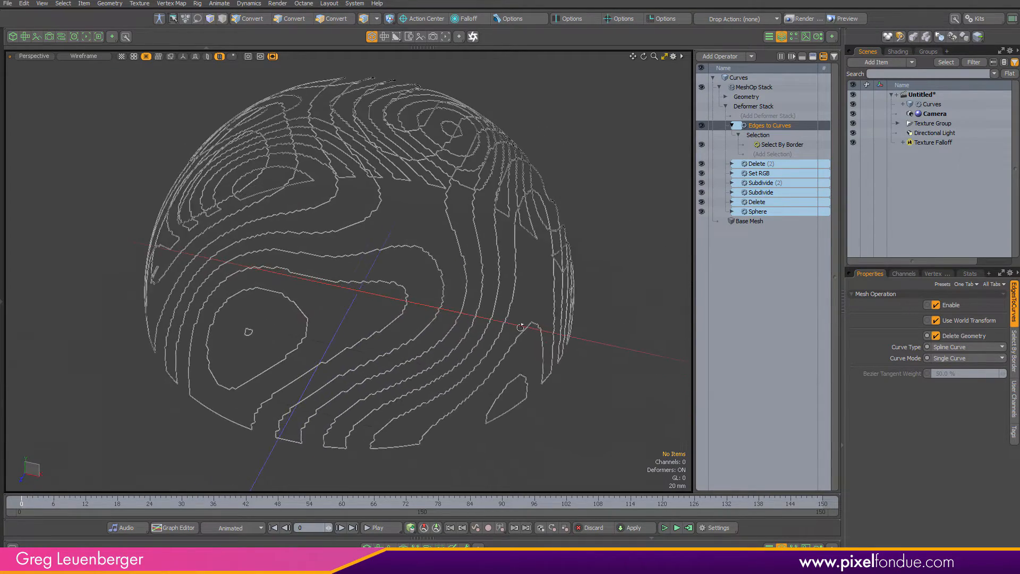
mouse_move(372, 294)
left_mouse_down("ctrl+alt")
mouse_move(498, 282)
mouse_move(387, 308)
mouse_move(390, 335)
left_mouse_up("ctrl+alt")
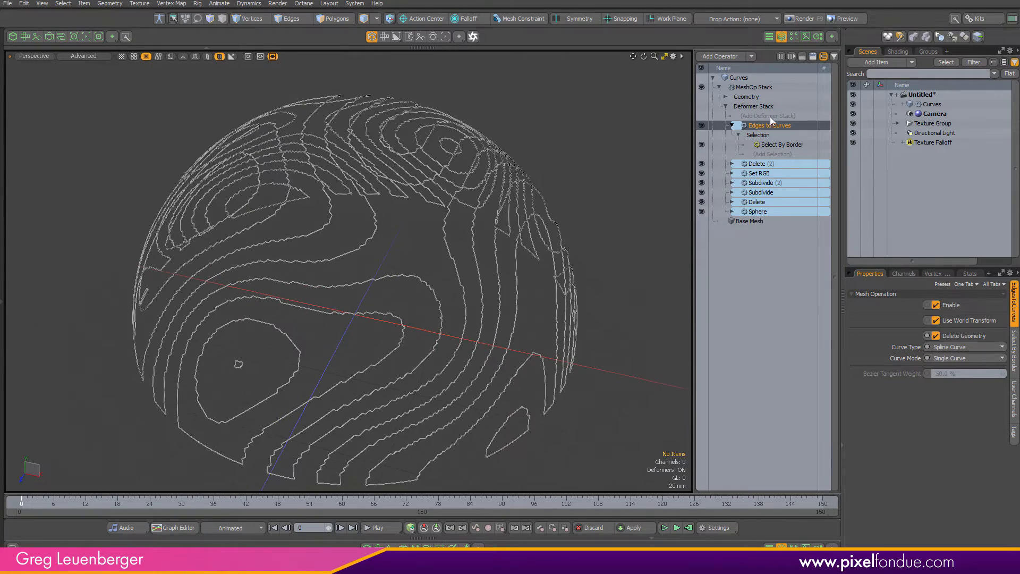
Add a Smooth operation above Edges to Curves in the Deformer Stack and set its iterations to 100.
left_click(733, 125)
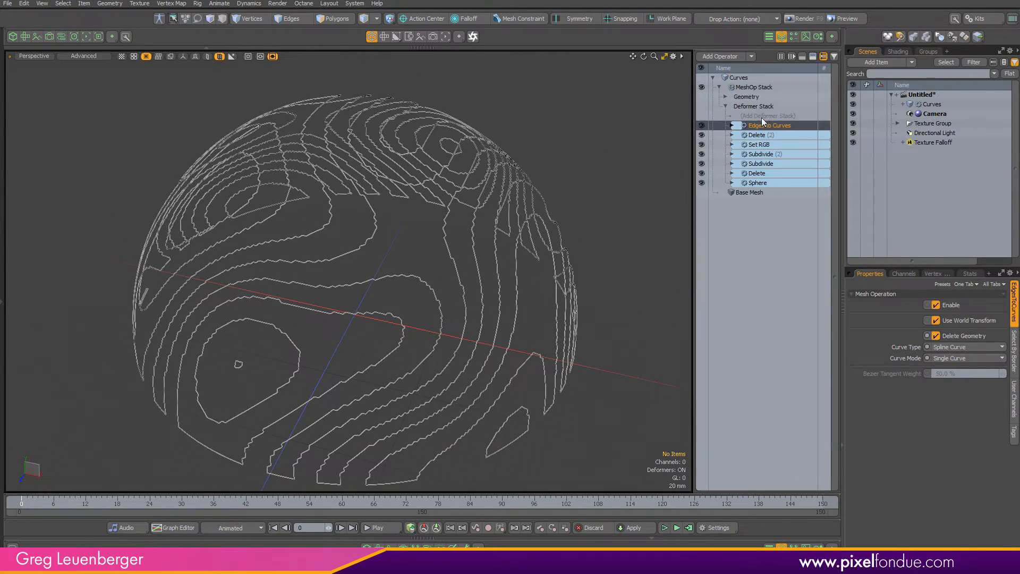
left_click(760, 116)
type("smooth")
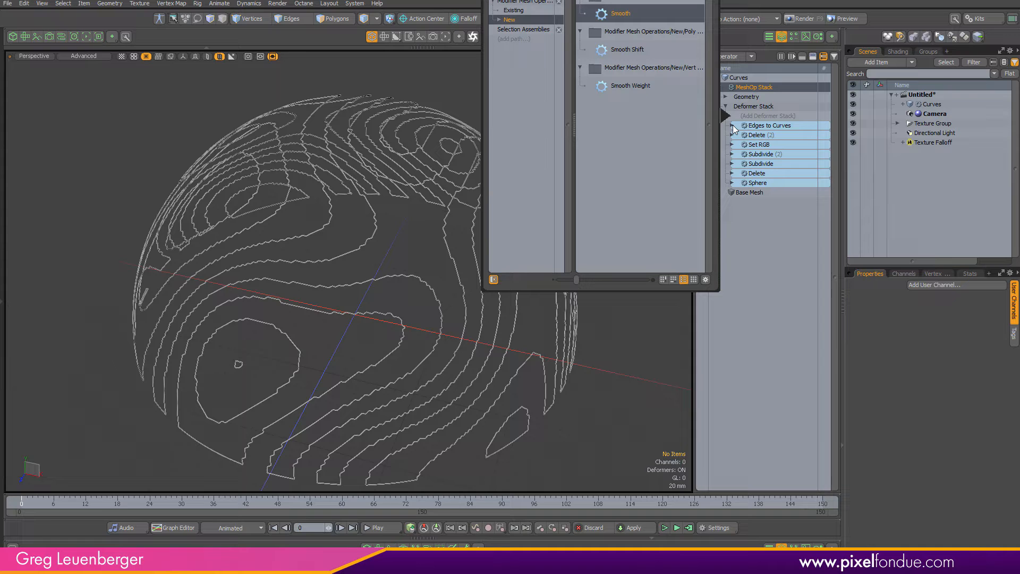
key("Return")
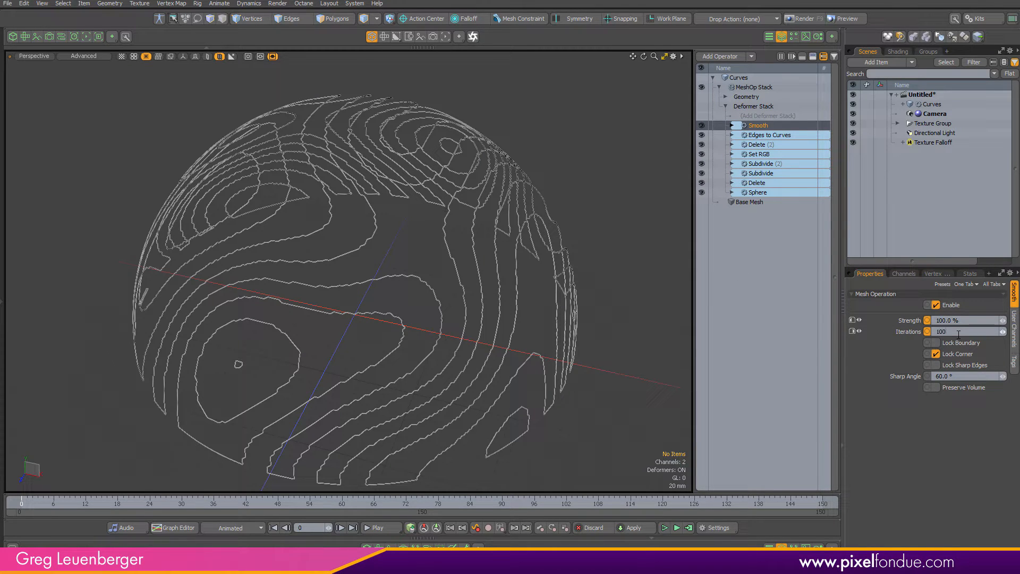
key("Return")
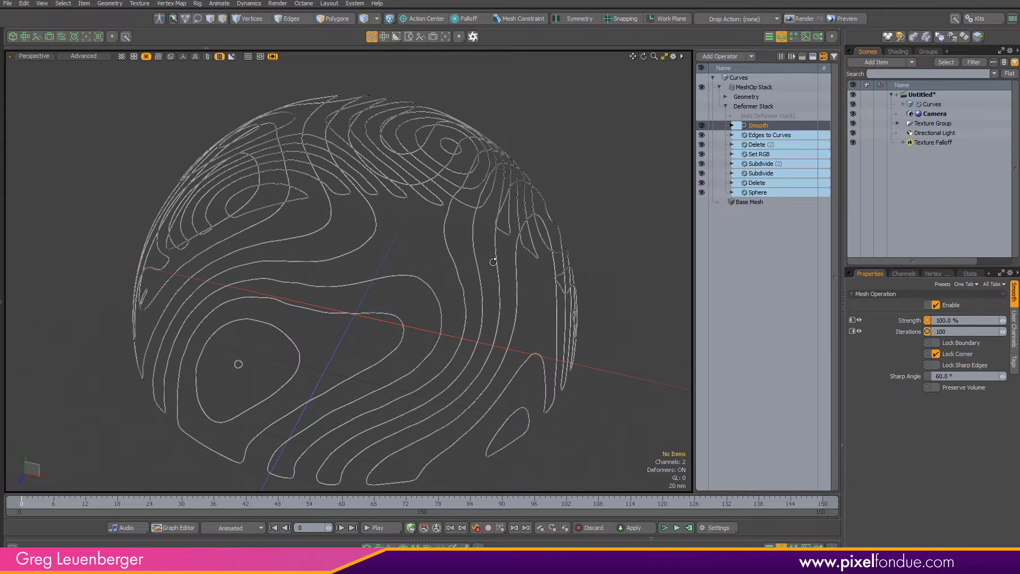
mouse_move(494, 262)
left_mouse_down("alt")
mouse_move(329, 217)
mouse_move(502, 260)
left_mouse_up("alt")
left_click_drag(502, 259, 473, 262, "ctrl+alt")
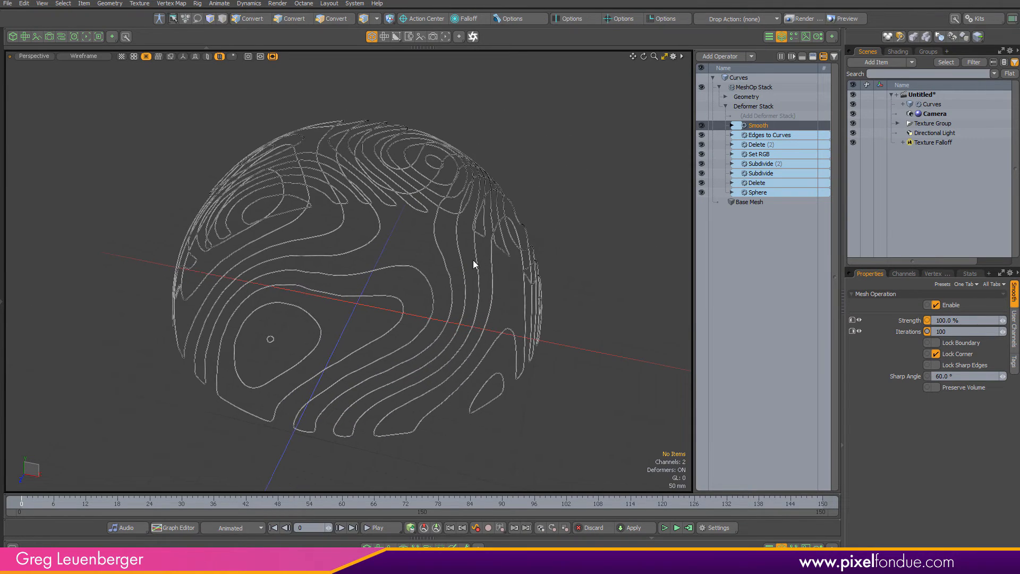
Turn on vertex display for the curves in the viewport.
key("ctrl+3")
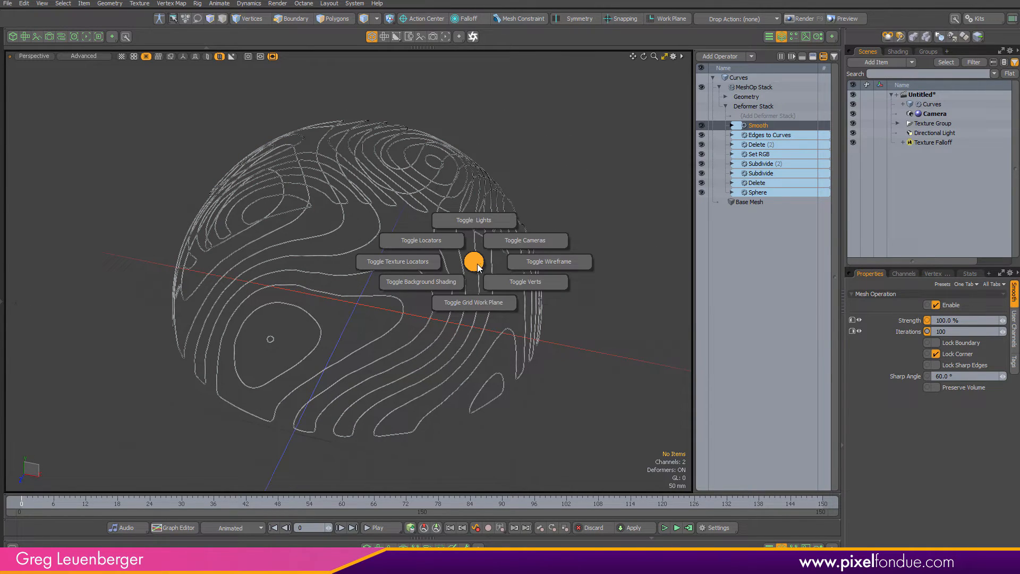
left_click(522, 285)
left_click_drag(523, 292, 480, 280, "alt")
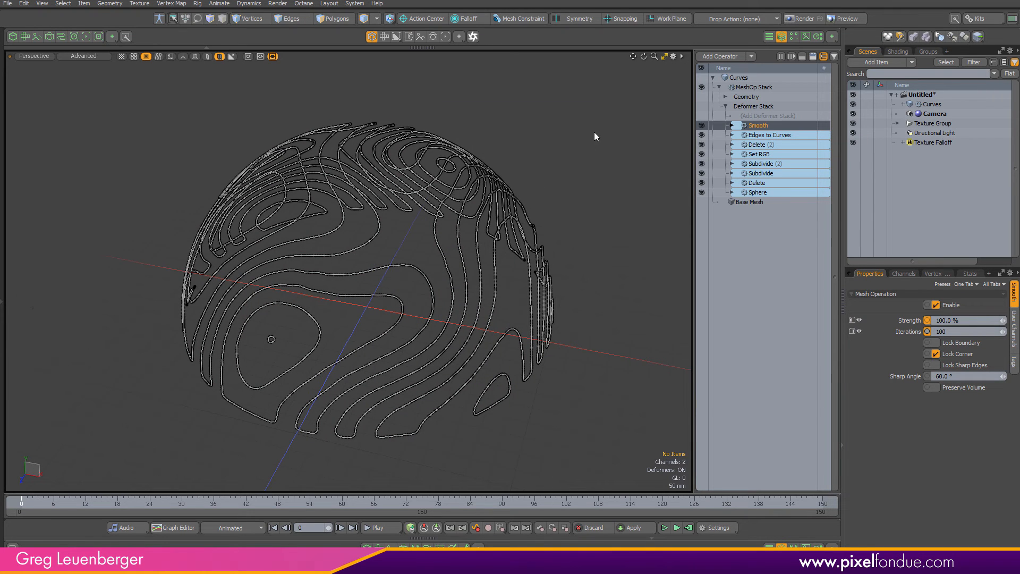
Inspect the smoothed curves' point density by lassoing them in Vertices mode, and clear the selection.
right_click_drag(619, 102, 130, 459)
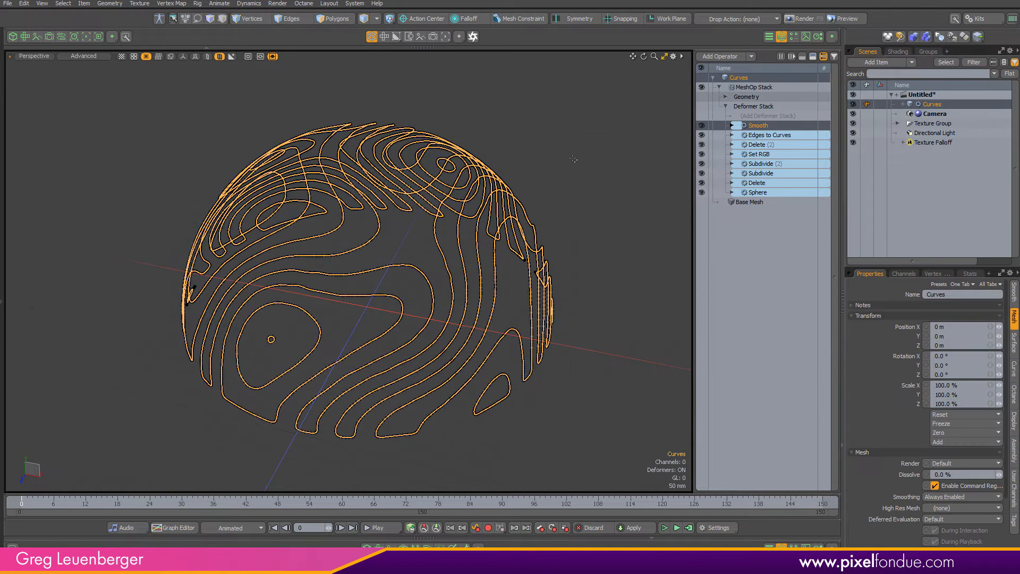
key("1")
right_click_drag(611, 98, 122, 466)
left_click_drag(311, 256, 374, 252, "ctrl+alt")
left_click(508, 216)
Add a Curve Rebuild operation above Smooth in the Deformer Stack and close the Add Operation window.
left_click(761, 116)
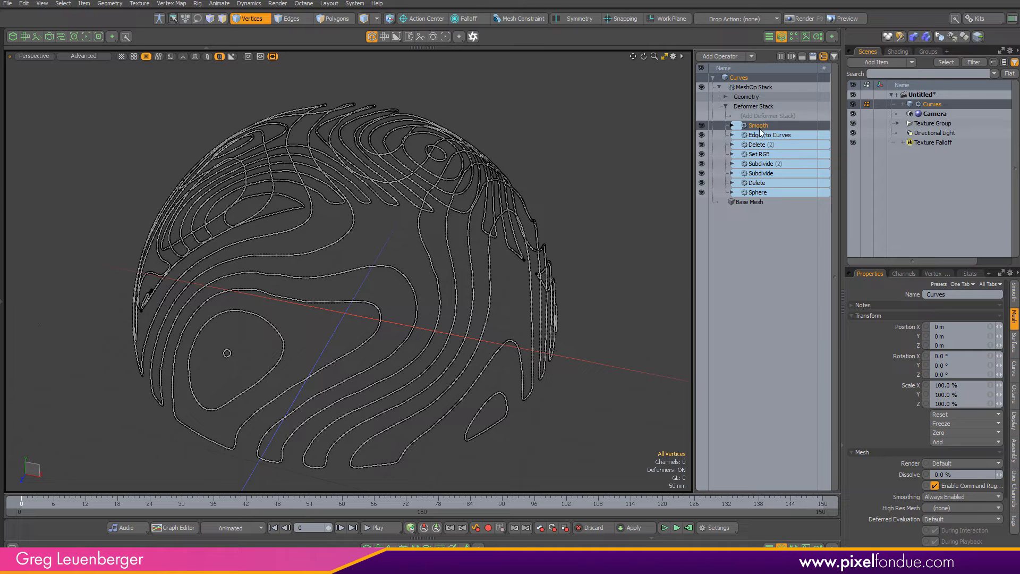
left_click_drag(716, 35, 723, 110)
left_click_drag(564, 45, 527, 44)
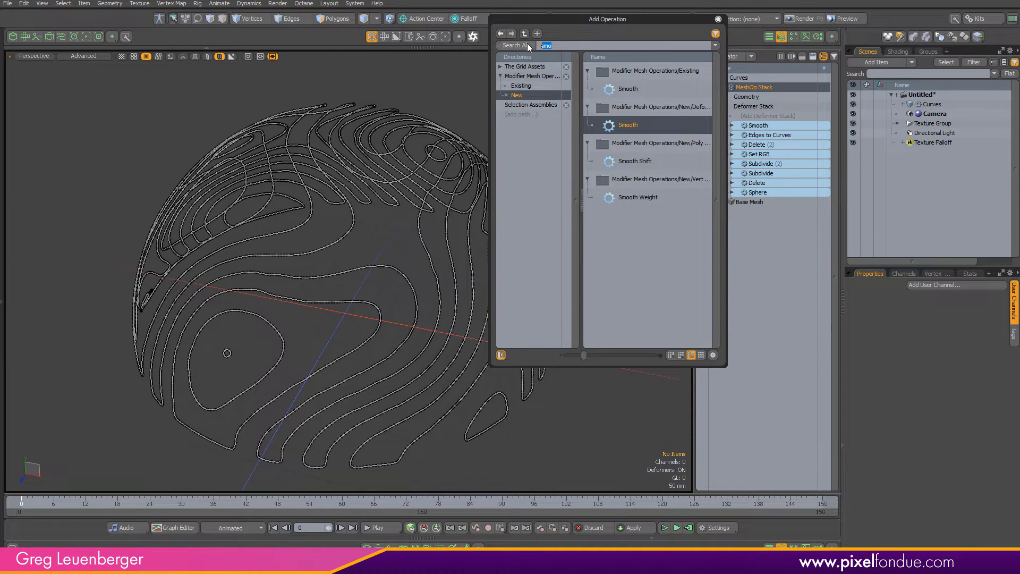
type("reb")
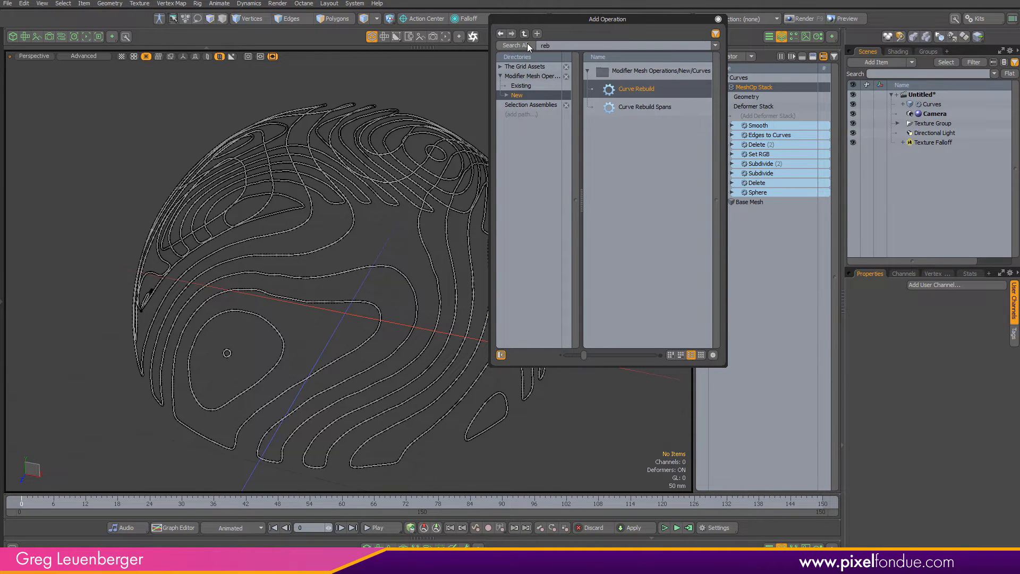
double_click(646, 97)
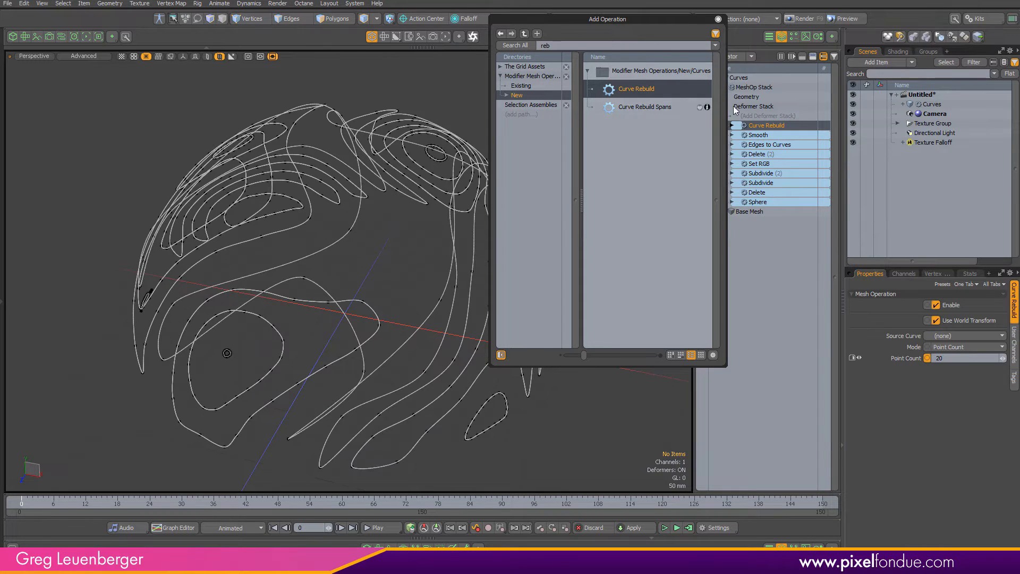
left_click(719, 19)
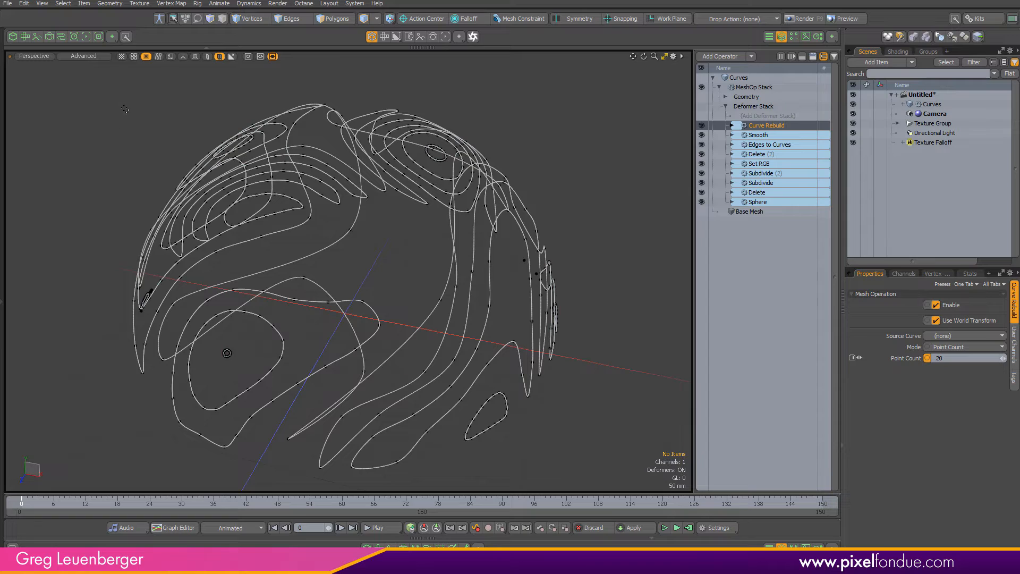
Select all the rebuilt curves' vertices and inspect how the points are spaced on the small and large loops.
key("1")
right_click_drag(70, 78, 616, 484)
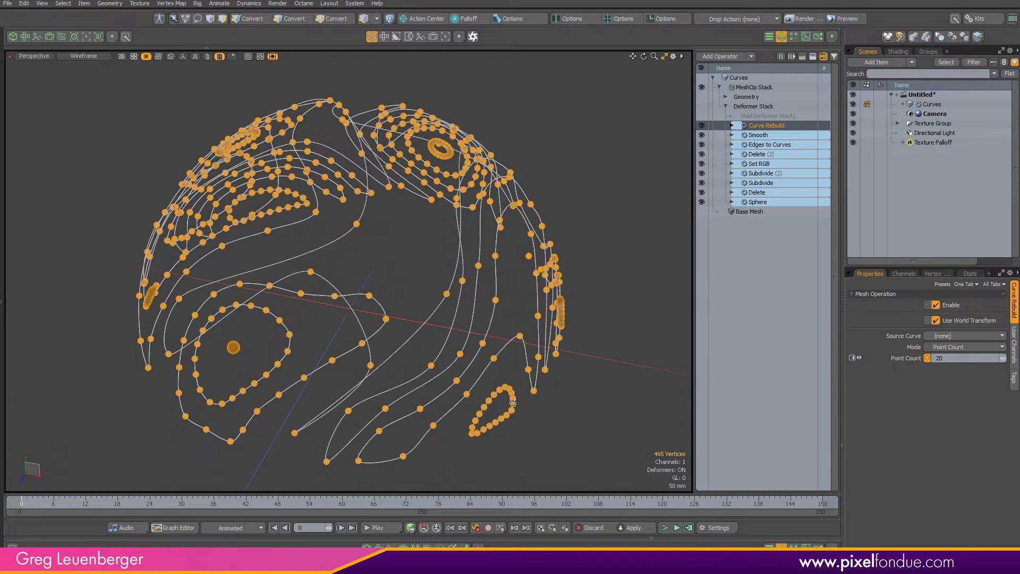
left_click_drag(513, 402, 579, 397, "alt")
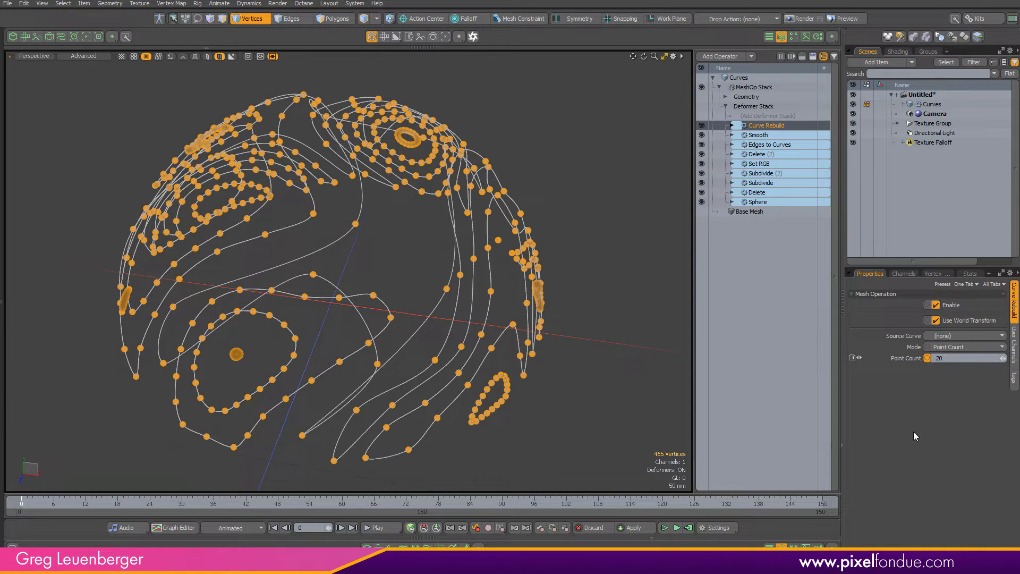
left_click_drag(363, 309, 314, 352, "alt")
left_click_drag(240, 367, 417, 306, "ctrl+alt")
left_click_drag(454, 324, 273, 388, "ctrl+alt")
left_click_drag(383, 237, 473, 258, "alt")
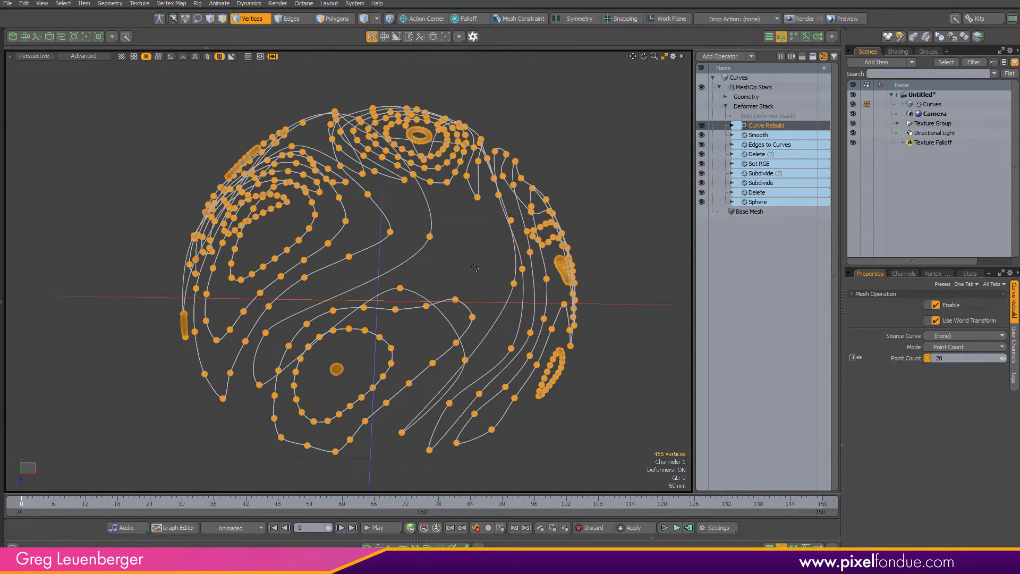
Set the Curve Rebuild mode to Exact Distance, keeping the point spacing at 50 mm.
left_click(956, 346)
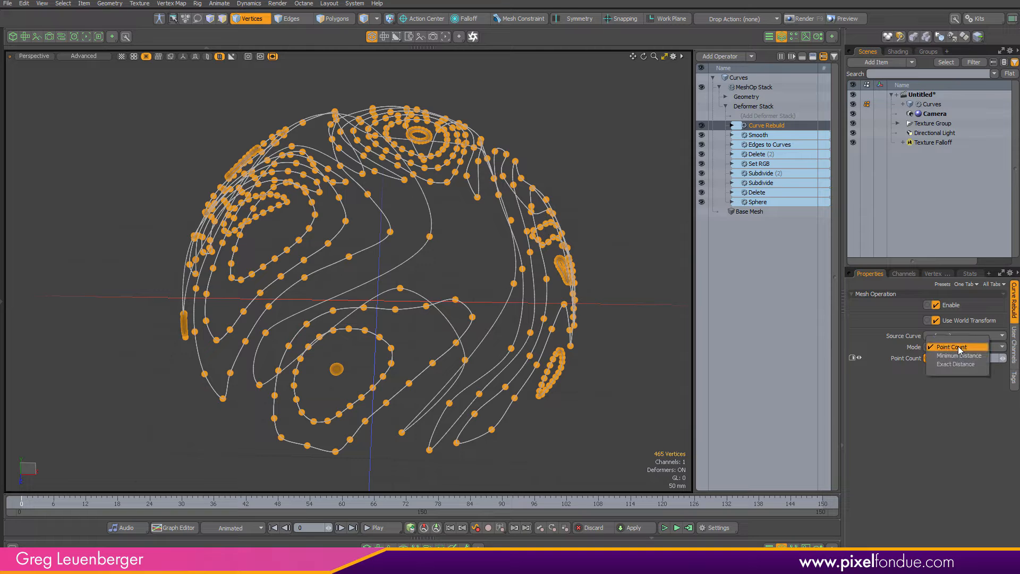
left_click(953, 380)
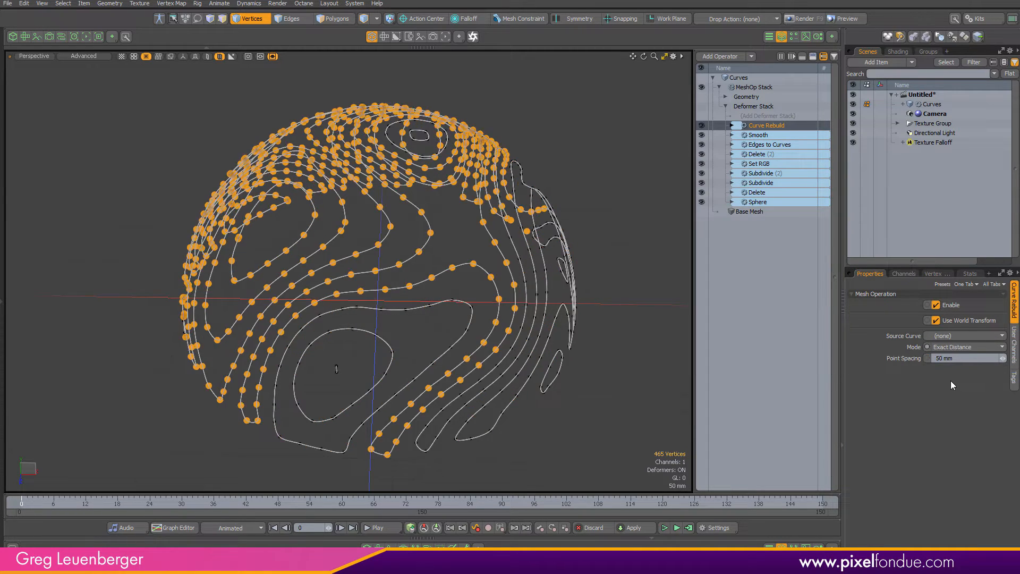
left_click_drag(519, 382, 537, 387, "alt")
scroll(537, 387, "up", 5)
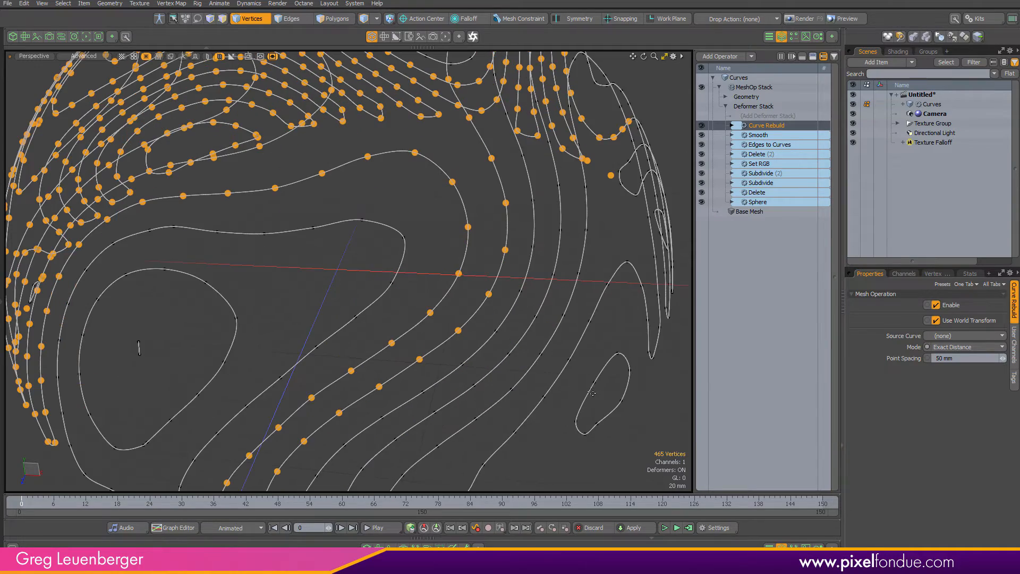
scroll(552, 383, "down", 4)
Select all vertices of the rebuilt curves to examine the point spacing around the dome, and clear the selection.
left_click(538, 340)
scroll(538, 340, "down", 3)
key("ctrl+a")
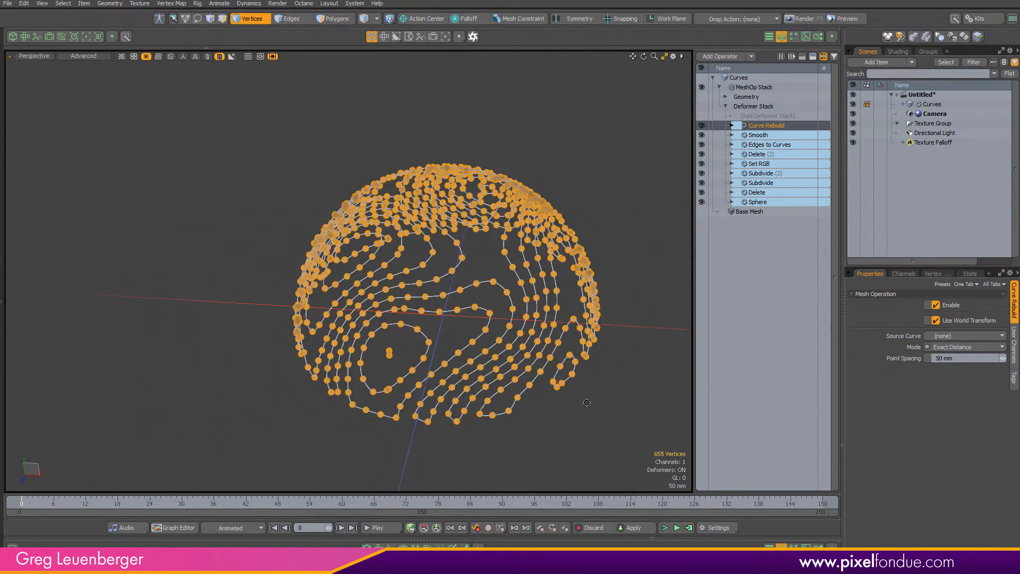
left_click_drag(537, 340, 371, 346, "alt")
scroll(391, 381, "up", 4)
scroll(391, 381, "down", 3)
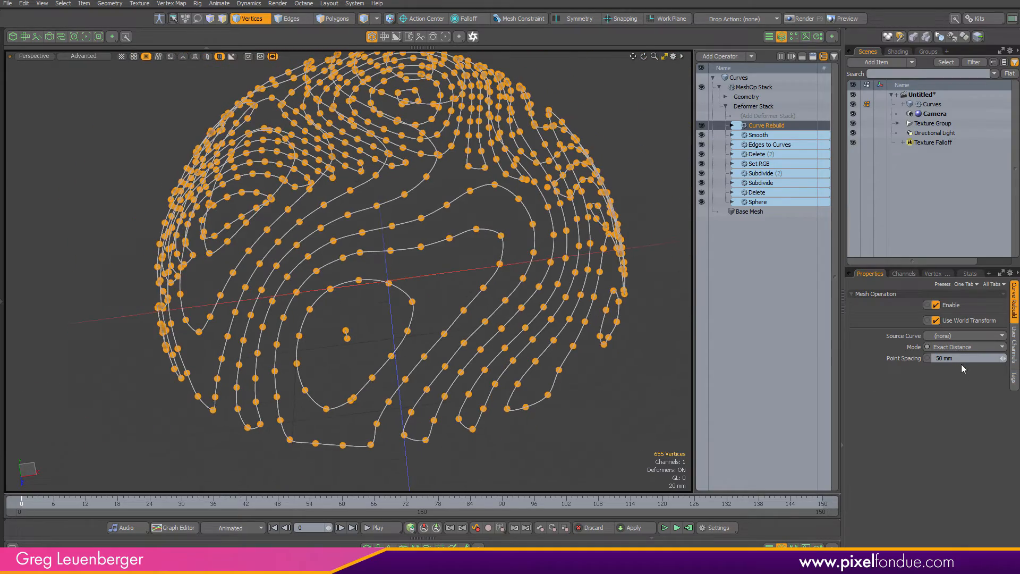
left_click_drag(622, 347, 629, 280, "alt")
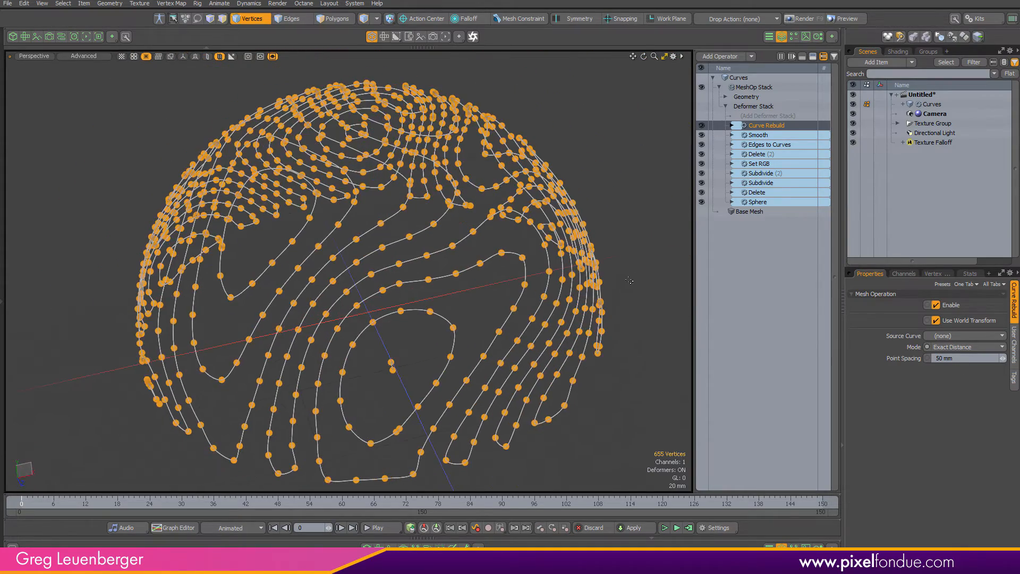
left_click(629, 280)
Add the existing Smooth operation with 100 iterations above Curve Rebuild in the Deformer Stack.
left_click(765, 116)
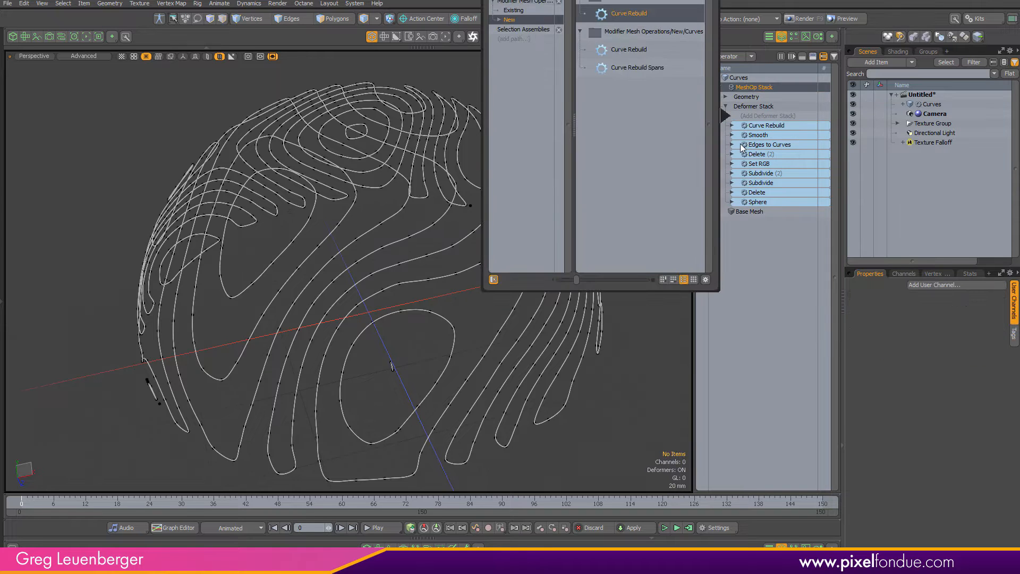
type("smooth")
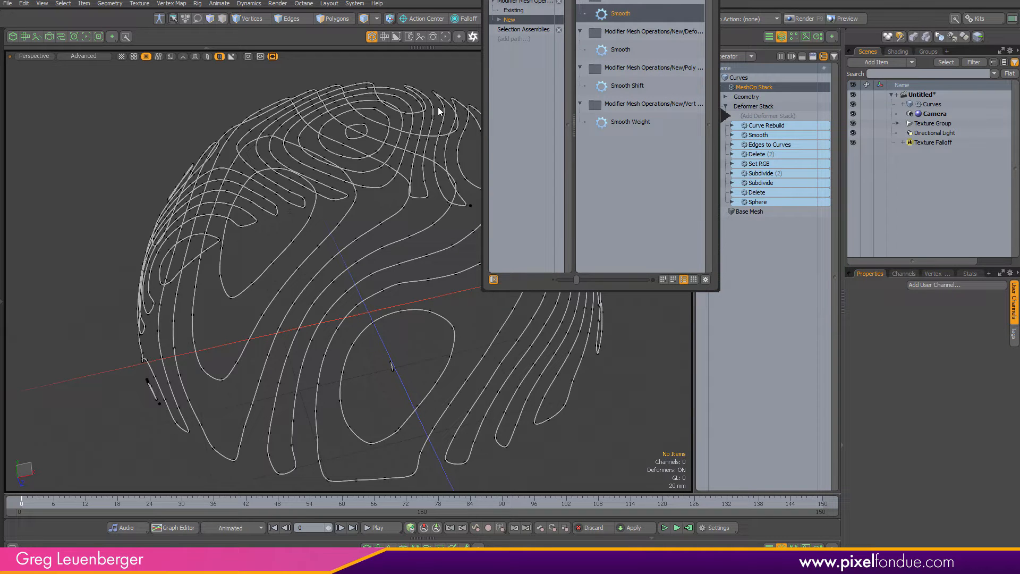
key("Return")
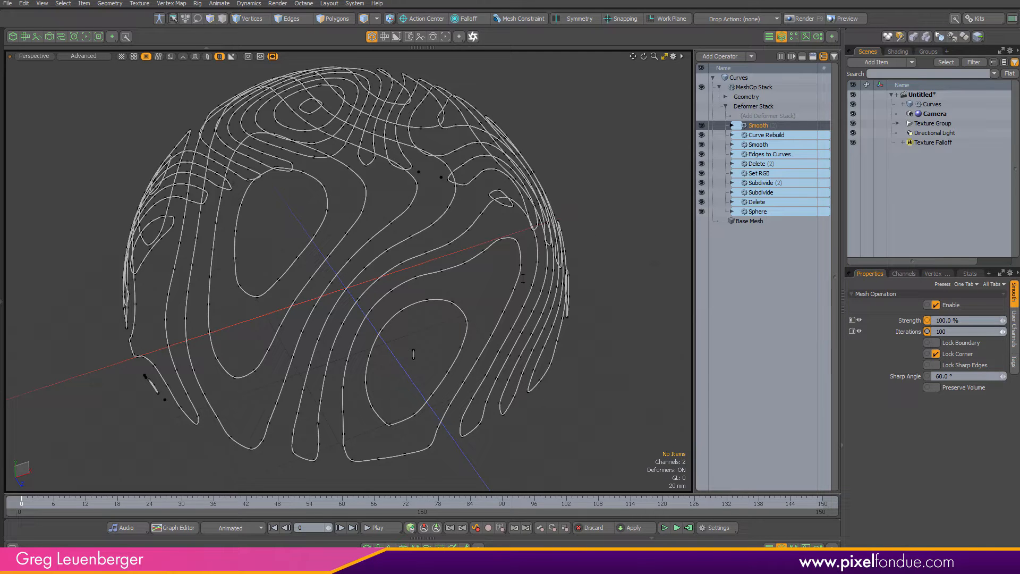
Compare the dome curves with the uppermost Smooth operation disabled and enabled, leaving it enabled.
left_click_drag(520, 275, 561, 264, "alt")
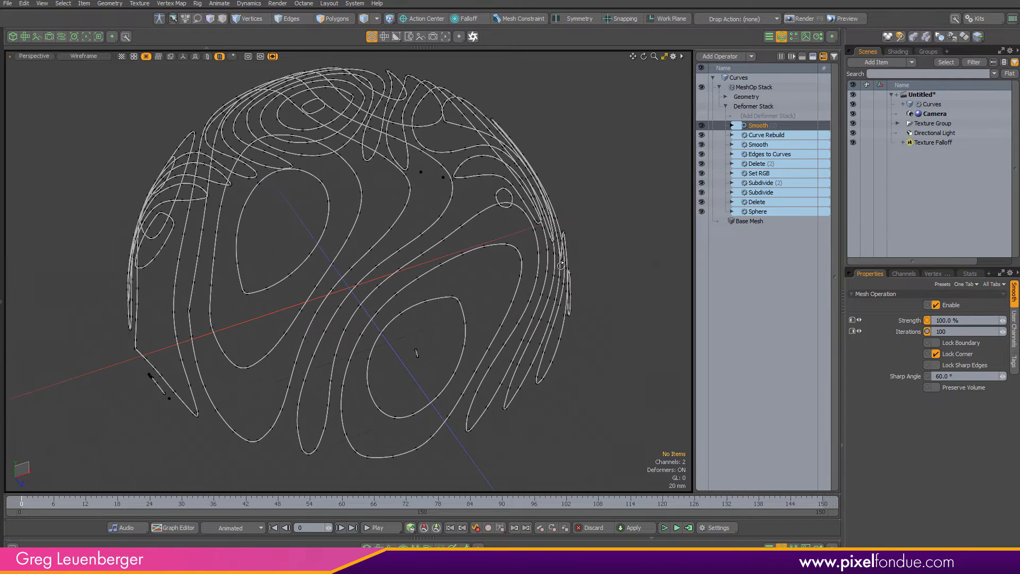
left_click(700, 138)
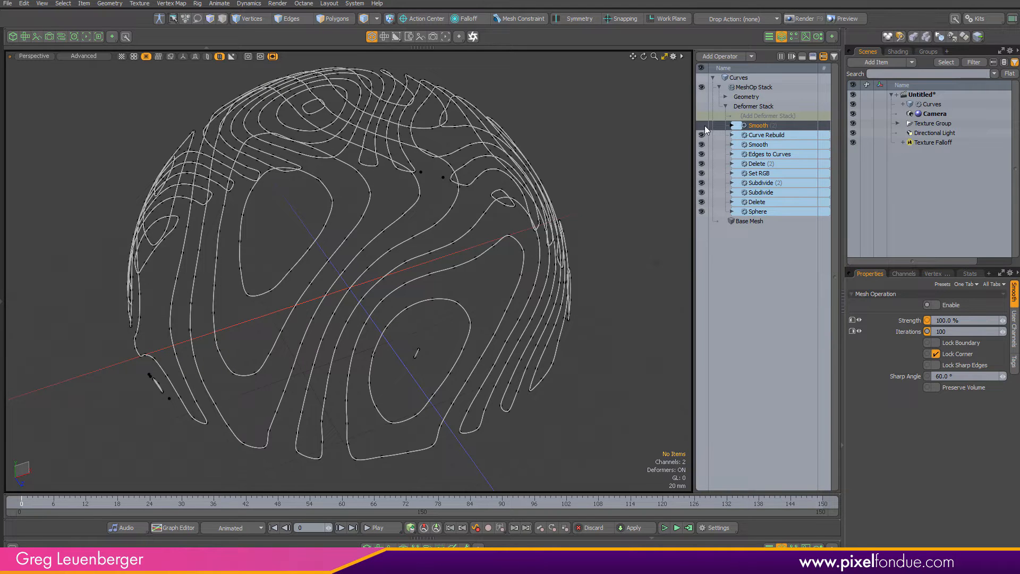
left_click(702, 126)
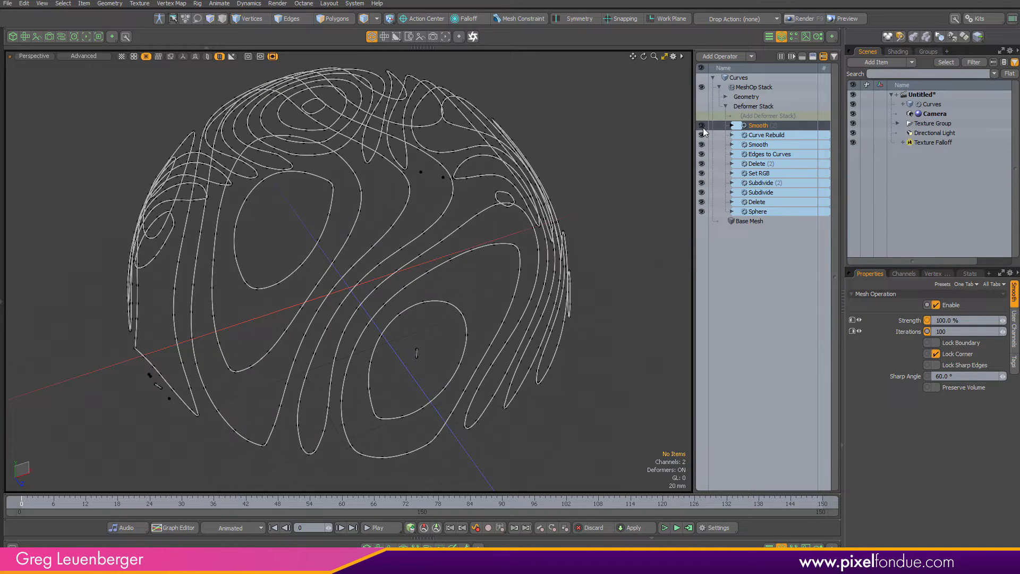
mouse_move(492, 284)
left_mouse_down("alt")
mouse_move(444, 289)
mouse_move(419, 344)
mouse_move(430, 324)
mouse_move(514, 316)
mouse_move(567, 177)
mouse_move(460, 329)
mouse_move(547, 297)
mouse_move(483, 331)
mouse_move(578, 291)
mouse_move(452, 344)
mouse_move(530, 339)
mouse_move(453, 358)
mouse_move(546, 302)
mouse_move(393, 360)
mouse_move(329, 361)
left_mouse_up("alt")
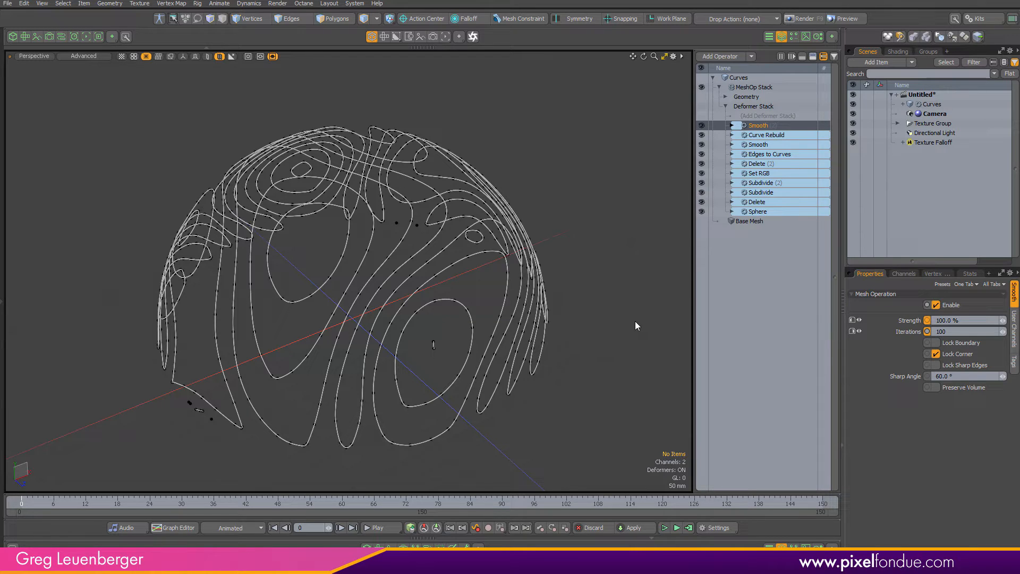
Duplicate the Curves item with its mesh operations frozen.
left_click(927, 105)
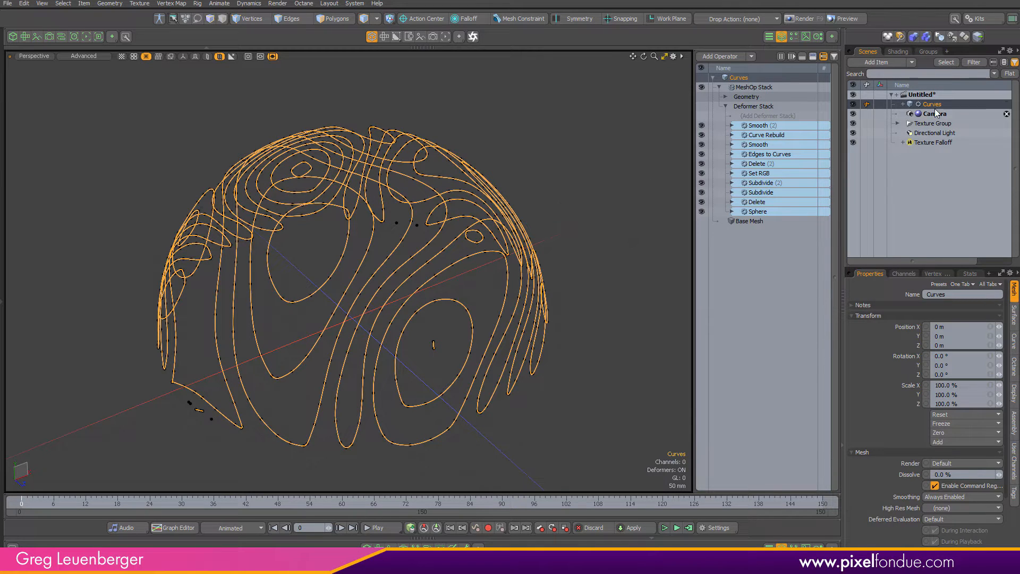
right_click(934, 108)
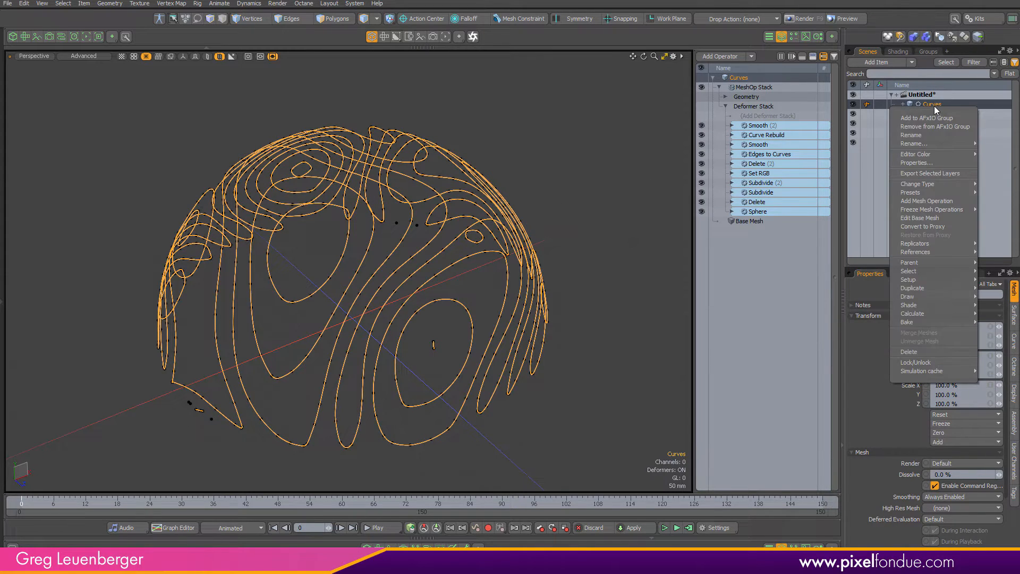
mouse_move(940, 211)
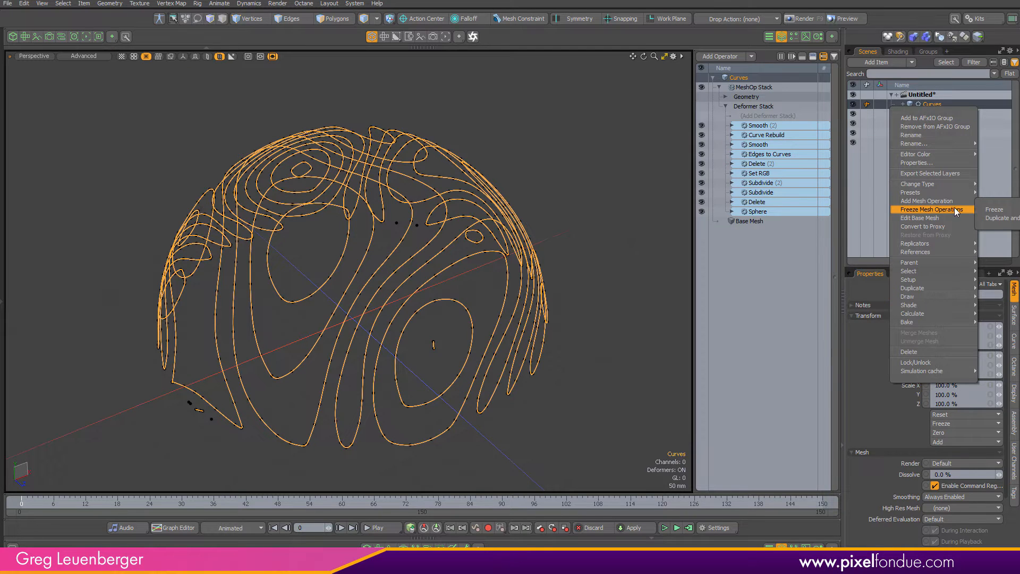
left_click(1000, 220)
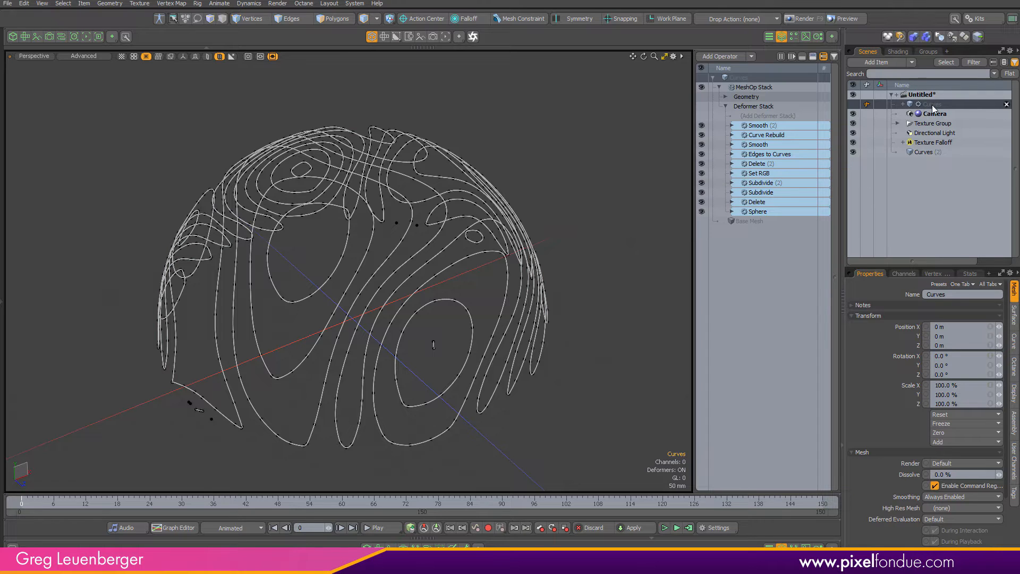
Move the frozen copy above the original Curves item and rename it Curves Frozen.
left_click(904, 104)
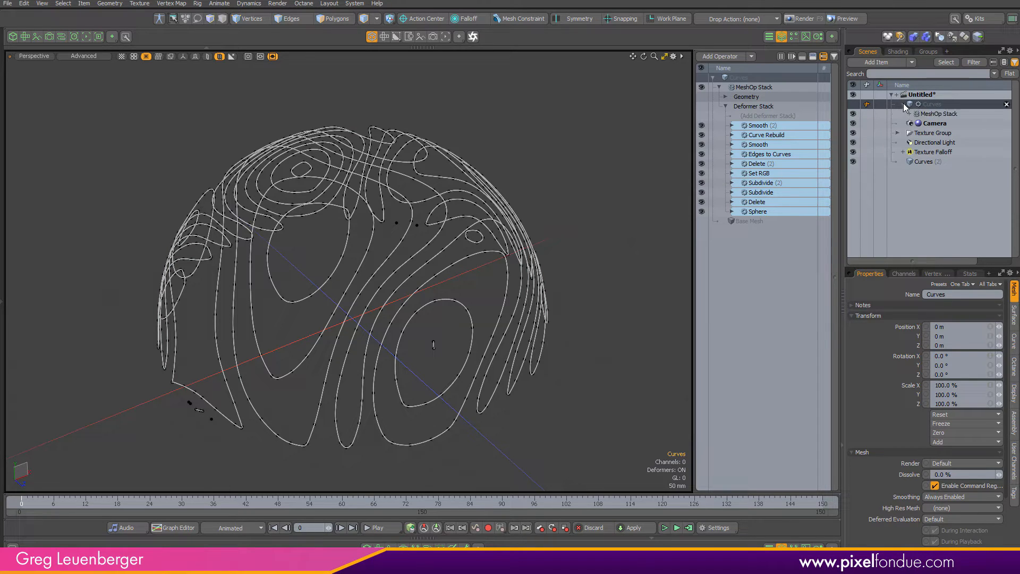
left_click(906, 113)
left_click(907, 113)
left_click_drag(927, 161, 944, 105)
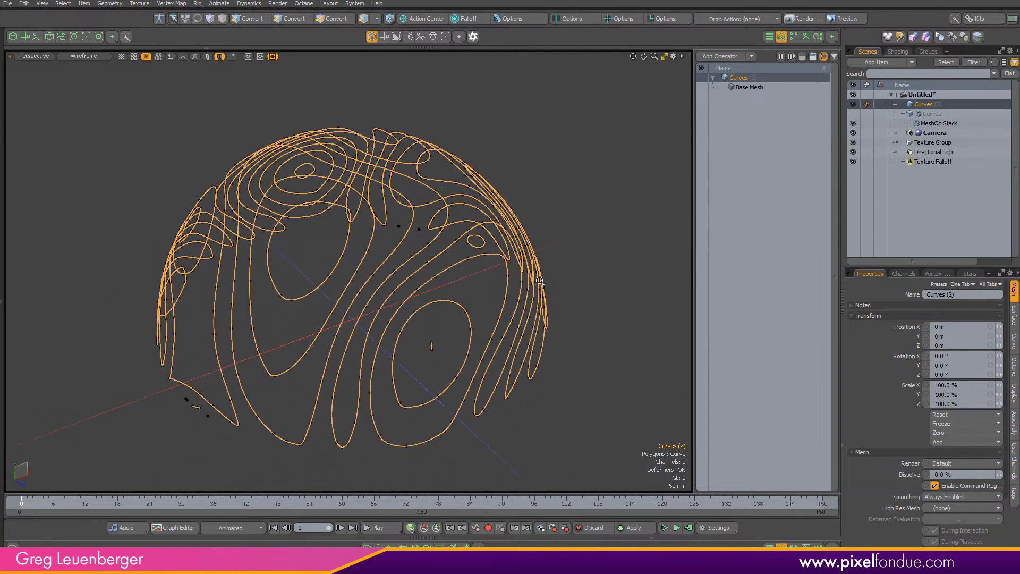
left_click(921, 106)
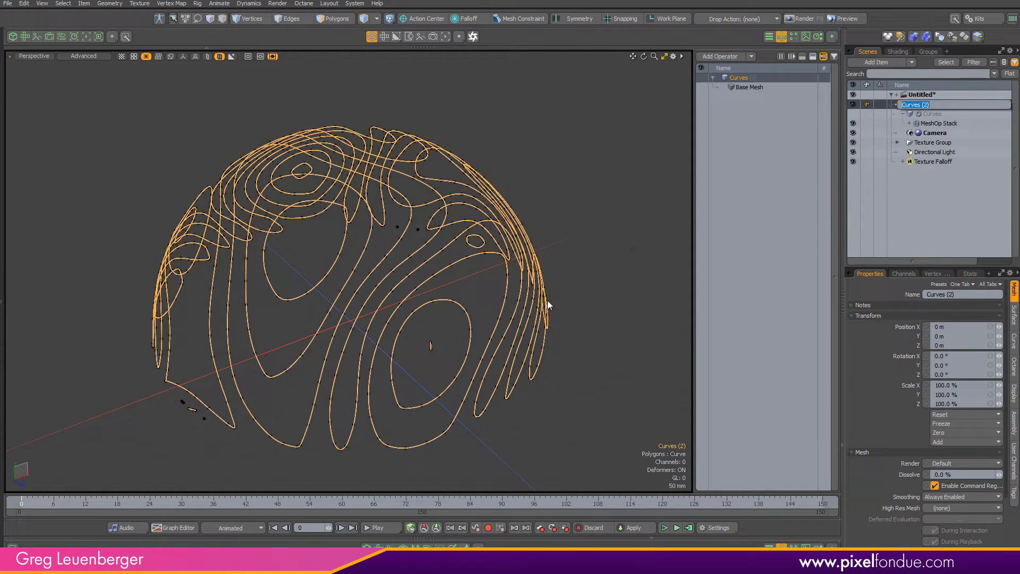
key("Right")
type("Frozen")
key("Return")
Delete the stray loose vertices and the tiny curve fragment below the dome's rim from Curves Frozen, and clear the selection.
left_click_drag(469, 258, 452, 271, "ctrl+alt")
left_click_drag(451, 271, 580, 258, "alt")
left_click(580, 258)
left_click_drag(456, 304, 324, 404, "alt")
left_click_drag(324, 404, 354, 406, "ctrl+alt")
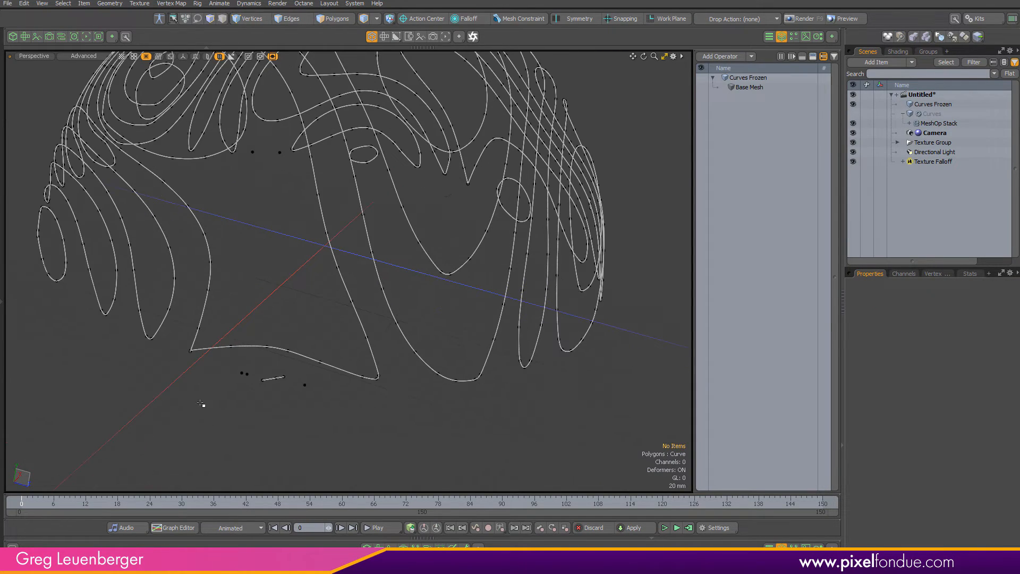
key("3")
right_click_drag(182, 408, 320, 365)
left_click_drag(259, 379, 320, 377, "ctrl+alt")
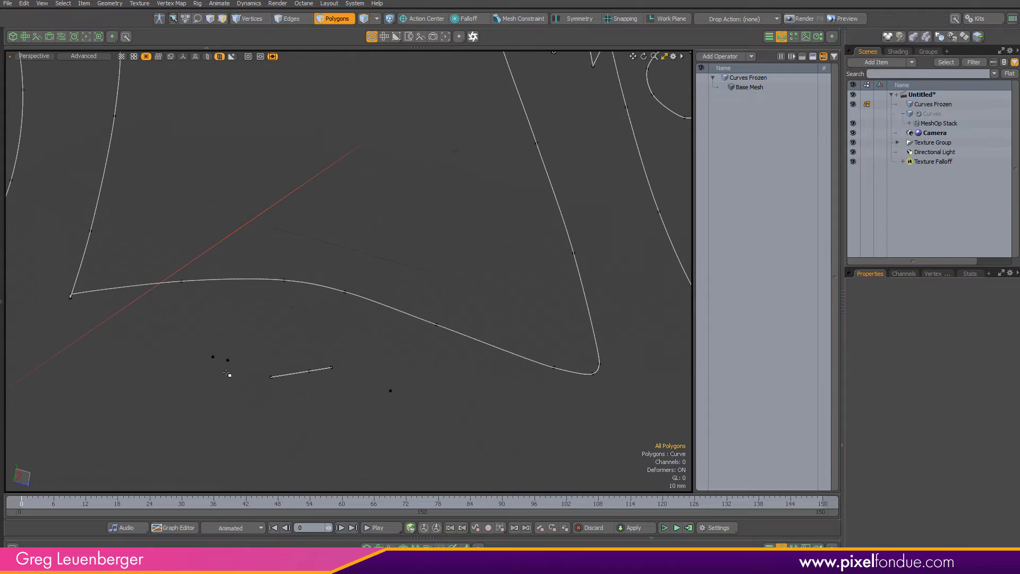
key("1")
right_click_drag(169, 322, 442, 461)
left_click_drag(405, 412, 382, 397, "ctrl+alt")
right_click_drag(379, 399, 521, 315, "shift")
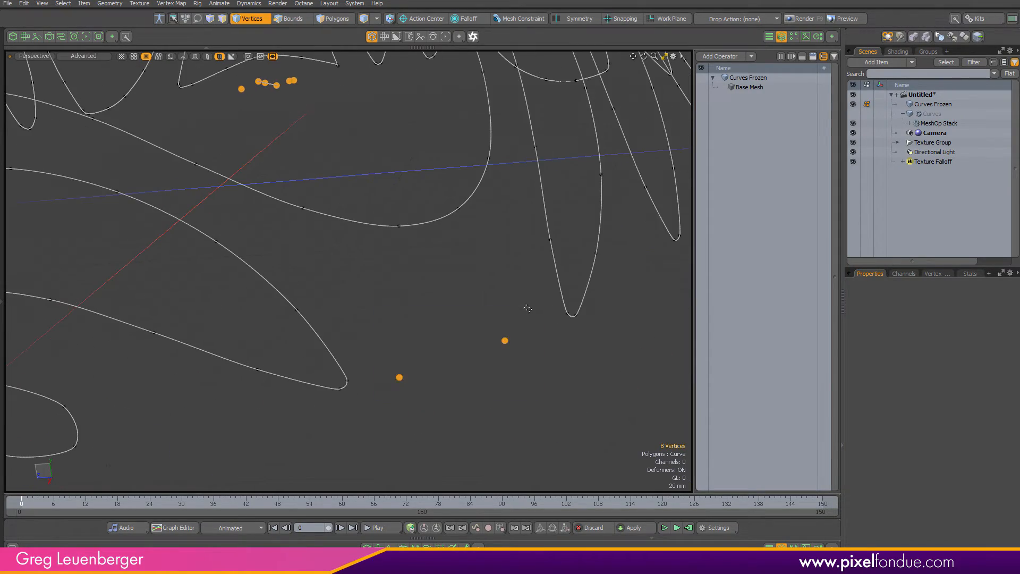
left_click_drag(521, 314, 419, 298, "alt")
left_click_drag(419, 298, 426, 253, "alt")
key("Delete")
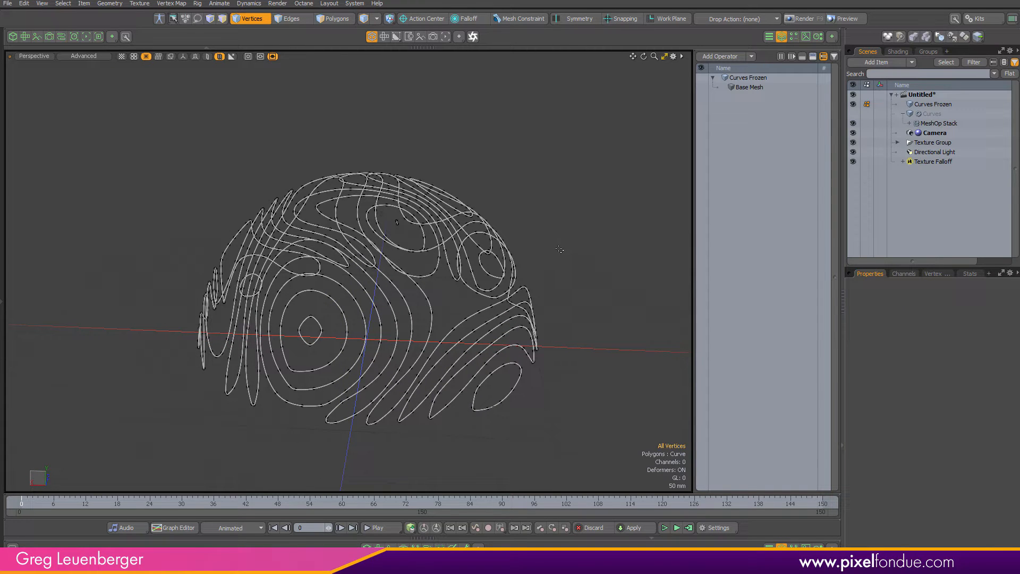
left_click(892, 194)
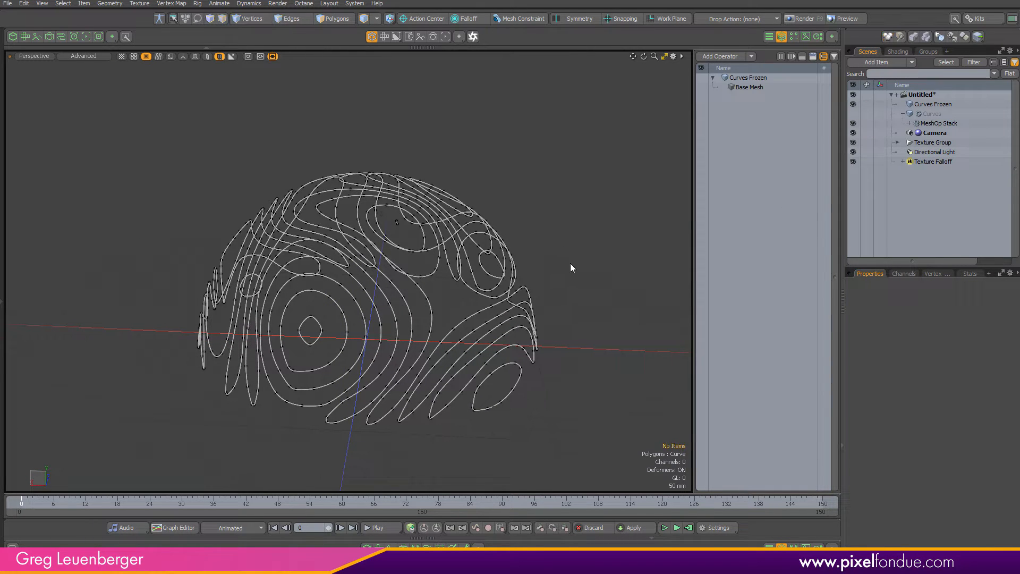
Move individual vertices around the sharp corner of the curve at the dome's lower rim to round out its shape.
scroll(520, 330, "up", 6)
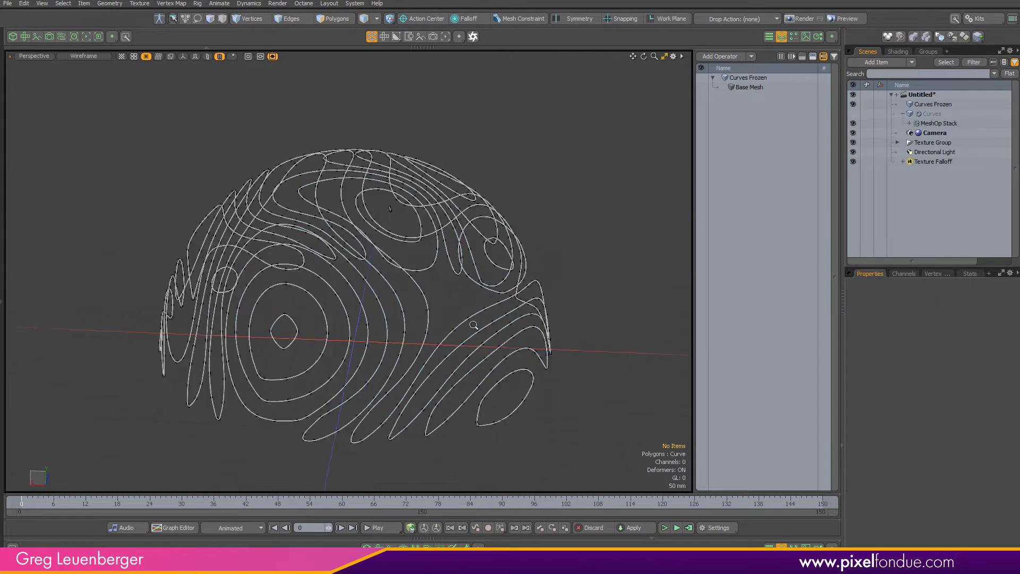
left_click_drag(465, 339, 372, 361, "ctrl+alt")
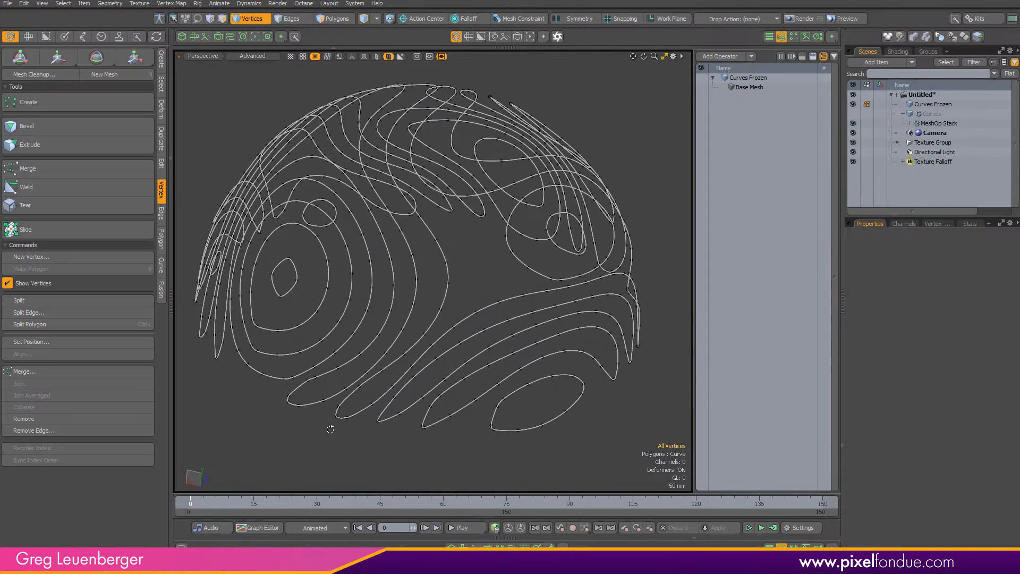
left_click_drag(330, 429, 486, 398, "alt")
left_click_drag(427, 433, 476, 410)
scroll(521, 388, "down", 5)
left_click(505, 392)
left_click(498, 393)
scroll(530, 389, "down", 3)
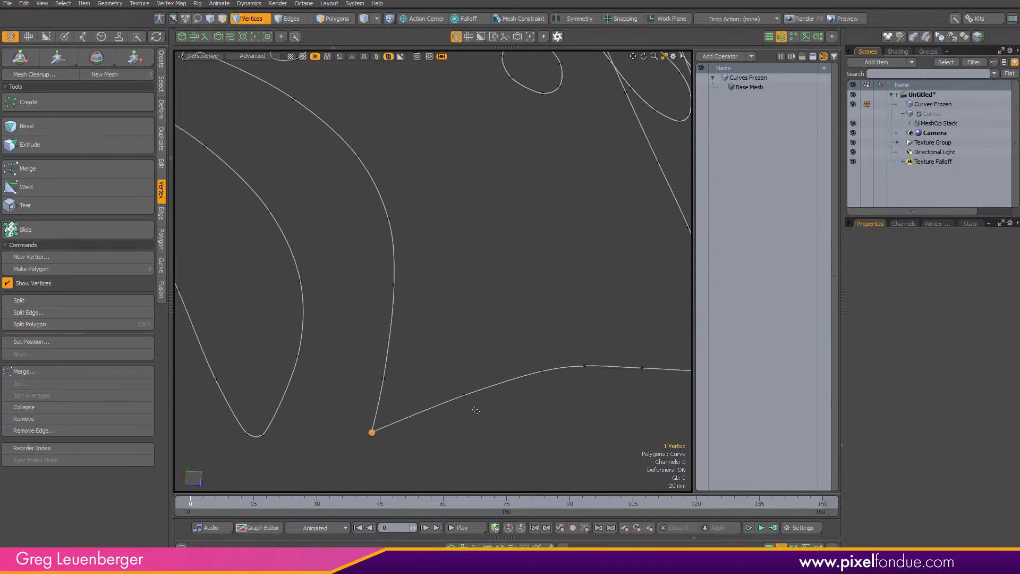
key("w")
left_click_drag(440, 380, 493, 392)
key("space")
key("w")
key("space")
key("w")
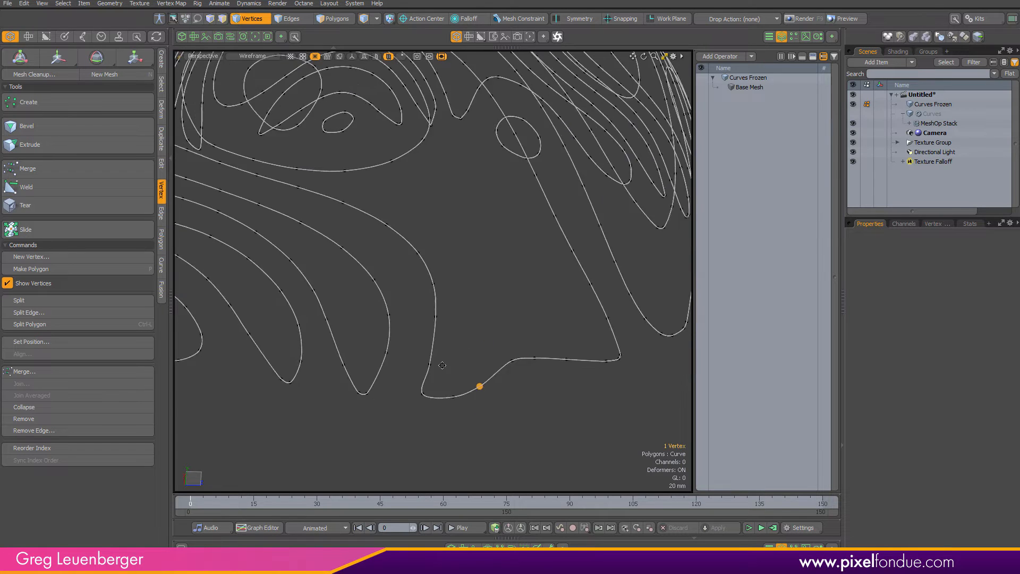
Pull a vertex out of the sharp lower corner of the contour curve to round it.
left_click_drag(442, 365, 330, 393, "alt+shift")
left_click(513, 384)
left_click_drag(512, 384, 497, 324, "alt")
scroll(441, 403, "up", 5)
left_click(487, 393)
left_click(504, 379)
left_click(490, 385)
key("w")
key("space")
Move the vertex just above the rounded corner farther up along the curve.
left_click(456, 281)
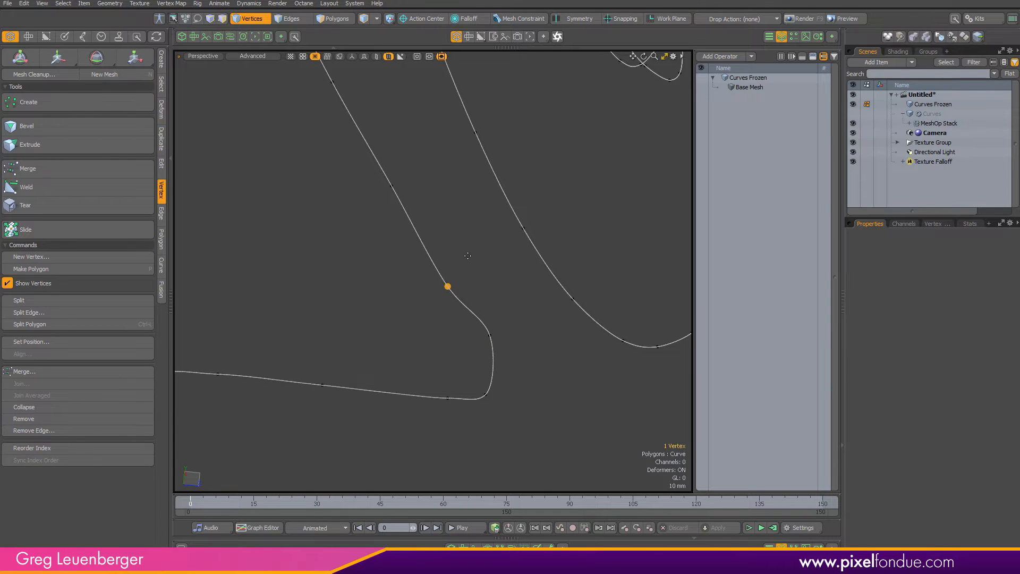
key("w")
left_click_drag(461, 276, 457, 254)
key("space")
Adjust the vertex on the lower side of the same corner to smooth the bend, and clear the selection.
scroll(460, 303, "up", 1)
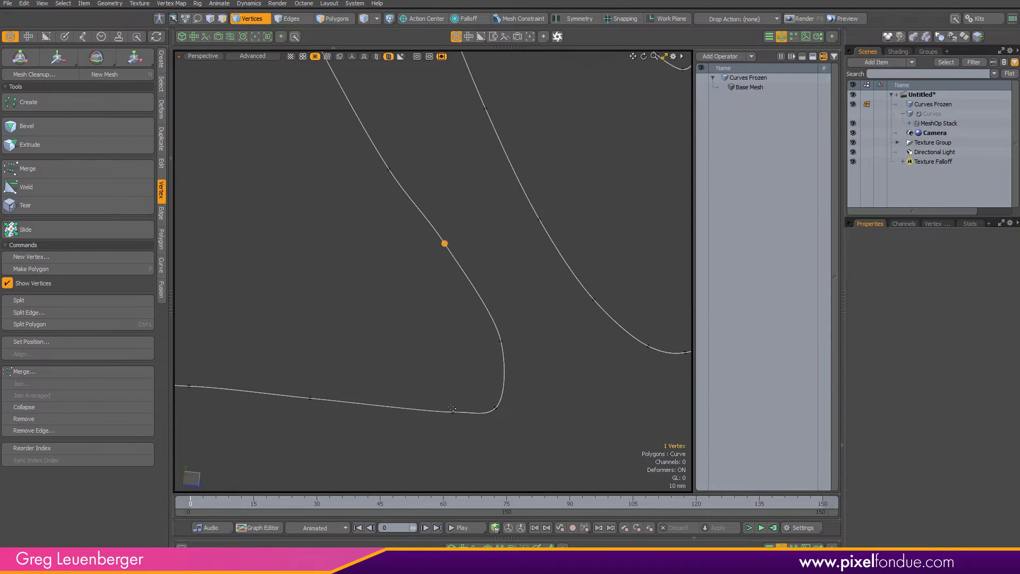
key("w")
left_click_drag(432, 389, 549, 354)
key("space")
scroll(423, 391, "down", 5)
left_click(401, 399)
Examine the lower rim of the dome of curves for remaining sharp tips.
scroll(593, 396, "down", 5)
scroll(534, 357, "up", 5)
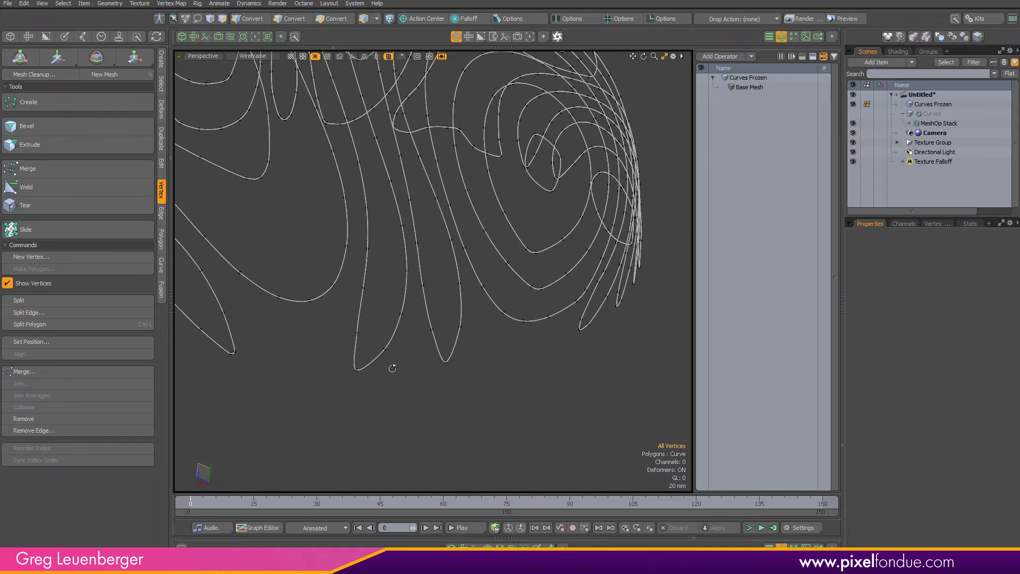
scroll(386, 363, "up", 3)
scroll(384, 362, "down", 6)
left_click_drag(384, 362, 626, 367, "alt")
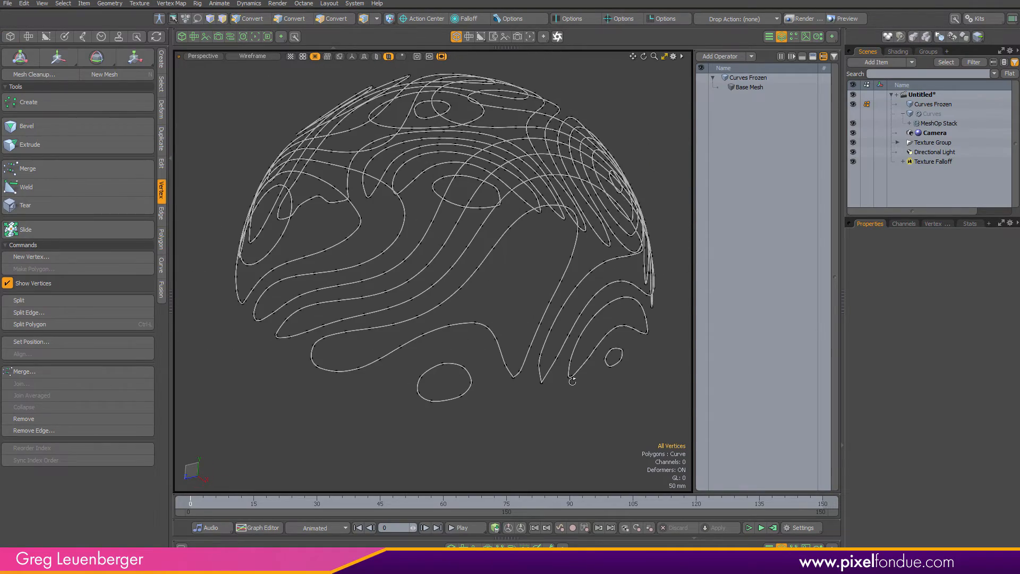
left_click_drag(546, 382, 505, 389, "alt")
scroll(559, 362, "up", 5)
scroll(559, 363, "up", 3)
Select the short edge at the V-shaped curve's sharp tip, isolate the tip vertex and pull it away to round the point.
left_click(533, 379)
key("3")
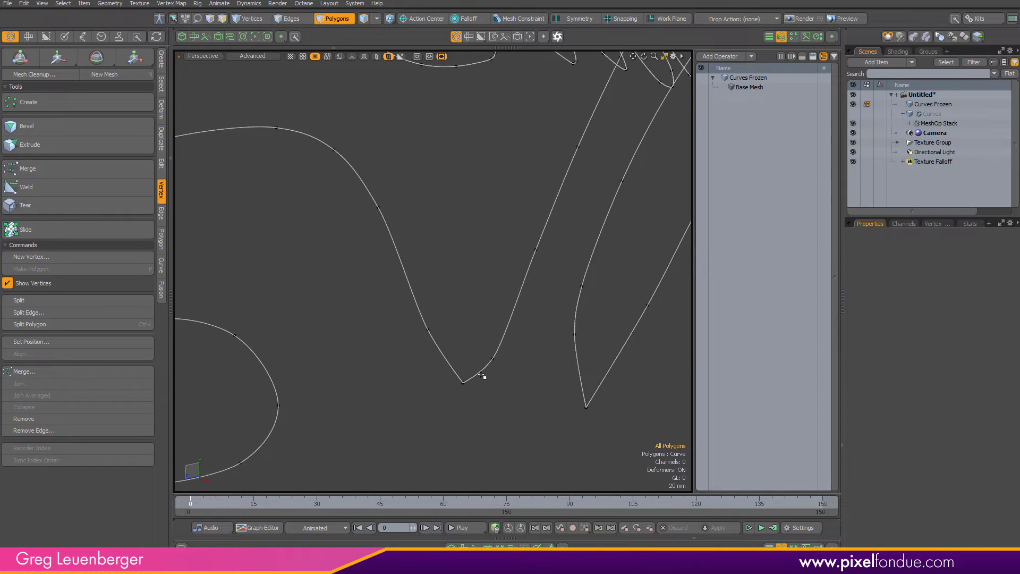
left_click(479, 372)
key("2")
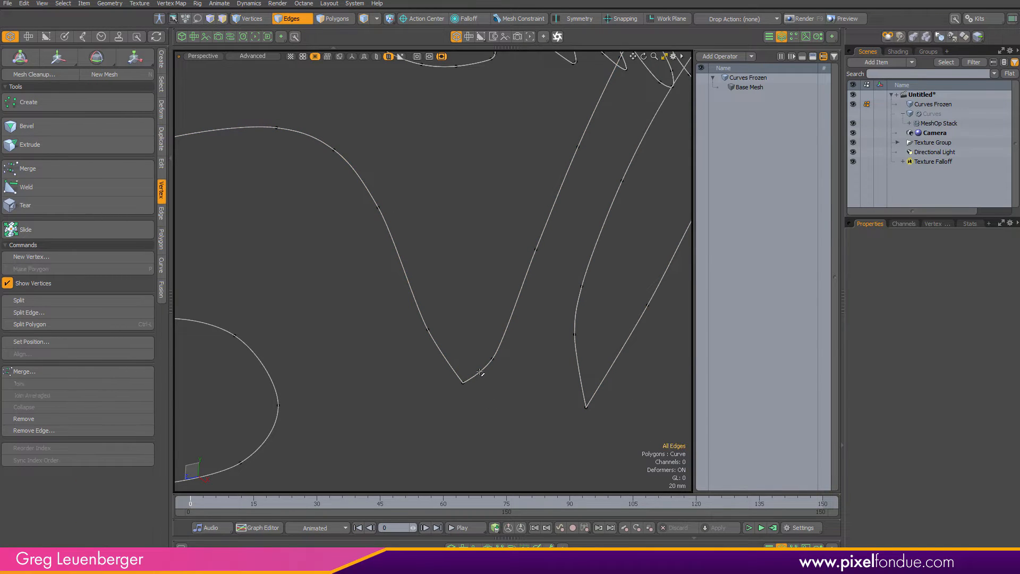
left_click(478, 390)
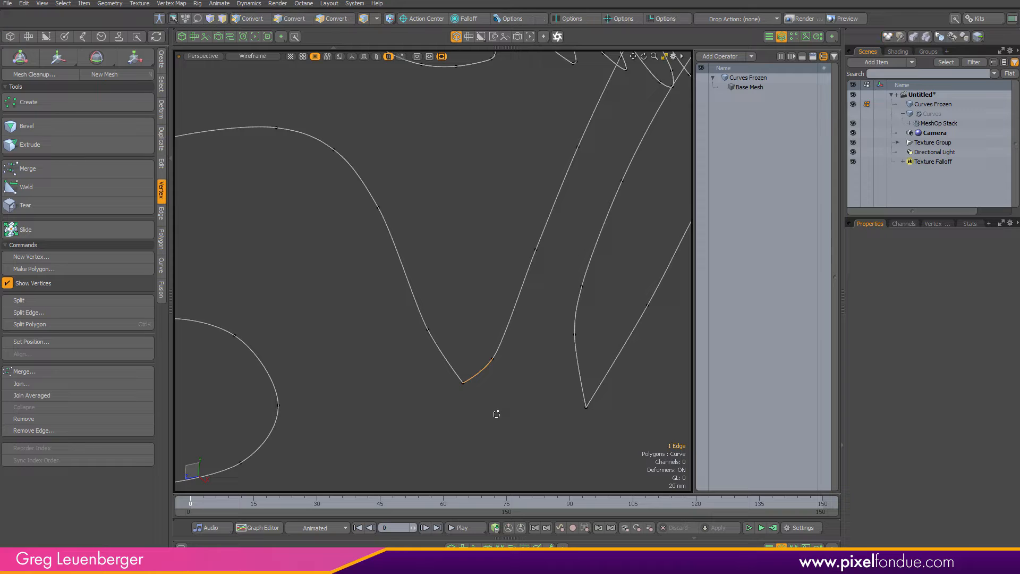
key("1")
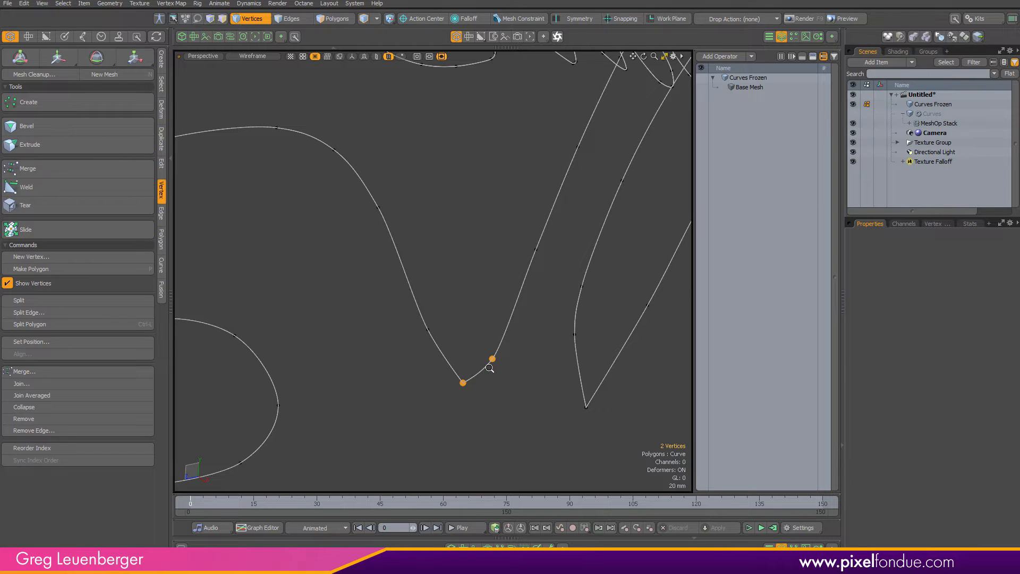
left_click_drag(492, 366, 503, 364, "ctrl+alt")
right_click_drag(523, 335, 478, 373, "ctrl")
mouse_move(461, 388)
left_mouse_down("ctrl+alt")
mouse_move(489, 387)
mouse_move(458, 397)
mouse_move(468, 389)
left_mouse_up("ctrl+alt")
key("w")
key("space")
left_click(436, 390, "shift")
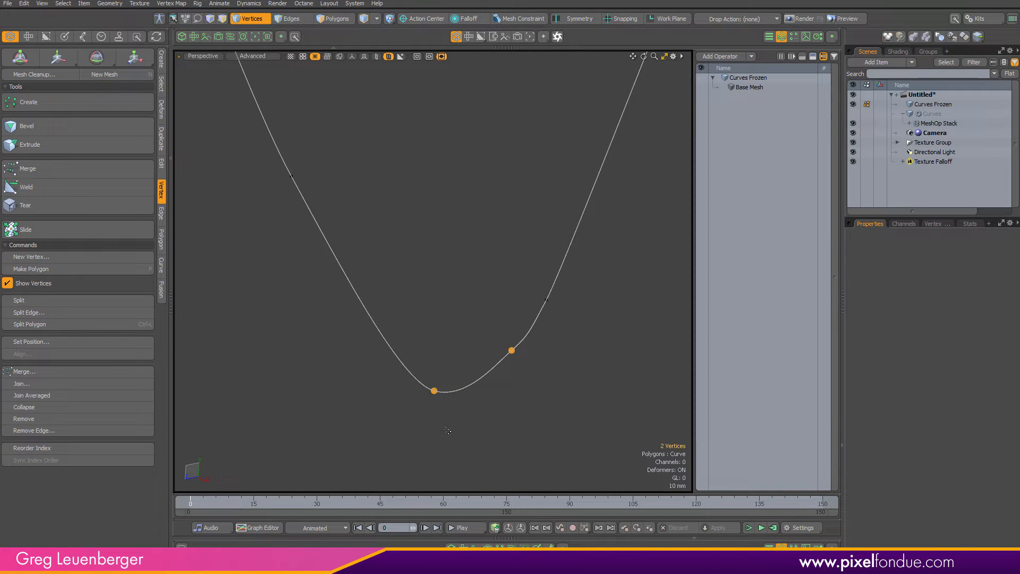
Slide the newly separated vertex down toward the V-shaped curve's tip and deselect it.
left_click(500, 380)
left_click(511, 350)
key("w")
left_click_drag(530, 360, 507, 379)
key("space")
left_click(561, 365)
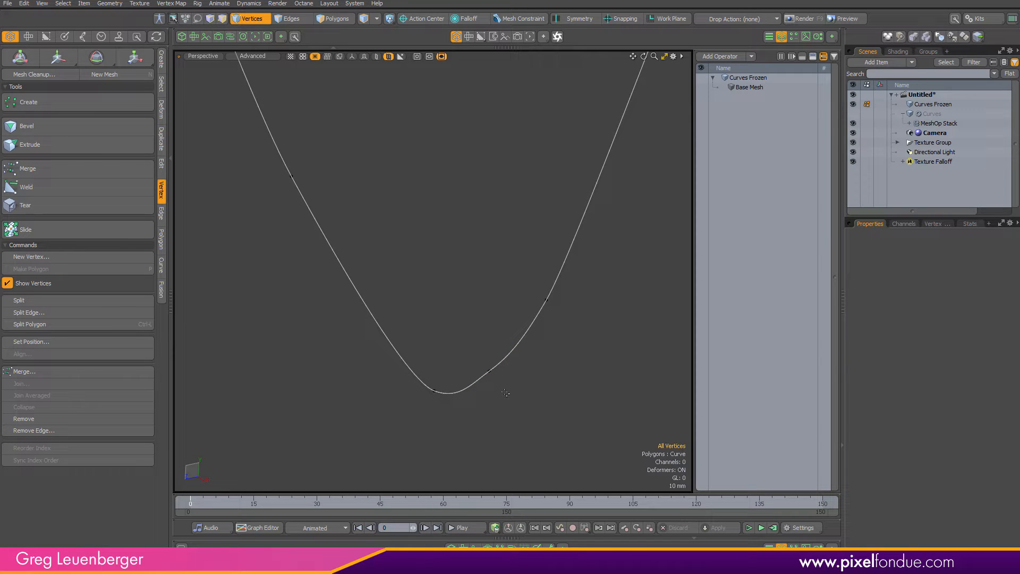
Move the vertex beside the V-shaped curve's tip outward by -2.5 mm in Y and -3 mm in Z, undoing the extra drag.
left_click(489, 374)
key("w")
left_click_drag(472, 395, 492, 409)
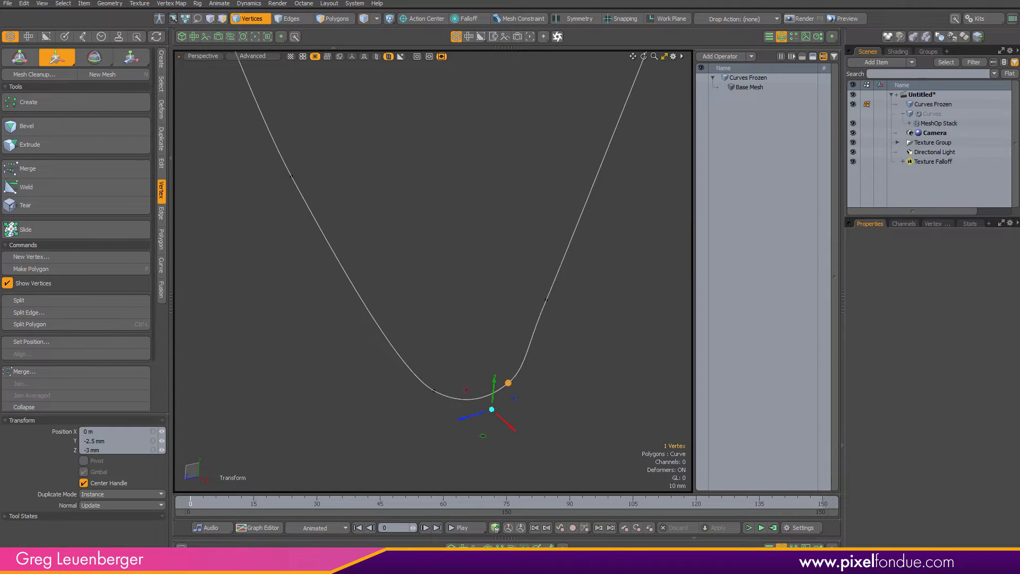
left_click_drag(540, 323, 547, 299)
key("ctrl+z")
Move the next vertex up the V-shaped curve's side by 7 mm in Y and -8 mm in Z.
scroll(579, 324, "down", 8)
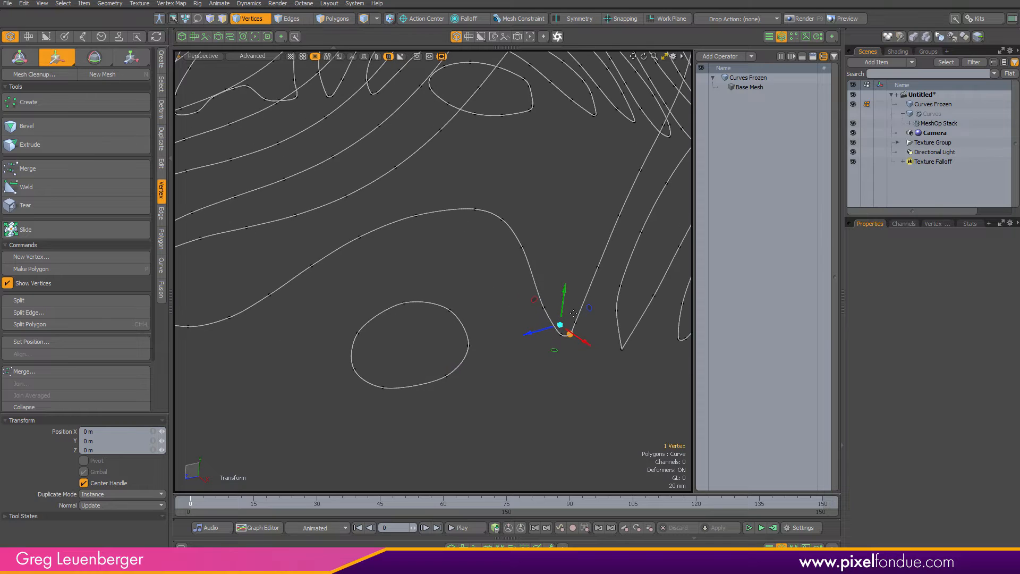
key("Escape")
left_click(576, 318)
key("w")
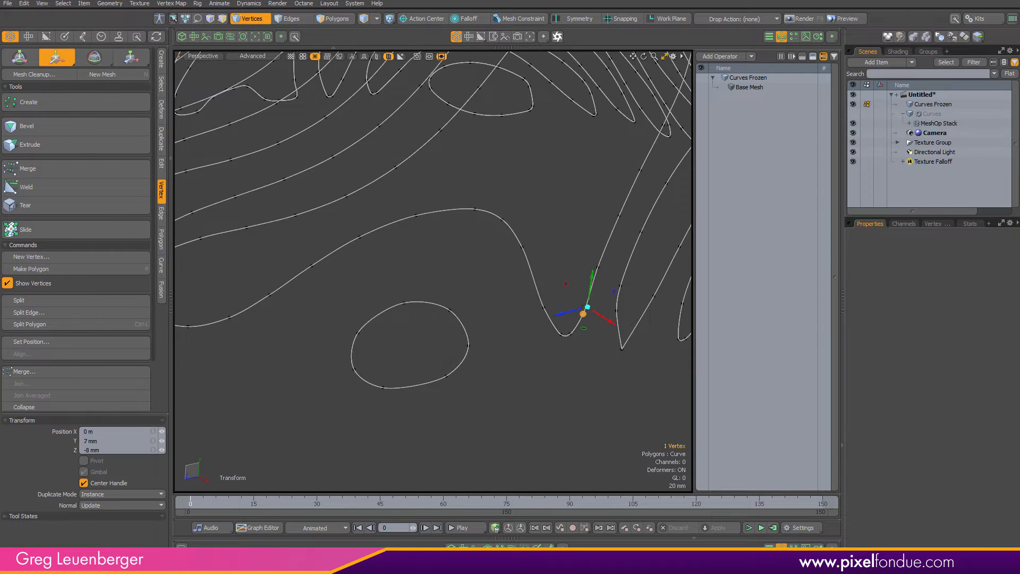
key("space")
Select the neighbouring sharp-tipped curve and inspect its points with the Curve tool.
scroll(545, 302, "down", 3)
left_click(587, 362)
scroll(606, 331, "up", 7)
right_click_drag(574, 356, 608, 338)
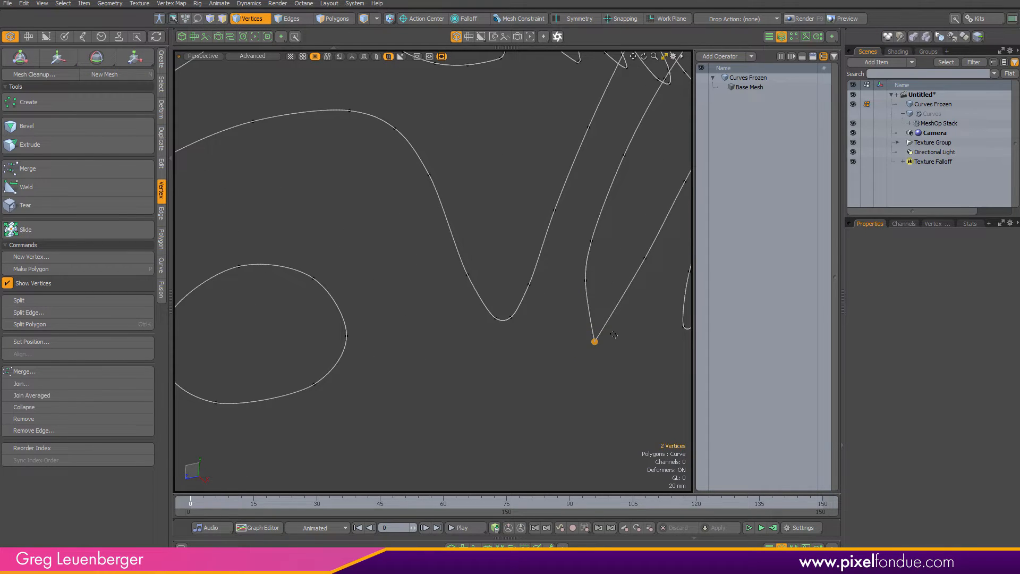
left_click_drag(604, 337, 496, 370, "alt+shift")
left_click(519, 358)
key("3")
left_click(507, 348)
key("c")
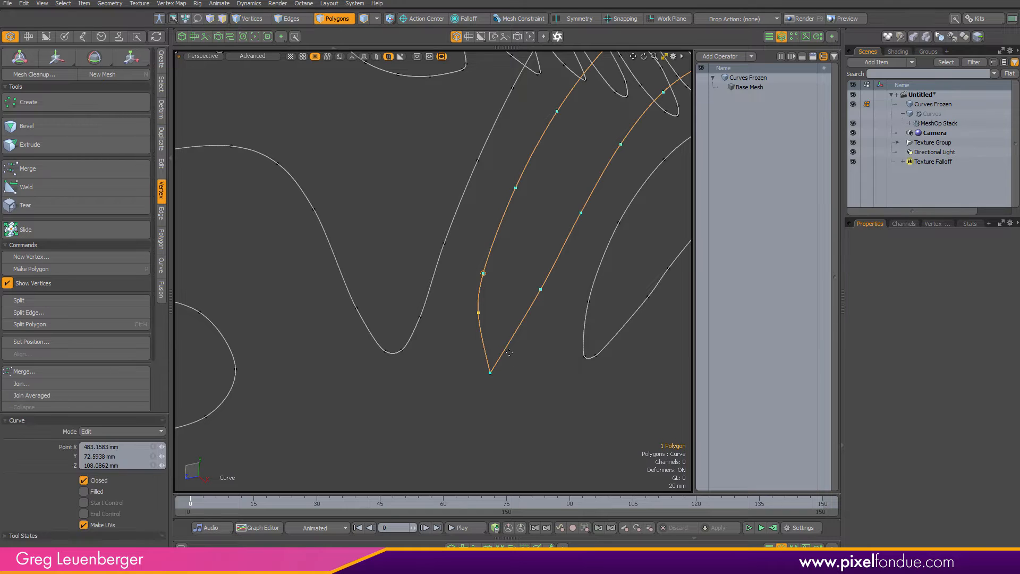
Isolate one of the overlapping vertices at that curve's sharp tip and move it up along the curve to round the tip.
key("2")
left_click(507, 345)
right_click_drag(581, 281, 594, 255, "ctrl")
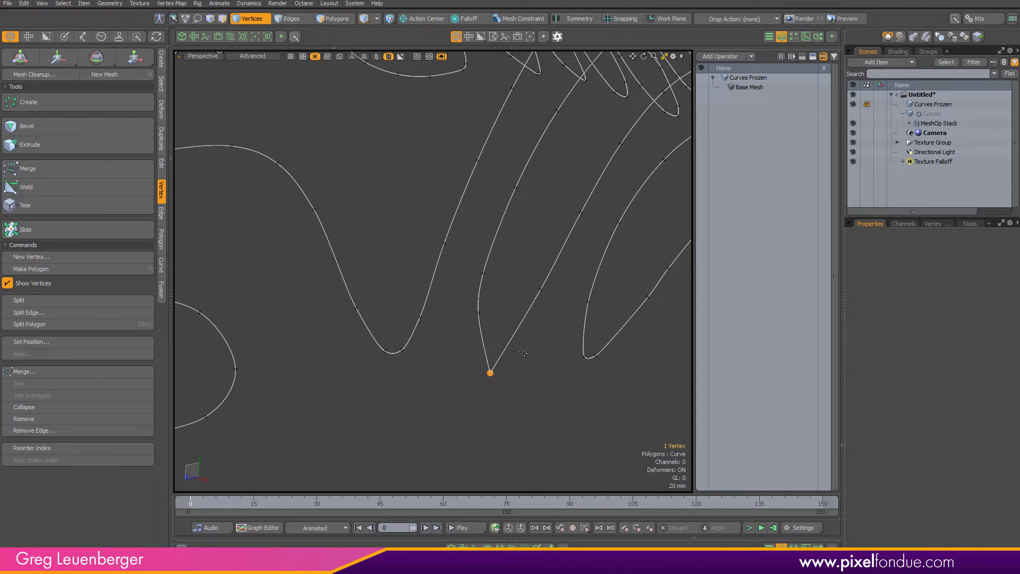
key("w")
left_click_drag(524, 351, 537, 335)
key("space")
left_click(519, 404)
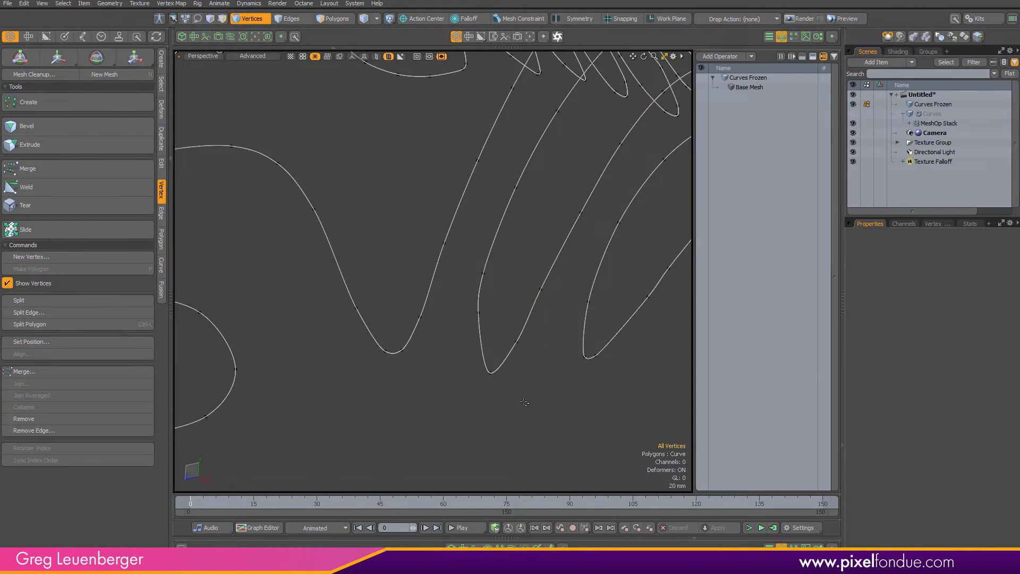
Create a new mesh item, place it above Curves Frozen in the item list and name it Strips.
scroll(521, 406, "down", 8)
left_click_drag(476, 414, 495, 405, "alt")
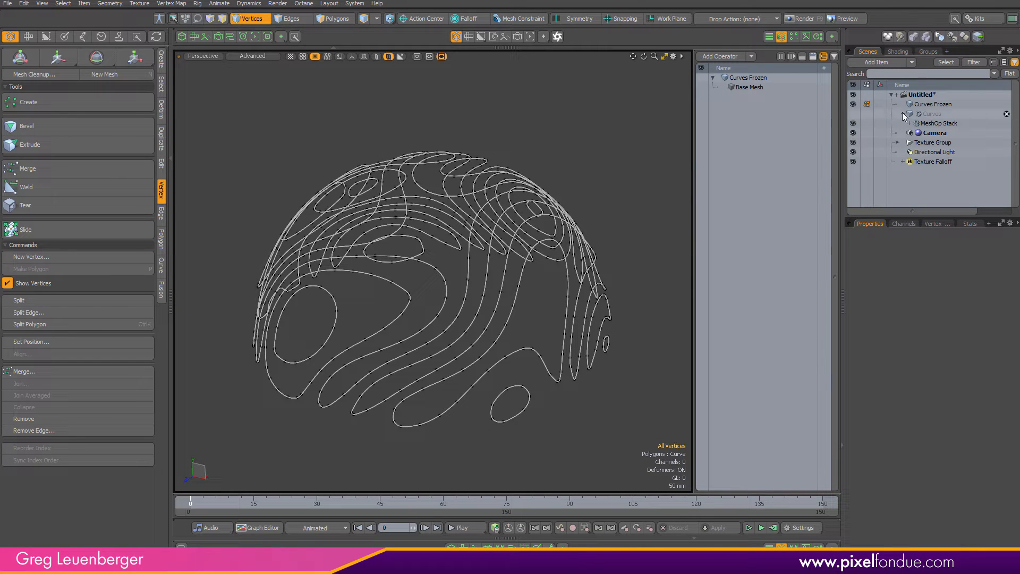
key("n")
left_click(904, 161)
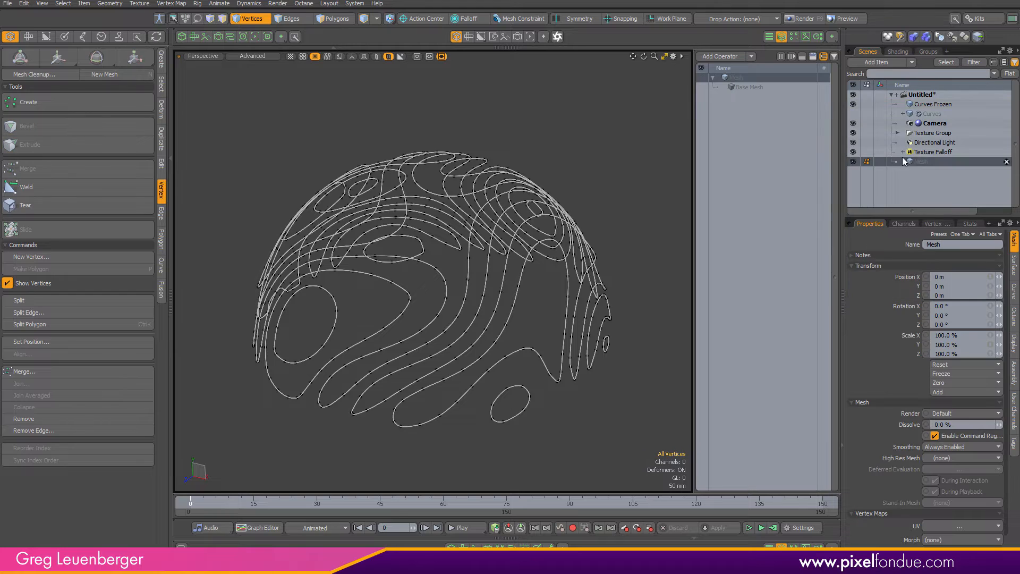
left_click_drag(904, 161, 929, 107)
key("F3")
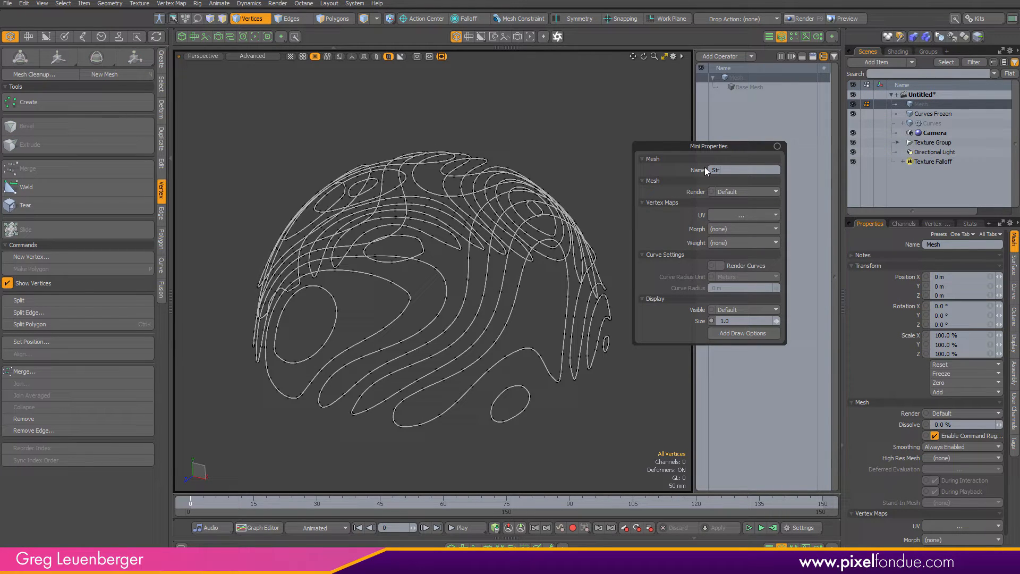
Add a Curve Sweep mesh operation to the Strips mesh.
left_click(737, 57)
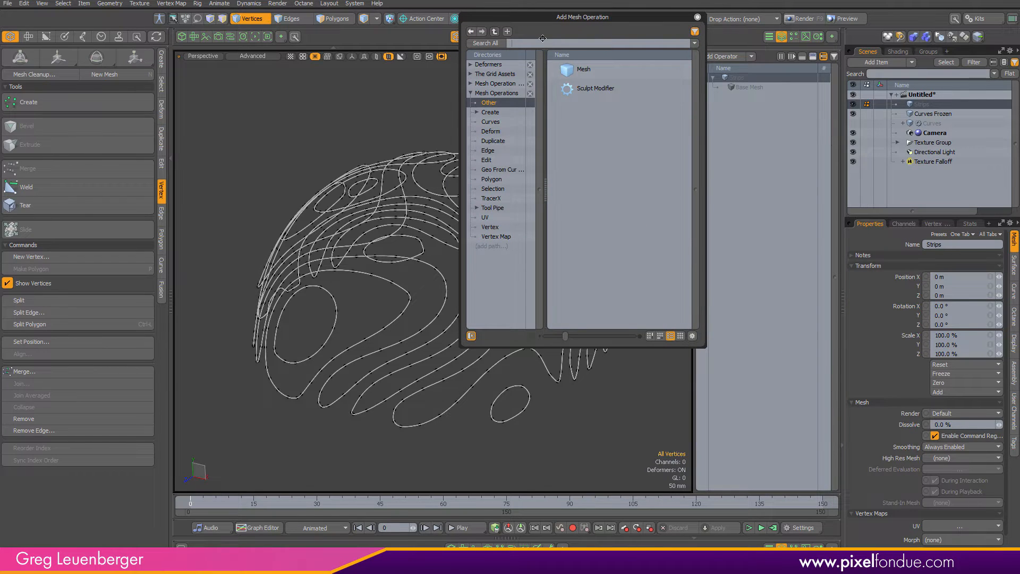
type("curve sw")
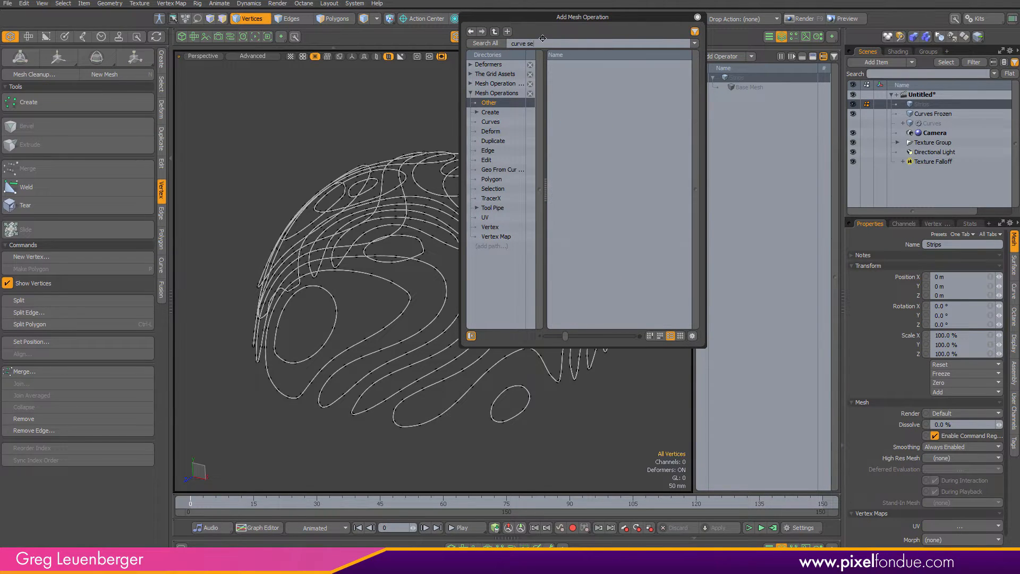
key("Return")
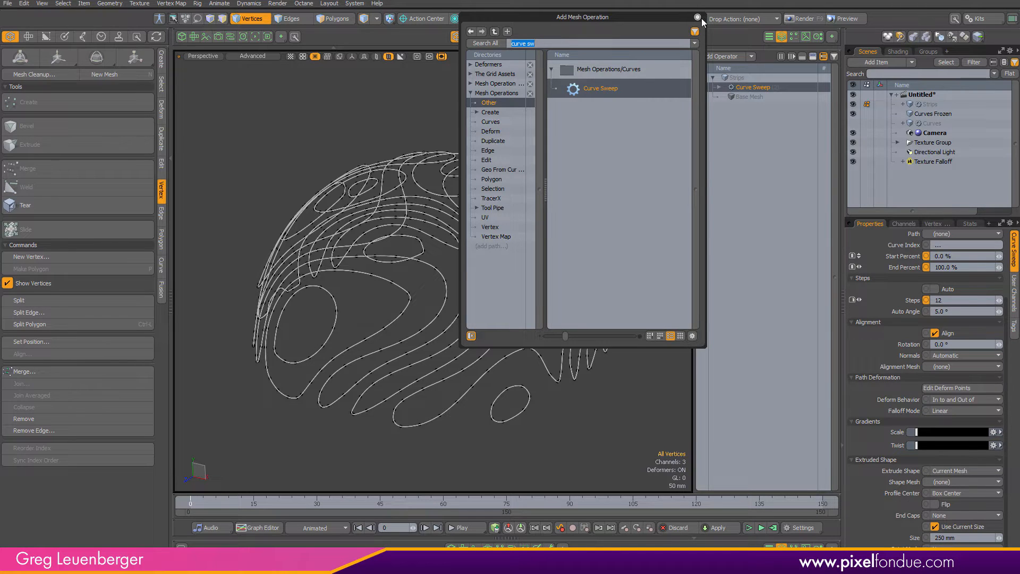
left_click(698, 18)
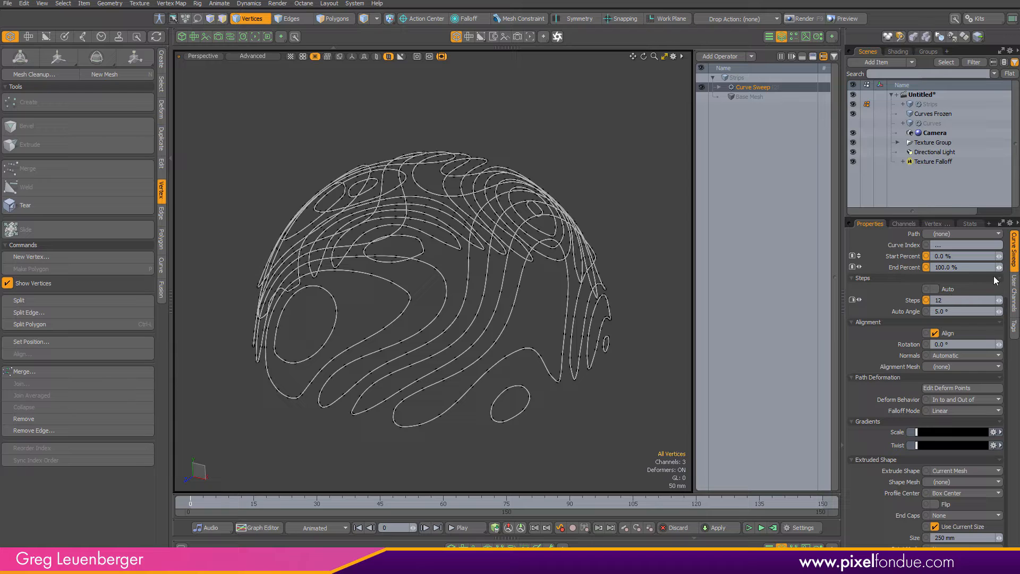
Set the Curve Sweep path to Curves Frozen, hide the Curves Frozen mesh and reselect the sweep operation.
scroll(964, 281, "up", 4)
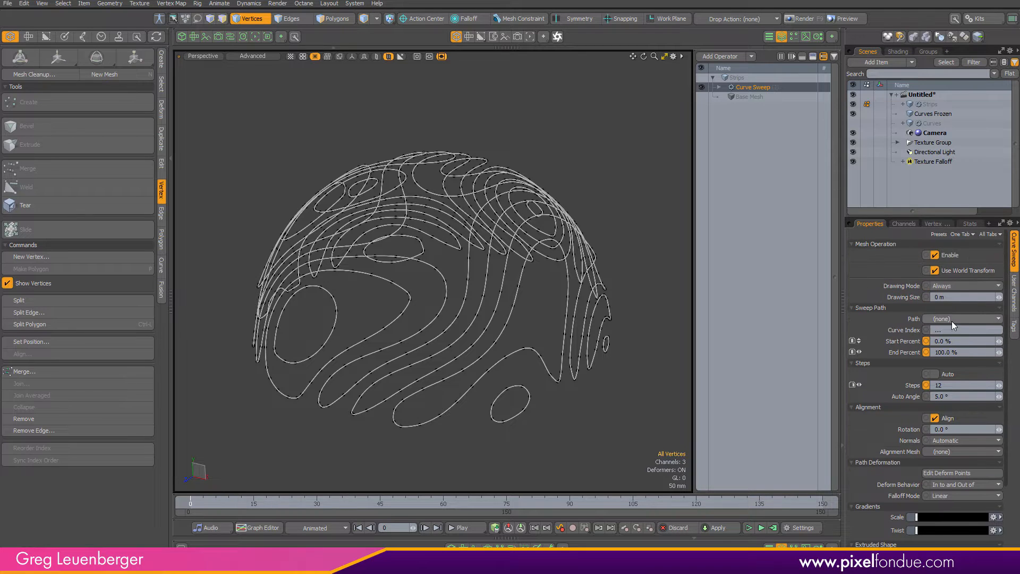
left_click(953, 318)
left_click(959, 336)
left_click(854, 114)
left_click(926, 104)
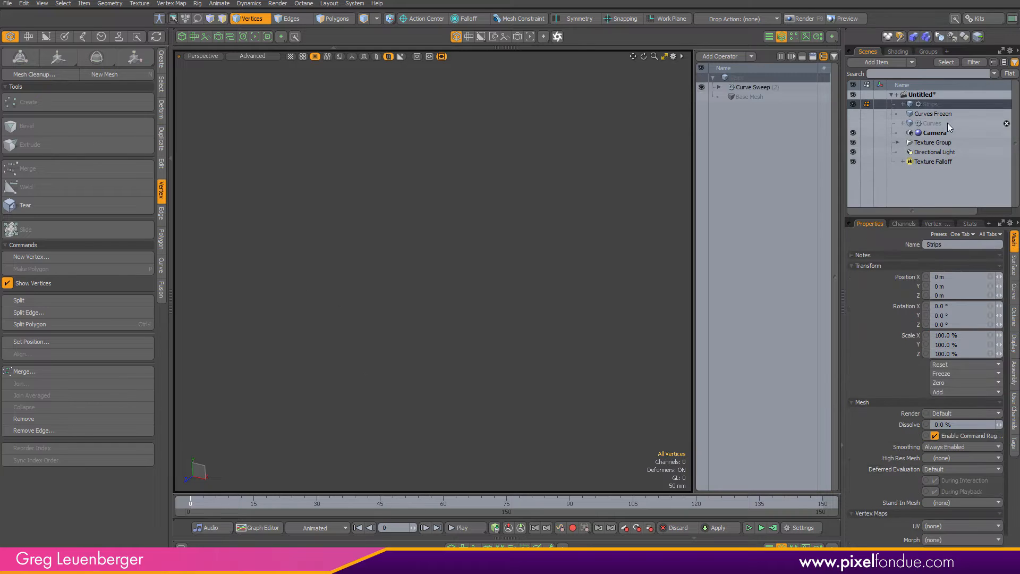
left_click(756, 88)
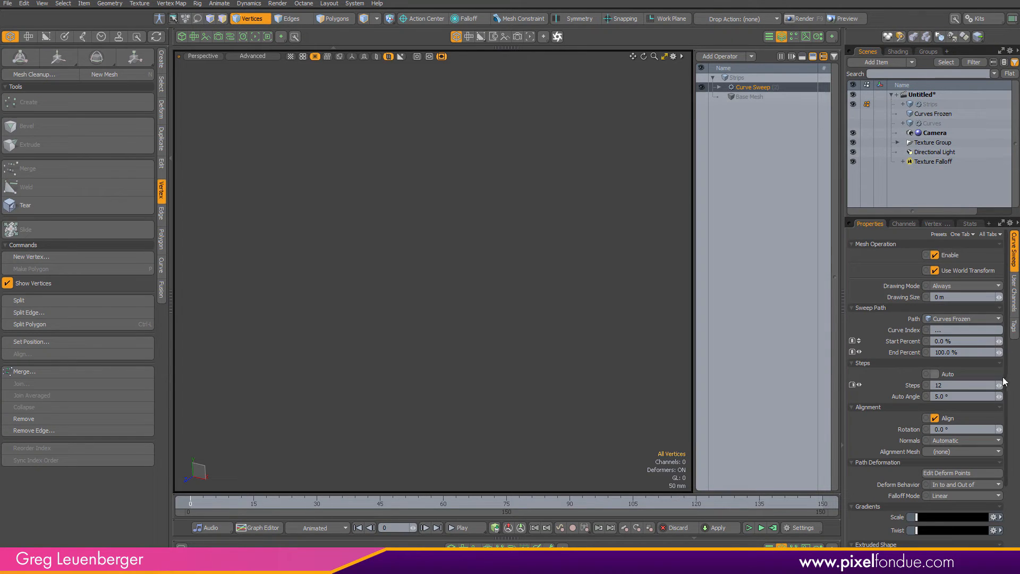
Set the sweep's Extrude Shape to Polygon Strips and turn off Use Current Size.
scroll(999, 404, "down", 3)
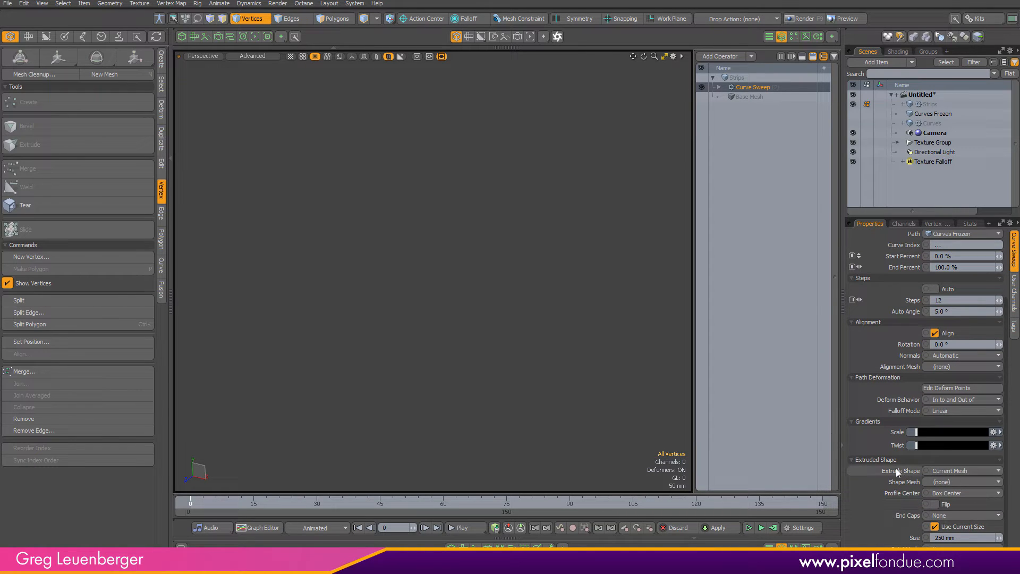
left_click(956, 471)
left_click(958, 493)
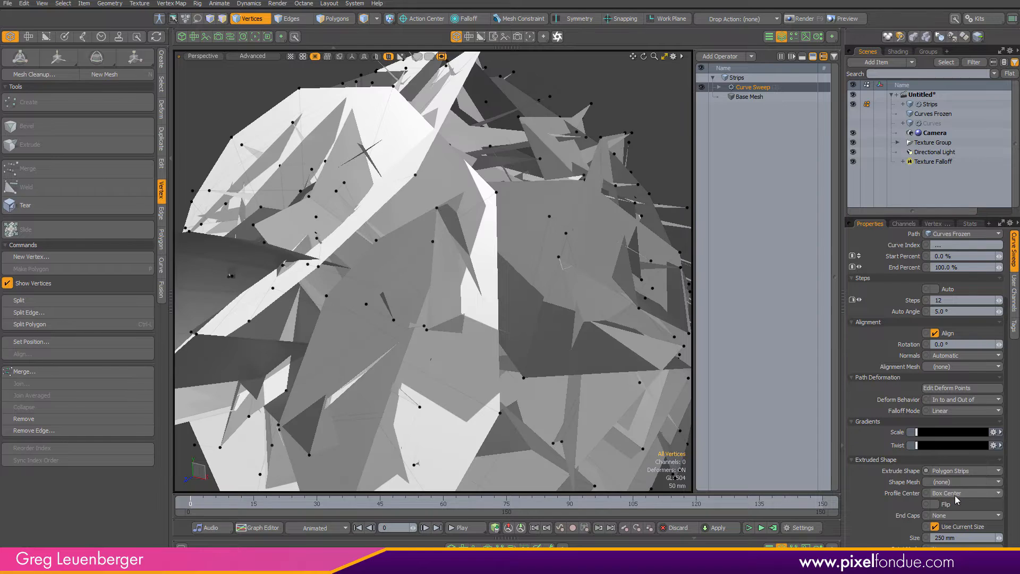
scroll(551, 313, "down", 5)
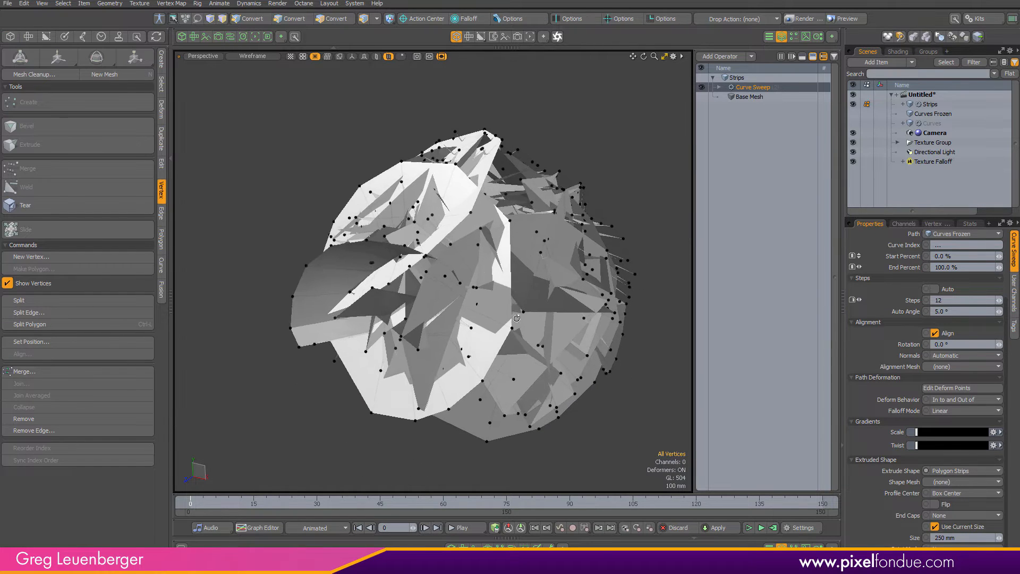
left_click_drag(551, 313, 548, 273, "alt")
left_click(934, 526)
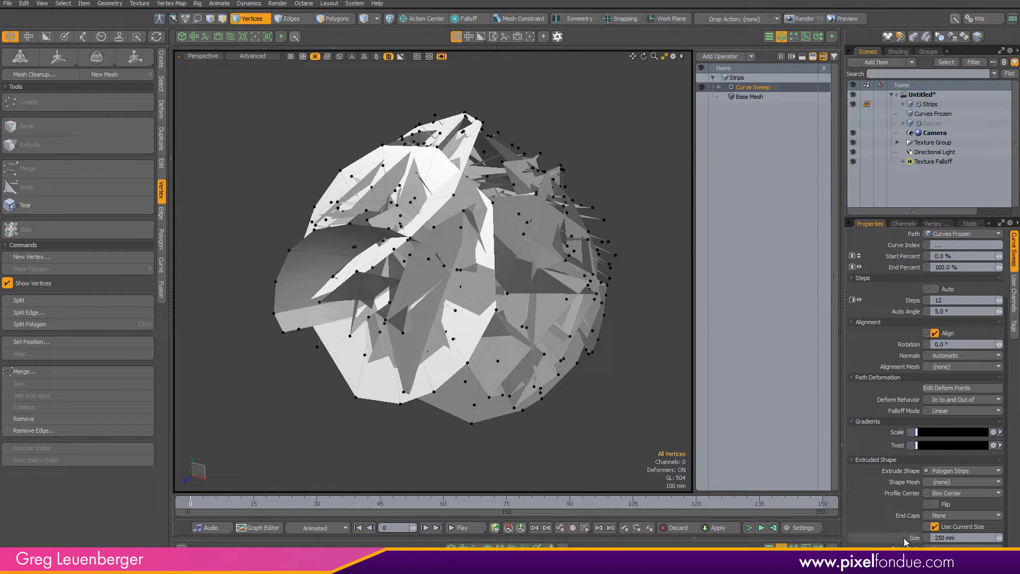
left_click(954, 528)
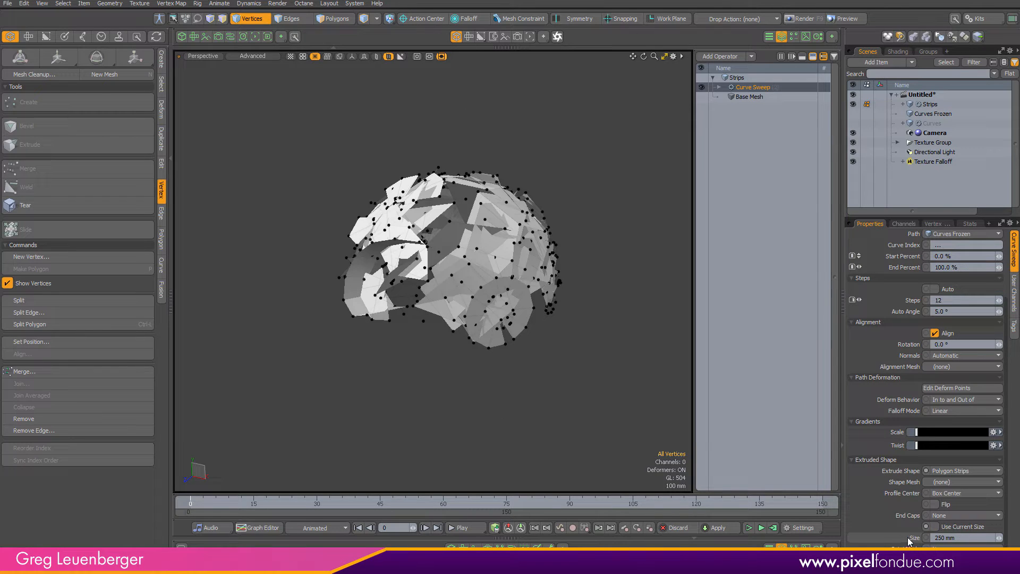
Set the sweep's Size to 2 mm and enable Auto steps.
key("c")
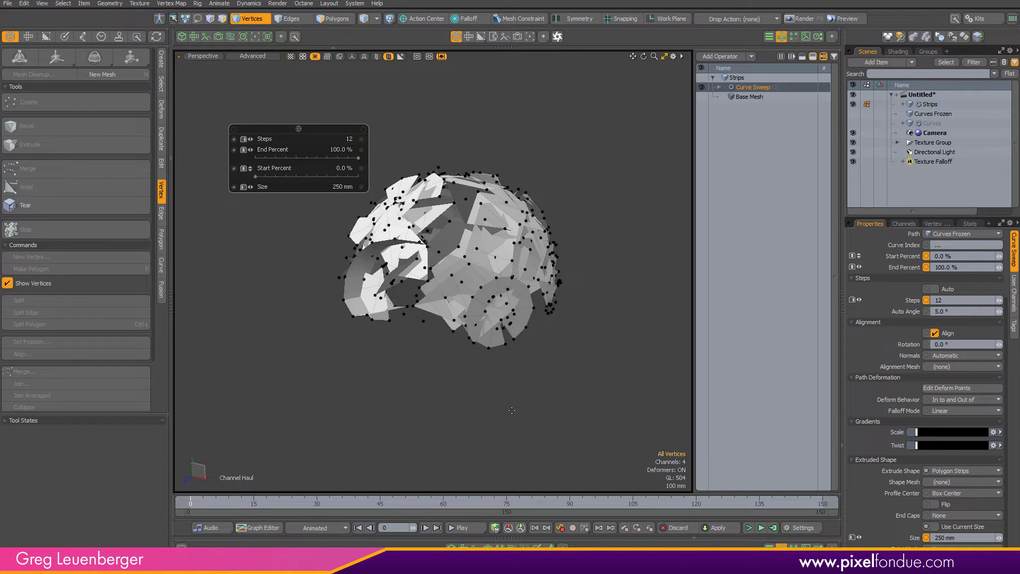
left_click_drag(512, 410, 513, 350)
left_click_drag(513, 350, 570, 334, "ctrl+alt")
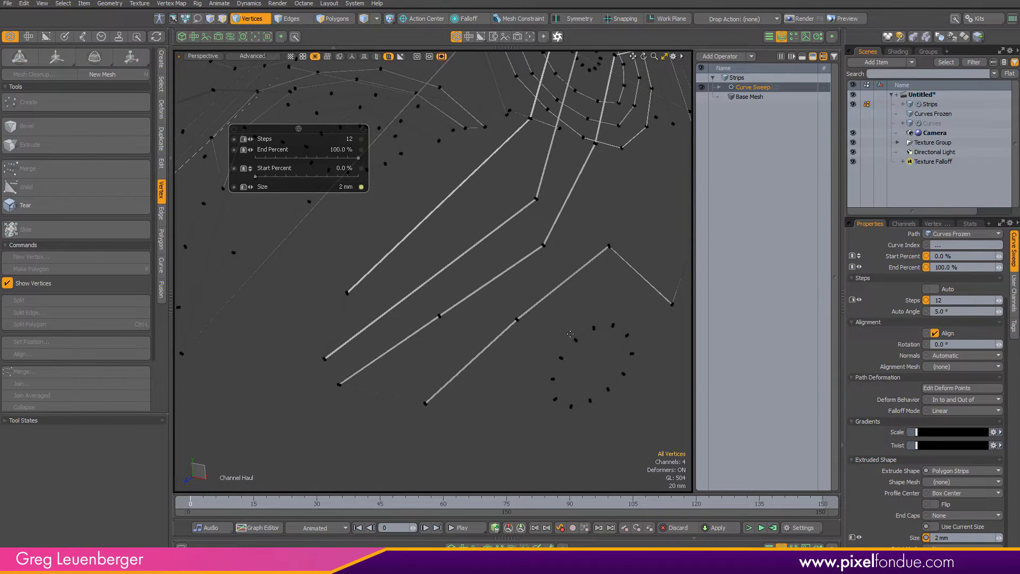
left_click(950, 291)
key("a")
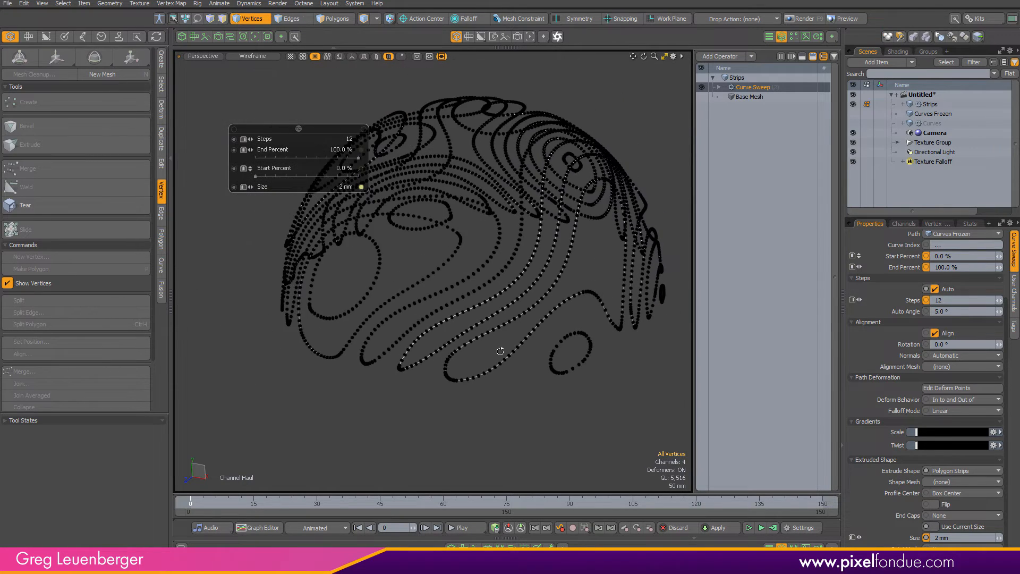
Examine the vertex spacing along the swept strips, around the tight bends and the small loop.
left_click_drag(542, 339, 574, 333, "alt")
scroll(575, 333, "up", 5)
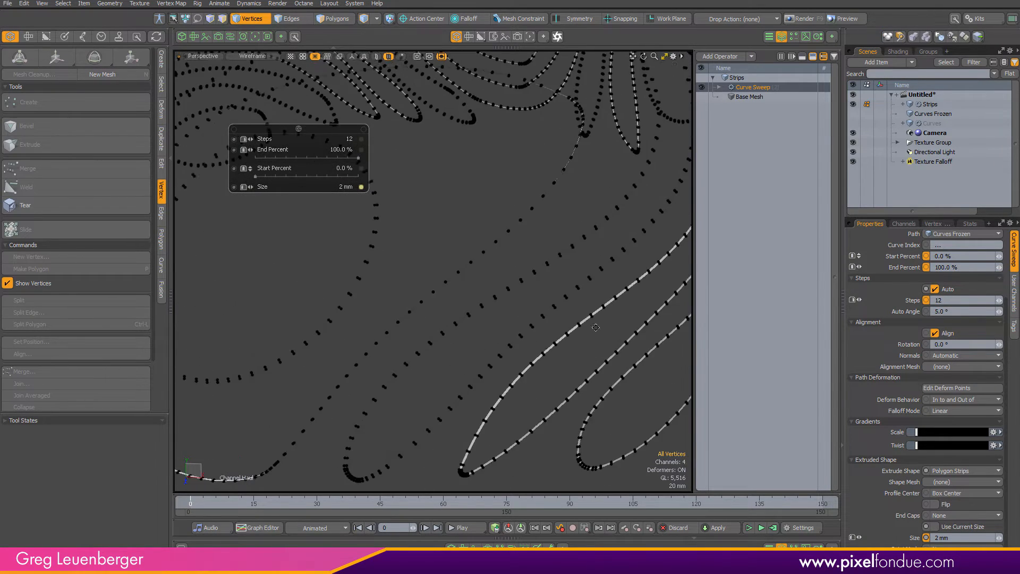
left_click_drag(524, 360, 639, 298, "alt")
scroll(640, 298, "up", 6)
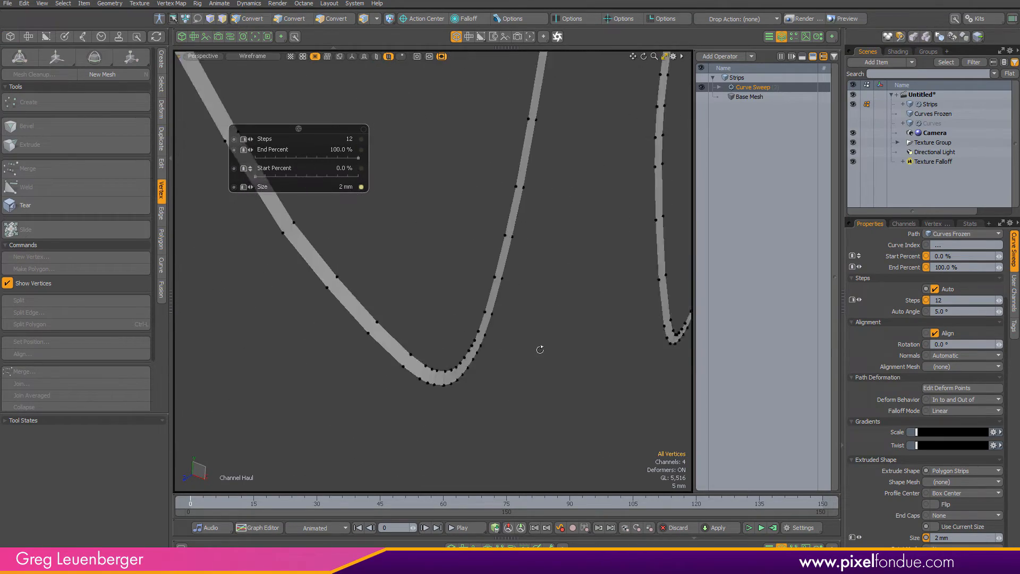
left_click_drag(540, 351, 525, 352, "alt")
scroll(525, 352, "down", 8)
scroll(391, 360, "up", 2)
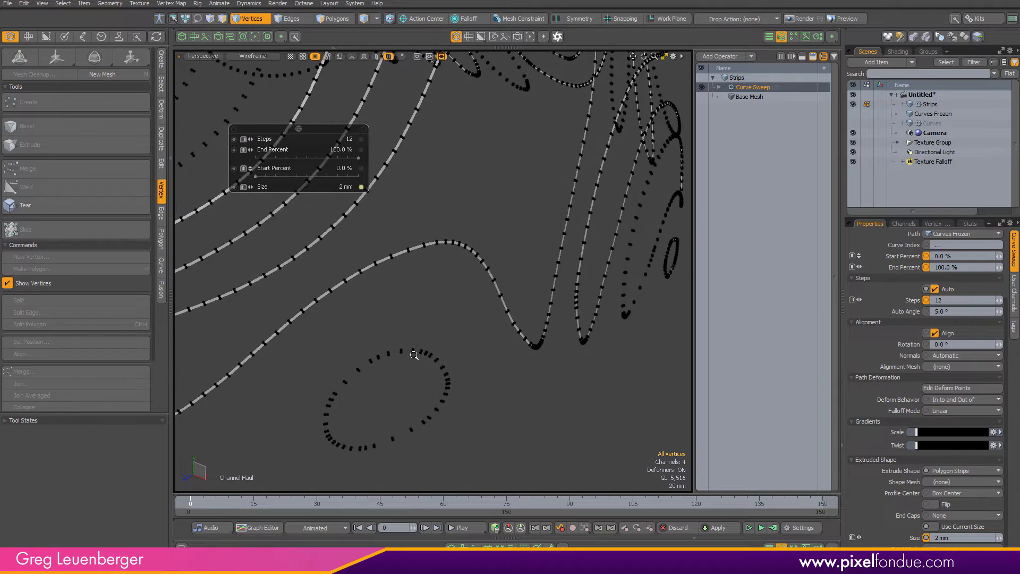
Try a fixed 200 steps on the Curve Sweep with Auto off, and turn Auto back on.
left_click(948, 290)
left_click(965, 297)
type("200")
key("Return")
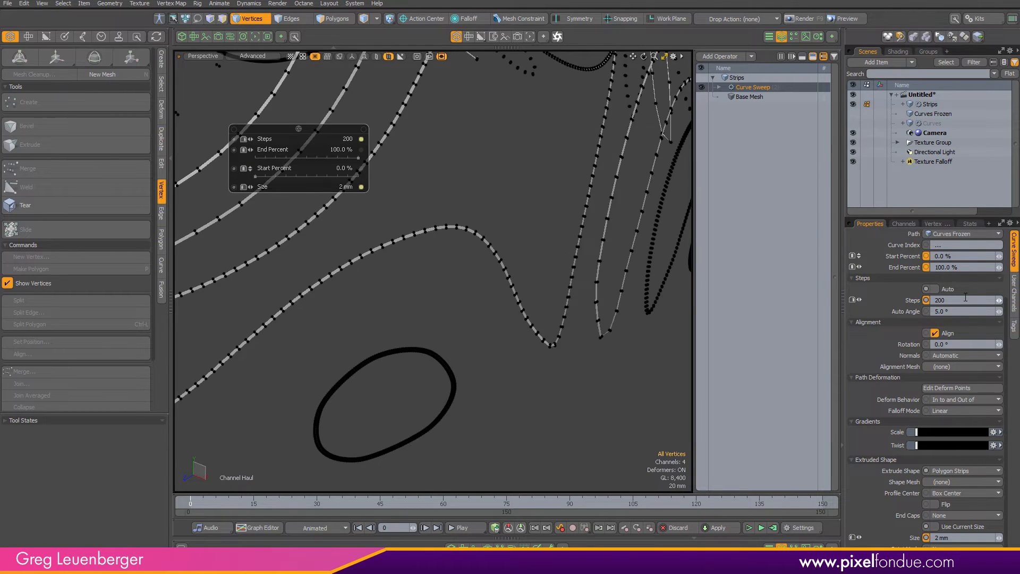
scroll(435, 283, "down", 6)
scroll(414, 292, "up", 9)
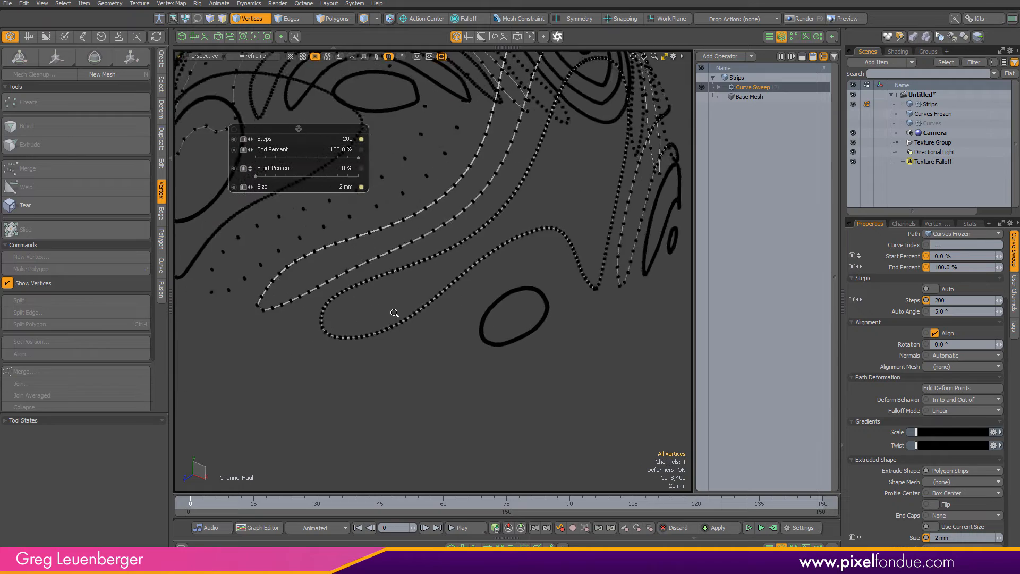
scroll(449, 310, "up", 8)
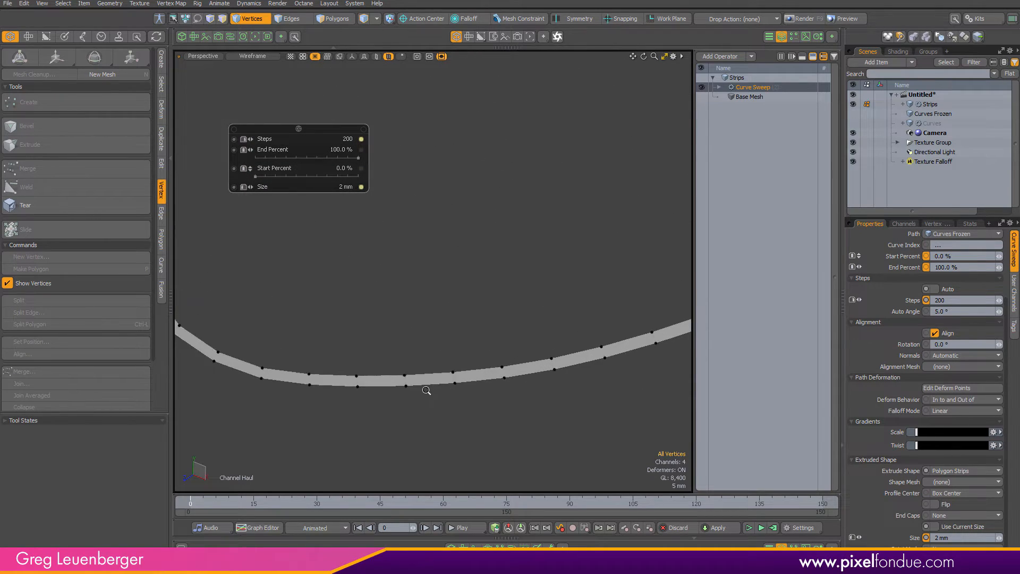
scroll(411, 382, "down", 5)
scroll(554, 335, "up", 10)
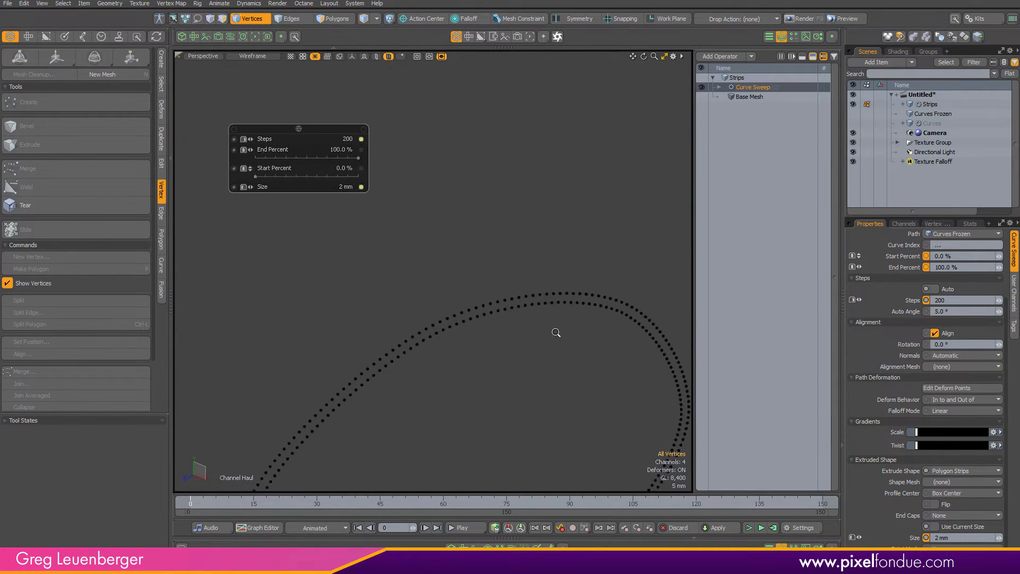
scroll(593, 334, "down", 6)
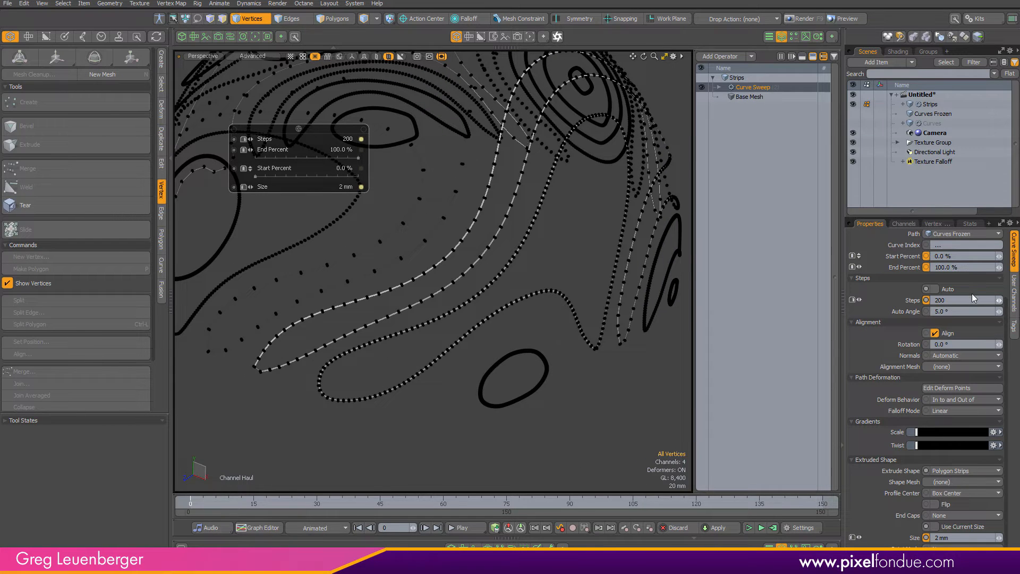
left_click(935, 289)
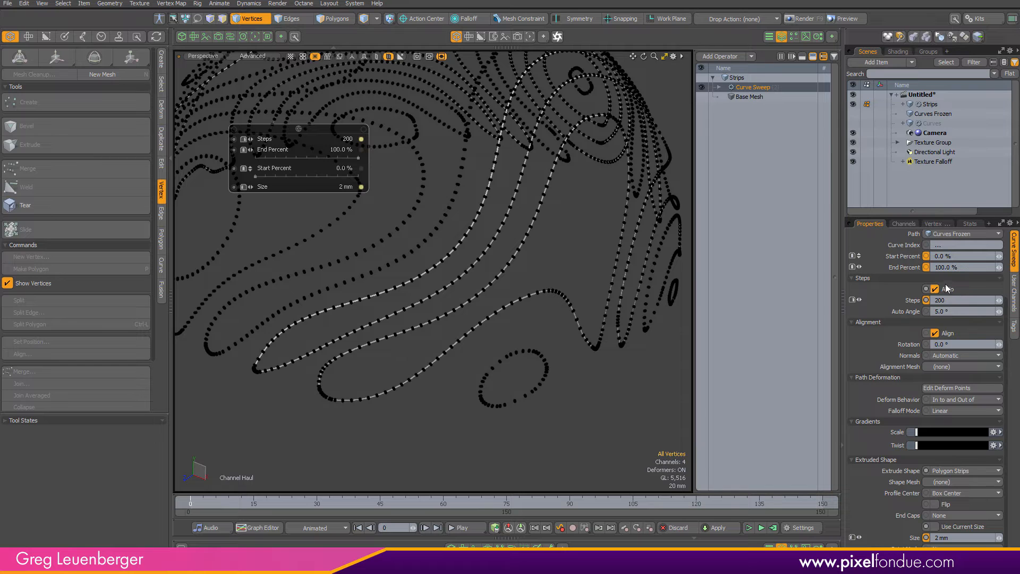
Set the Curve Sweep's Auto Angle to 10°.
scroll(525, 391, "up", 4)
left_click_drag(526, 391, 704, 381, "alt+shift")
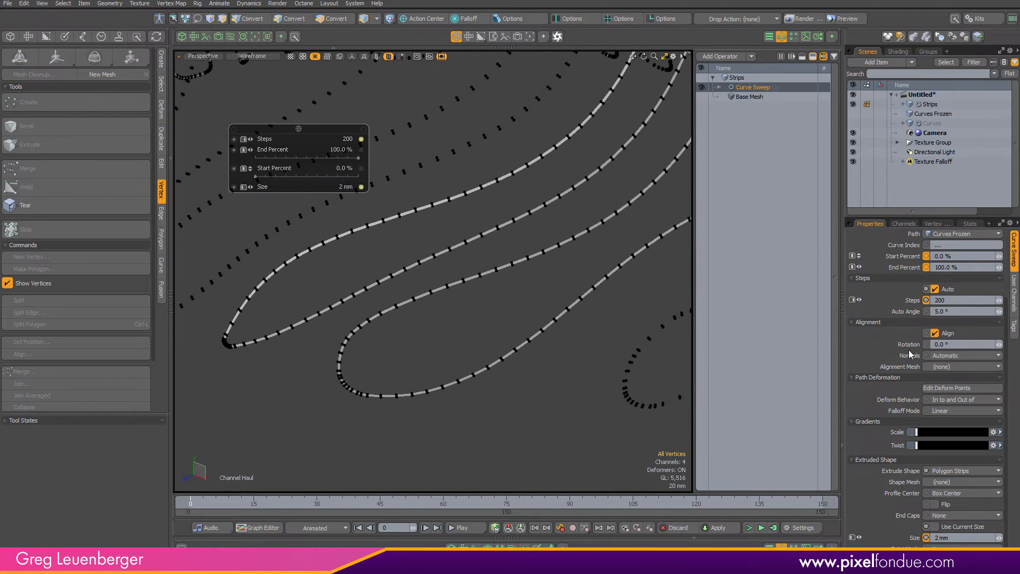
scroll(351, 389, "up", 8)
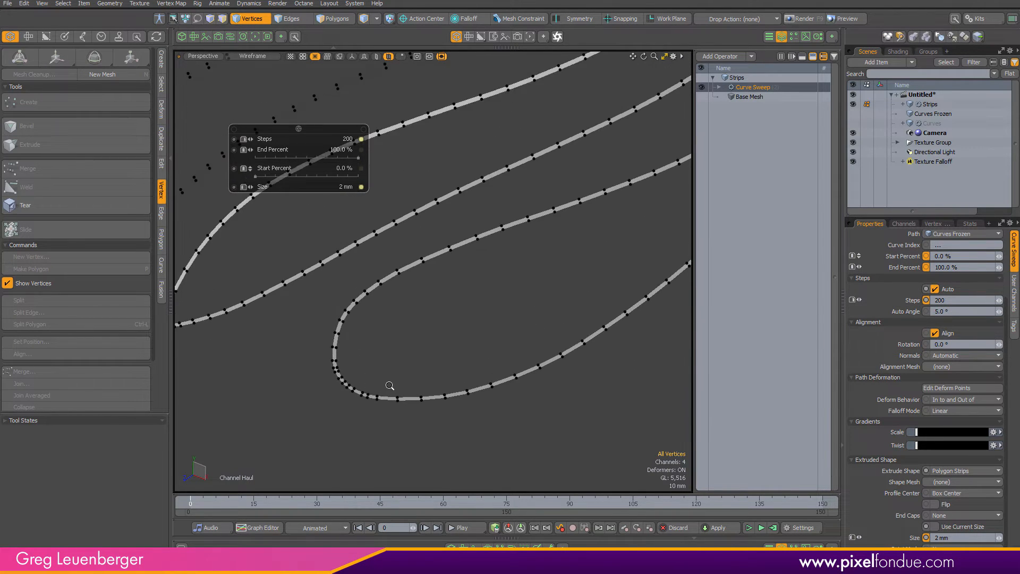
scroll(500, 349, "up", 4)
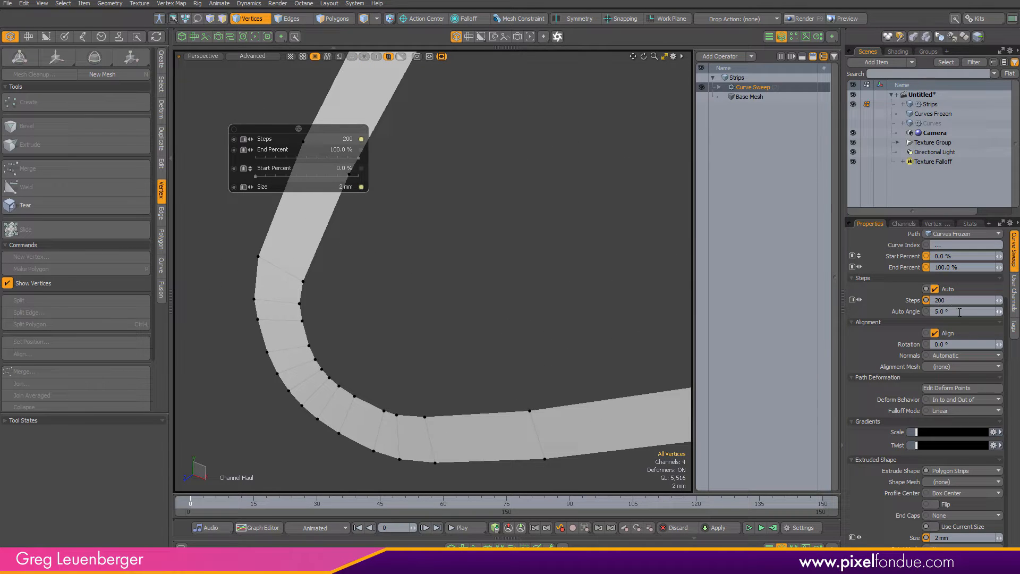
key("Return")
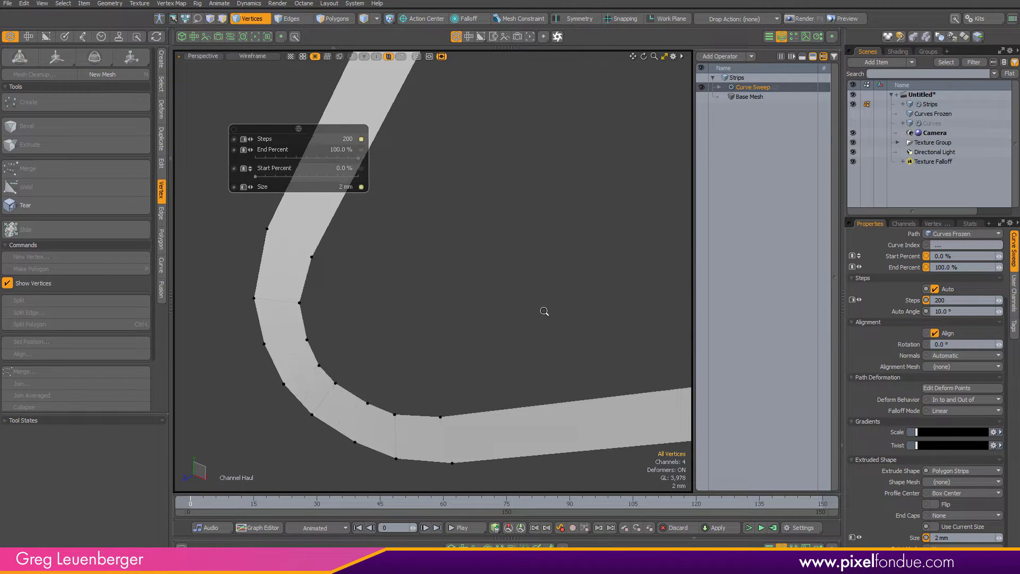
Turn off the vertex display in the viewport to see the bare strips across the dome.
scroll(544, 310, "down", 15)
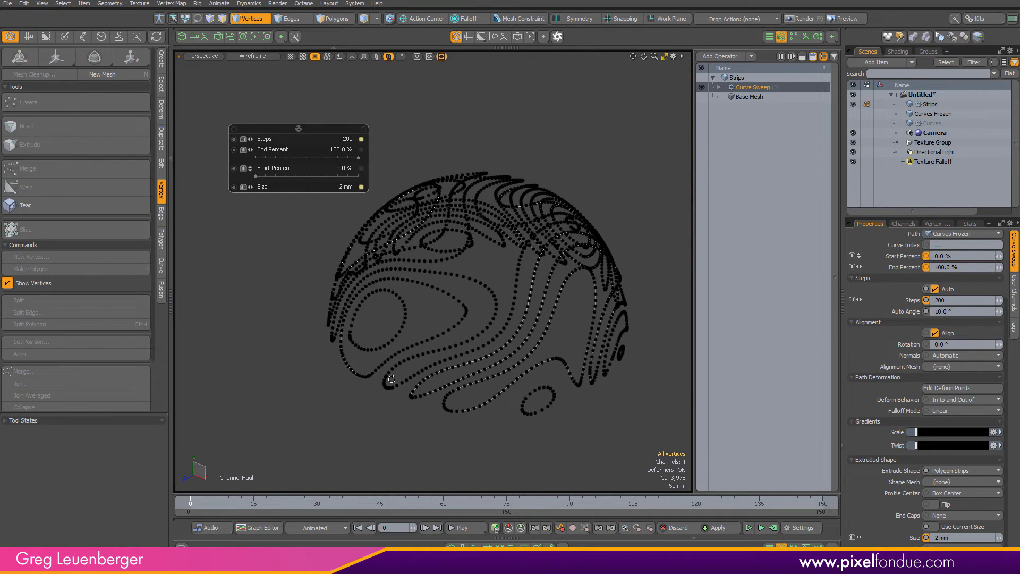
left_click_drag(392, 378, 478, 358, "alt")
key("ctrl+3")
left_click(611, 386)
mouse_move(590, 378)
left_mouse_down("alt")
mouse_move(506, 364)
mouse_move(519, 394)
mouse_move(465, 390)
mouse_move(495, 398)
mouse_move(440, 292)
mouse_move(512, 111)
mouse_move(358, 405)
mouse_move(549, 292)
mouse_move(437, 337)
mouse_move(447, 280)
mouse_move(502, 295)
left_mouse_up("alt")
scroll(465, 390, "up", 5)
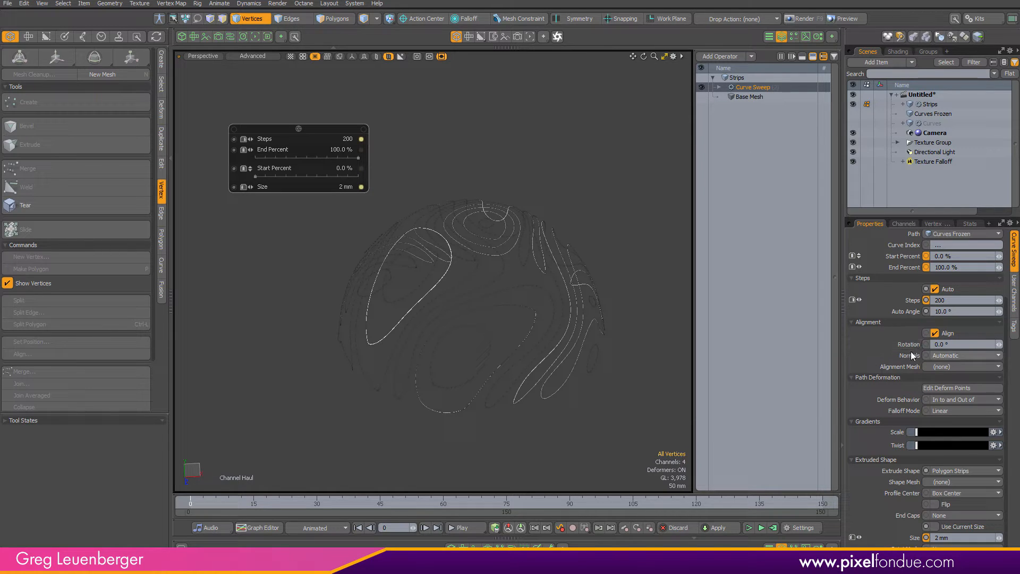
Try Path Normal as the Curve Sweep's Normals setting and check how the strips are oriented.
left_click(954, 360)
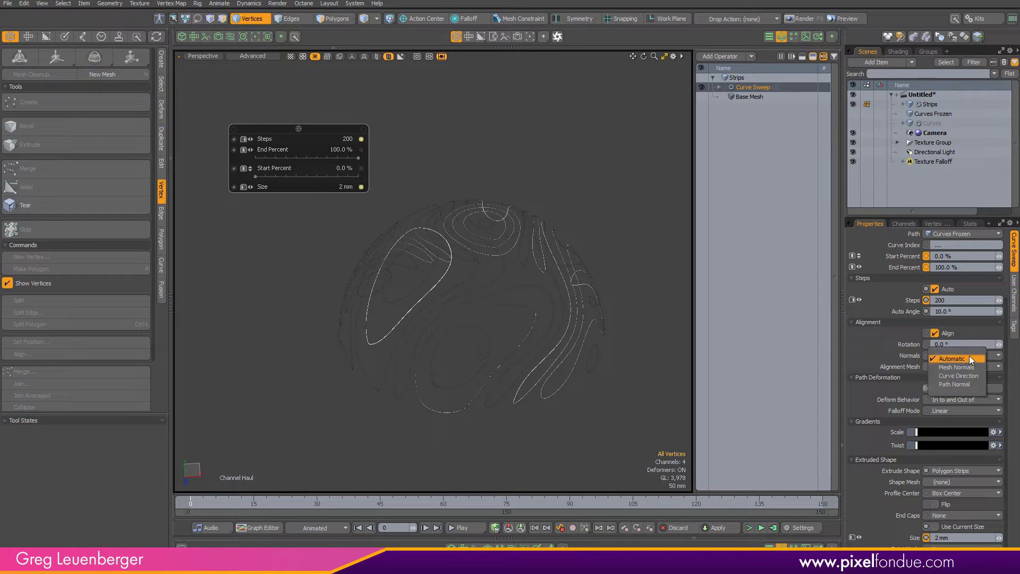
left_click(961, 383)
scroll(499, 289, "up", 8, "alt")
left_click_drag(499, 289, 541, 210, "alt")
scroll(541, 211, "down", 5, "alt")
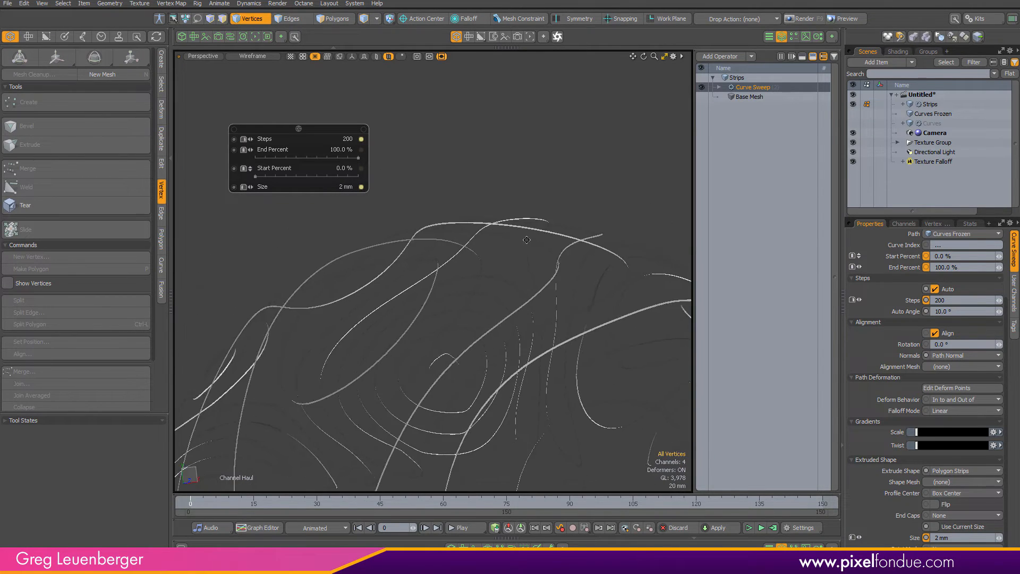
Add a Thicken mesh operation to the Strips mesh with Both Sides enabled and an Offset of about 21.5 mm.
left_click(722, 57)
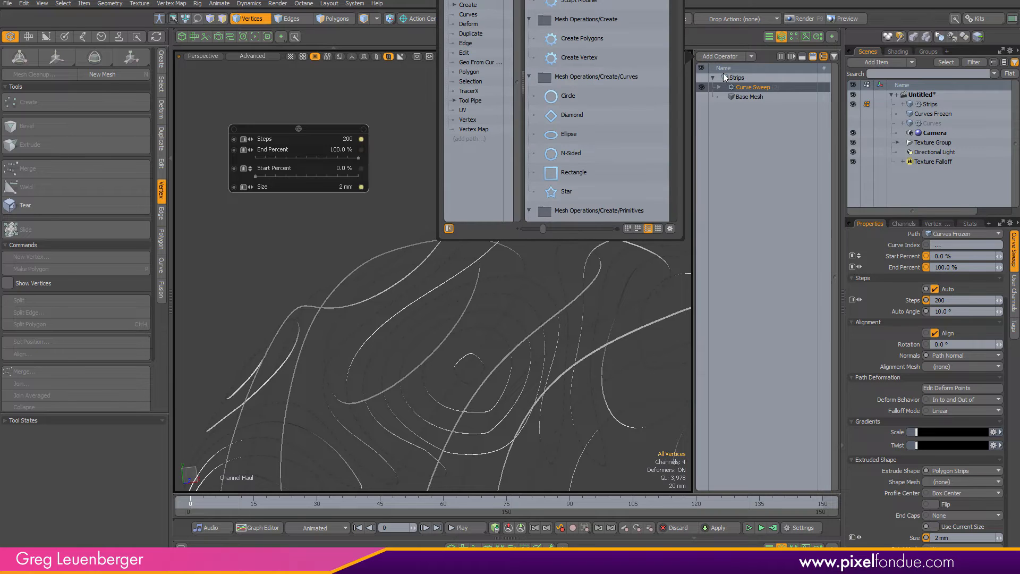
type("thick")
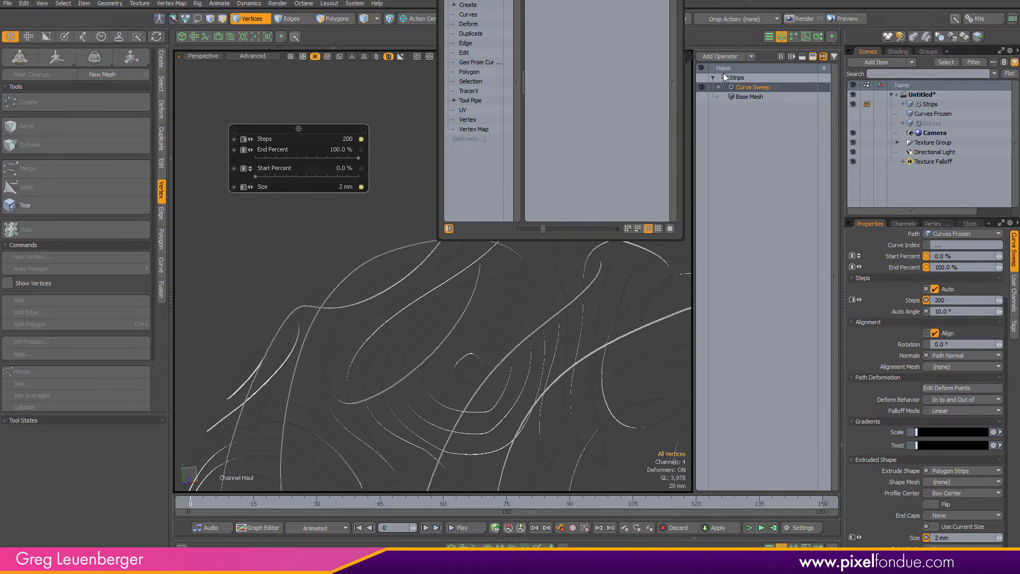
key("Return")
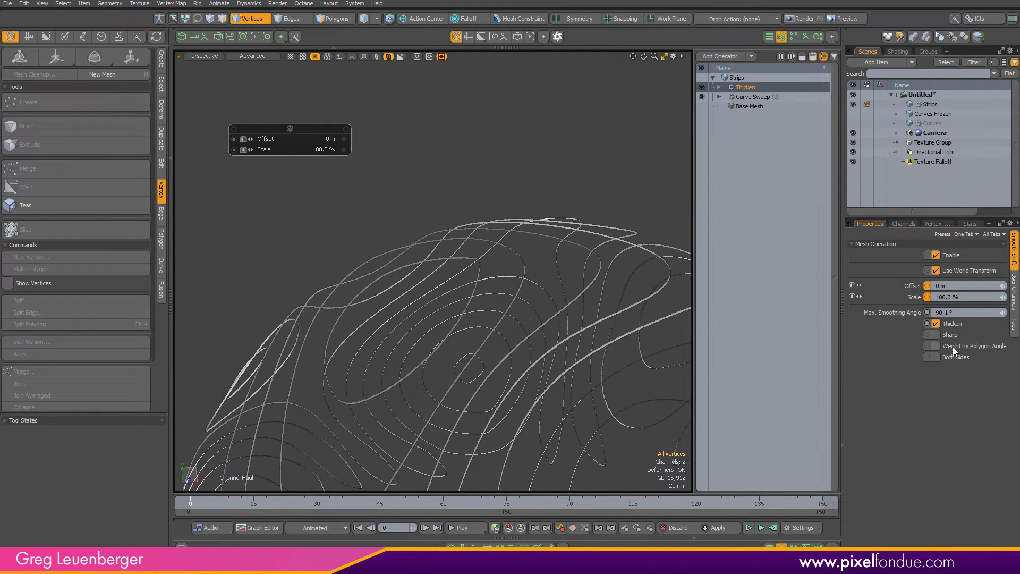
left_click(936, 357)
left_click_drag(482, 173, 500, 174)
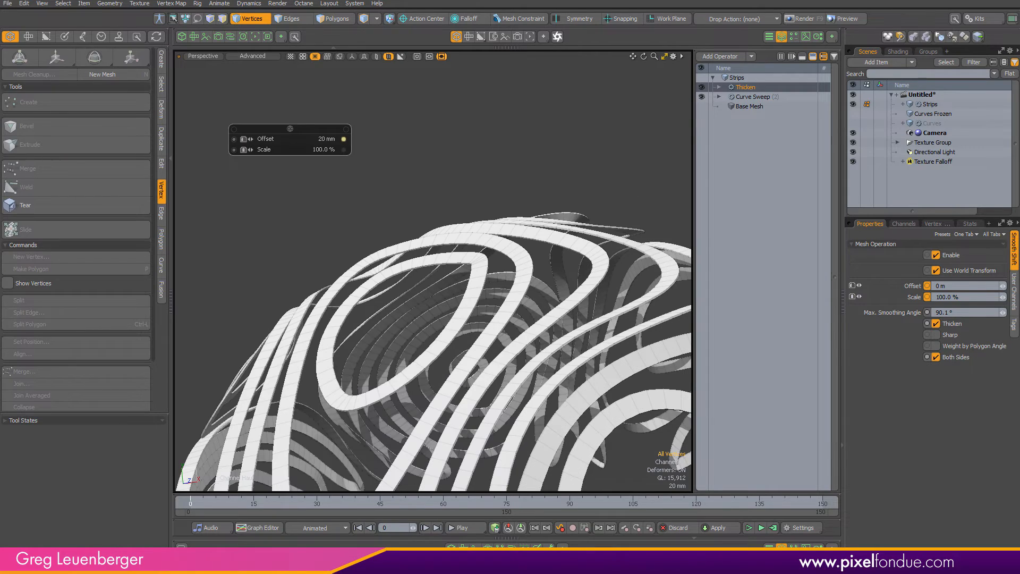
left_click_drag(520, 222, 597, 276, "alt")
scroll(496, 282, "down", 5)
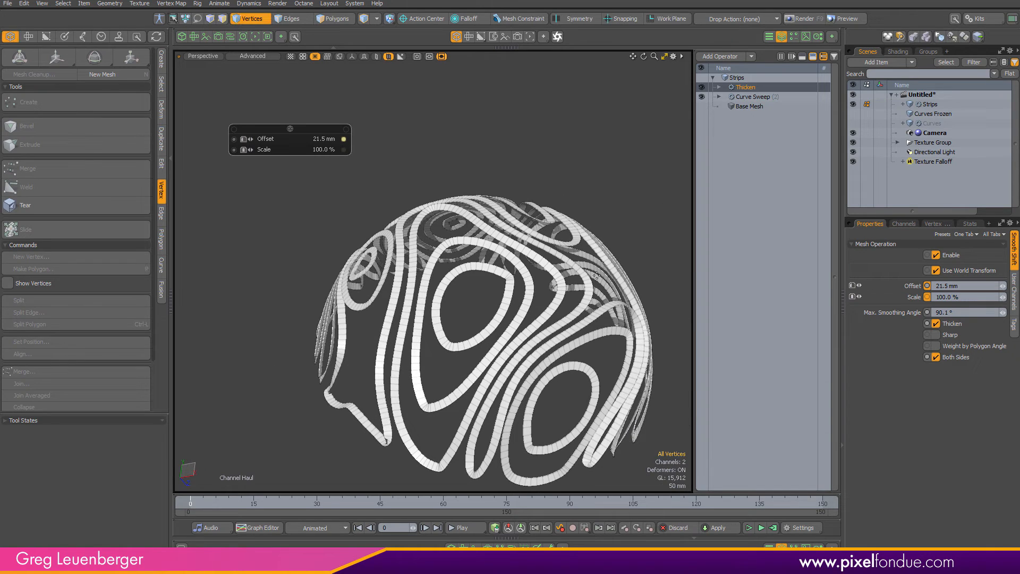
Delete the Thicken operation from the Strips mesh.
right_click(748, 87)
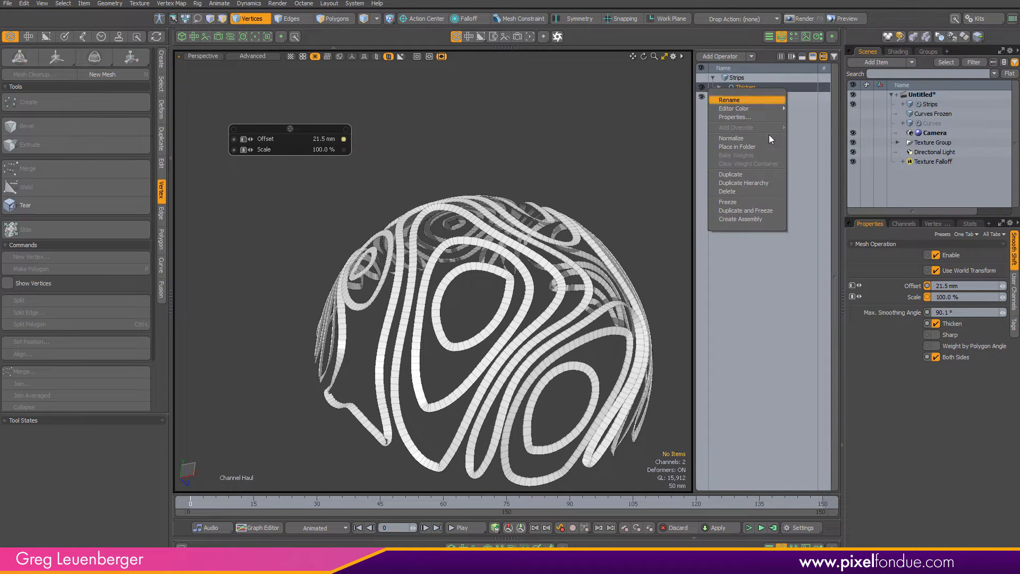
left_click(736, 191)
left_click_drag(485, 214, 541, 223, "alt")
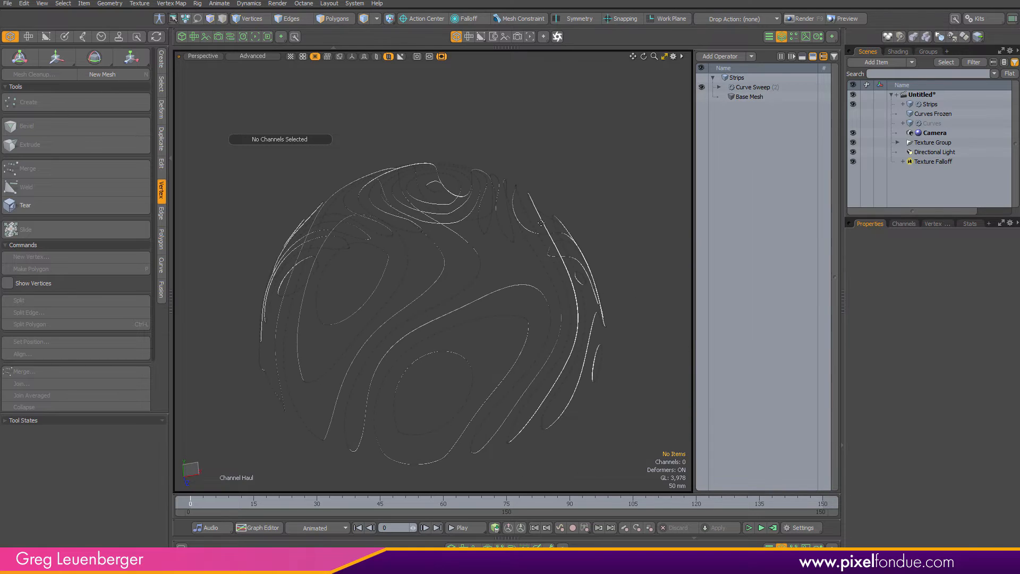
Create a new mesh item, place it directly below Strips in the item list and name it Alignment.
key("n")
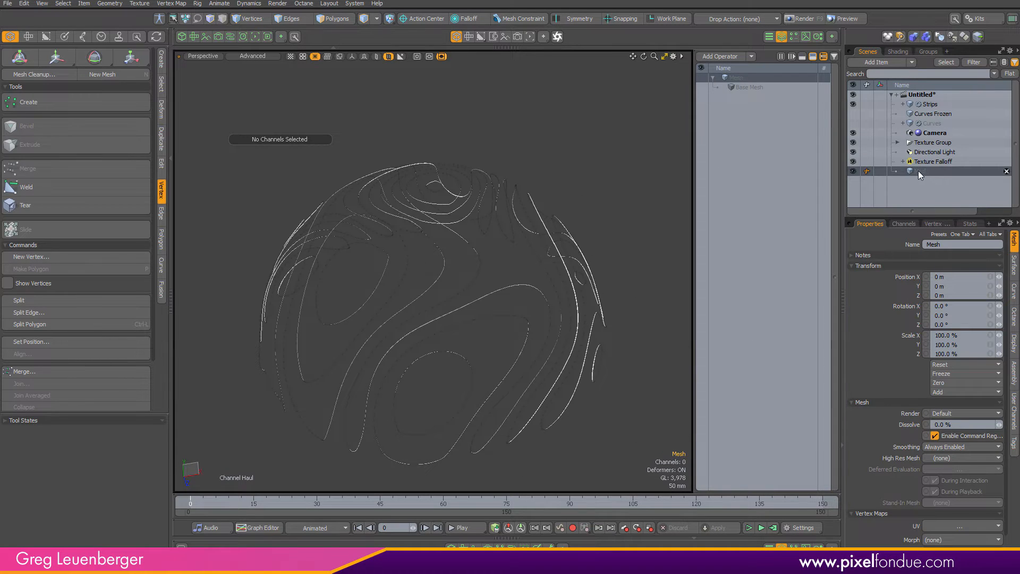
left_click_drag(918, 171, 940, 110)
key("ctrl+p")
left_click_drag(958, 56, 903, 54)
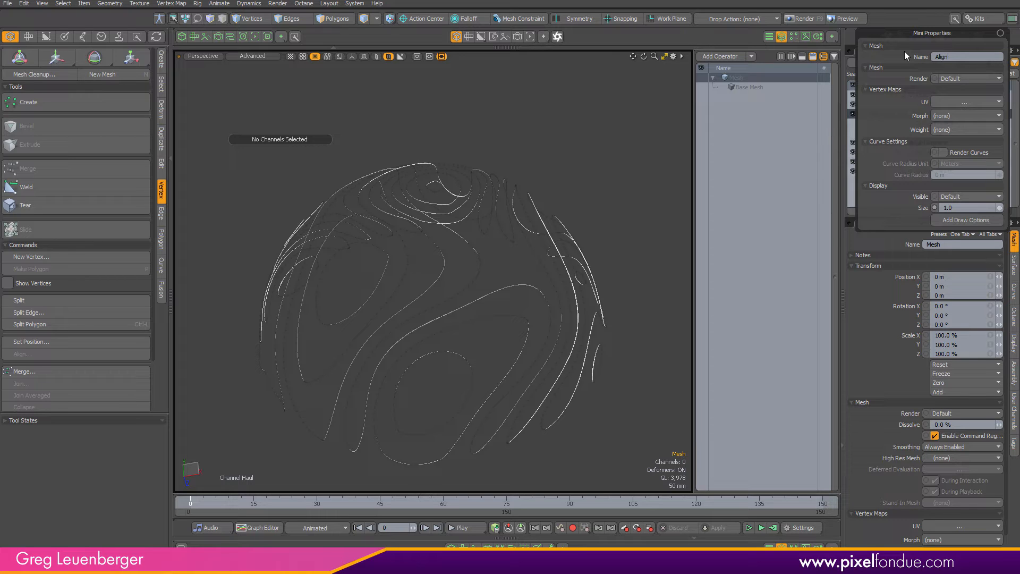
type("Alignment")
key("Return")
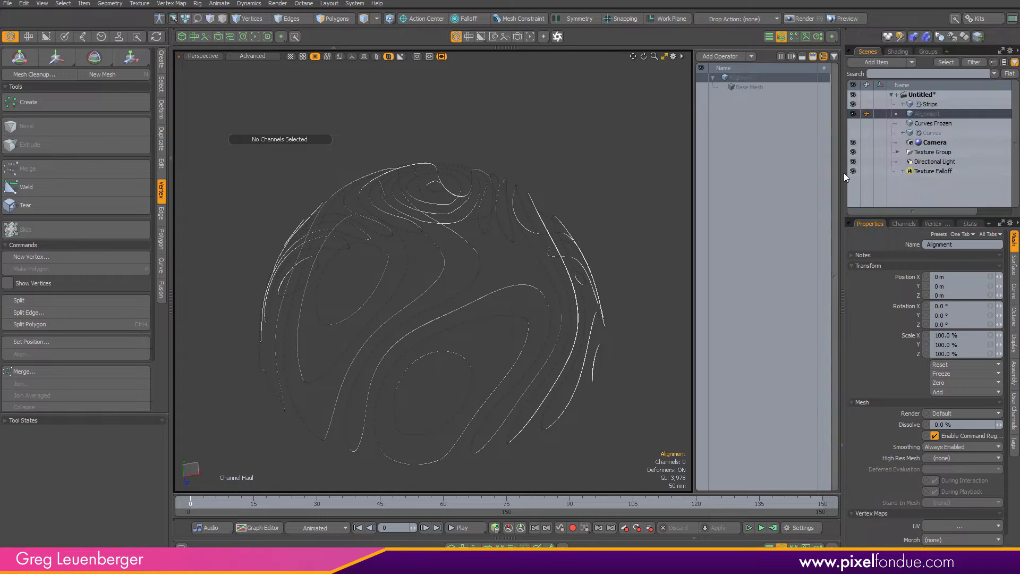
Add a Sphere mesh operation to the Alignment mesh, with Sphere Mode set to Tesselation and Subdivision Level 20.
left_click(721, 57)
type("sp")
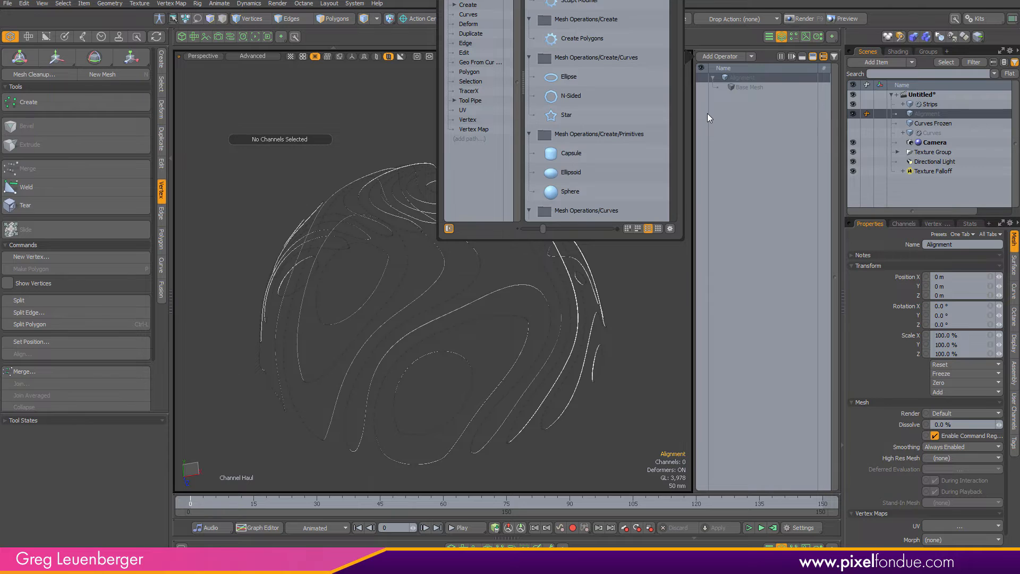
type("here")
key("Return")
key("ctrl+p")
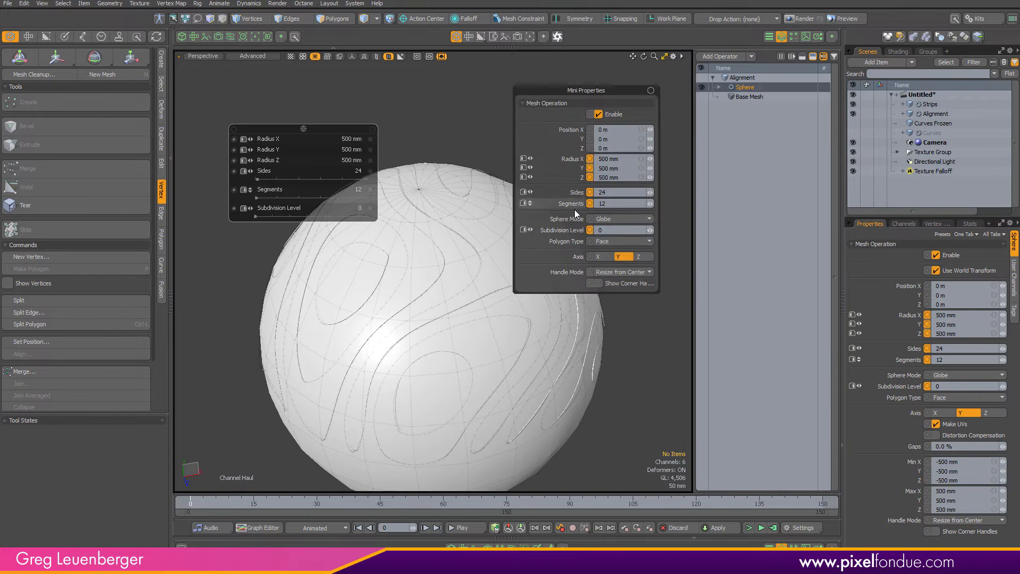
left_click(610, 218)
left_click(612, 237)
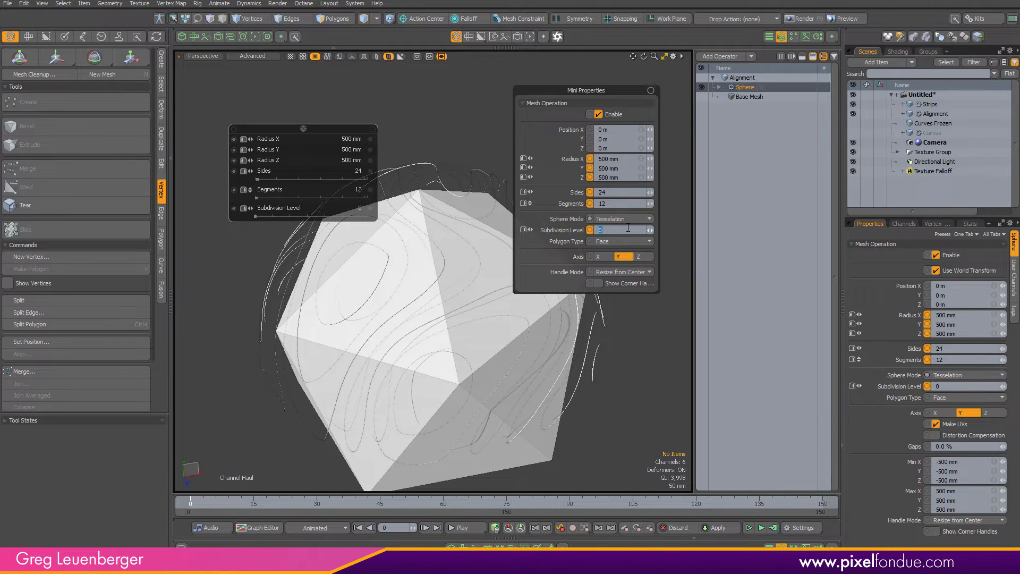
key("Return")
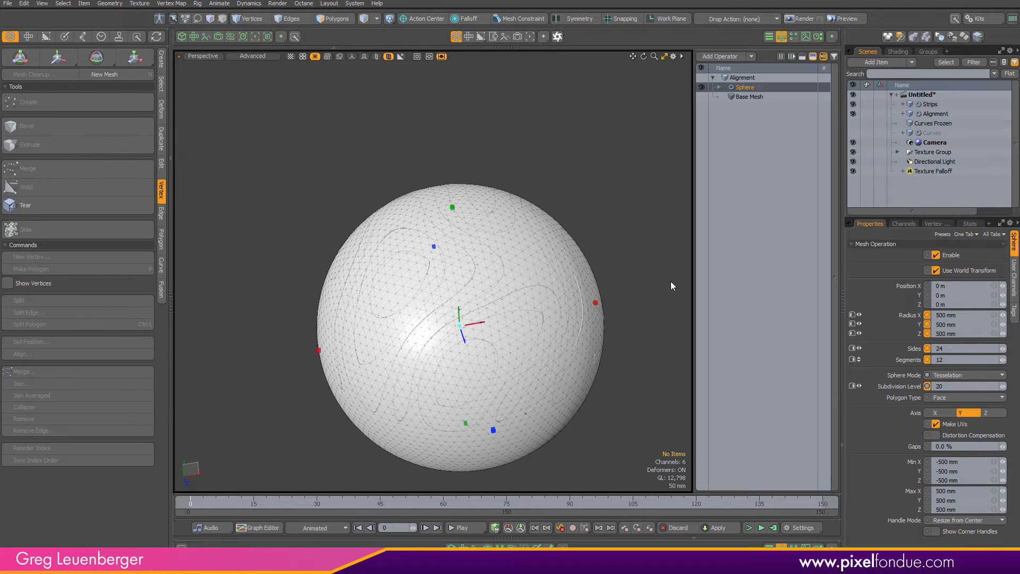
Set the Strips mesh's Curve Sweep to use Mesh Normals, with Alignment as the Alignment Mesh.
left_click(939, 105)
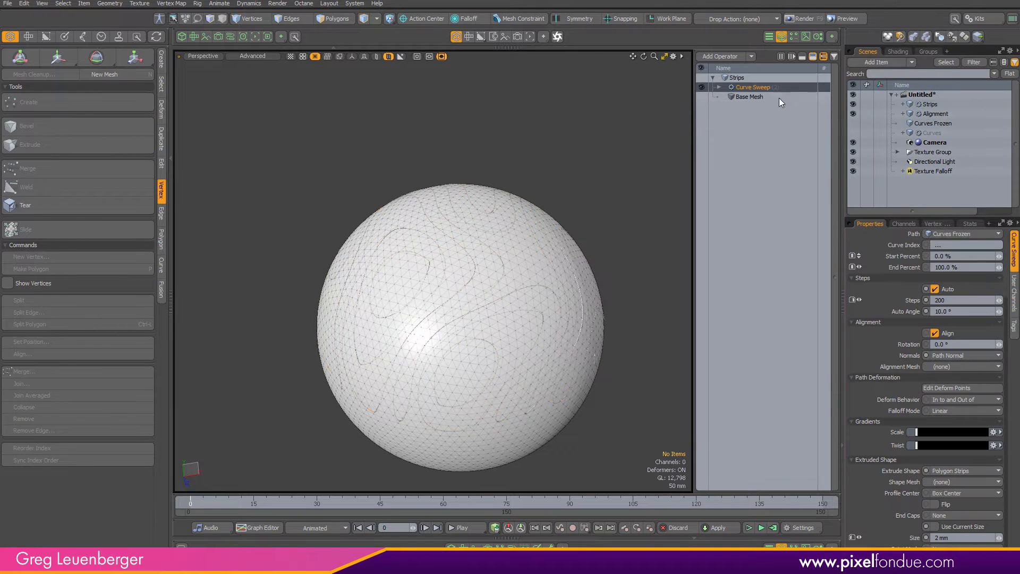
left_click(948, 354)
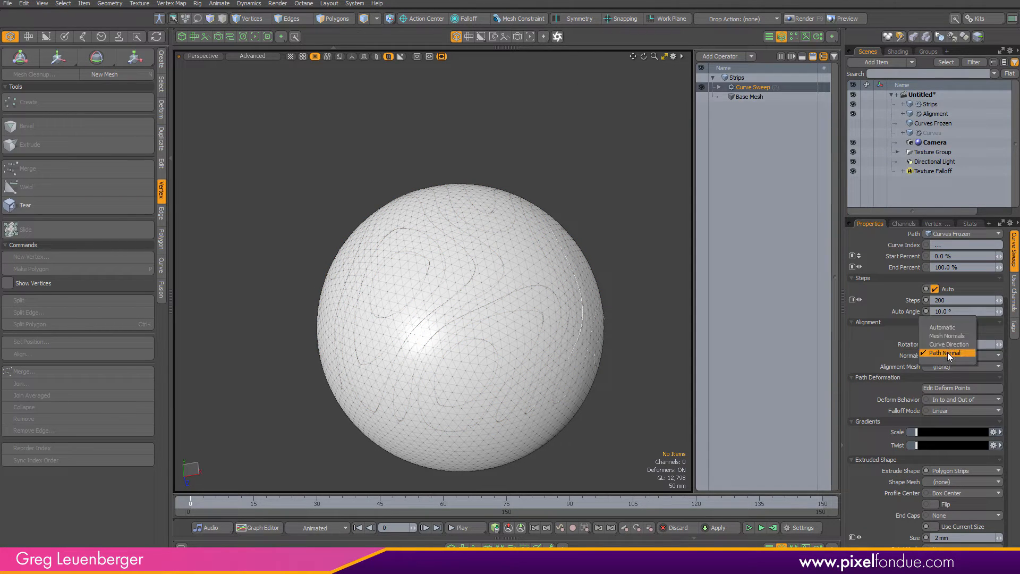
left_click(971, 339)
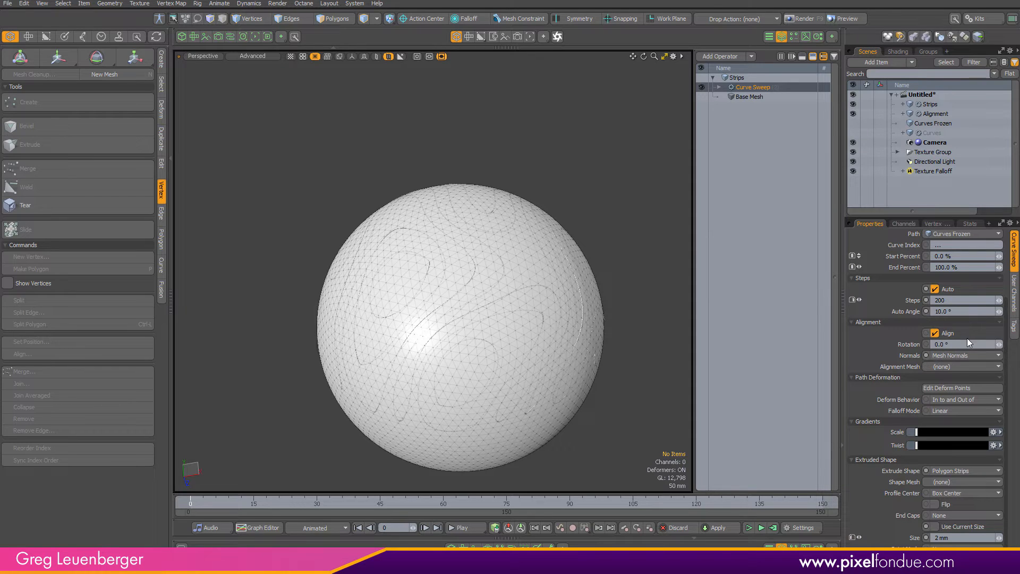
left_click(948, 366)
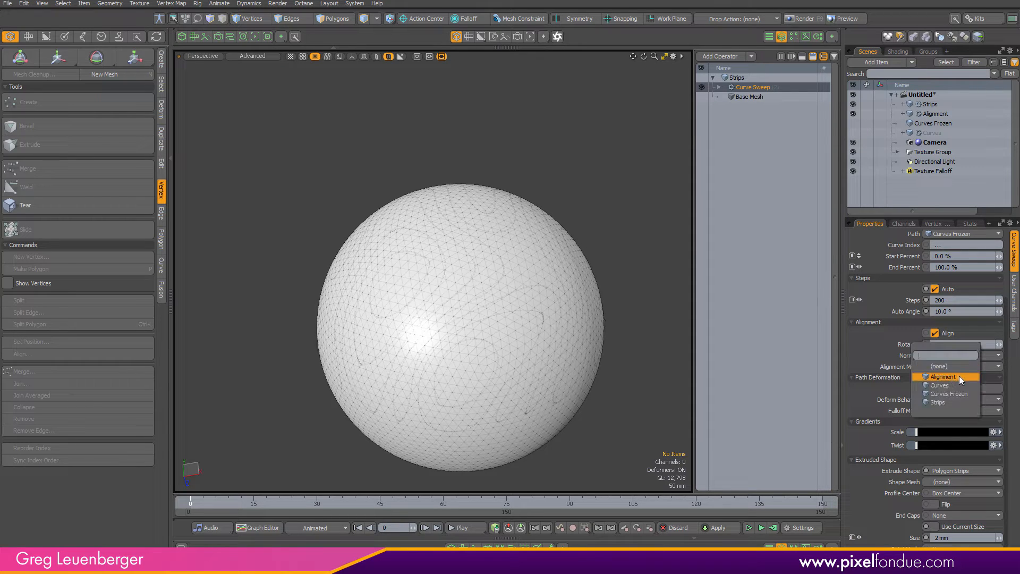
left_click(952, 377)
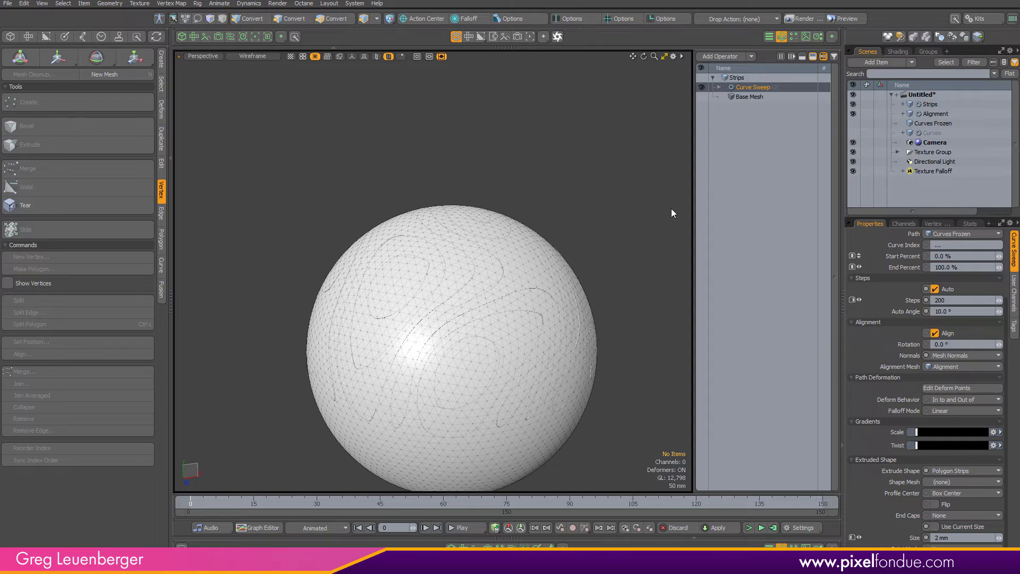
Examine how the strips sit on the dome with the Alignment sphere hidden and shown.
left_click(853, 114)
left_click_drag(432, 232, 467, 226, "ctrl+alt")
left_click_drag(467, 226, 574, 275, "alt+shift")
left_click(852, 113)
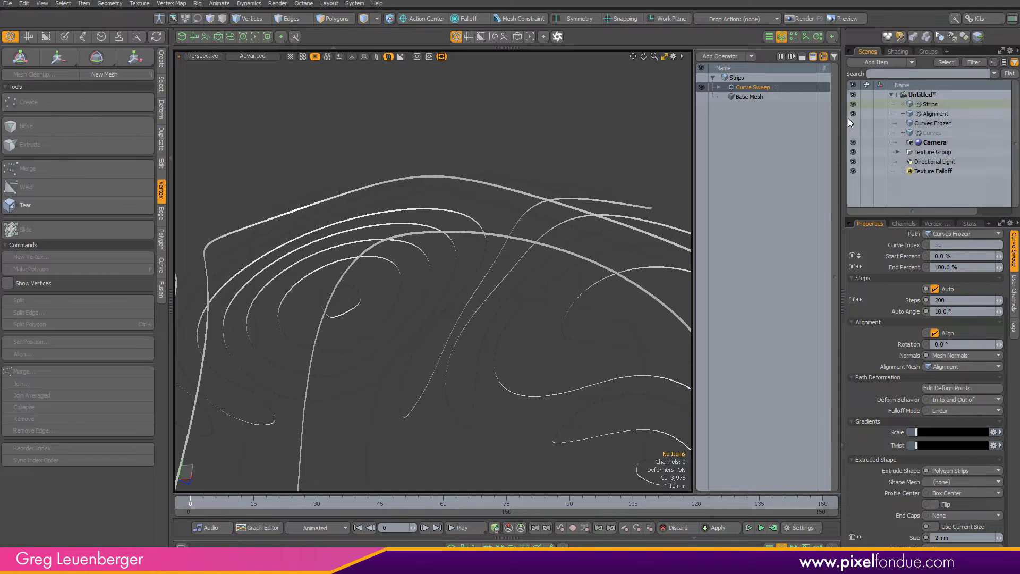
mouse_move(358, 251)
left_mouse_down("ctrl+alt")
mouse_move(343, 245)
mouse_move(381, 255)
mouse_move(359, 289)
mouse_move(428, 278)
mouse_move(477, 259)
mouse_move(496, 221)
mouse_move(401, 232)
mouse_move(348, 206)
mouse_move(378, 221)
left_mouse_up("ctrl+alt")
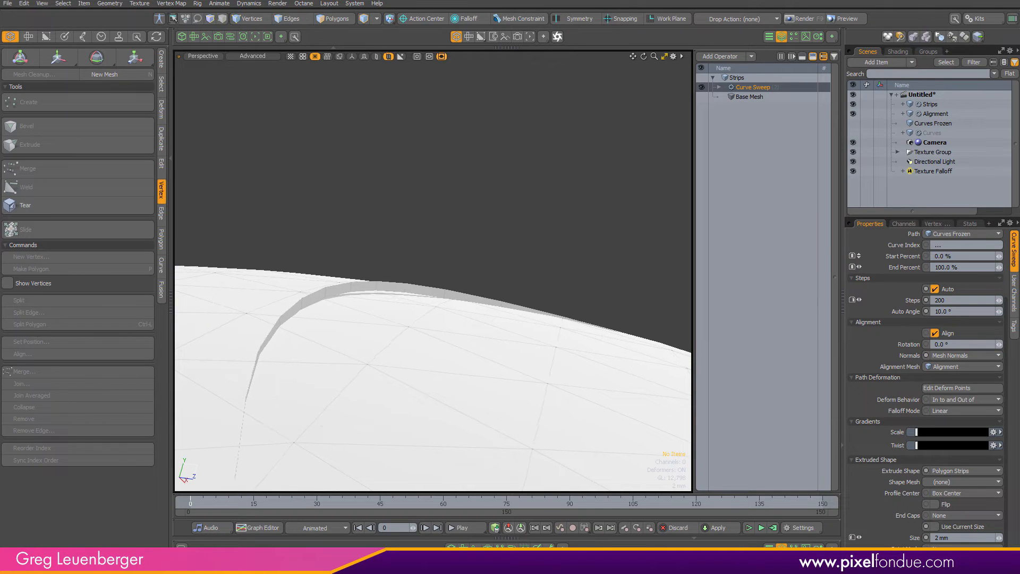
Try a Curve Sweep alignment Rotation of 90° and check the strips against the sphere.
left_click(961, 344)
type("90")
key("Return")
mouse_move(428, 256)
left_mouse_down("alt")
mouse_move(353, 330)
mouse_move(355, 318)
mouse_move(311, 411)
left_mouse_up("alt")
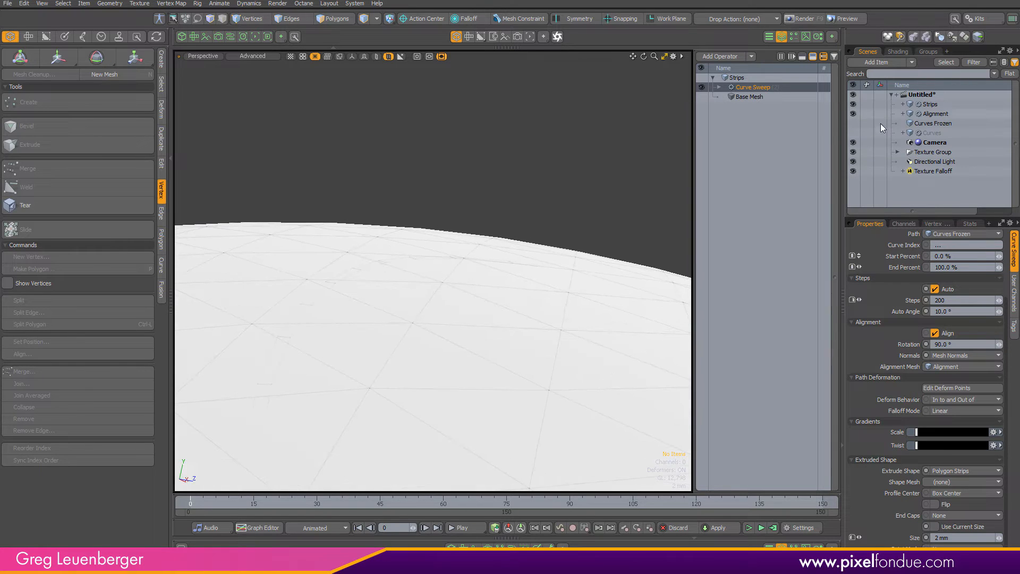
Hide the Alignment mesh and set the Curve Sweep's alignment Rotation to -90°.
left_click(853, 114)
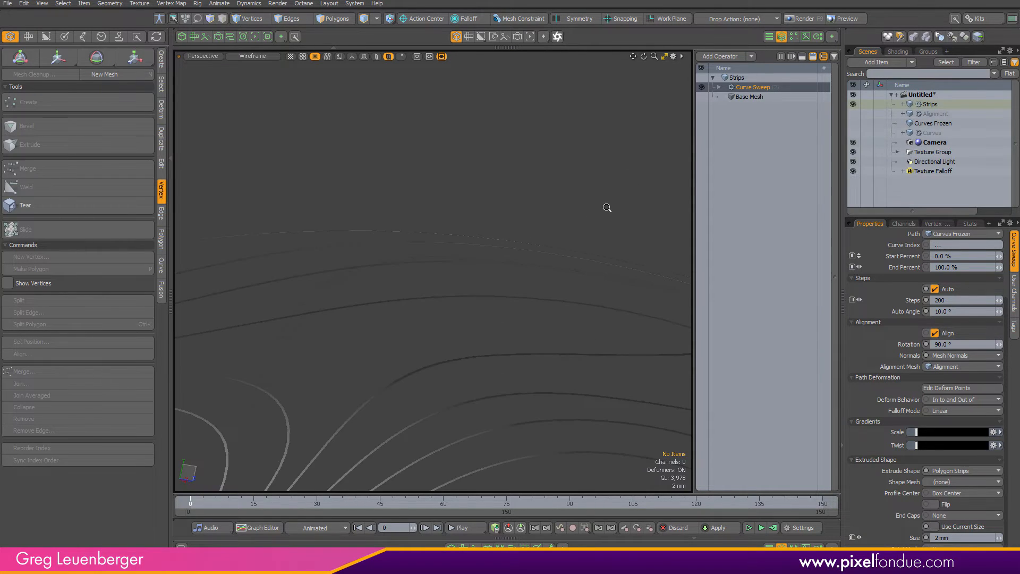
mouse_move(607, 207)
left_mouse_down("alt")
mouse_move(446, 284)
mouse_move(430, 427)
mouse_move(456, 391)
left_mouse_up("alt")
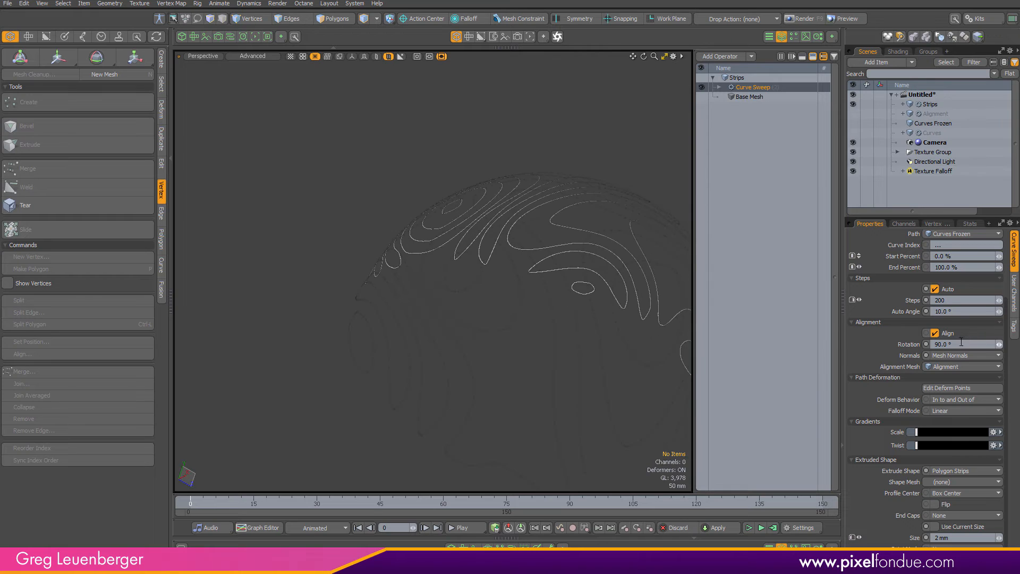
type("-90")
key("Return")
left_click_drag(558, 202, 512, 368, "alt")
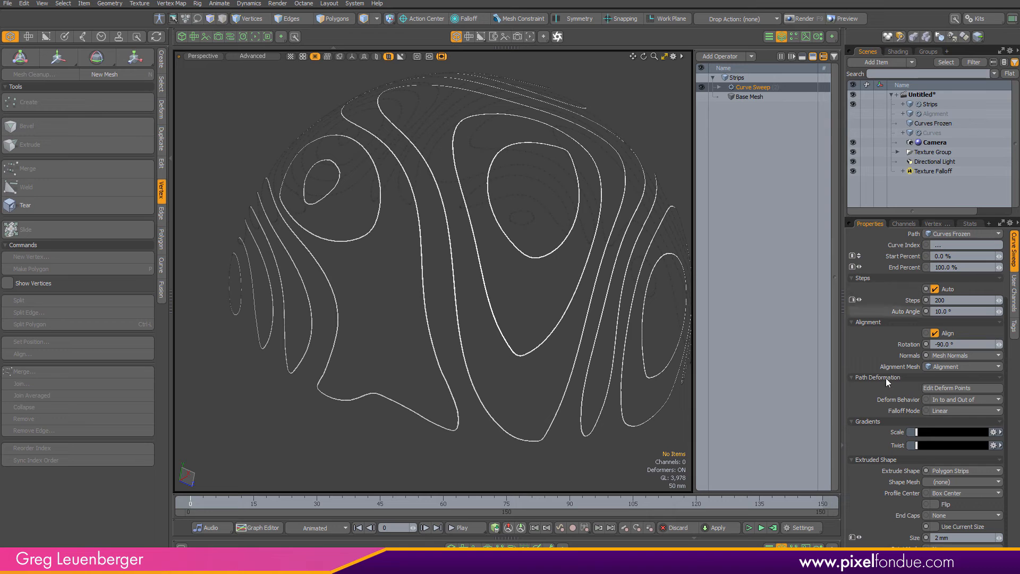
Open the Curve Sweep's Scale gradient for editing and add an end key at 100% input with a value of 0%.
left_click(993, 432)
left_click(977, 447)
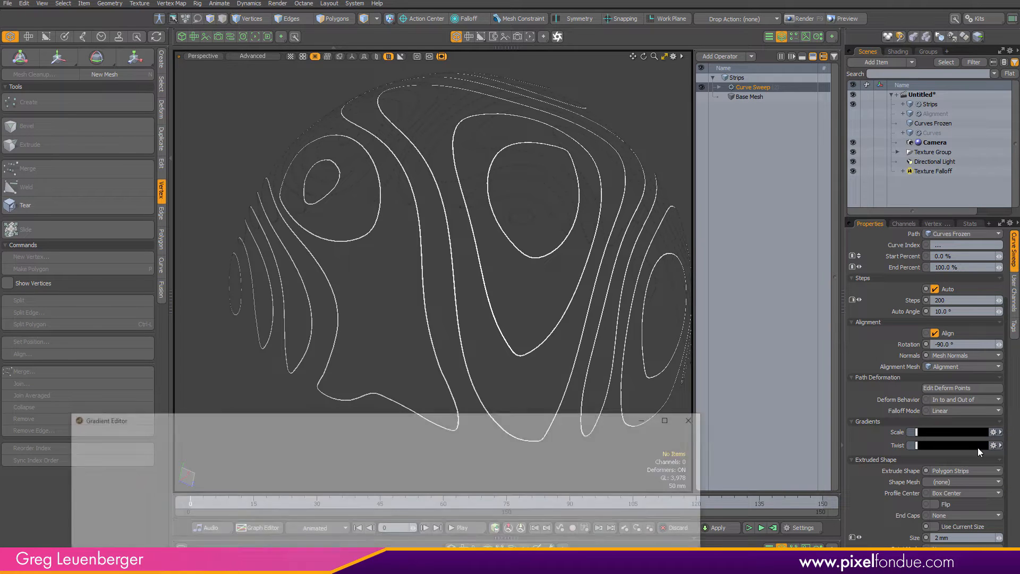
left_click_drag(496, 411, 514, 346)
key("a")
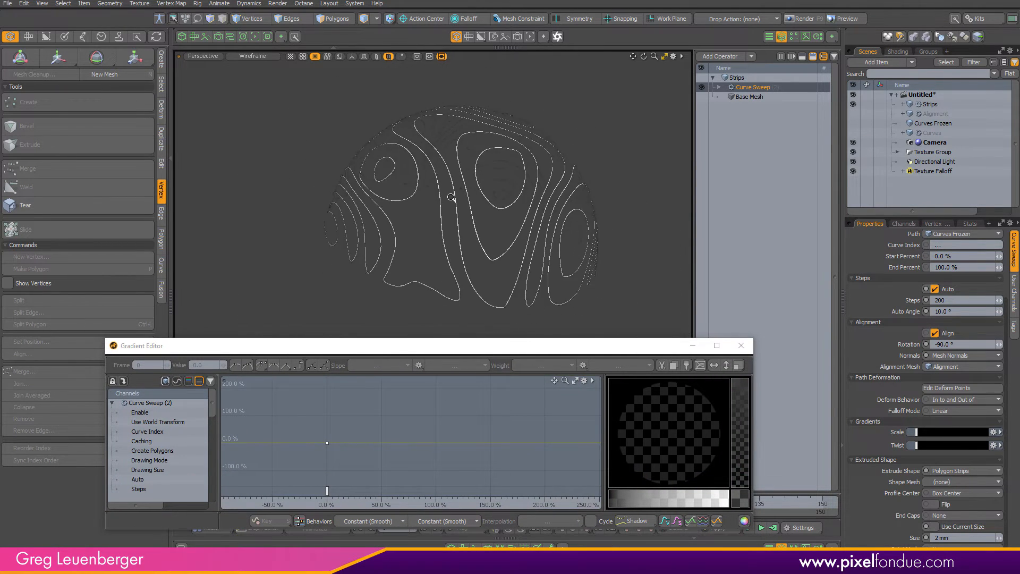
left_click(439, 443, "ctrl")
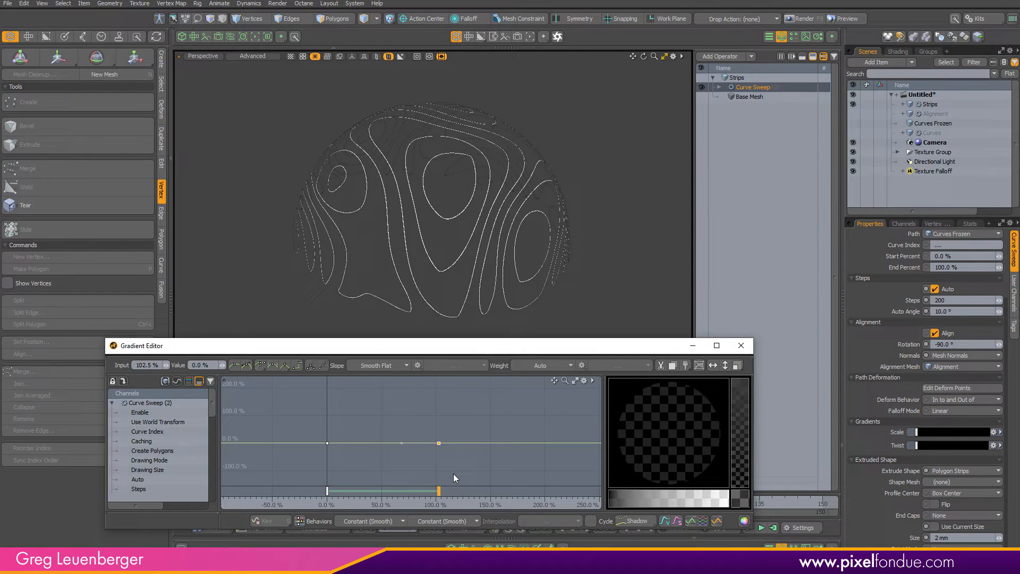
left_click(146, 365)
type("10")
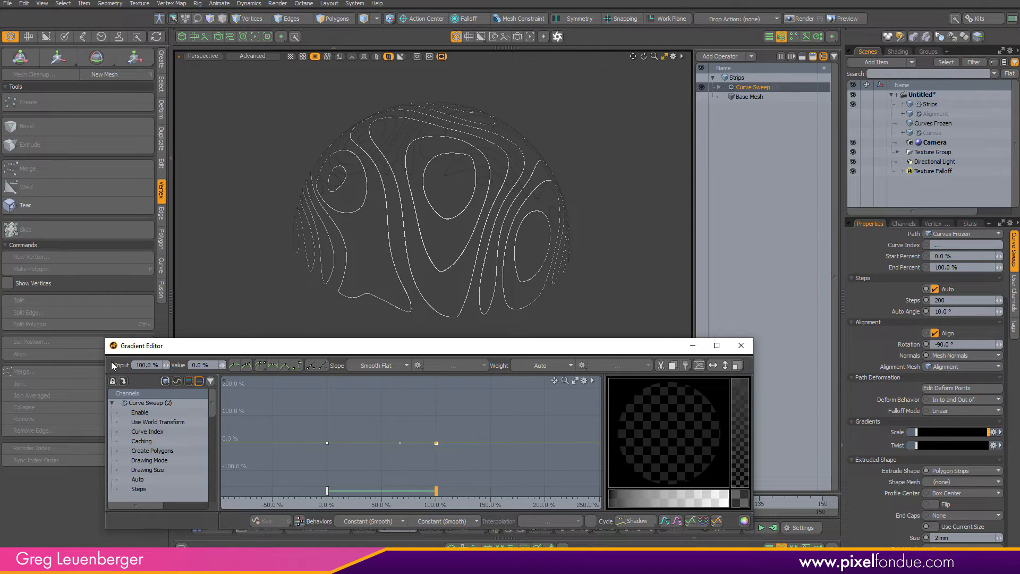
Add a middle key at about 50% input to the Scale gradient, raise its value to about 232%, and close the gradient editor.
left_click(383, 442, "ctrl")
left_click_drag(383, 442, 390, 415)
scroll(509, 272, "up", 5)
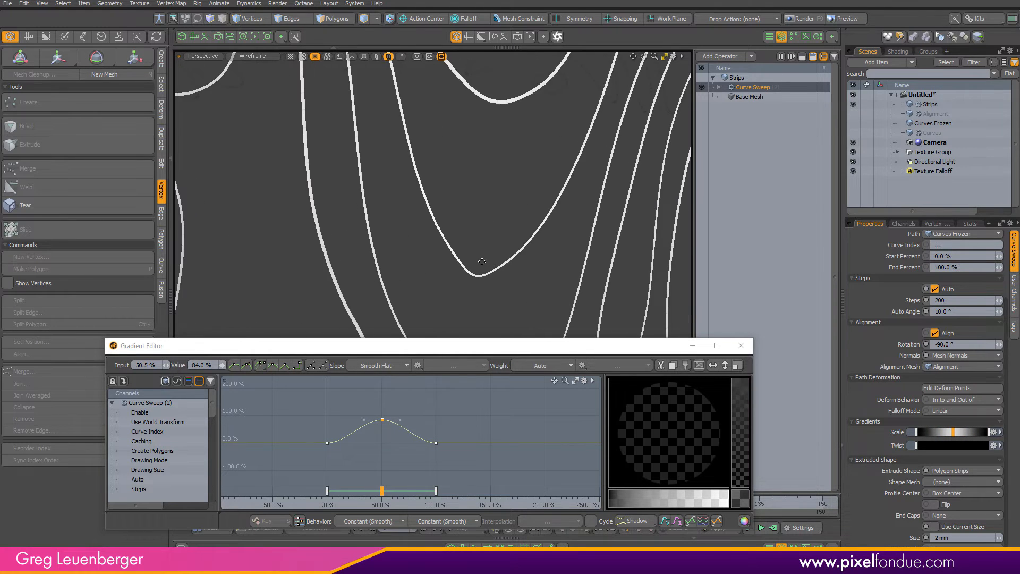
scroll(541, 198, "up", 5)
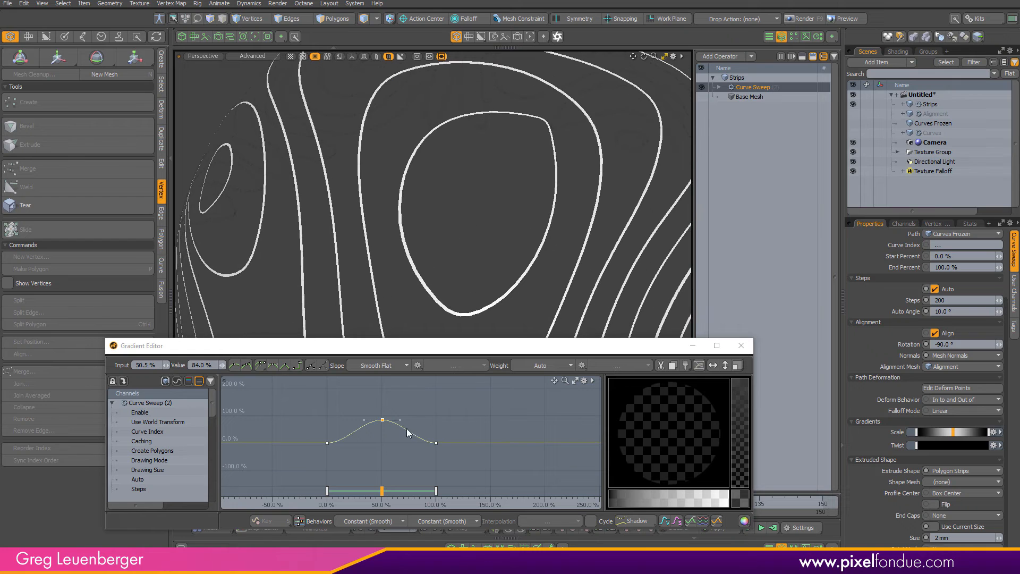
left_click_drag(407, 428, 418, 383)
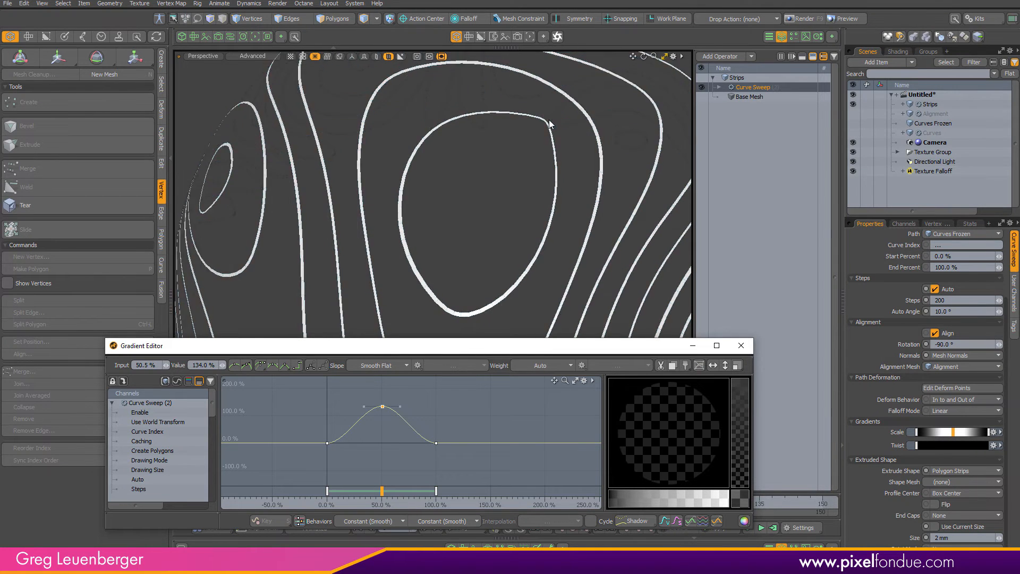
left_click_drag(478, 265, 448, 307, "alt")
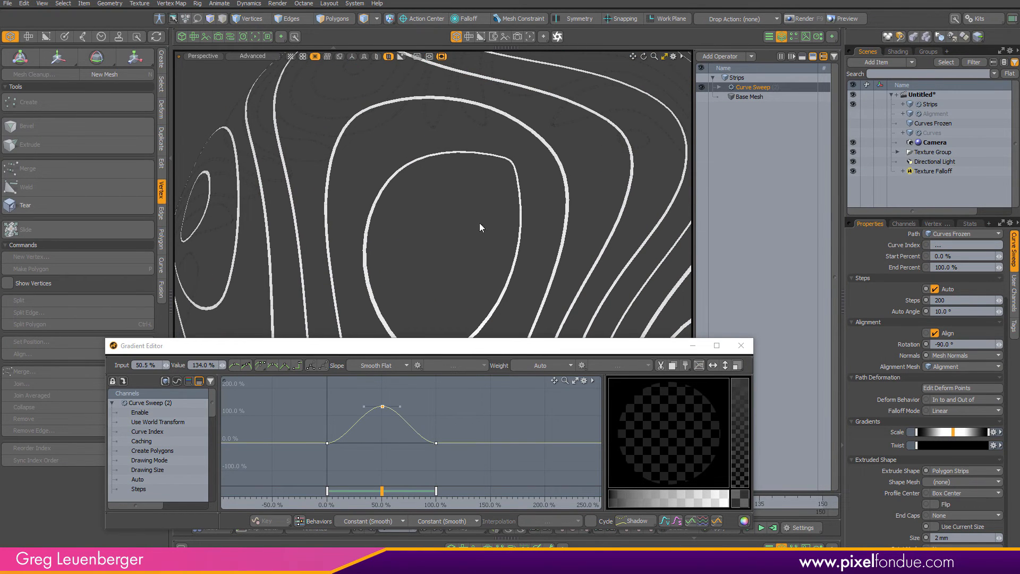
left_click_drag(480, 224, 501, 225, "alt")
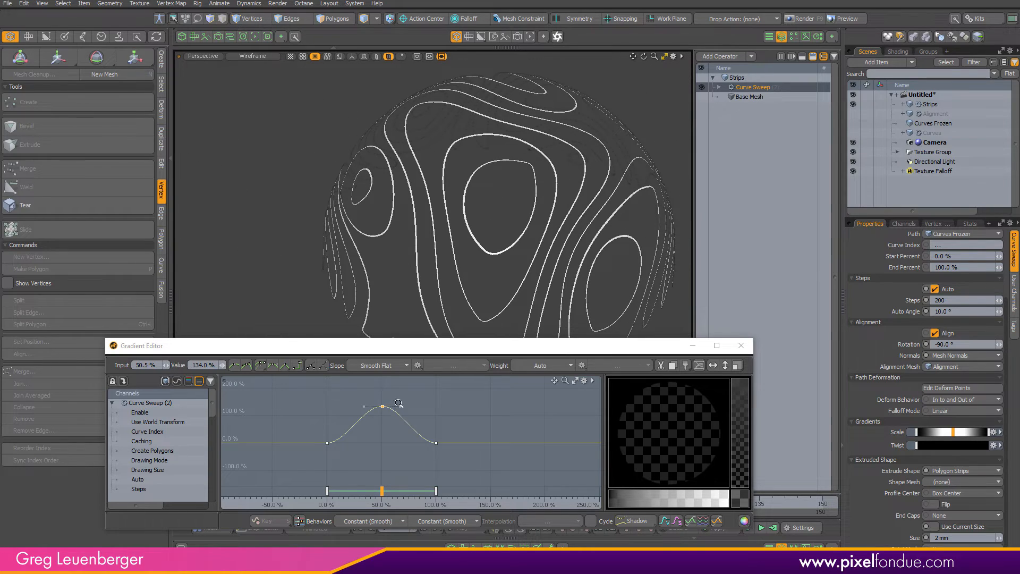
left_click_drag(398, 403, 420, 405, "ctrl+alt")
middle_click_drag(430, 431, 436, 404)
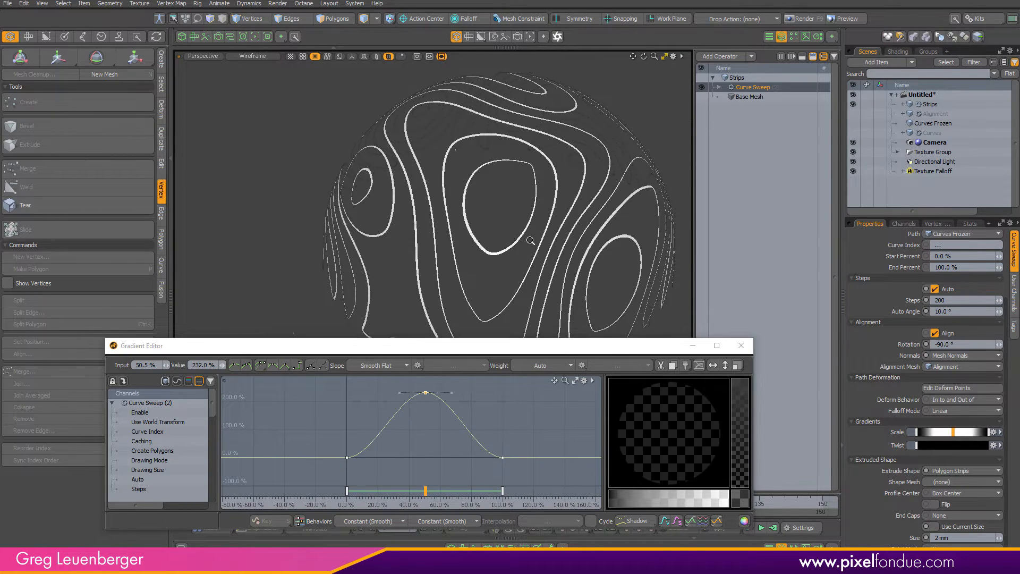
left_click_drag(530, 241, 319, 215, "alt")
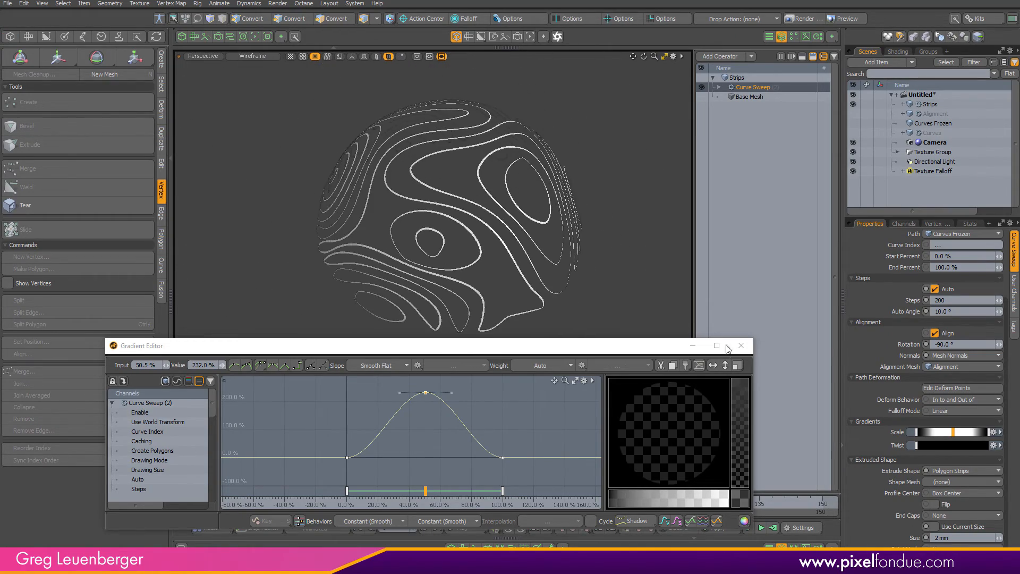
left_click(741, 346)
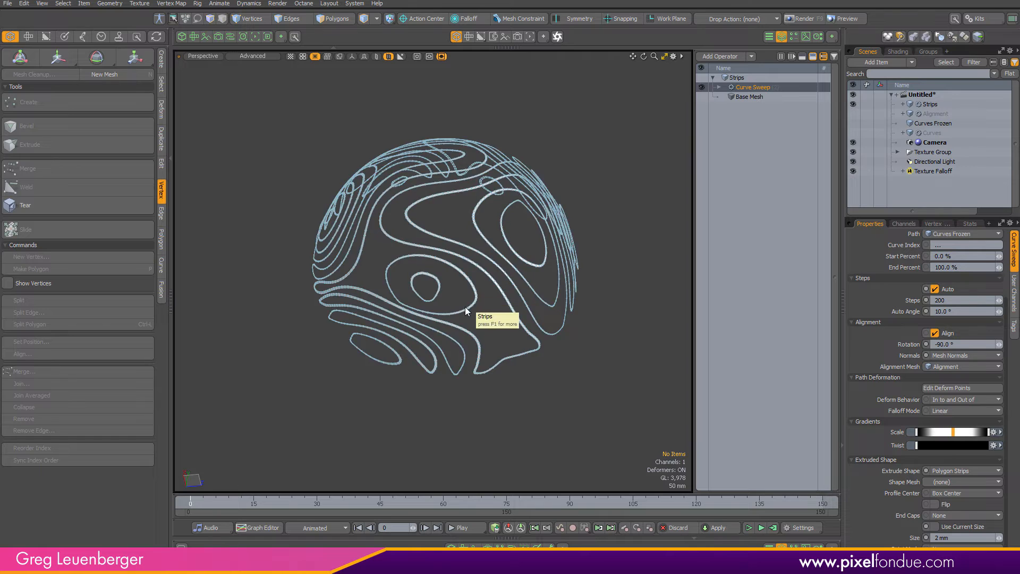
Examine the tapered strips around the dome, selecting sample polygons and clearing the selection.
left_click_drag(567, 261, 489, 336, "alt")
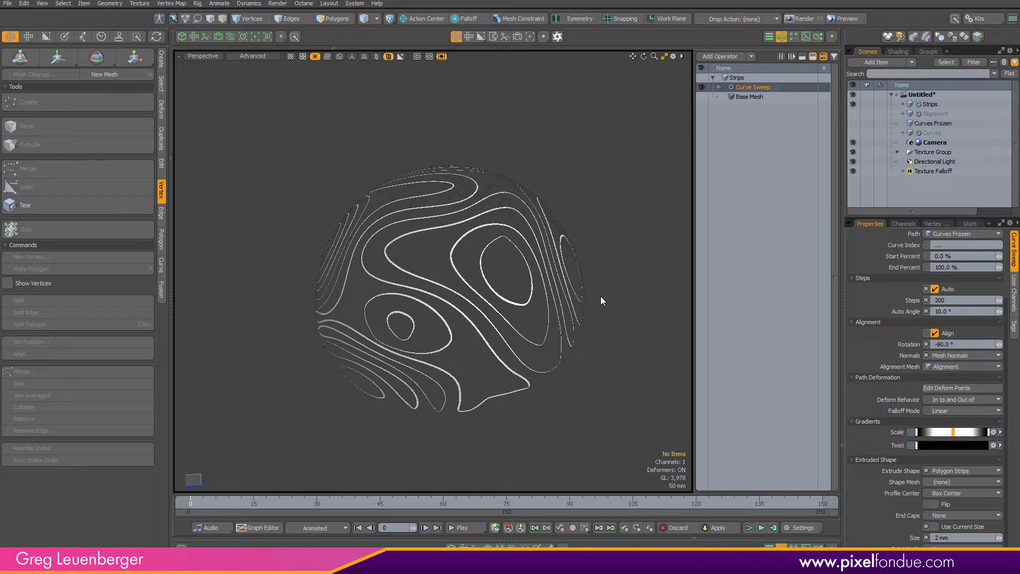
scroll(519, 322, "up", 3)
key("3")
double_click(499, 294)
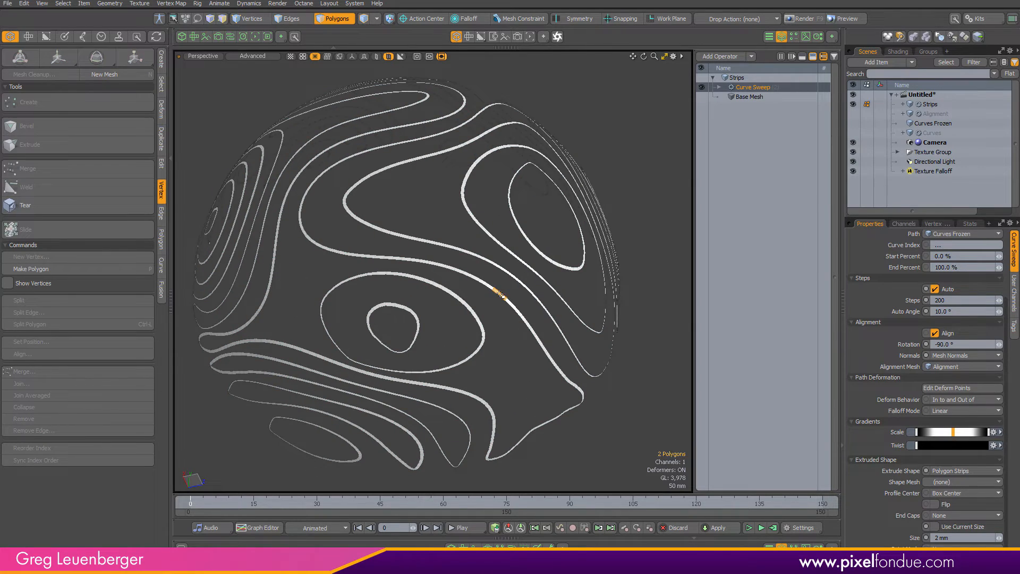
left_click_drag(433, 335, 478, 313, "alt")
double_click(388, 308)
left_click(478, 312)
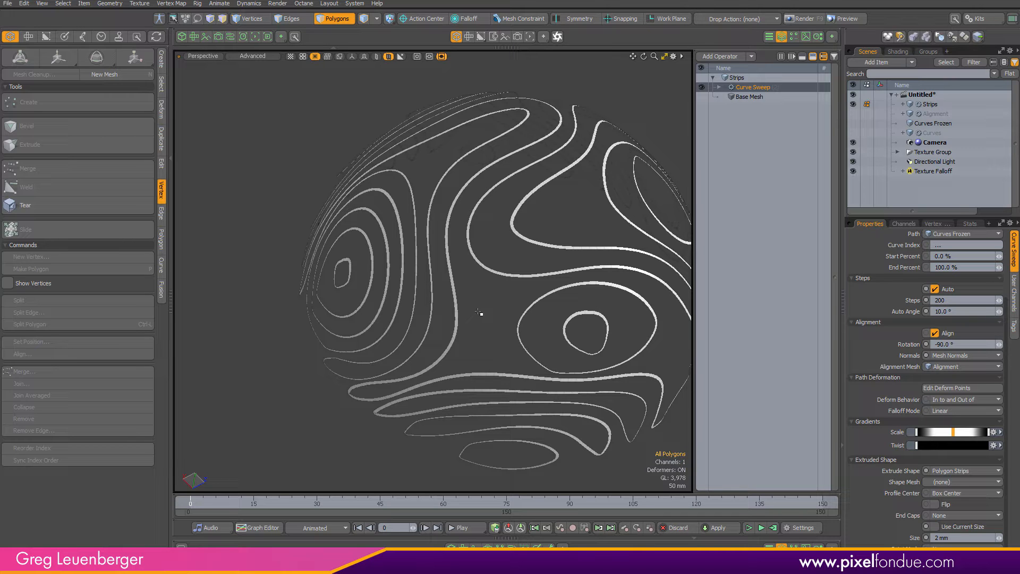
left_click_drag(590, 177, 536, 189, "alt")
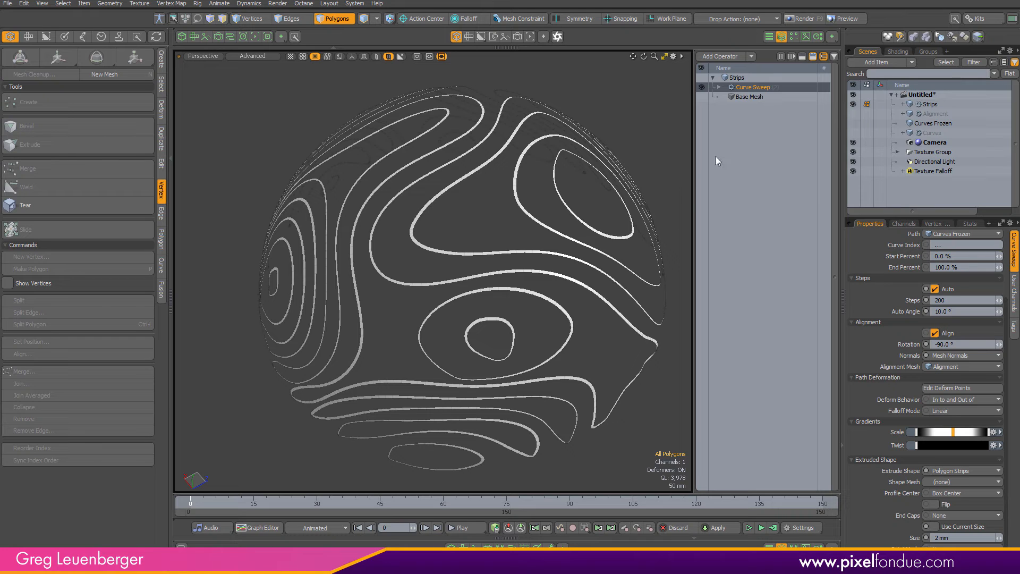
Add a MeshOp Stack operation to the Strips mesh above the Curve Sweep.
left_click(731, 57)
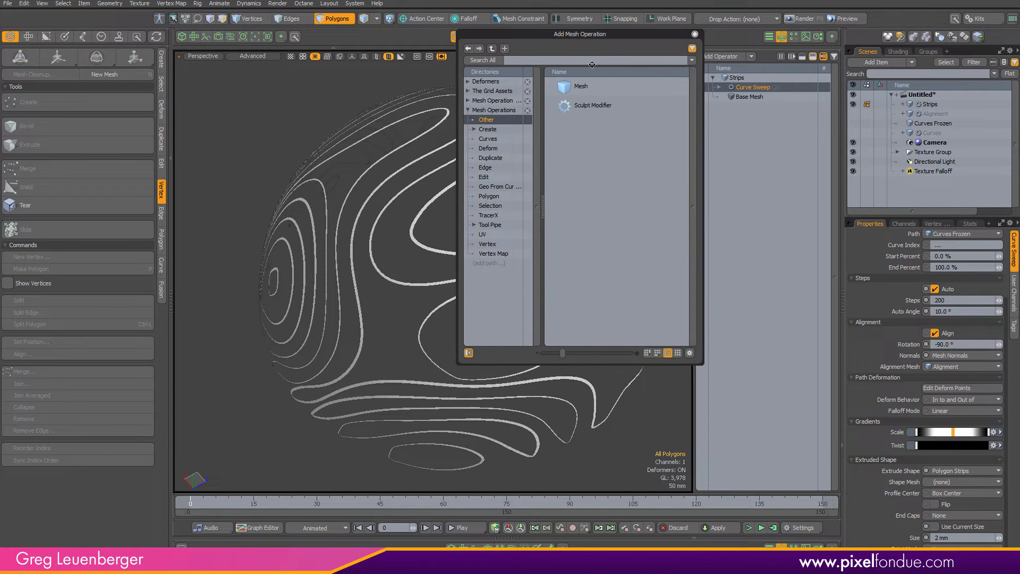
type("mesh")
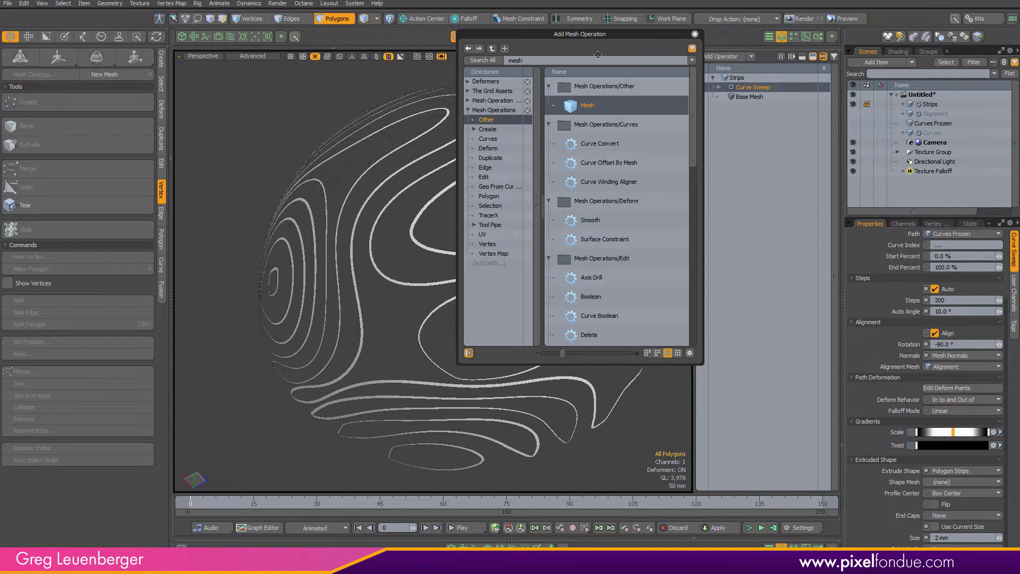
type(" st")
key("BackSpace")
key("BackSpace")
key("BackSpace")
key("BackSpace")
key("BackSpace")
type("stack")
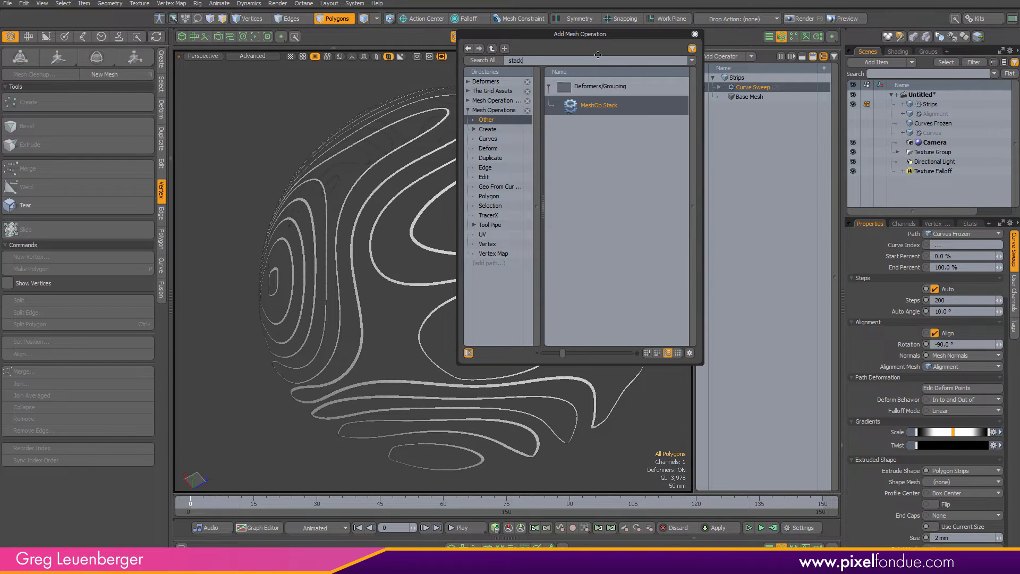
key("Return")
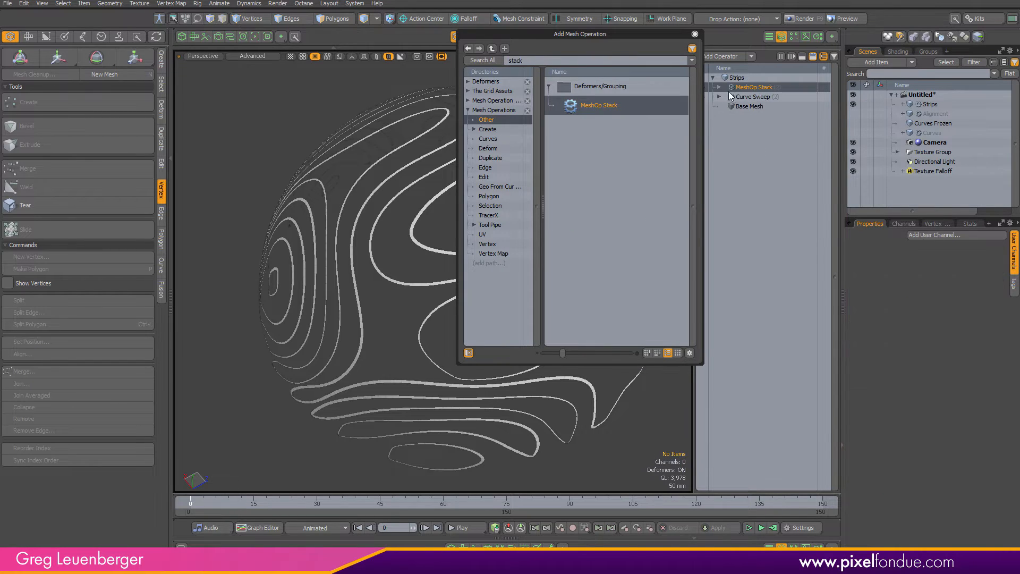
Move the Curve Sweep into the MeshOp Stack's Deformer Stack.
left_click(753, 97)
left_click(719, 86)
left_click(695, 34)
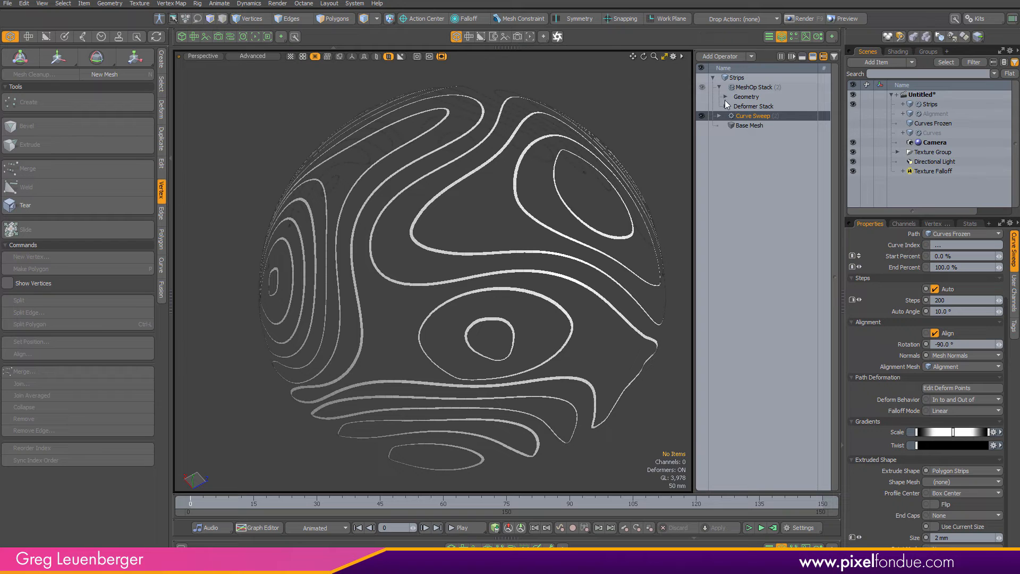
left_click_drag(741, 119, 779, 114)
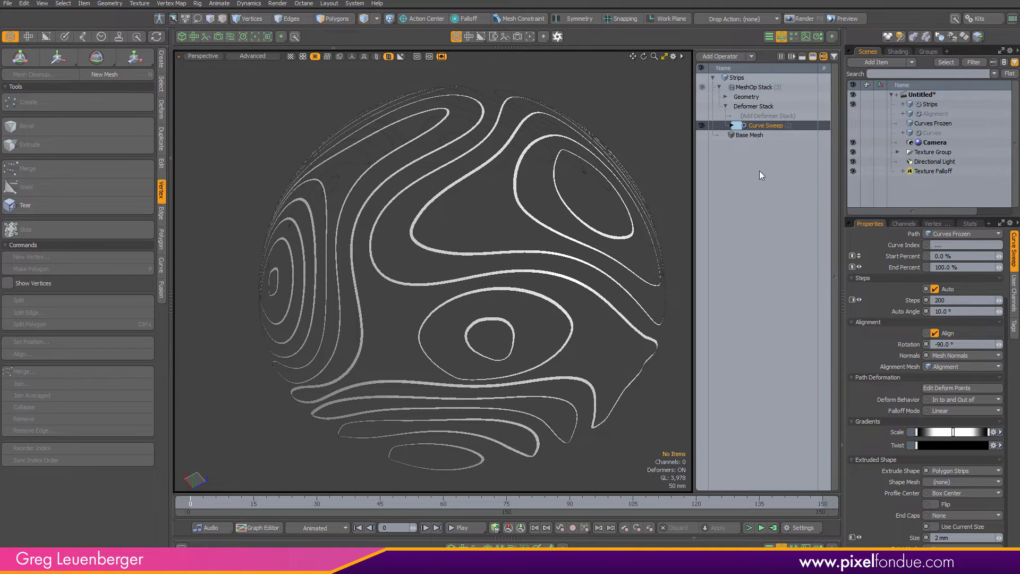
Add a Set Weight operation above the Curve Sweep in the Deformer Stack and name its weight map Islands.
left_click_drag(547, 287, 647, 284, "alt+shift")
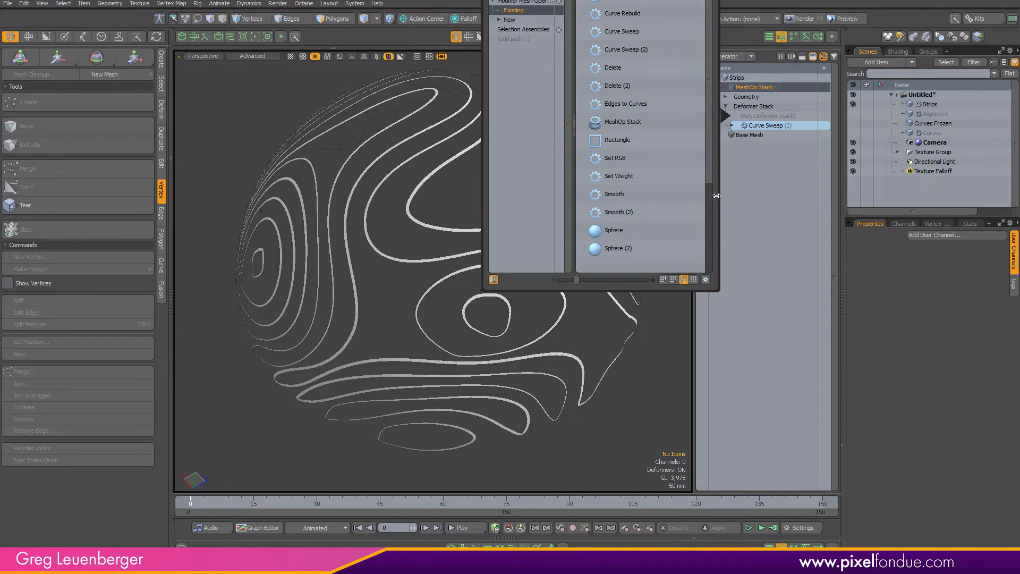
type("set w")
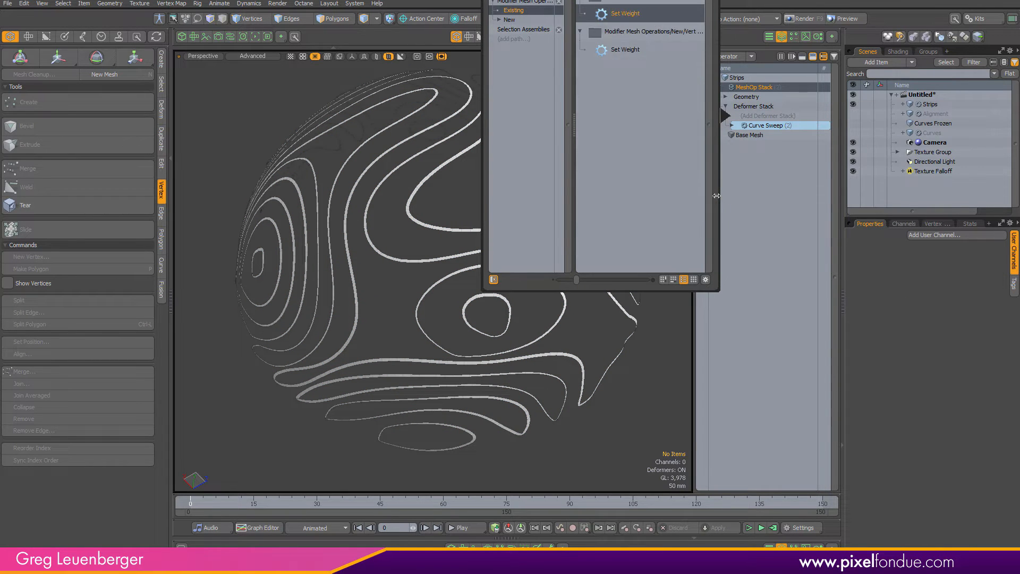
double_click(626, 15)
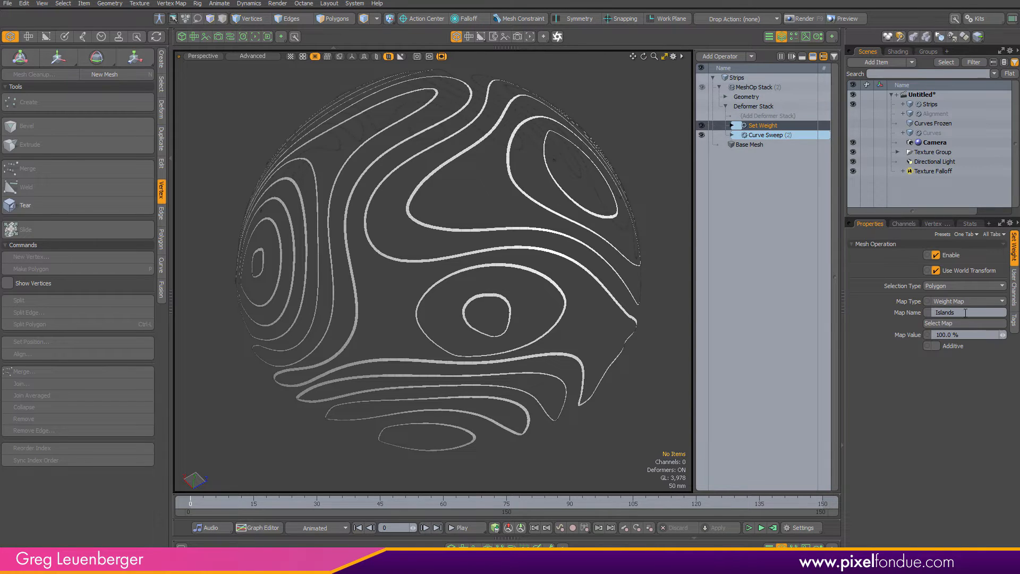
left_click(965, 312)
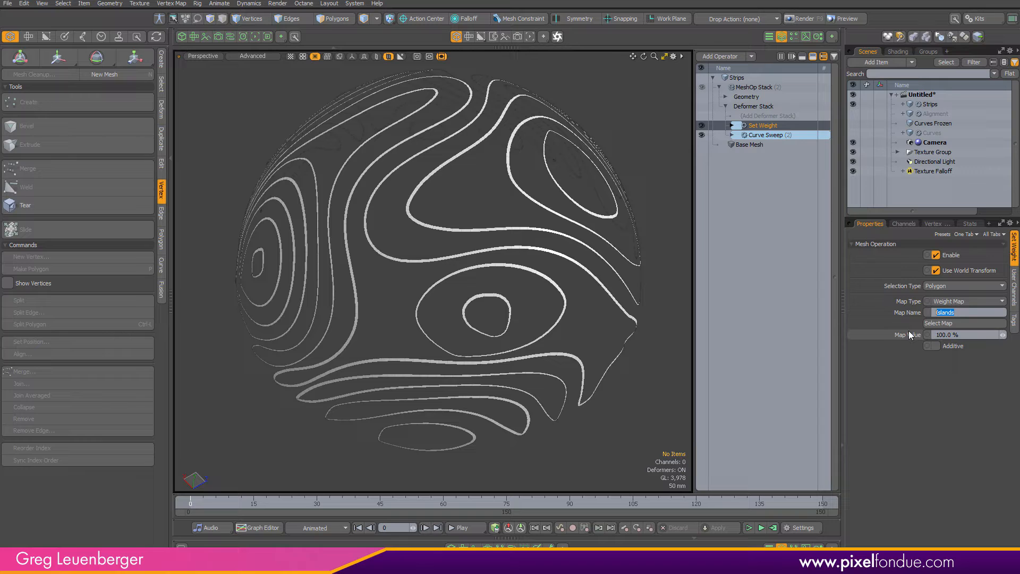
key("Return")
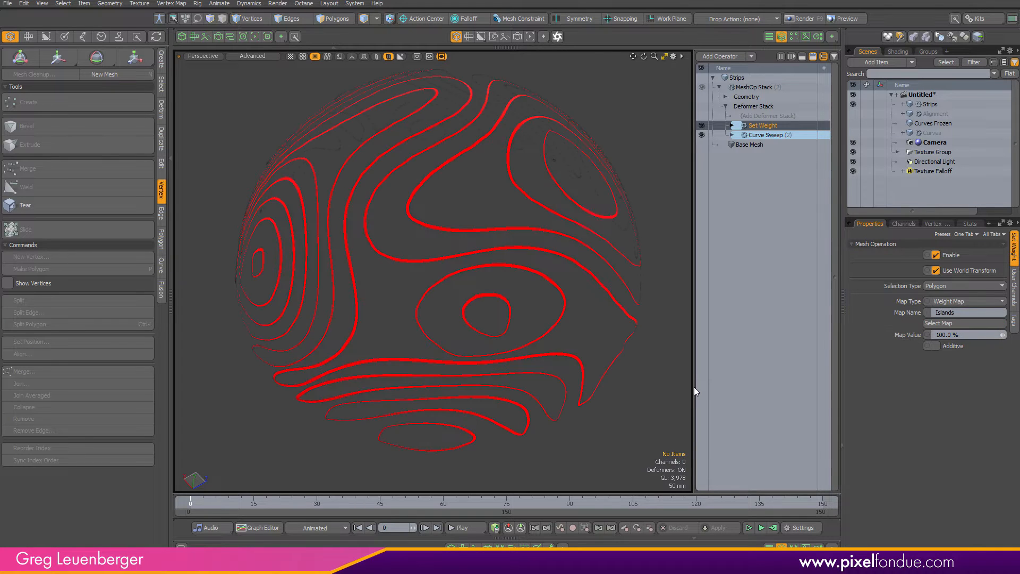
Select the Islands weight map from the mesh's weight maps and return to the Set Weight properties.
left_click(940, 224)
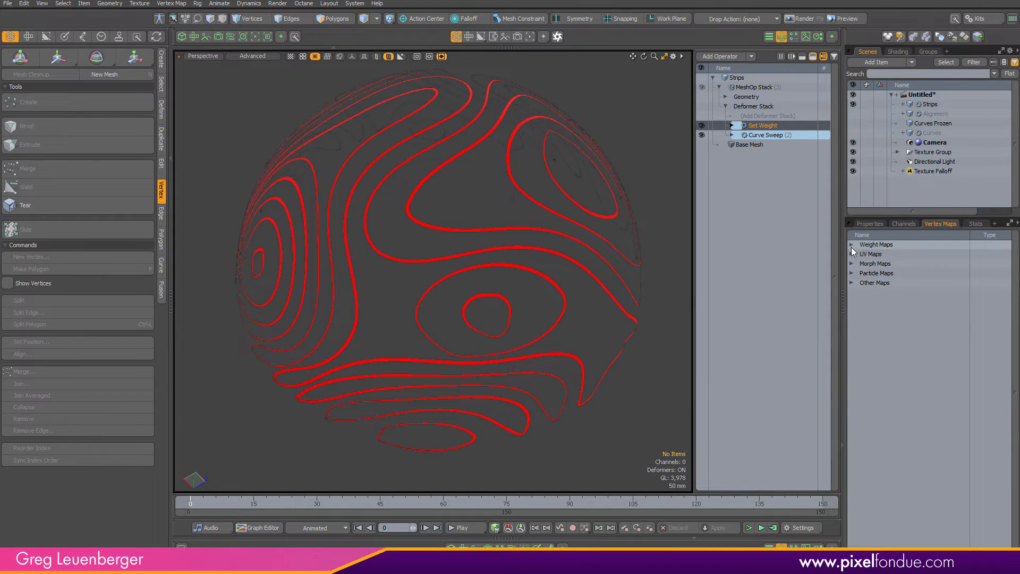
left_click(851, 244)
left_click(882, 263)
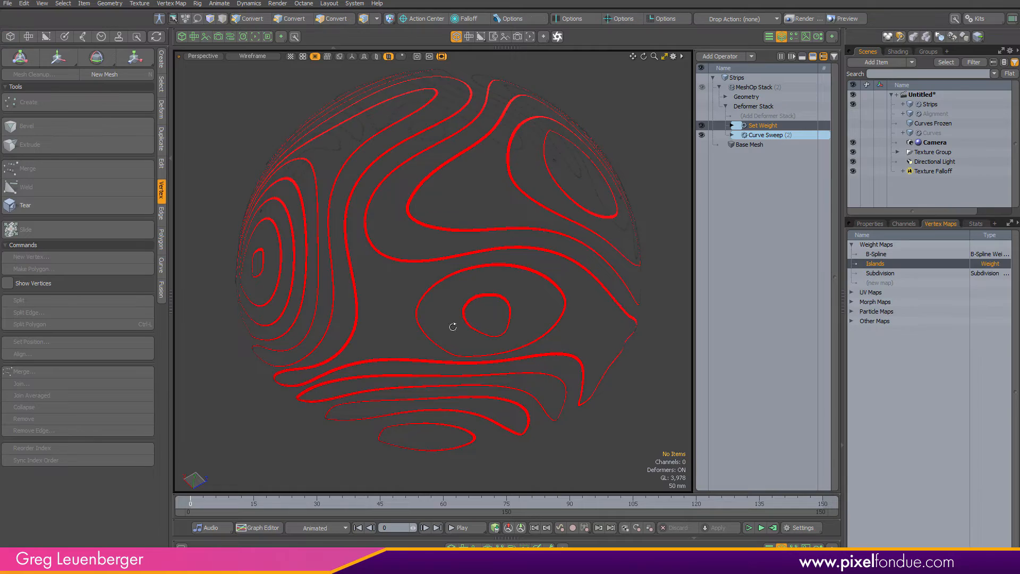
left_click_drag(451, 326, 425, 322, "alt")
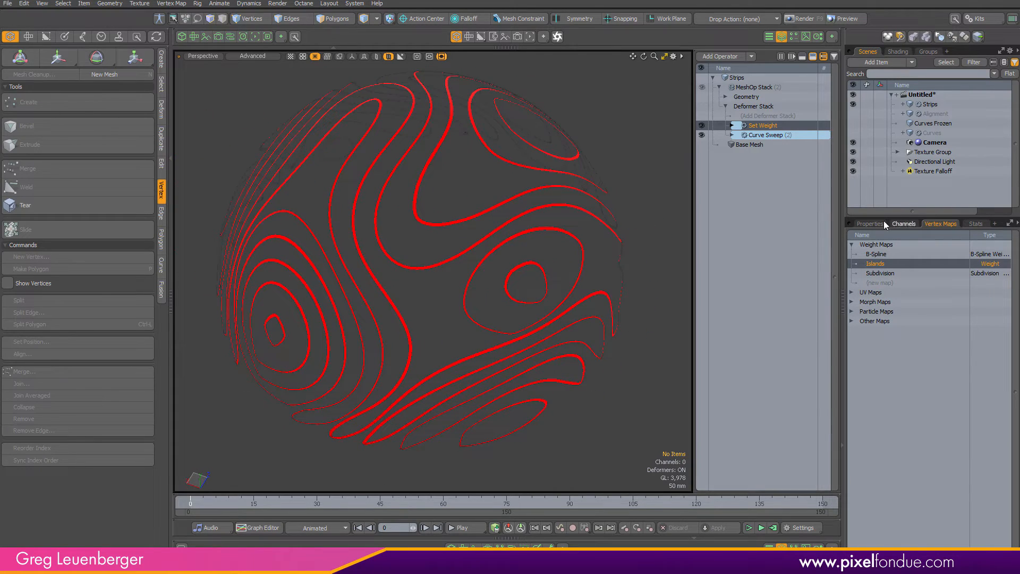
left_click(869, 224)
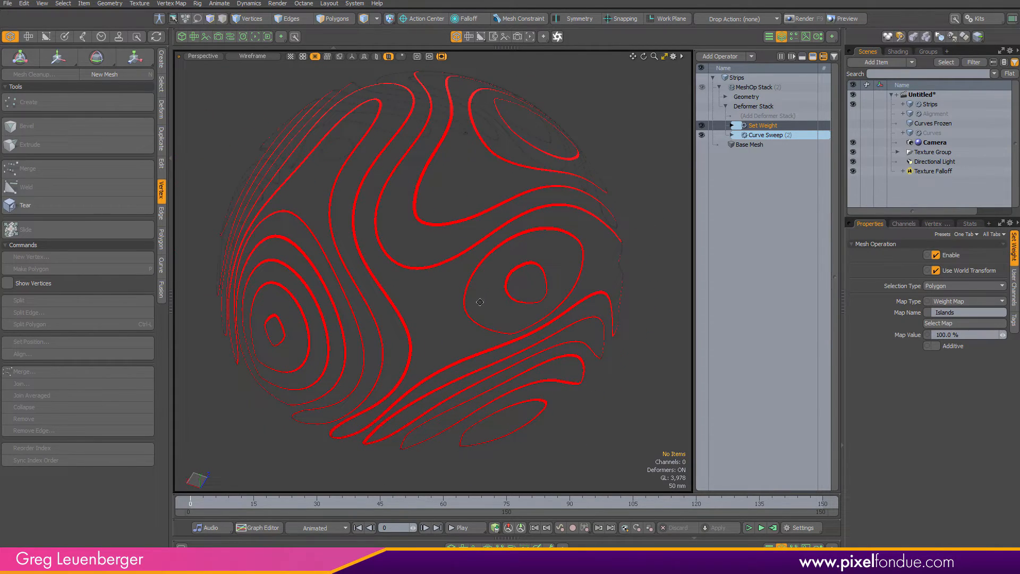
Examine the weighted strips as separate islands by selecting several whole strips one after another, and clear the selection.
left_click_drag(423, 273, 478, 333, "alt")
scroll(426, 293, "up", 4)
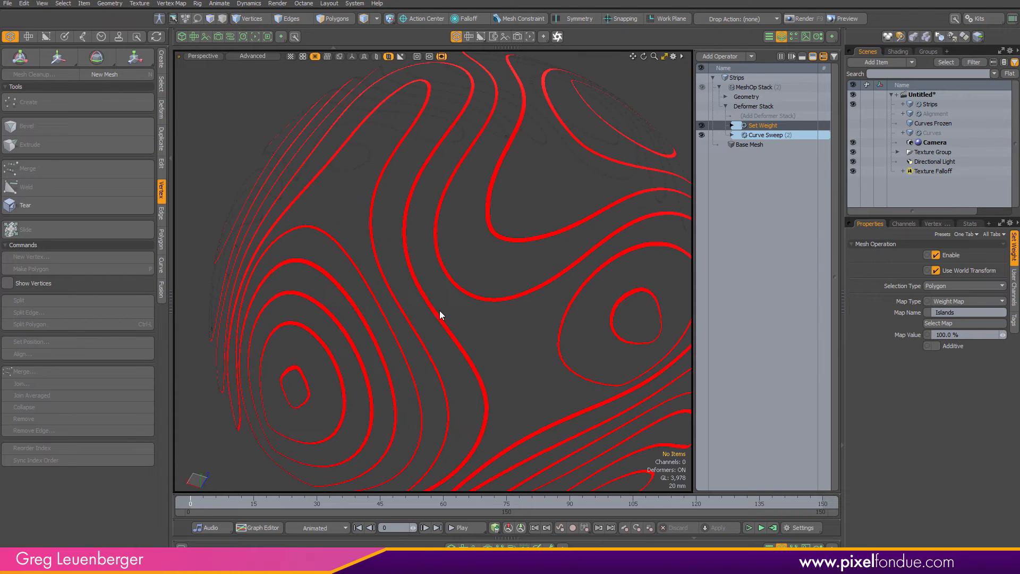
key("3")
left_click(435, 312)
double_click(433, 314)
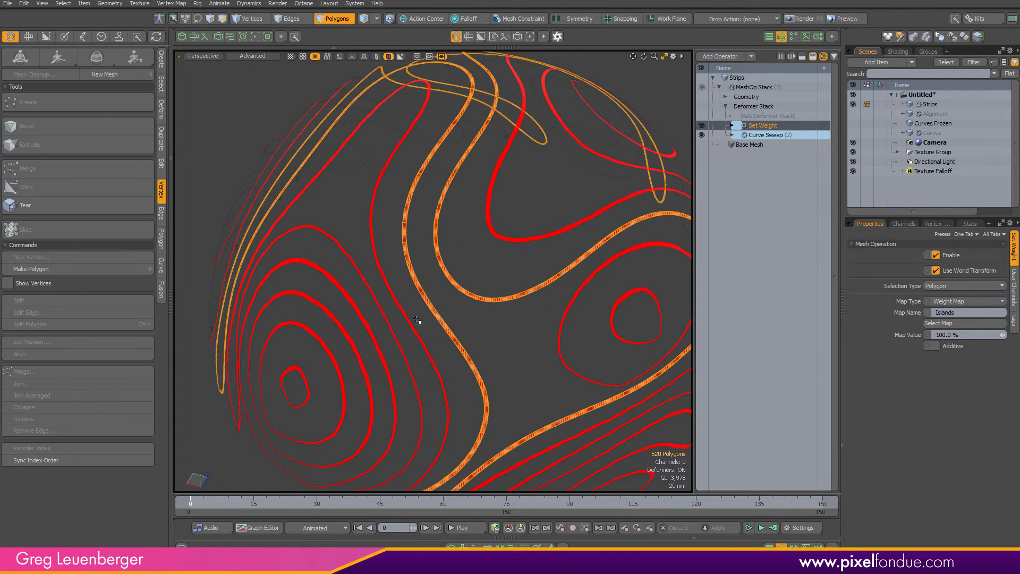
double_click(339, 372)
double_click(360, 363)
double_click(382, 360)
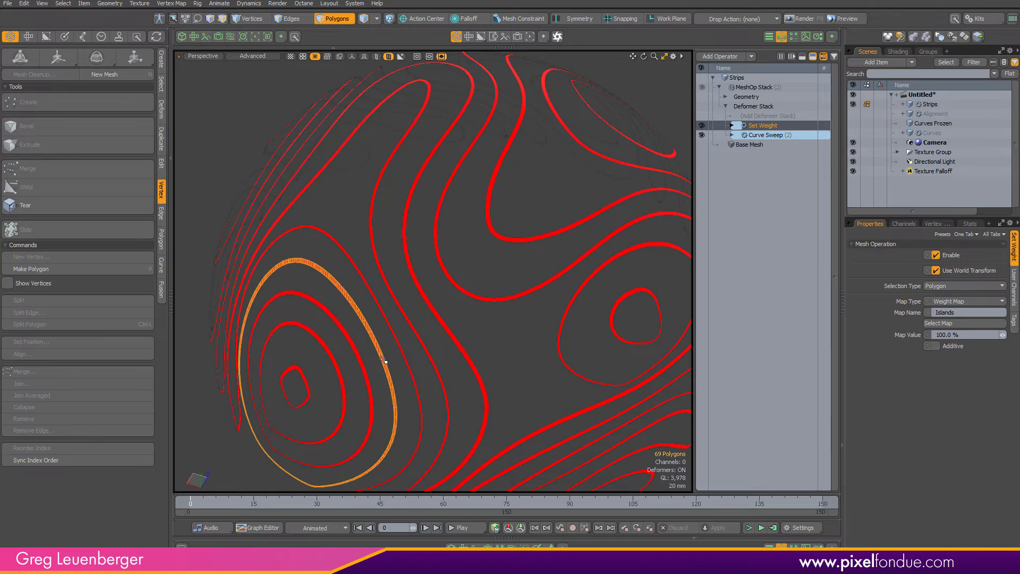
scroll(451, 341, "down", 4)
left_click_drag(493, 338, 471, 333, "alt+shift")
left_click(472, 333)
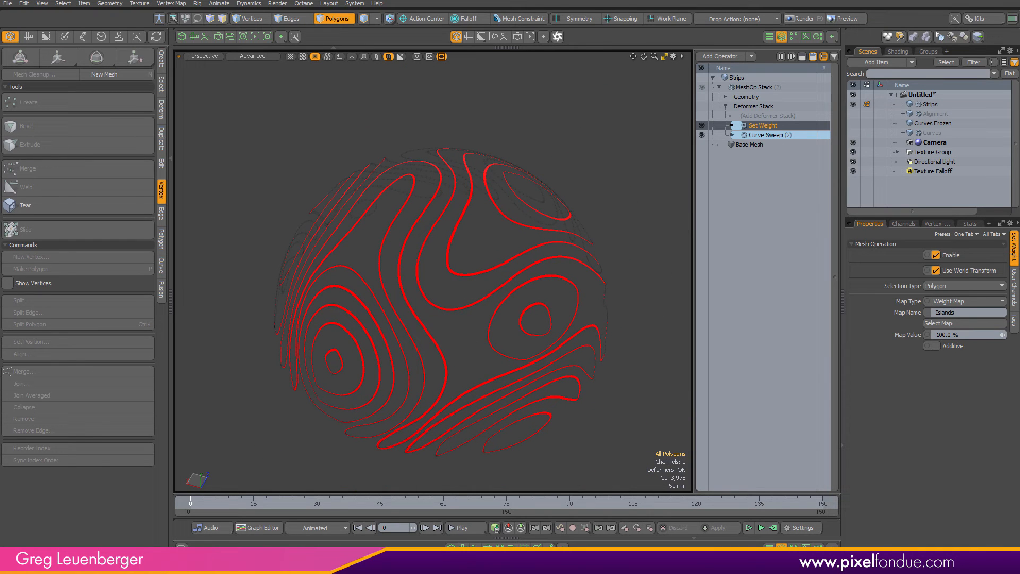
Open the schematic and add the Strips mesh as a node beside the Curves Frozen node.
left_click(513, 545)
scroll(563, 375, "down", 4)
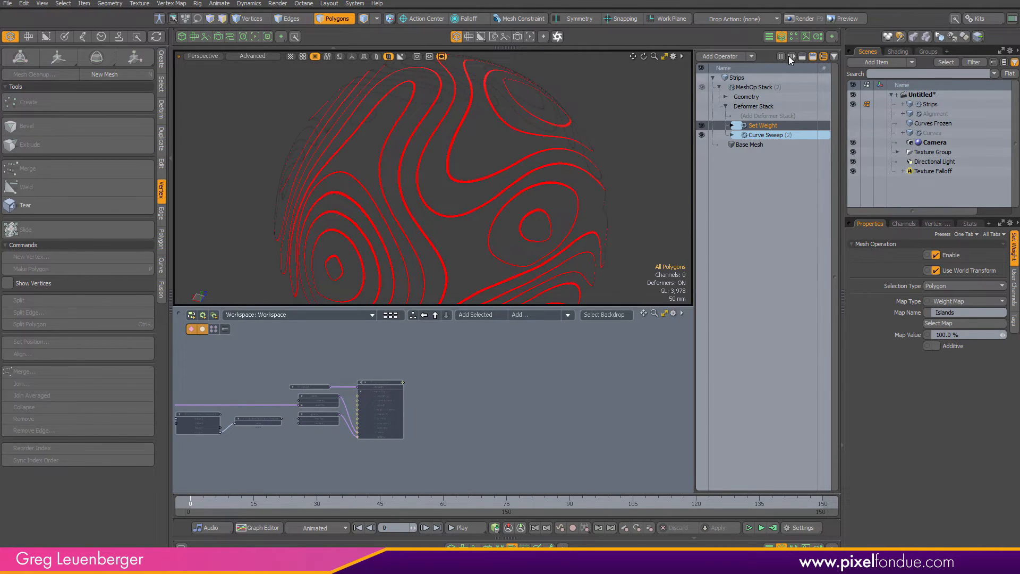
left_click(750, 86)
left_click(747, 77)
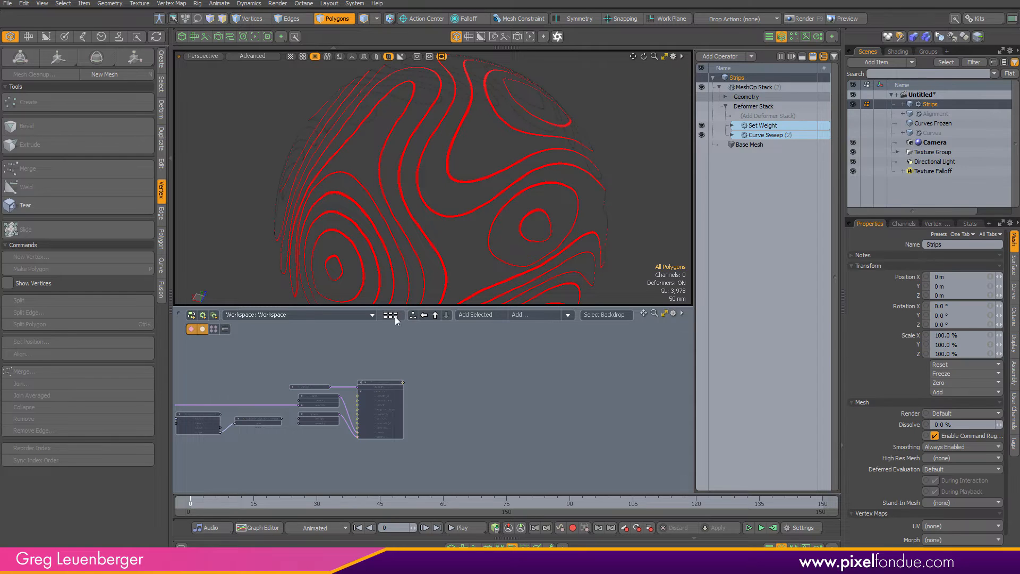
left_click(494, 402)
scroll(449, 402, "up", 4)
left_click_drag(433, 409, 491, 403)
left_click_drag(274, 382, 338, 382, "alt")
scroll(337, 382, "up", 3)
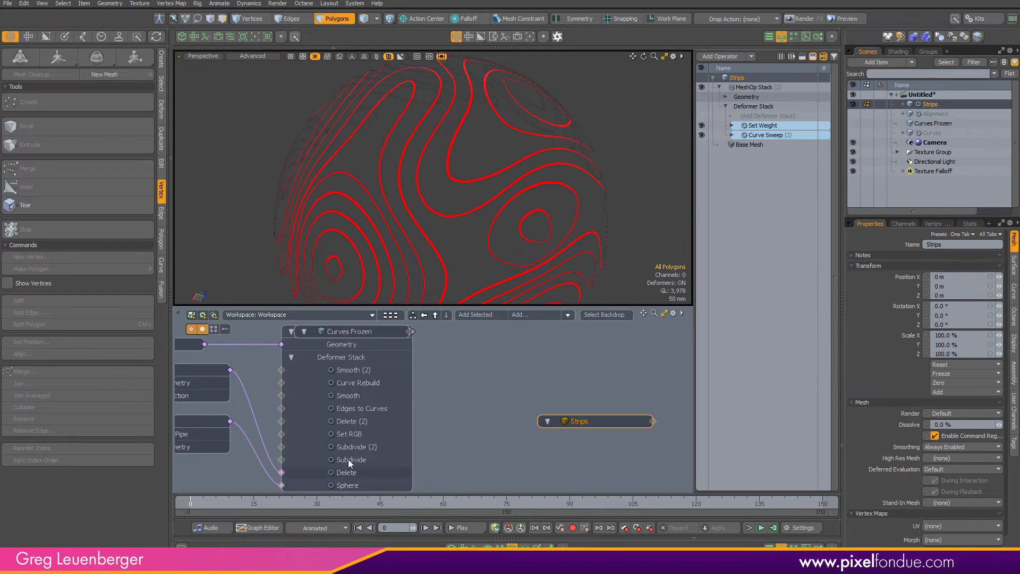
Reselect the Strips mesh and expand its MeshOp Stack node and Deformer Stack in the schematic.
left_click(930, 124)
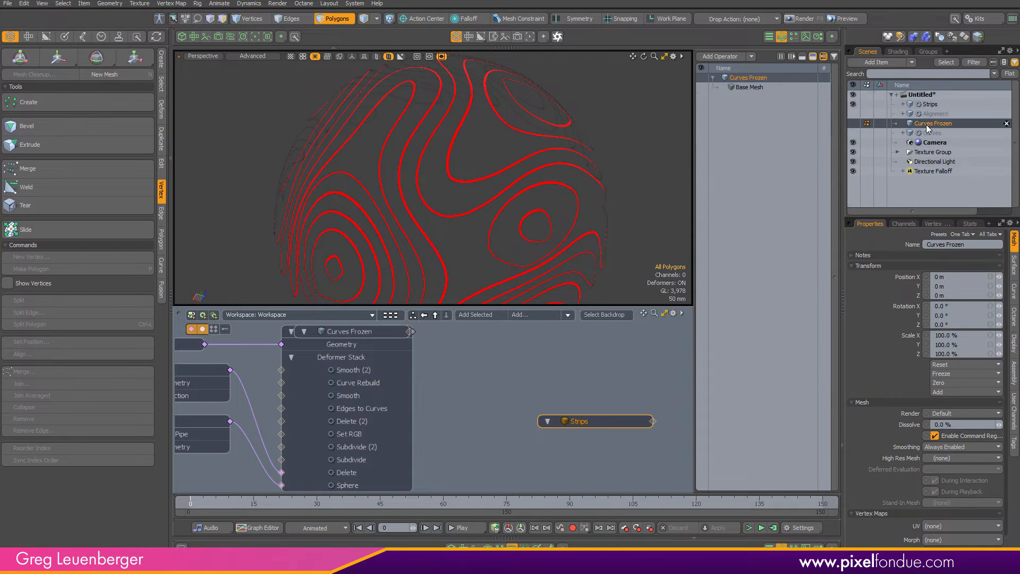
left_click(927, 133)
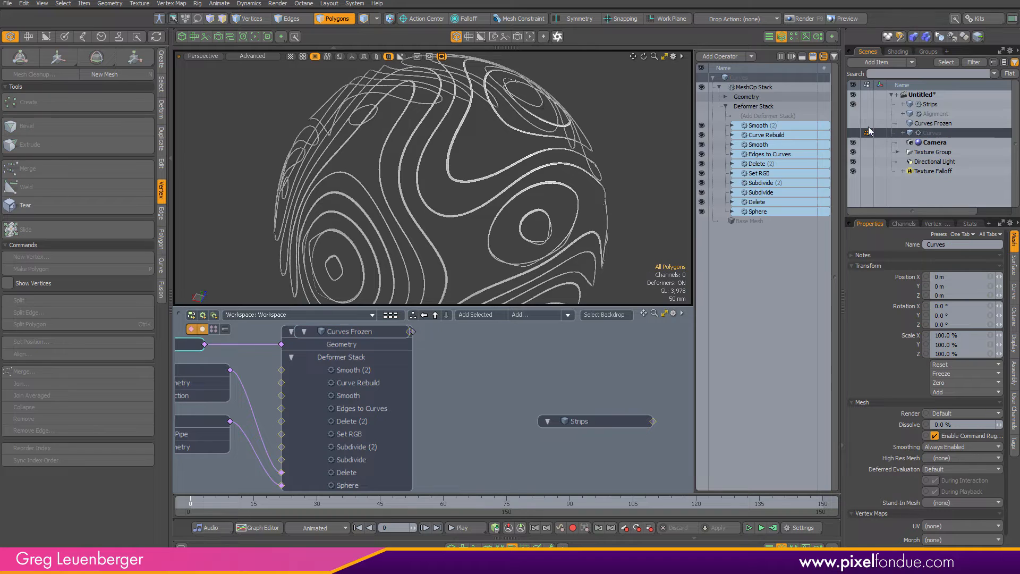
left_click(924, 105)
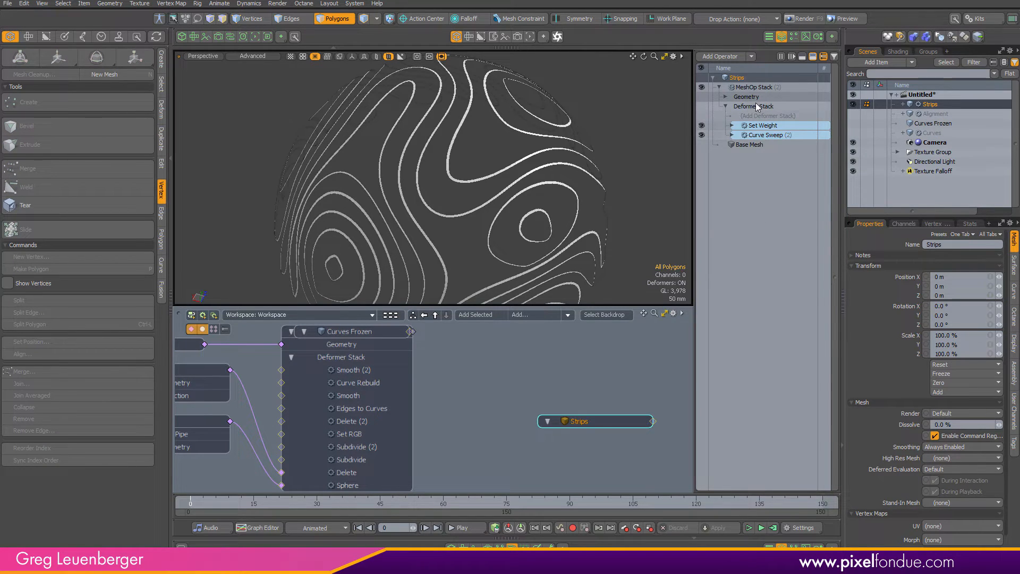
mouse_move(645, 412)
left_mouse_down("alt")
mouse_move(462, 421)
mouse_move(651, 407)
mouse_move(663, 418)
left_mouse_up("alt")
left_click(471, 430)
left_click(557, 444)
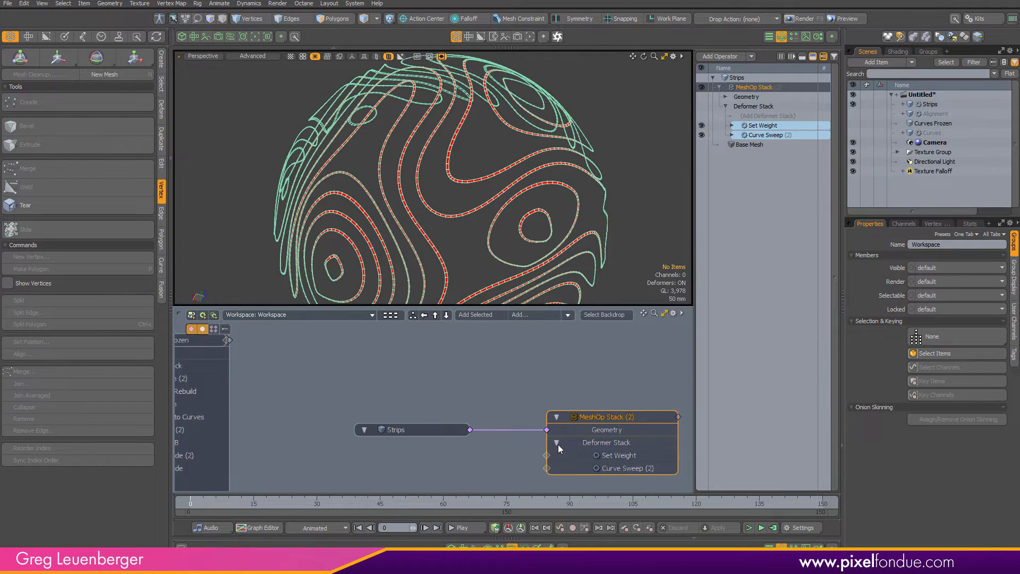
Reveal the Set Weight and Curve Sweep nodes feeding the Deformer Stack, leaving free space beside Set Weight.
left_click_drag(599, 449, 694, 392, "alt")
scroll(594, 416, "down", 4)
scroll(584, 423, "up", 3)
left_click(555, 410)
left_click(557, 409)
scroll(569, 413, "down", 3)
scroll(551, 446, "down", 2)
left_click_drag(563, 412, 539, 380, "alt")
left_click_drag(450, 418, 519, 323, "ctrl+alt")
mouse_move(533, 350)
left_mouse_down("alt")
mouse_move(439, 431)
mouse_move(469, 360)
mouse_move(545, 339)
left_mouse_up("alt")
left_click_drag(550, 404, 587, 393, "alt")
mouse_move(587, 393)
left_mouse_down("ctrl+alt")
mouse_move(568, 396)
mouse_move(567, 384)
mouse_move(596, 393)
left_mouse_up("ctrl+alt")
left_click_drag(596, 393, 617, 342, "alt")
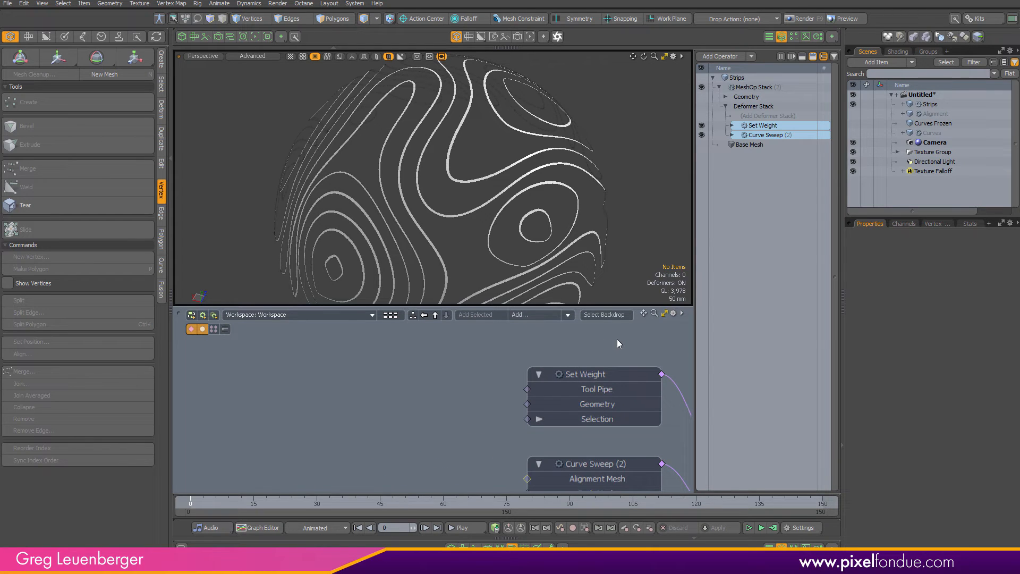
Add a Random channel modifier to the schematic and place it level with the Set Weight node.
left_click(525, 314)
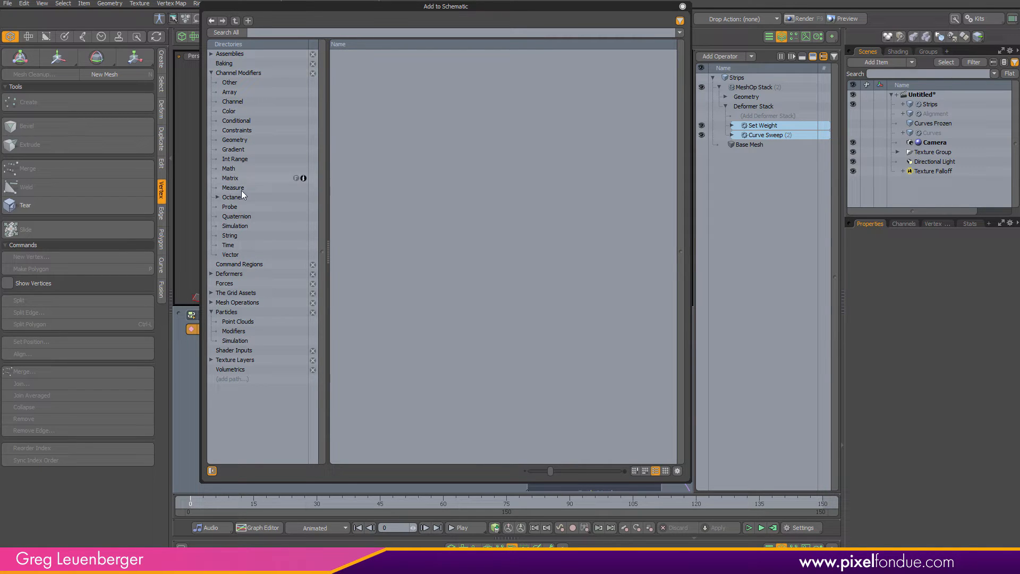
left_click(232, 83)
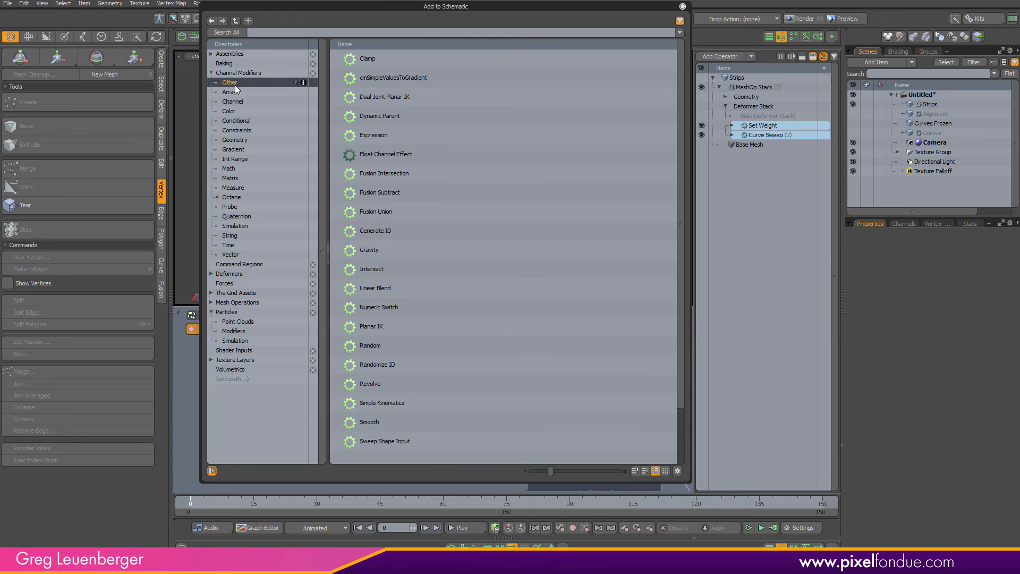
double_click(370, 345)
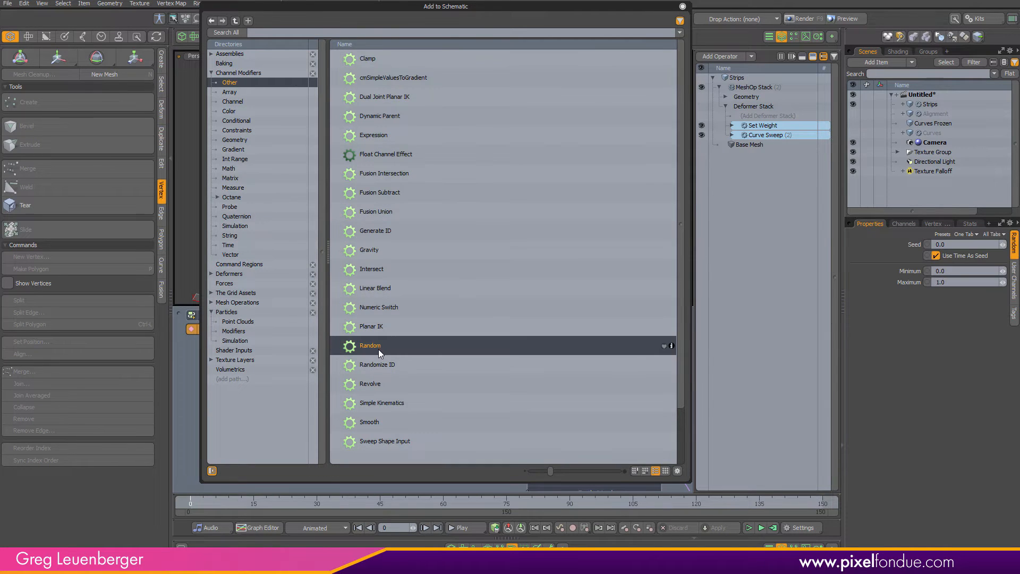
left_click_drag(562, 7, 479, 237)
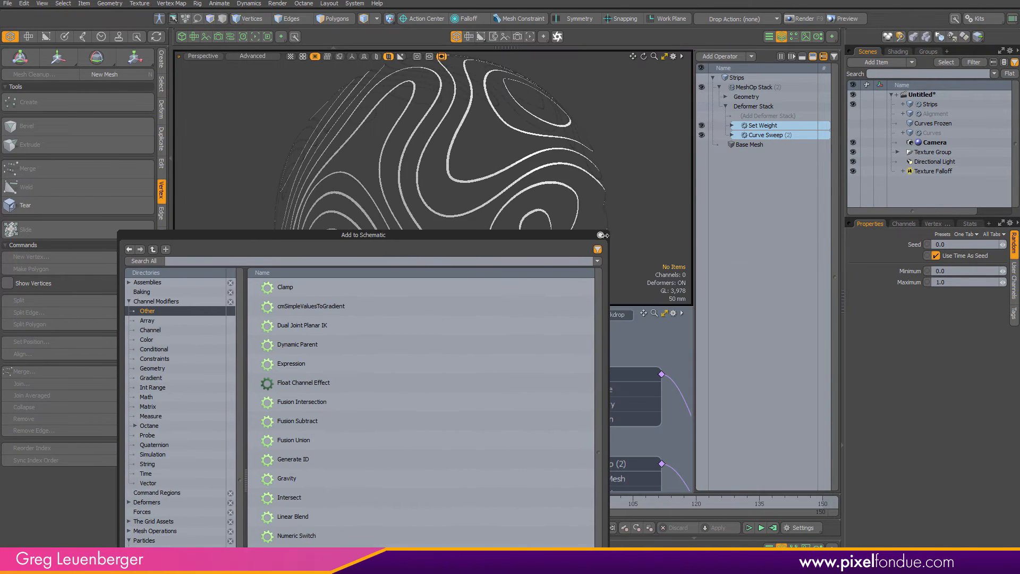
left_click(600, 235)
left_click_drag(460, 453, 296, 377)
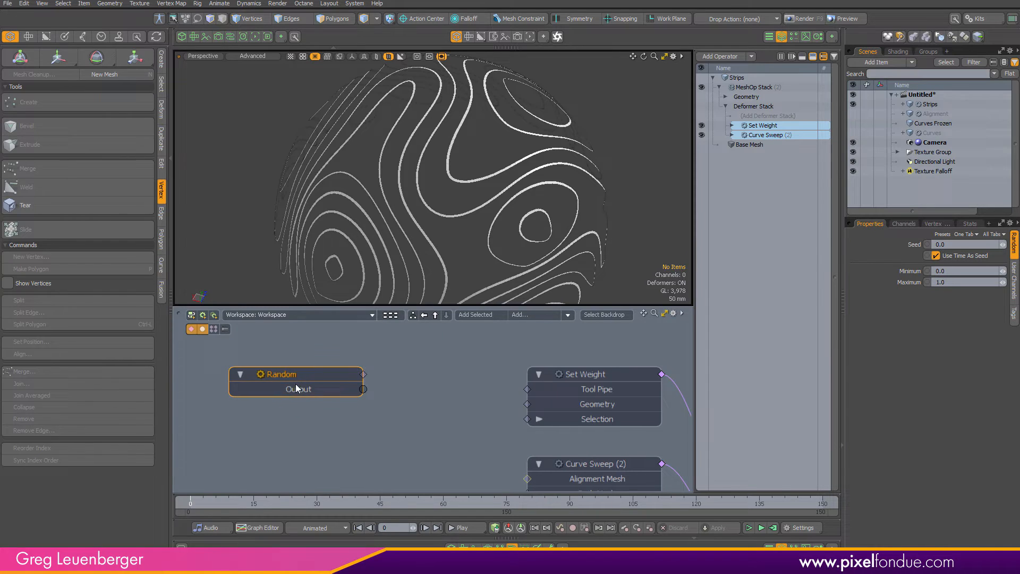
Add a Falloff Operator to the schematic and place it between the Random and Set Weight nodes.
left_click(529, 319)
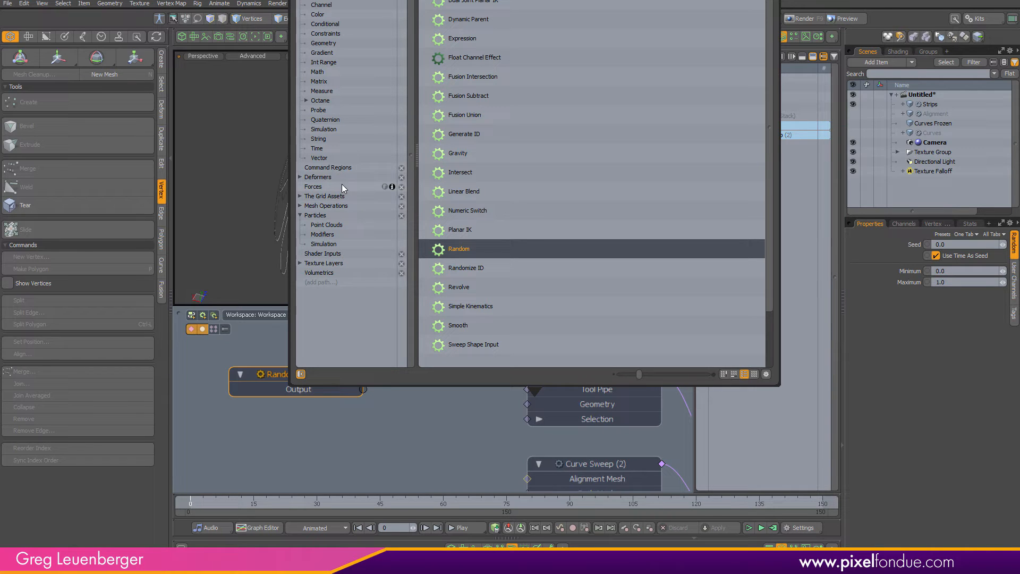
left_click_drag(388, 0, 348, 66)
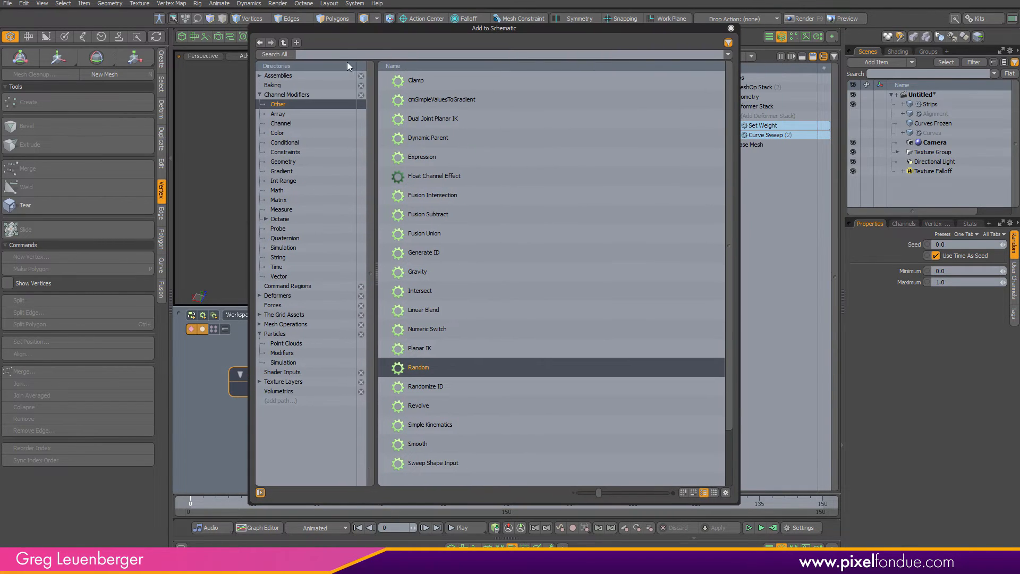
type("alloff op")
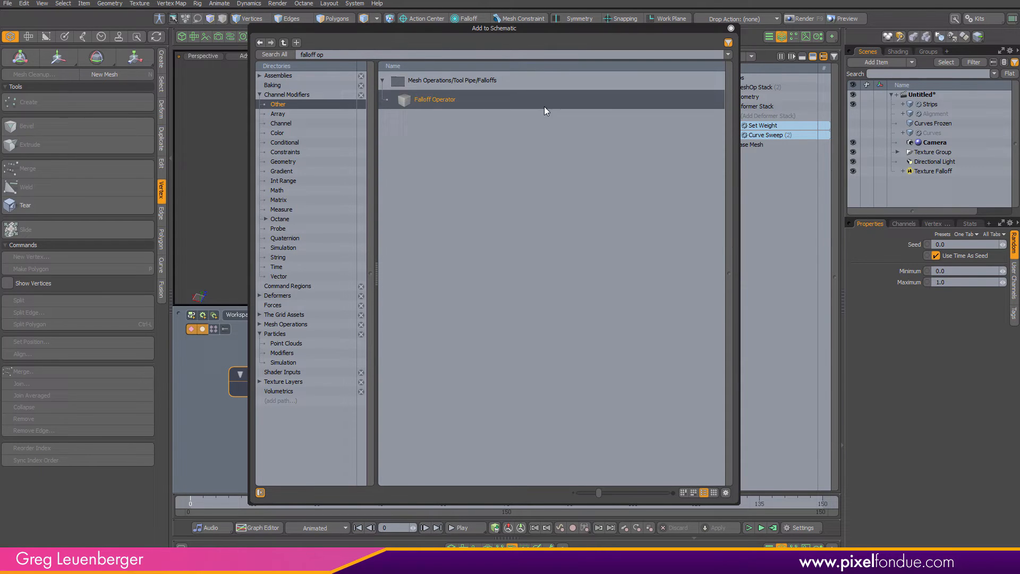
double_click(435, 101)
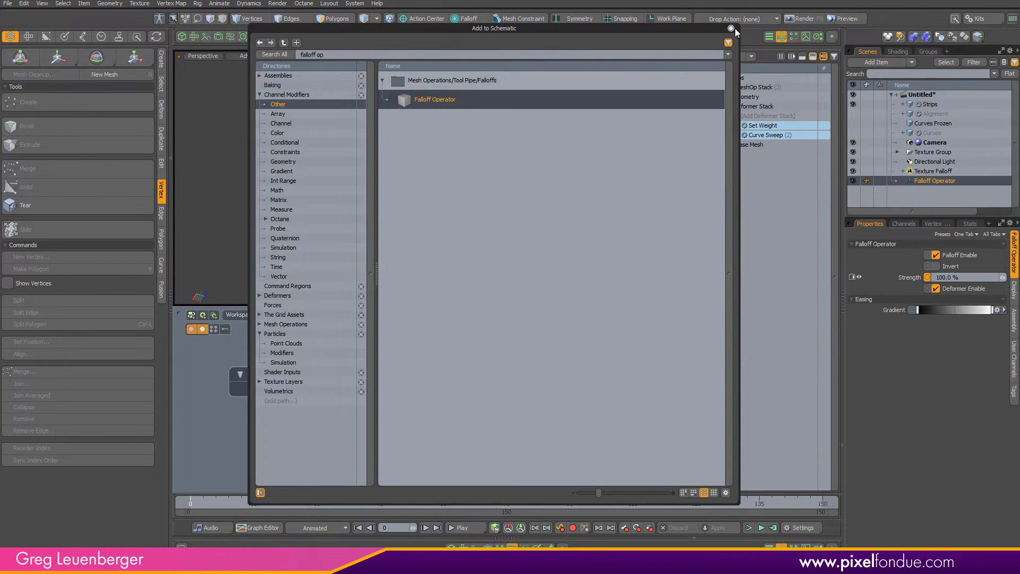
left_click(731, 28)
left_click_drag(517, 404, 427, 385)
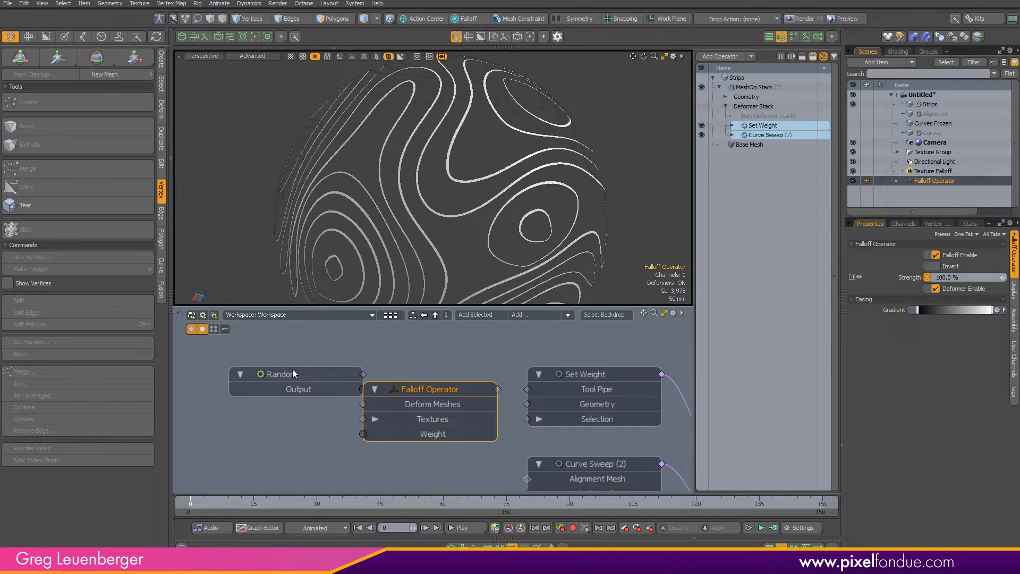
Space out the Random and Falloff Operator nodes, and connect the Falloff Operator to Set Weight's Tool Pipe.
left_click_drag(293, 369, 205, 369)
left_click(375, 363)
left_click_drag(378, 364, 414, 356, "alt")
scroll(416, 362, "down", 1)
left_click_drag(457, 382, 436, 374)
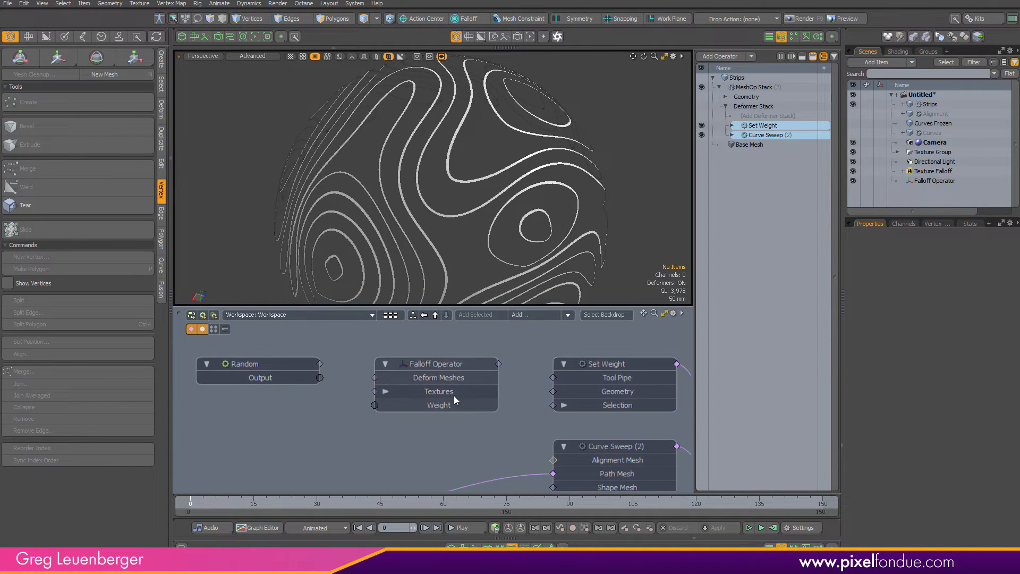
left_click_drag(498, 363, 562, 379)
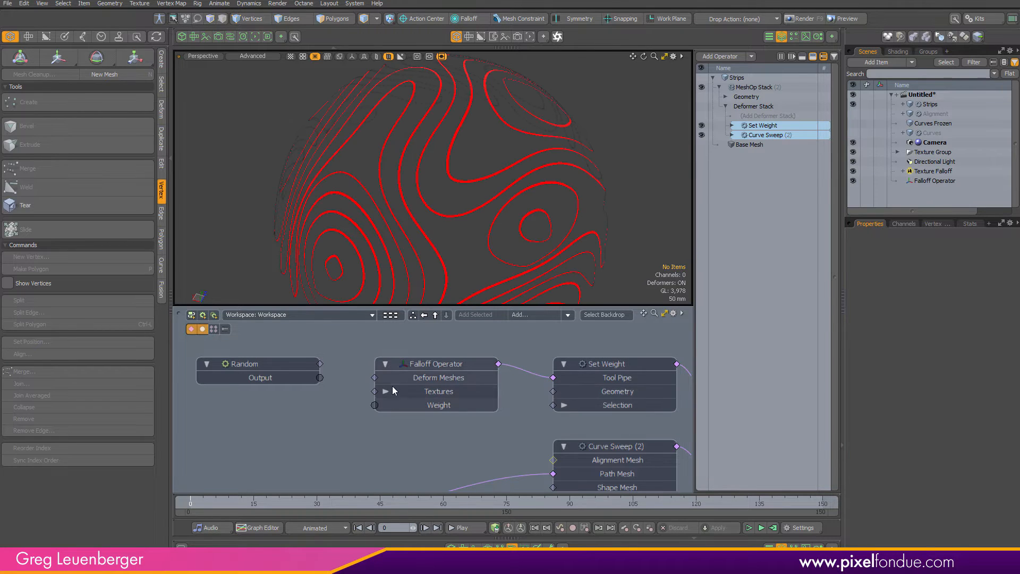
Show the Falloff Operator's channels with a wider name column and select its Polygon Part channel.
left_click_drag(420, 379, 466, 388, "alt")
scroll(466, 388, "down", 1)
left_click(485, 376)
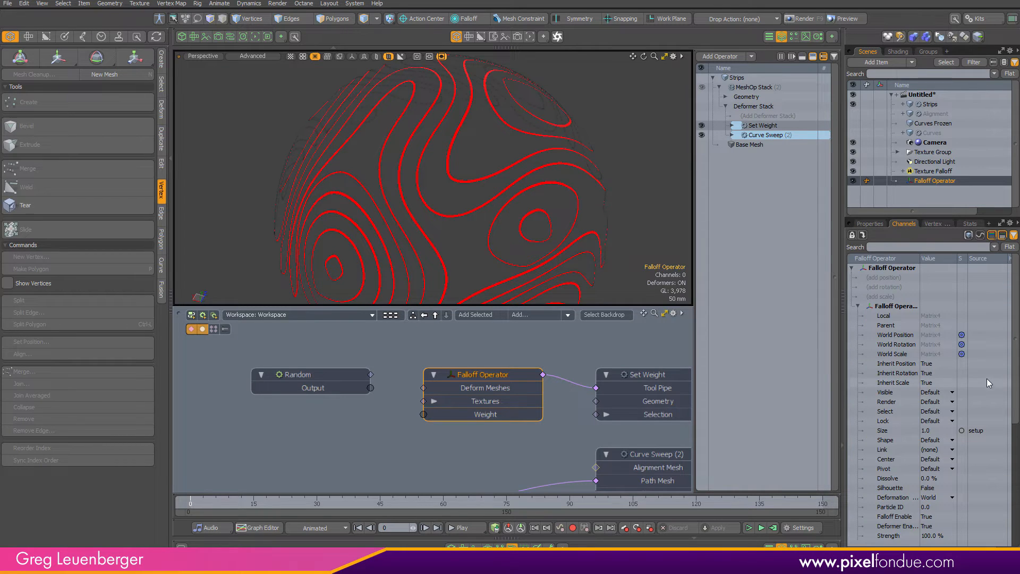
left_click_drag(1016, 287, 1015, 343)
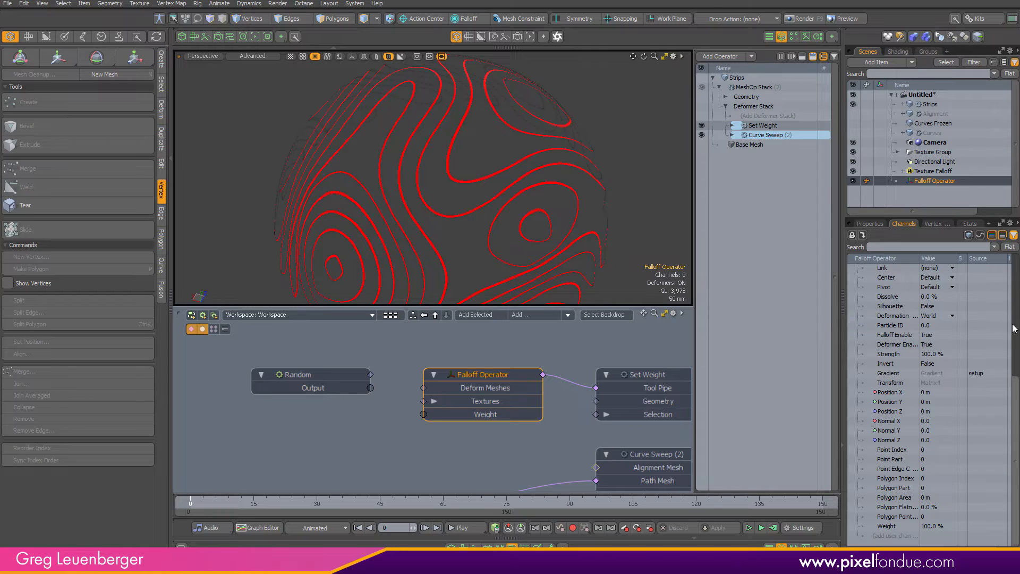
left_click(903, 459)
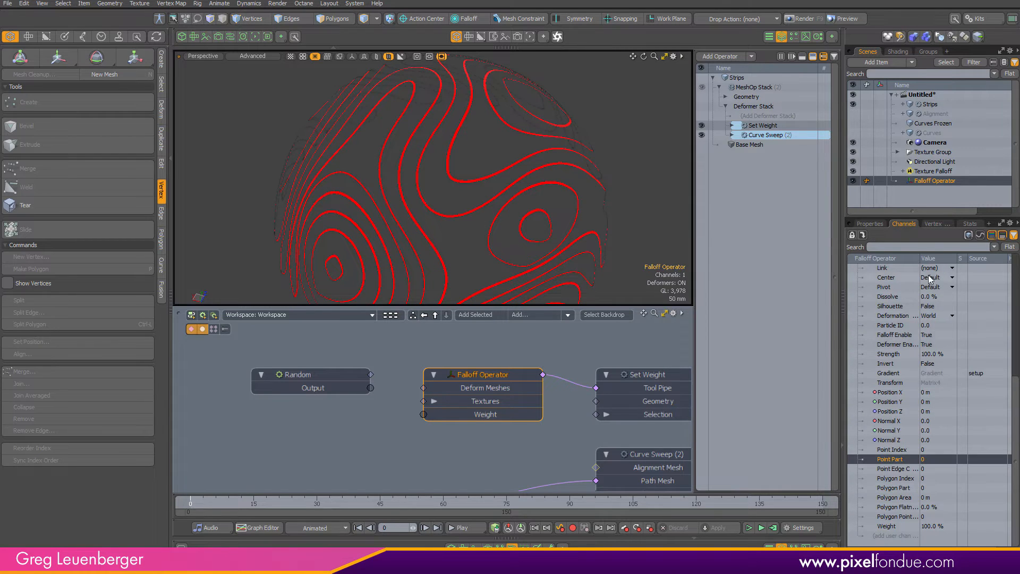
left_click_drag(920, 259, 939, 259)
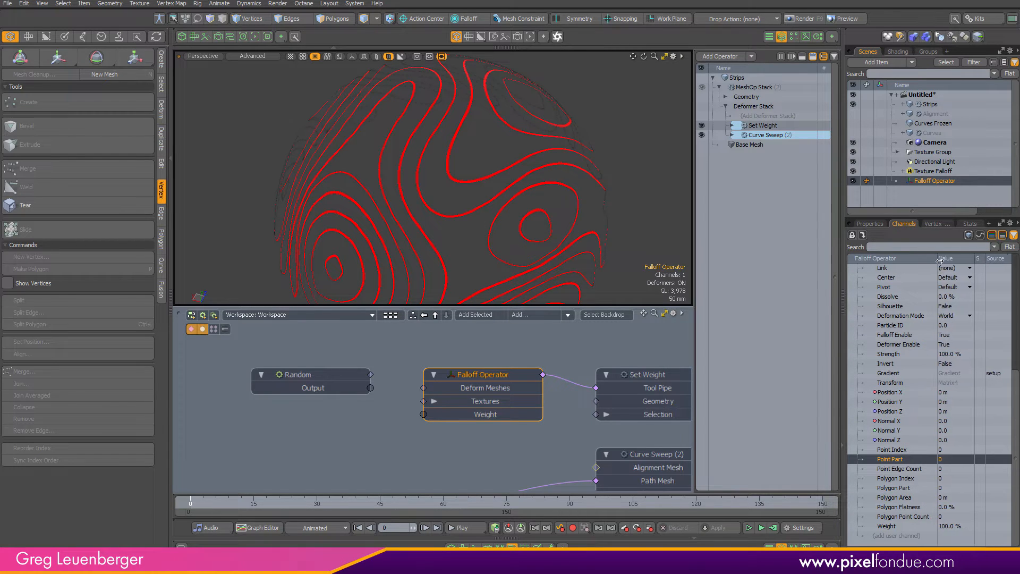
left_click(903, 488)
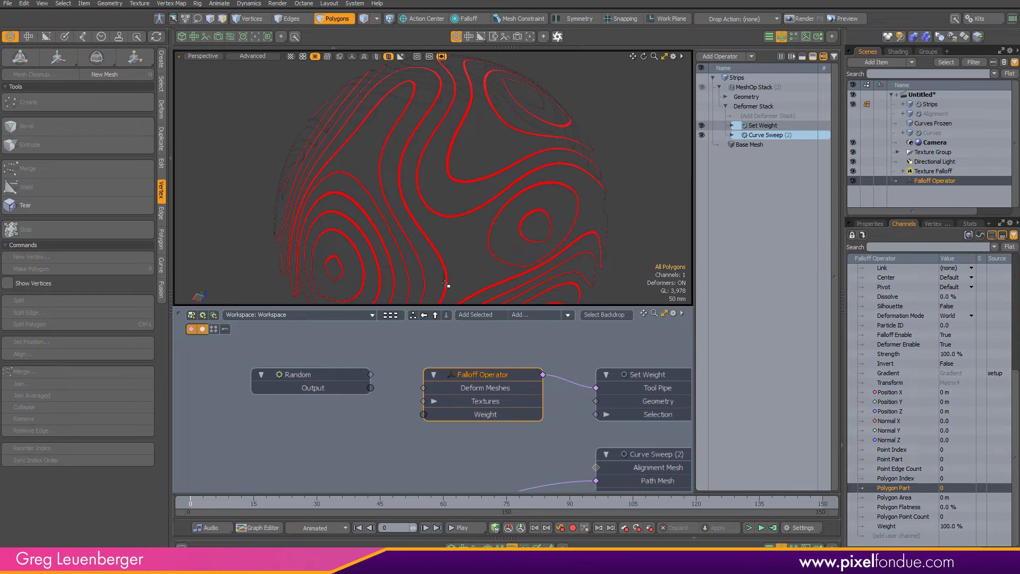
Select individual connected strips on the sphere in polygon mode to check which polygons form each part, then clear the selection.
key("3")
double_click(531, 237)
double_click(496, 257)
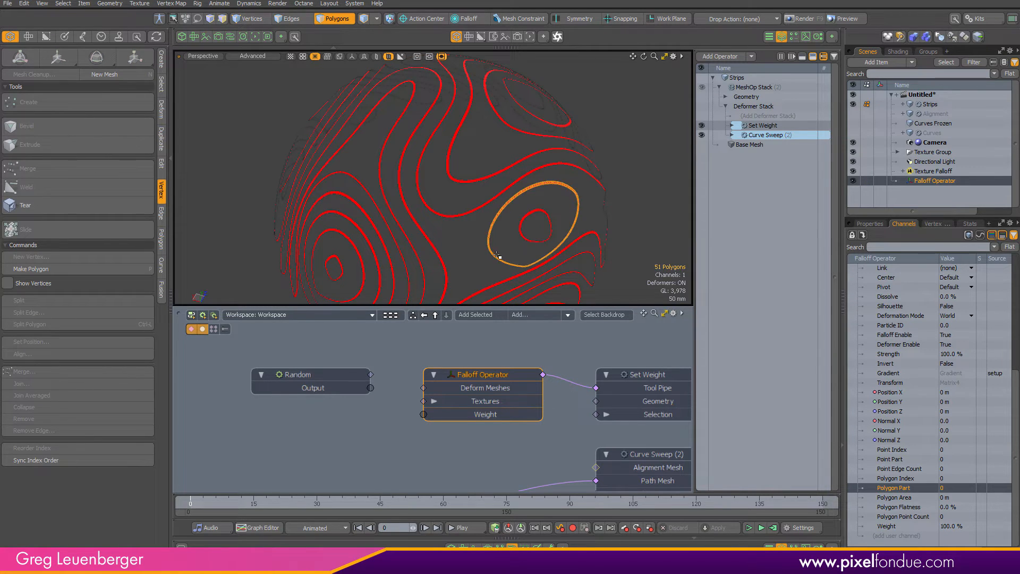
left_click(467, 213)
double_click(465, 212)
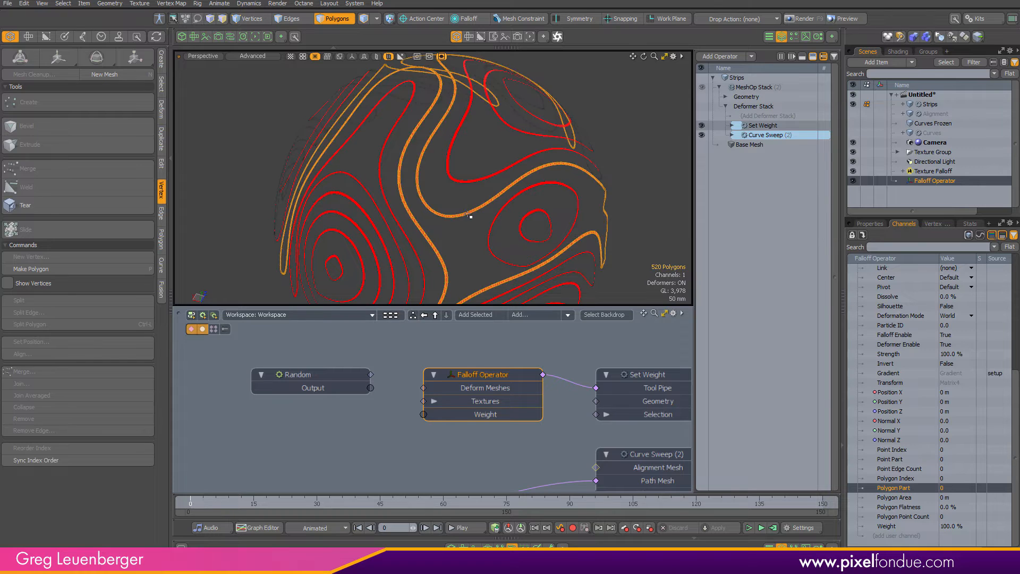
left_click(463, 249)
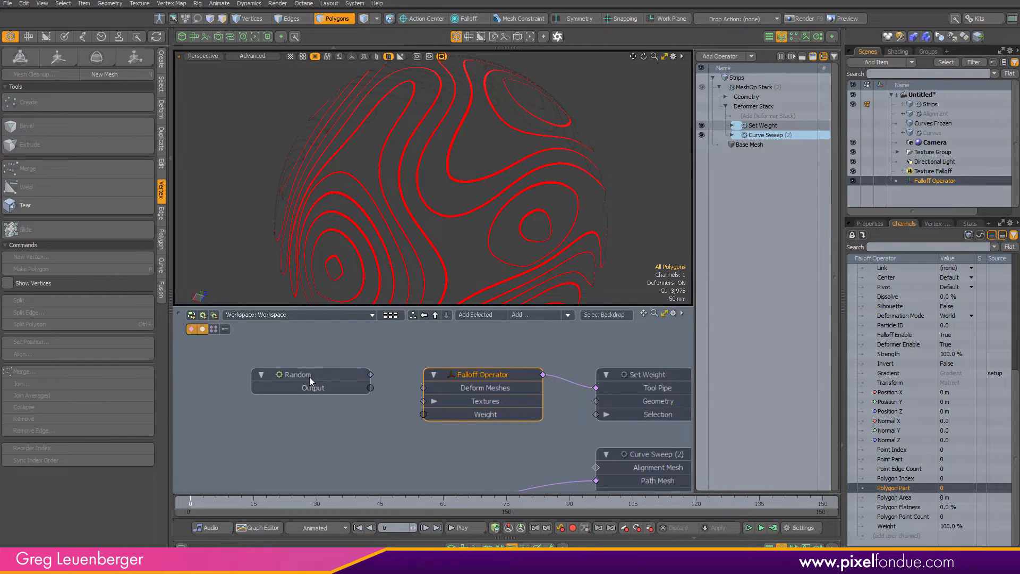
Add the Polygon Part channel to the Falloff Operator node, separate it into its own node and place it before Random.
left_click_drag(894, 487, 450, 437)
right_click(489, 414)
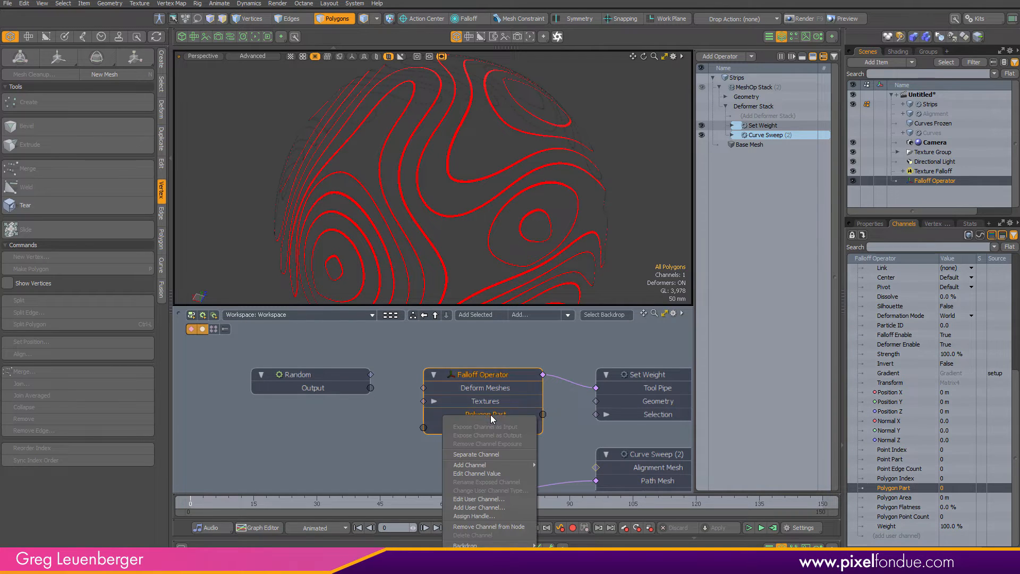
left_click(487, 455)
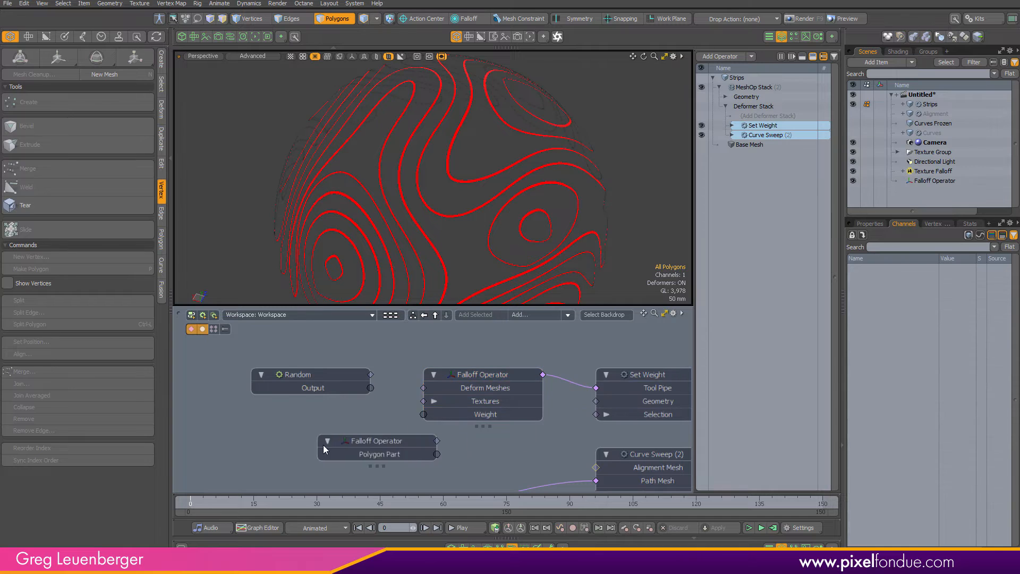
left_click_drag(323, 444, 211, 385)
left_click_drag(298, 378, 261, 375, "alt")
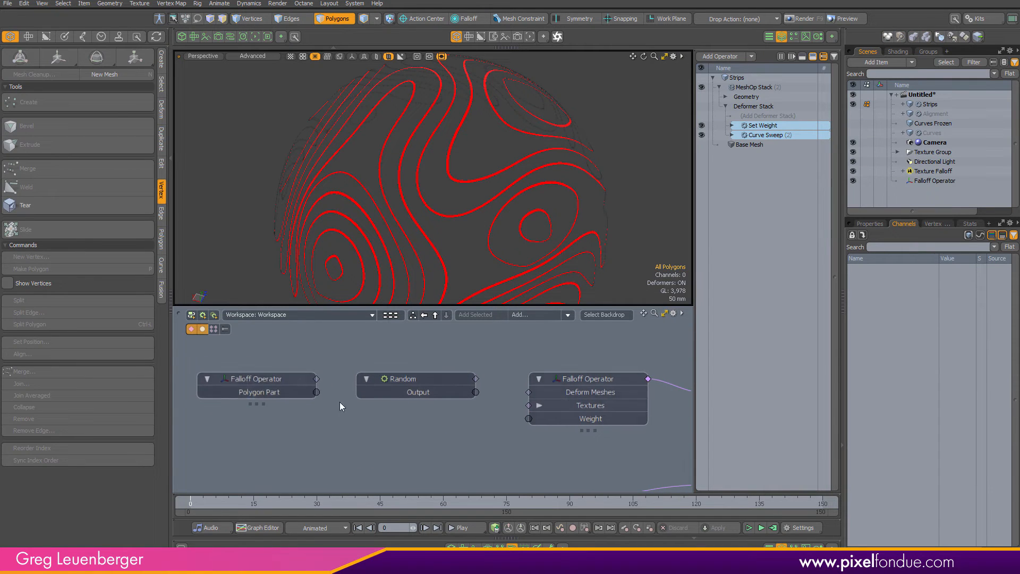
Turn off Use Time As Seed on the Random node and connect Polygon Part to its Seed.
left_click_drag(573, 389, 501, 391, "alt")
scroll(514, 390, "down", 1)
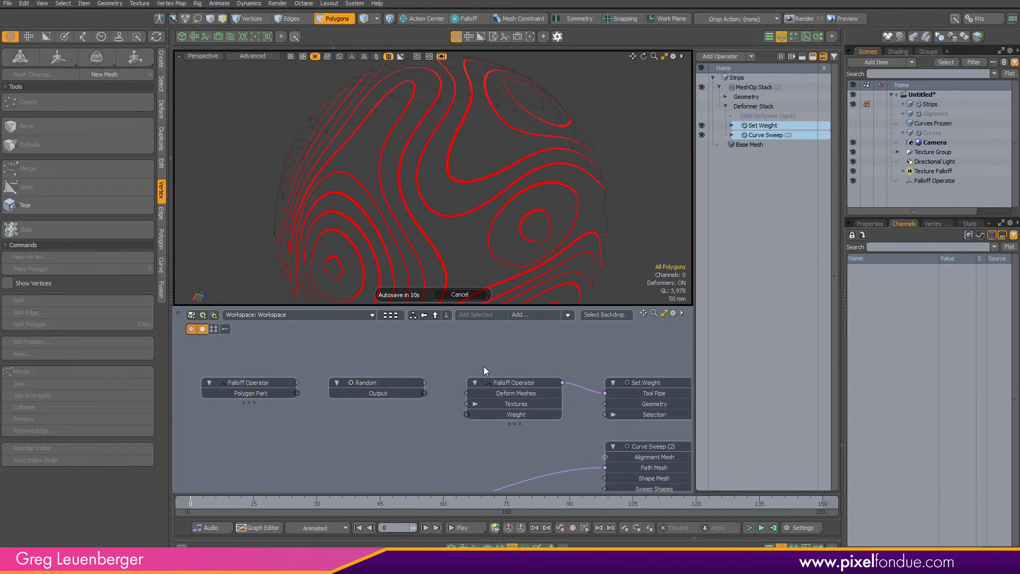
left_click(385, 385)
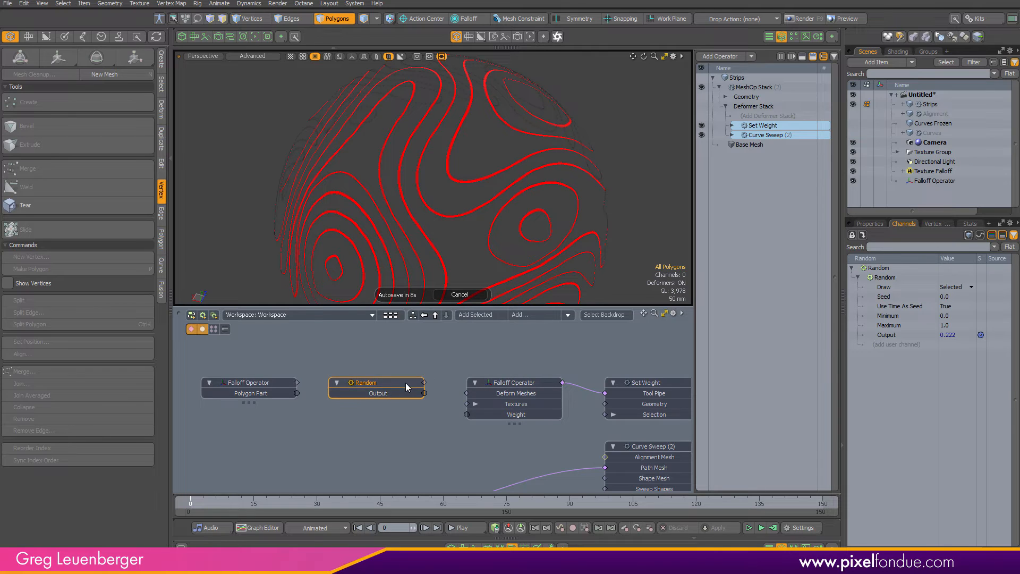
left_click(868, 224)
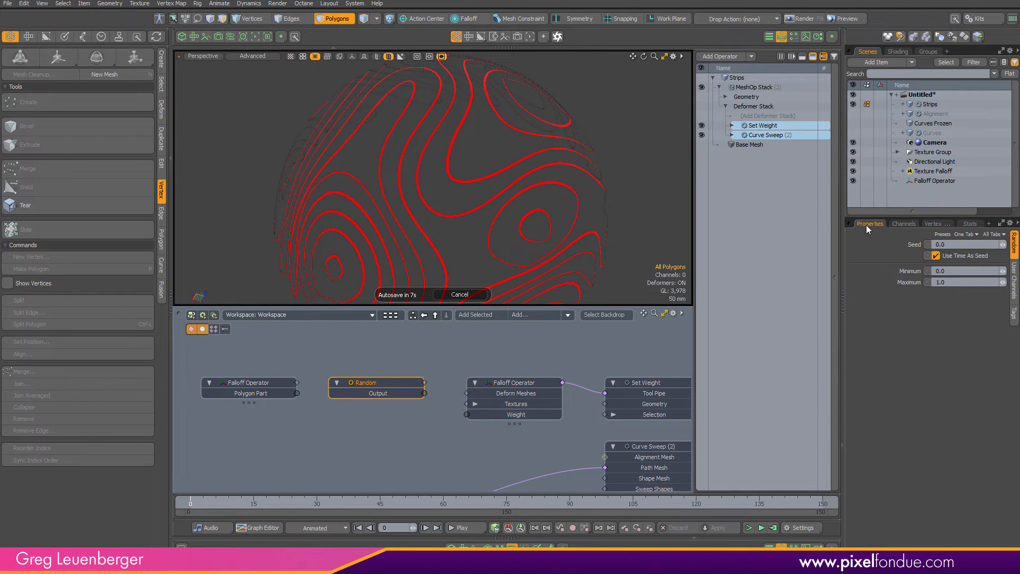
left_click(966, 258)
scroll(315, 411, "up", 2)
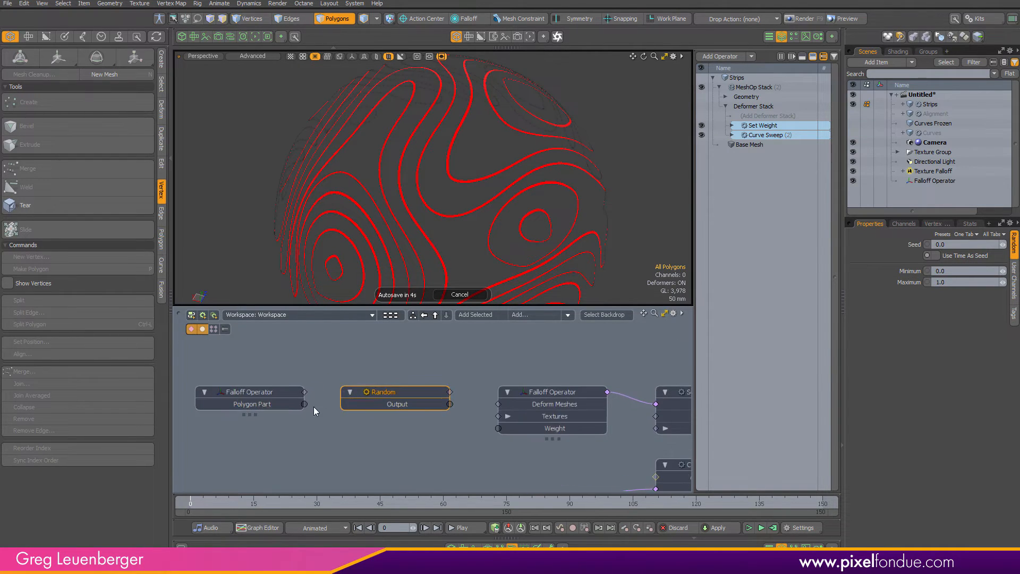
left_click(261, 405)
left_click_drag(303, 404, 343, 404)
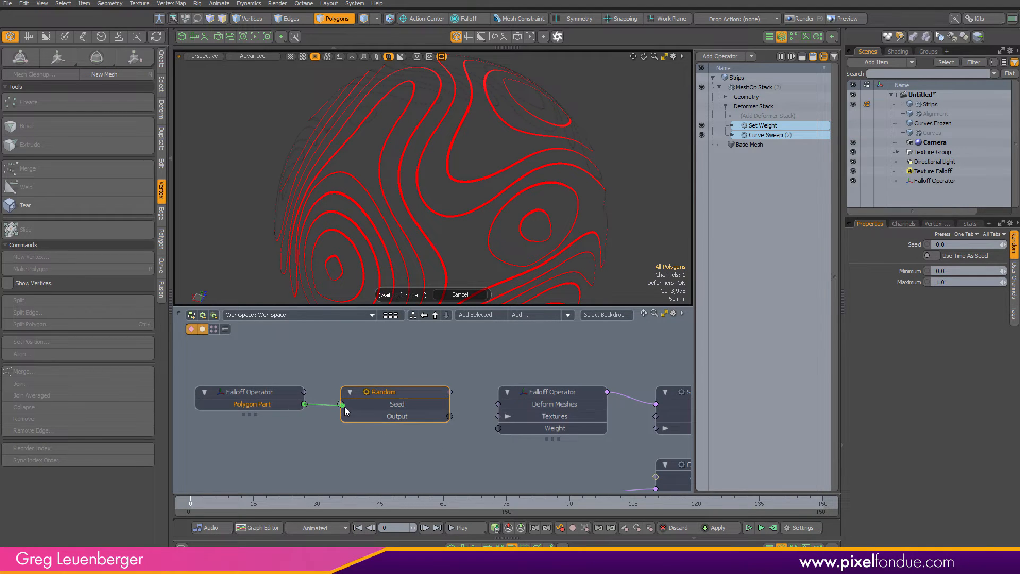
Check the Set Weight operator's selection type options and keep Polygon.
left_click_drag(602, 374, 378, 371)
left_click(492, 392)
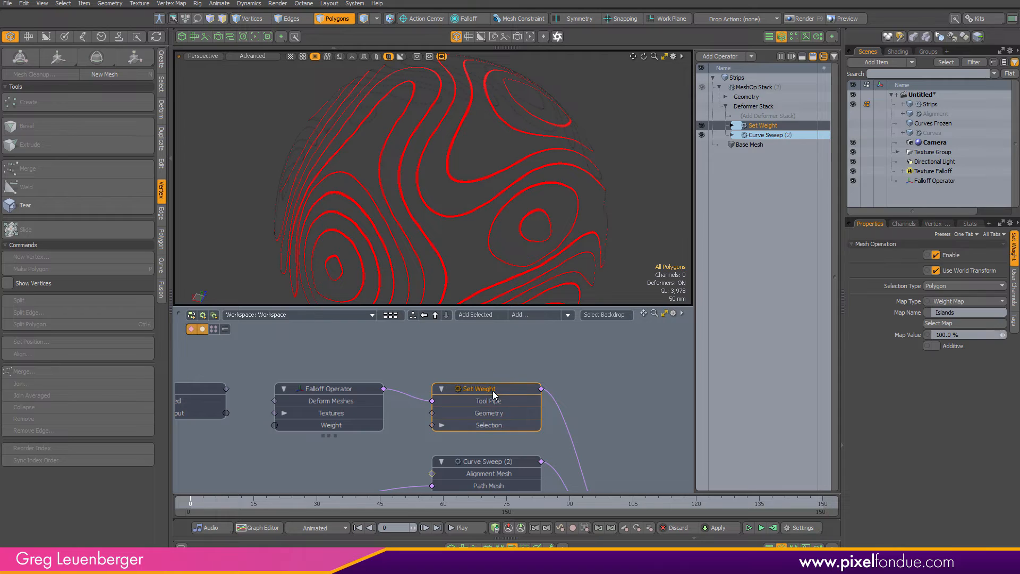
left_click(944, 288)
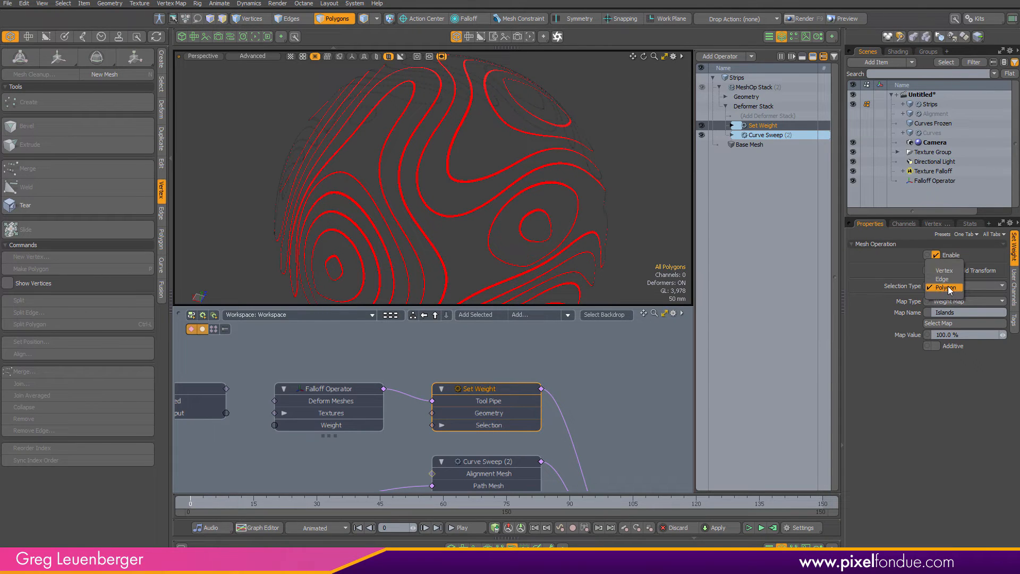
left_click(944, 287)
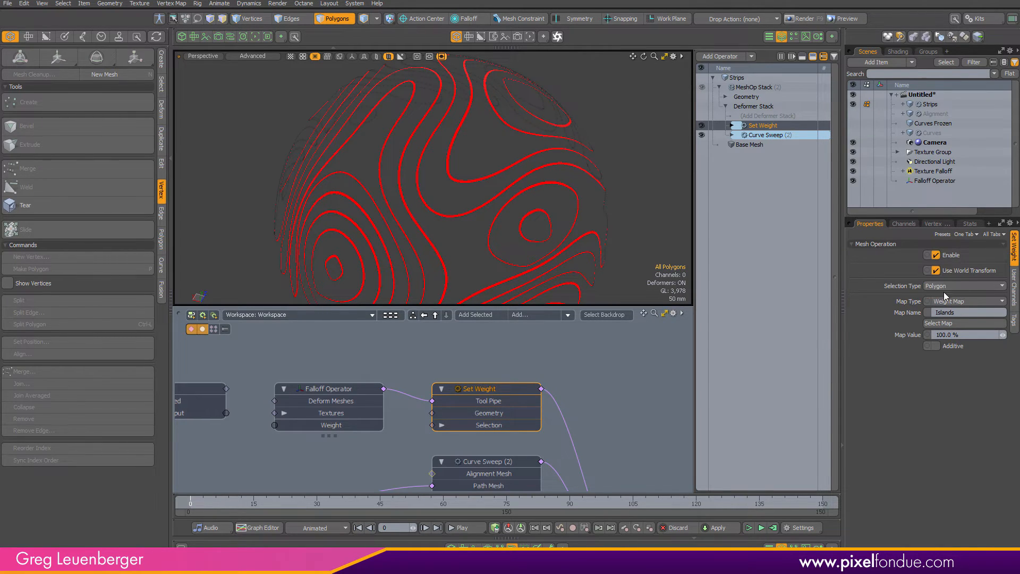
Connect the Random node's Output to the Falloff Operator's Weight channel.
scroll(404, 414, "down", 1)
left_click_drag(403, 414, 501, 403, "alt")
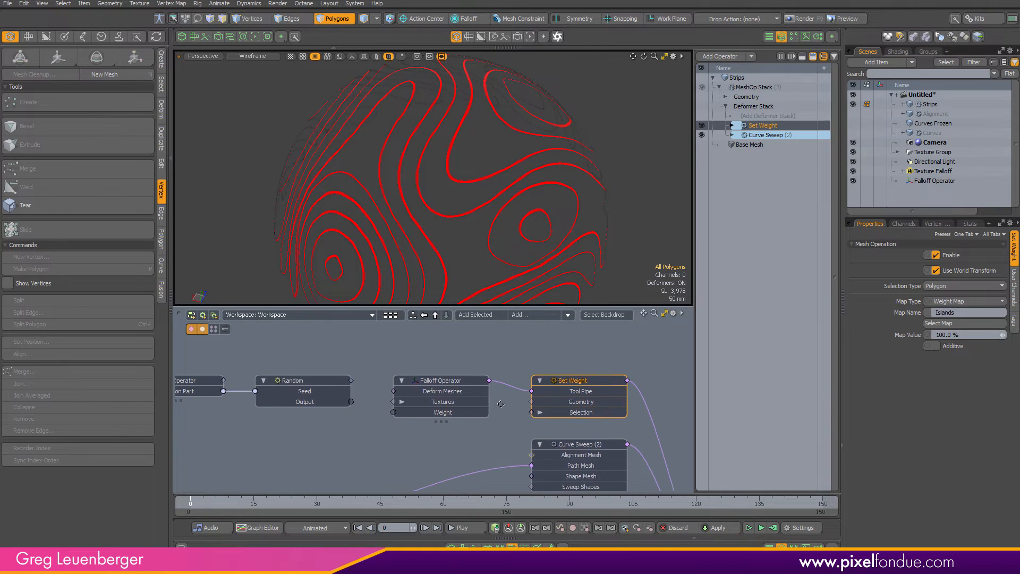
left_click_drag(353, 390, 385, 391, "alt")
scroll(393, 393, "up", 1)
left_click_drag(397, 426, 401, 417)
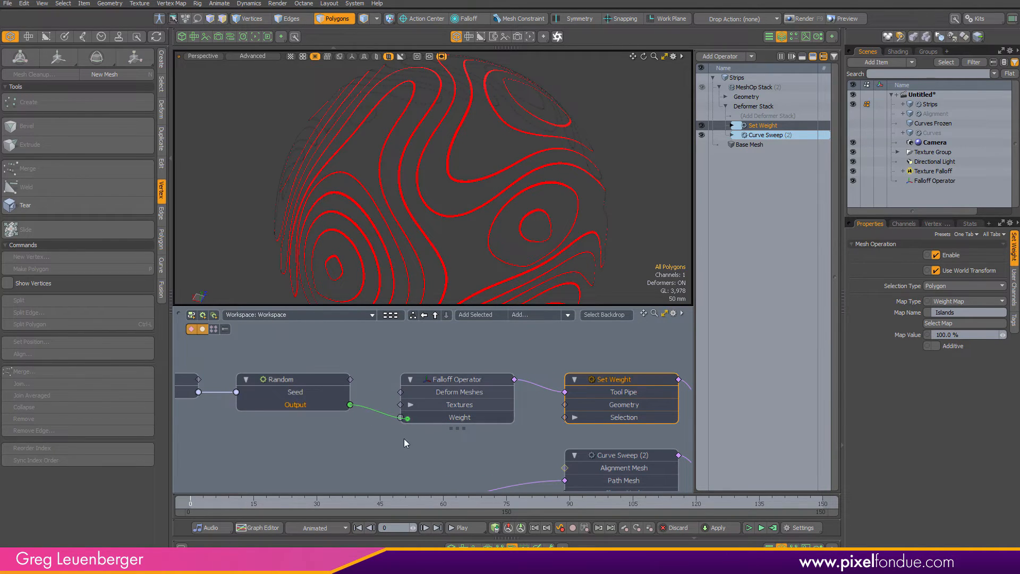
Examine the weight colours of neighbouring strips up close to see how much they vary.
left_click_drag(573, 175, 414, 197, "alt")
left_click_drag(361, 258, 399, 255, "ctrl+alt")
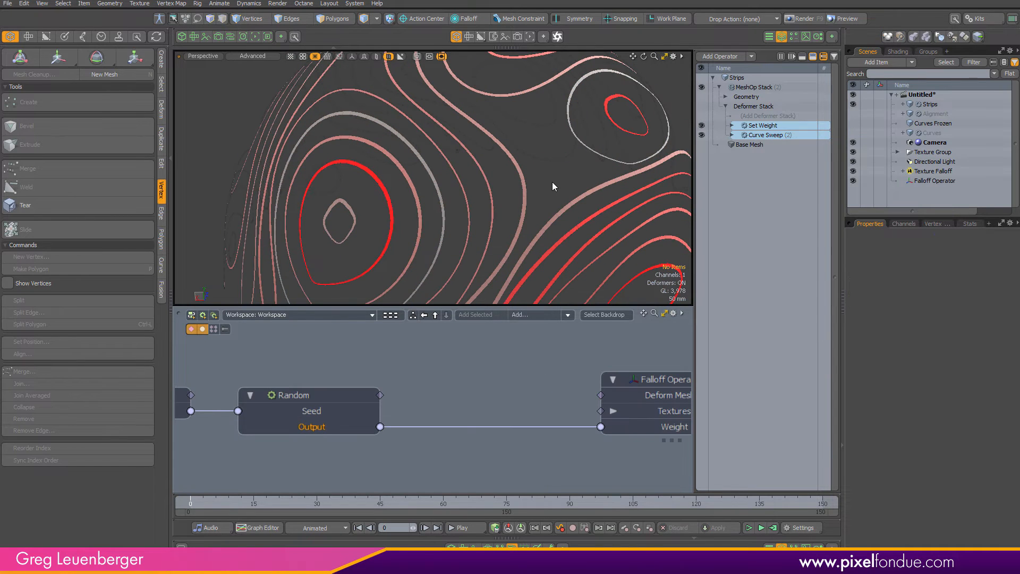
left_click_drag(553, 179, 535, 185, "ctrl+alt")
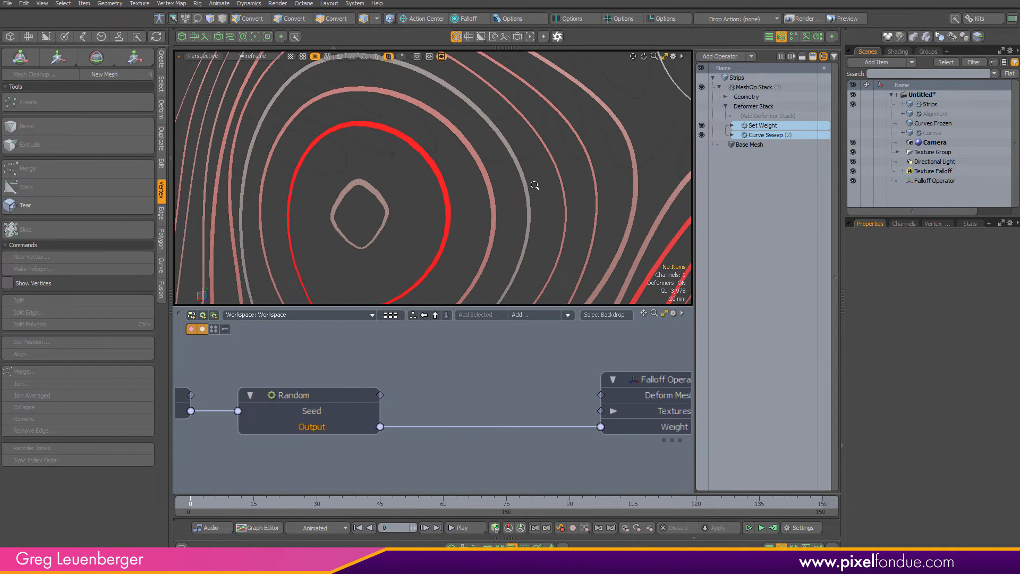
left_click(526, 190)
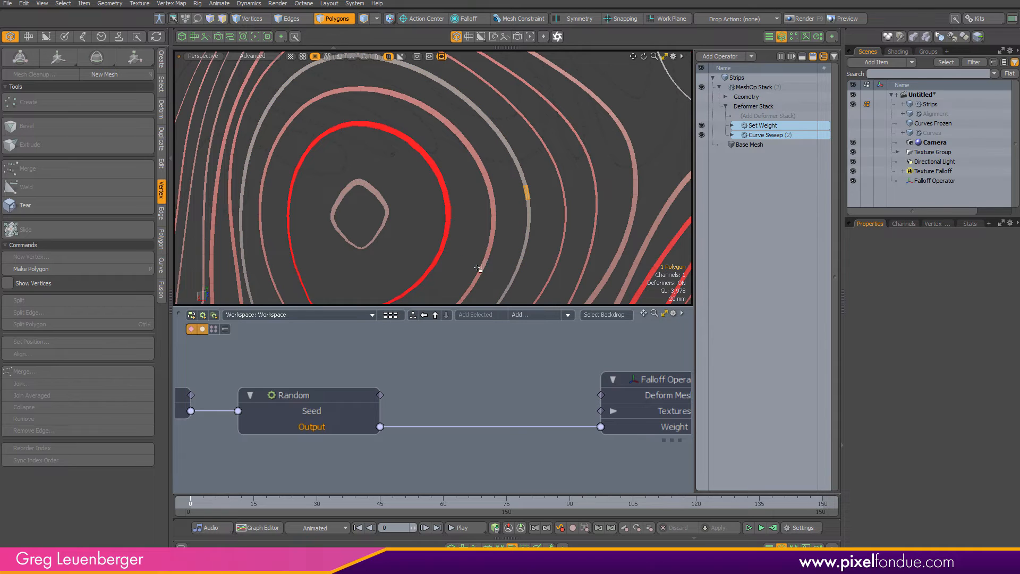
double_click(445, 242)
left_click(467, 243)
Add a Basic Math modifier set to Multiply and wire it between Polygon Part and the Random node's Seed.
middle_click_drag(473, 375, 624, 385)
left_click(530, 317)
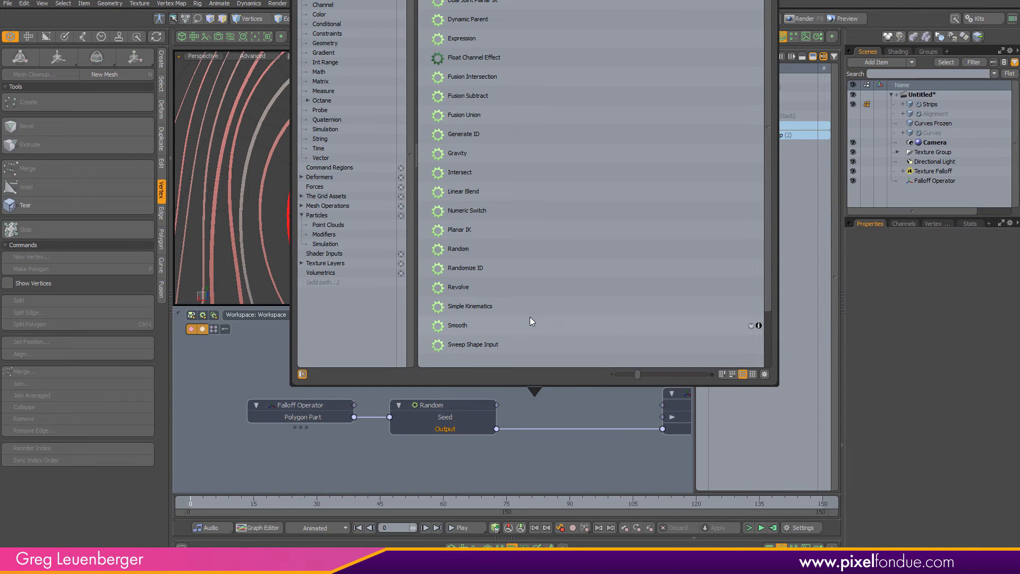
scroll(530, 317, "down", 5)
double_click(530, 317)
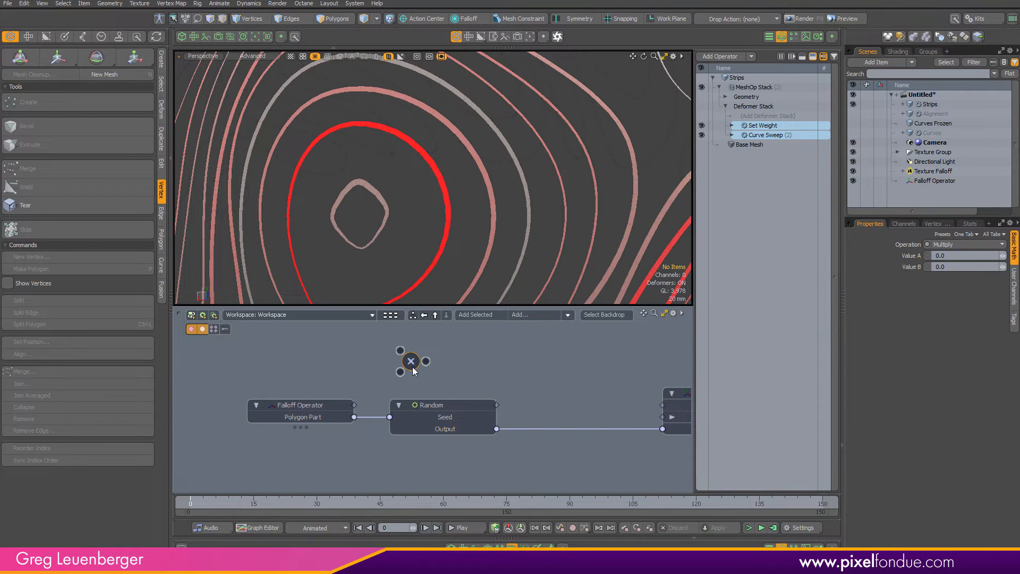
left_click_drag(452, 412, 571, 412)
left_click_drag(353, 417, 508, 416)
left_click_drag(411, 387, 424, 423)
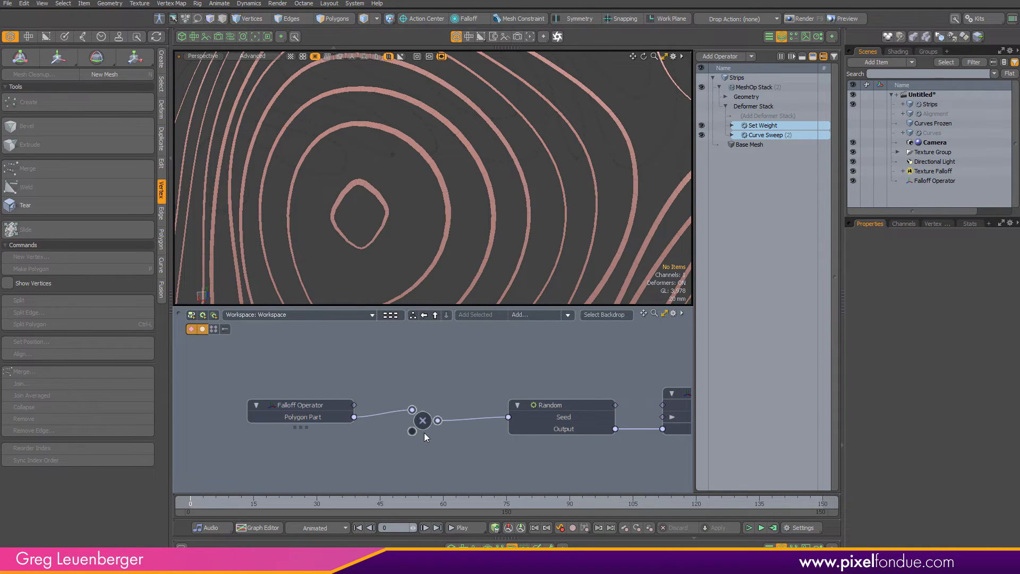
Set the Multiply node's Value B to 5 and inspect the randomised strip weights around the sphere.
middle_click_drag(423, 432, 404, 423)
left_click(403, 418)
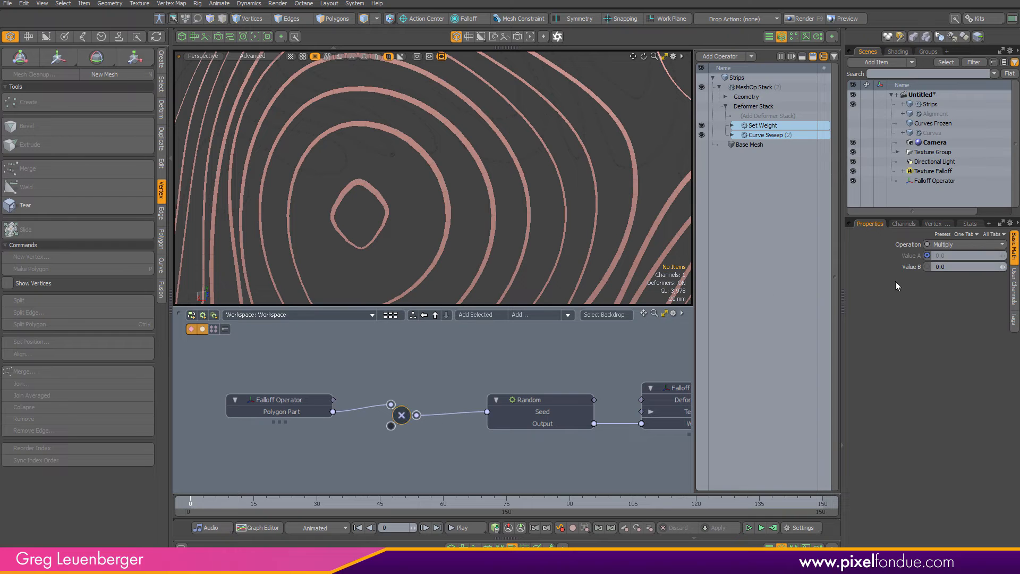
left_click(960, 267)
type("5")
key("Return")
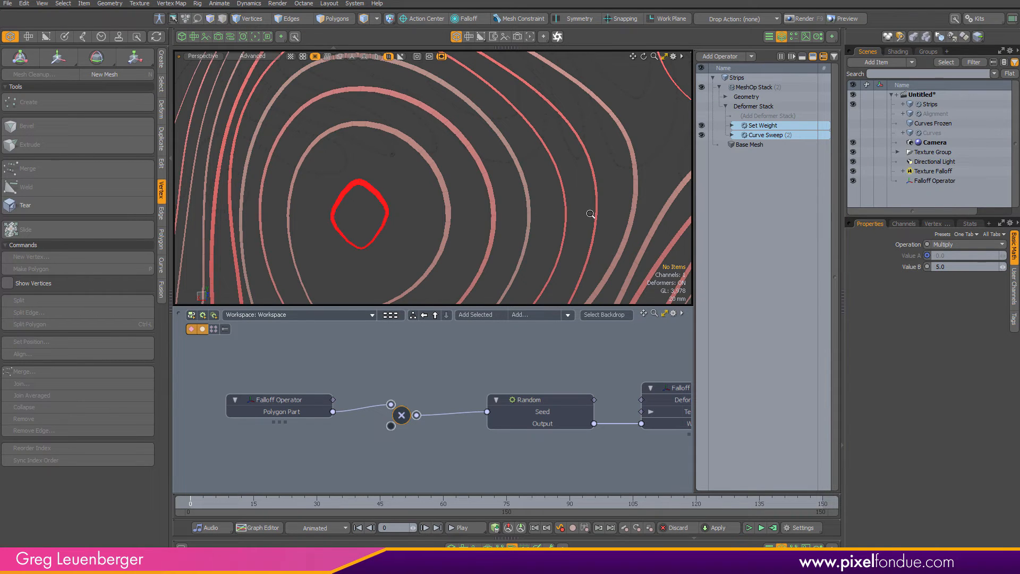
scroll(591, 213, "down", 5)
left_click_drag(561, 225, 471, 209, "alt")
scroll(471, 209, "up", 5)
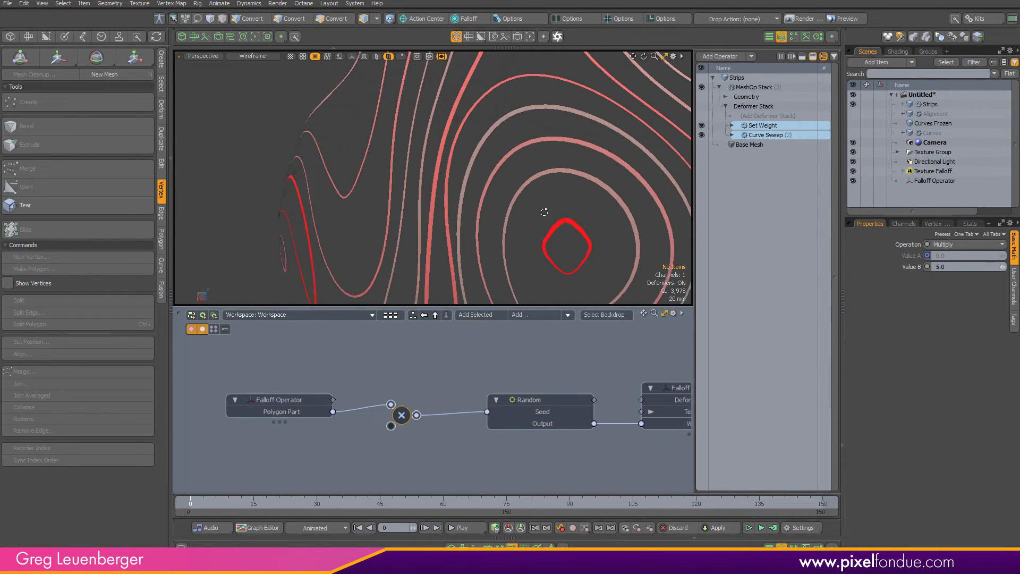
left_click_drag(544, 211, 481, 198, "alt")
scroll(539, 153, "down", 2)
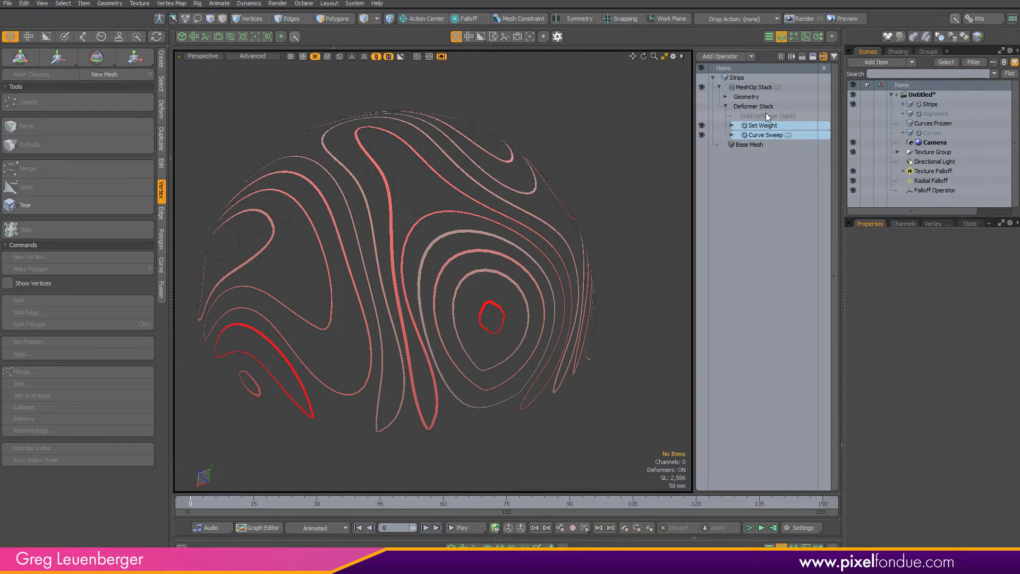
left_click(764, 117)
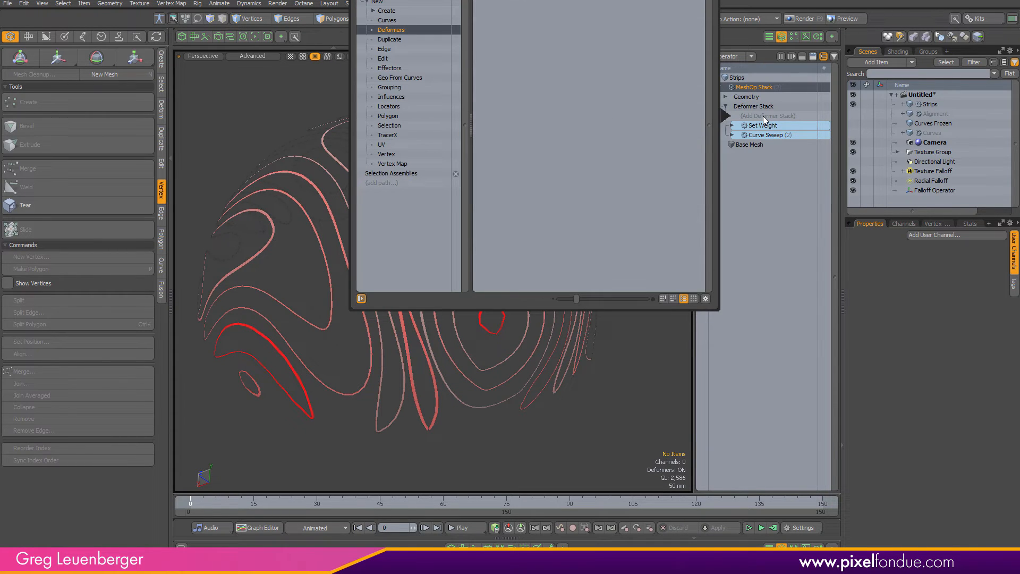
type("poly")
key("Return")
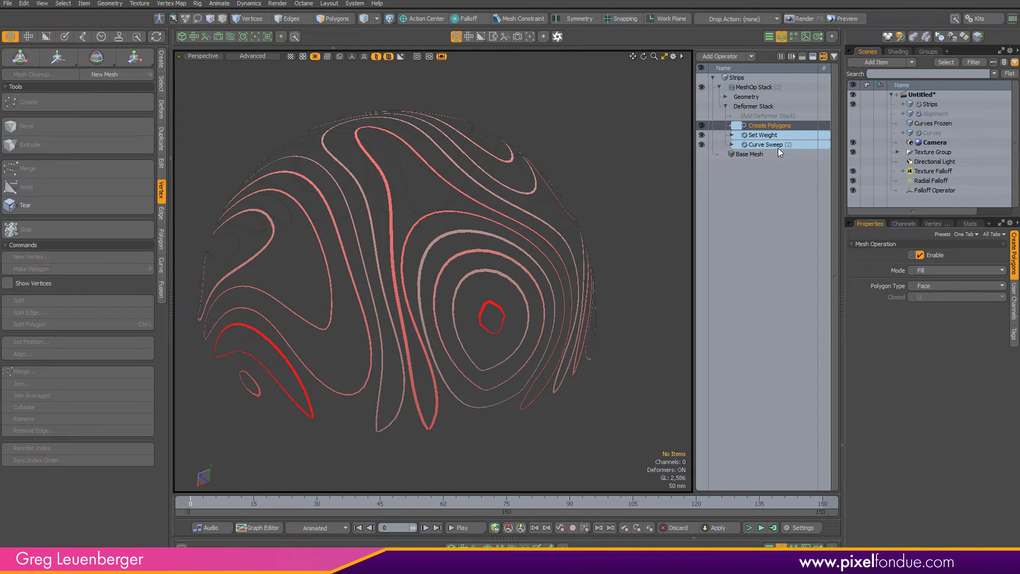
left_click(812, 126)
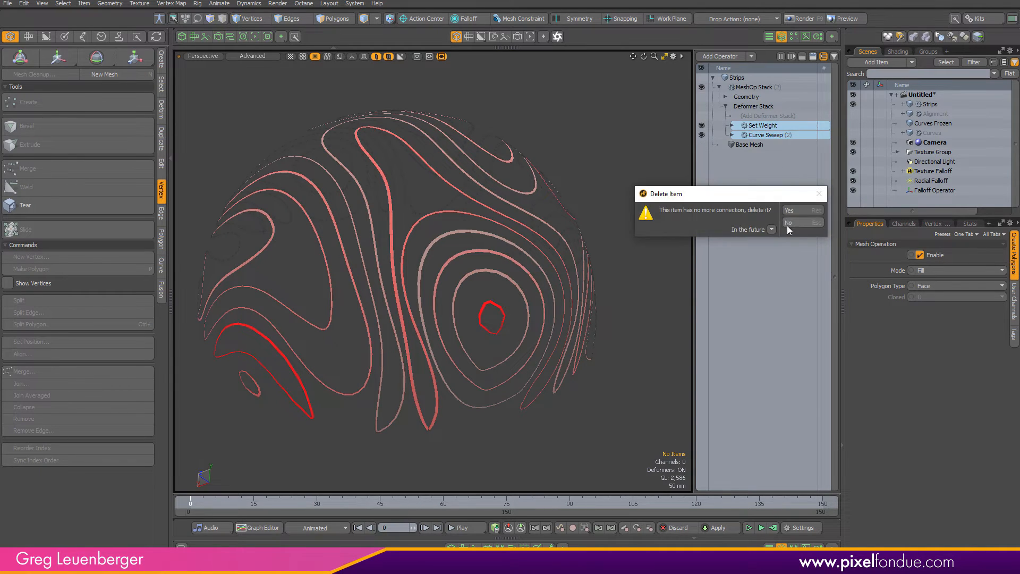
left_click(792, 224)
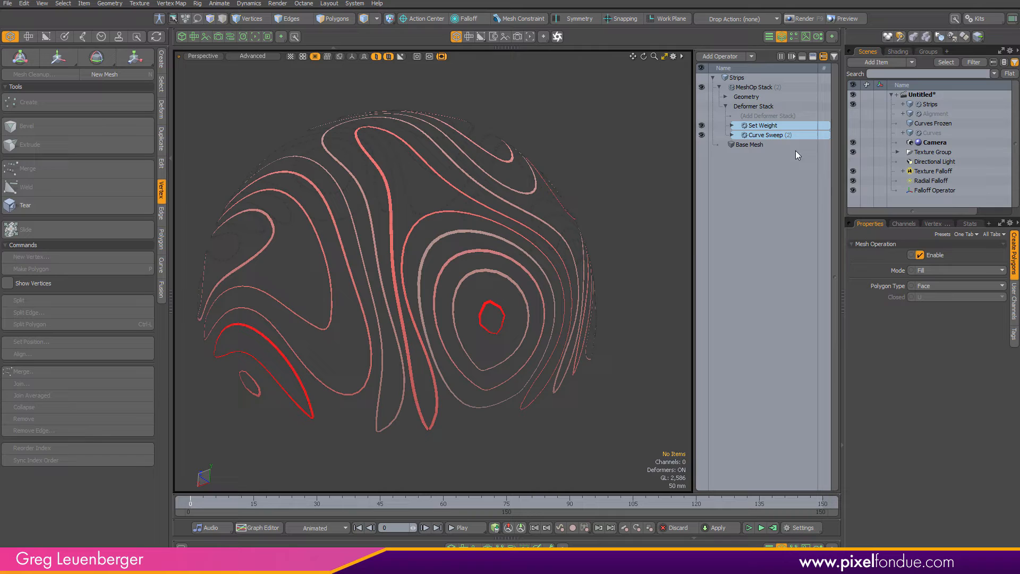
Add a Polygon Bevel operator to the top of the Strips deformer stack and enable Thicken Polygons.
left_click(770, 117)
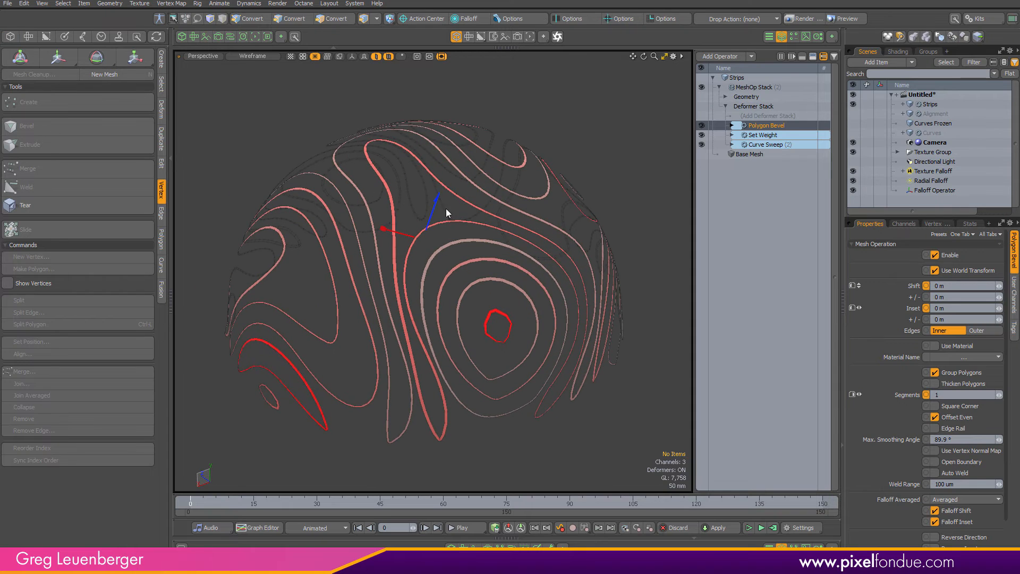
key("alt+k")
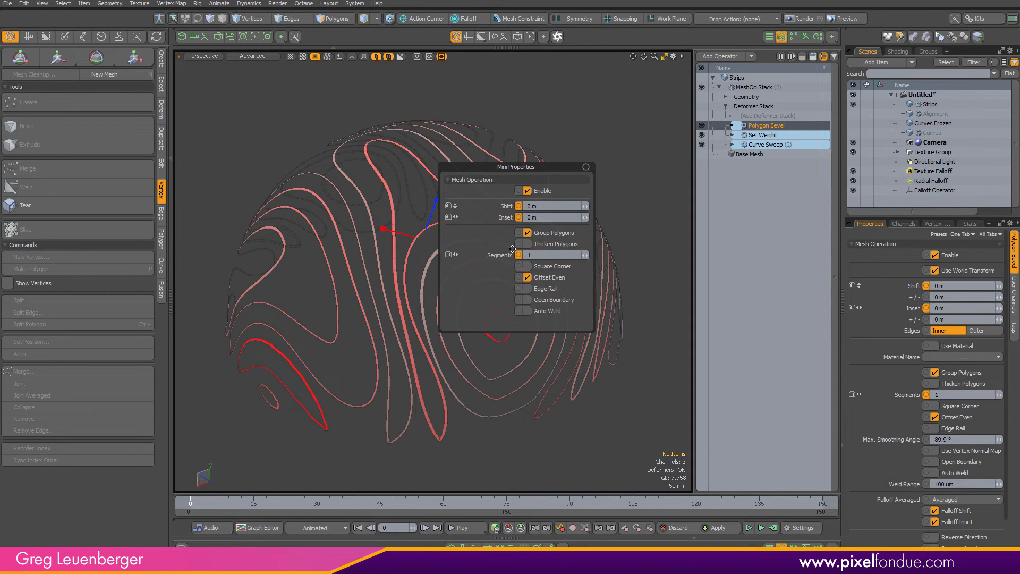
left_click(557, 245)
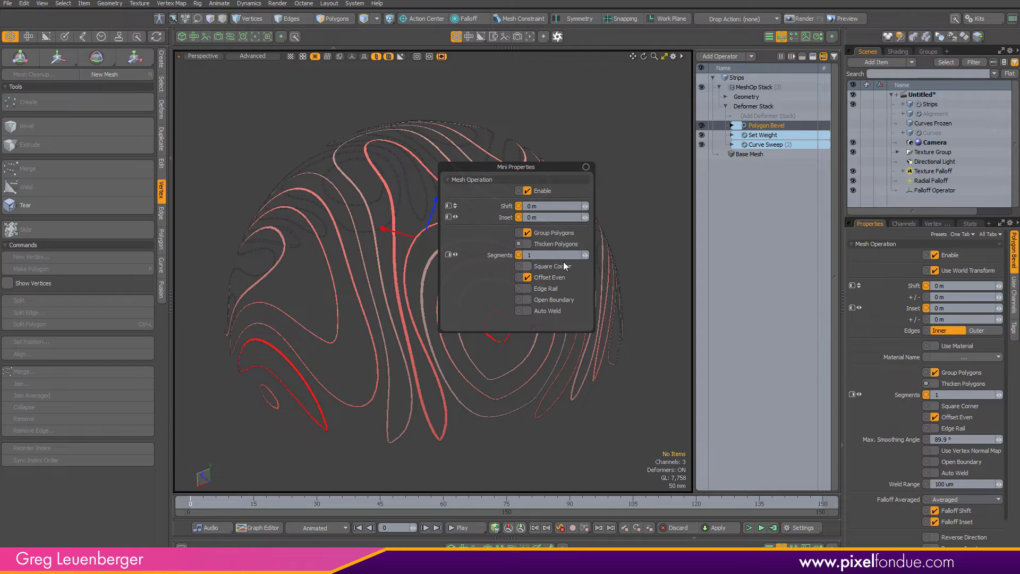
left_click(558, 244)
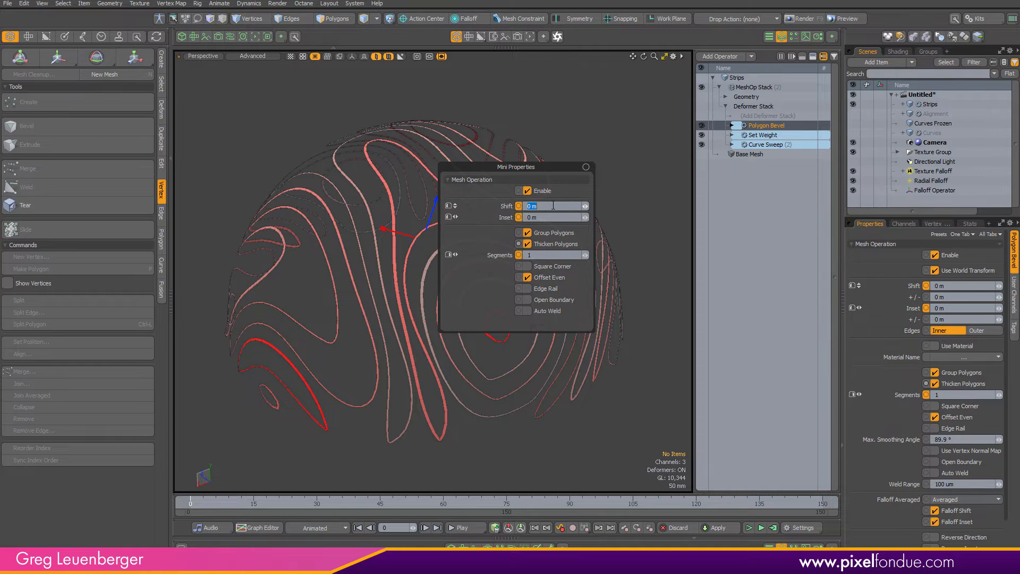
Set the Polygon Bevel's Shift to 500 mm, inspect the thickened strips, and raise the Shift to 1 m.
type("500 mm")
key("Return")
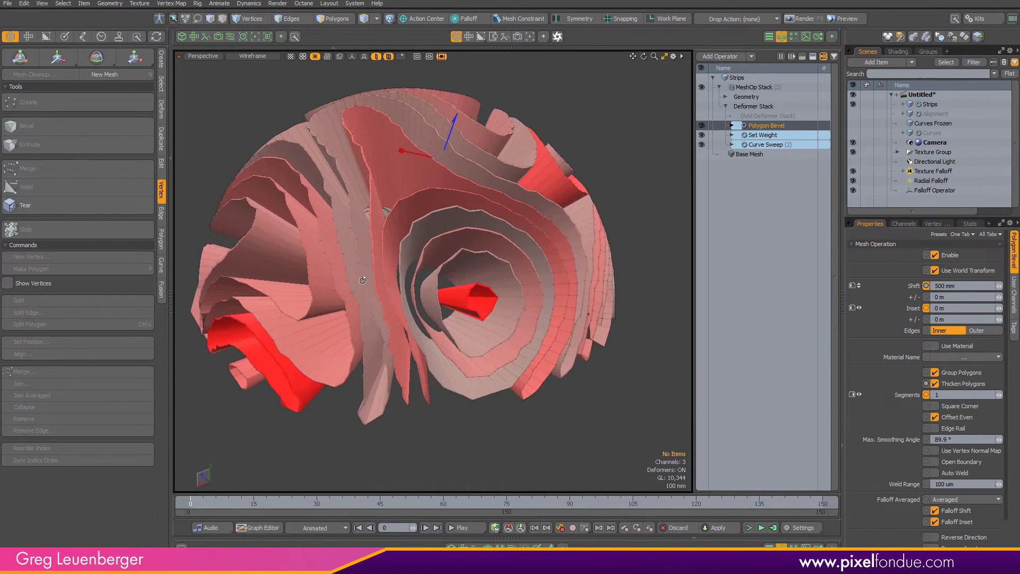
left_click_drag(392, 287, 422, 297, "alt")
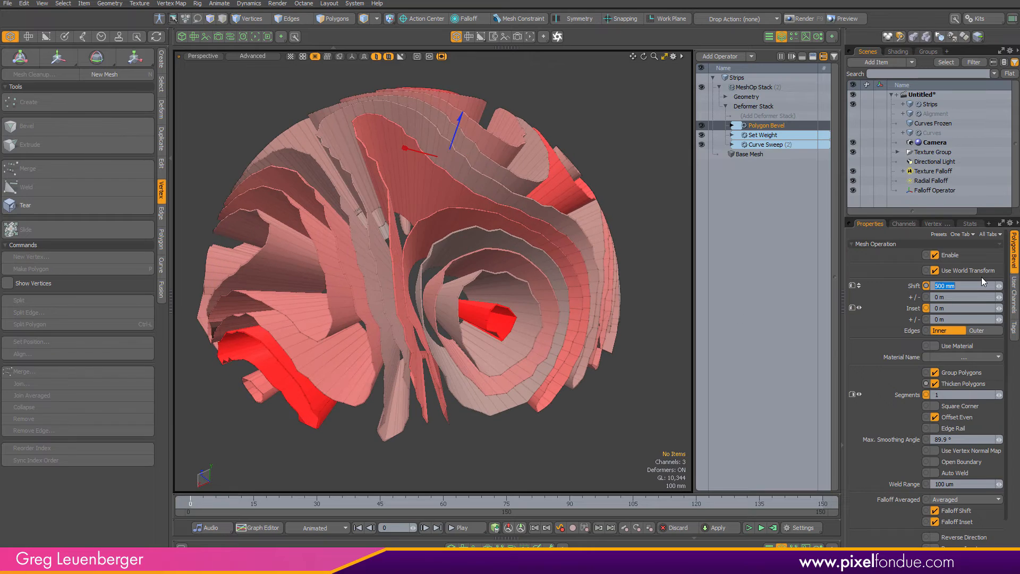
type("1 m")
key("Return")
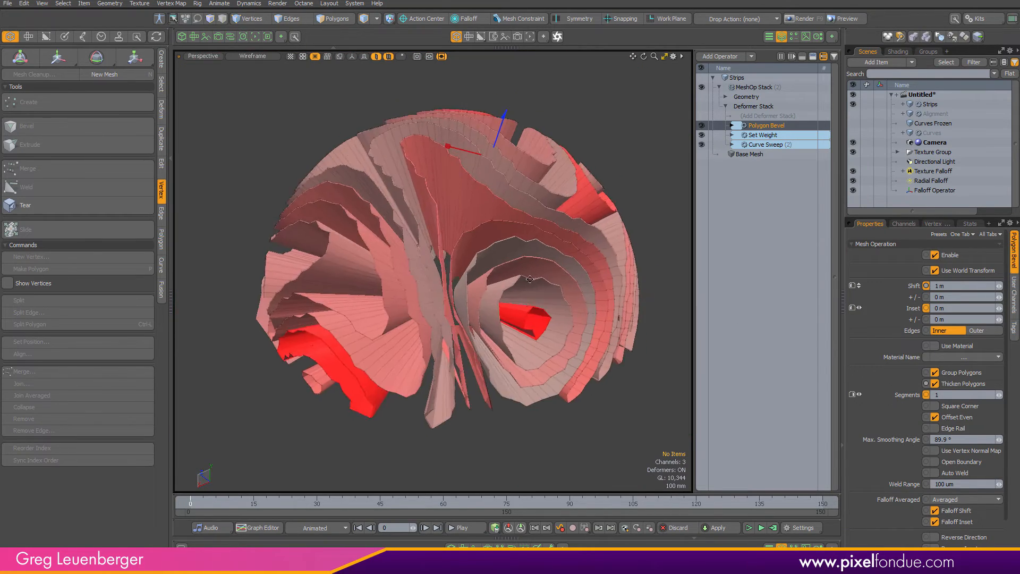
left_click_drag(530, 279, 388, 283, "alt")
Add a new Smooth deformer to the Strips stack and move it directly below Polygon Bevel.
left_click(757, 116)
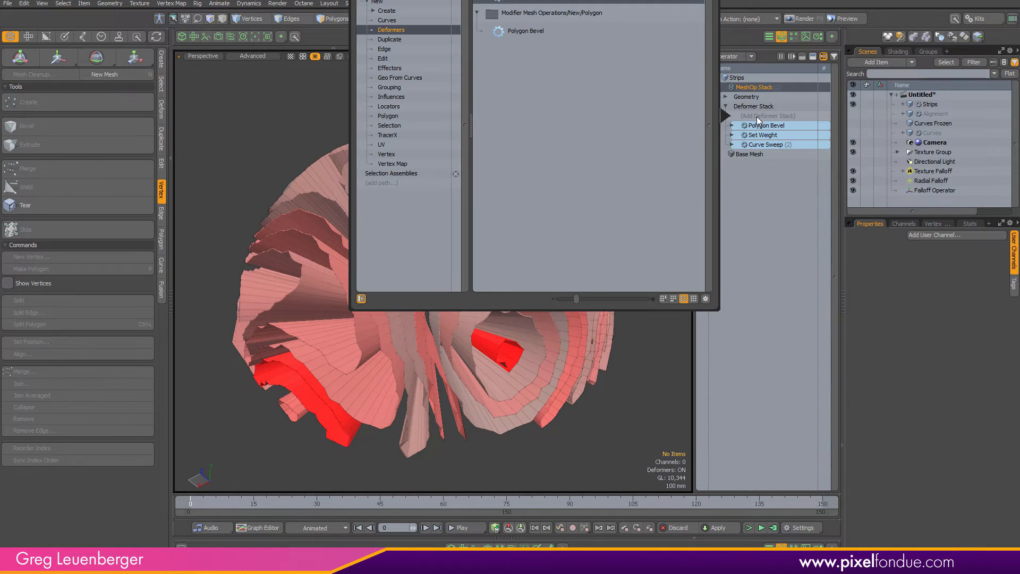
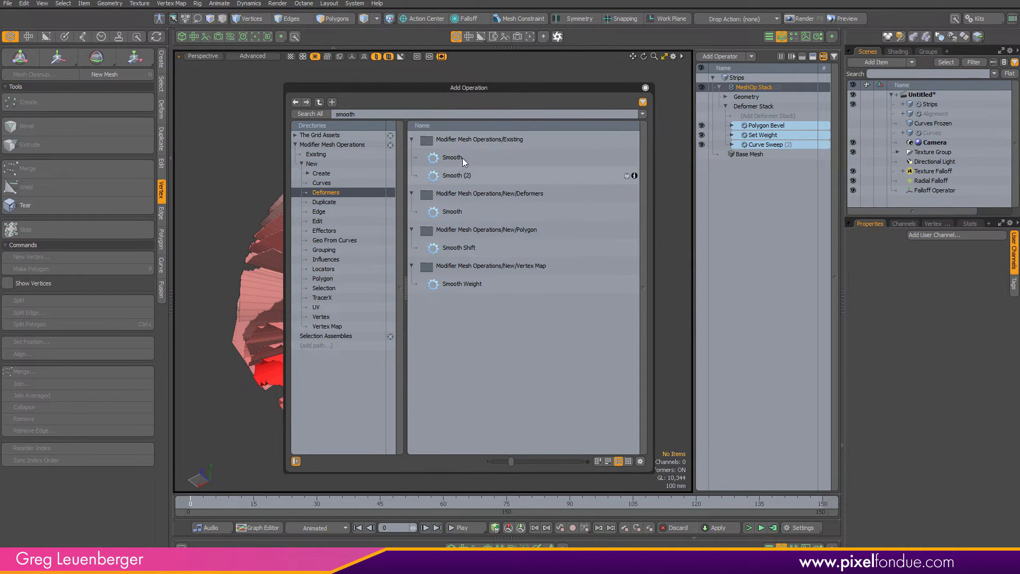
double_click(456, 212)
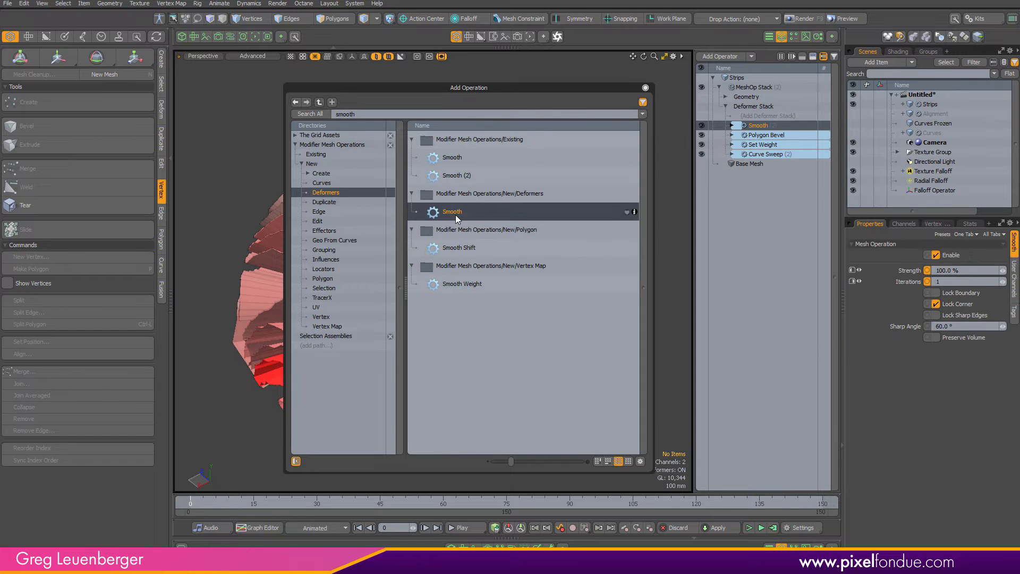
left_click(645, 87)
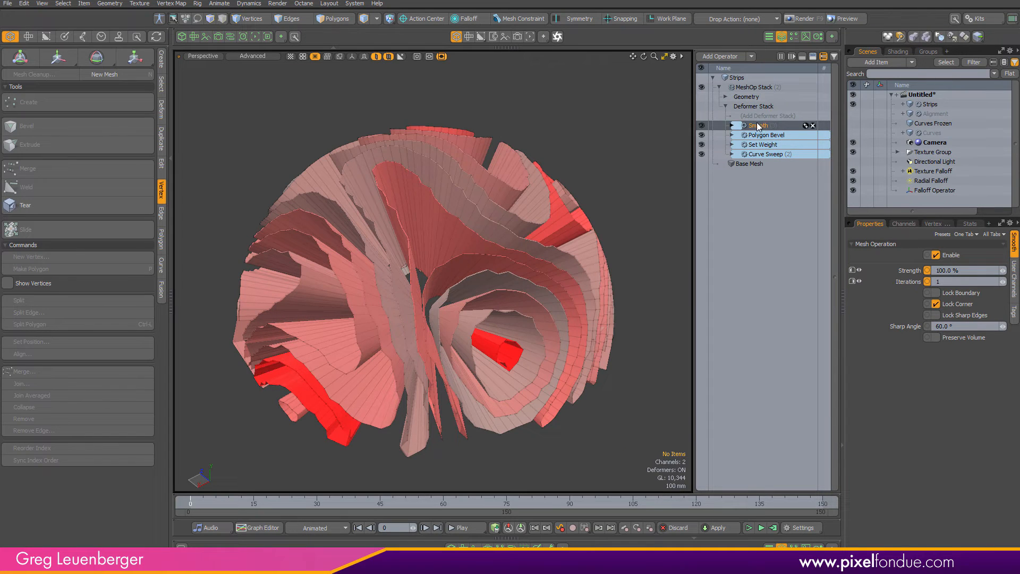
left_click_drag(758, 126, 771, 142)
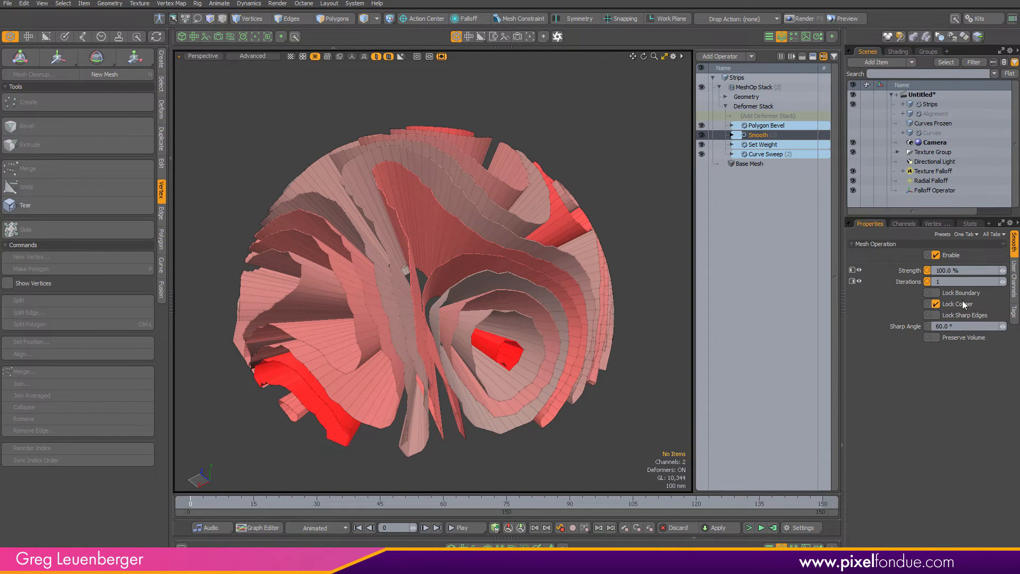
Set the Smooth operator's Iterations to 100 and inspect the smoothed strips.
left_click(915, 283)
key("Return")
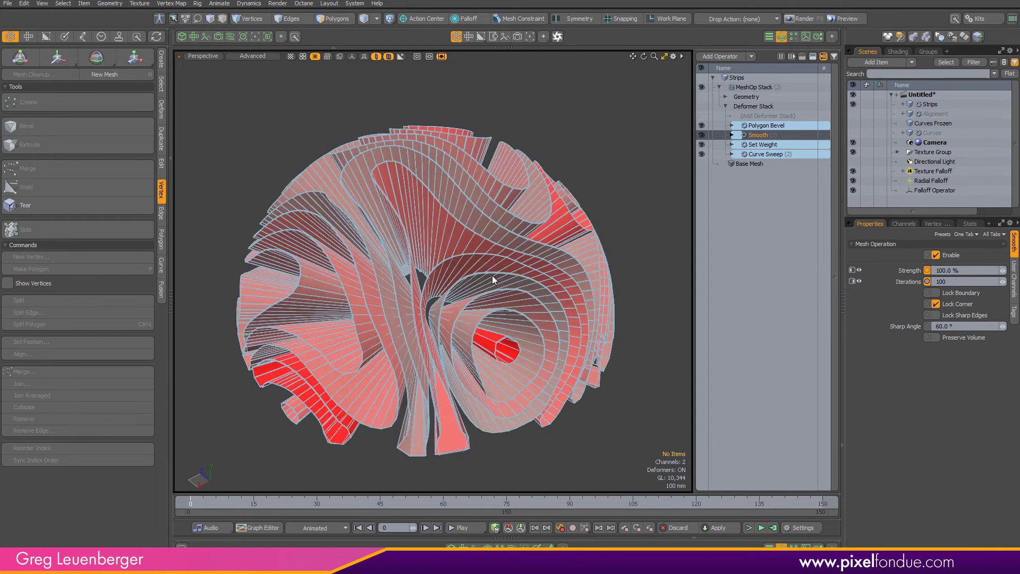
left_click_drag(494, 279, 508, 316, "alt")
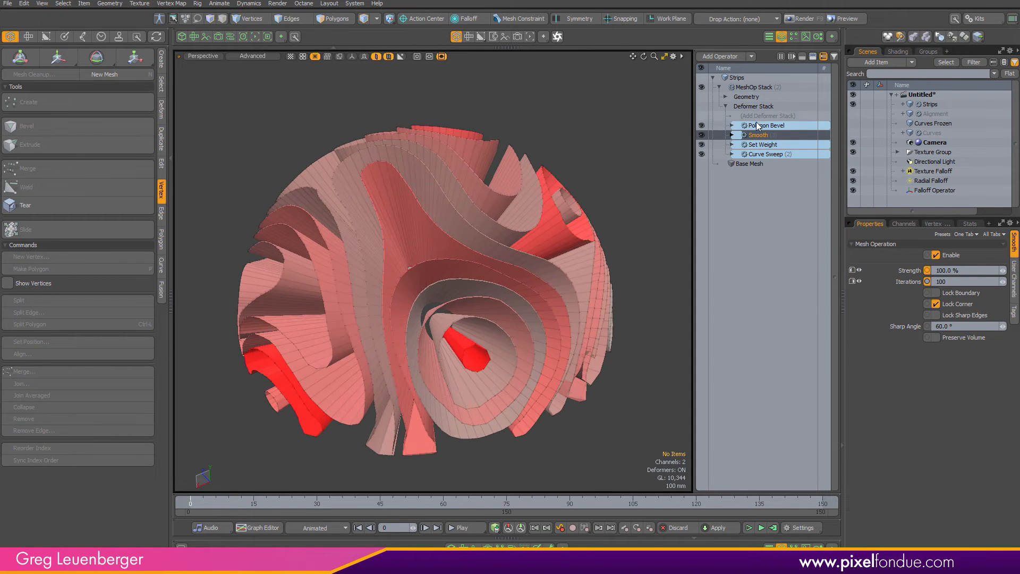
Add a Weight Map Falloff to the Polygon Bevel's Tool Pipe.
left_click(761, 126)
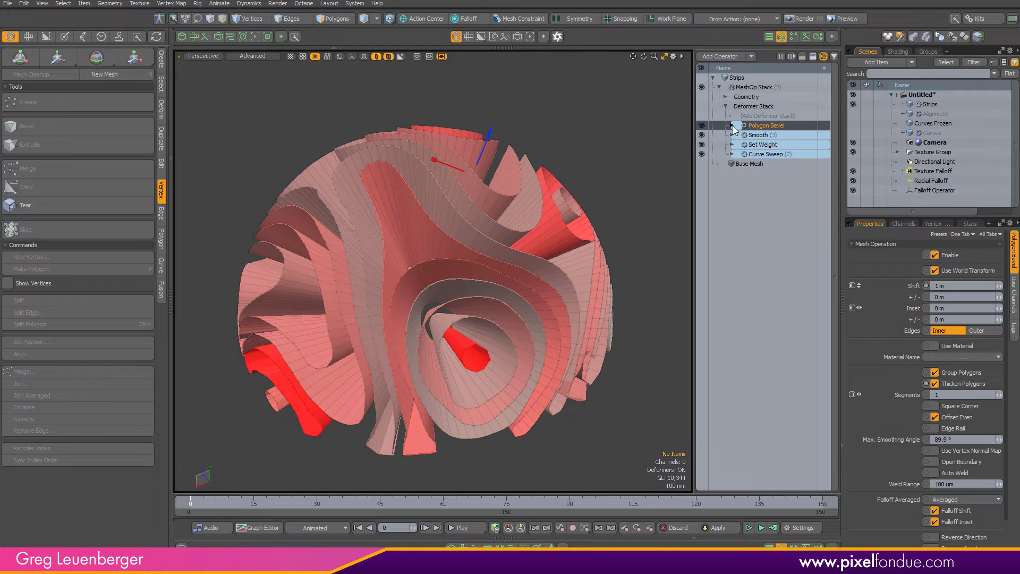
left_click(732, 126)
left_click(738, 135)
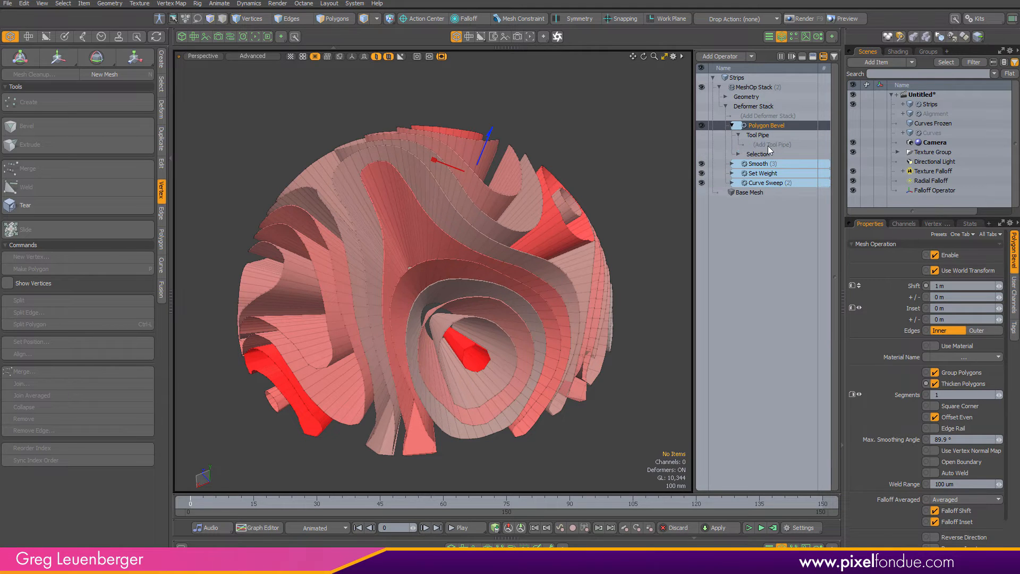
left_click_drag(622, 231, 524, 292, "alt")
left_click(766, 145)
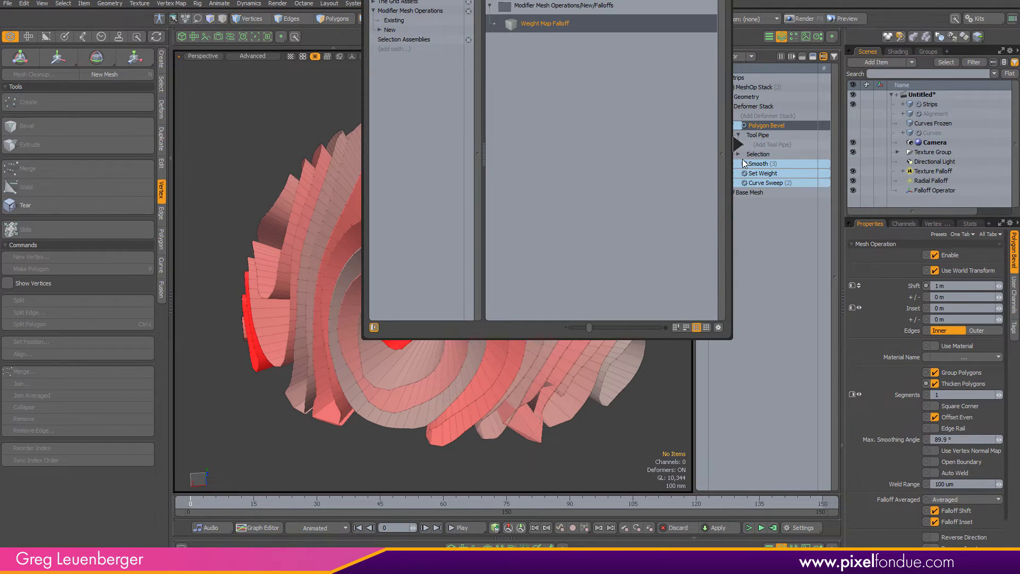
key("Return")
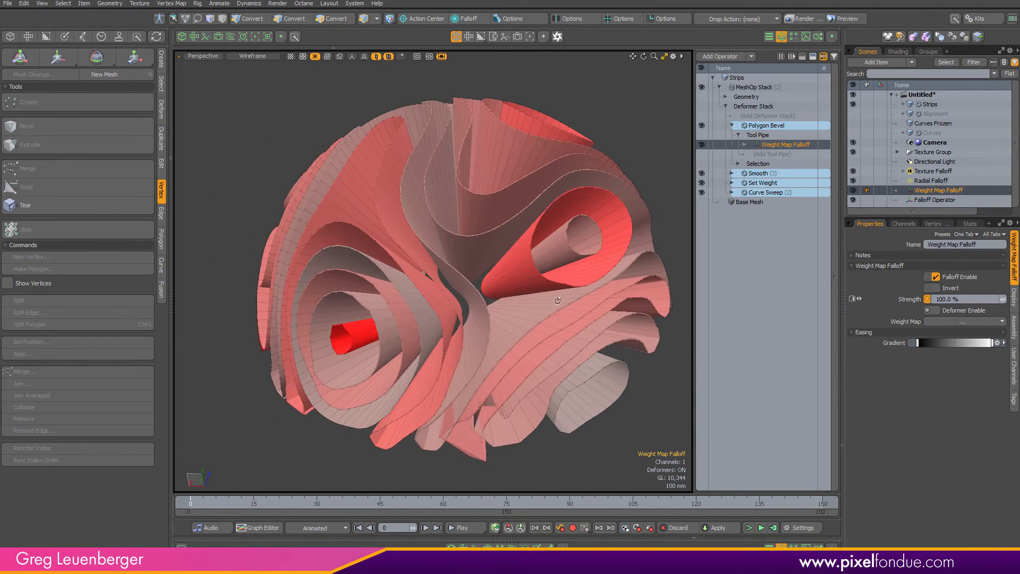
Assign the Islands weight map to the Weight Map Falloff and inspect the varied bevel heights.
left_click(946, 321)
left_click(942, 341)
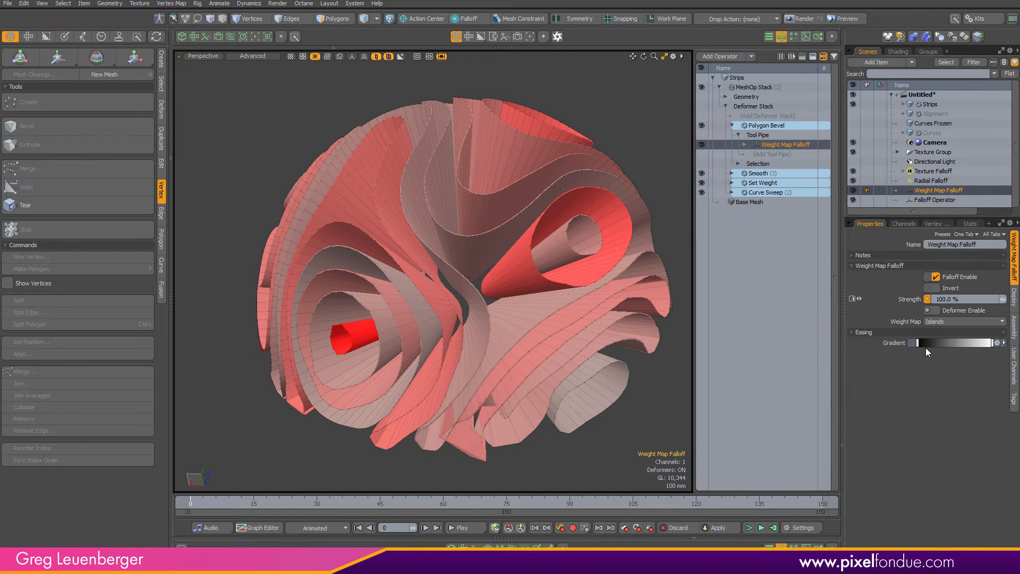
left_click_drag(361, 329, 432, 279, "alt")
Open the Weight Map Falloff's easing gradient in the editor and raise the key at 0% input to 88%.
left_click(1000, 345)
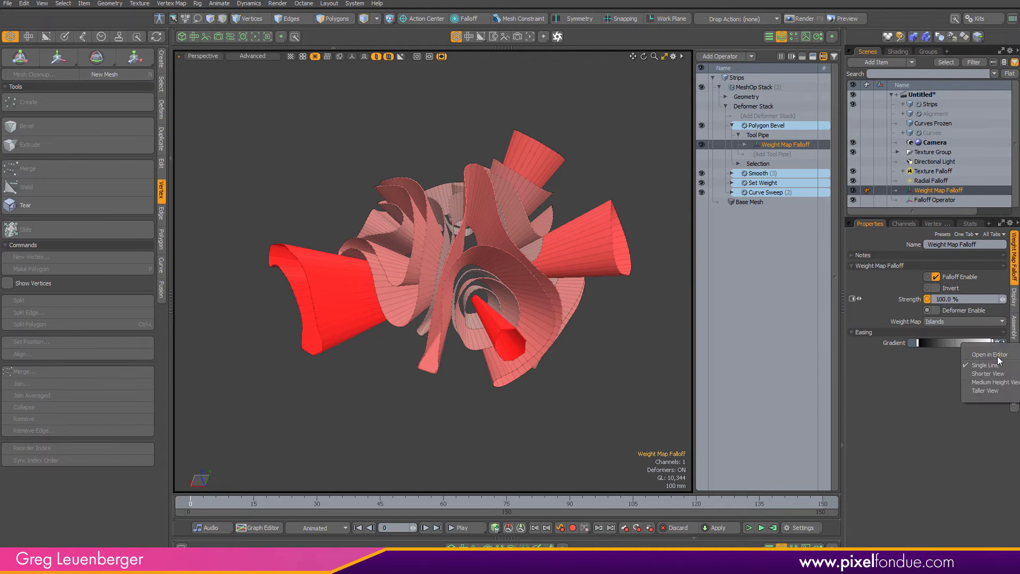
left_click(991, 355)
left_click_drag(623, 298, 668, 270, "alt")
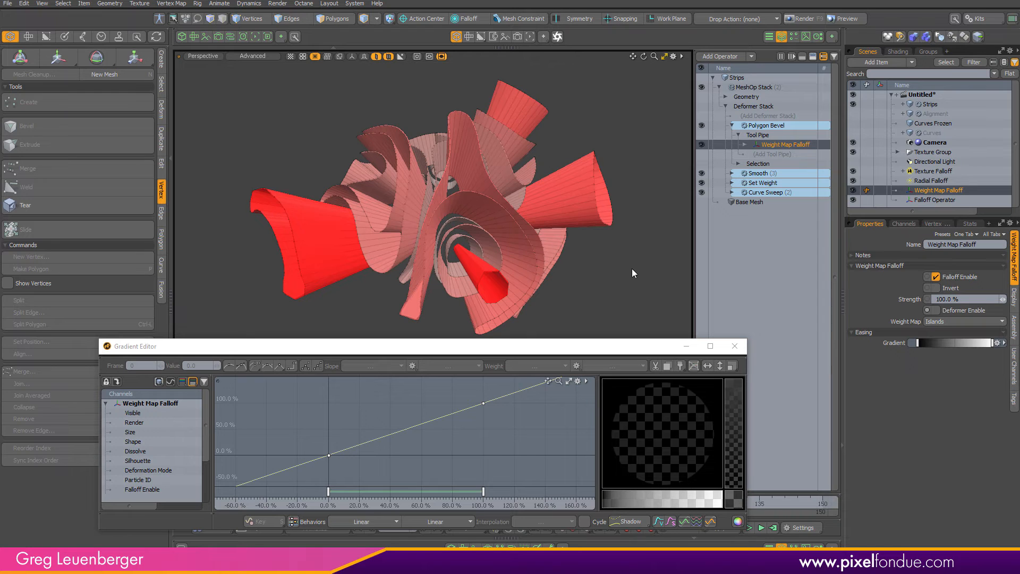
left_click_drag(457, 429, 510, 391)
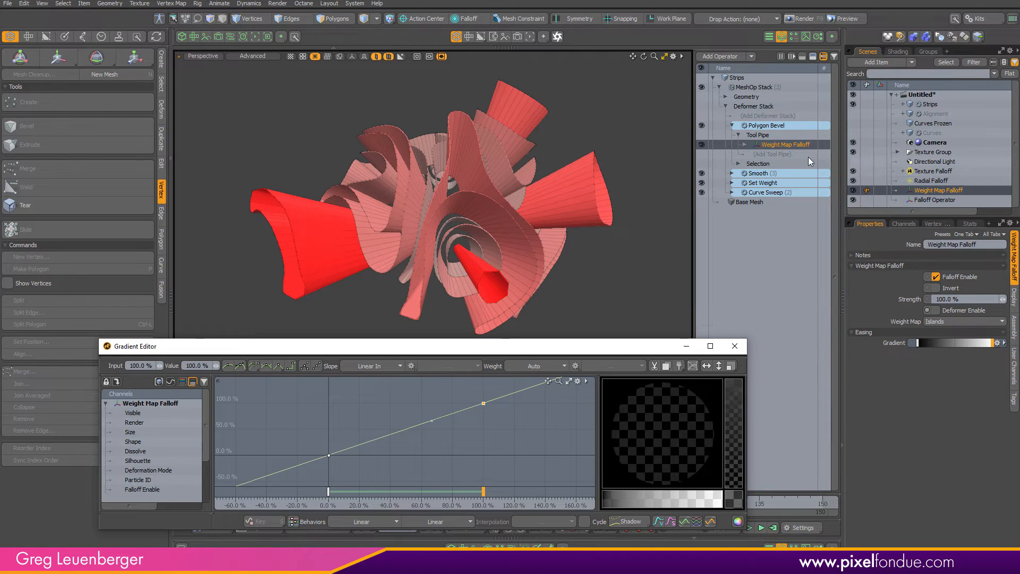
left_click_drag(361, 432, 340, 451)
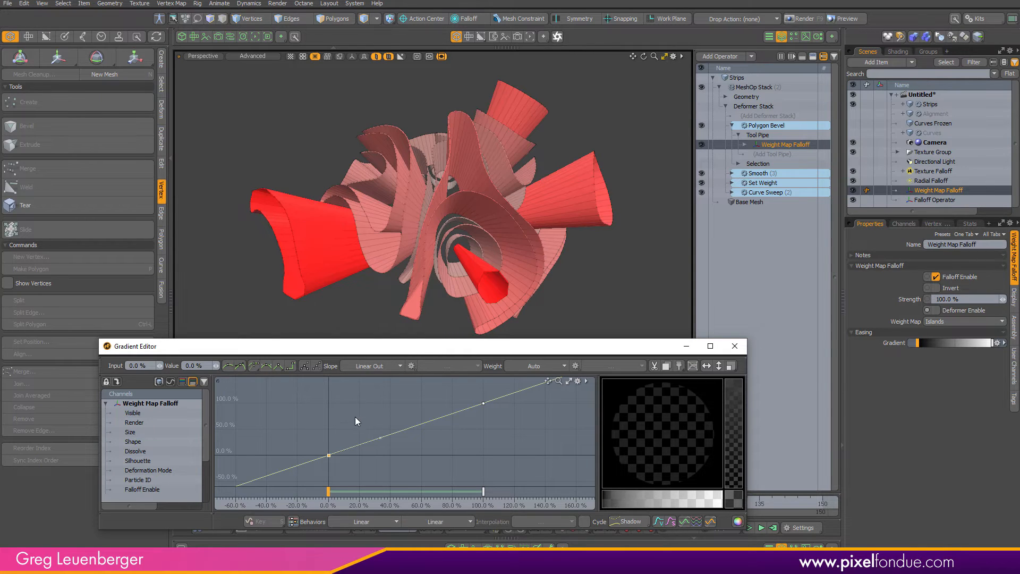
left_click_drag(355, 416, 359, 379)
Lower the gradient key at 100% input to a value of 30% and inspect the strips.
left_click_drag(445, 387, 523, 437)
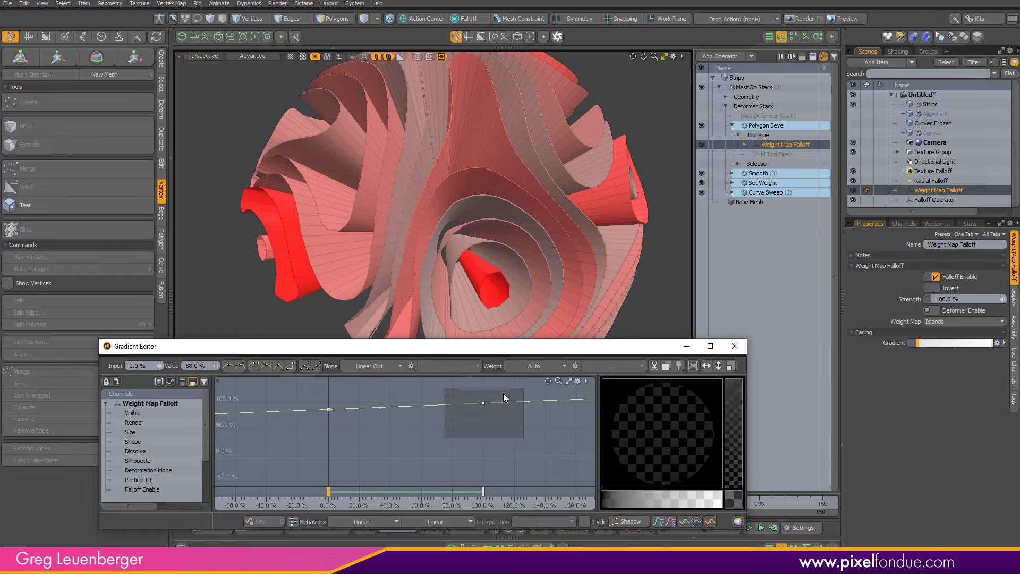
left_click_drag(483, 403, 485, 449)
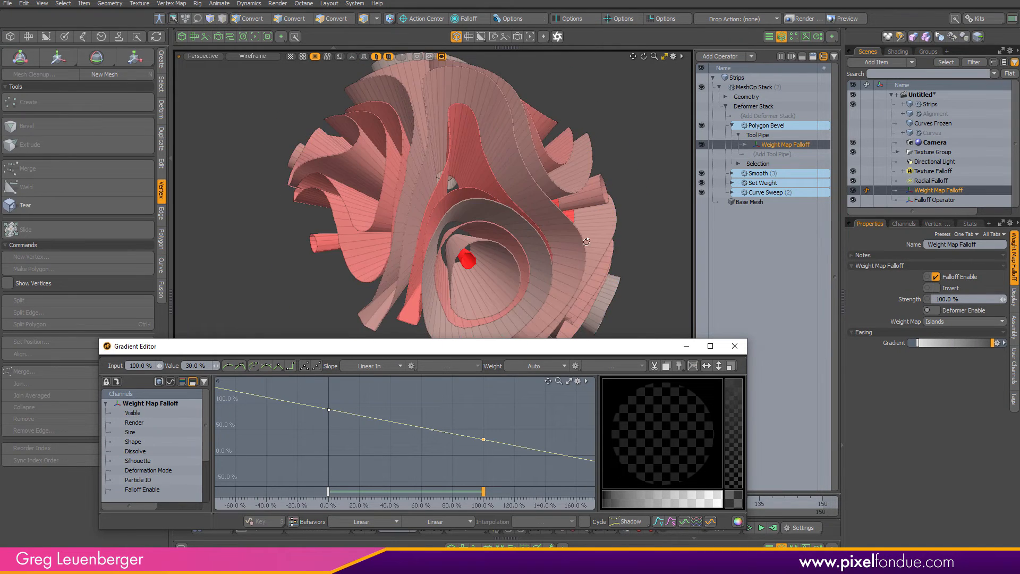
left_click_drag(452, 213, 357, 208, "alt")
key("a")
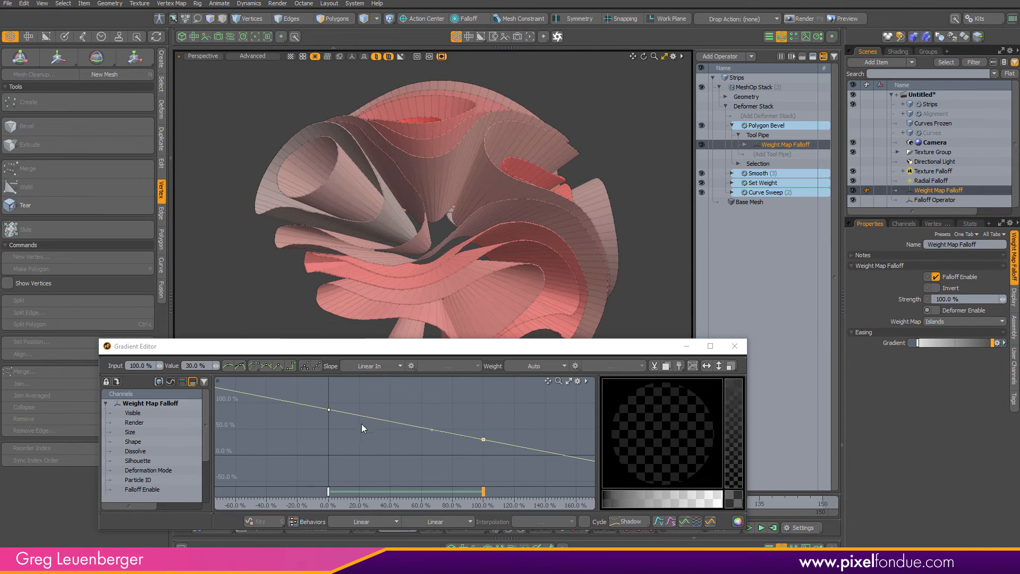
Lower the gradient's 100% input key further, raise the 0% input key to 110%, and close the gradient editor.
left_click_drag(493, 420, 493, 426)
left_click(329, 409)
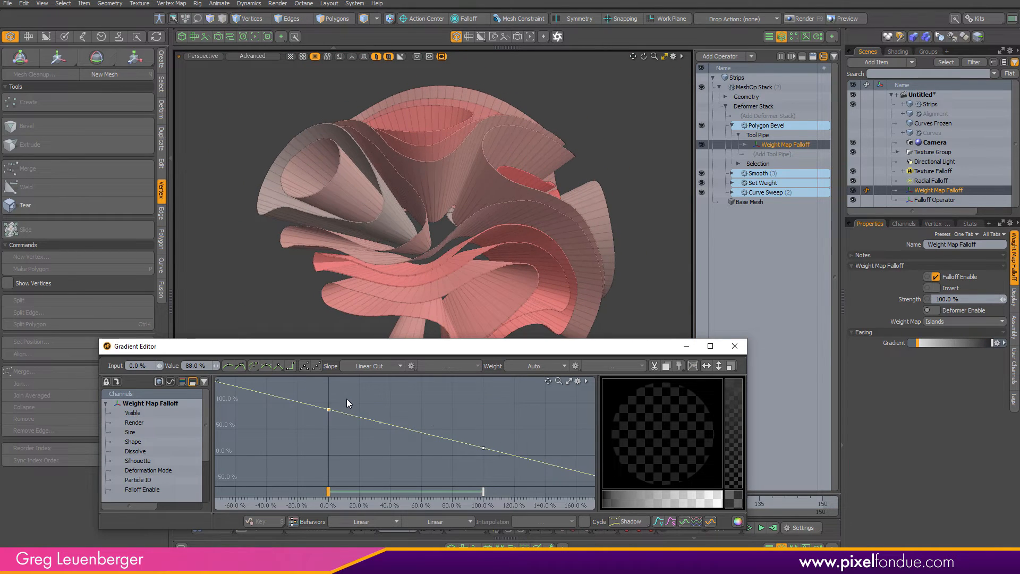
left_click_drag(347, 398, 346, 387)
left_click_drag(404, 339, 388, 257, "alt")
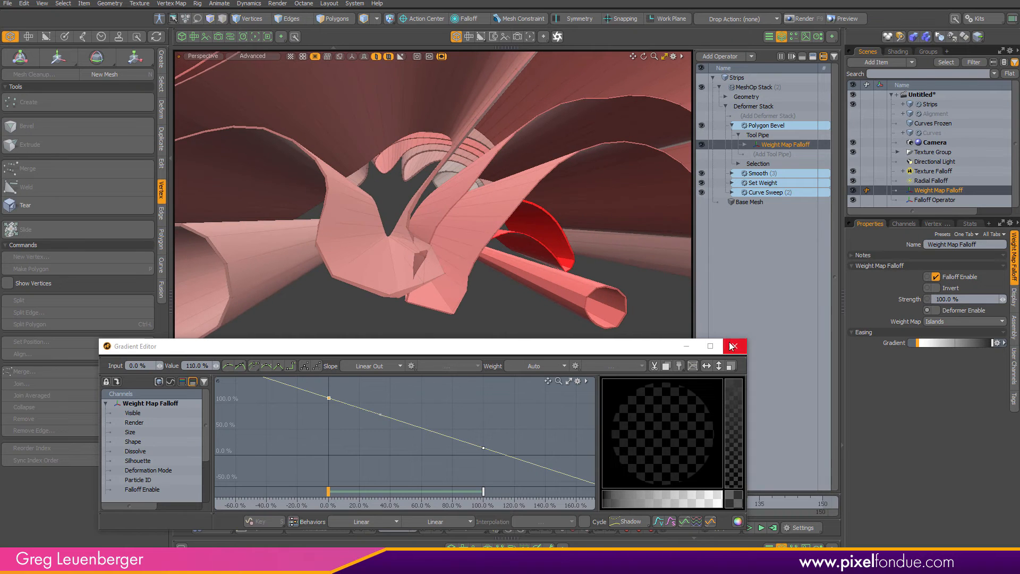
left_click(735, 346)
Examine the Curve Sweep's original strips against the bevelled shape, from close up and from a distance.
left_click(766, 194)
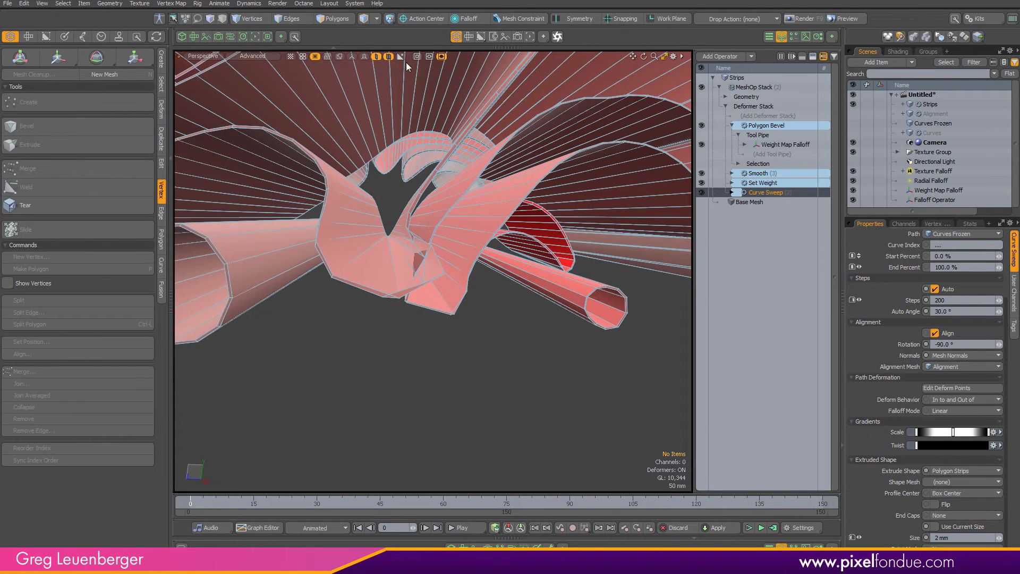
left_click(814, 57)
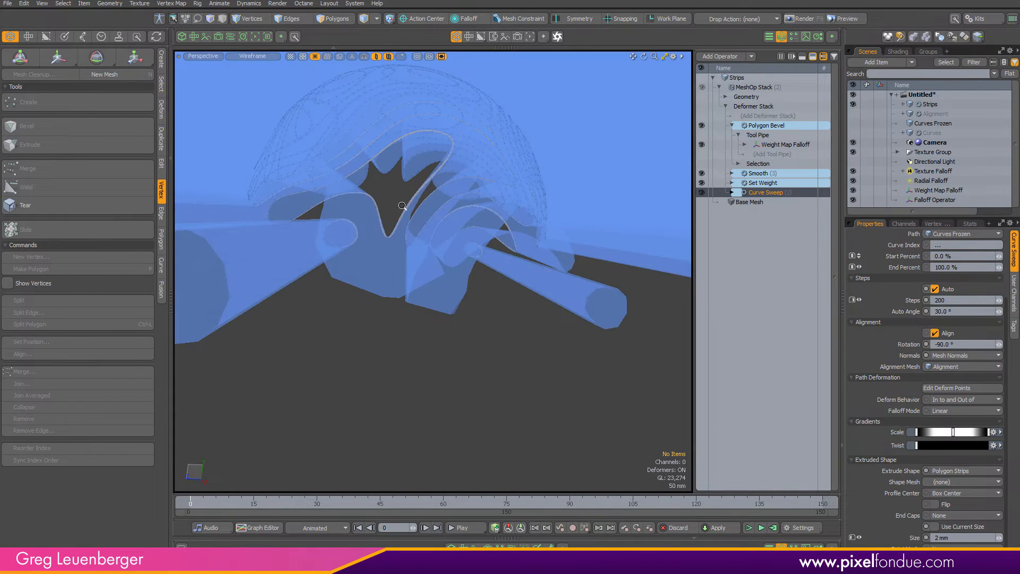
left_click_drag(402, 206, 389, 259, "ctrl+alt")
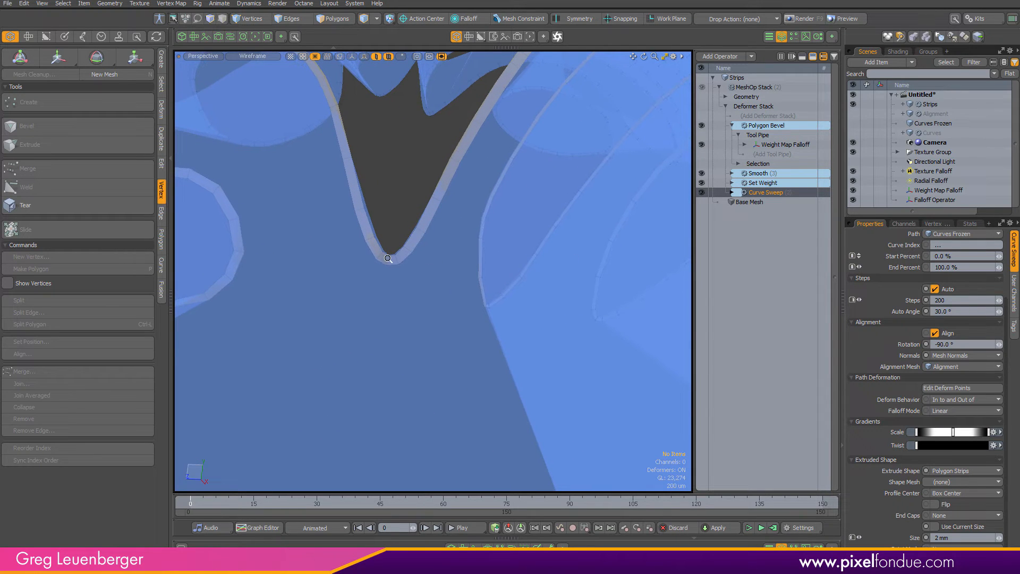
left_click(487, 308)
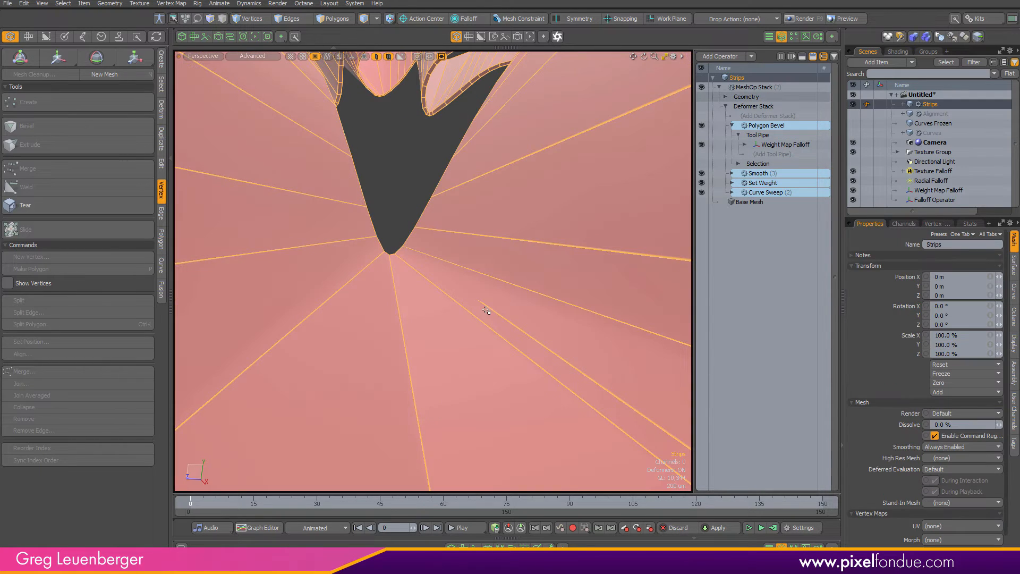
left_click_drag(486, 311, 371, 311, "ctrl+alt")
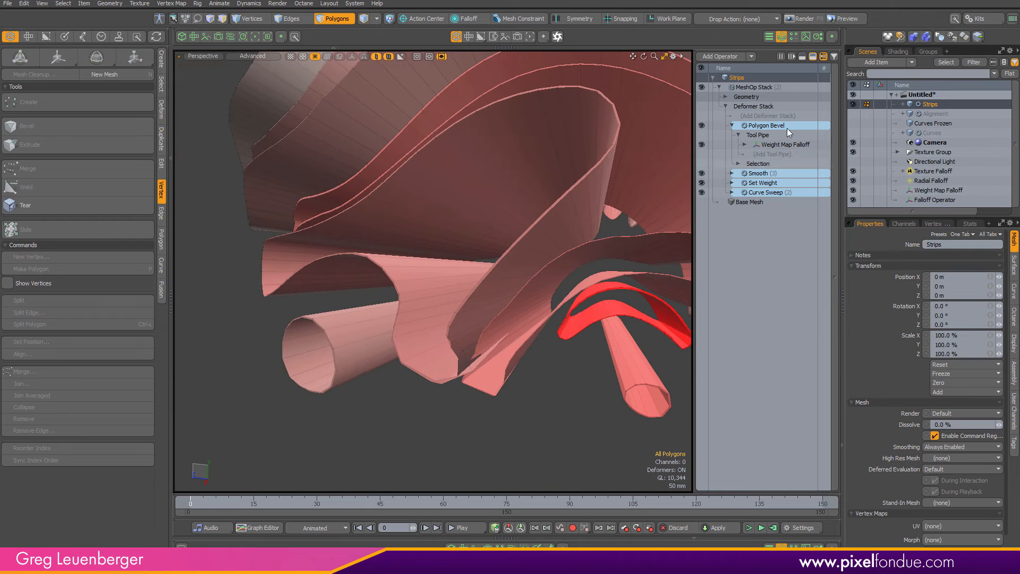
left_click(759, 193)
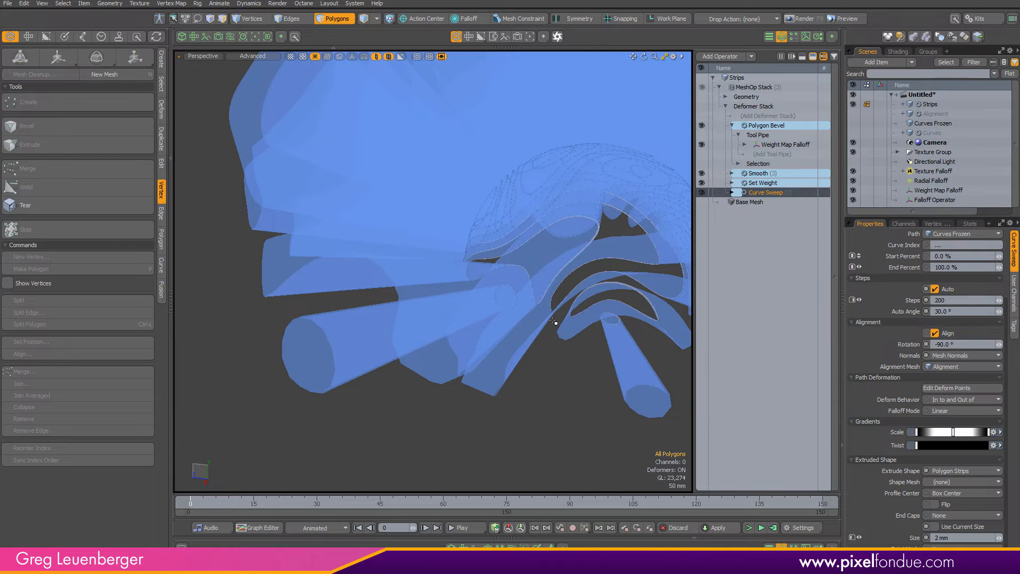
left_click_drag(570, 313, 515, 298, "ctrl+alt")
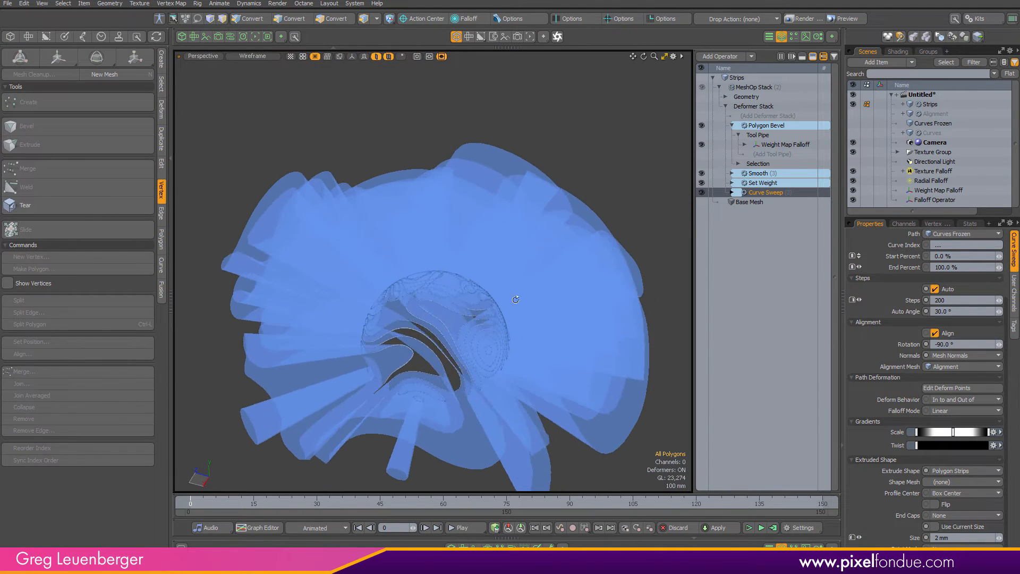
Collapse the Polygon Bevel operator and view the Islands weight map shading on the fully bevelled strips.
left_click(732, 124)
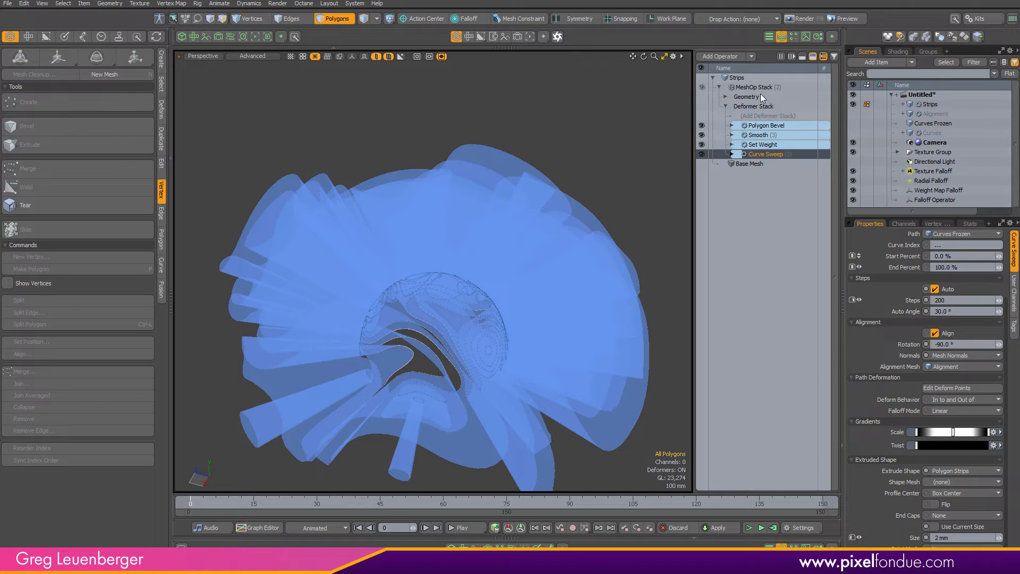
left_click(728, 114)
left_click(763, 127)
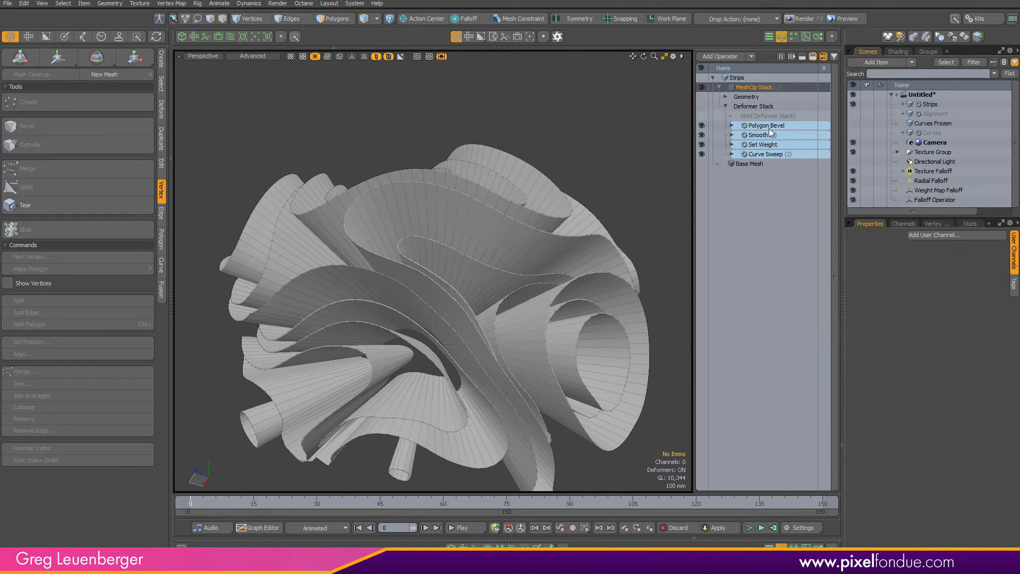
left_click(764, 128)
left_click_drag(515, 215, 536, 201, "alt")
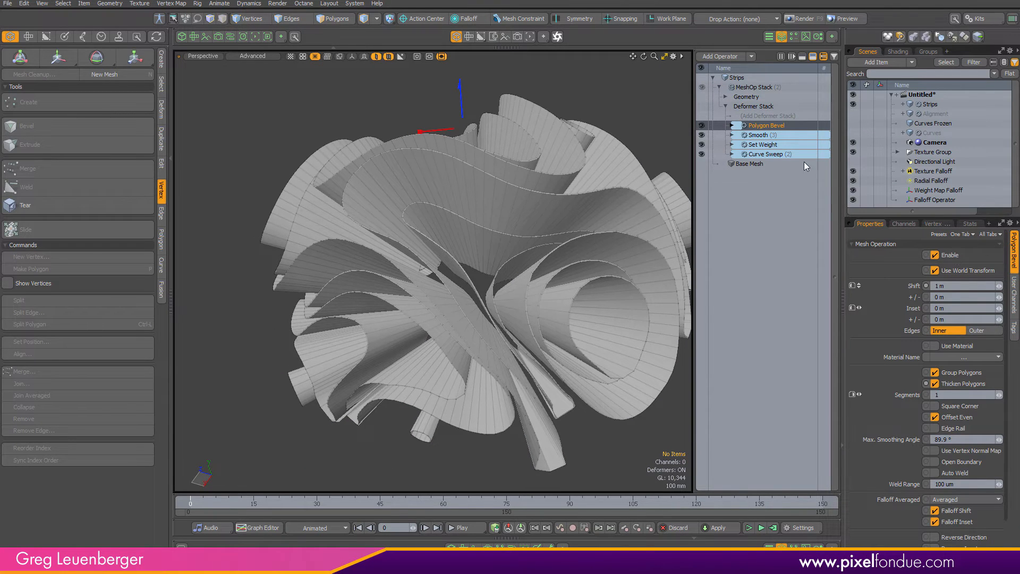
left_click(782, 146)
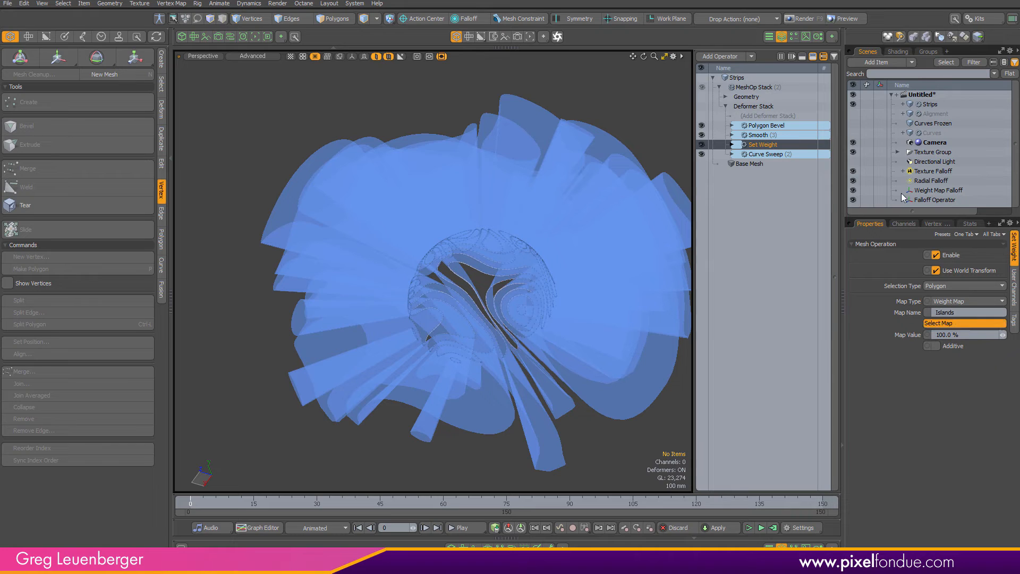
left_click(815, 57)
mouse_move(425, 314)
left_mouse_down("alt")
mouse_move(441, 308)
mouse_move(350, 362)
mouse_move(424, 379)
mouse_move(579, 271)
left_mouse_up("alt")
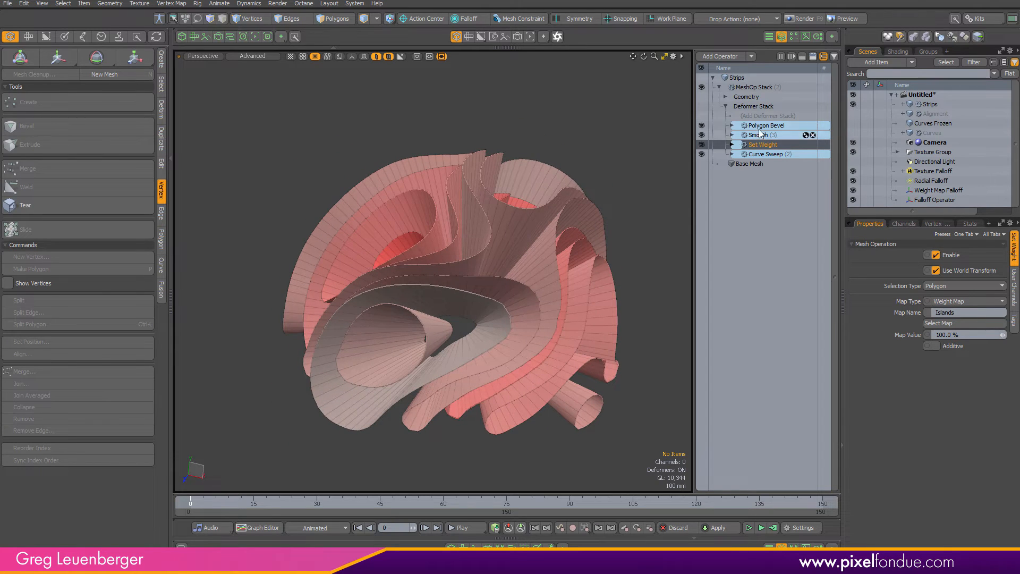
Set the Polygon Bevel to 6 segments so the bevelled strips are subdivided along their height.
left_click(808, 126)
left_click(966, 393)
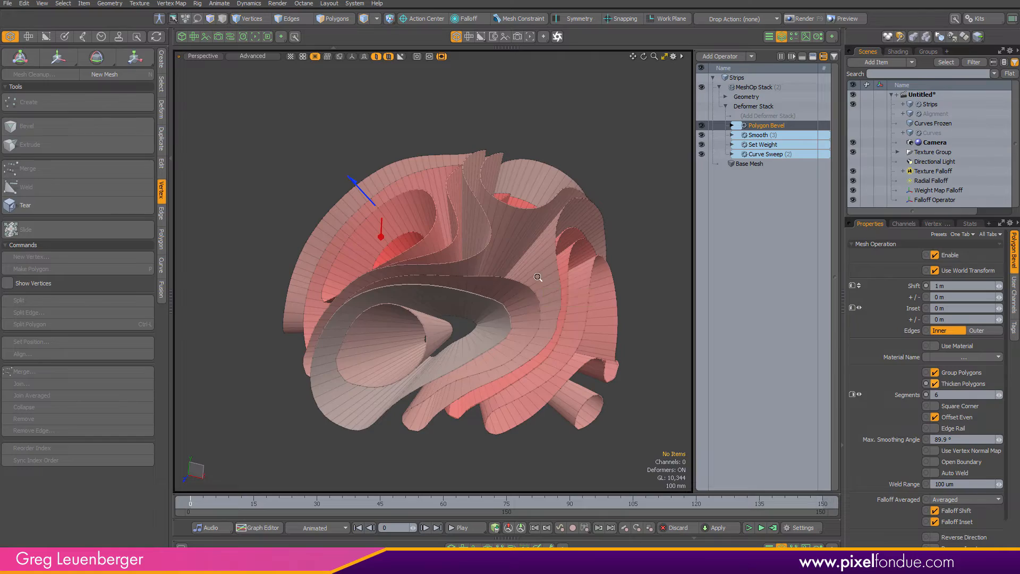
left_click_drag(537, 277, 542, 239, "ctrl+alt")
left_click_drag(541, 239, 478, 254, "alt")
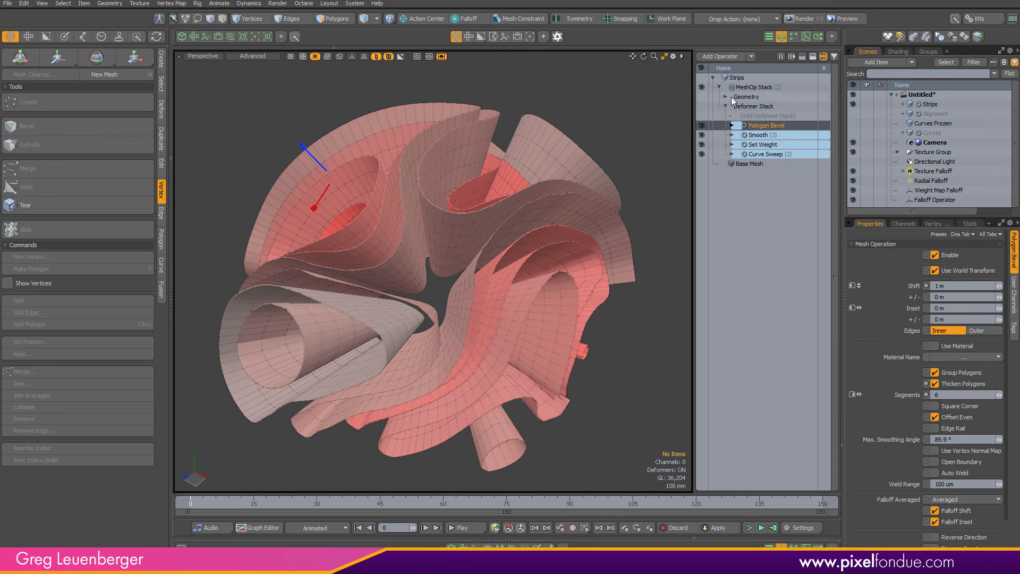
Add a Push operator above the Polygon Bevel with a Radial Falloff in its tool pipe, and turn on locator display.
left_click(759, 117)
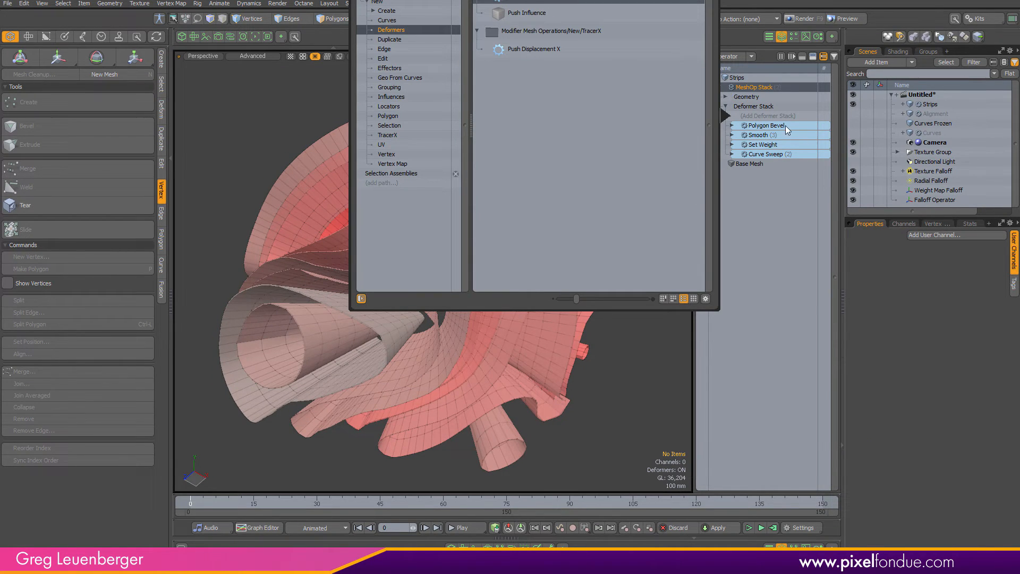
key("Return")
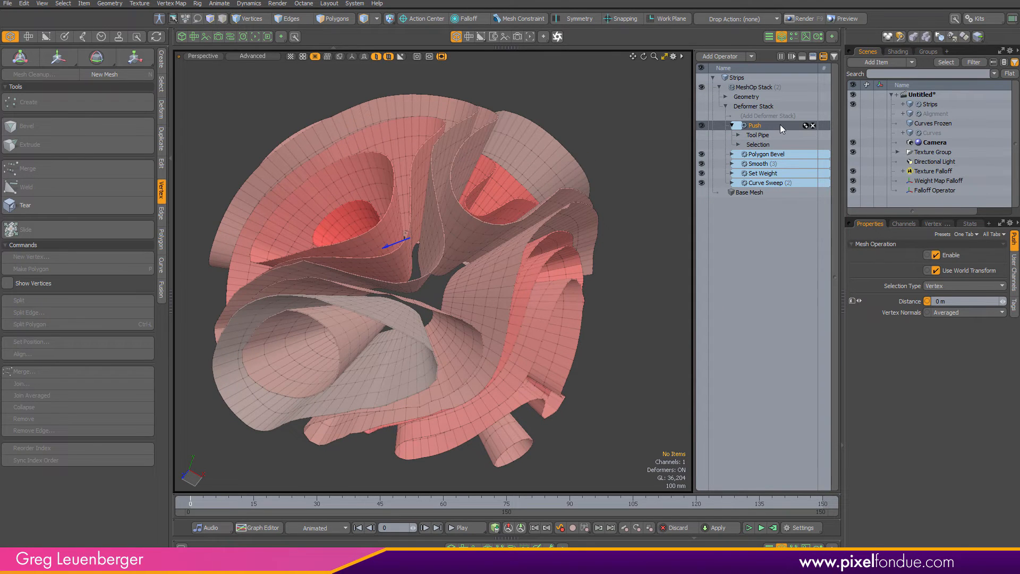
left_click(738, 136)
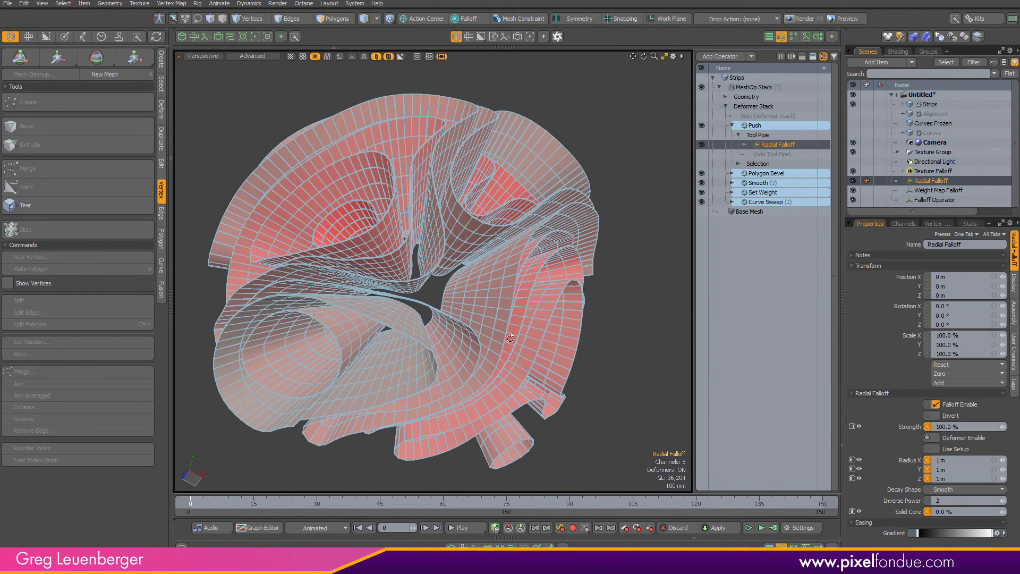
left_click_drag(513, 337, 451, 342, "alt")
key("ctrl+3")
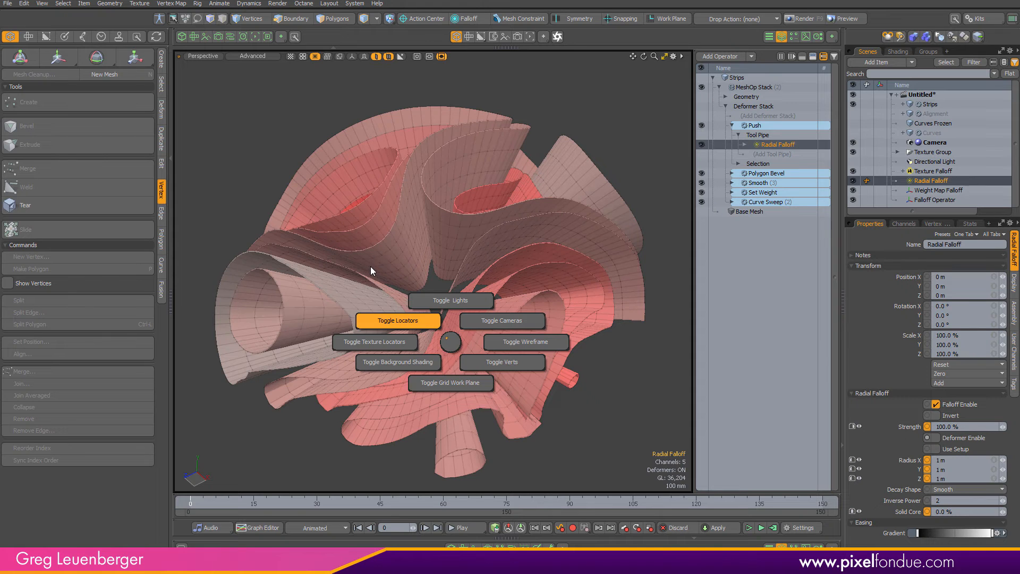
left_click_drag(370, 266, 362, 249, "alt")
Set the Radial Falloff's radius to 1.5 m on X, Y and Z and invert the falloff.
key("KP_3")
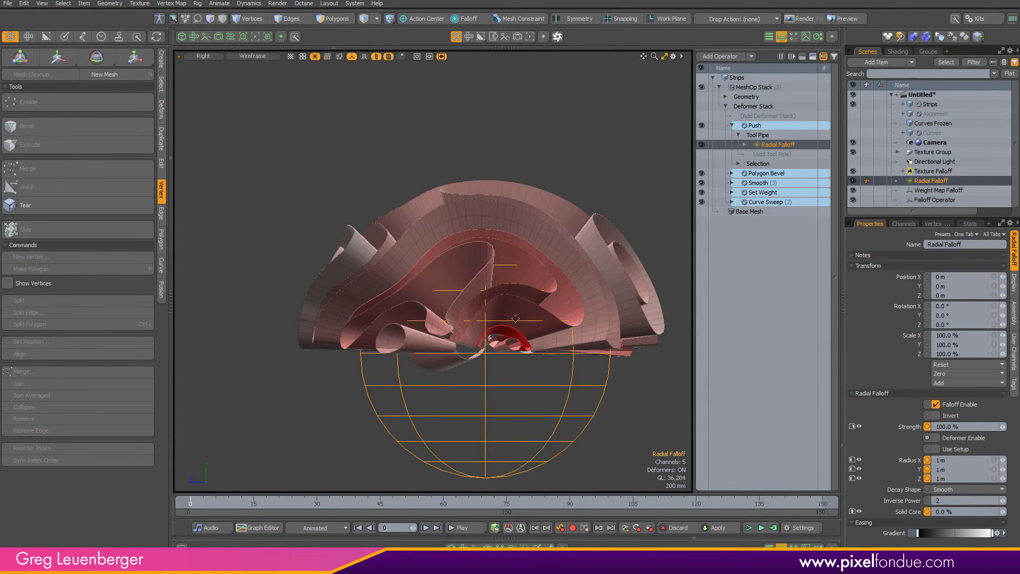
left_click_drag(535, 322, 514, 315, "alt+shift")
scroll(514, 315, "down", 1)
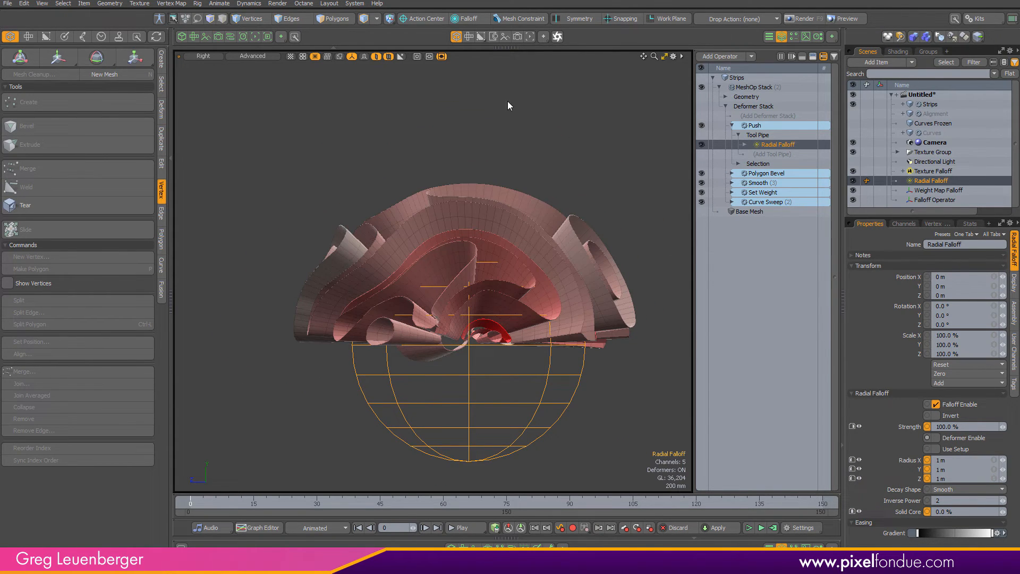
key("c")
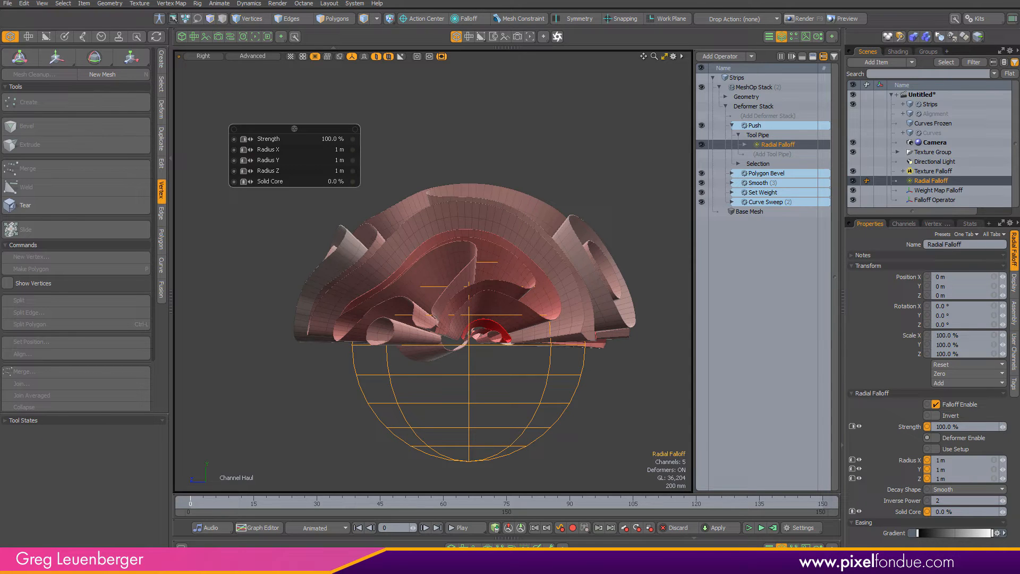
left_click_drag(268, 149, 396, 149)
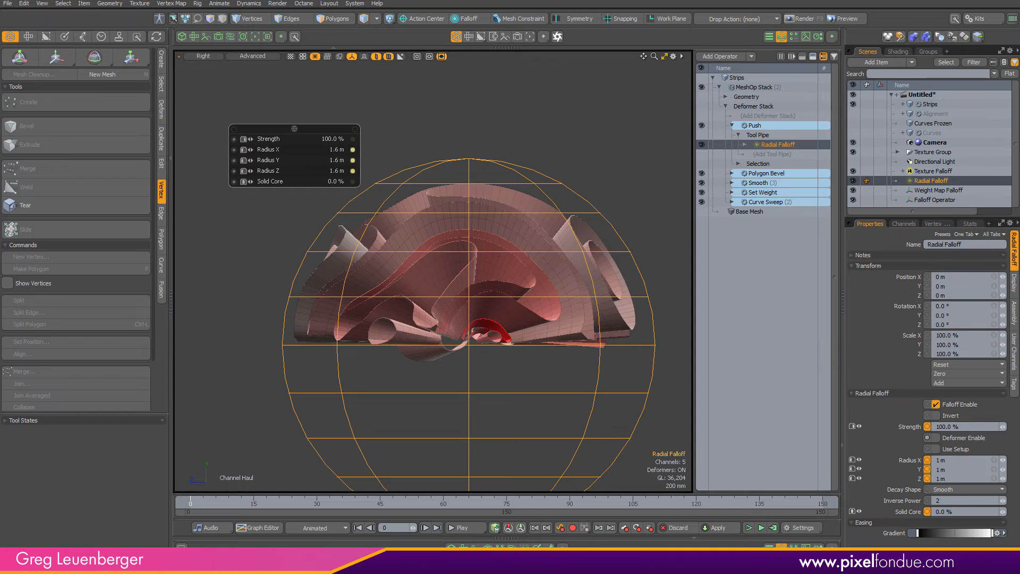
left_click_drag(473, 155, 514, 155)
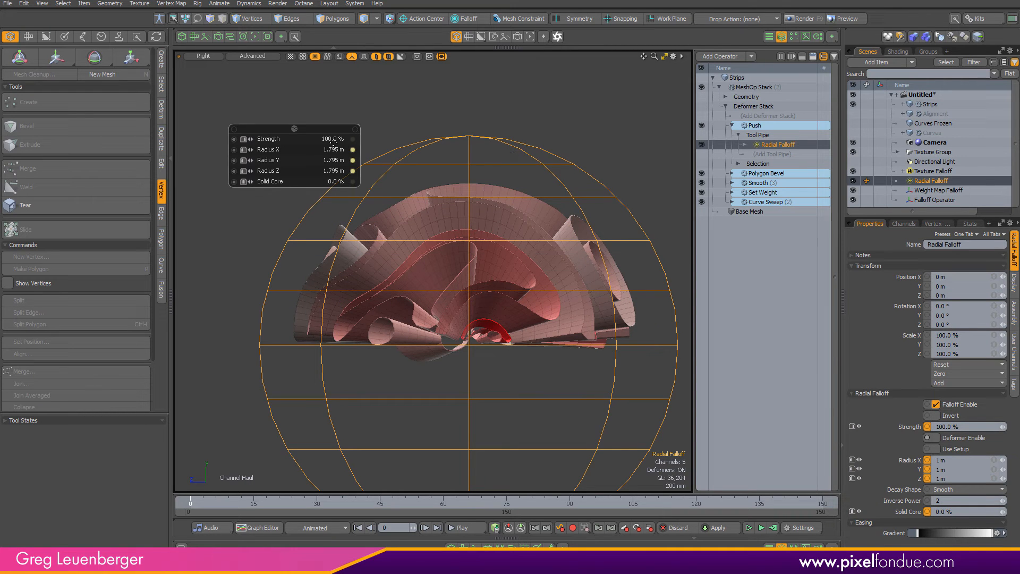
left_click_drag(333, 140, 340, 154)
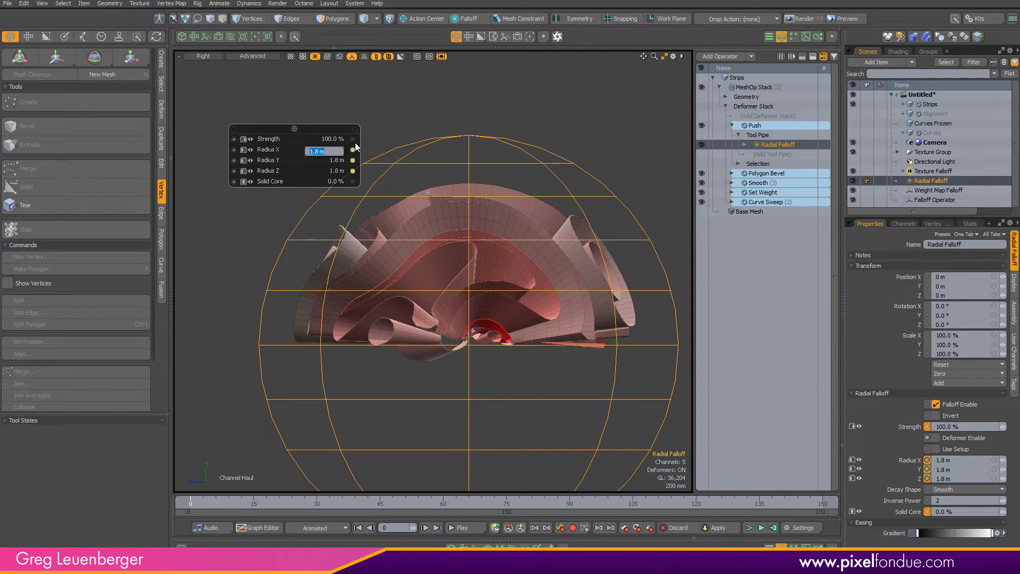
type("1.5")
key("Return")
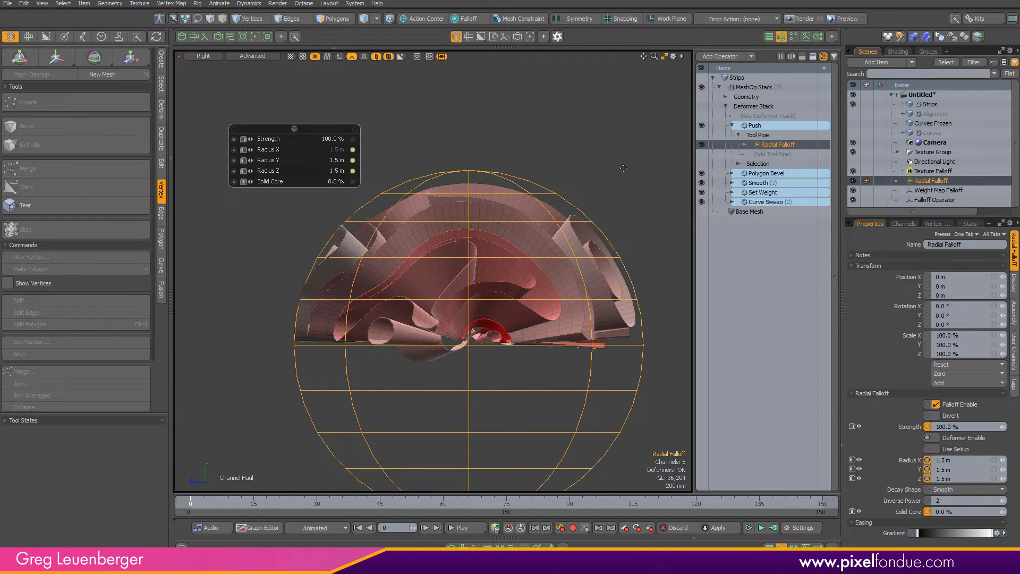
key("F3")
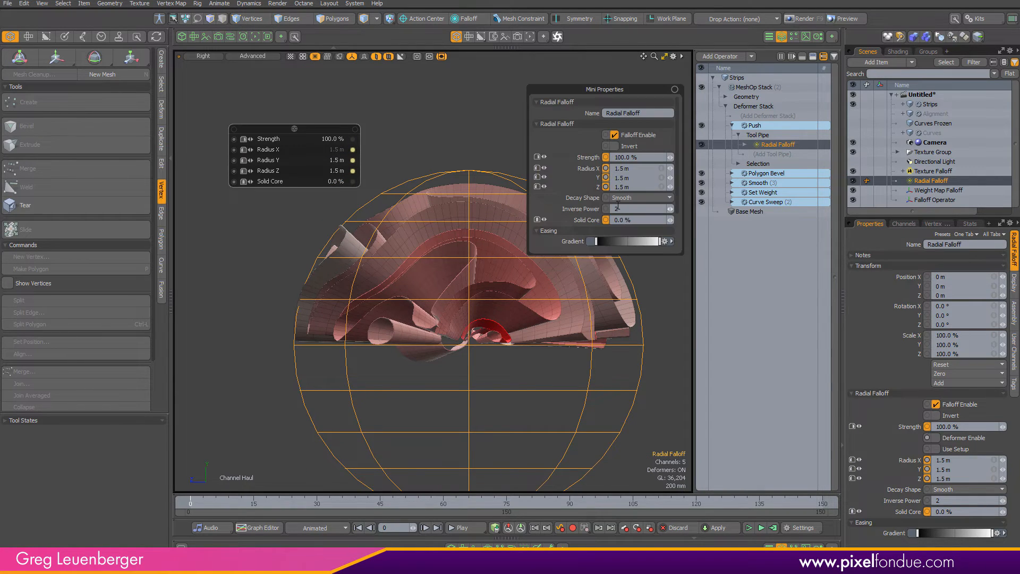
left_click(629, 147)
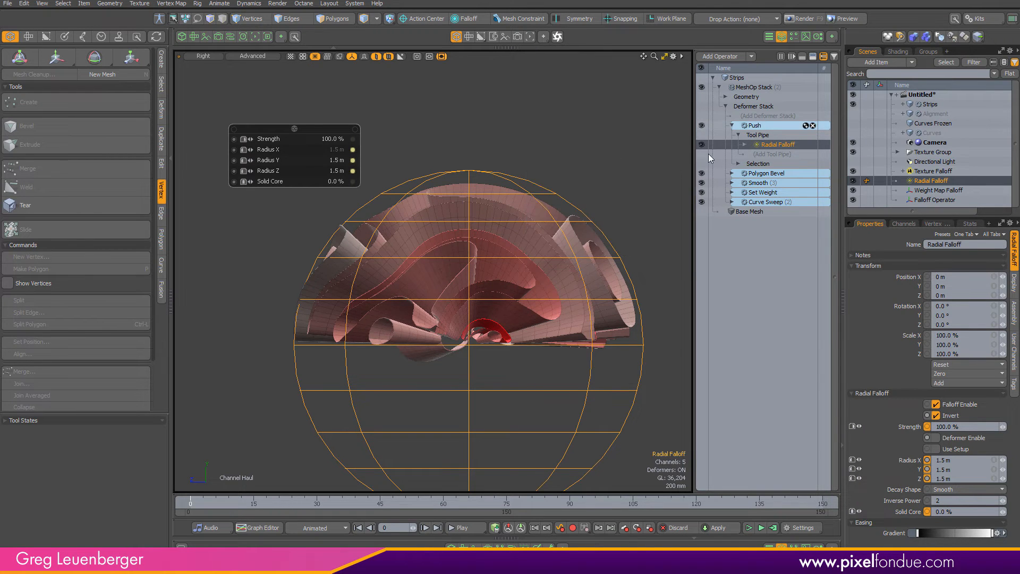
Set the Push operator's distance to 30 mm.
left_click(757, 126)
key("KP_Decimal")
left_click_drag(523, 233, 517, 248, "alt")
scroll(518, 247, "up", 5)
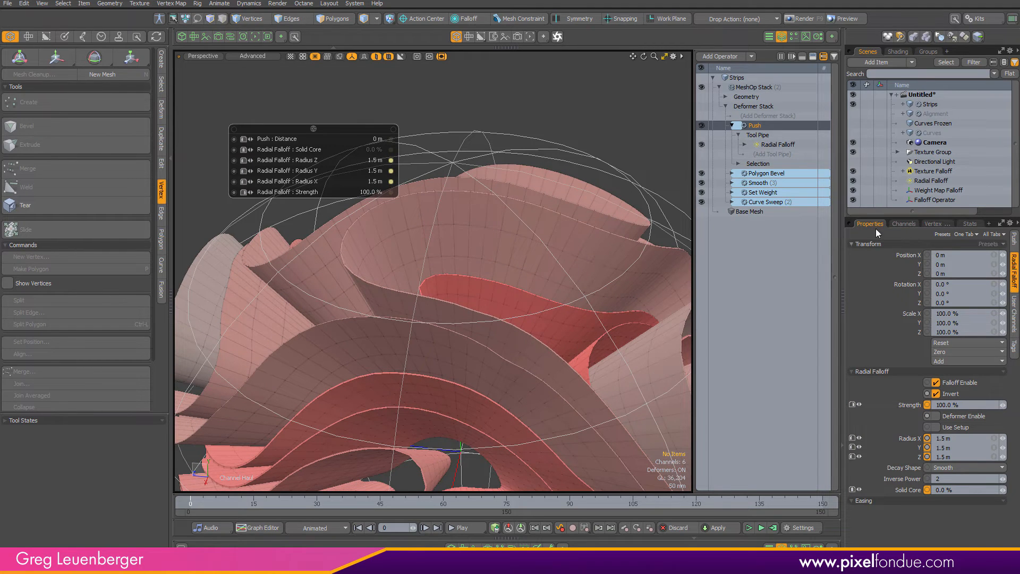
left_click(1013, 239)
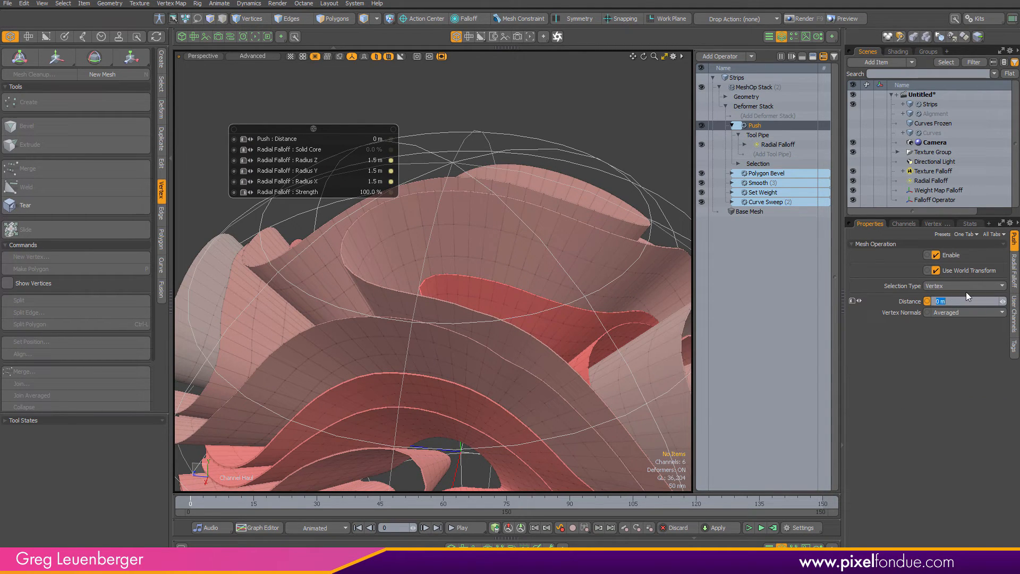
type("30mm")
key("Return")
scroll(551, 251, "down", 4)
left_click_drag(551, 252, 457, 349, "alt")
scroll(457, 349, "up", 5)
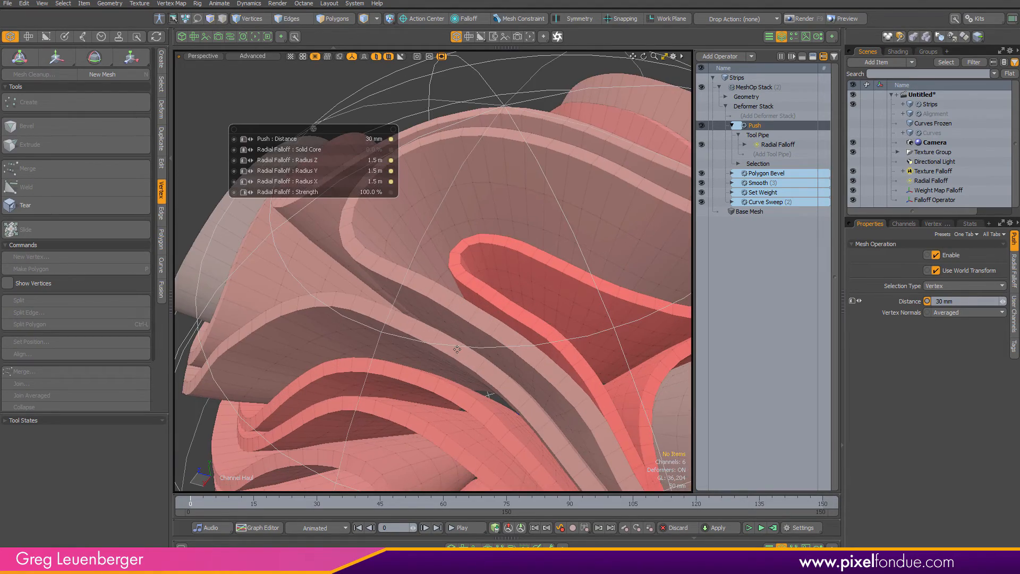
Select the inner and outer rim polygon loops of one strip and examine the strips' thickness from close up and from a distance.
scroll(488, 380, "down", 4)
left_click_drag(488, 380, 511, 264, "alt")
key("3")
key("l")
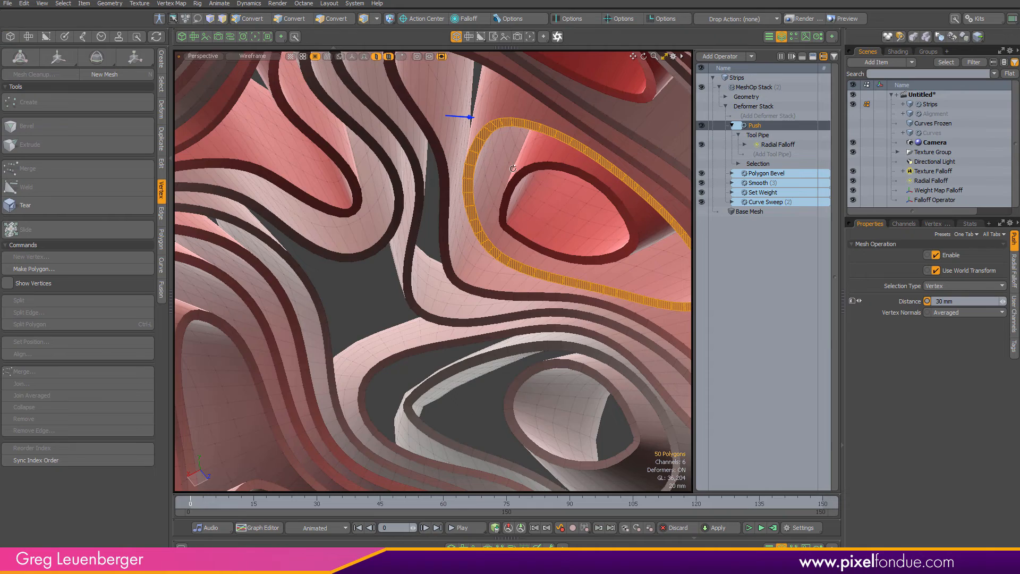
left_click_drag(514, 169, 375, 351, "alt")
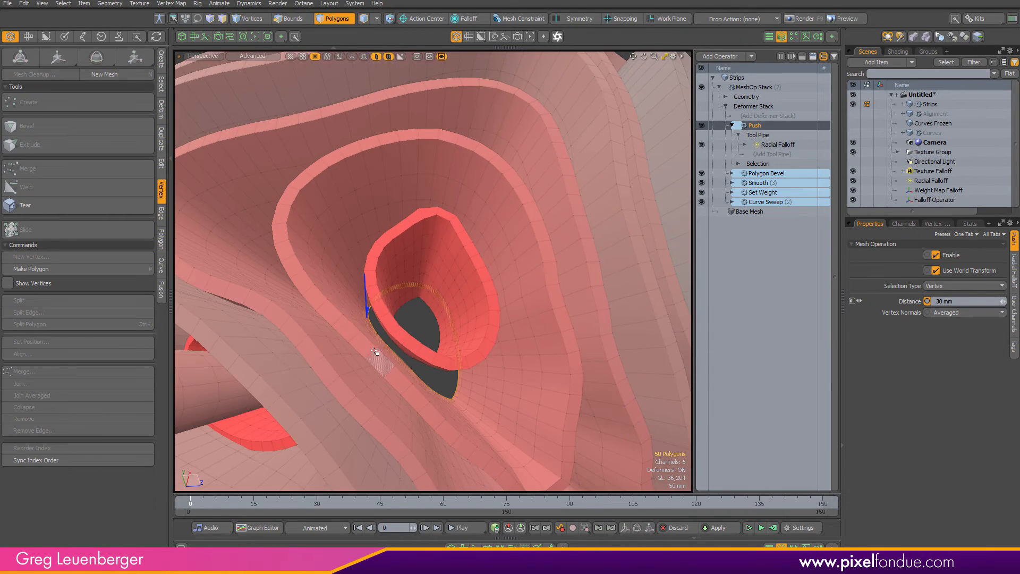
key("l")
key("a")
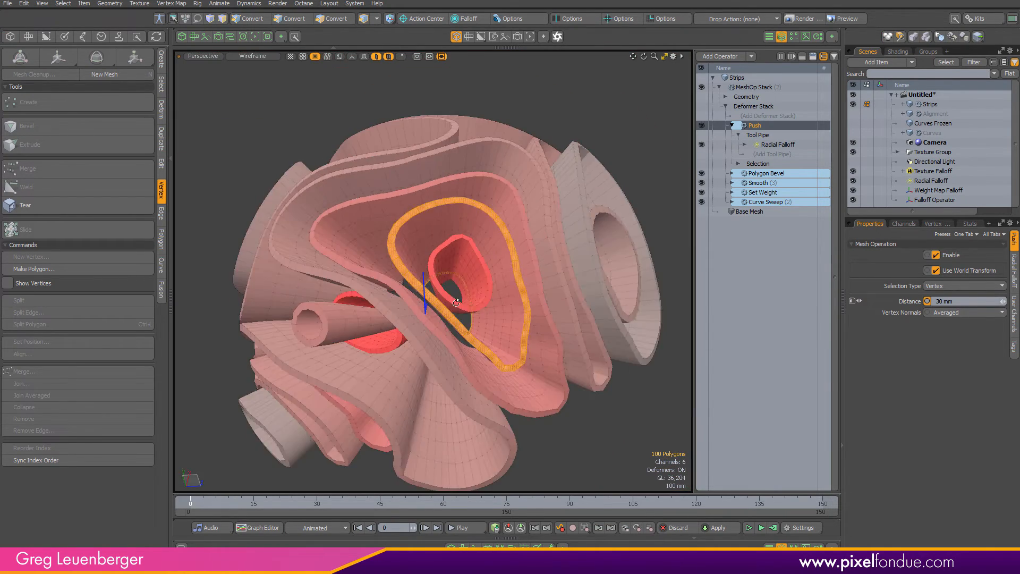
left_click_drag(409, 310, 518, 266, "alt")
scroll(449, 300, "up", 5)
left_click_drag(419, 329, 510, 311, "alt")
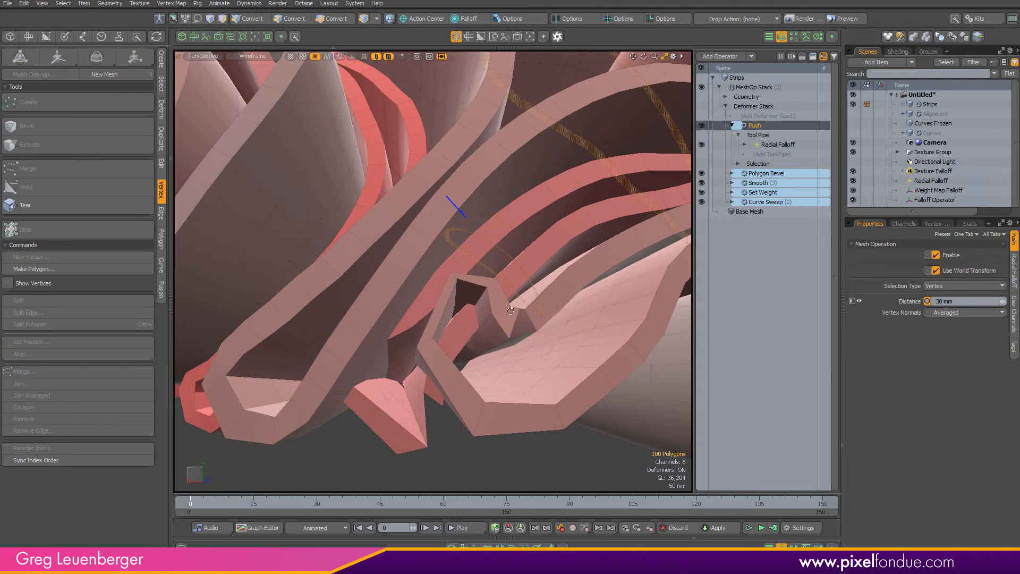
scroll(404, 354, "down", 4)
left_click_drag(409, 355, 587, 338, "alt")
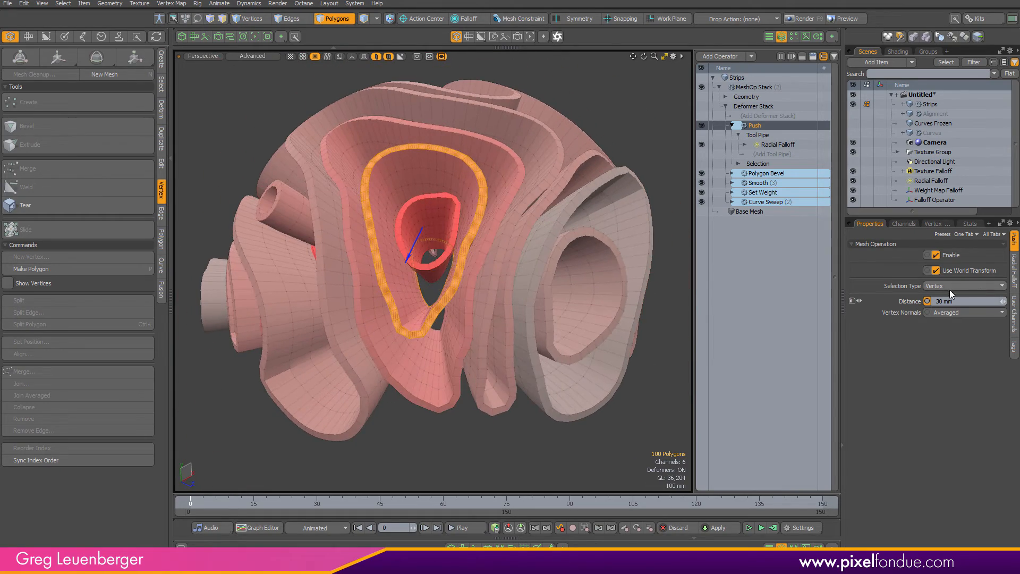
Set the Push operator's distance to 40 mm and clear the polygon loop selection.
left_click_drag(964, 302, 861, 300)
type(".04")
key("Return")
left_click_drag(428, 234, 457, 247, "alt")
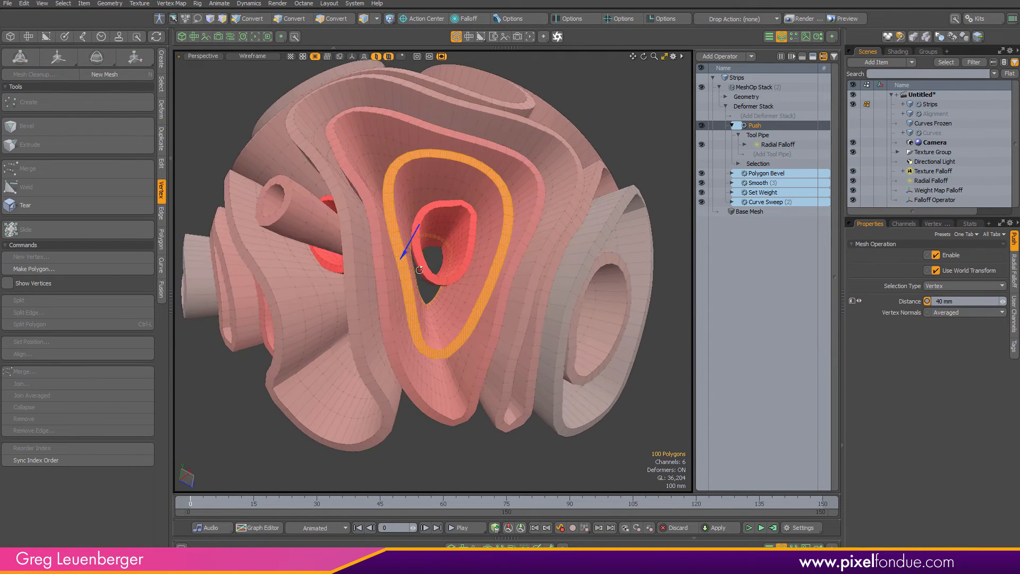
left_click(610, 144)
left_click_drag(610, 143, 600, 194, "alt")
left_click_drag(445, 349, 555, 242, "alt")
scroll(430, 225, "up", 2)
scroll(555, 241, "down", 1)
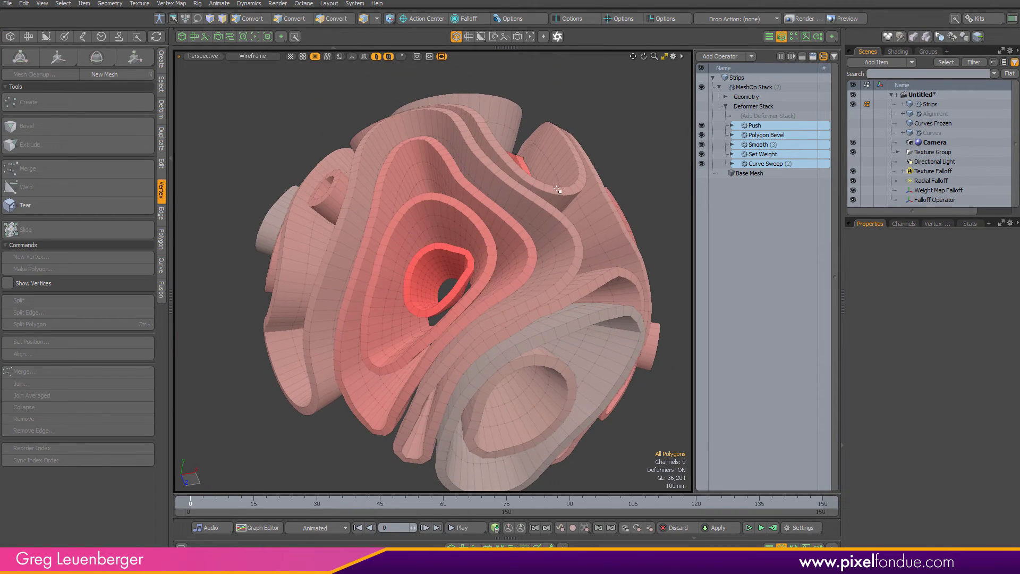
Add an Assign Selection Set operator above the Push, with selection type Polygon and the name Top.
left_click(744, 120)
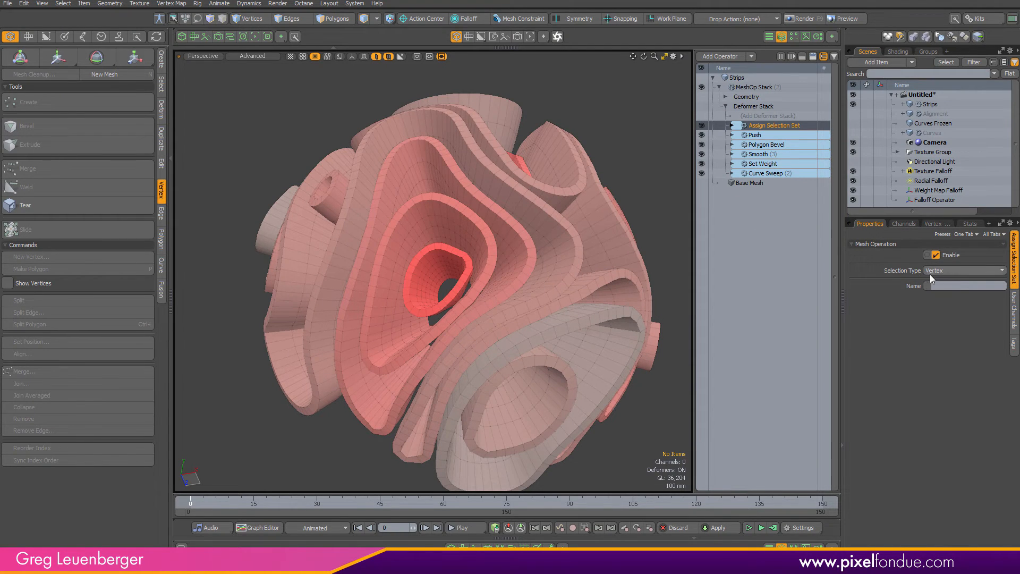
left_click(930, 272)
left_click(951, 286)
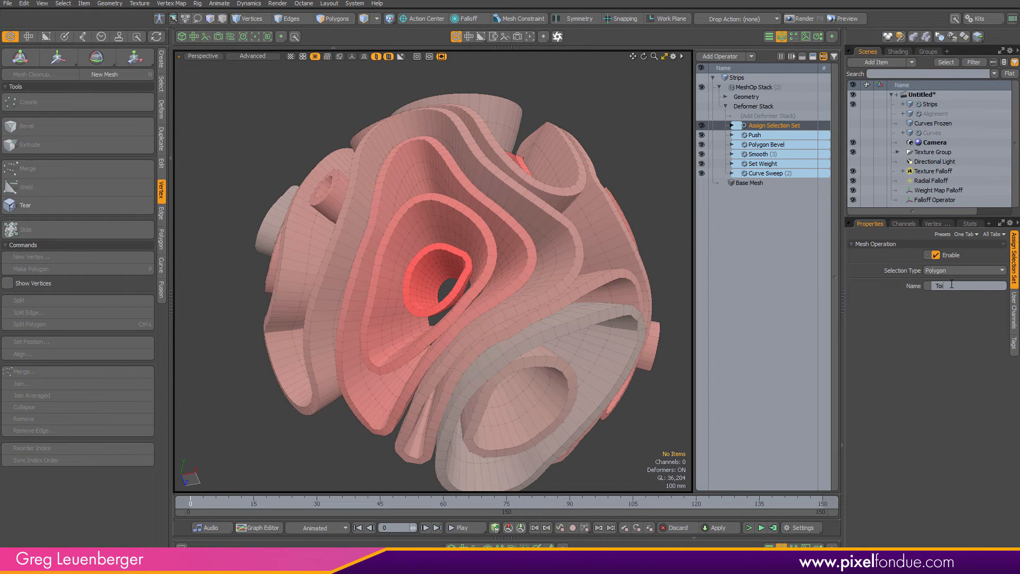
Give the Top selection set a Select by Previous Operation selector with Polygon Bevel as the source item and Front as the name.
left_click(732, 126)
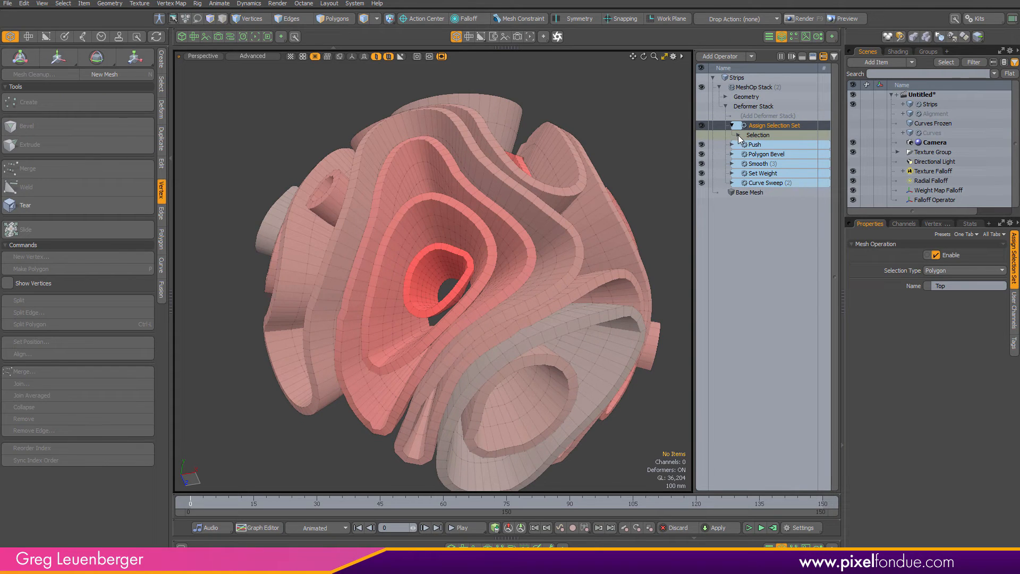
left_click(738, 135)
left_click(770, 144)
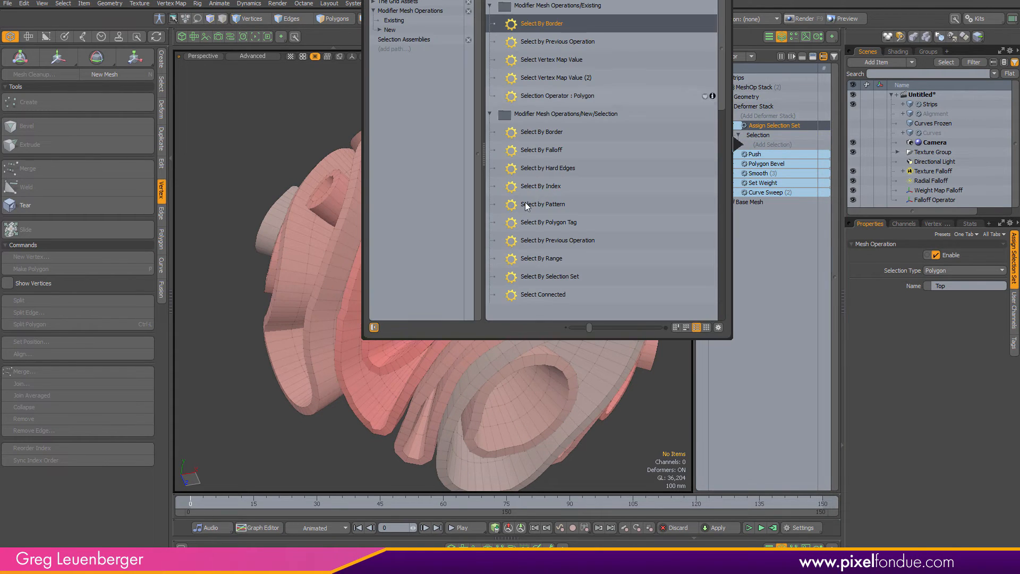
left_click(572, 240)
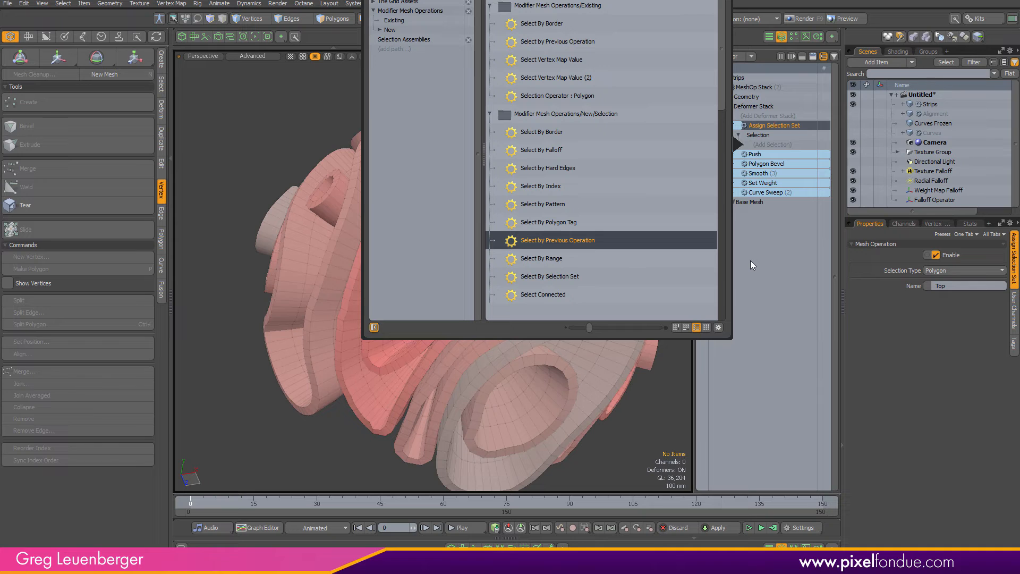
double_click(638, 241)
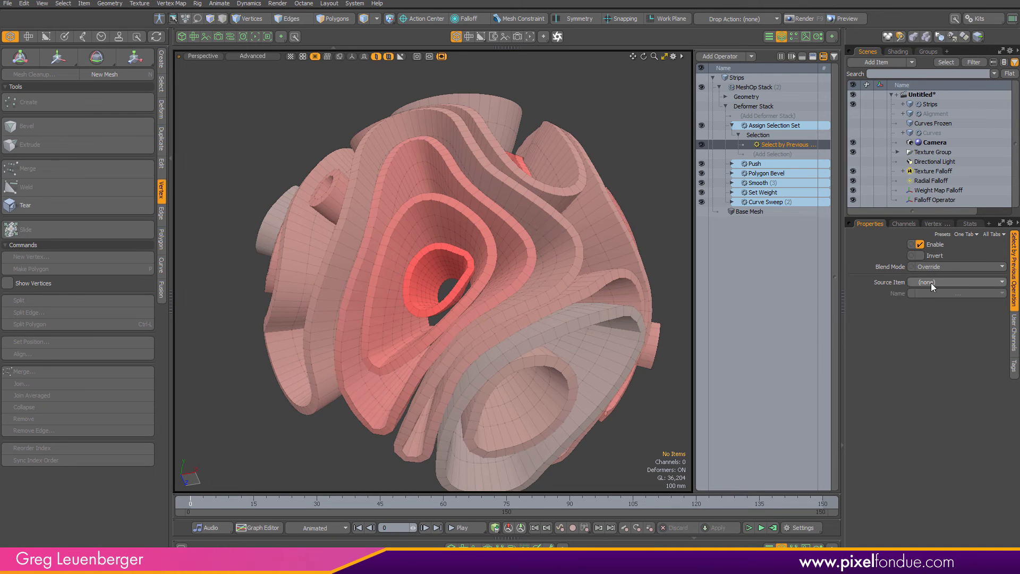
left_click(931, 283)
left_click(931, 311)
left_click(931, 294)
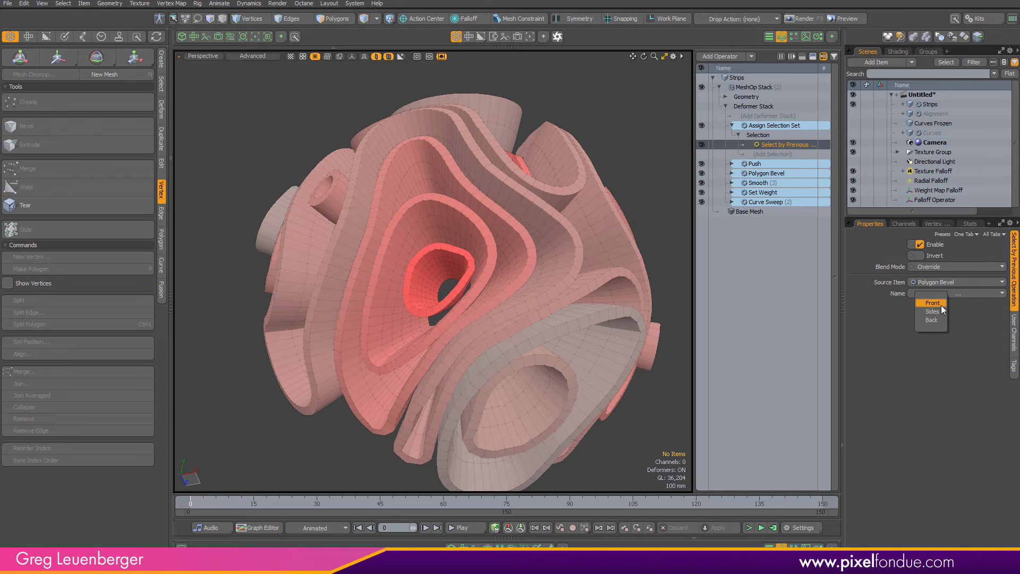
Select the polygons of the Top selection set, examine which strip faces it covers from several sides, and clear the selection.
left_click(970, 224)
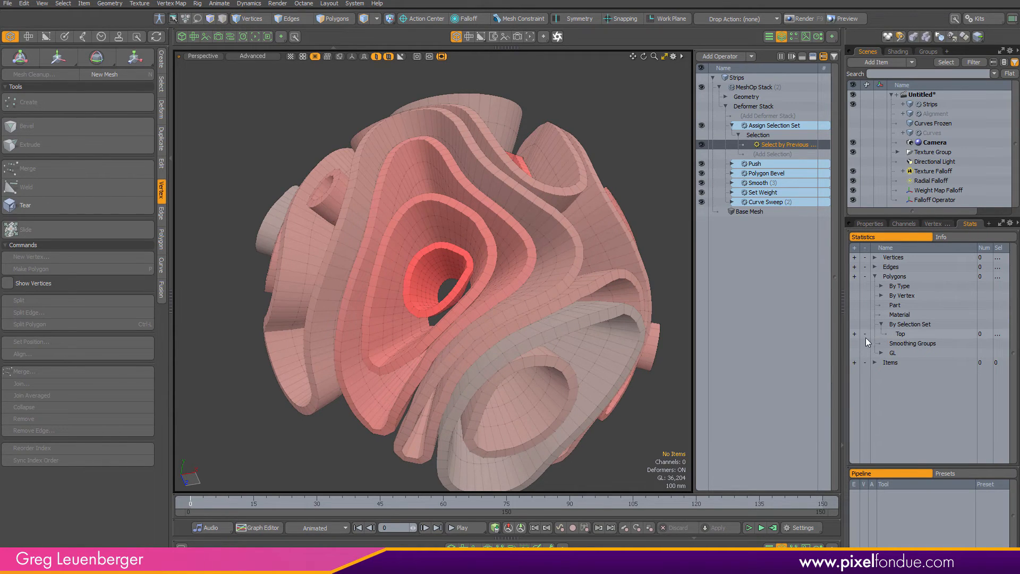
left_click(855, 334)
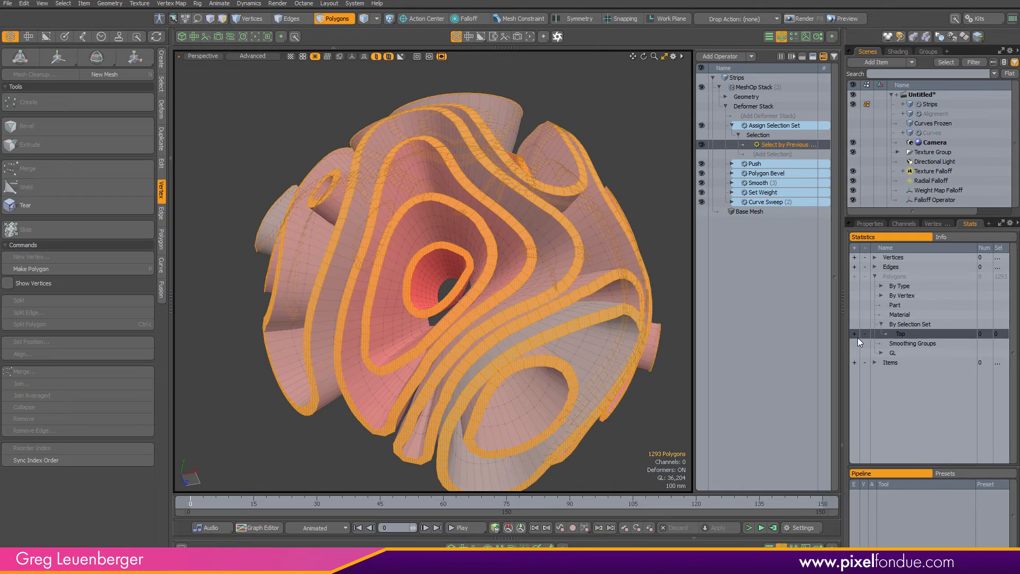
left_click(874, 224)
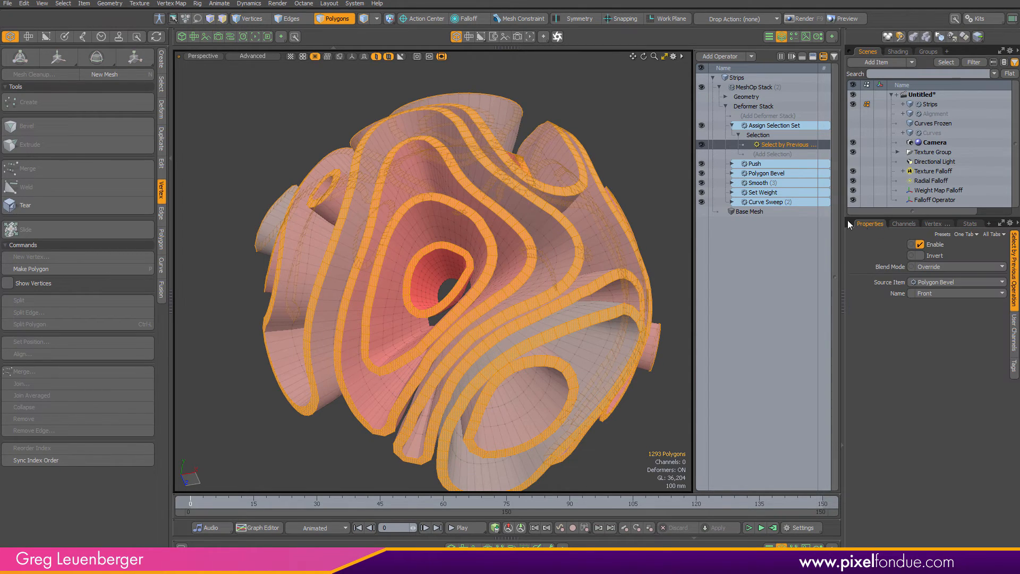
left_click_drag(630, 205, 609, 254, "alt")
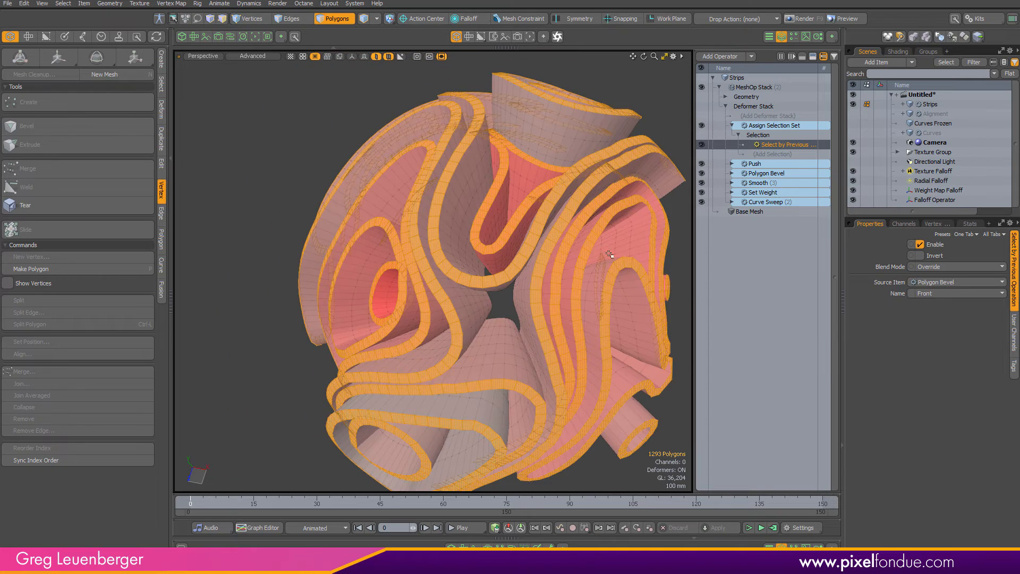
left_click(239, 340)
left_click_drag(270, 301, 457, 273, "alt")
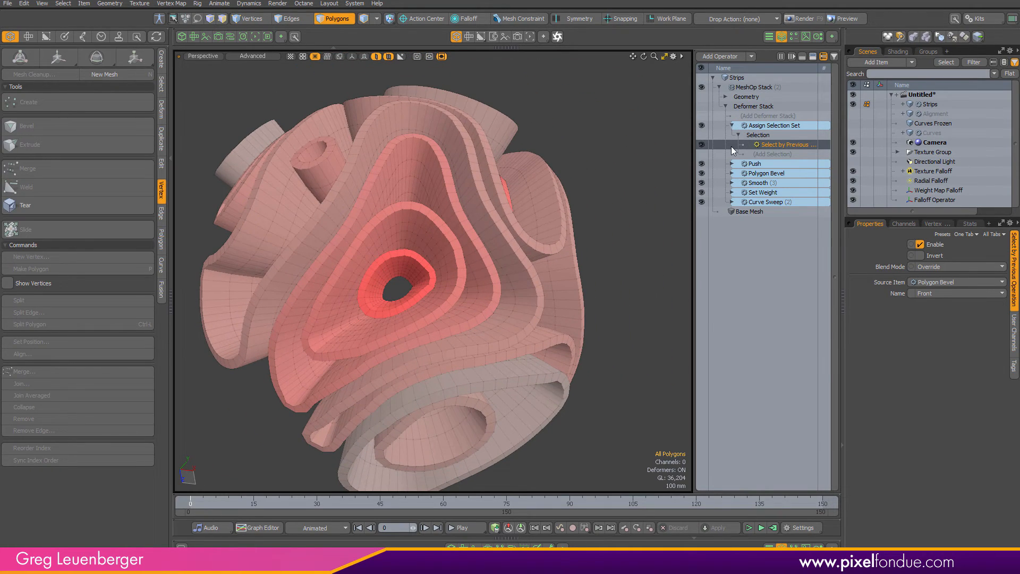
Add a second Assign Selection Set operator with selection type Polygon above the existing one.
left_click(767, 116)
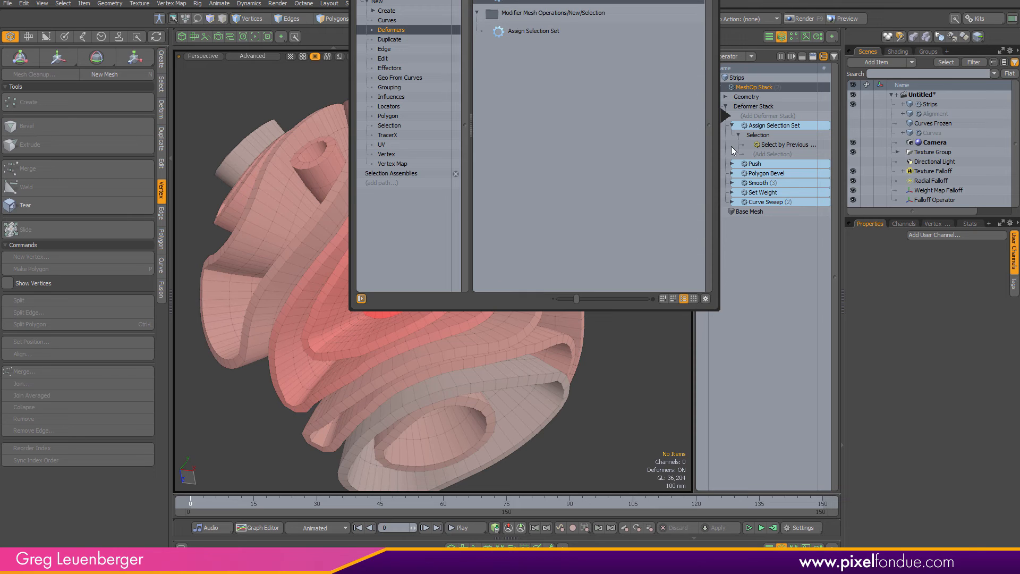
left_click(731, 147)
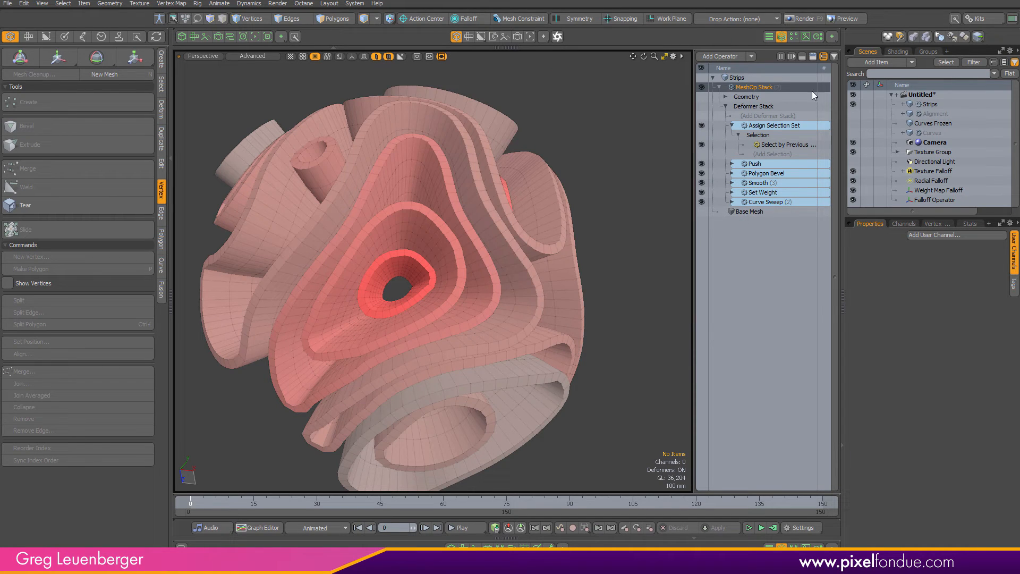
left_click(764, 116)
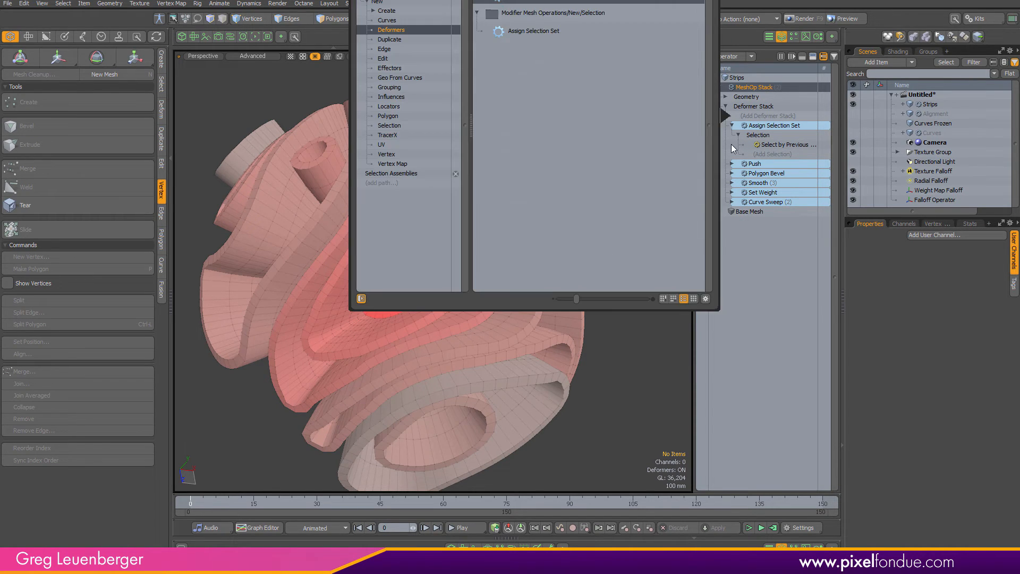
left_click(541, 30)
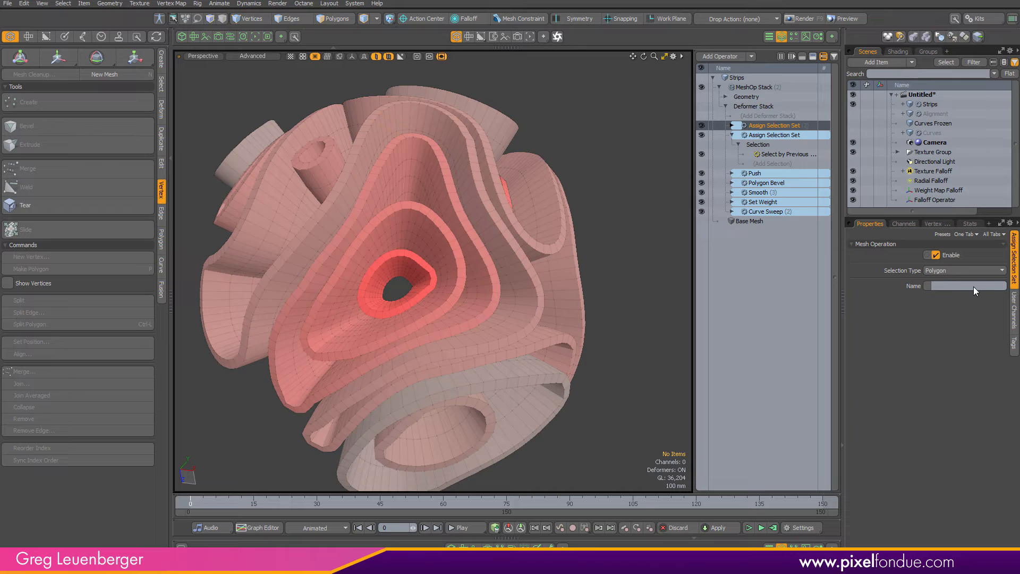
Give the new set a Select by Previous Operation selector with source Polygon Bevel and name Back, and name the set Bottom.
left_click(732, 126)
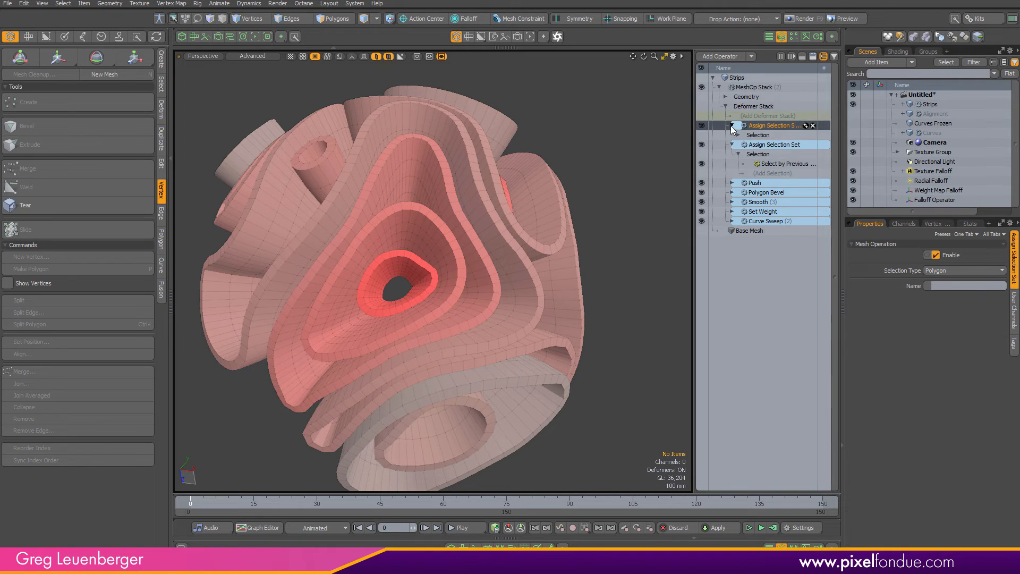
left_click(738, 135)
left_click(769, 146)
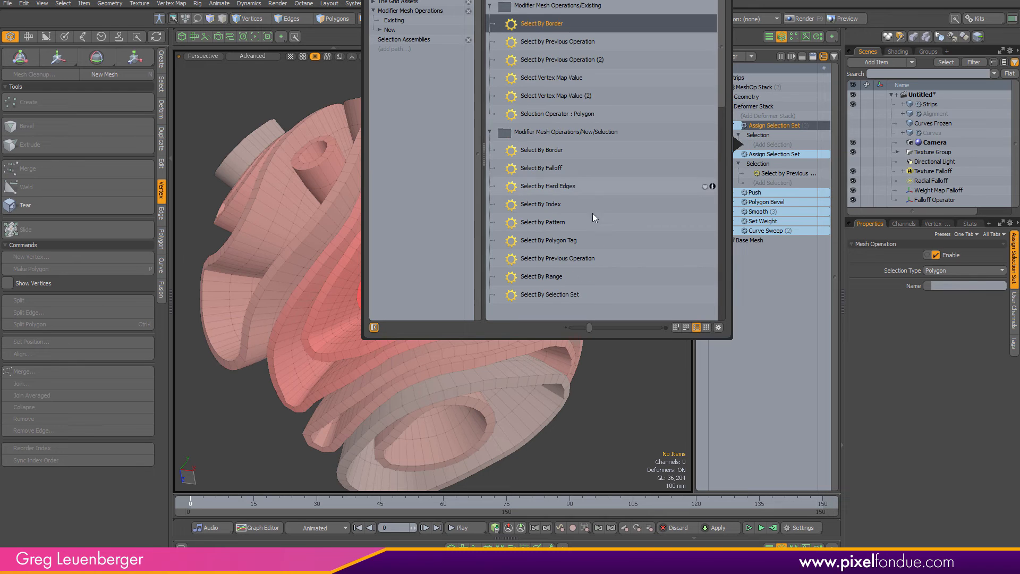
left_click(568, 259)
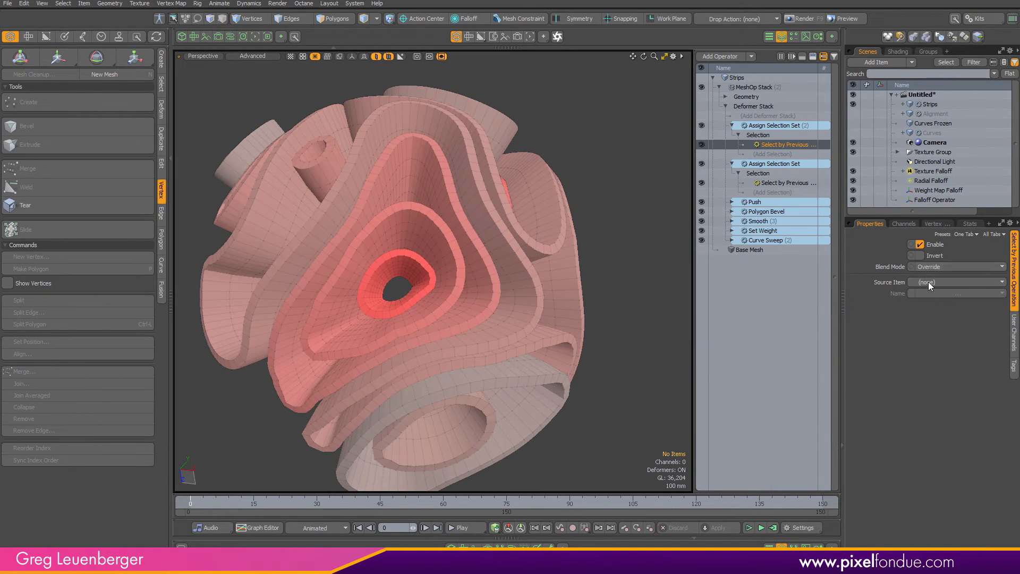
left_click(928, 281)
left_click(936, 316)
left_click(932, 293)
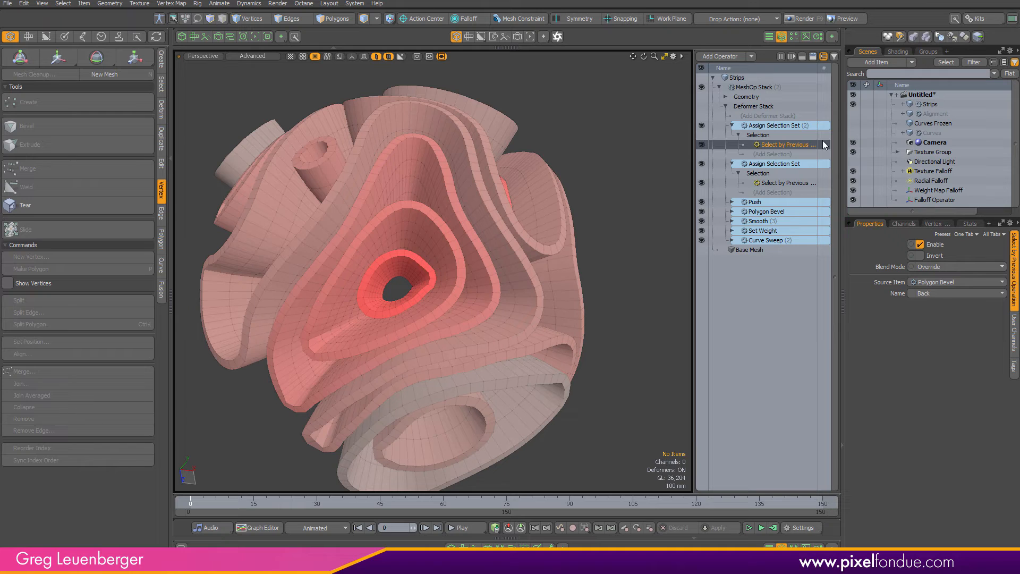
left_click(777, 126)
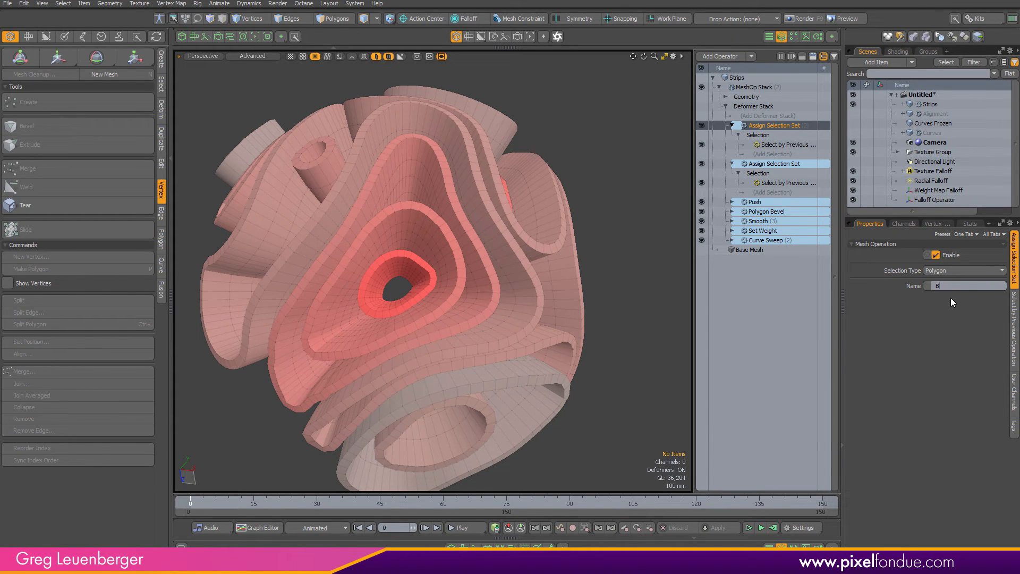
Select the Top set's polygons from the statistics, examine the form from another side and from a distance, and clear the selection.
left_click(941, 224)
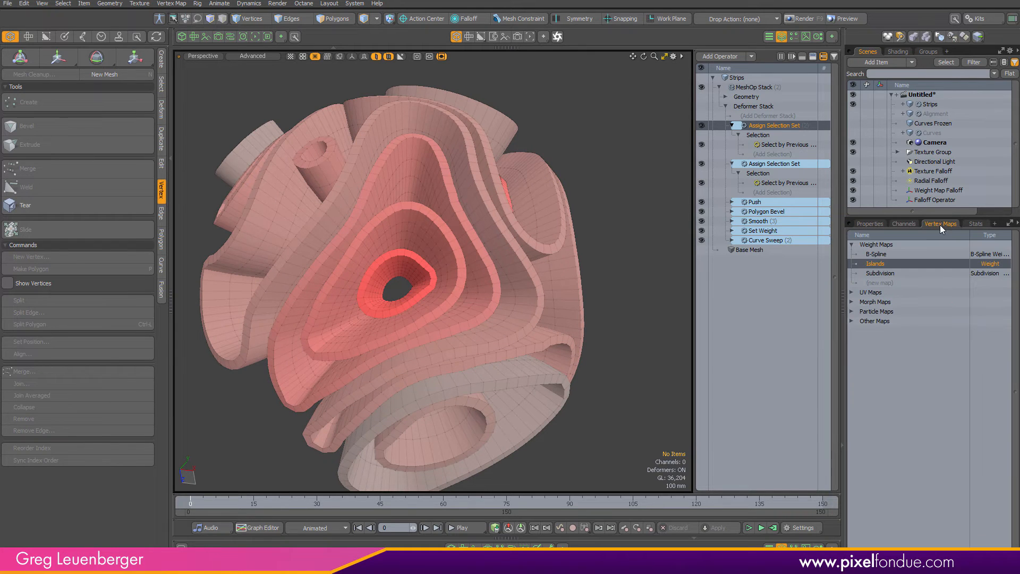
left_click(973, 226)
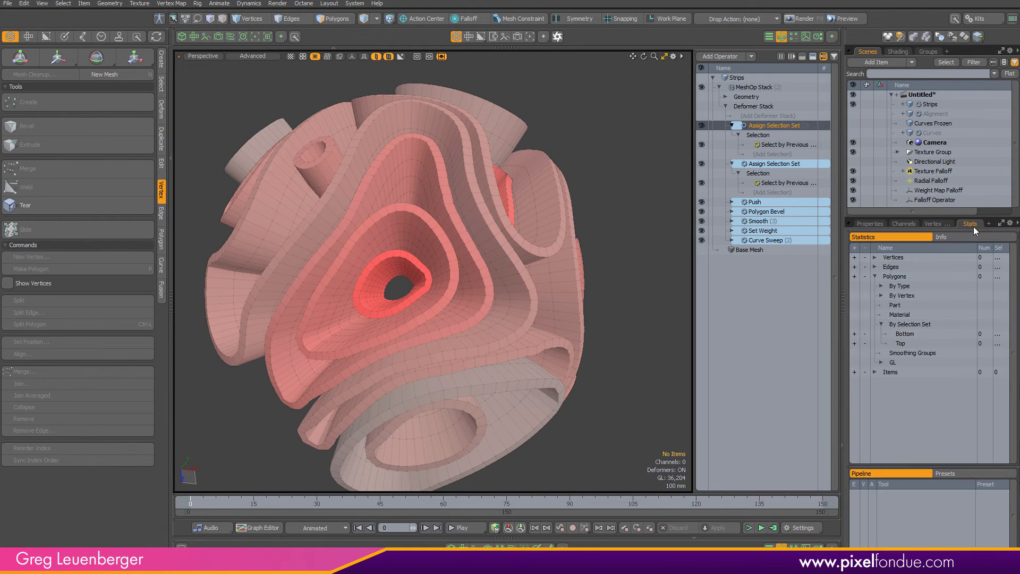
left_click(854, 344)
left_click_drag(536, 276, 225, 339, "alt")
left_click(225, 339)
scroll(225, 339, "down", 3)
left_click_drag(478, 298, 440, 316, "alt+shift")
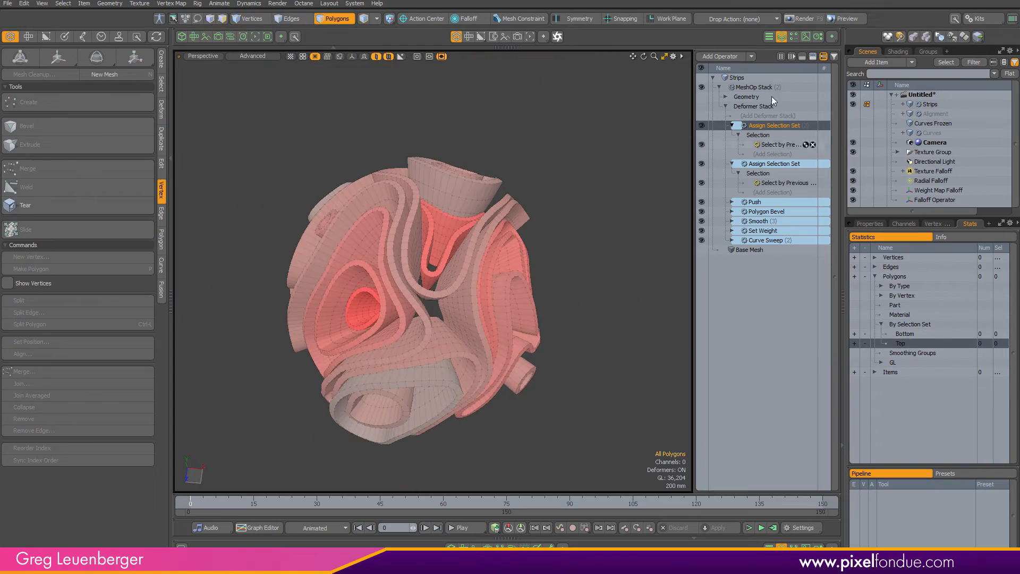
Duplicate and freeze the mesh operations of the Strips mesh.
left_click(949, 106)
right_click(927, 106)
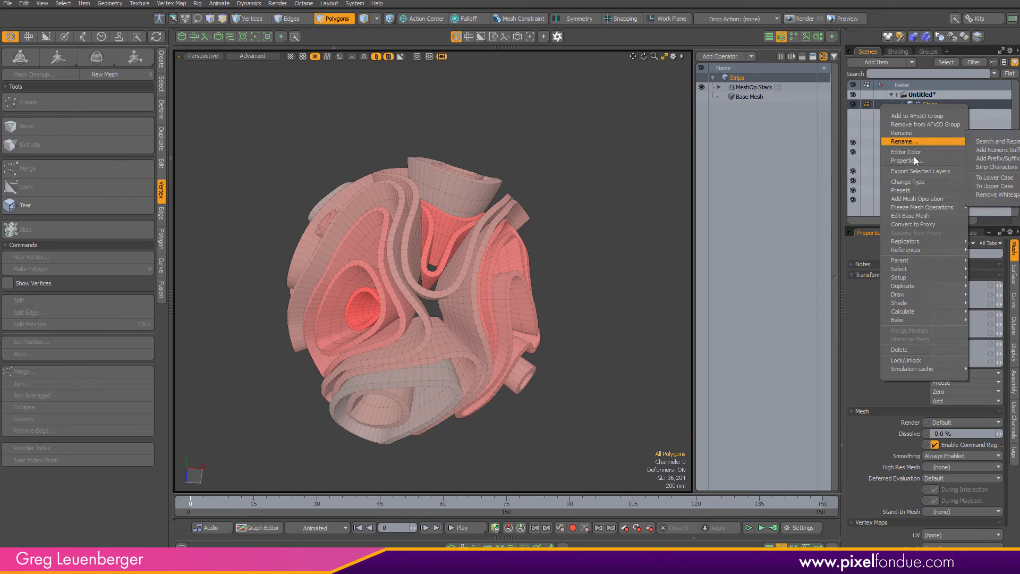
mouse_move(926, 199)
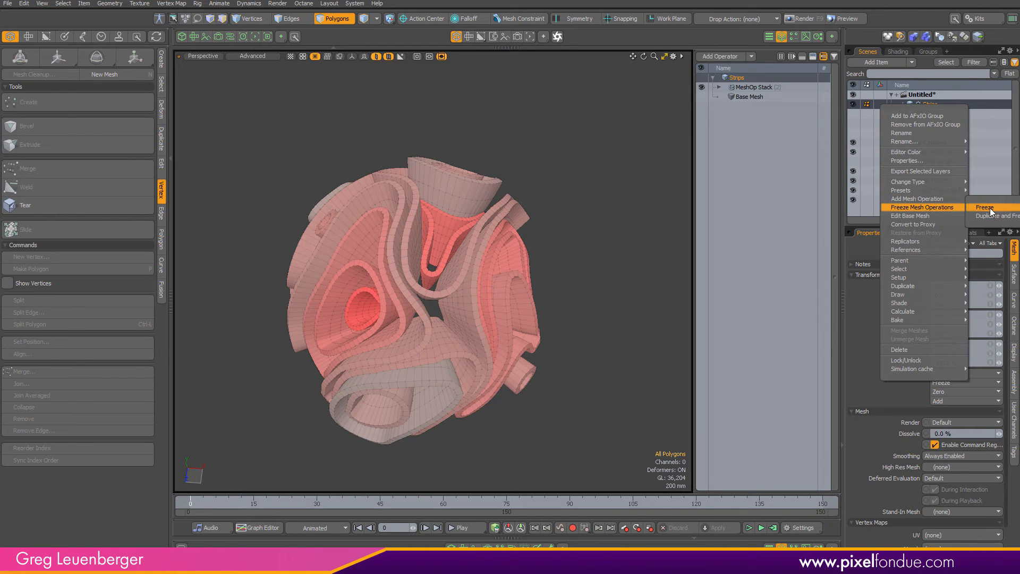
left_click(989, 215)
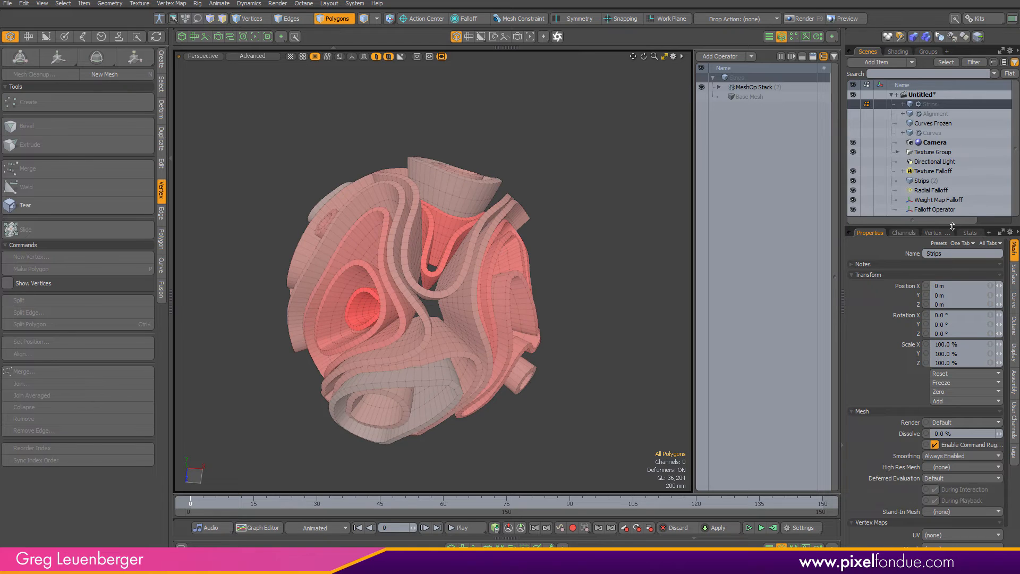
Move the frozen Strips copy to the start of the item list, above the original, and rename it Flower.
left_click_drag(966, 219, 966, 272)
left_click(926, 182)
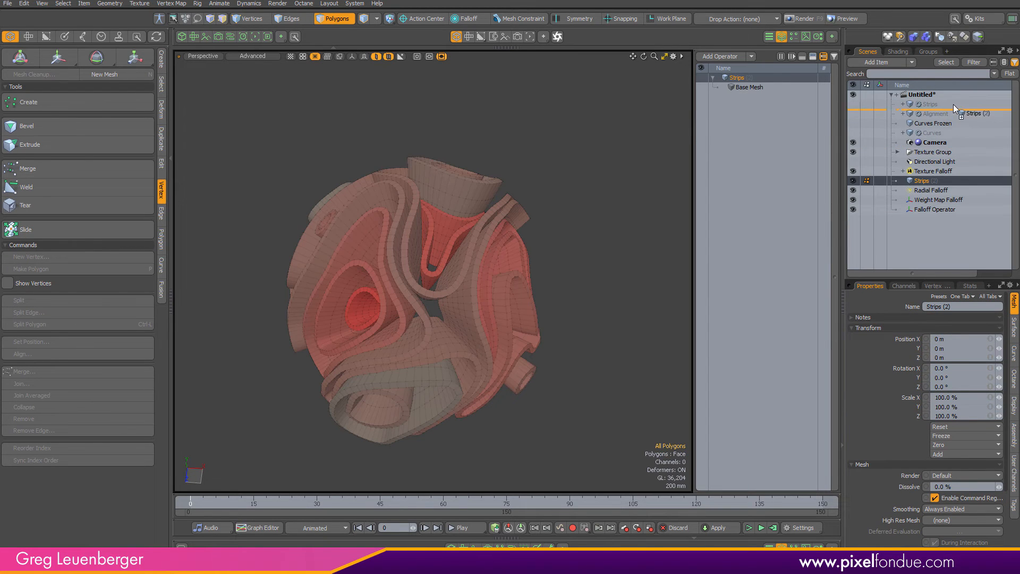
left_click_drag(954, 109, 951, 104)
mouse_move(600, 228)
left_mouse_down("alt")
mouse_move(484, 231)
mouse_move(518, 232)
left_mouse_up("alt")
left_click(922, 105)
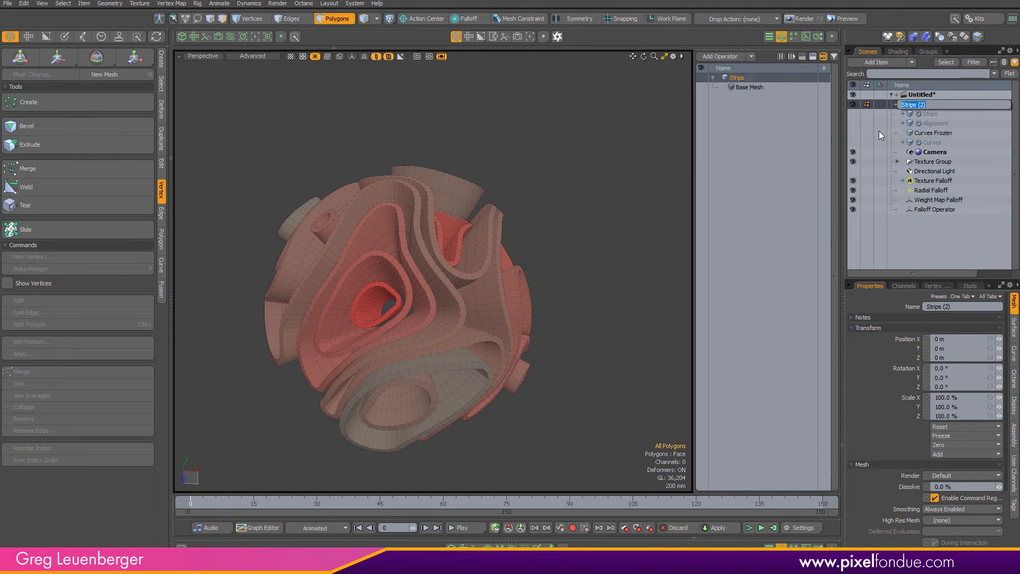
type("FLowelower")
key("Return")
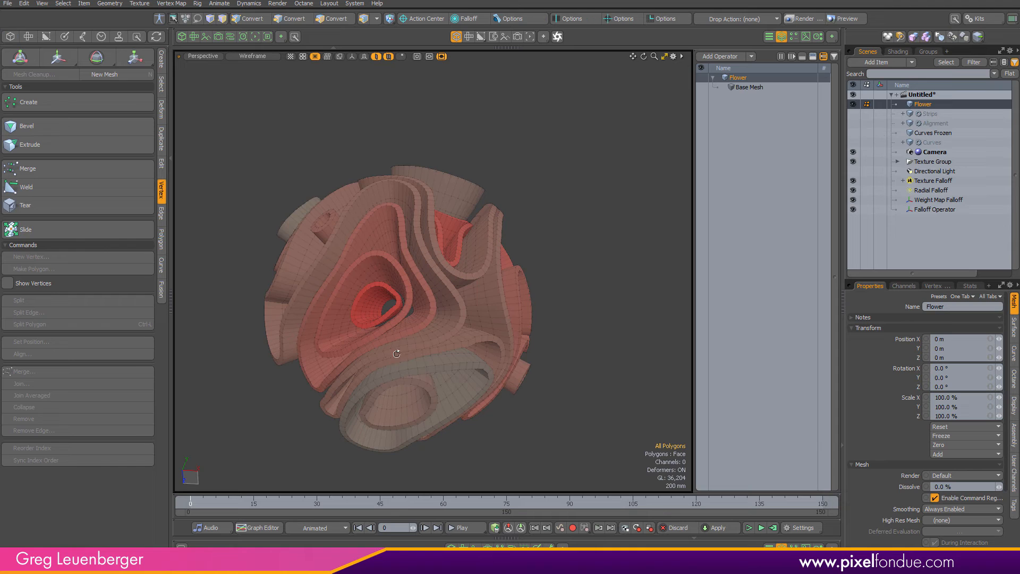
Convert the Flower mesh's polygons to Catmull-Clark subdivision surfaces.
mouse_move(457, 233)
left_mouse_down("alt")
mouse_move(420, 233)
mouse_move(410, 324)
mouse_move(537, 292)
mouse_move(478, 307)
left_mouse_up("alt")
scroll(420, 233, "up", 3)
key("shift+Tab")
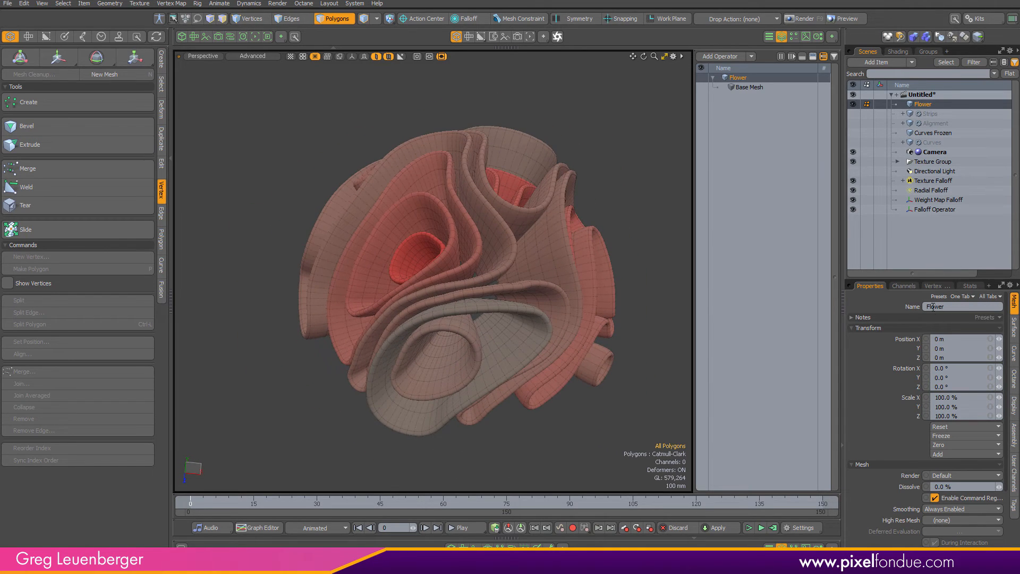
Select the polygons of Flower's Top selection set and convert the selection to its boundary edges.
left_click(944, 288)
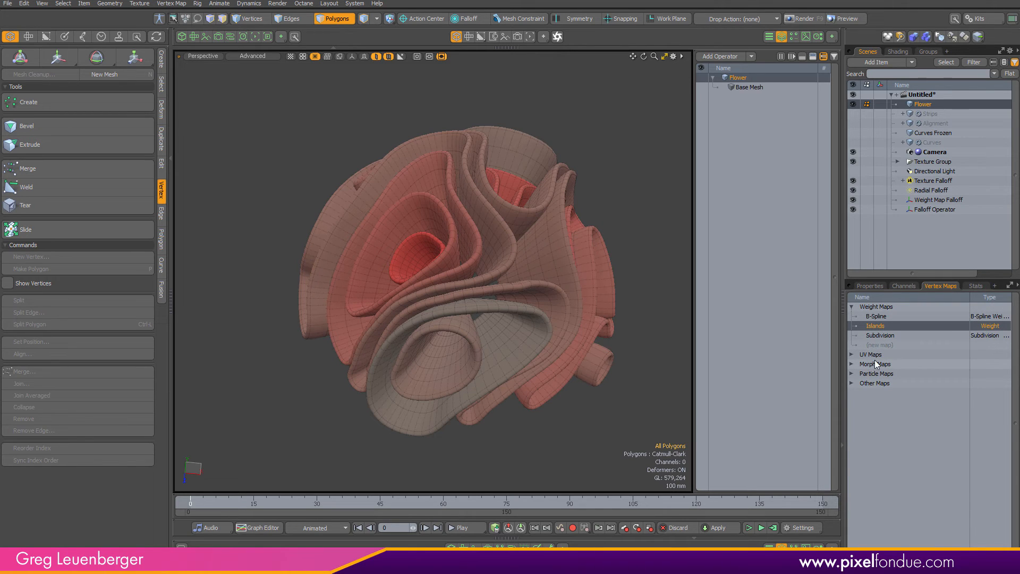
left_click(971, 286)
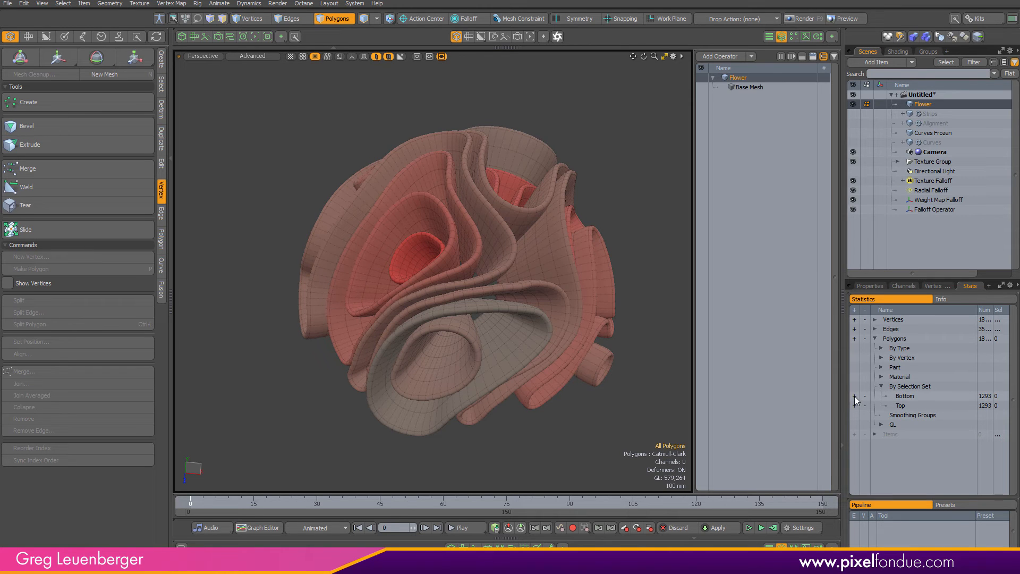
left_click(854, 397)
left_click(854, 406)
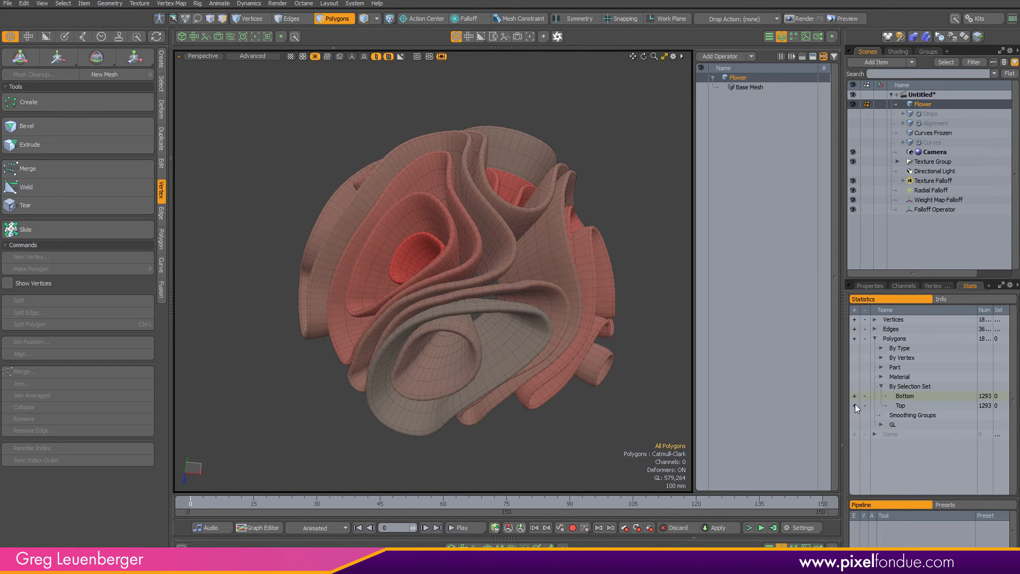
left_click(294, 19)
Bevel the selected boundary edges of the Flower's tops by 2 mm with a Round Level of 1, then clear the selection.
scroll(403, 297, "up", 5)
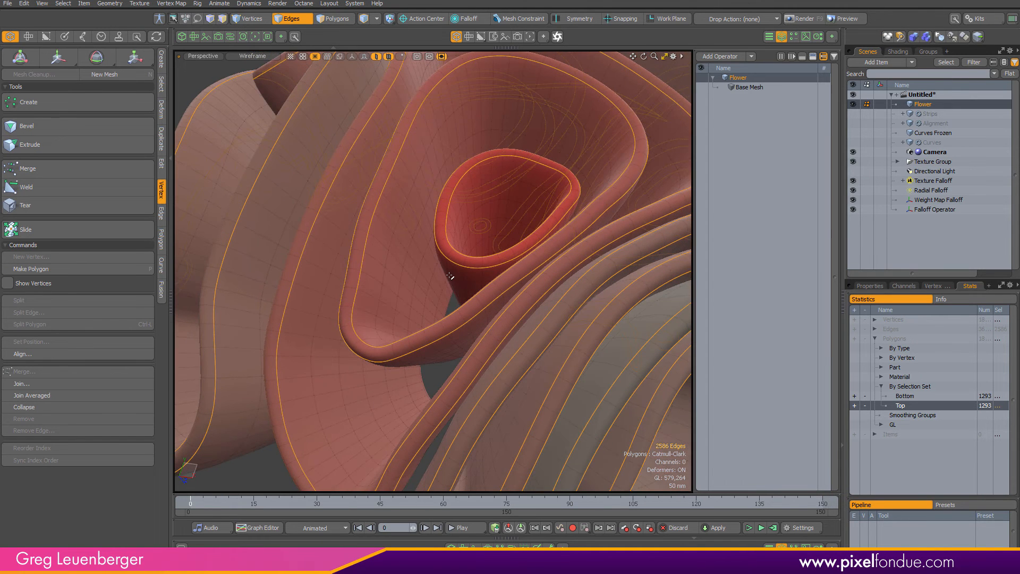
key("b")
scroll(407, 307, "up", 4)
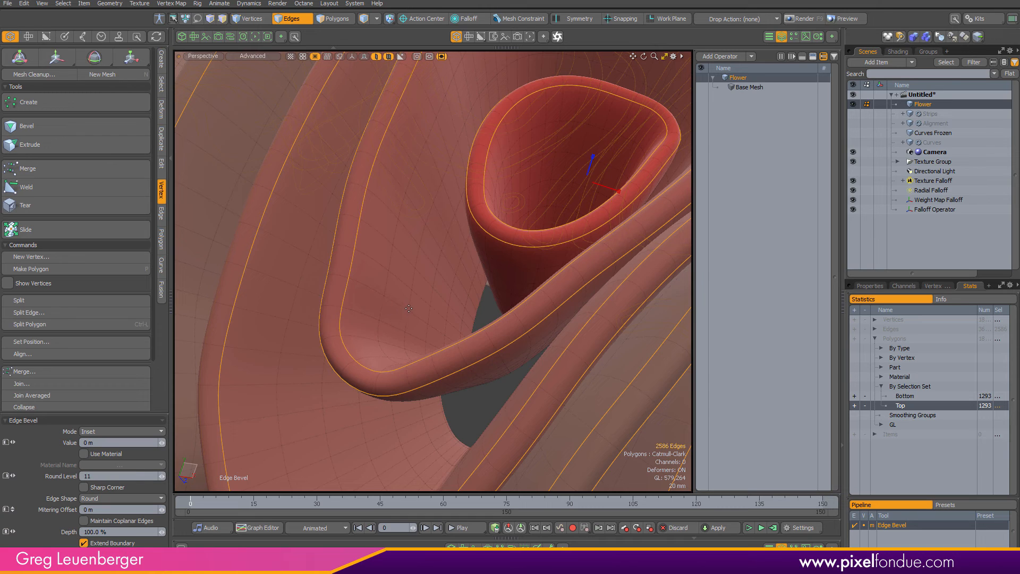
key("k")
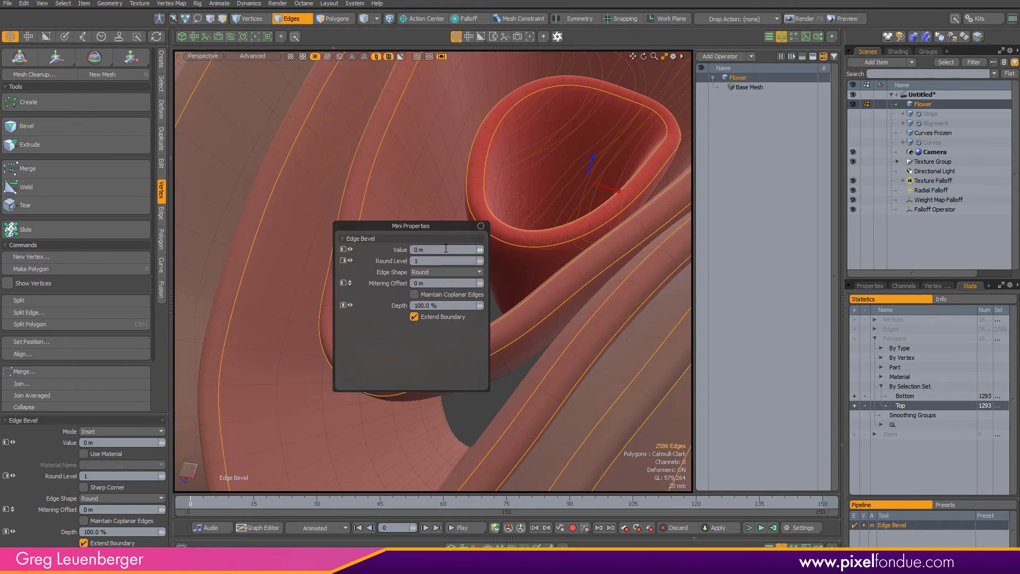
scroll(405, 137, "up", 3)
scroll(405, 137, "down", 2)
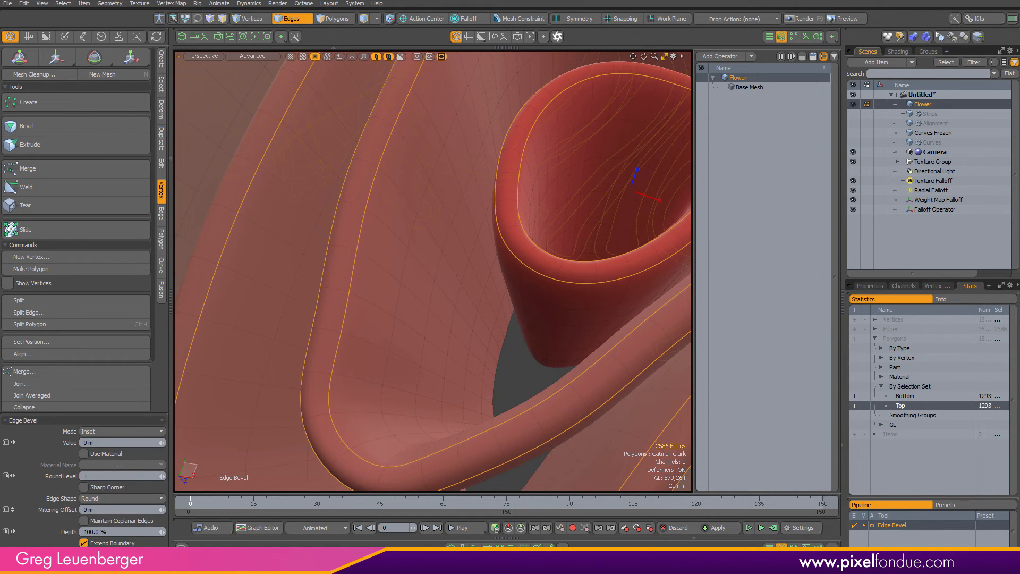
left_click(405, 137)
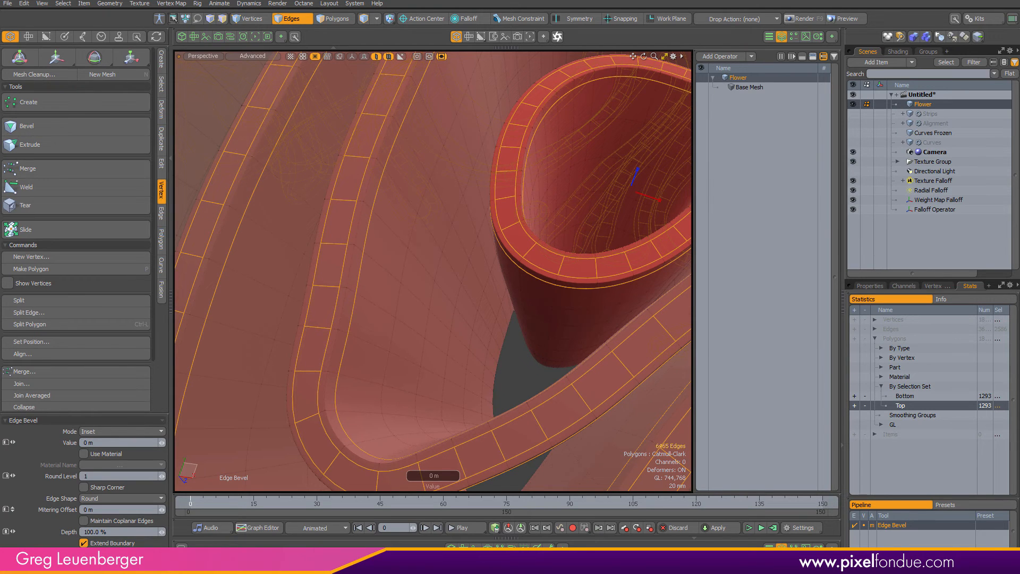
left_click_drag(401, 238, 344, 252, "ctrl+alt")
left_click_drag(345, 252, 335, 266, "alt")
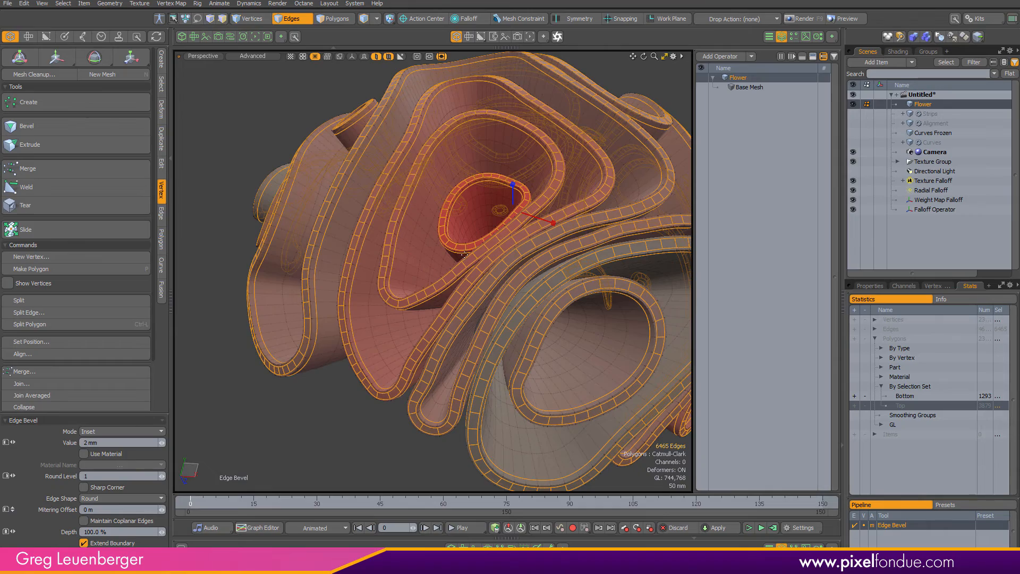
key("q")
left_click_drag(418, 261, 393, 303, "alt")
left_click(301, 419)
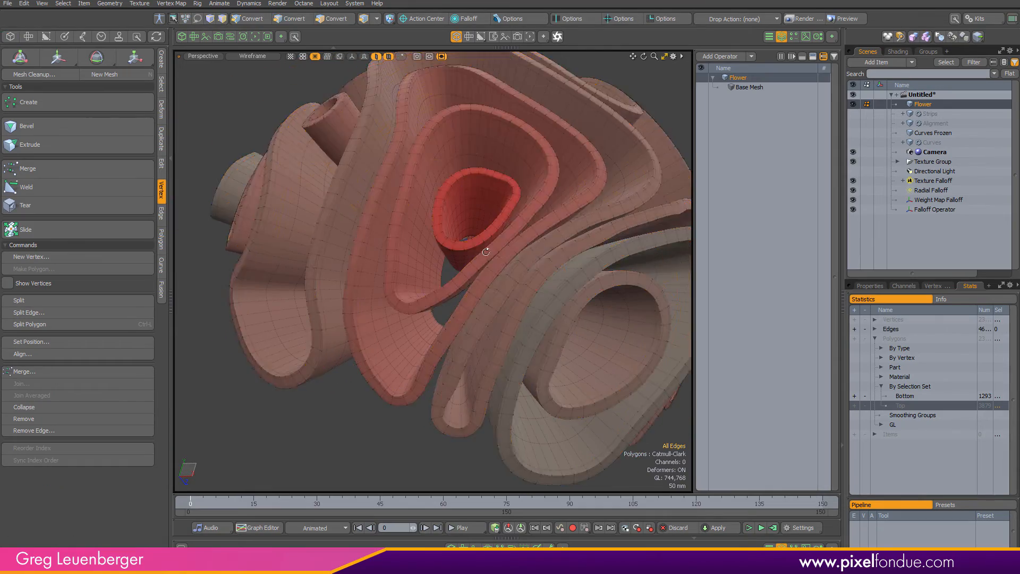
Select the polygons of the Bottom selection set on the Flower's underside.
left_click_drag(377, 364, 452, 273, "alt")
left_click_drag(452, 274, 528, 259, "ctrl+alt")
mouse_move(528, 259)
left_mouse_down("alt")
mouse_move(452, 261)
mouse_move(526, 262)
left_mouse_up("alt")
left_click_drag(526, 261, 510, 276, "ctrl+alt")
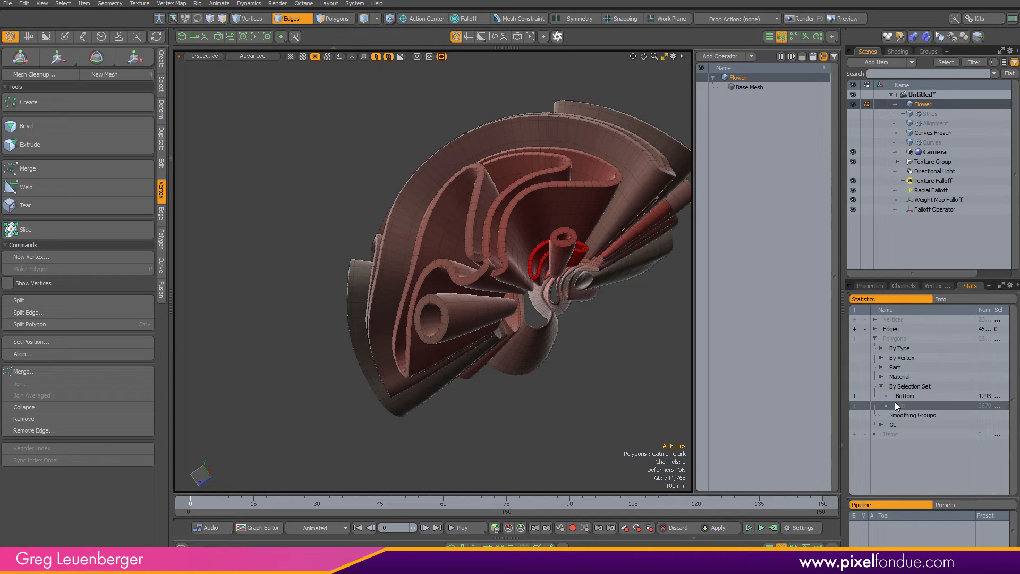
key("3")
left_click_drag(622, 368, 494, 297, "alt")
left_click(519, 451)
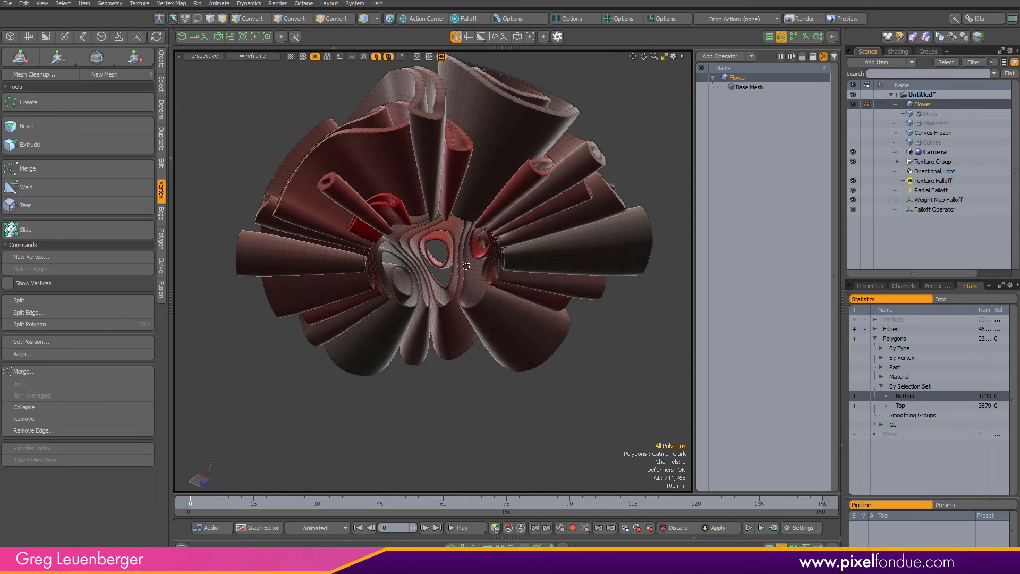
left_click(854, 396)
Scale the selected bottom polygons down about the origin.
left_click_drag(467, 298, 466, 383, "alt")
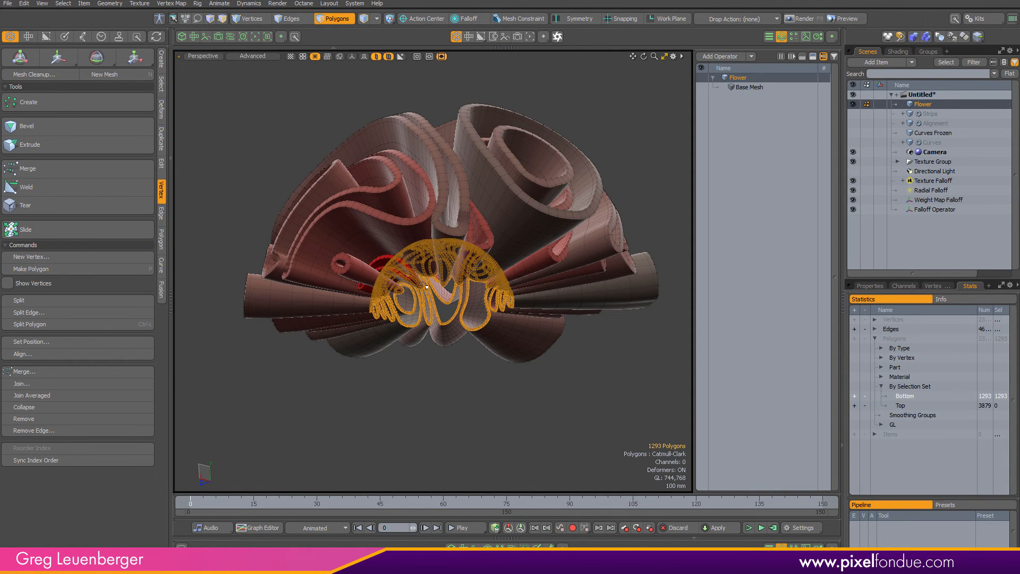
key("y")
left_click_drag(409, 261, 589, 383, "alt")
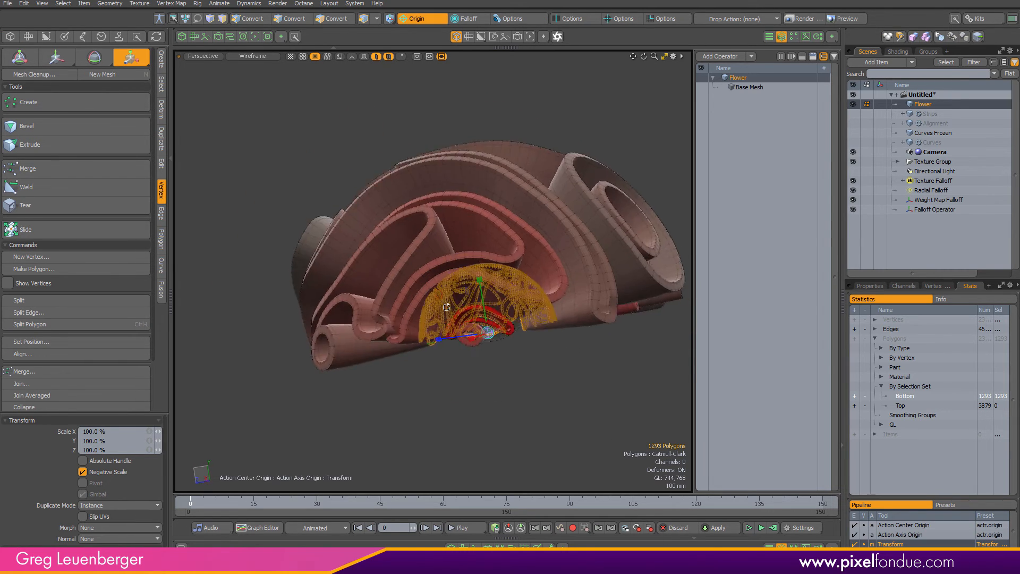
left_click_drag(489, 348, 452, 309, "alt")
left_click_drag(423, 251, 590, 378, "alt")
key("space")
left_click_drag(503, 365, 478, 351, "alt")
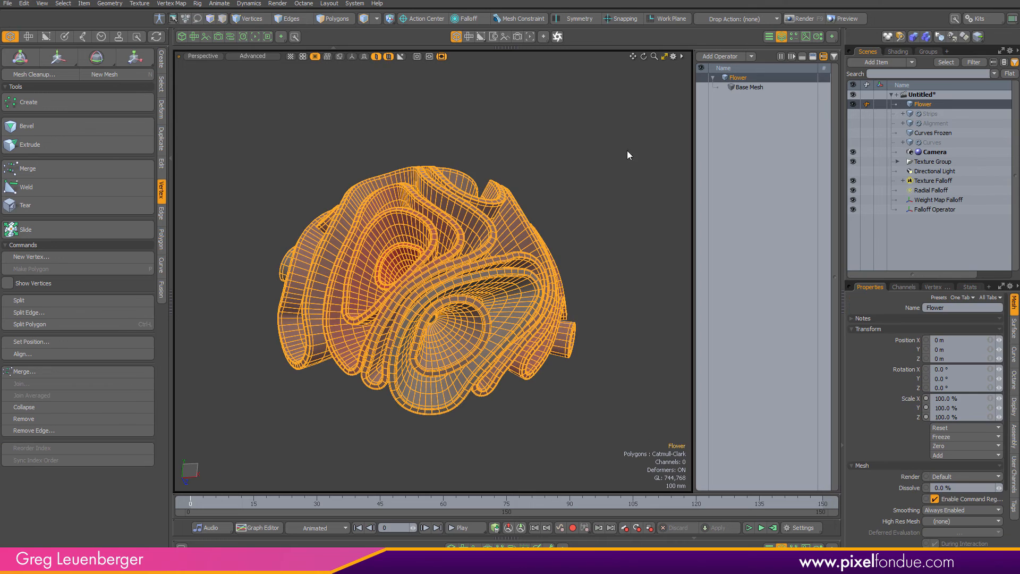
Add a Twist effector weighted by the Islands map to the Flower, with Twist at -52.5° and Taper at -182%.
left_click_drag(626, 151, 582, 208, "alt")
left_click(585, 204)
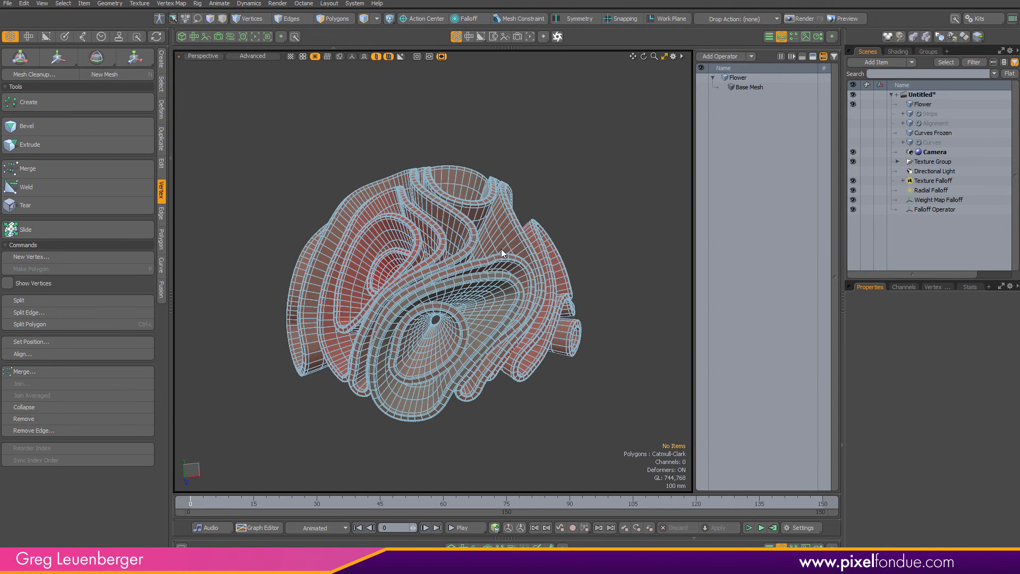
left_click(502, 249)
left_click(718, 60)
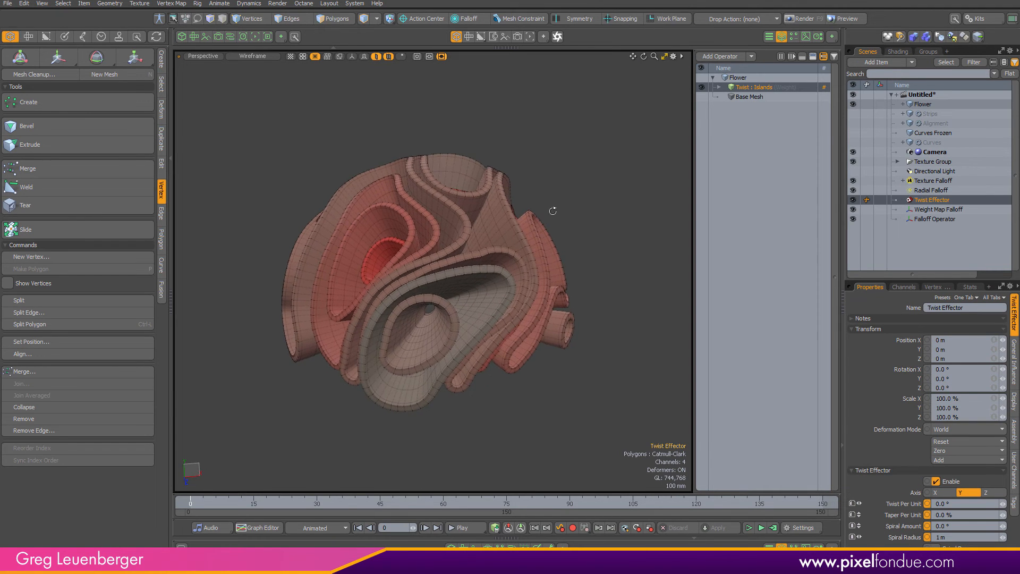
mouse_move(553, 211)
left_mouse_down("alt")
mouse_move(565, 207)
mouse_move(615, 255)
mouse_move(548, 233)
mouse_move(590, 196)
mouse_move(590, 170)
mouse_move(589, 221)
mouse_move(533, 406)
left_mouse_up("alt")
key("c")
mouse_move(534, 406)
left_mouse_down("alt")
mouse_move(526, 419)
mouse_move(287, 246)
mouse_move(462, 342)
mouse_move(600, 303)
mouse_move(491, 173)
mouse_move(530, 173)
mouse_move(351, 172)
left_mouse_up("alt")
left_click_drag(433, 323, 462, 248, "alt")
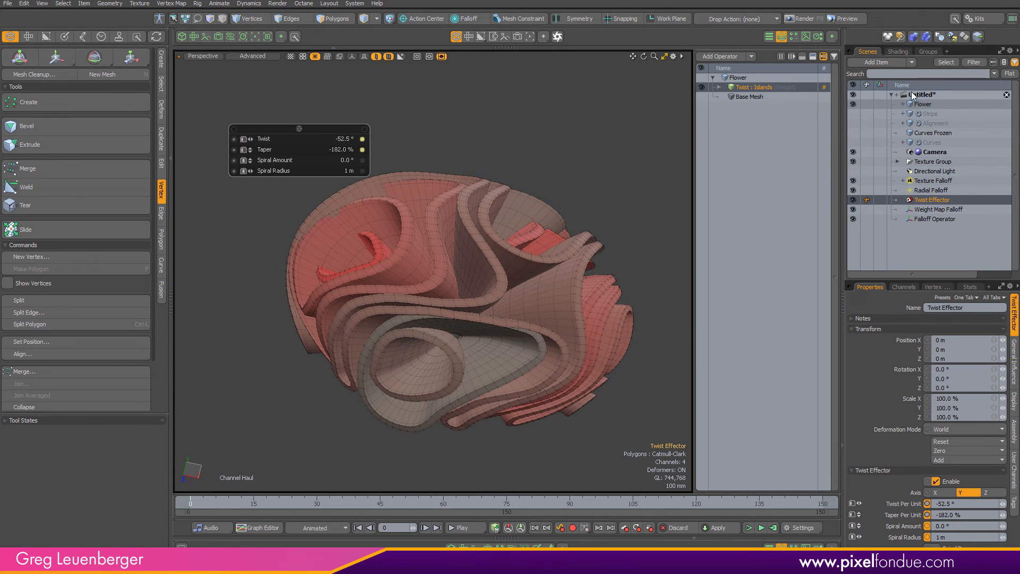
Disable the Twist operator and stretch the Flower mesh vertically.
left_click(739, 78)
left_click(701, 89)
left_click_drag(496, 273, 521, 202, "alt")
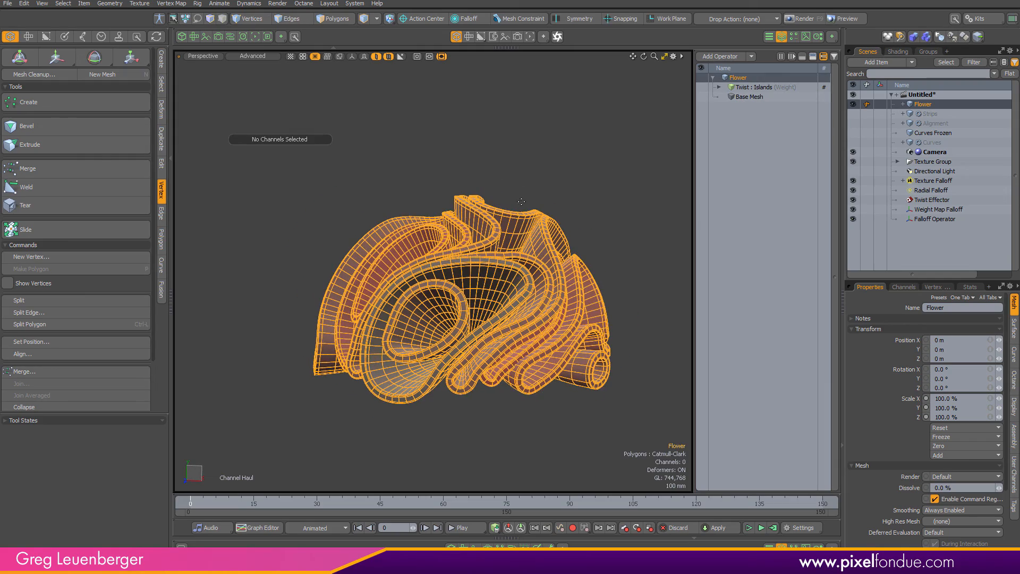
key("r")
left_click_drag(438, 281, 473, 266, "alt")
key("q")
left_click(634, 211)
Delete the edge loop at the tight fold of the strip near the Flower's base.
left_click_drag(633, 211, 409, 369, "alt")
scroll(433, 364, "up", 5)
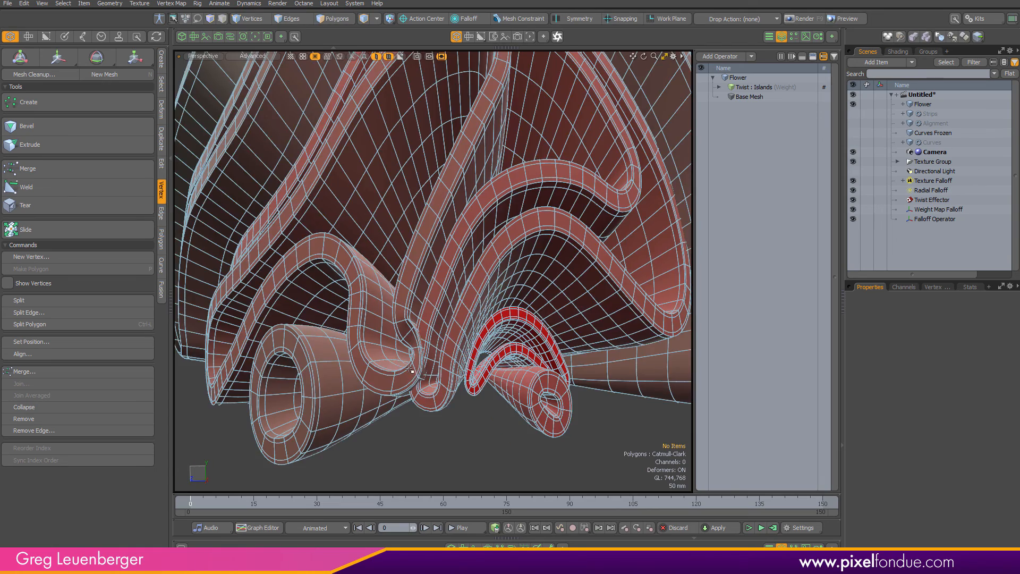
left_click_drag(406, 334, 461, 368, "ctrl+alt")
key("2")
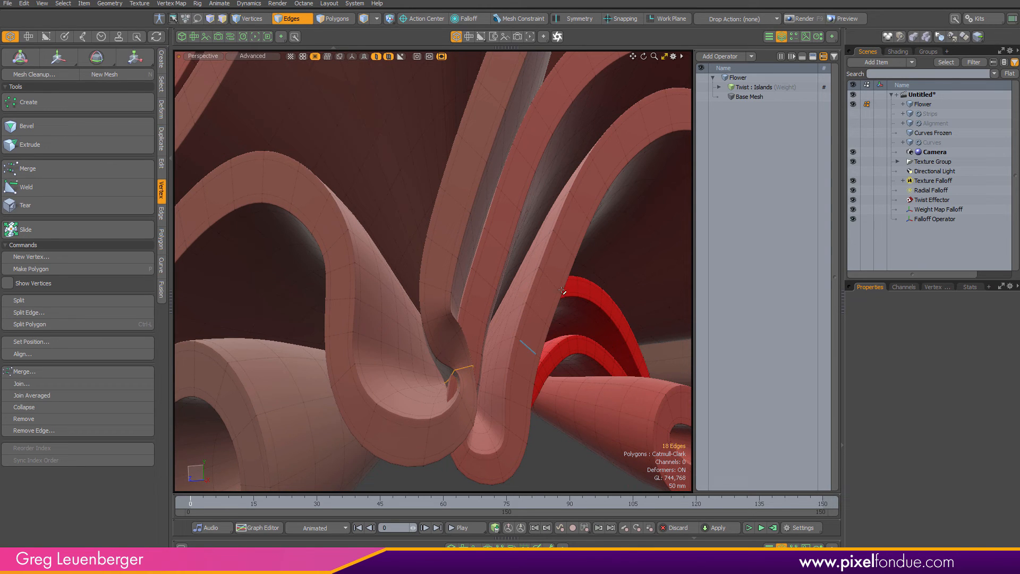
key("BackSpace")
Move two edge loops on the neighbouring narrow fold away from the intersecting strip, using a 2 mm soft selection falloff.
left_click_drag(562, 303, 483, 318, "ctrl+alt")
left_click_drag(483, 319, 484, 393, "alt")
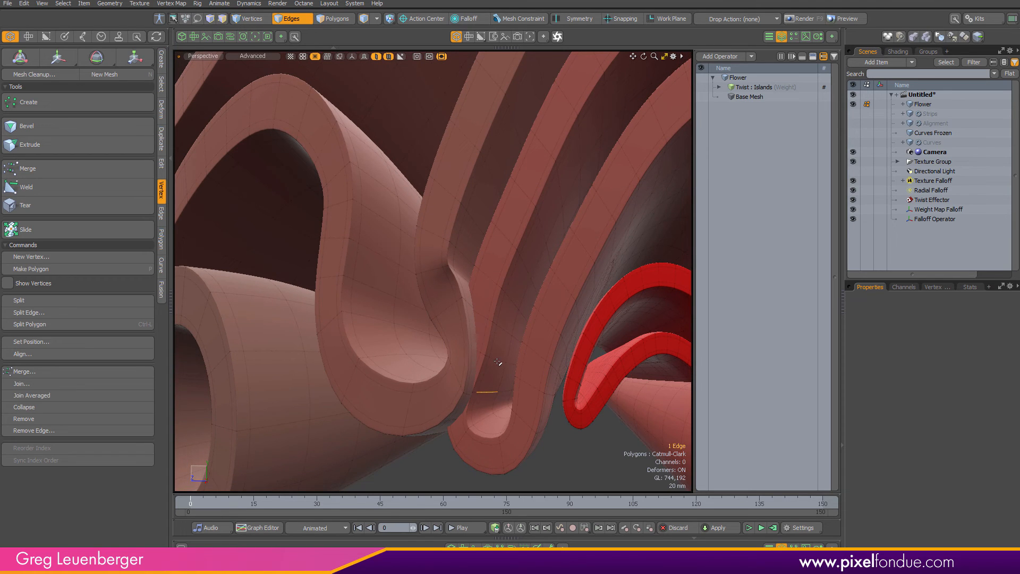
left_click(498, 361, "shift")
key("w")
left_click_drag(564, 363, 498, 373, "alt")
key("shift+f")
left_click(534, 405)
right_click(499, 373)
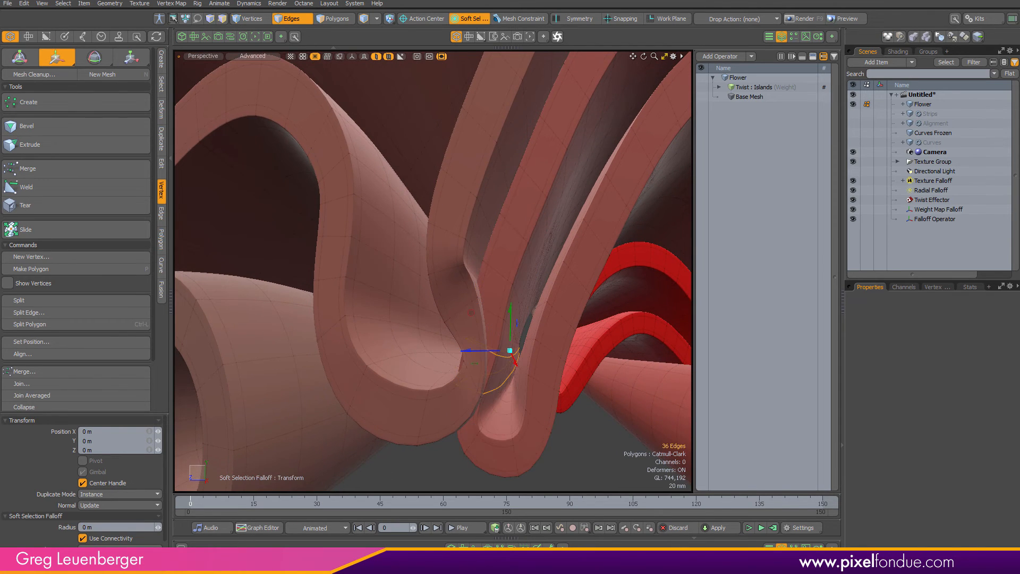
mouse_move(498, 373)
right_mouse_down()
mouse_move(517, 359)
mouse_move(503, 366)
right_mouse_up()
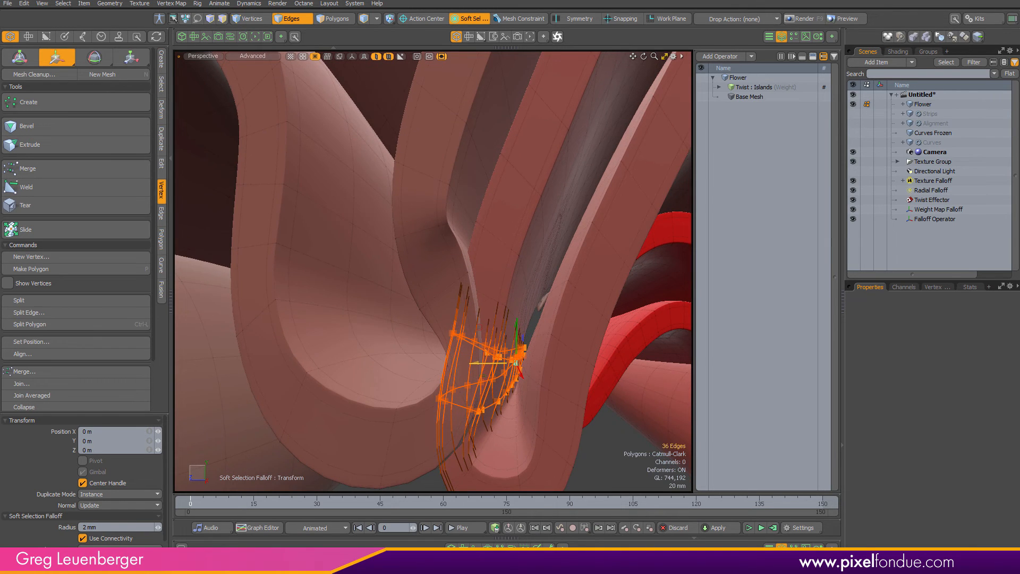
left_click_drag(478, 363, 514, 431)
key("space")
Clear the soft selection falloff and the vertex selection, and hide the wireframe overlay on the Flower.
key("1")
left_click_drag(543, 303, 481, 300, "ctrl+alt")
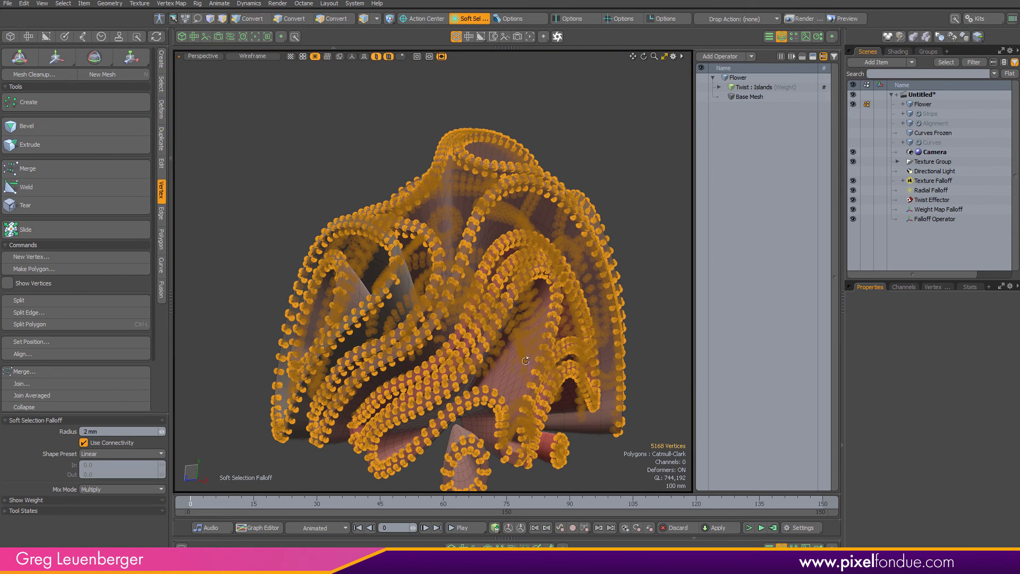
key("space")
left_click_drag(636, 264, 571, 241, "alt")
left_click(654, 184)
key("ctrl+3")
key("ctrl+3")
left_click(648, 247)
left_click_drag(649, 244, 447, 288, "alt")
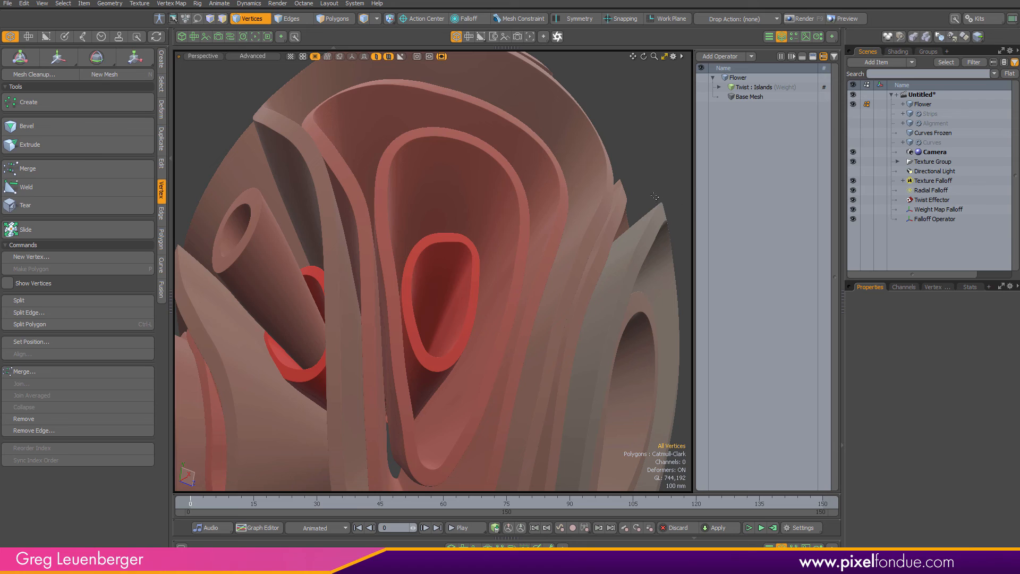
left_click_drag(654, 197, 495, 248, "alt")
left_click_drag(631, 138, 627, 142, "alt")
Add a Transform effector weighted by the Islands map to the Flower and show the locators in the viewport.
left_click(724, 58)
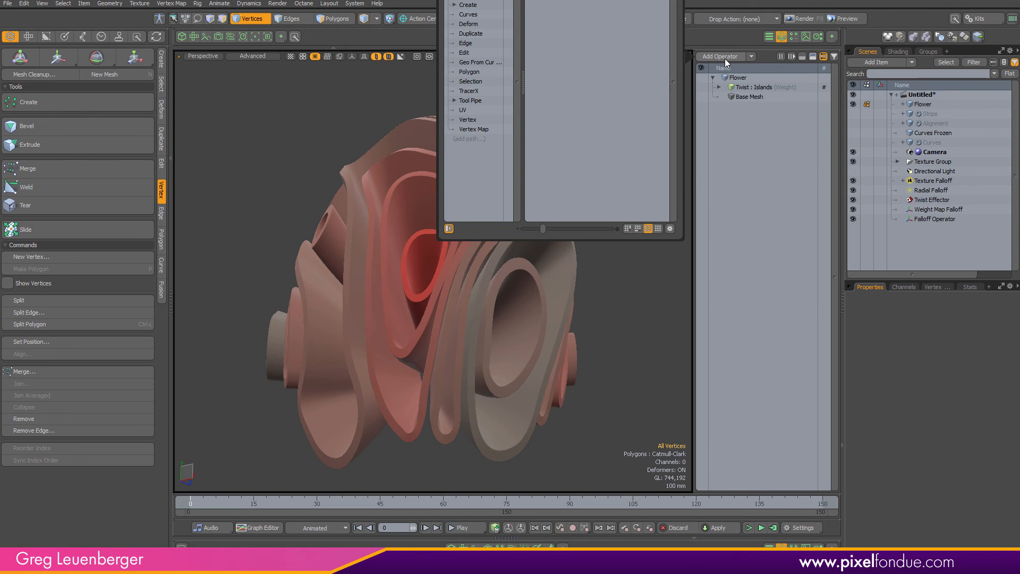
scroll(597, 92, "down", 10)
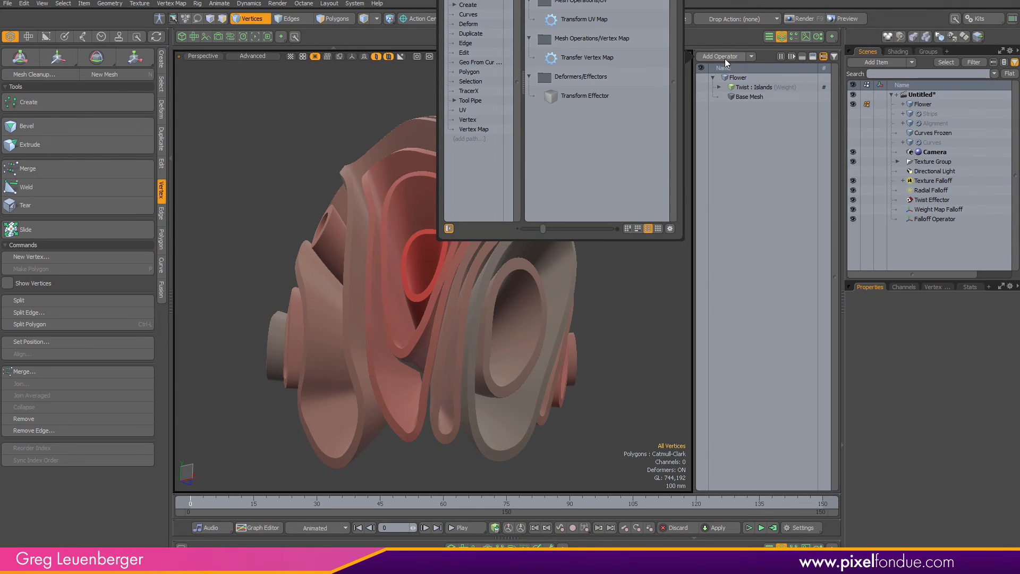
double_click(598, 94)
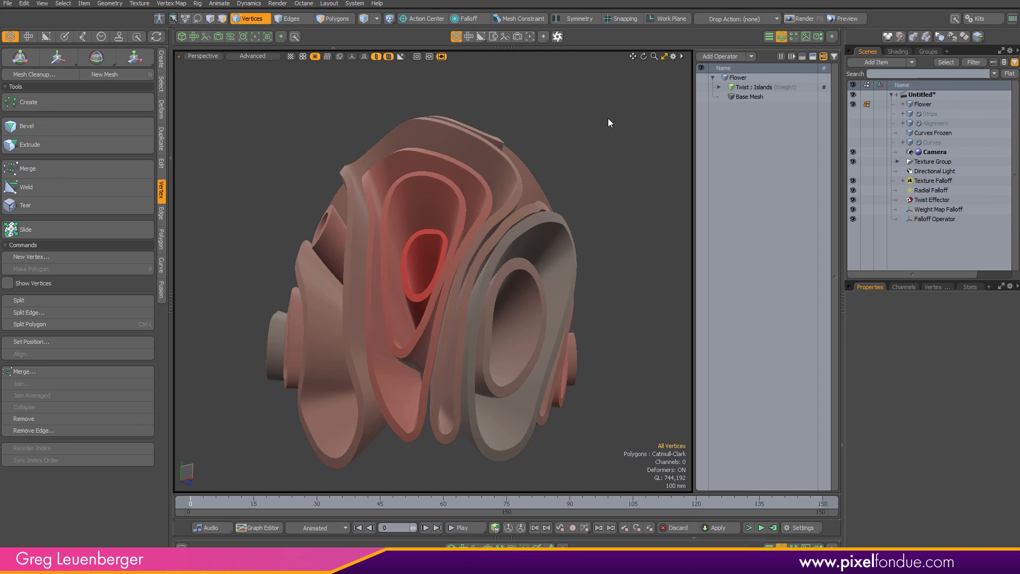
scroll(591, 212, "down", 3)
left_click_drag(580, 242, 494, 298, "alt")
key("ctrl+6")
left_click(594, 226)
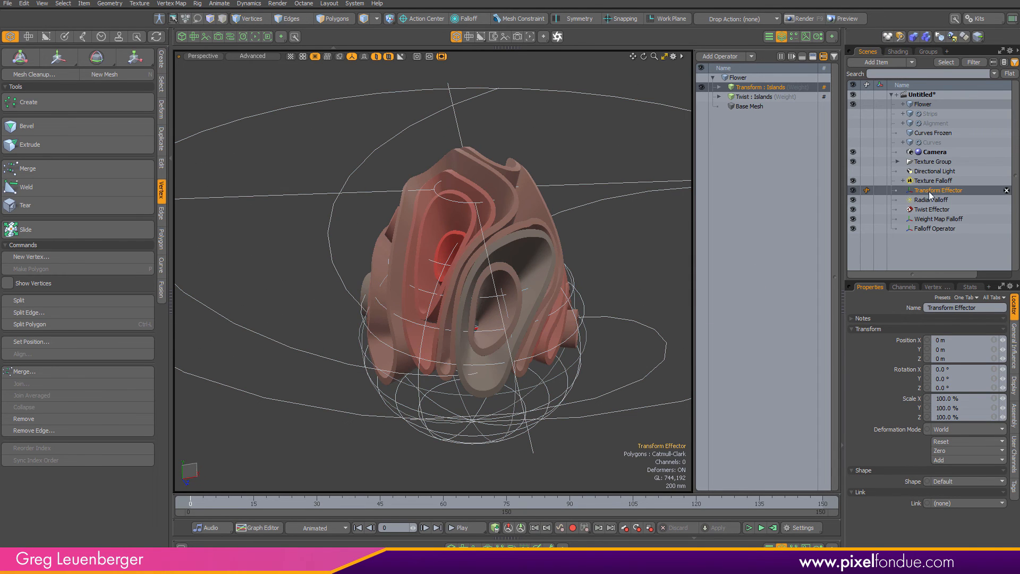
left_click_drag(611, 259, 579, 250, "alt")
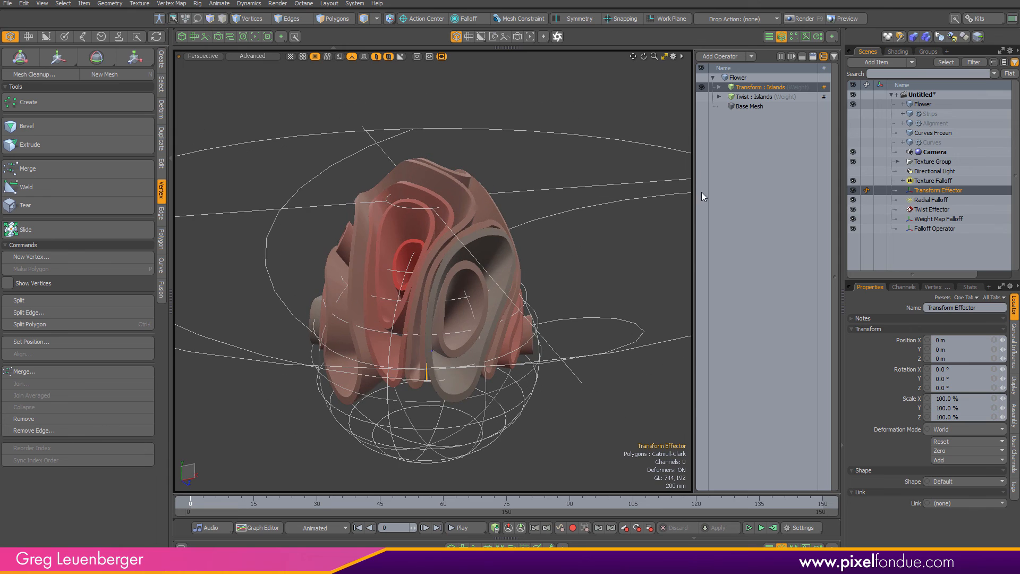
Add a Linear Falloff to the Transform operator's falloffs and set its axis to Y.
left_click(719, 87)
left_click(725, 97)
left_click(726, 115)
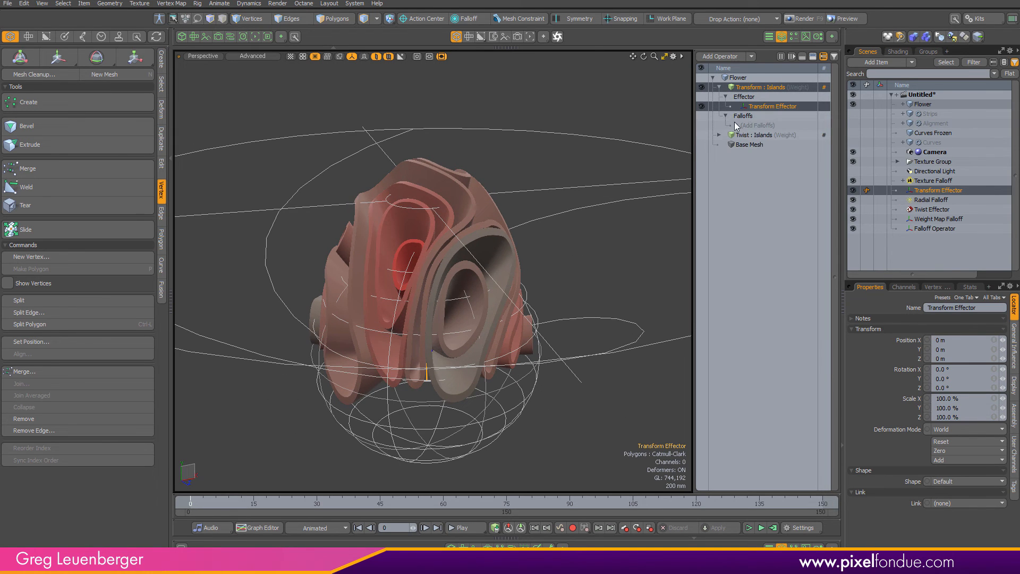
left_click(757, 126)
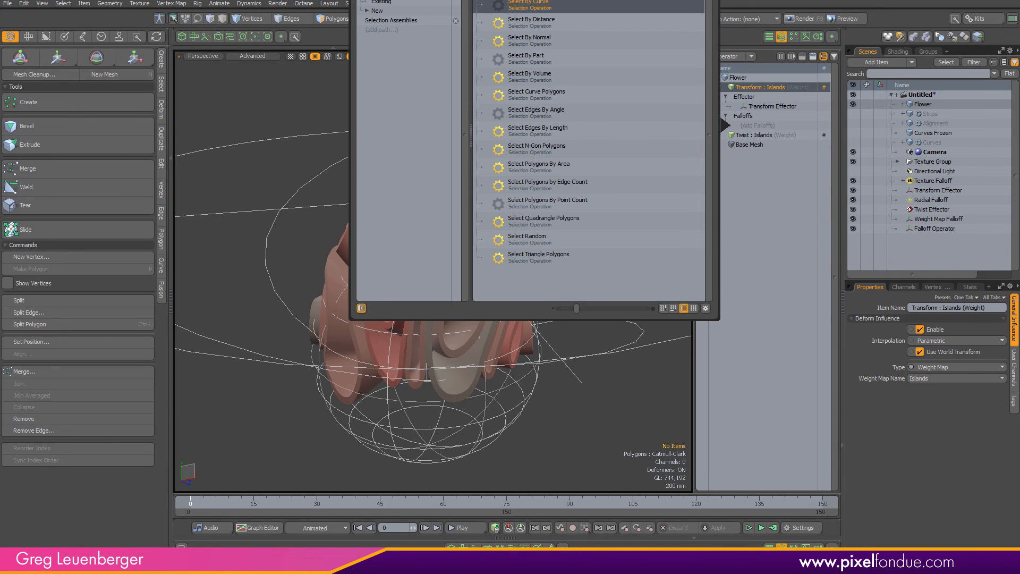
type("fa")
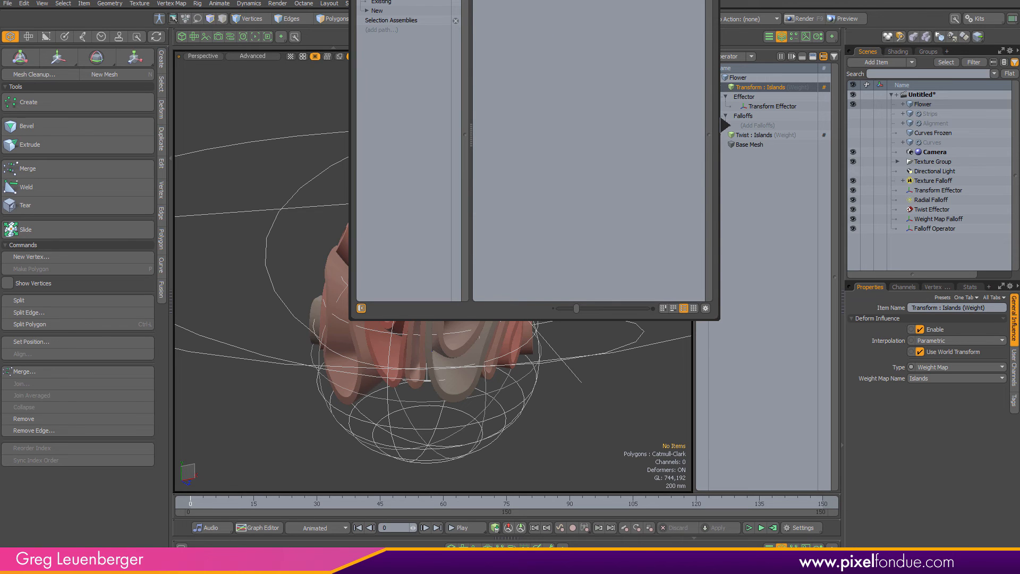
double_click(528, 43)
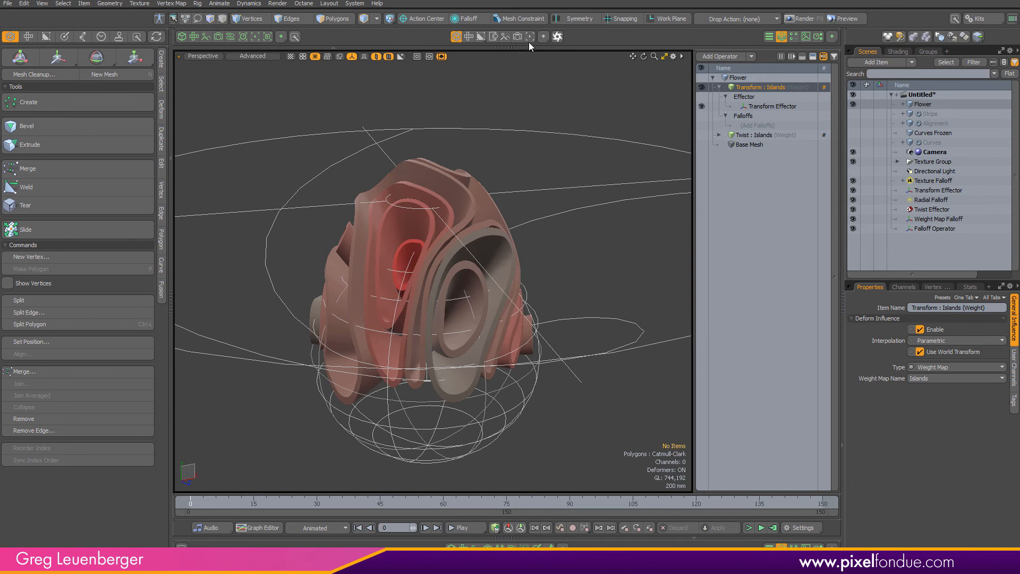
left_click_drag(533, 183, 572, 329, "alt")
key("k")
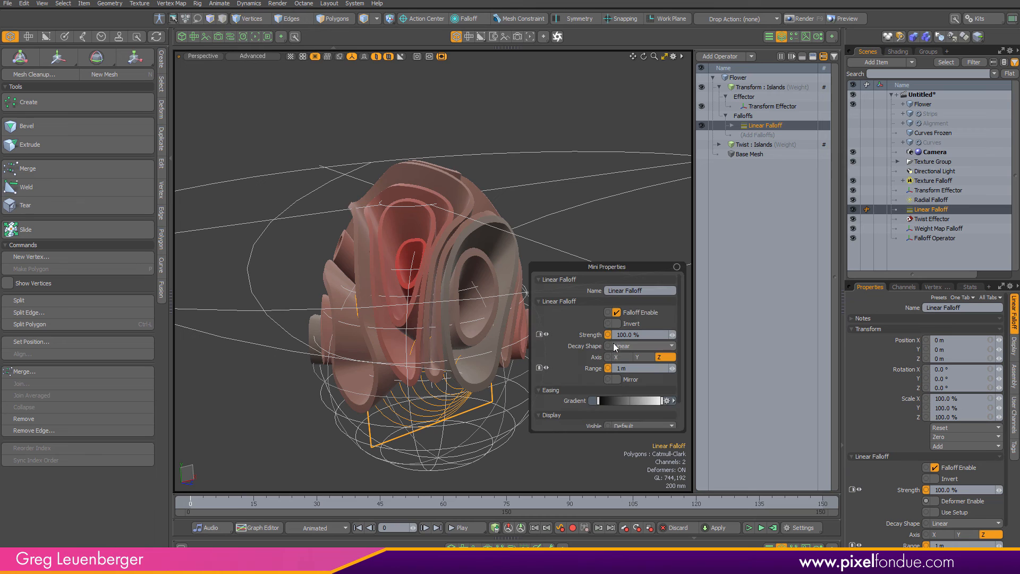
left_click(643, 359)
Hide the light, the other falloffs and the effectors, and switch the viewport to the Right view.
left_click_drag(513, 351, 430, 332, "alt")
left_click_drag(852, 238, 853, 195)
left_click(852, 181)
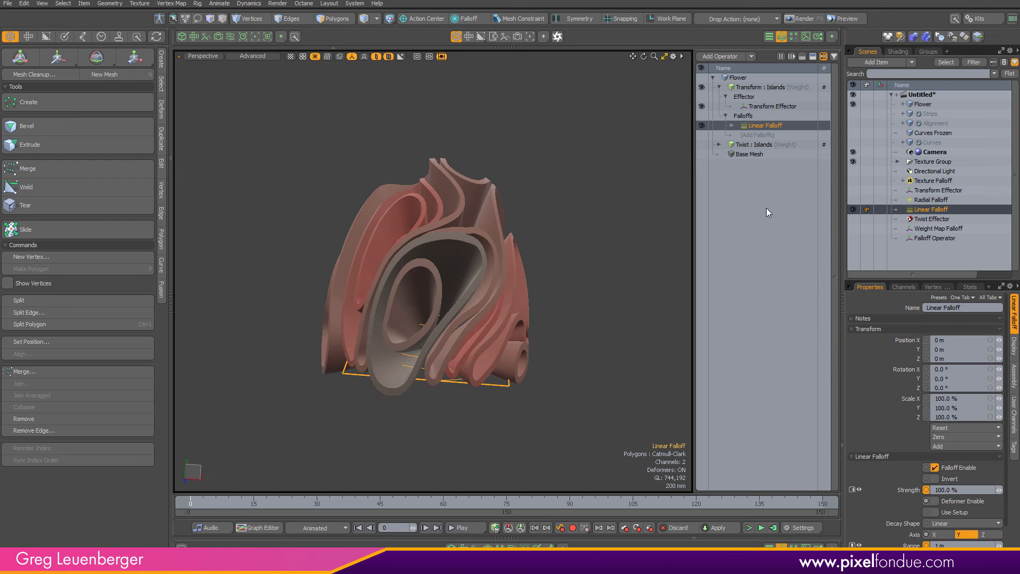
left_click_drag(563, 297, 530, 328, "alt")
key("ctrl+space")
left_click(633, 312)
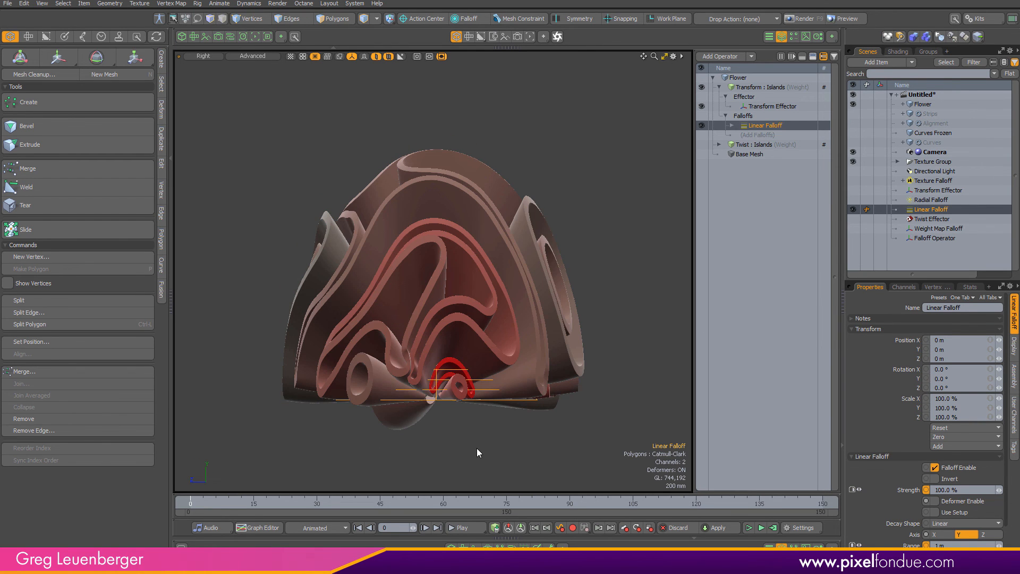
Set the Linear Falloff's range to 2.72 m using Channel Haul and show the schematic alongside the viewport.
key("c")
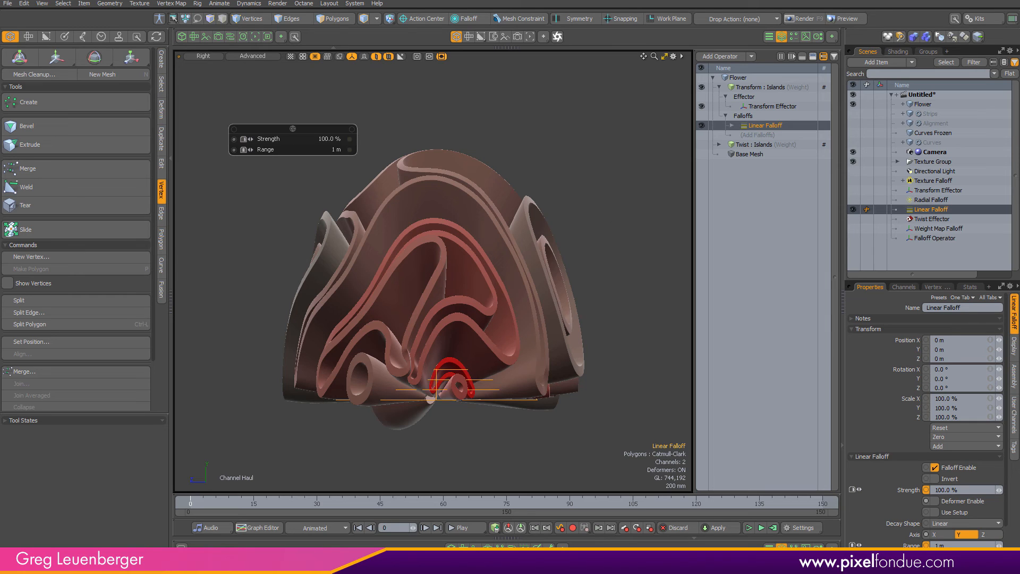
middle_click_drag(550, 392, 641, 392)
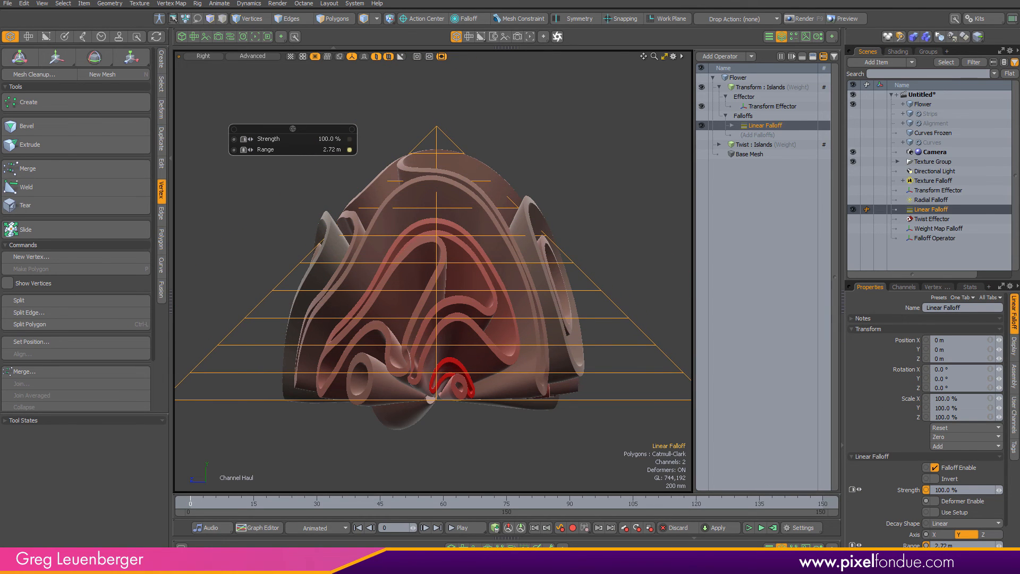
left_click(512, 549)
scroll(573, 468, "down", 2)
left_click_drag(574, 469, 454, 477, "alt")
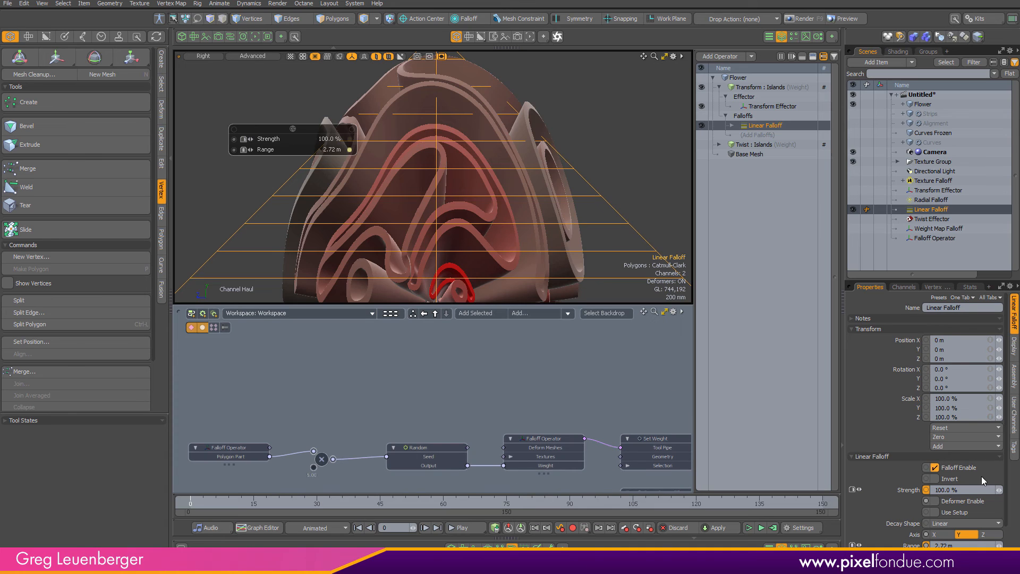
Select the Linear Falloff's Gradient channel and add the falloff with that channel to the schematic.
left_click(913, 287)
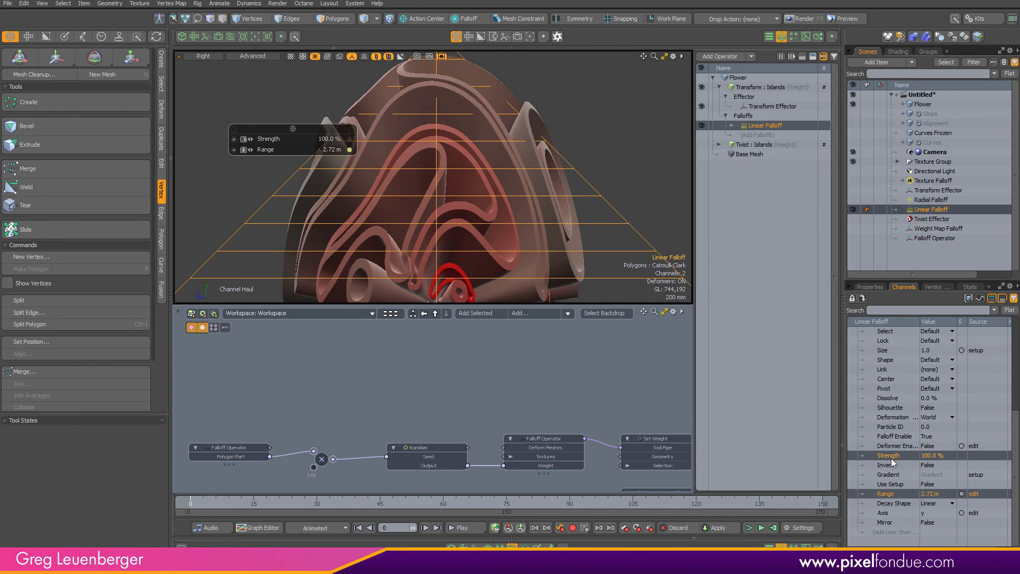
left_click(992, 494)
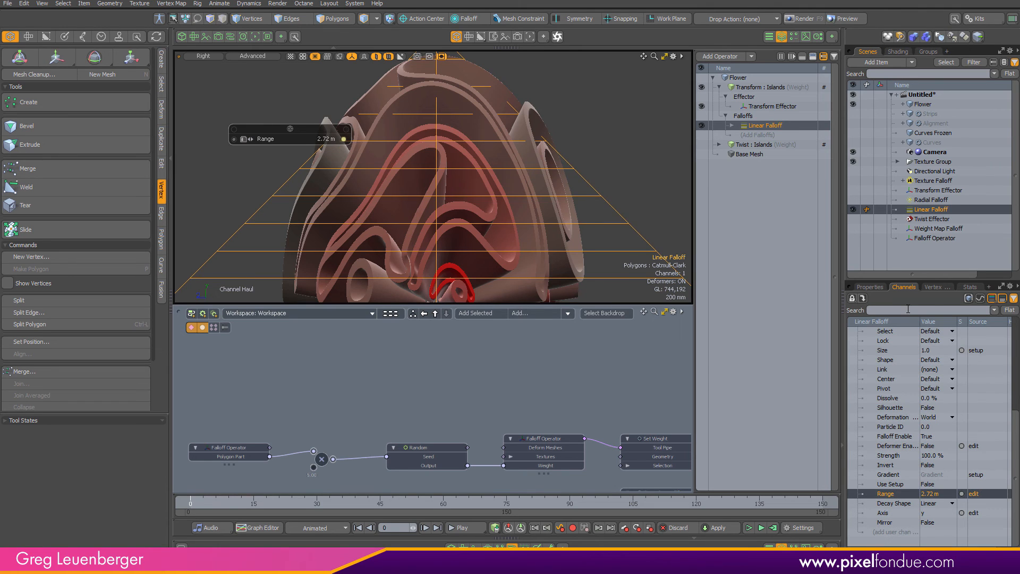
left_click(870, 287)
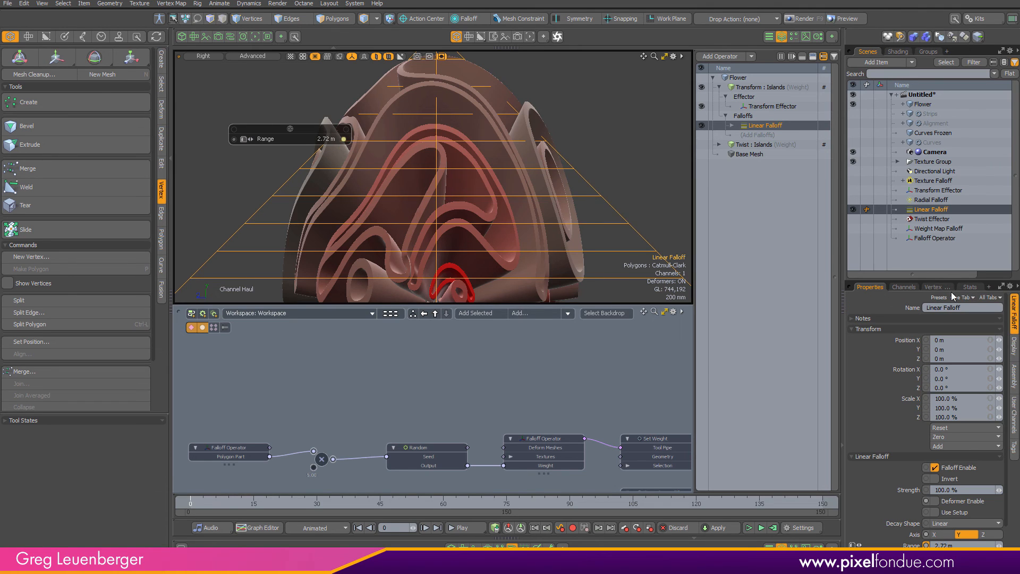
left_click(905, 287)
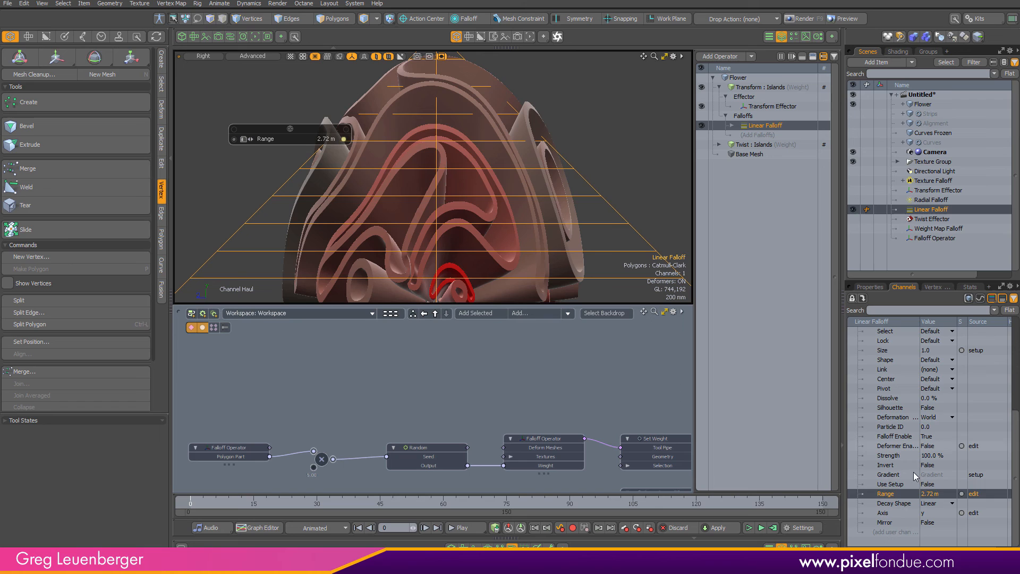
left_click(882, 475)
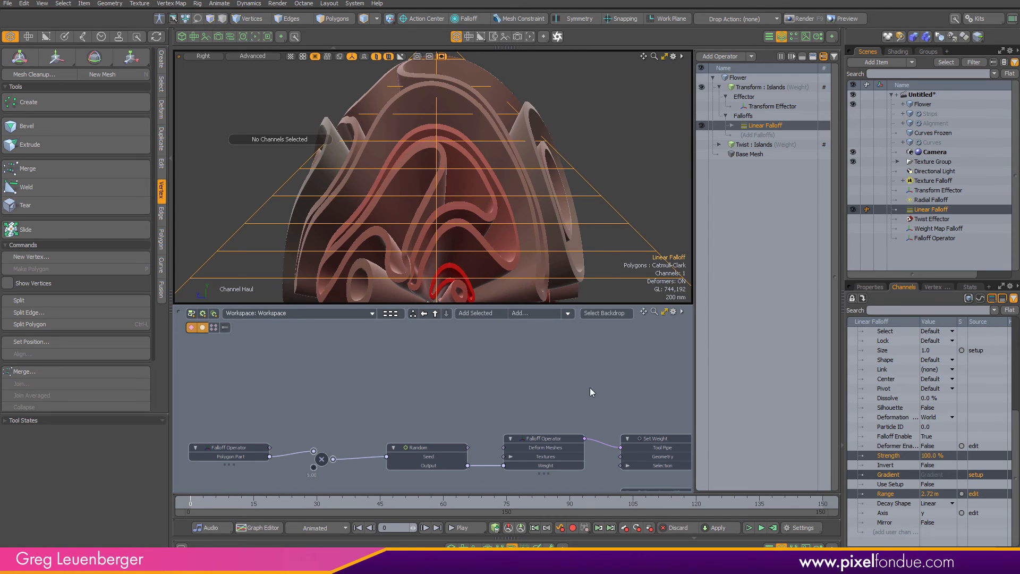
scroll(603, 390, "down", 1)
scroll(498, 375, "up", 7)
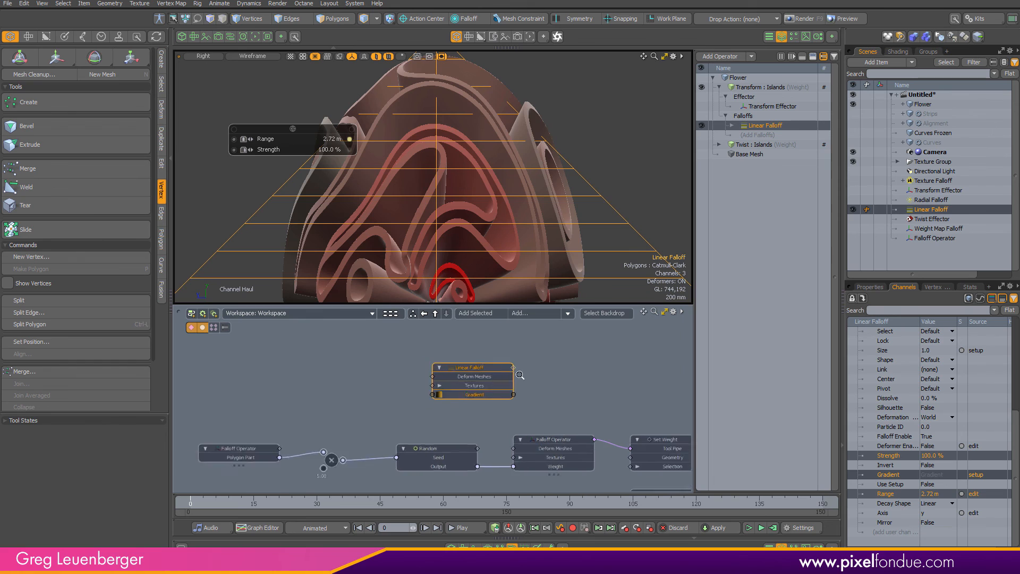
Open the Linear Falloff's easing gradient in the Gradient Editor.
left_click(870, 288)
scroll(1004, 509, "down", 1)
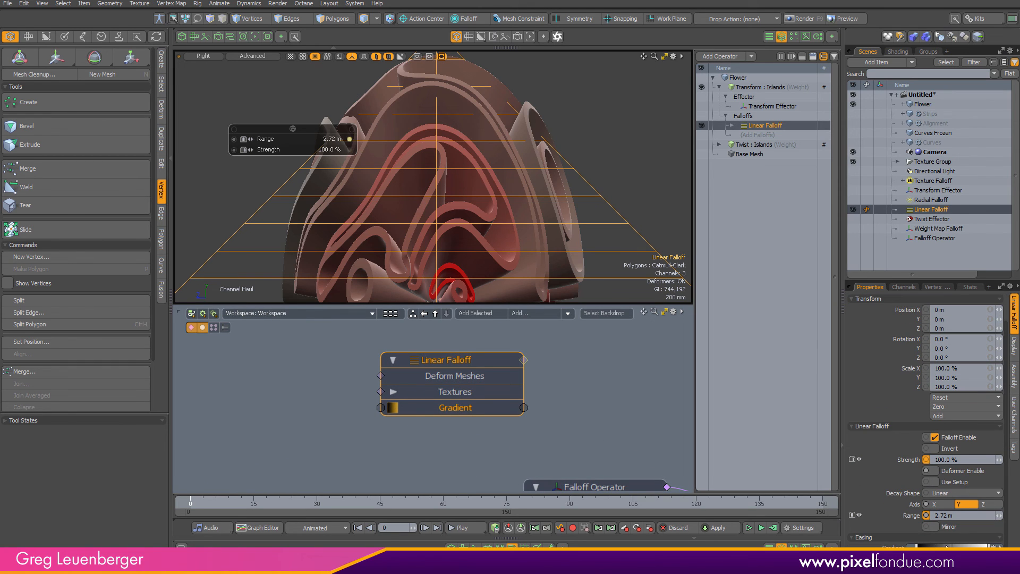
left_click(566, 369)
left_click(476, 358)
left_click(975, 547)
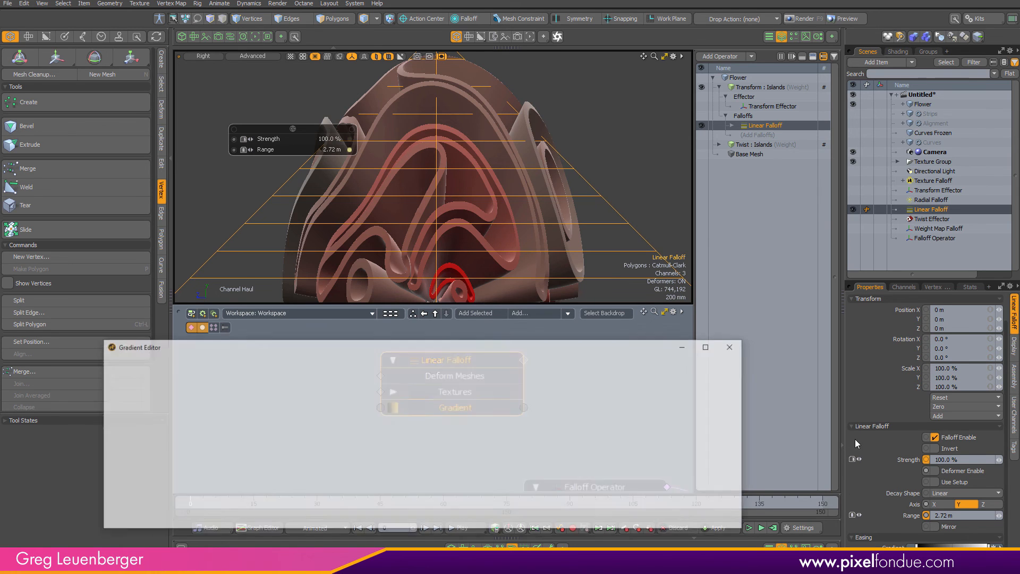
scroll(491, 196, "down", 2)
left_click_drag(503, 182, 500, 177, "alt")
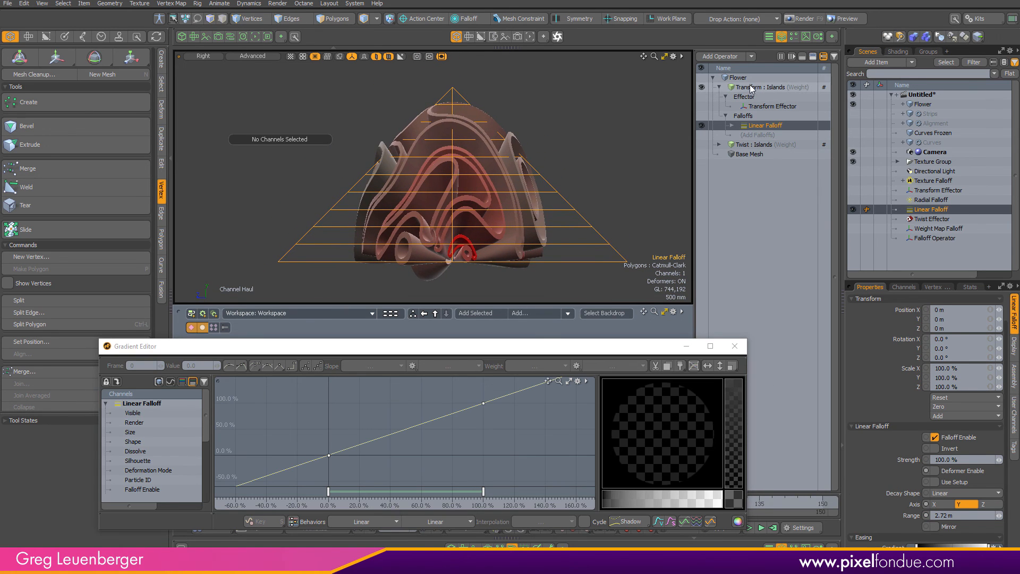
Scale the Transform Effector to 120% in X and Z and switch the viewport to the Perspective view.
left_click(771, 107)
left_click(970, 399)
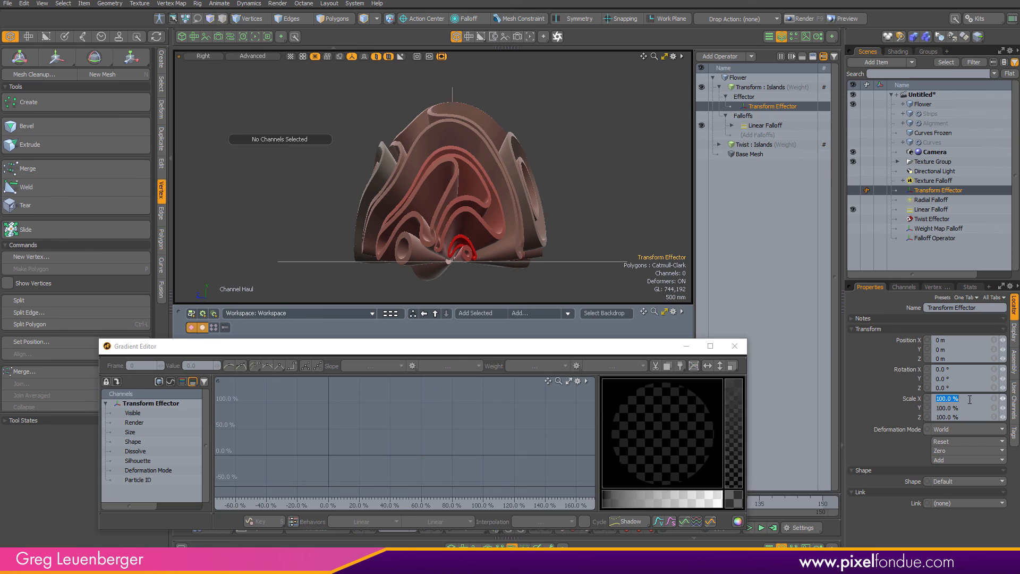
type("1")
key("Tab")
key("Tab")
type("120")
key("Return")
key("ctrl+space")
left_click(518, 218)
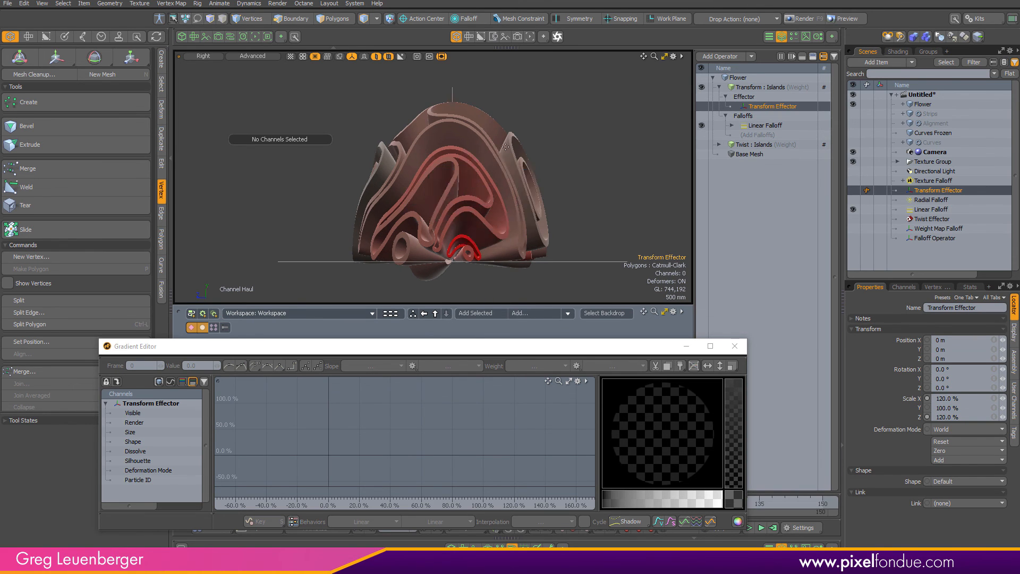
left_click_drag(518, 219, 501, 219, "alt")
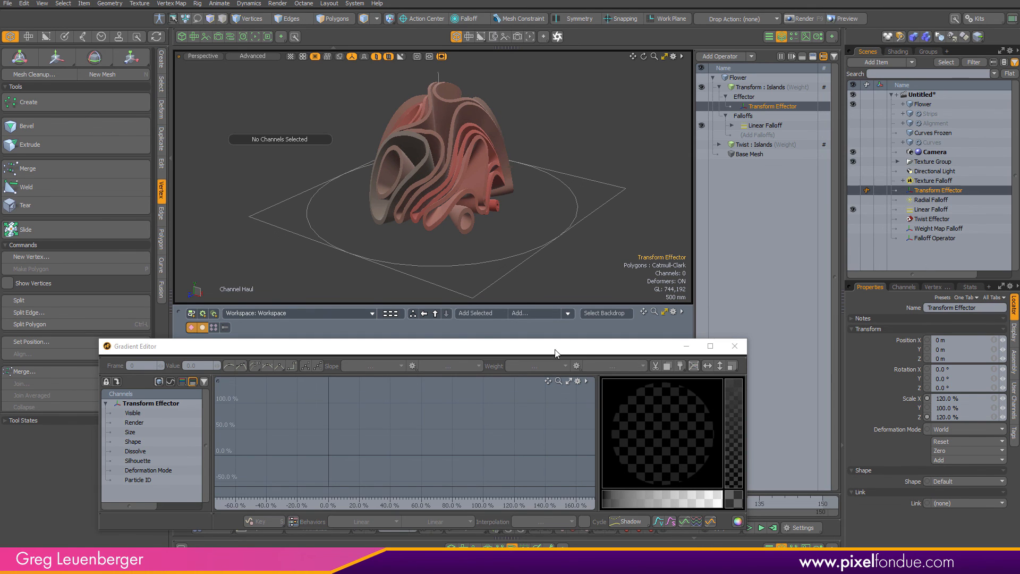
Reshape the Linear Falloff gradient with its start key at 73%, a middle key of 325% at 50% input and a lowered end key.
left_click_drag(554, 349, 557, 409)
left_click(480, 359)
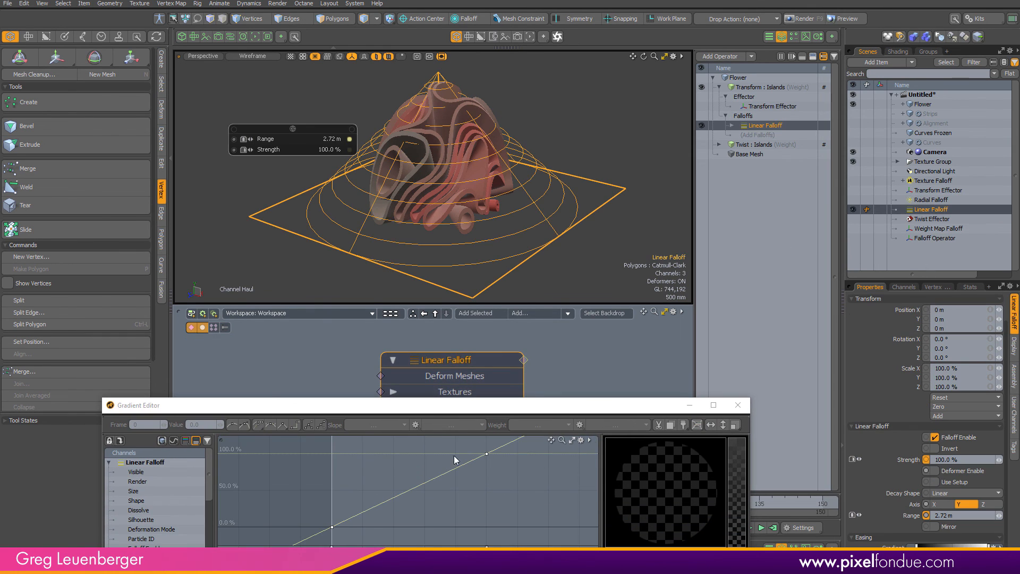
right_click_drag(358, 532, 399, 492)
left_click_drag(399, 491, 430, 440)
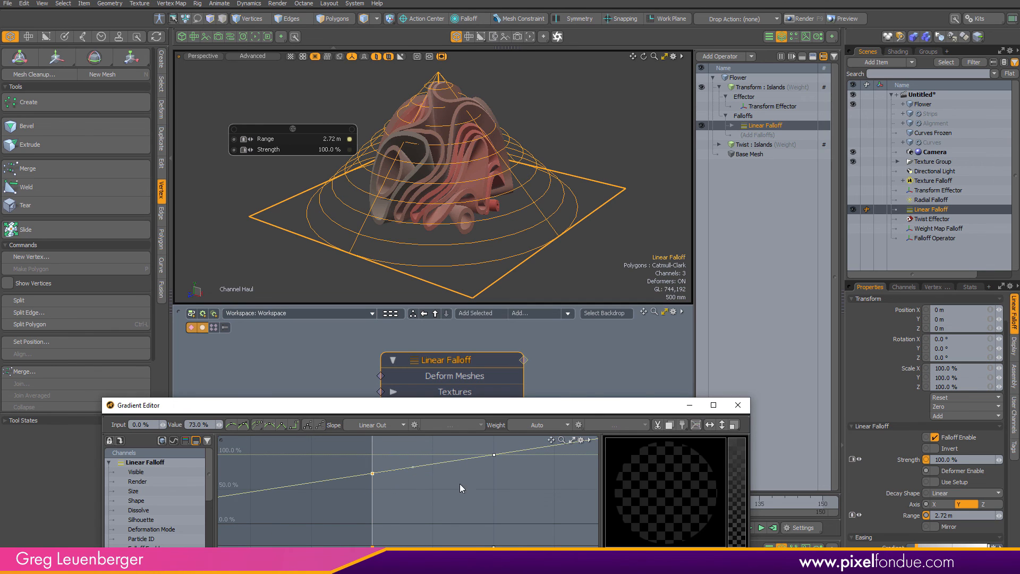
right_click_drag(459, 484, 514, 453)
left_click_drag(514, 455, 496, 414)
middle_click(433, 497)
scroll(505, 206, "up", 4)
left_click_drag(531, 196, 507, 204, "alt")
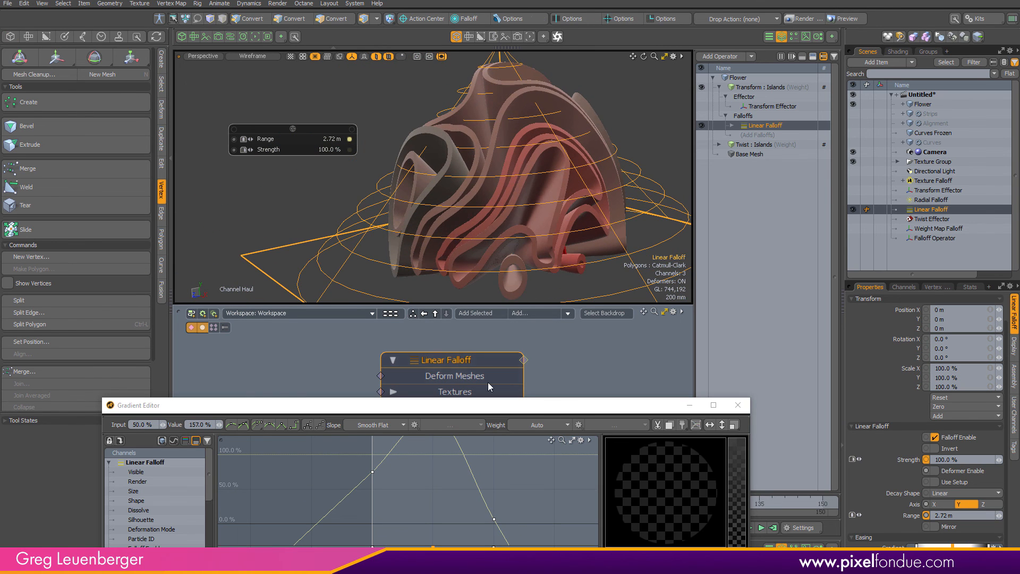
left_click_drag(468, 506, 505, 506, "alt")
left_click_drag(505, 506, 498, 451, "ctrl+alt")
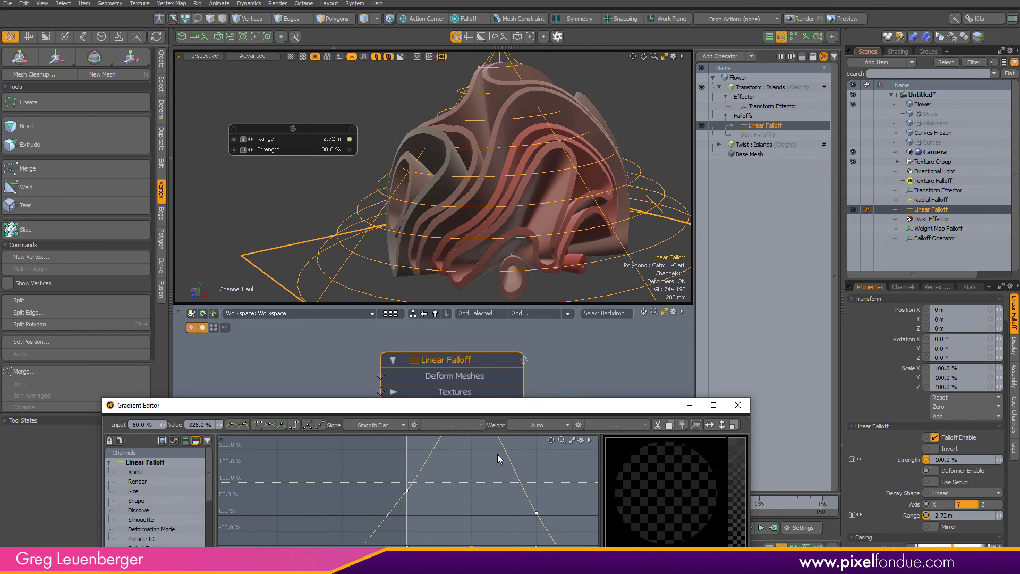
left_click_drag(463, 486, 481, 518, "ctrl+alt")
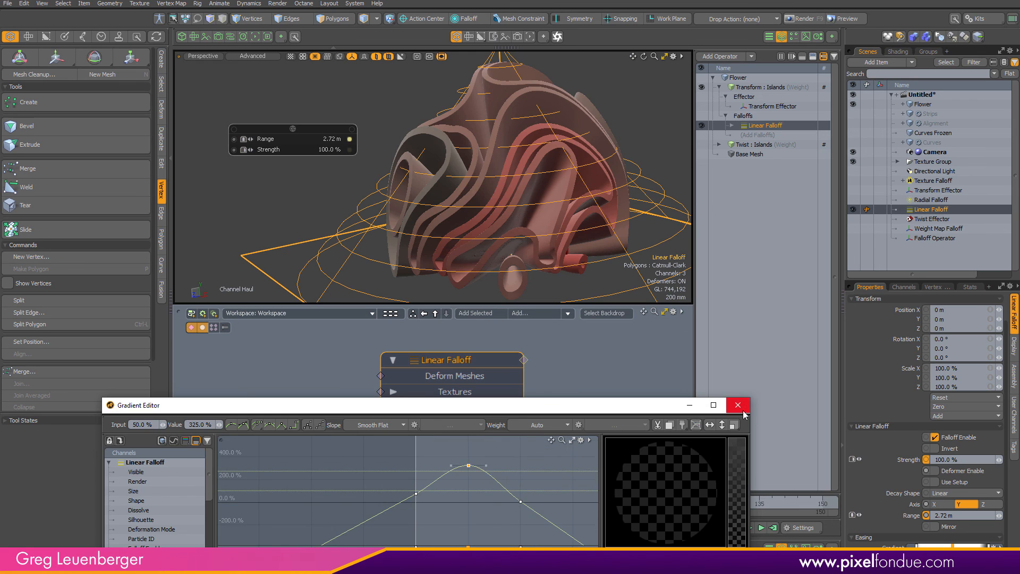
left_click(738, 405)
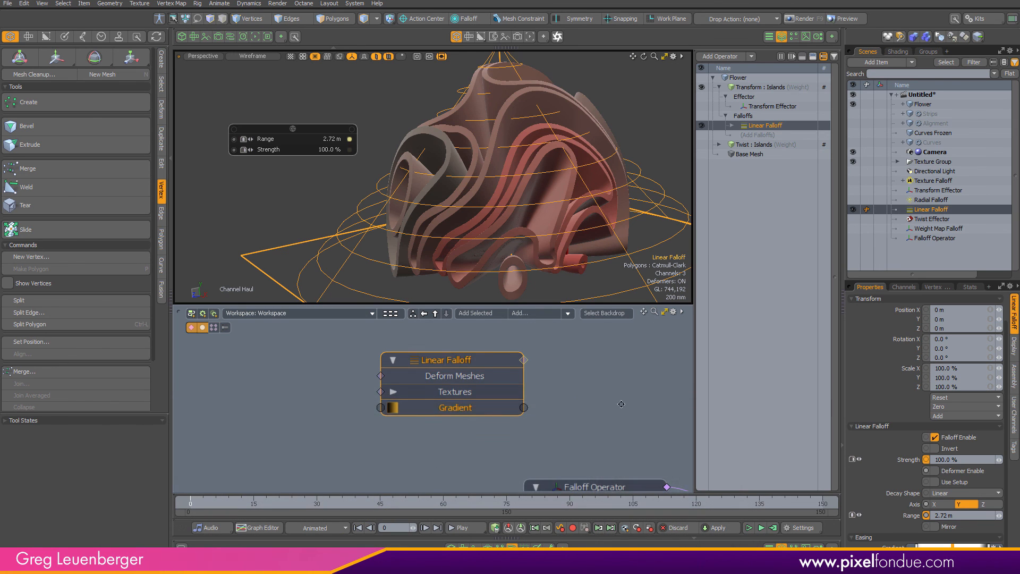
Add a Gradient Waveform node and connect its output to the Linear Falloff's Gradient input.
left_click(541, 321)
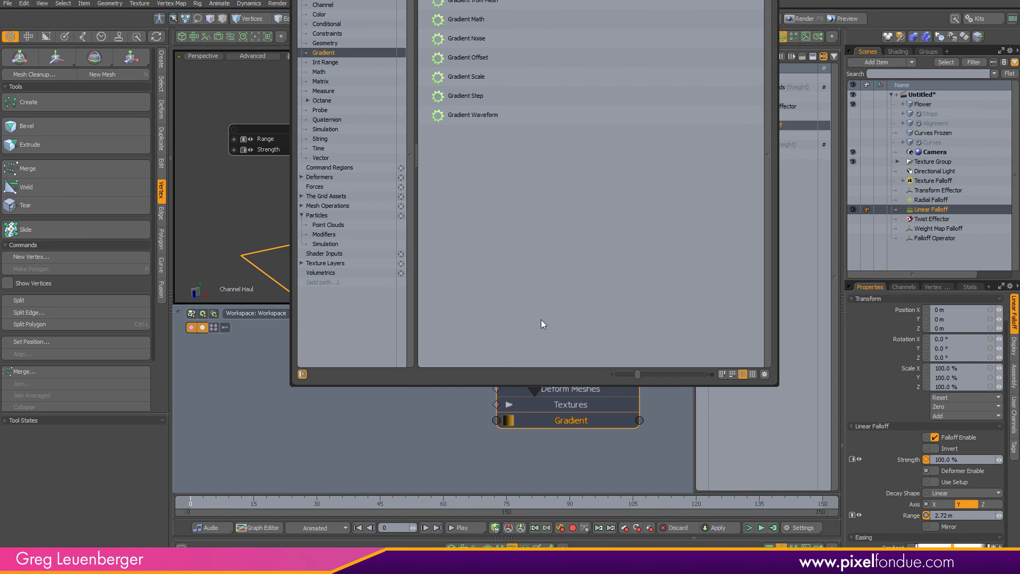
left_click(480, 115)
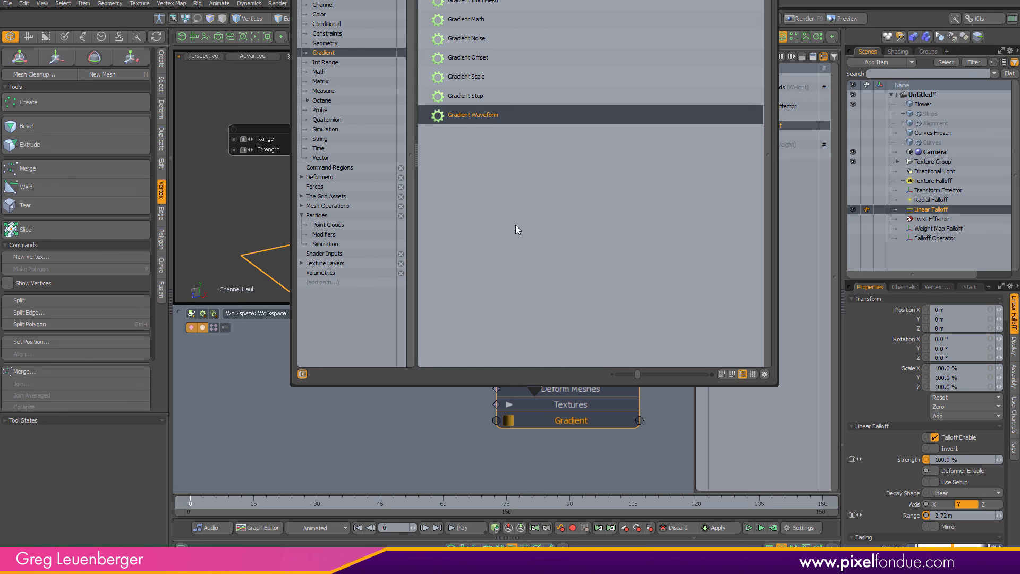
double_click(476, 116)
left_click(542, 448)
left_click_drag(531, 467, 316, 379)
left_click_drag(406, 406, 501, 422)
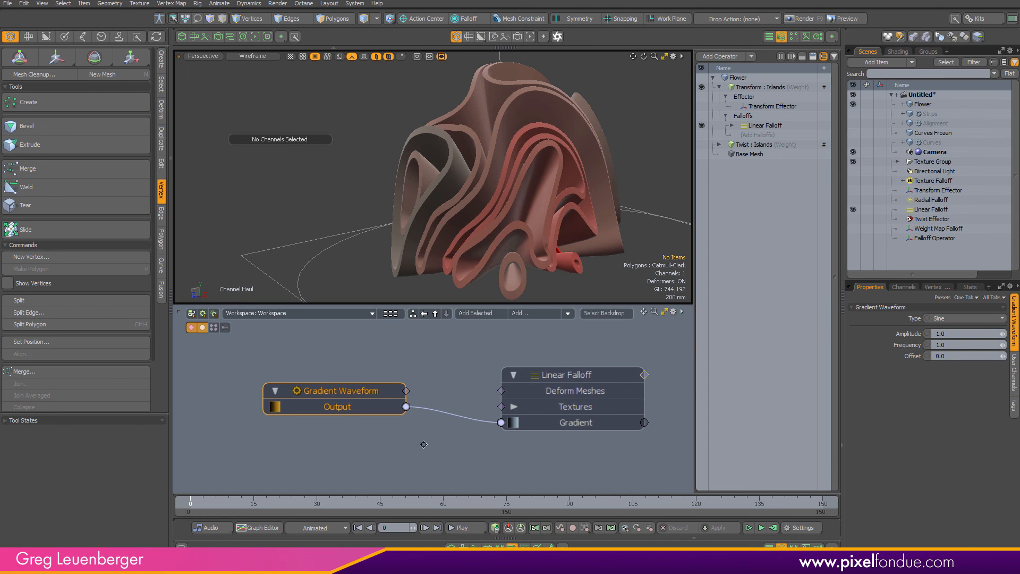
Set the Gradient Waveform's offset to 800.
middle_click_drag(423, 444, 466, 458)
left_click(913, 355)
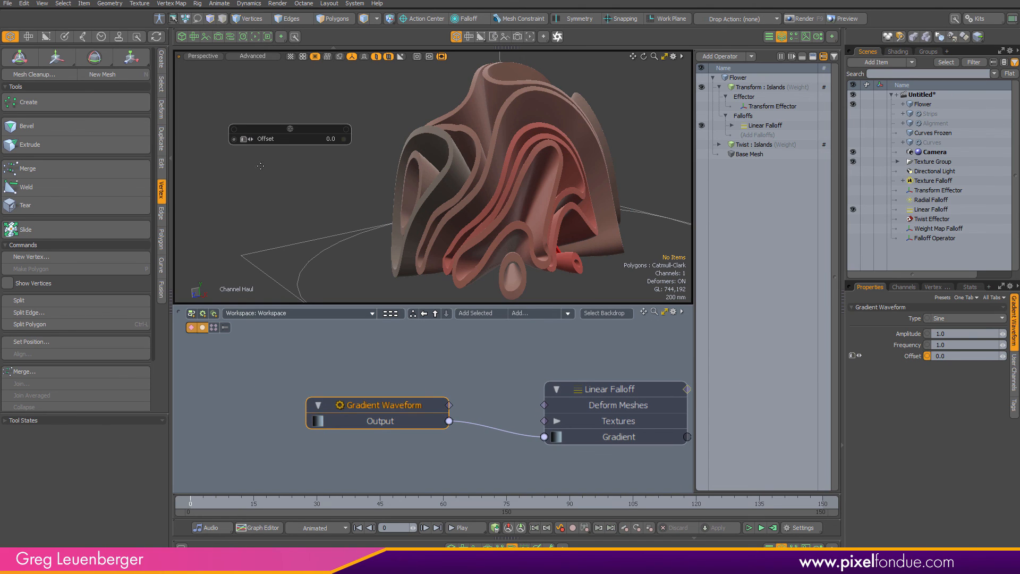
left_click_drag(464, 245, 616, 244)
left_click_drag(498, 226, 493, 314, "alt")
mouse_move(563, 266)
left_mouse_down("ctrl+alt")
mouse_move(527, 265)
mouse_move(543, 265)
left_mouse_up("ctrl+alt")
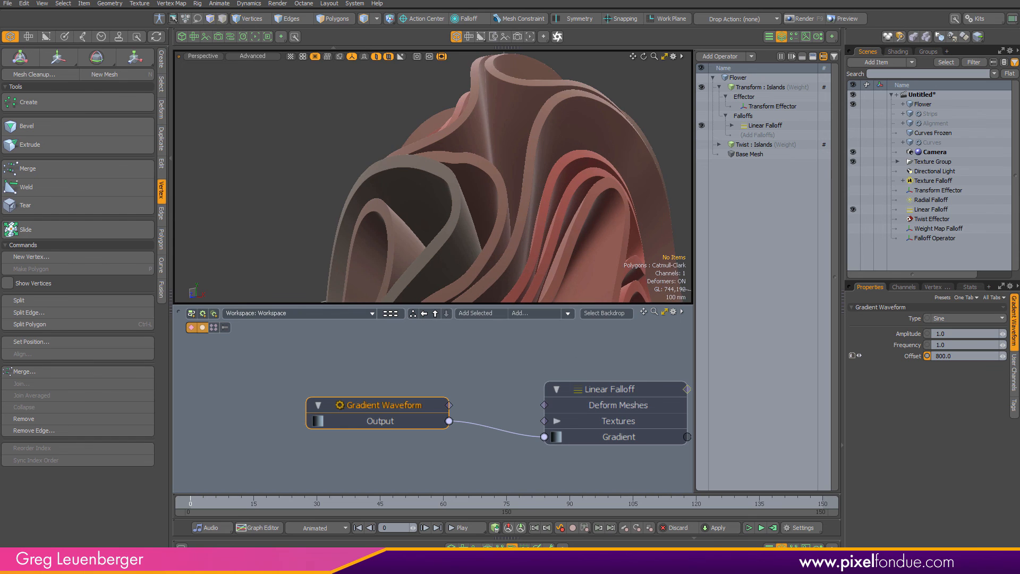
Hide the schematic and frame the Flower's folds up close in the enlarged viewport.
left_click(517, 536)
left_click_drag(481, 414, 457, 370, "alt+shift")
left_click_drag(457, 369, 458, 418, "alt")
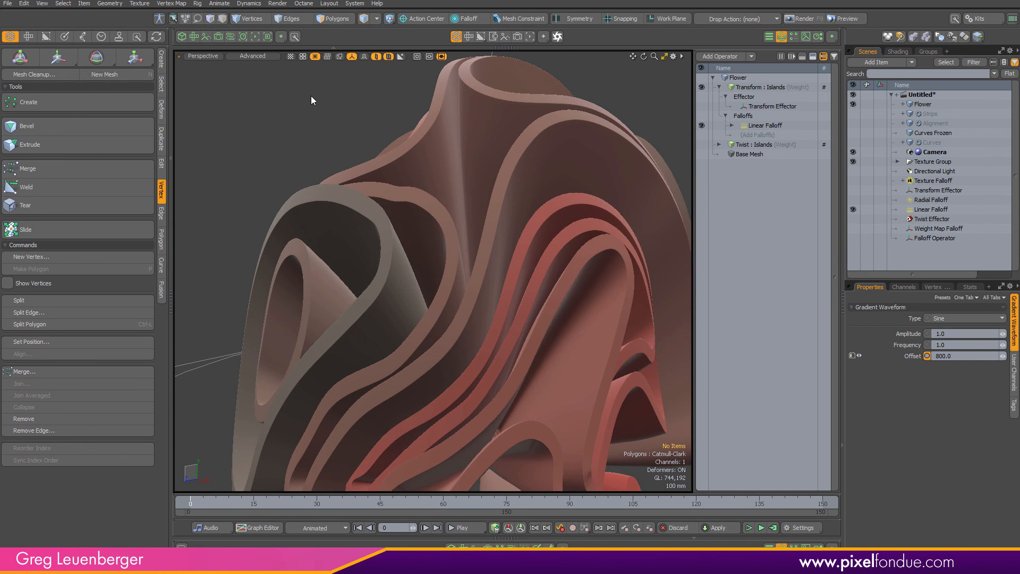